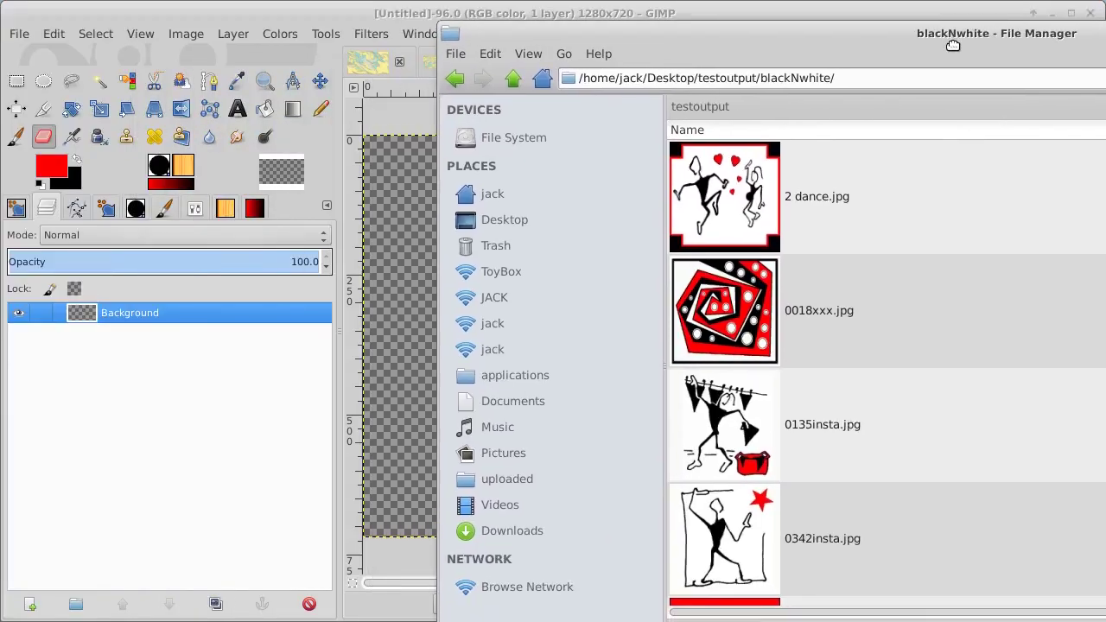
Step: Drag the file manager showing the blackNwhite folder left over the GIMP window
drag(953, 45, 741, 21)
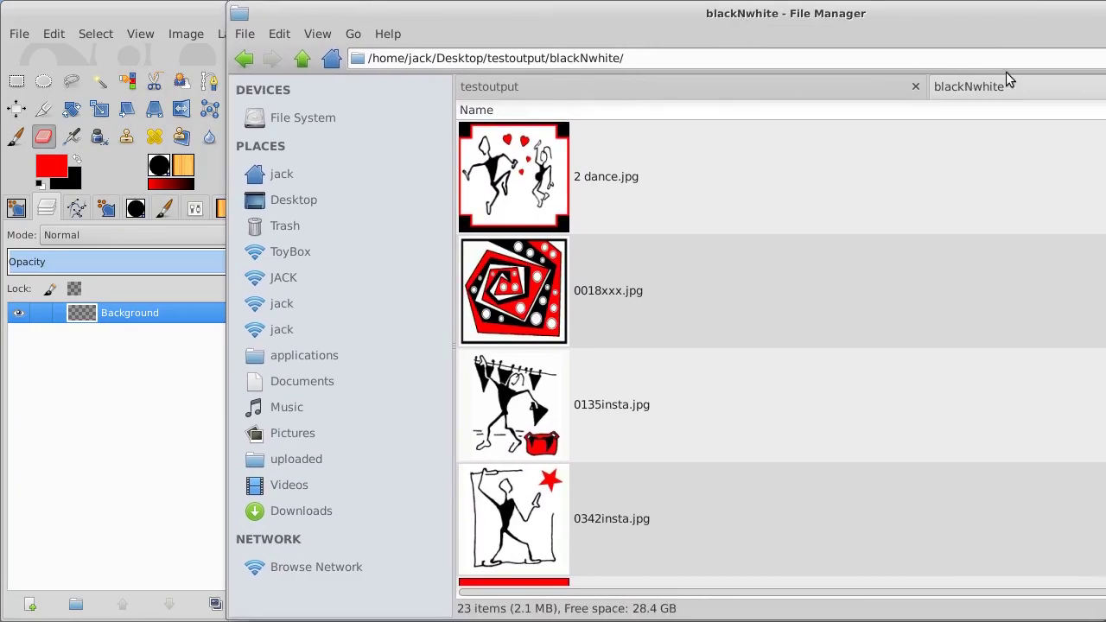
Step: Slide the file manager further left and scroll through the 23 blackNwhite images and back up
drag(1028, 29, 799, 26)
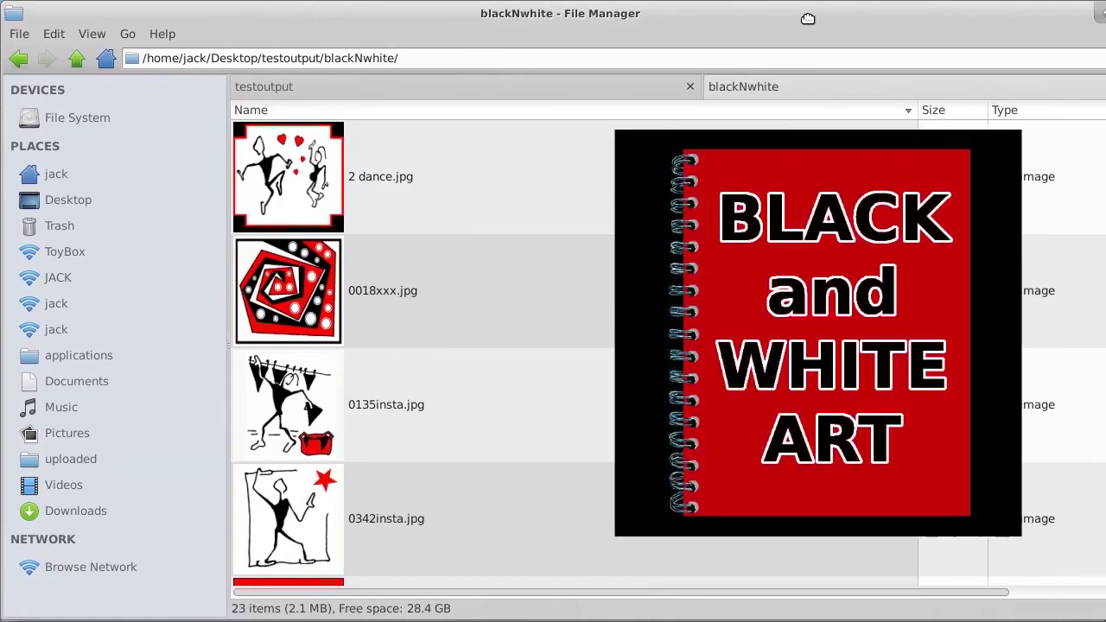
scroll(424, 346, down, 8)
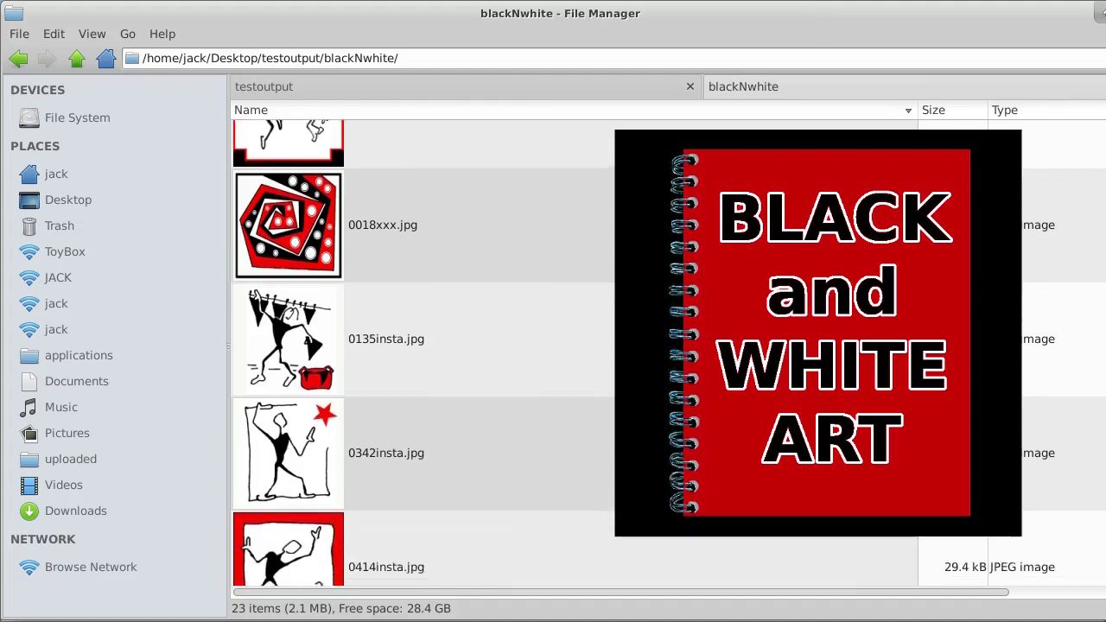
scroll(605, 345, down, 3)
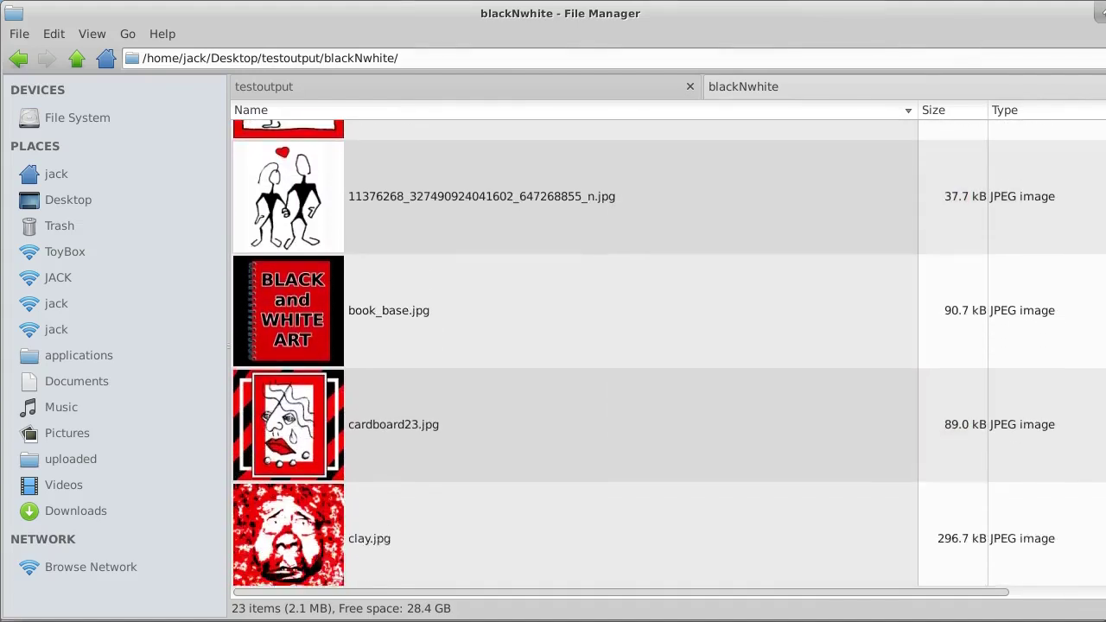
scroll(605, 345, down, 2)
scroll(605, 345, down, 4)
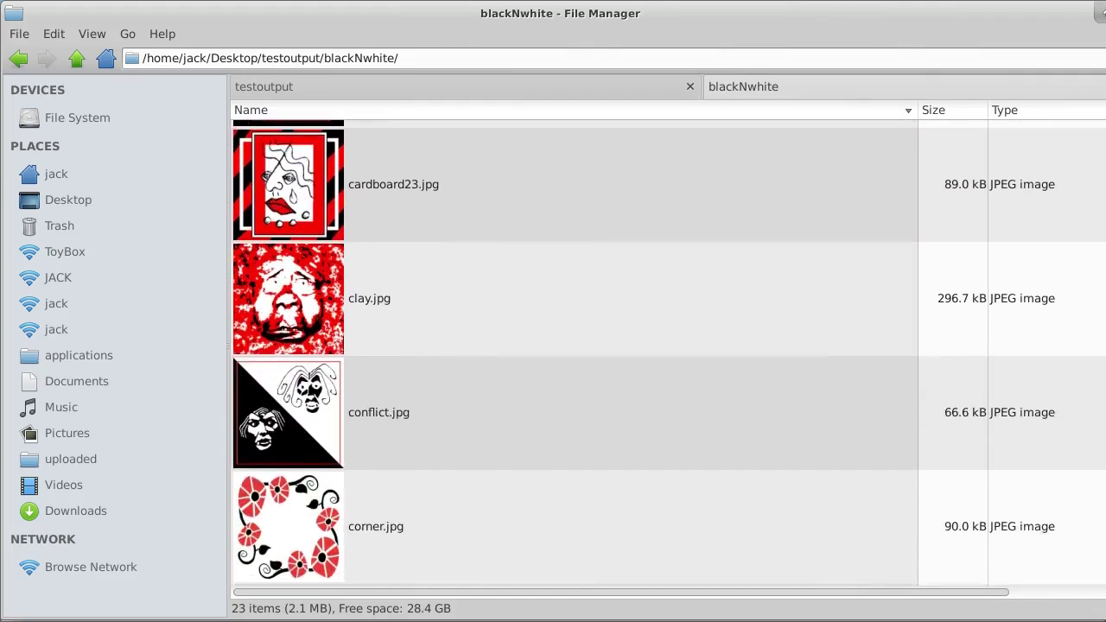
scroll(605, 346, down, 8)
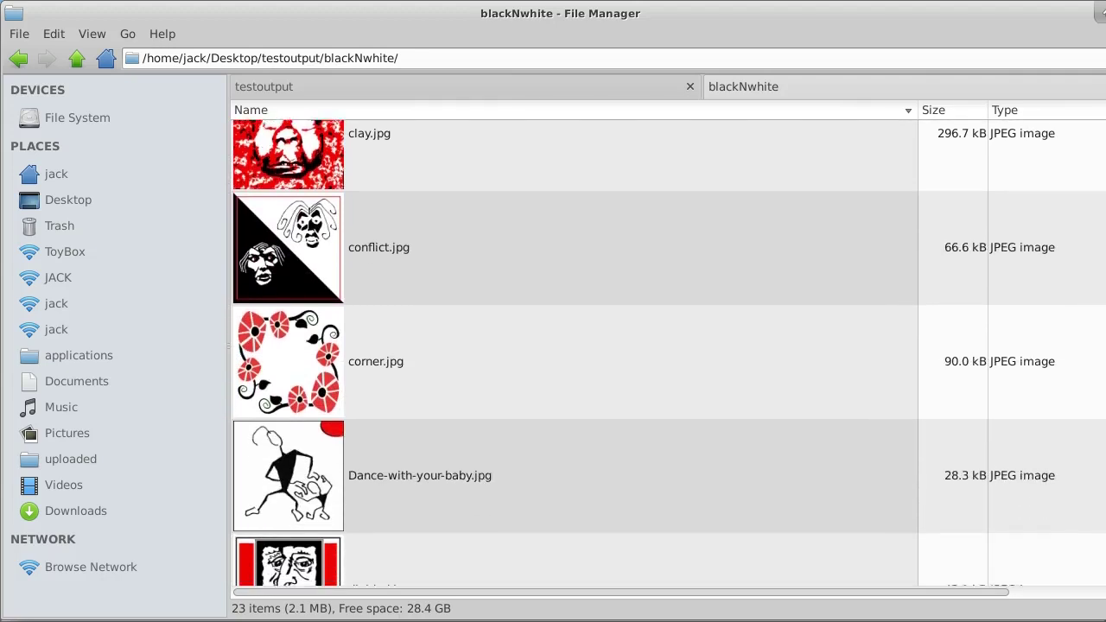
scroll(605, 346, down, 5)
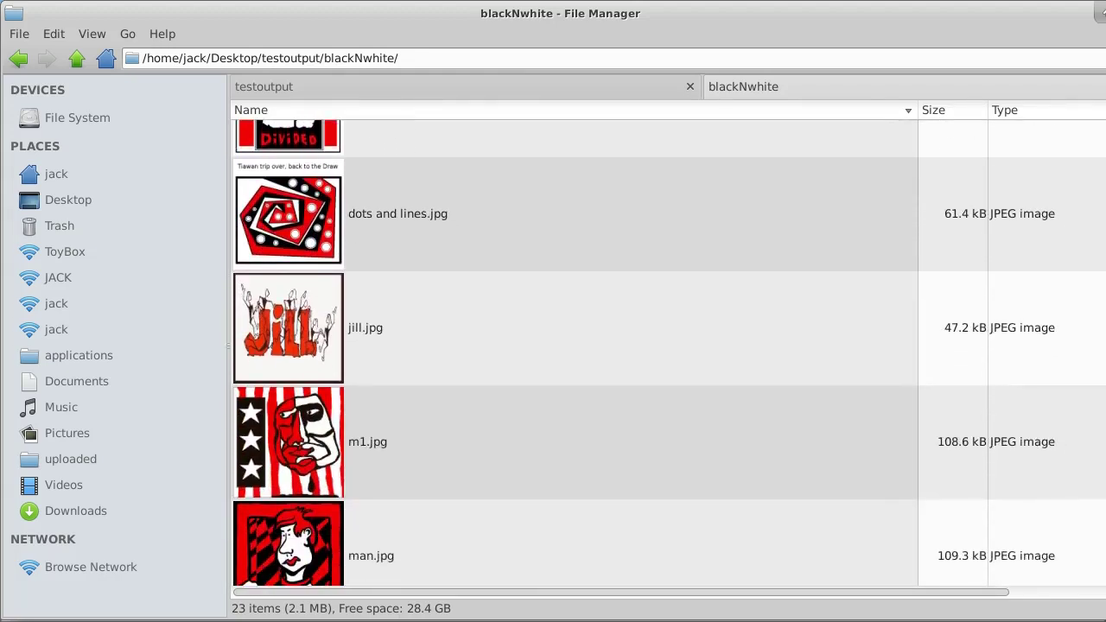
scroll(605, 346, down, 5)
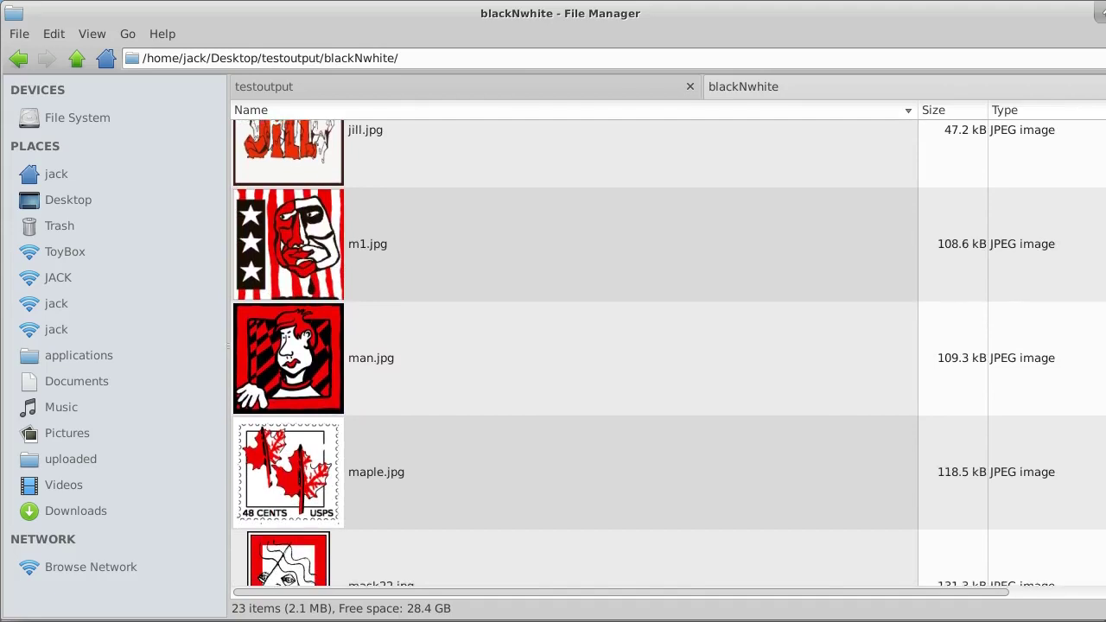
scroll(605, 346, down, 6)
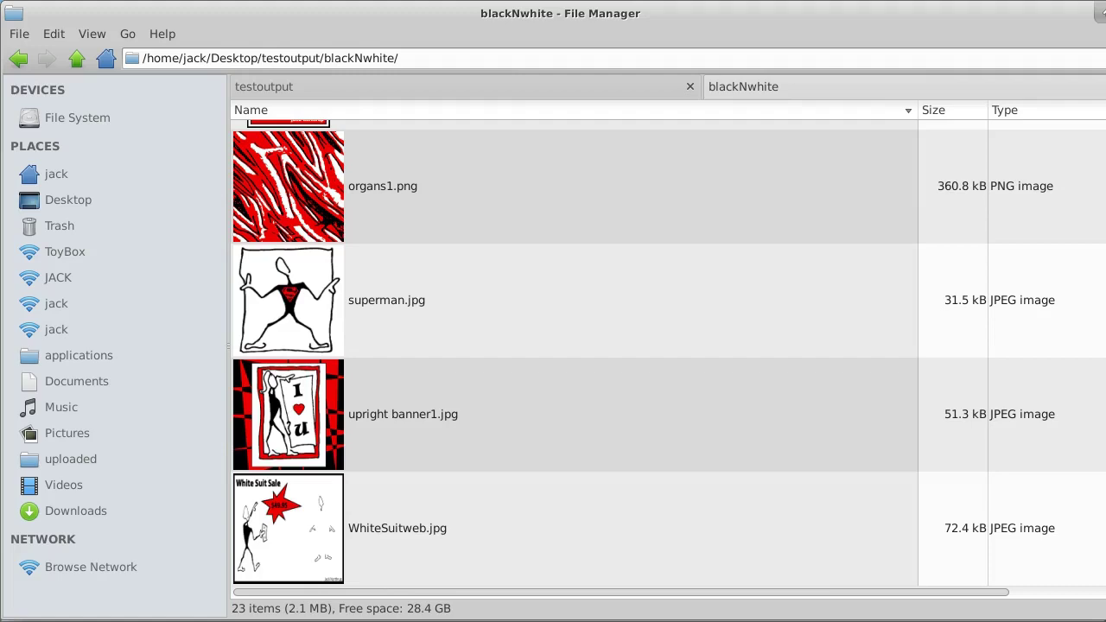
scroll(605, 346, up, 20)
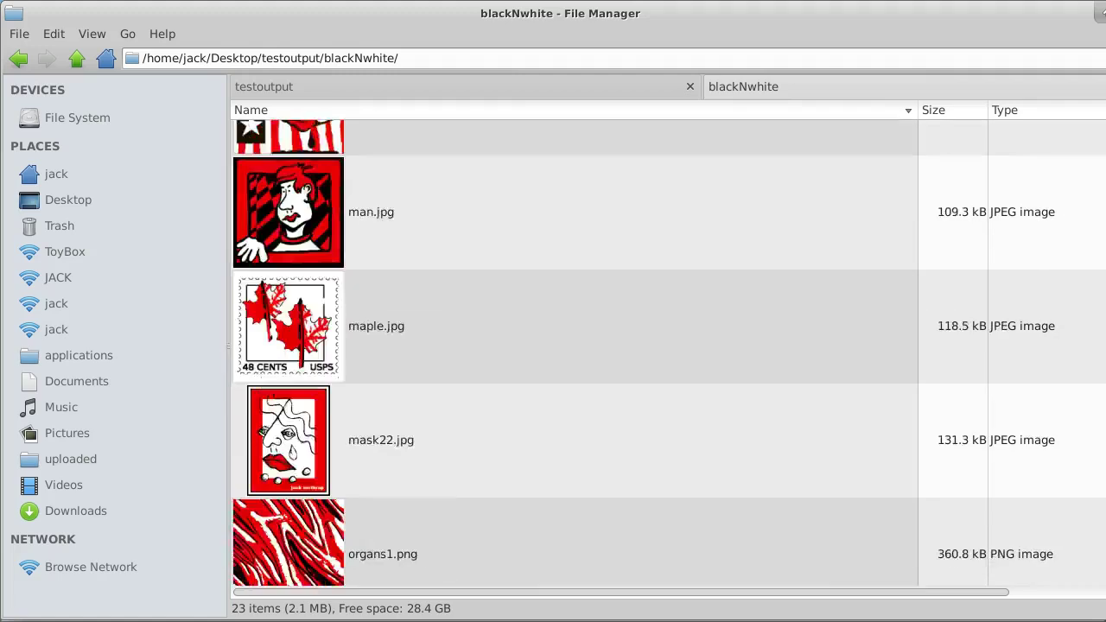
scroll(605, 346, up, 1)
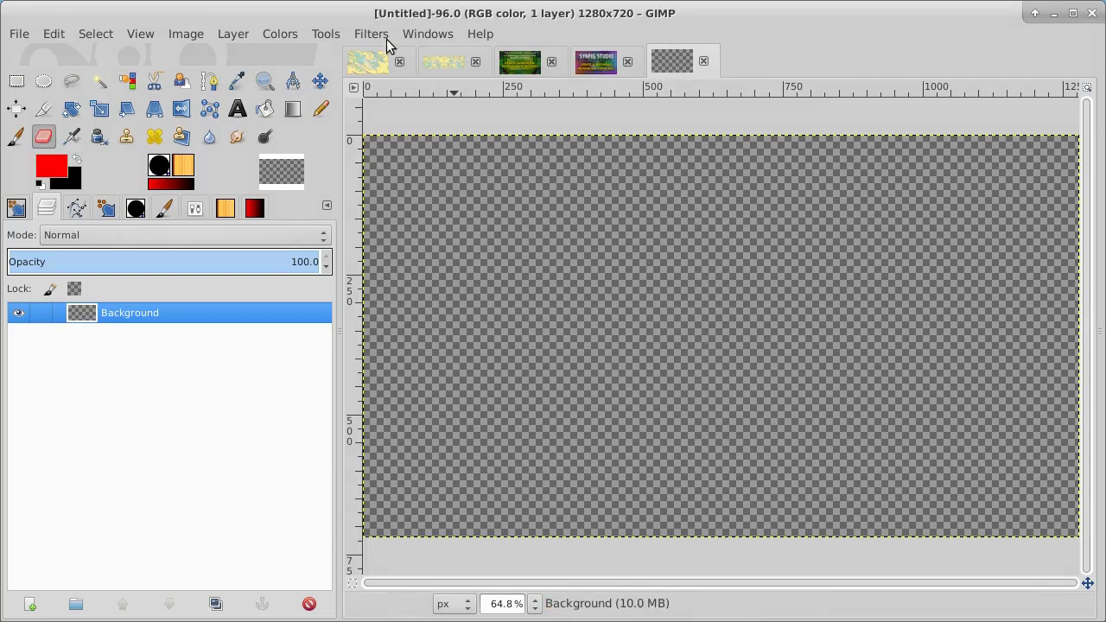
Step: In the back001-long image, create a new layer from everything visible
click(373, 69)
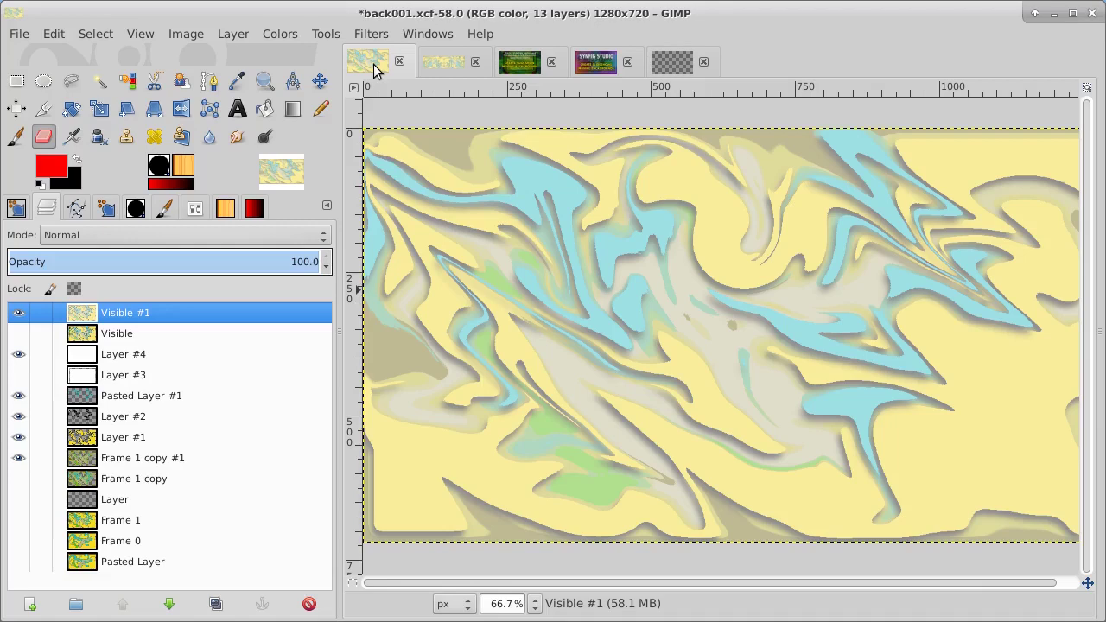
click(436, 62)
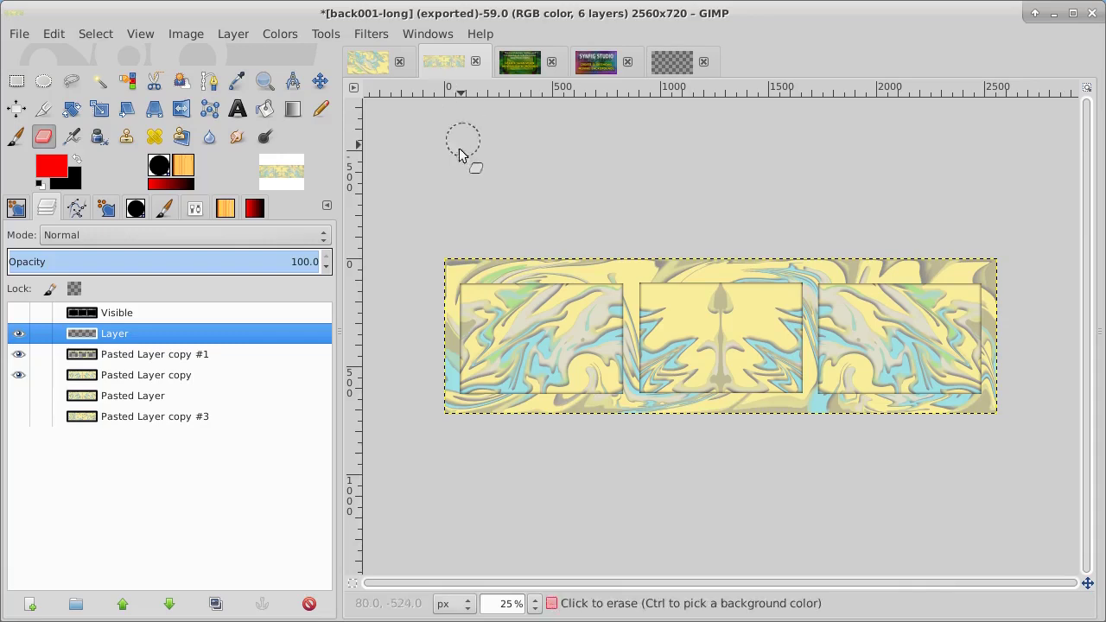
right_click(197, 315)
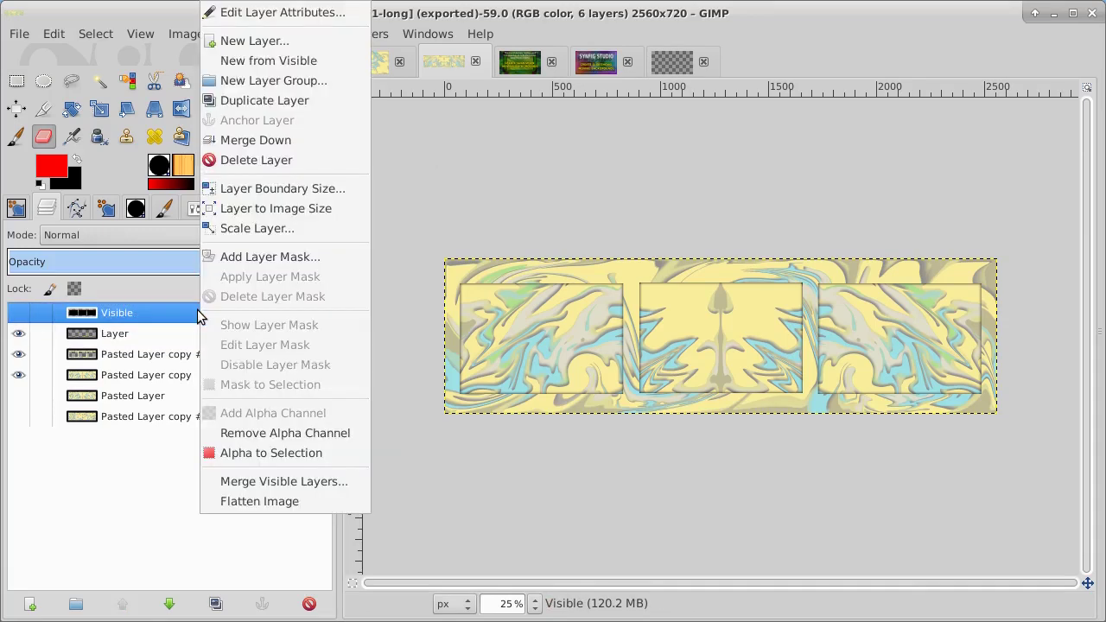
click(261, 61)
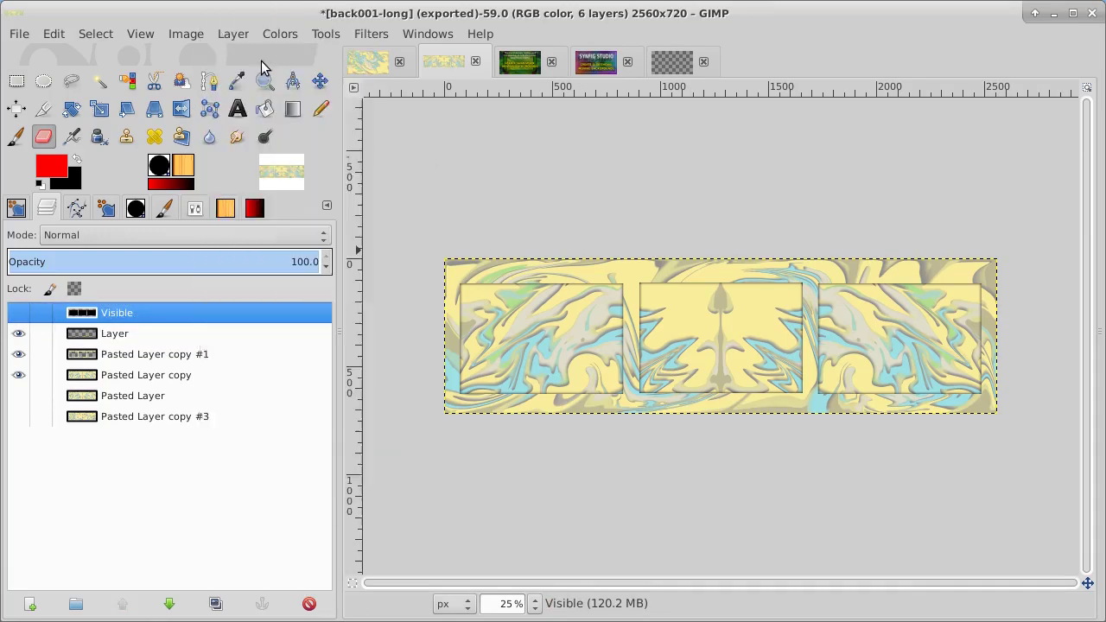
Step: Copy the merged Visible layer and paste it as a new 2560x720 image
click(52, 34)
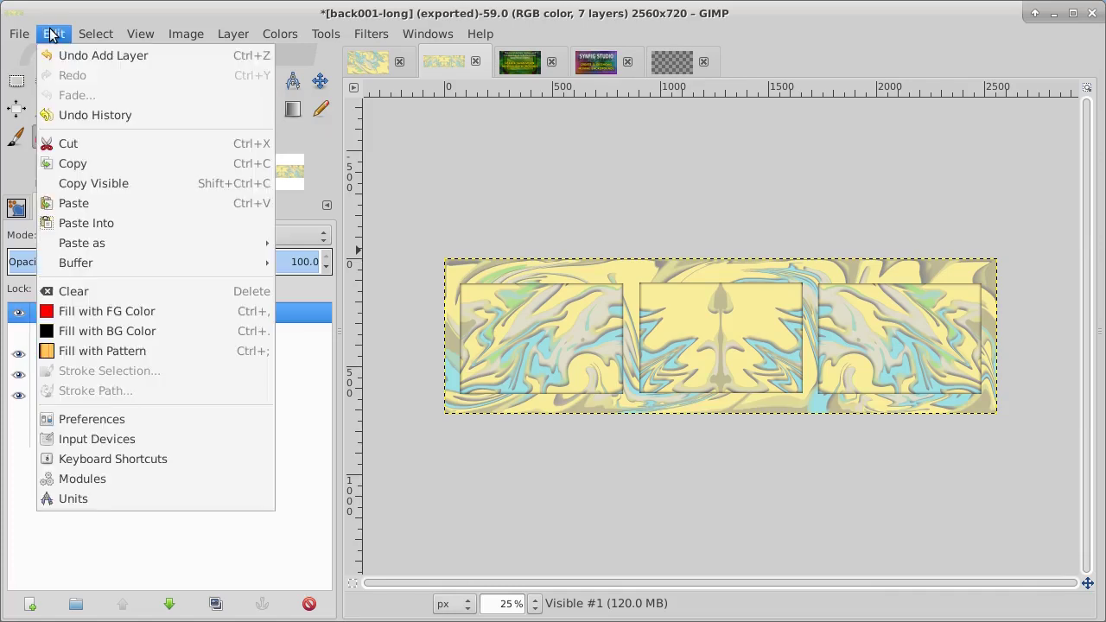
click(69, 164)
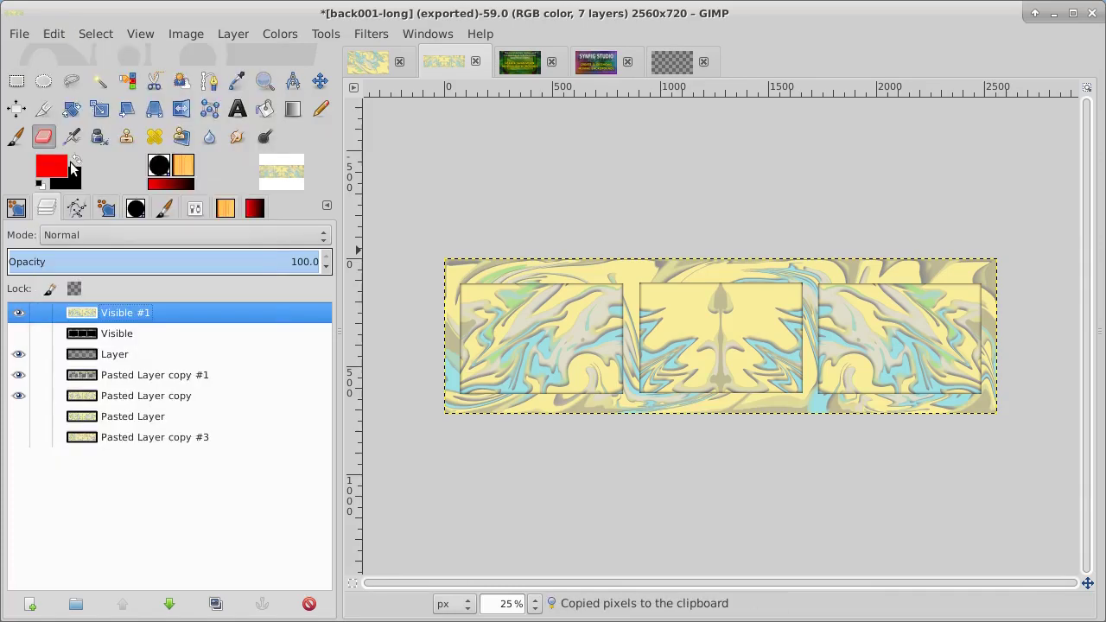
click(19, 34)
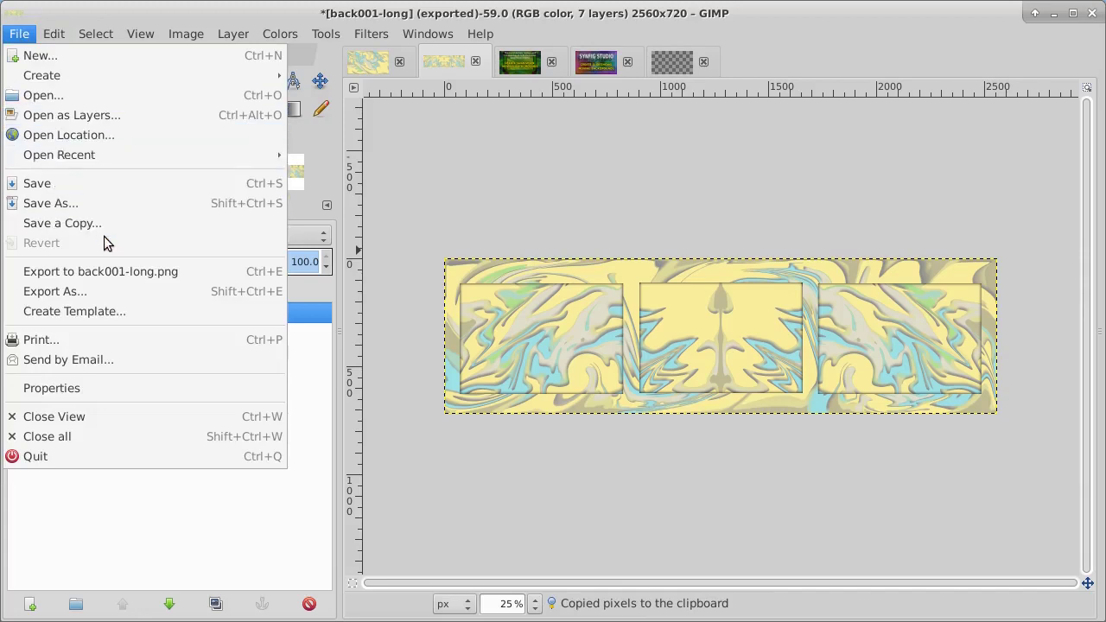
mouse_move(57, 24)
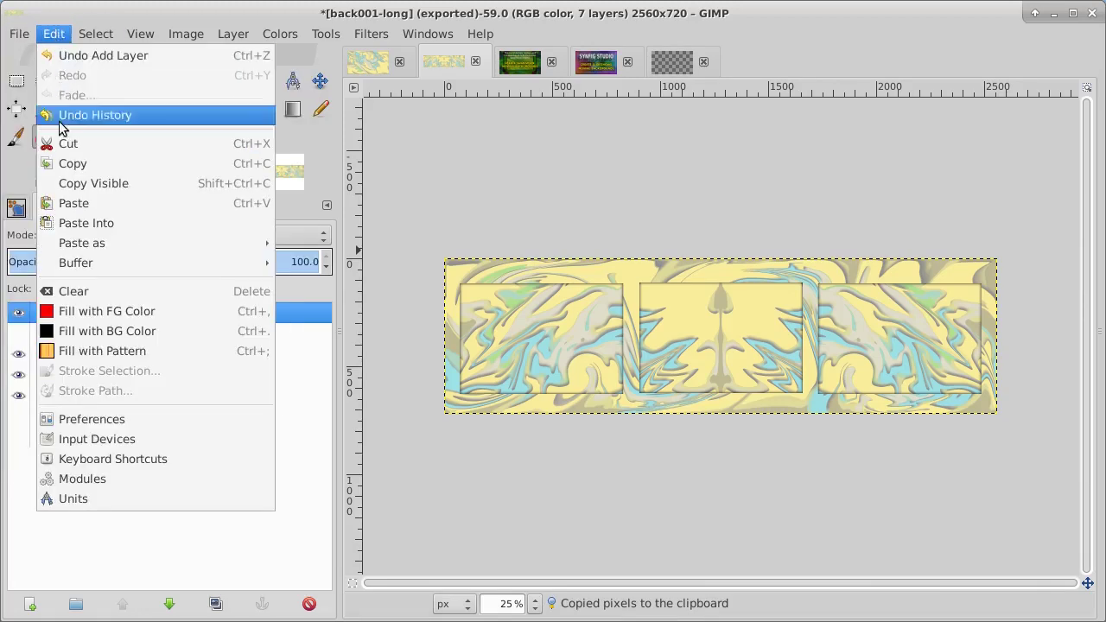
mouse_move(98, 245)
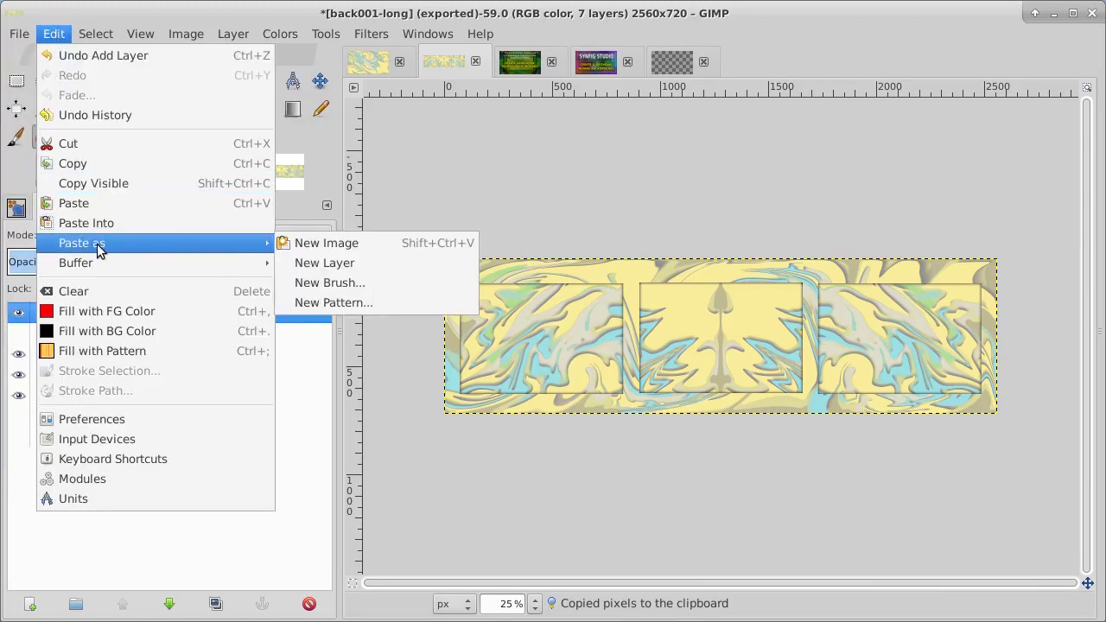
click(350, 243)
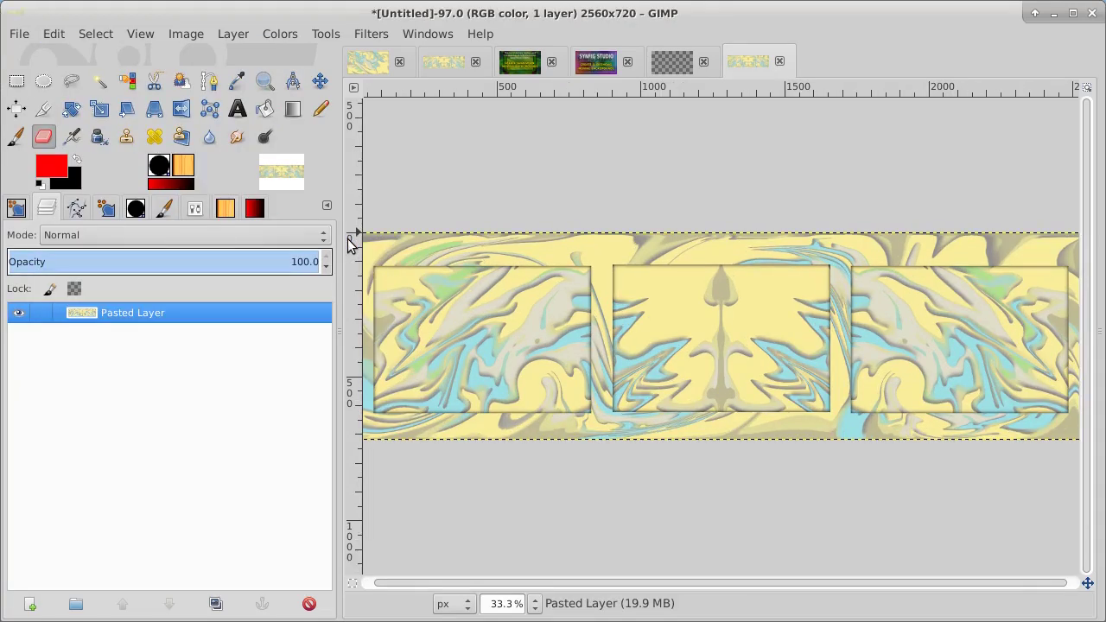
Step: Fit the whole banner image in the window
click(175, 36)
mouse_move(144, 38)
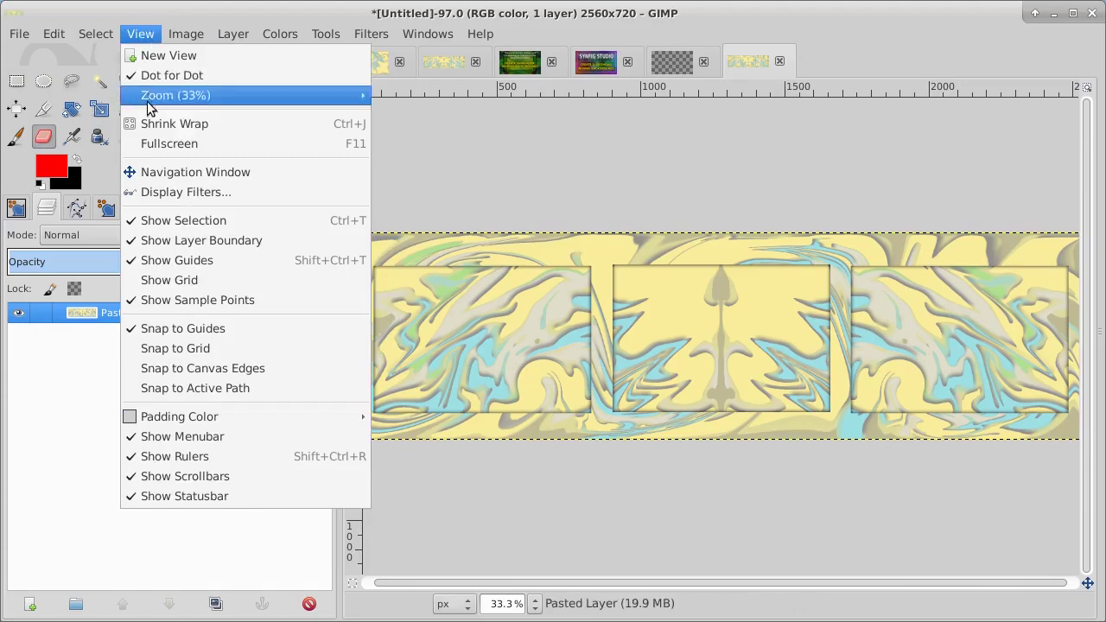
mouse_move(344, 96)
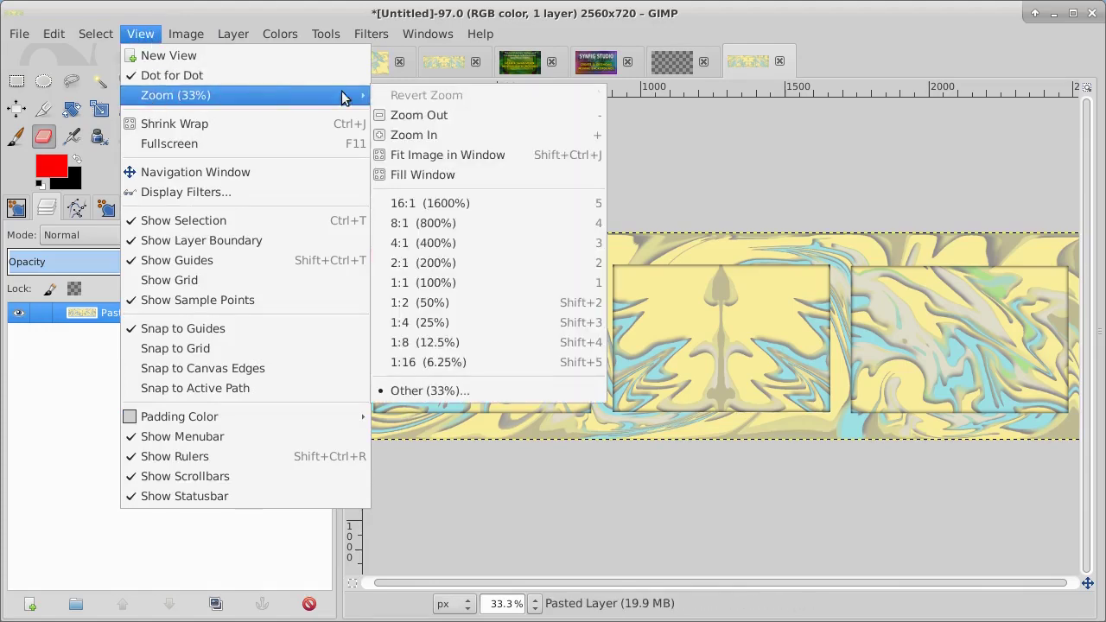
click(468, 154)
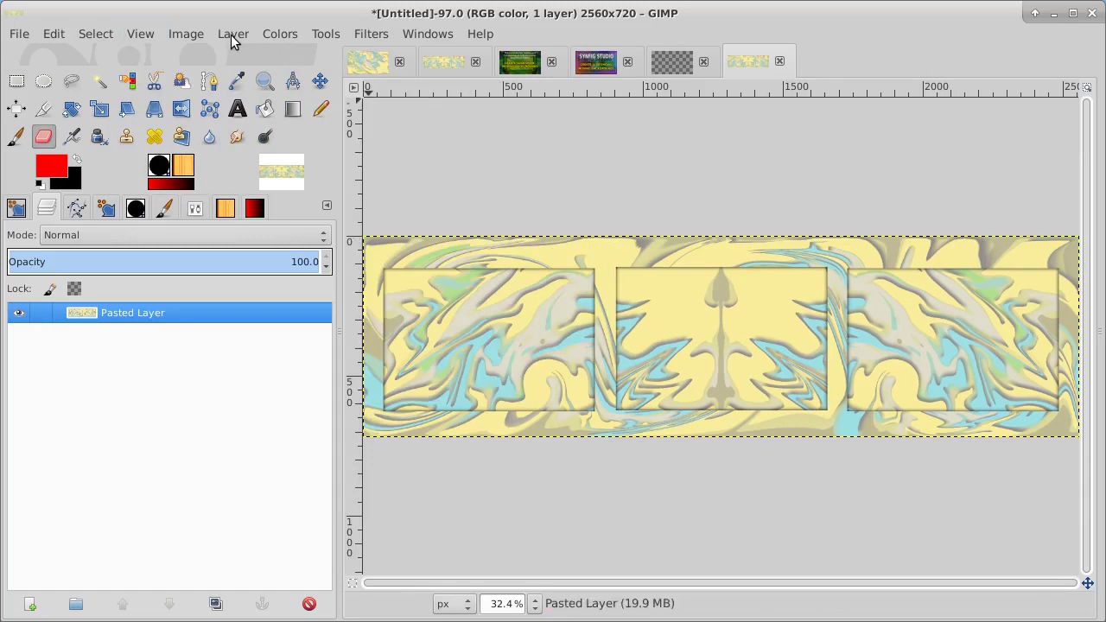
Step: Convert the image to Indexed mode with an optimum 3-colour palette and no dithering
click(201, 35)
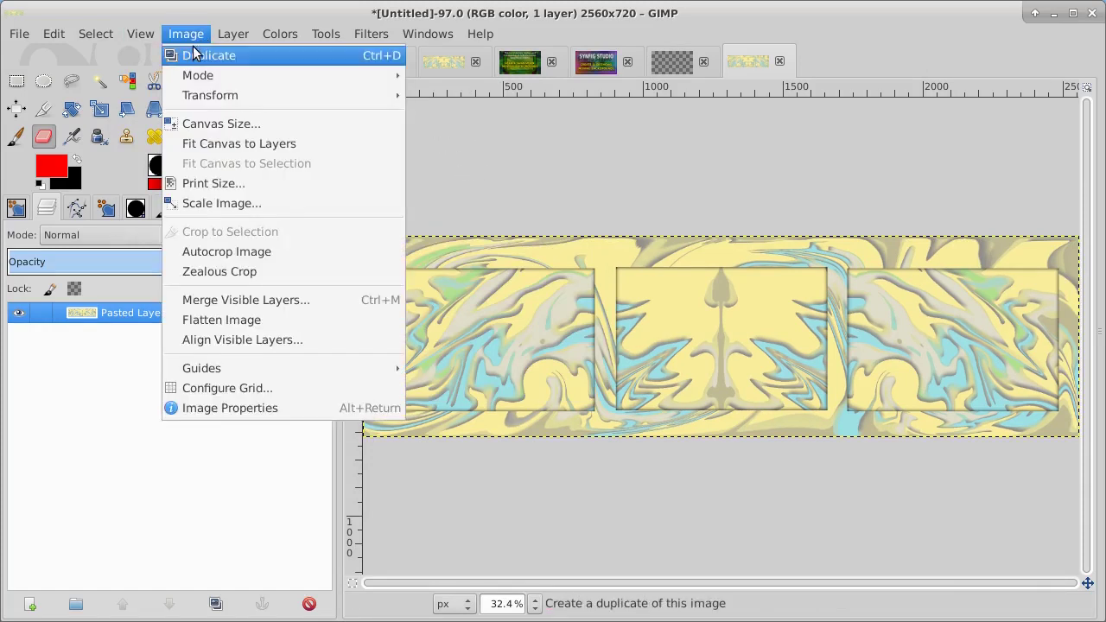
mouse_move(195, 74)
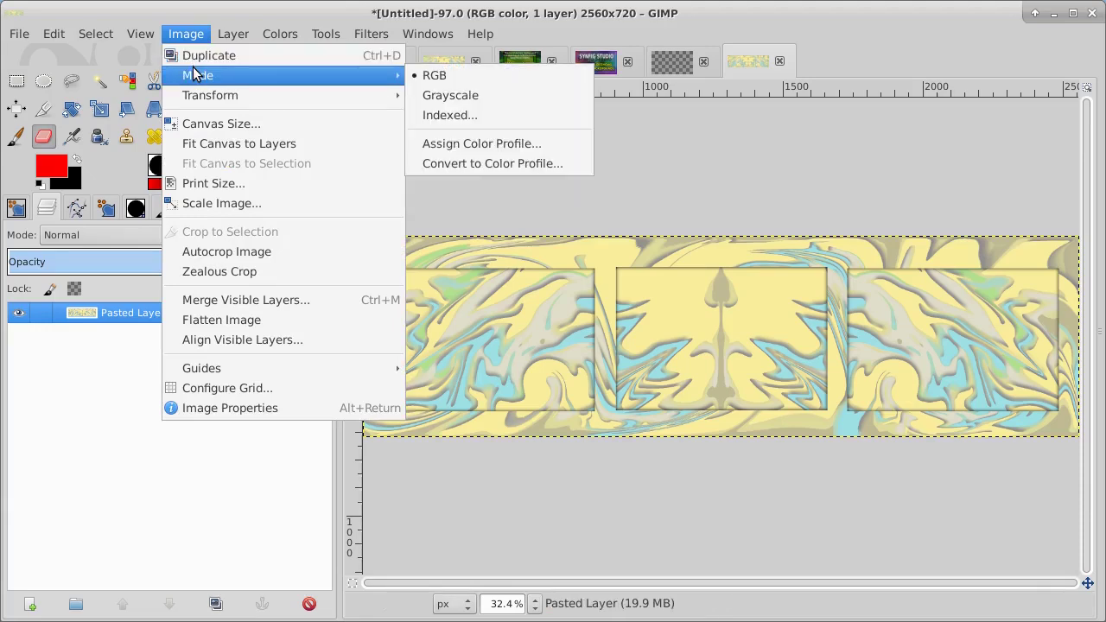
click(459, 118)
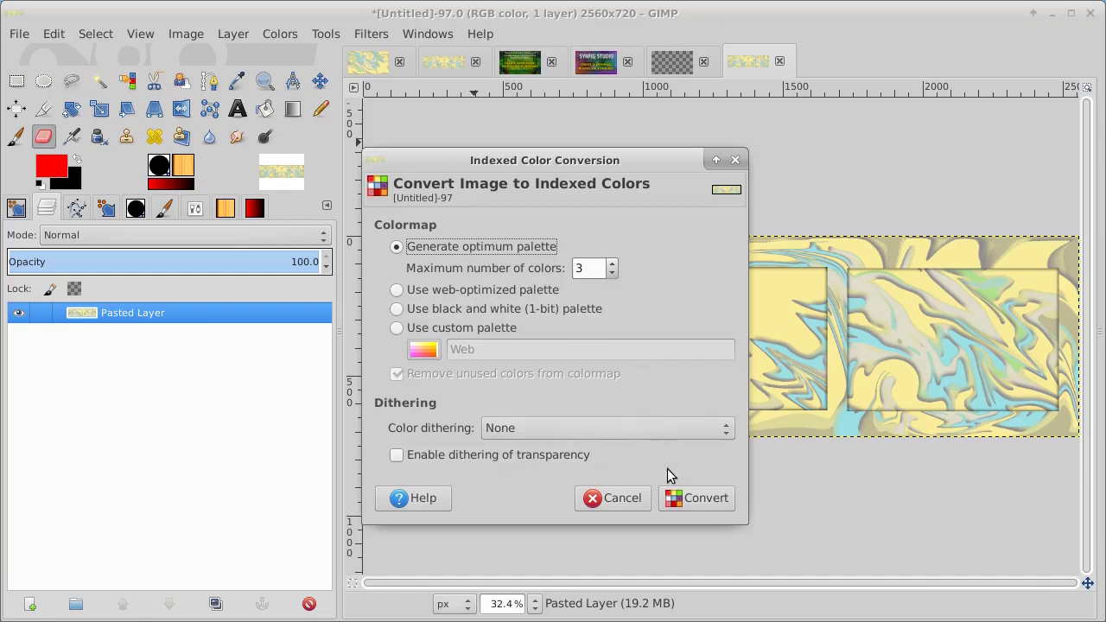
click(705, 501)
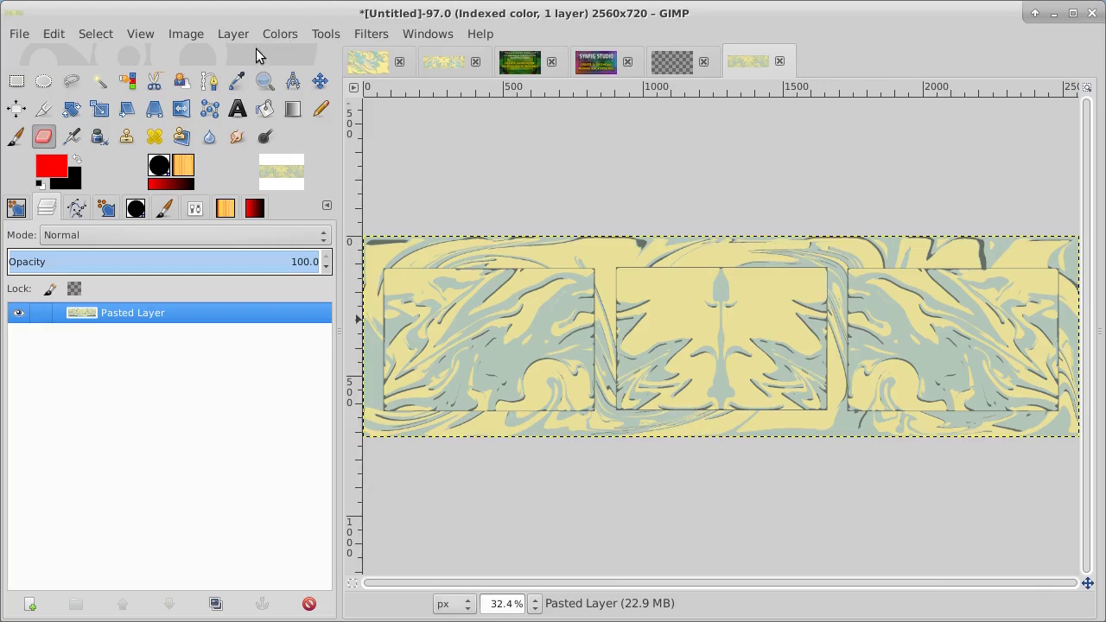
Step: Select one colour region of the pattern and add a new transparent layer named Layer
click(125, 82)
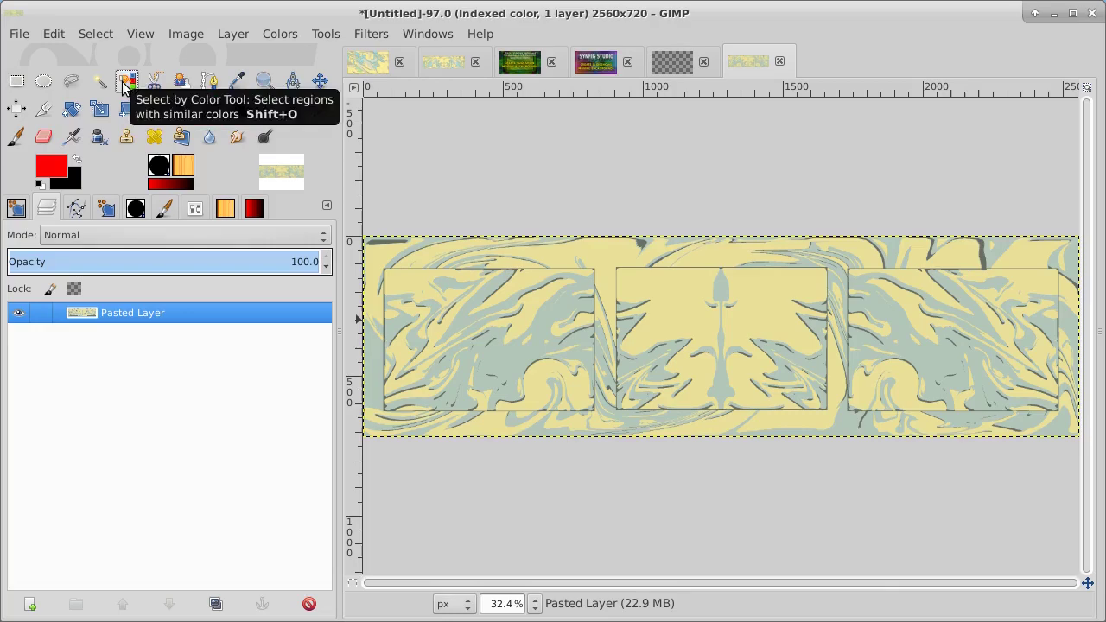
click(601, 256)
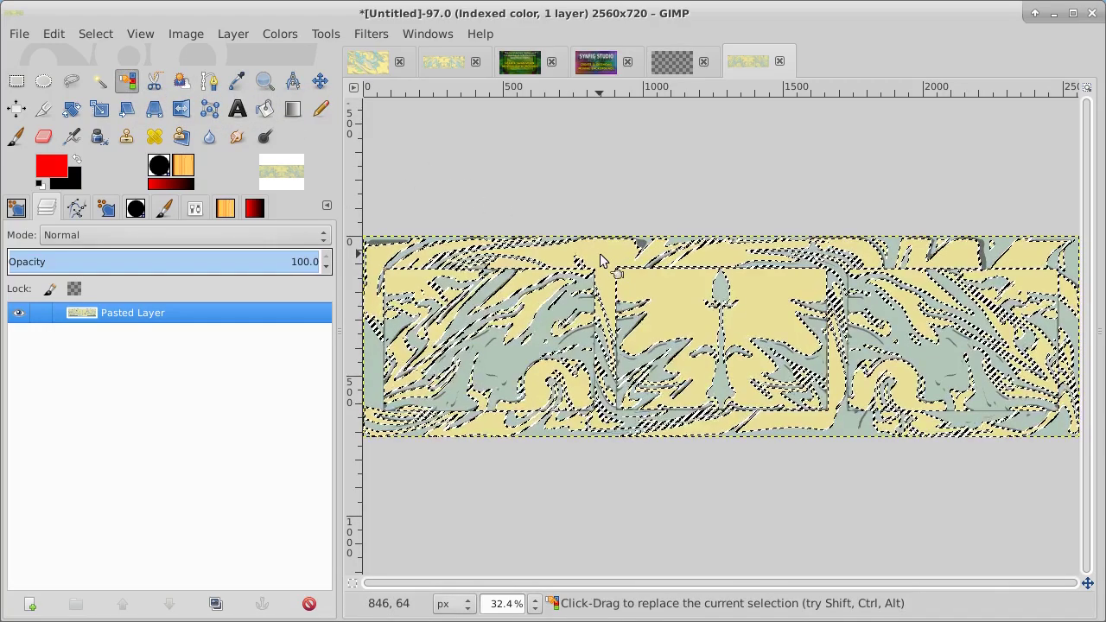
click(30, 603)
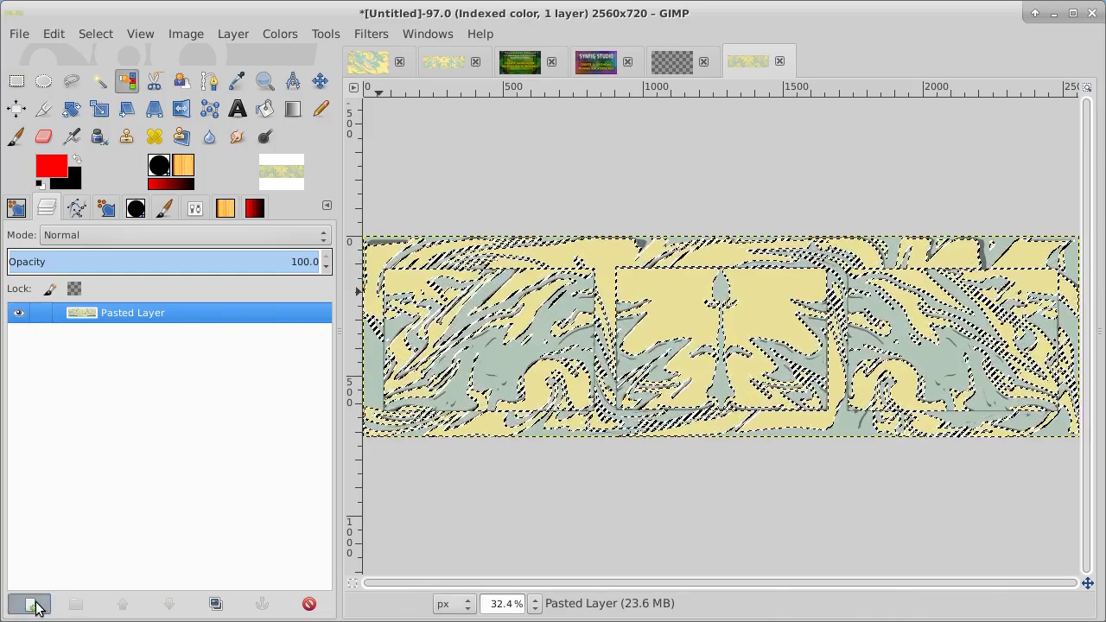
key(Return)
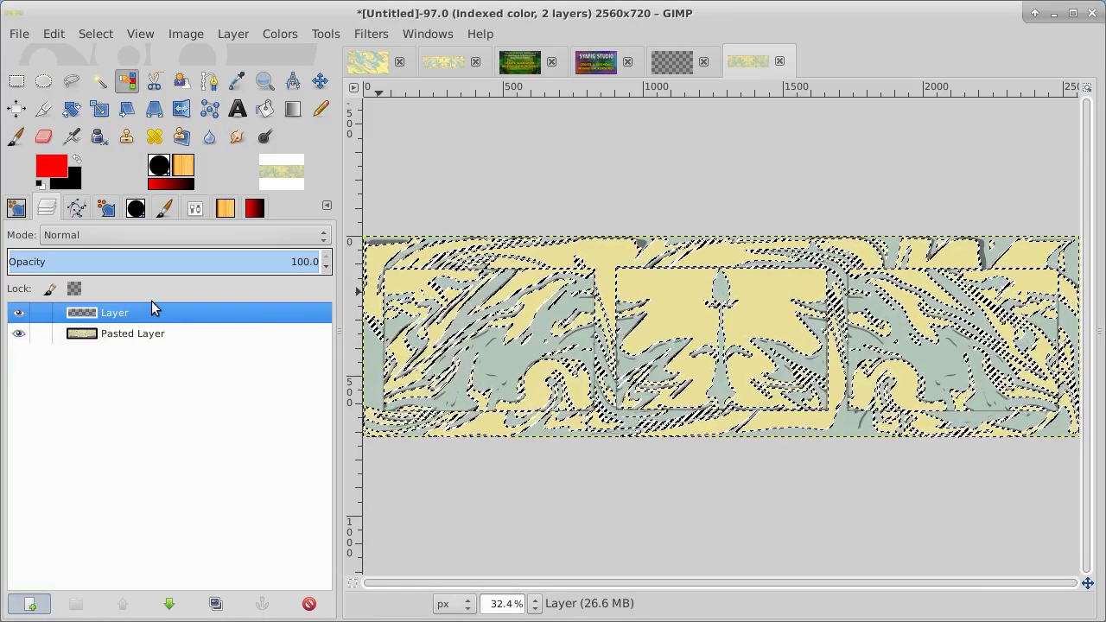
Step: Make white the foreground colour and try bucket-filling the pattern with it
click(267, 110)
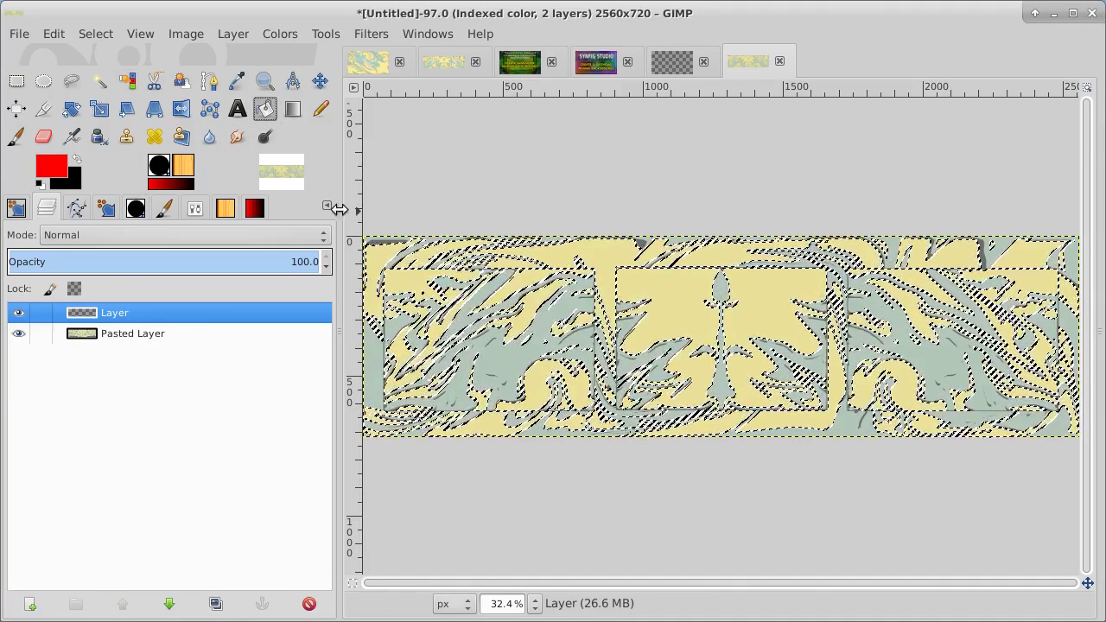
click(39, 185)
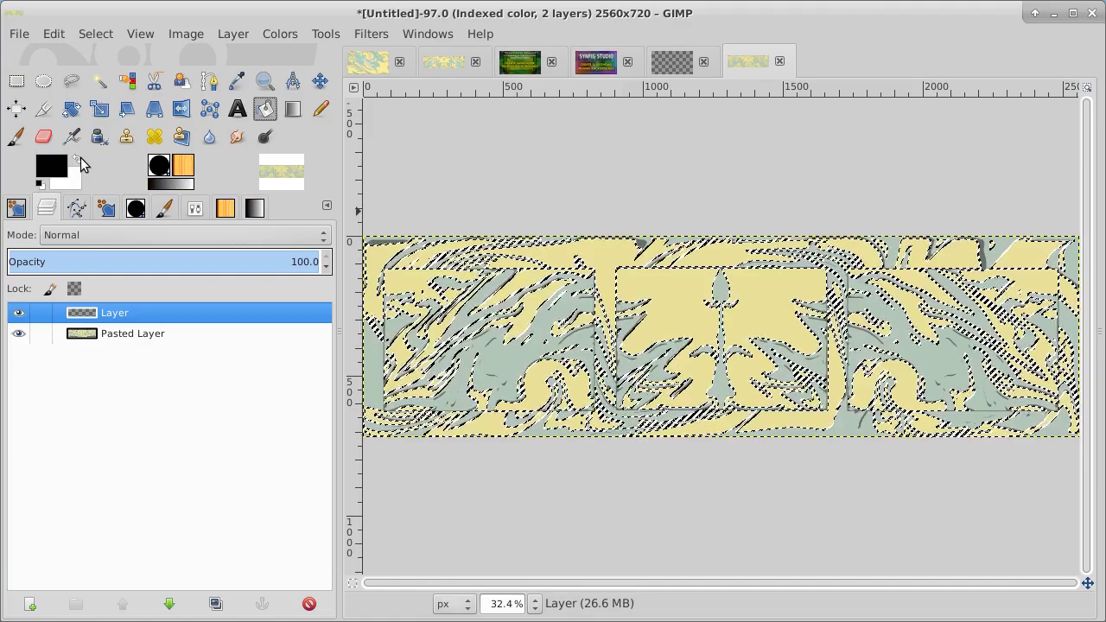
click(77, 161)
click(597, 253)
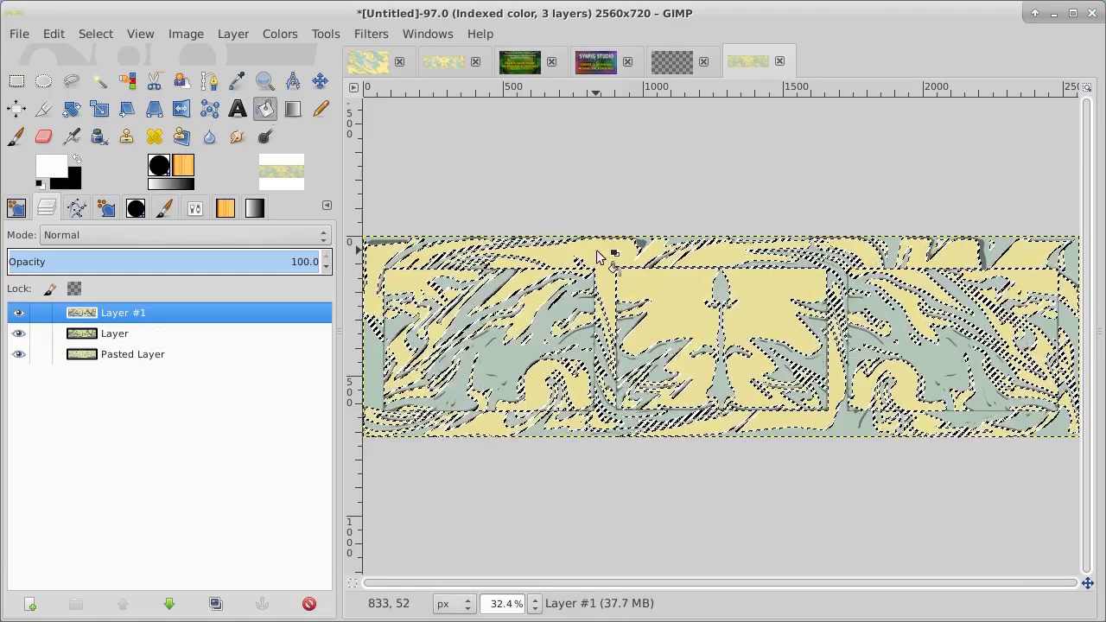
Step: Convert the image to RGB and fill the selected yellow areas white on Layer #1
click(190, 33)
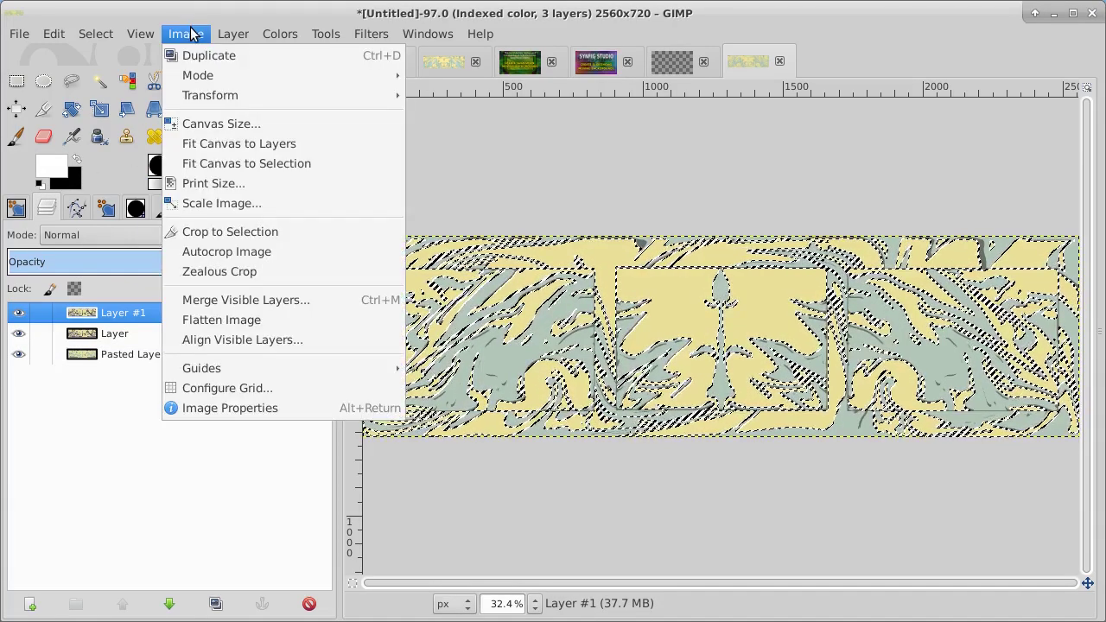
mouse_move(351, 78)
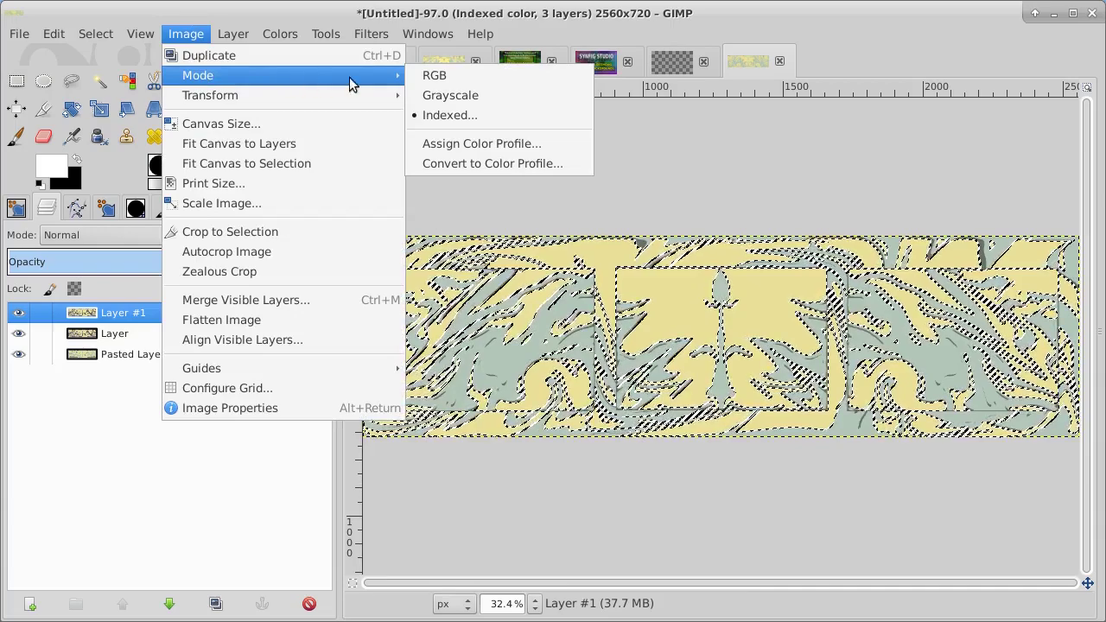
click(449, 75)
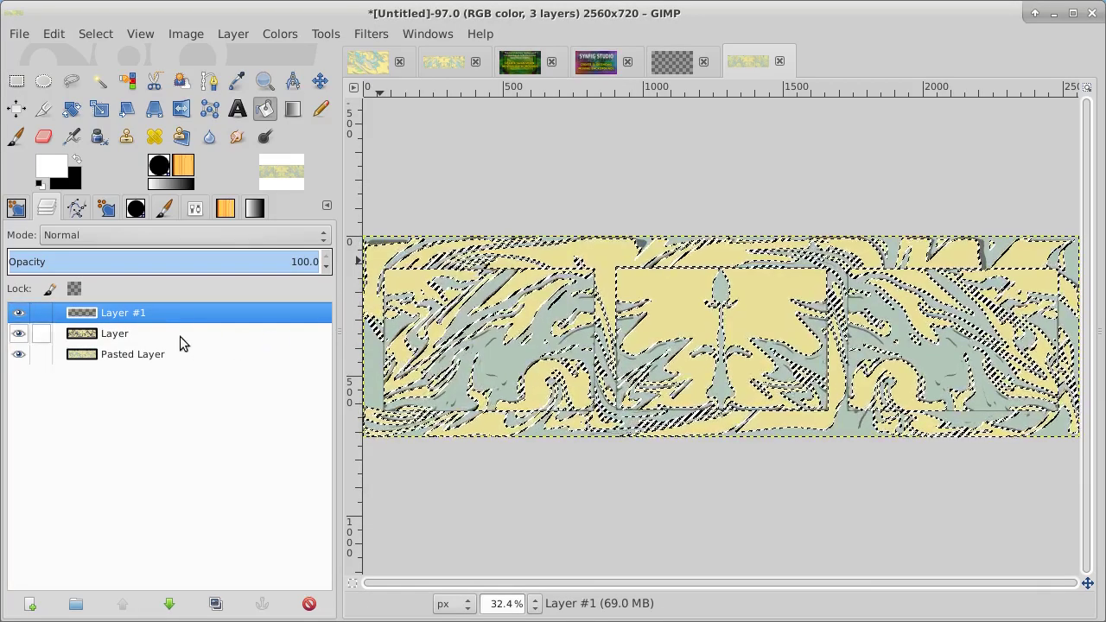
click(640, 295)
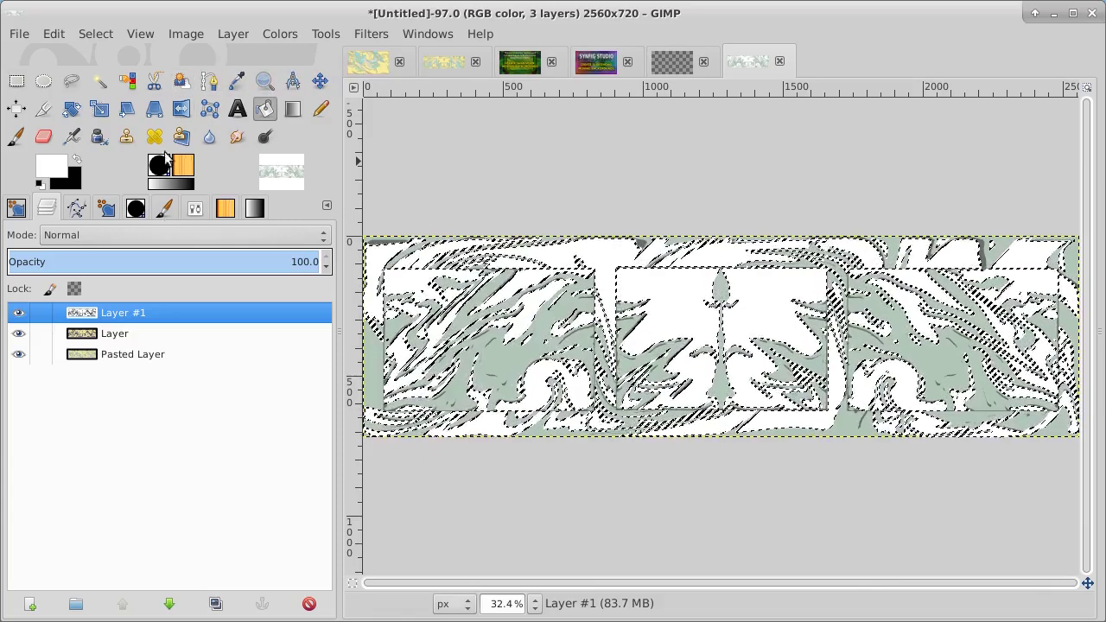
Step: Hide Layer #1, make Layer active, and select the whole image
click(19, 313)
click(153, 333)
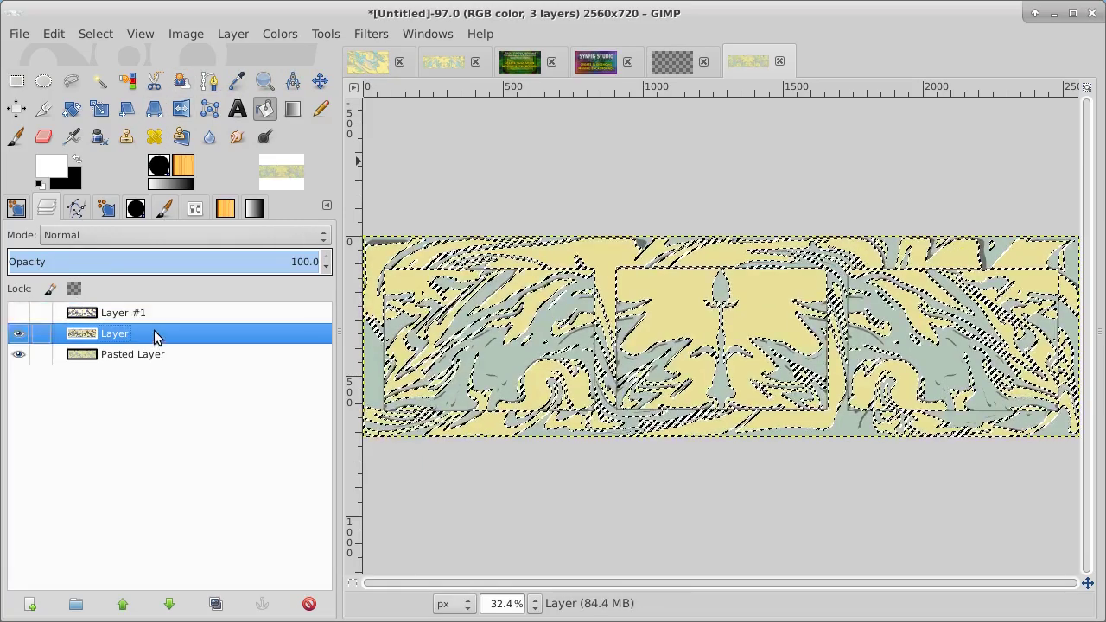
click(95, 33)
click(102, 54)
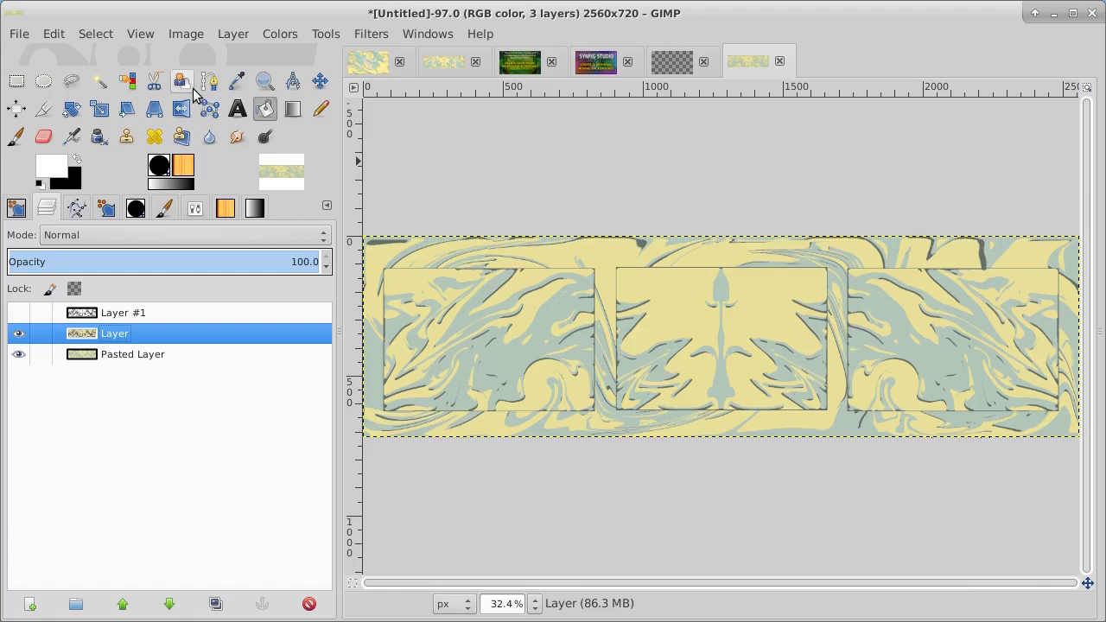
Step: Select the grey-green regions and add a new transparent Layer #2 above Layer #1
click(124, 81)
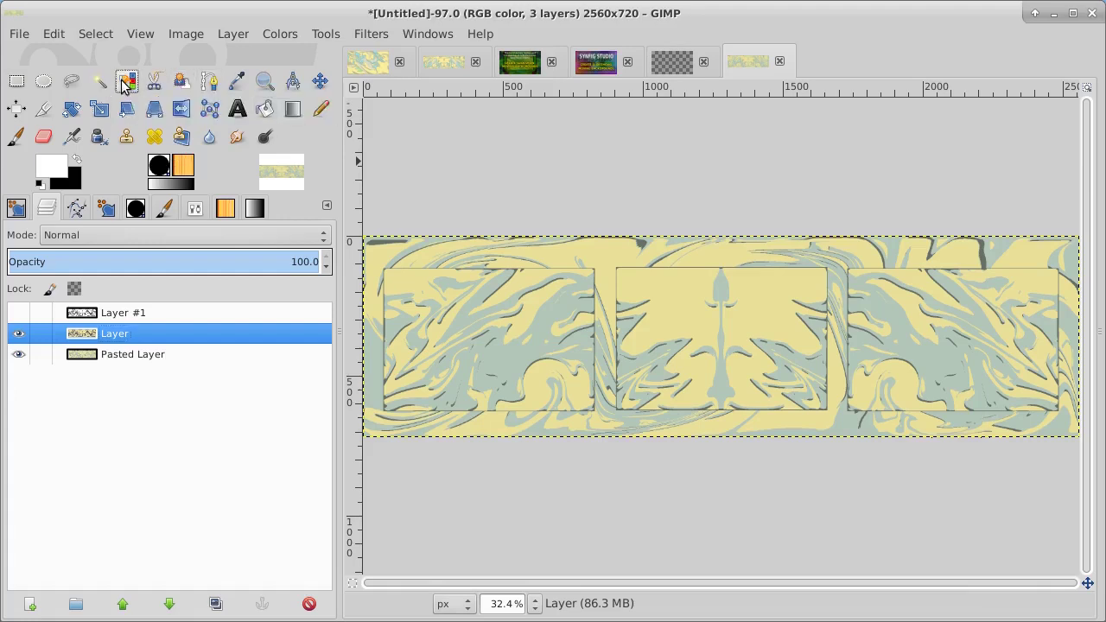
click(547, 318)
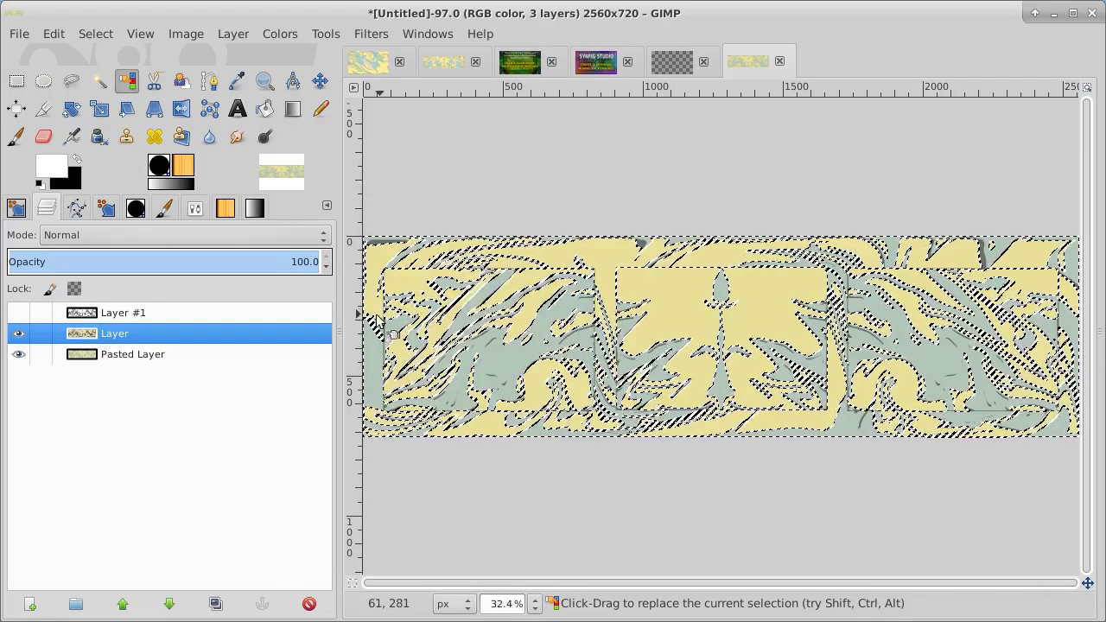
click(230, 312)
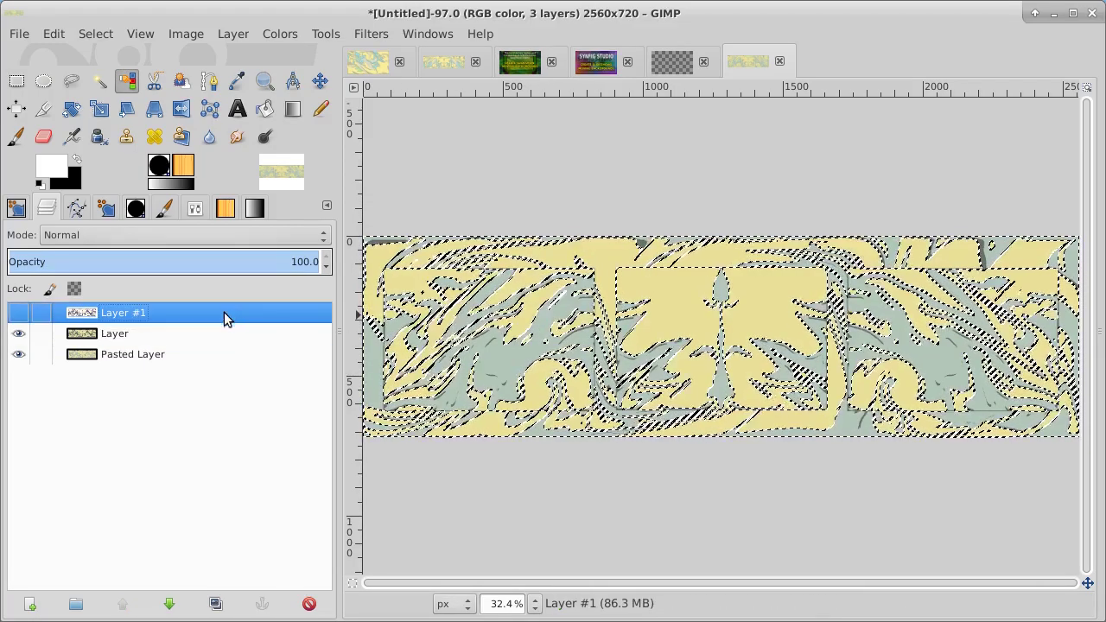
click(29, 603)
key(Return)
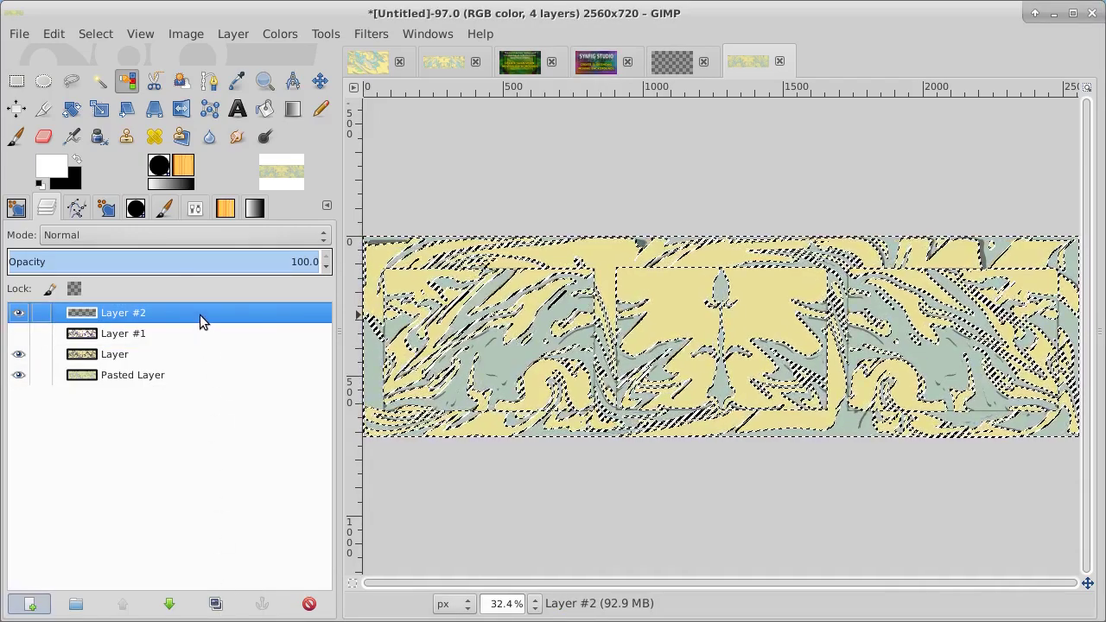
Step: Fill the selection pure red (ff0000) on Layer #2, then clear the selection
click(40, 184)
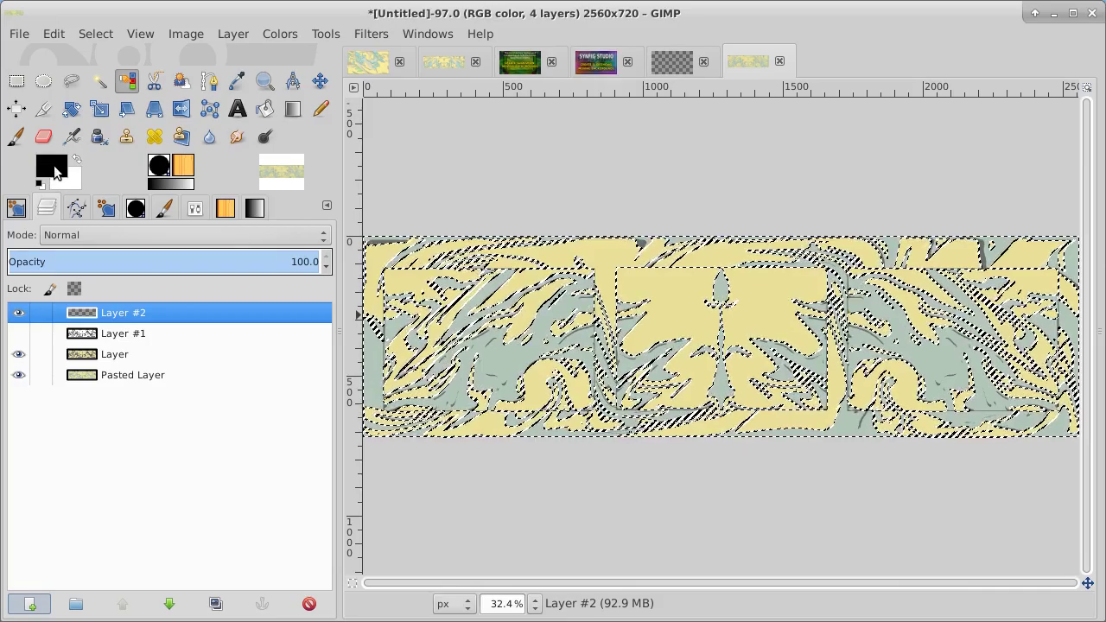
click(53, 165)
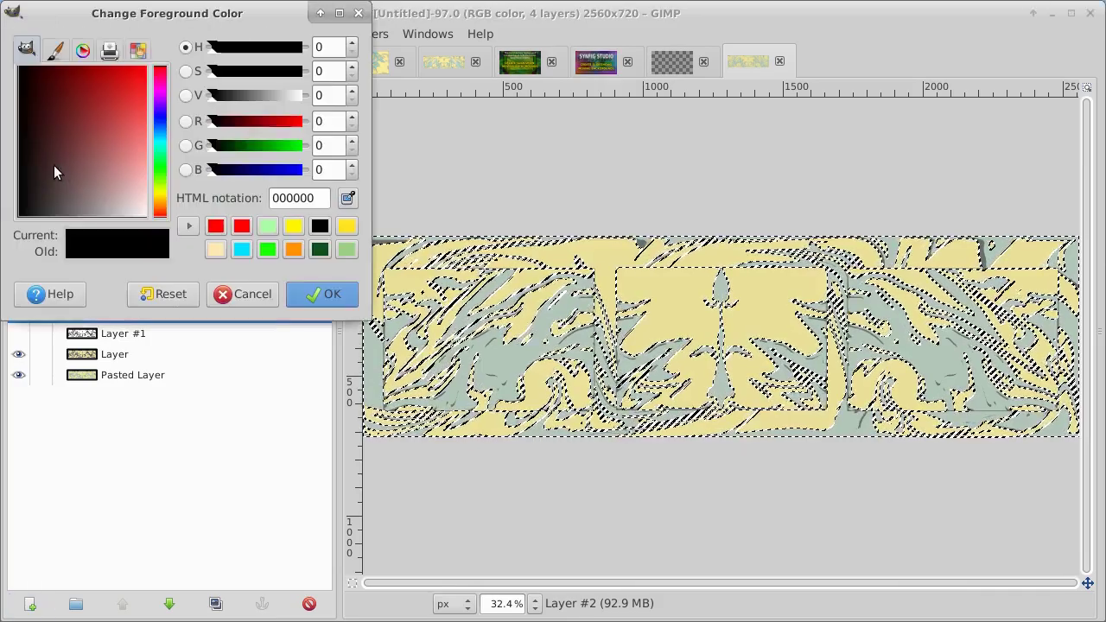
click(215, 228)
click(322, 294)
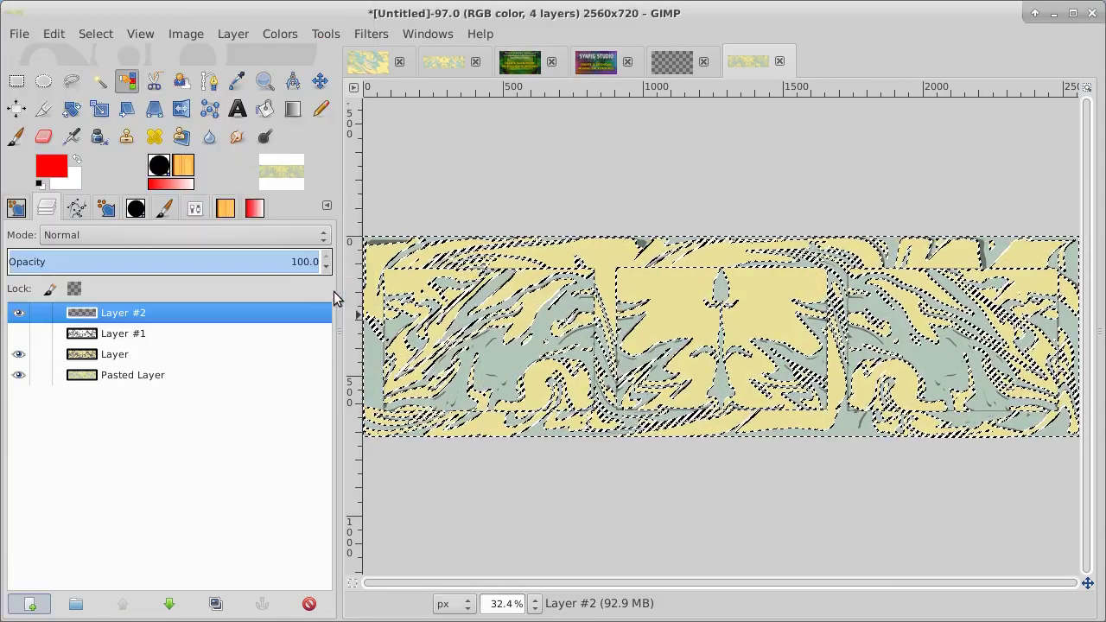
click(266, 108)
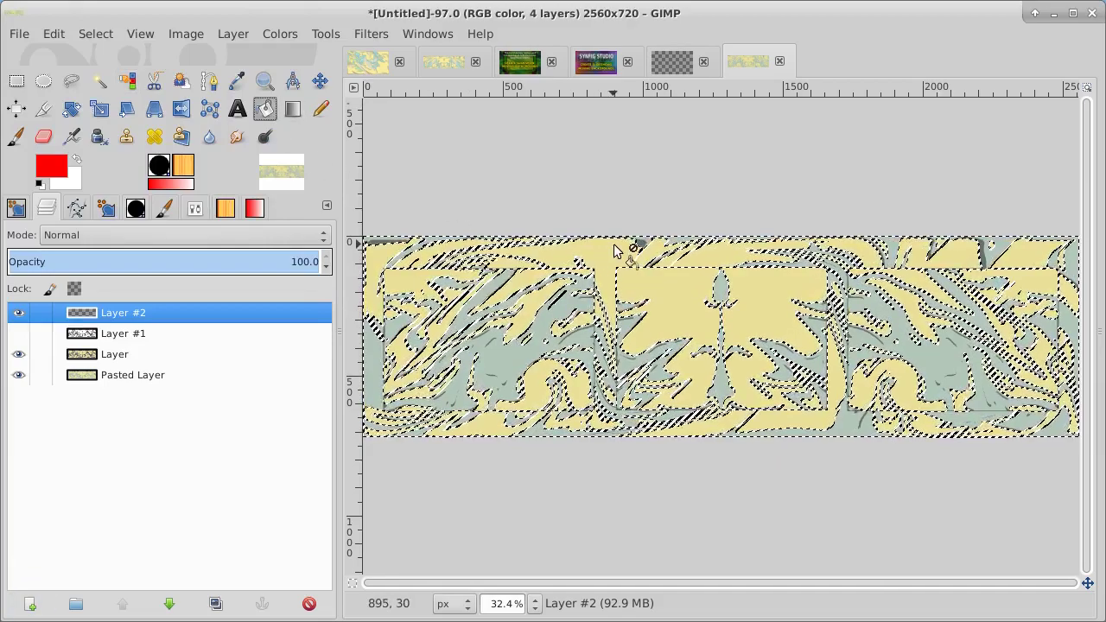
click(550, 317)
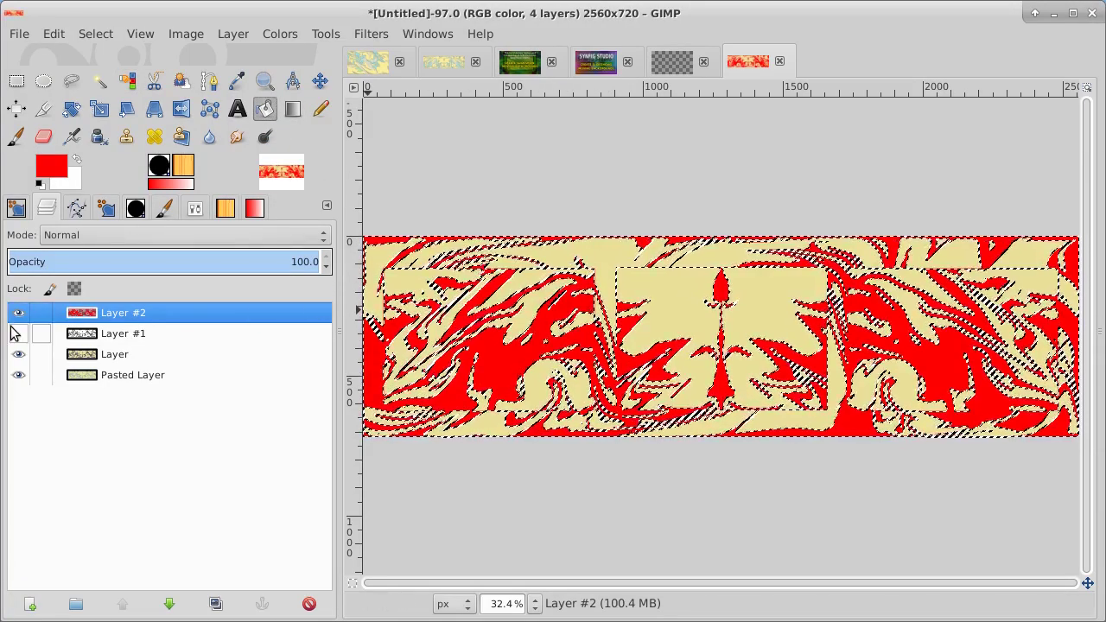
click(95, 34)
click(97, 76)
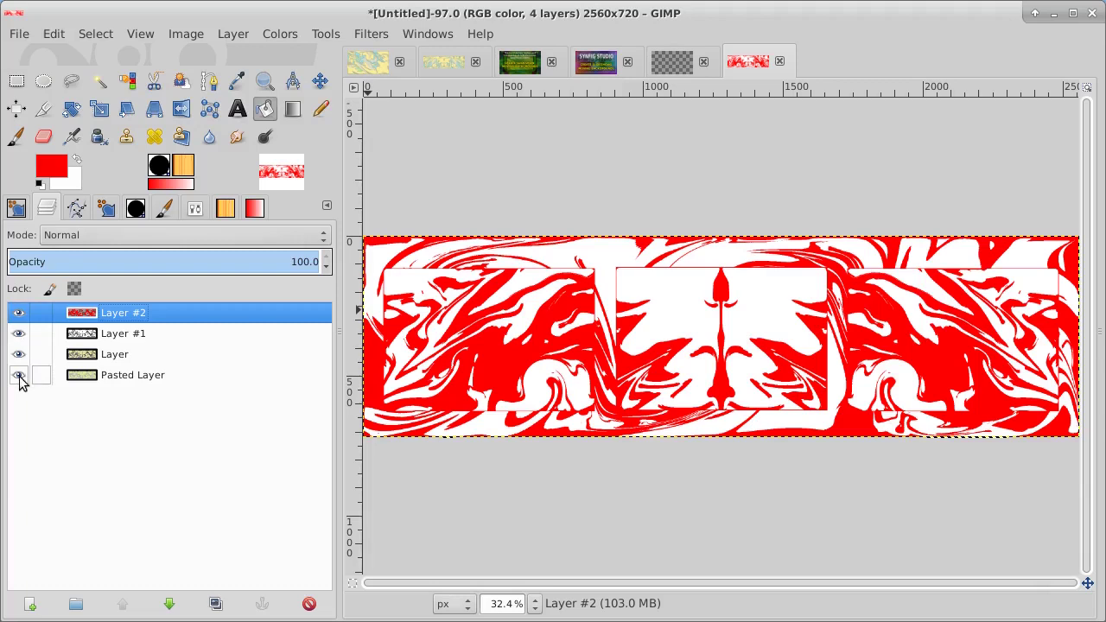
Step: Select the banner's white areas and invert the selection to the red areas
click(126, 80)
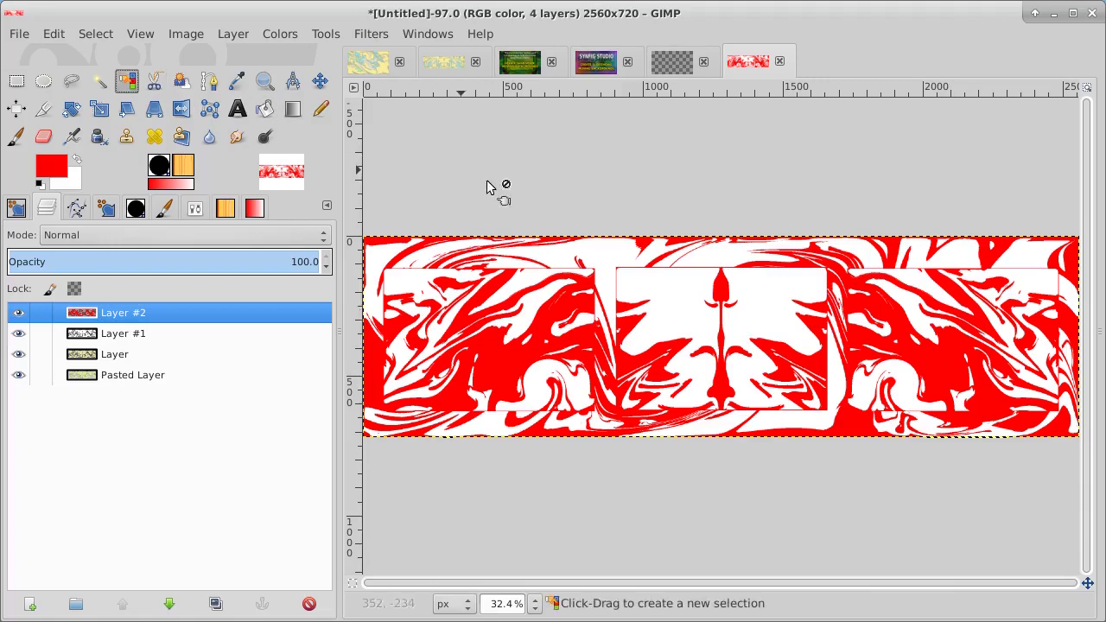
click(612, 254)
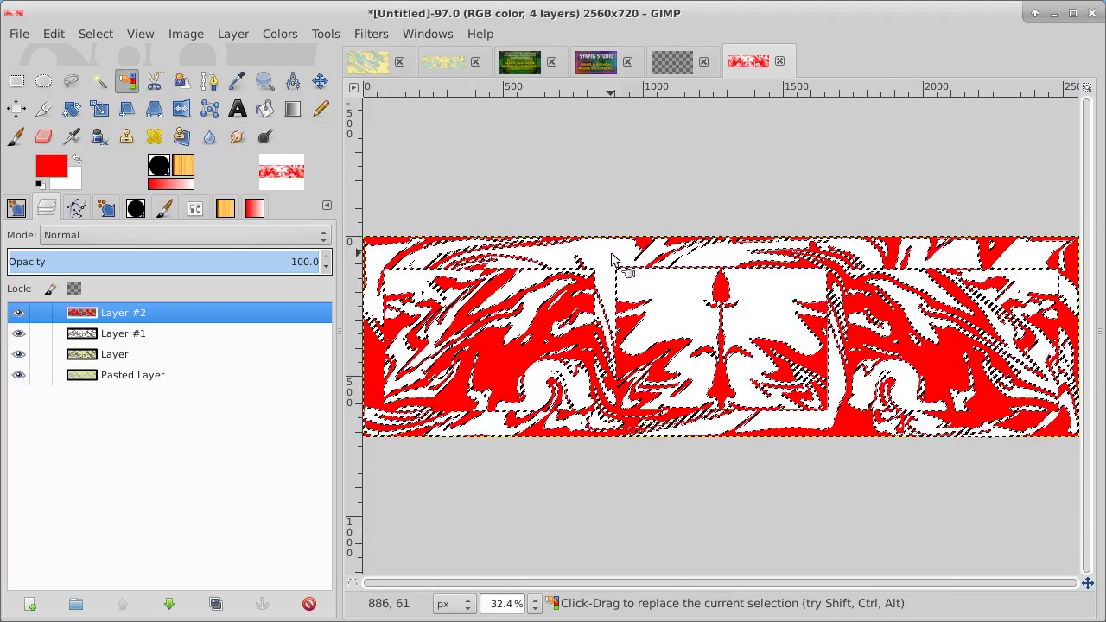
click(95, 34)
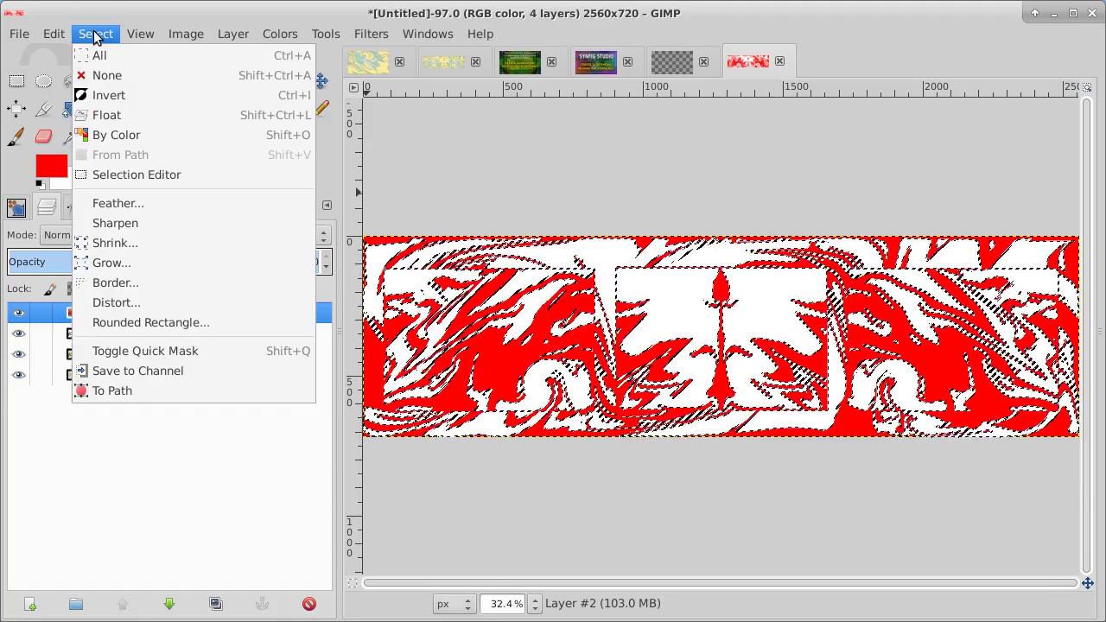
click(100, 97)
Step: Add Layer #3 above Layer #1, fill the selection black, and clear the selection
click(142, 342)
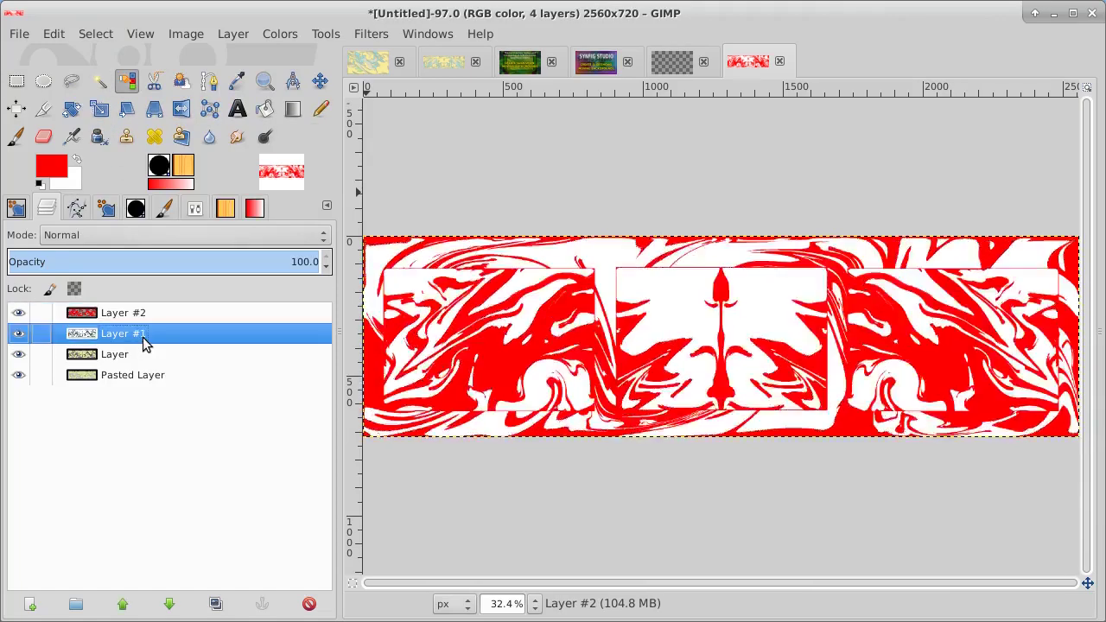
click(29, 603)
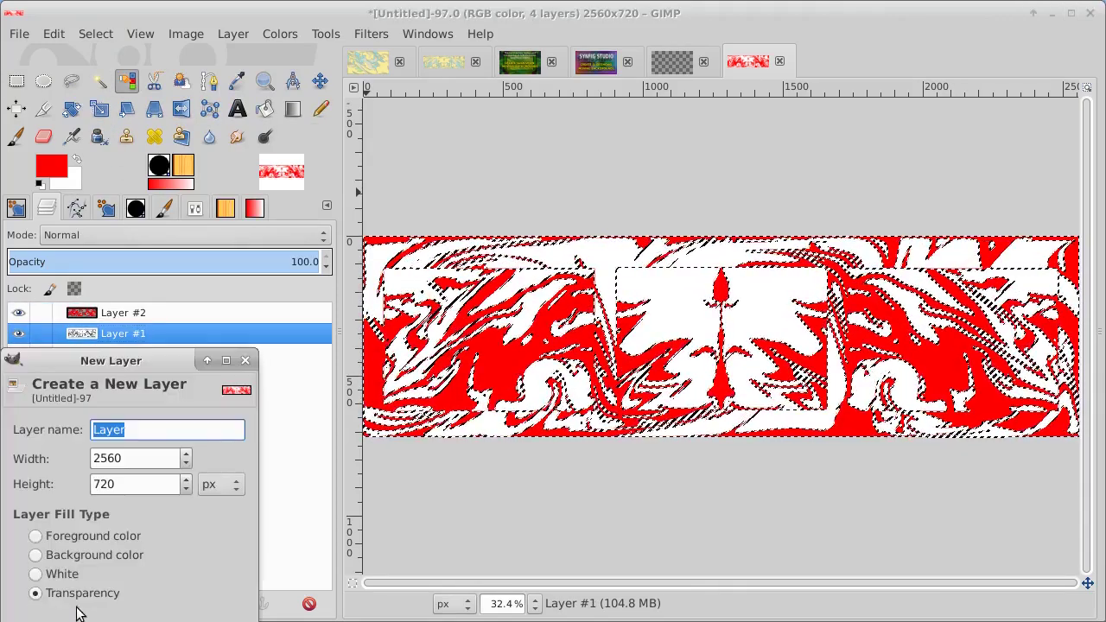
key(Return)
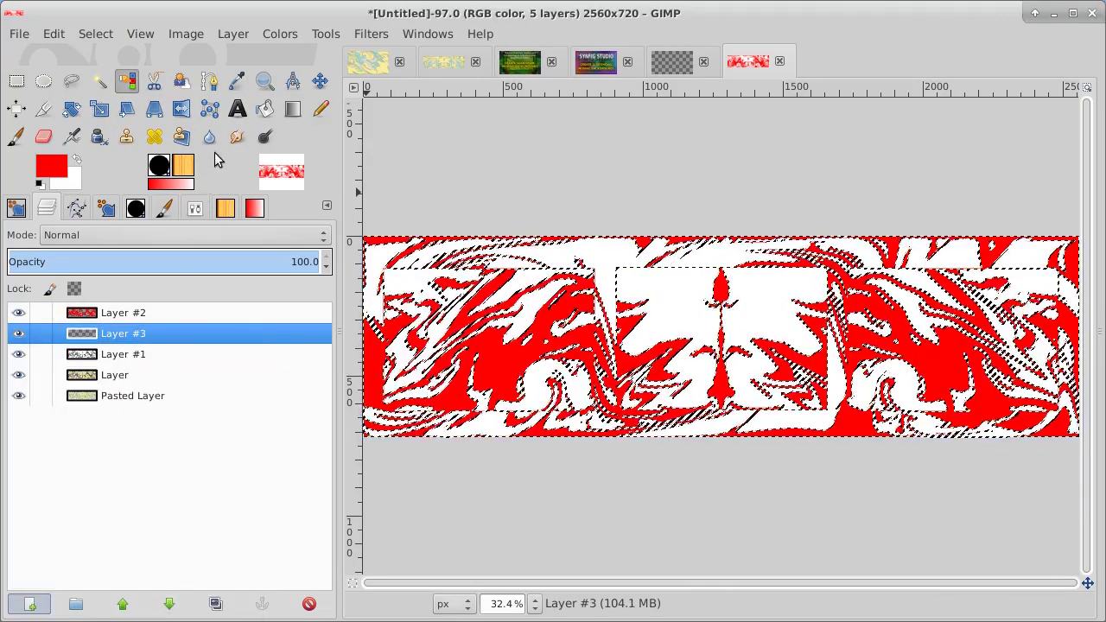
click(76, 160)
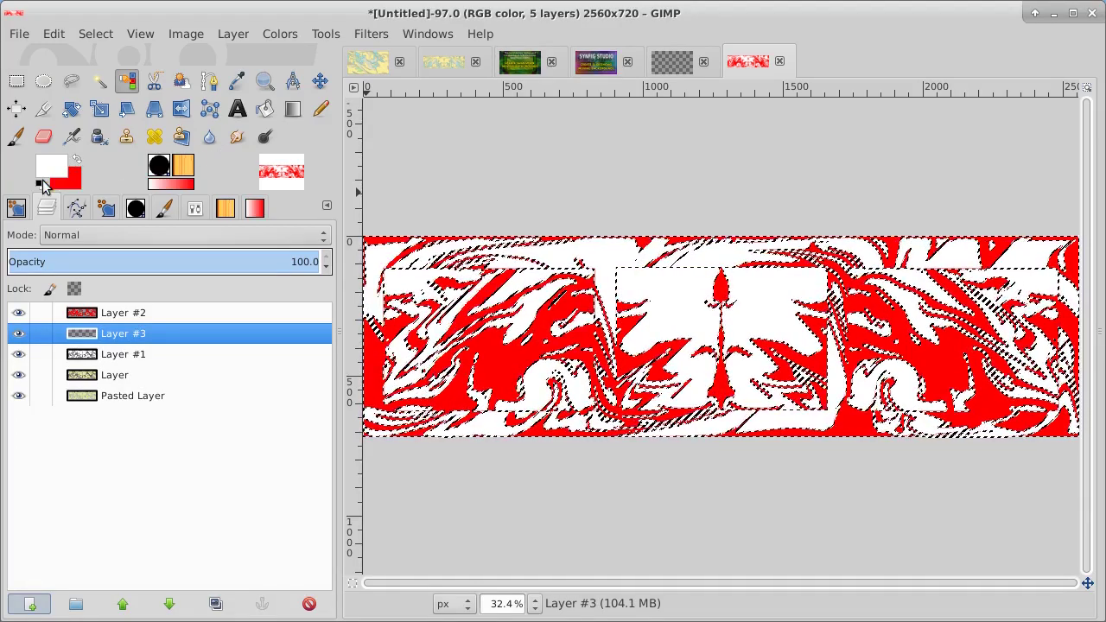
click(40, 184)
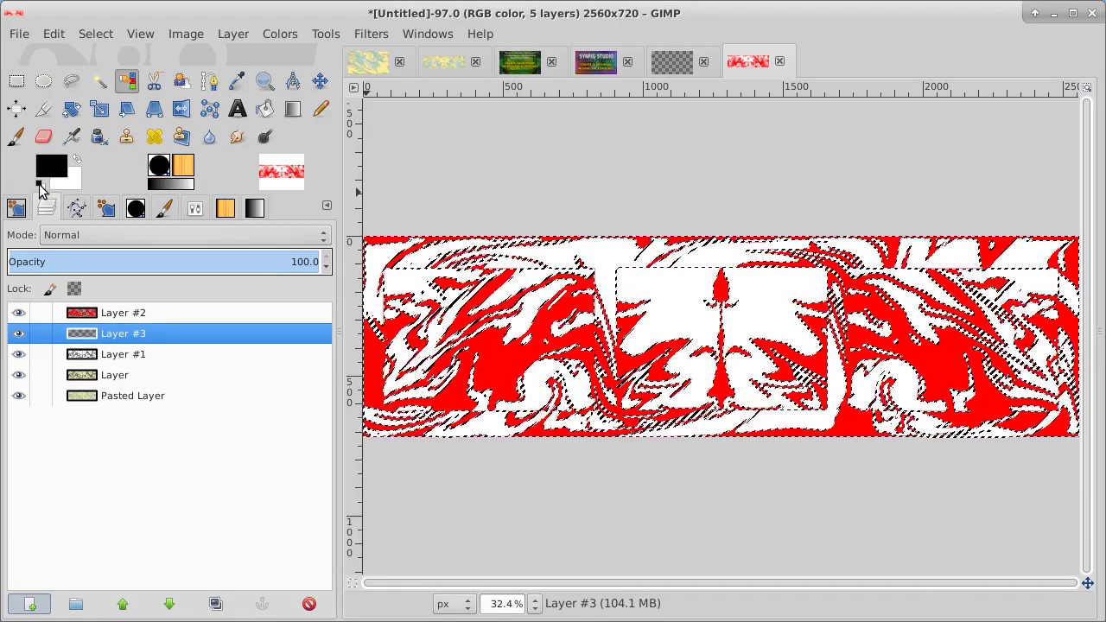
click(265, 108)
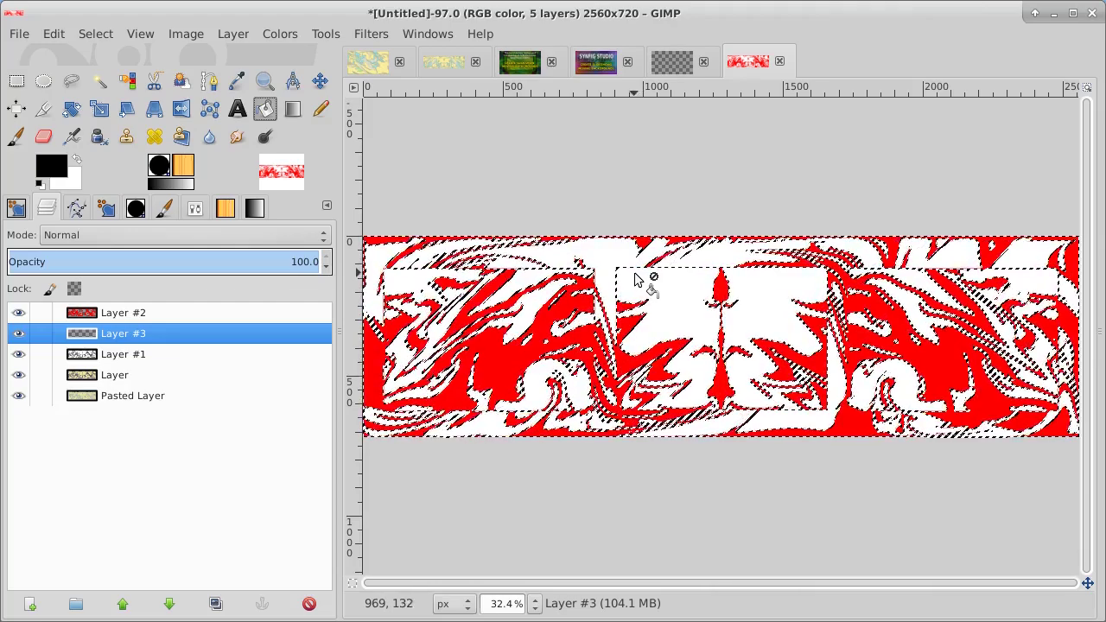
click(590, 305)
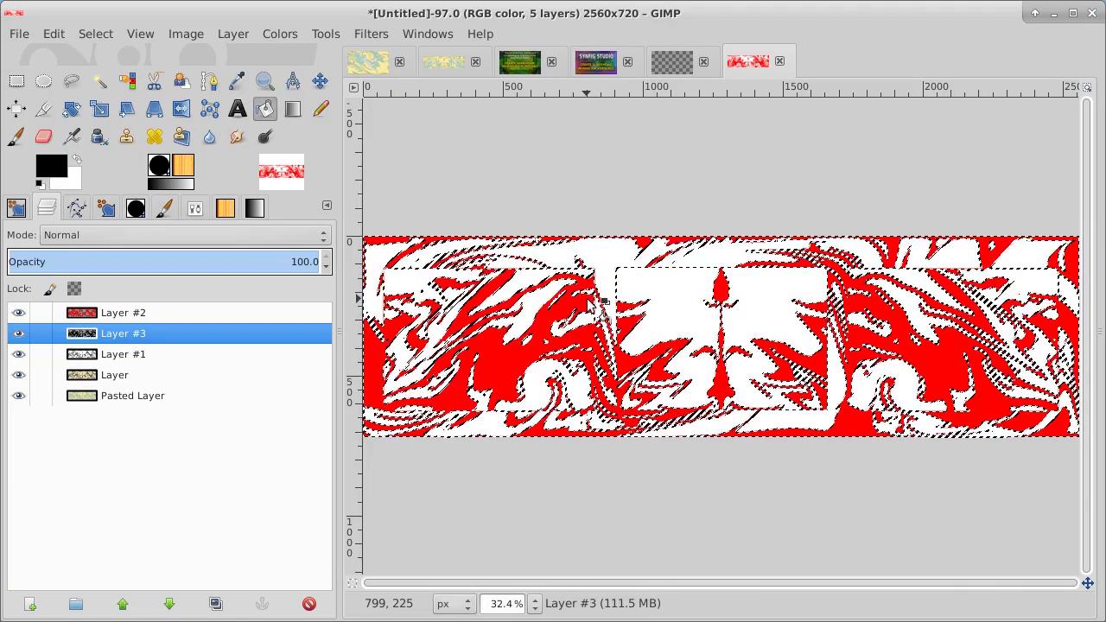
click(96, 34)
click(104, 75)
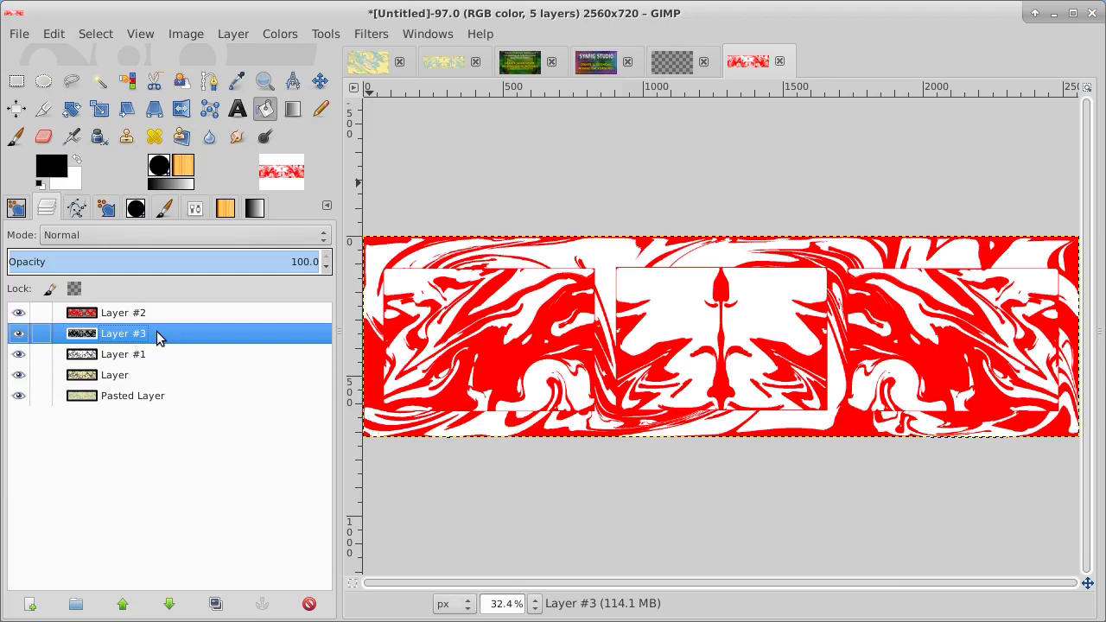
Step: Shift Layer #3 by about one pixel with the Move tool to offset its black shapes
click(321, 80)
click(544, 287)
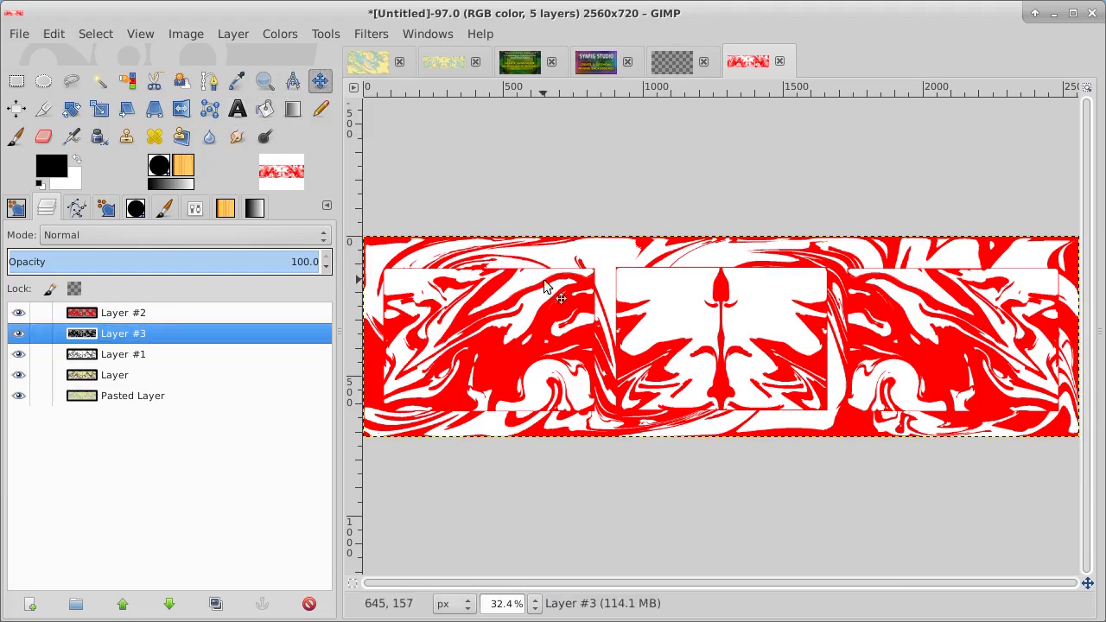
drag(544, 288, 544, 287)
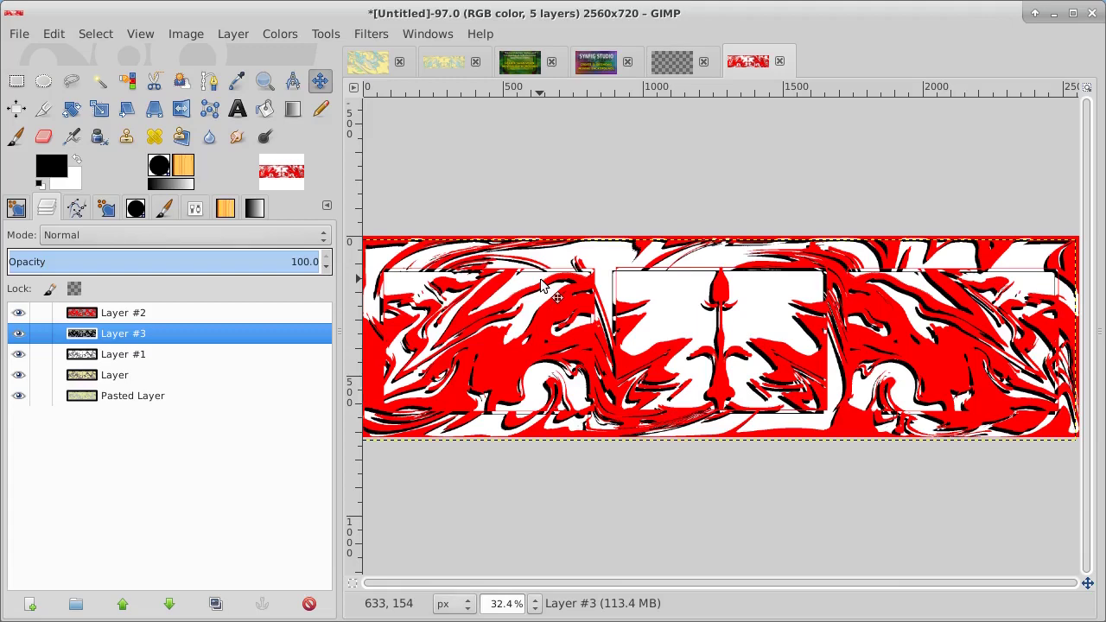
Step: Create a merged Visible layer from the current look via Layer #2
click(159, 312)
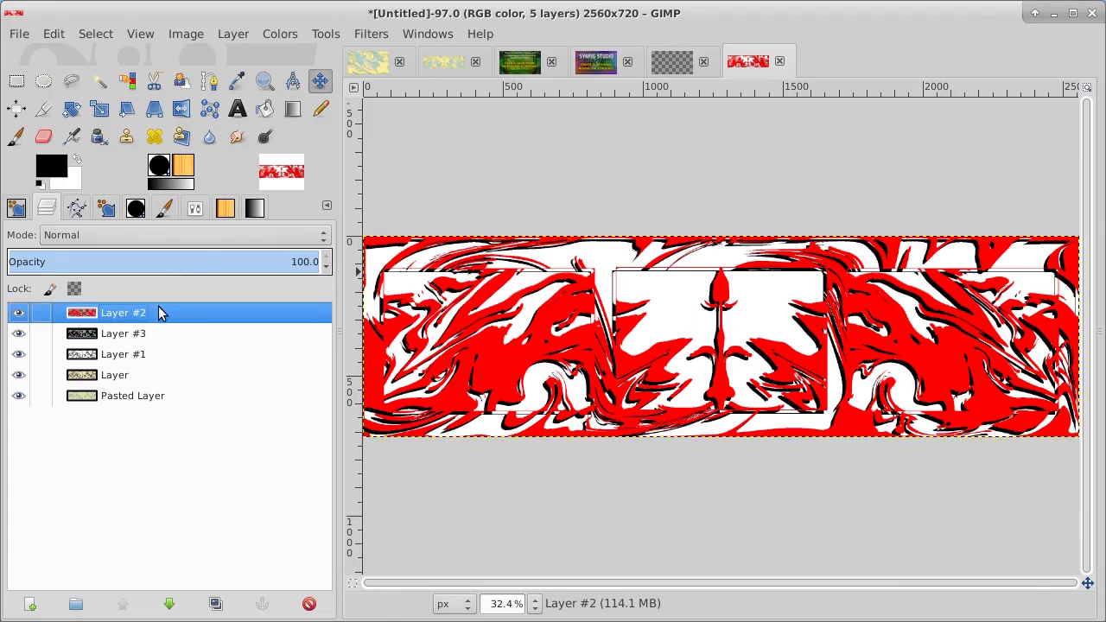
right_click(159, 312)
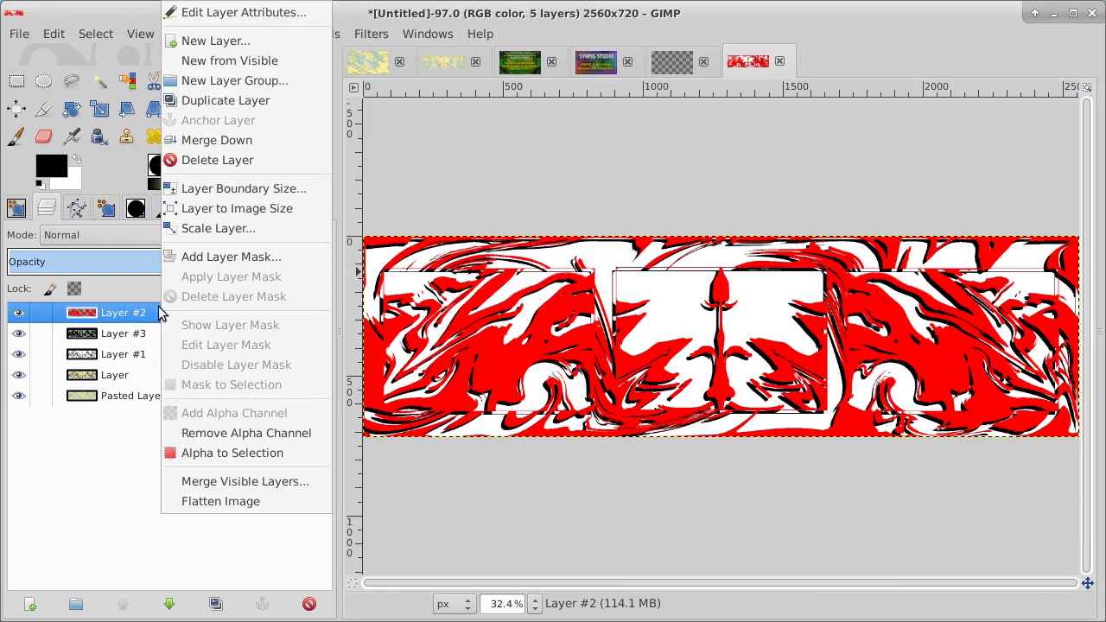
click(206, 61)
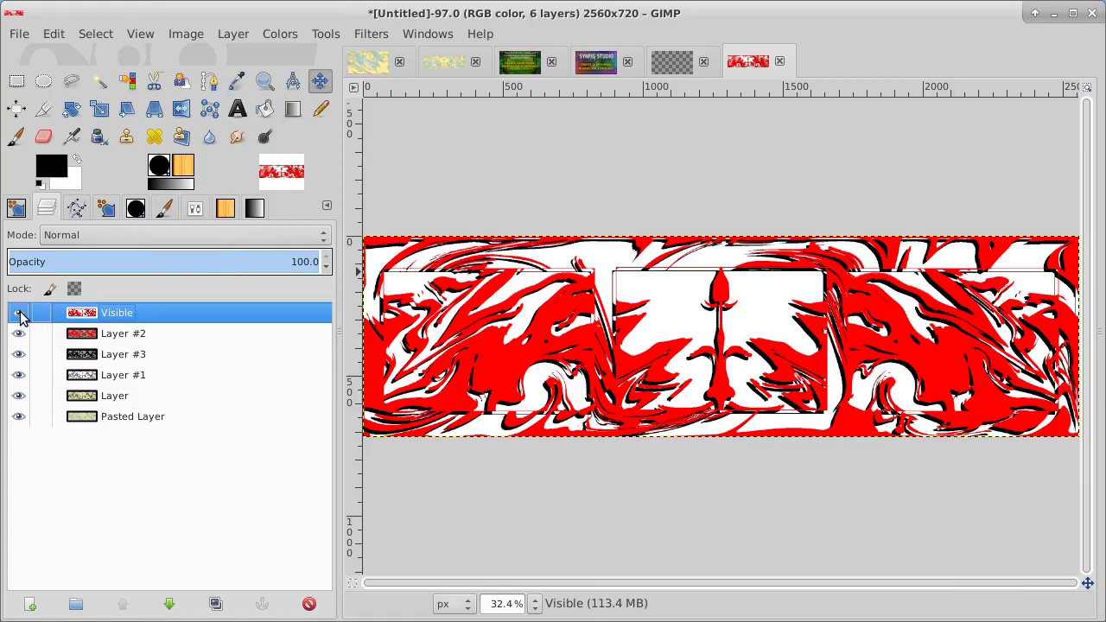
click(233, 34)
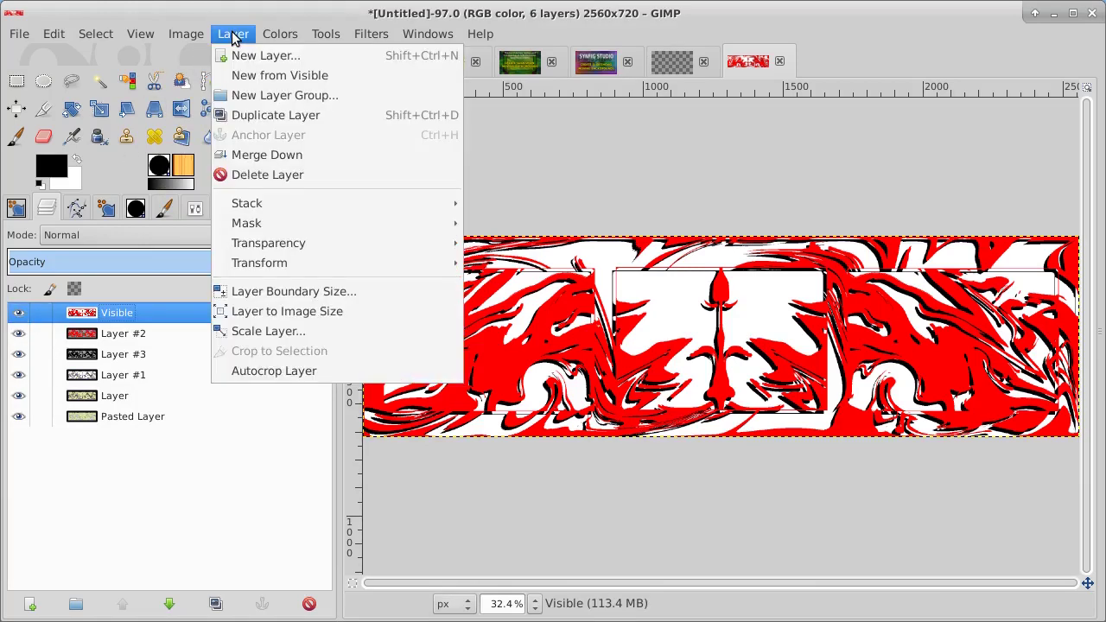
click(288, 10)
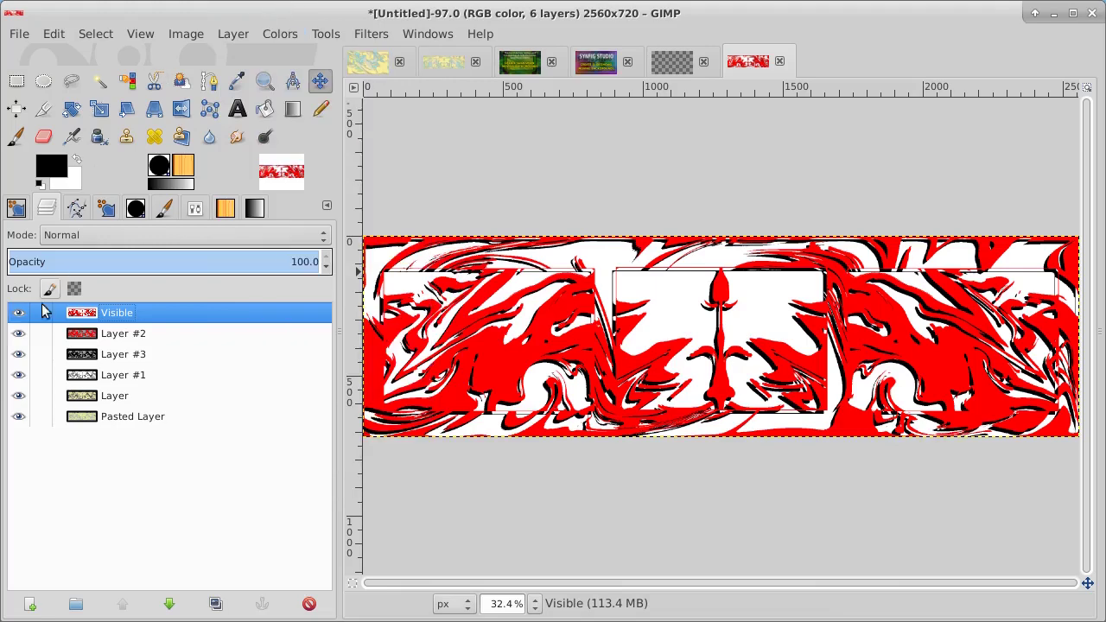
Step: Hide the lower layers, duplicate Visible, and lower Visible and Visible copy to the bottom
drag(19, 344, 18, 419)
click(19, 316)
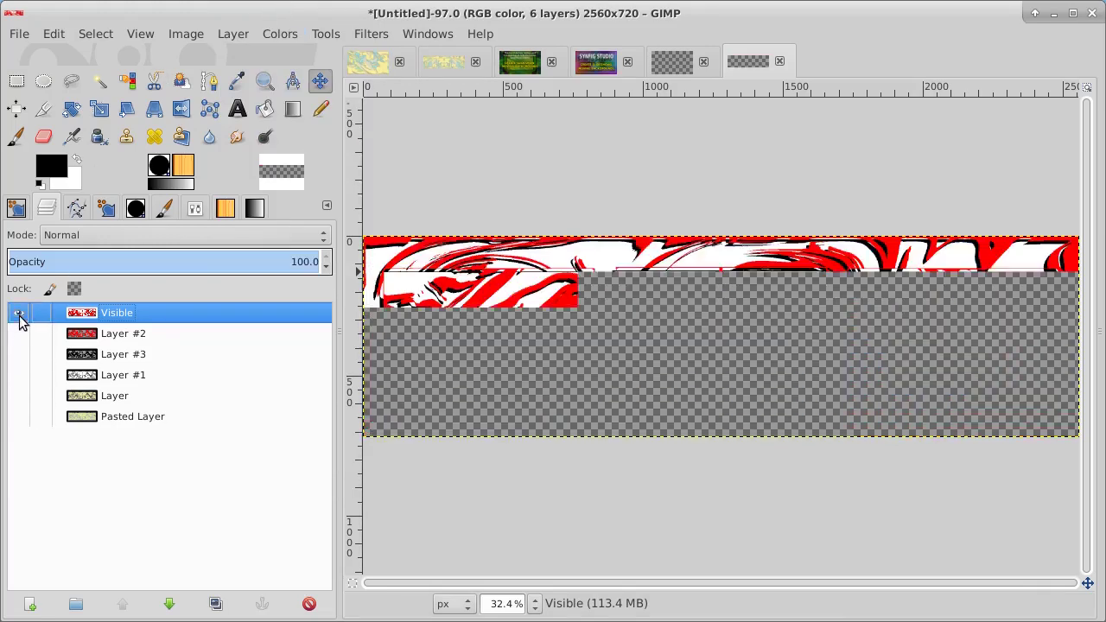
click(216, 603)
click(168, 604)
click(168, 604)
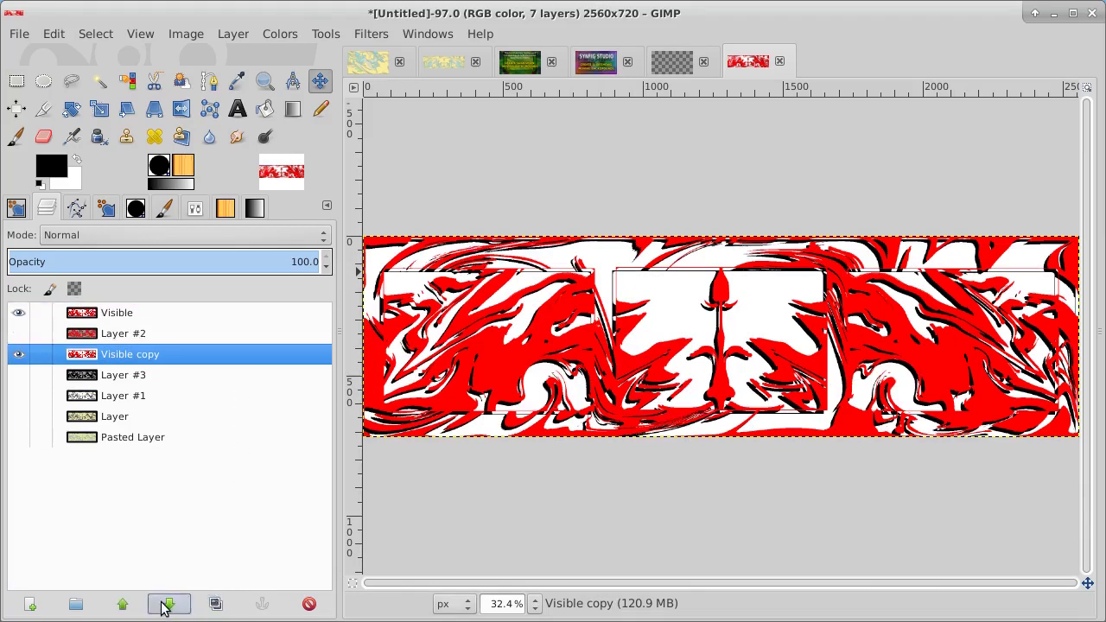
click(167, 604)
click(168, 604)
click(164, 605)
click(164, 606)
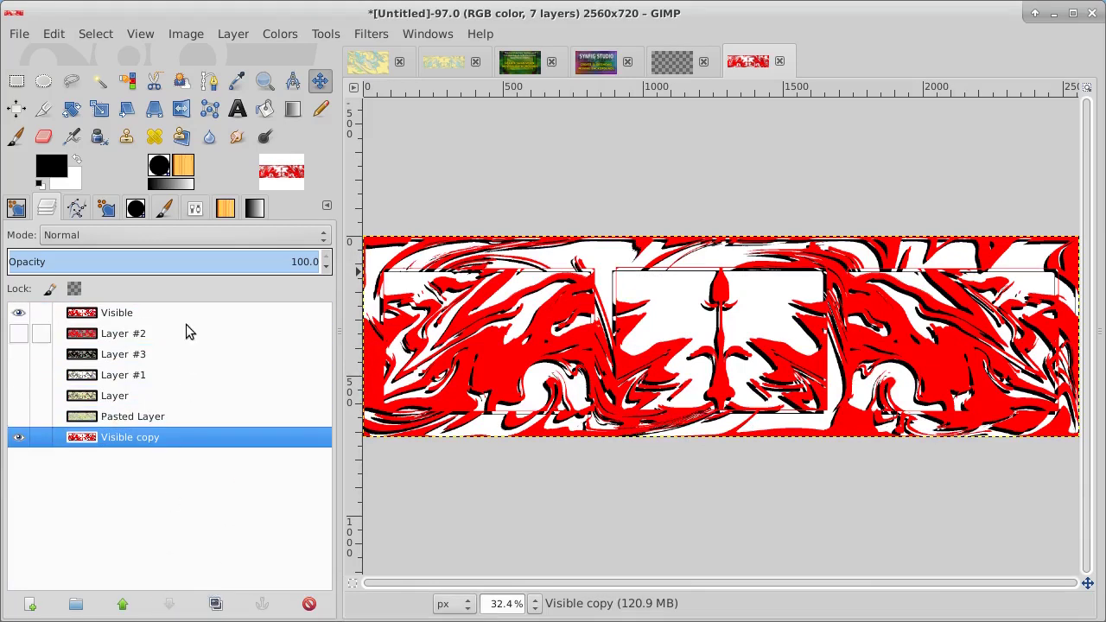
click(190, 314)
click(170, 604)
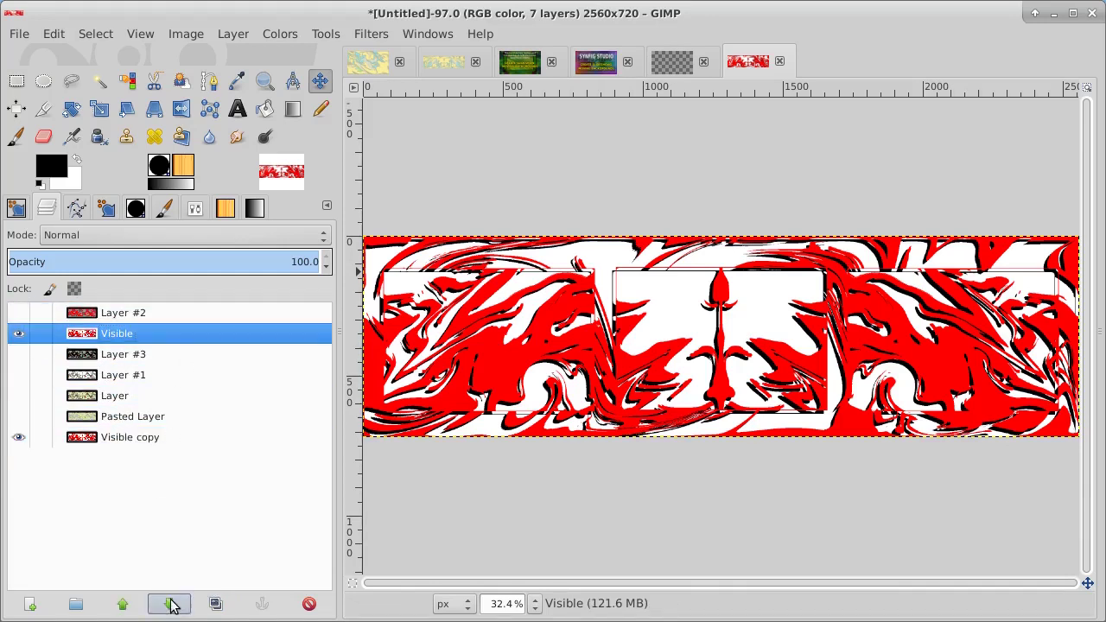
click(170, 604)
click(170, 605)
click(170, 604)
click(170, 604)
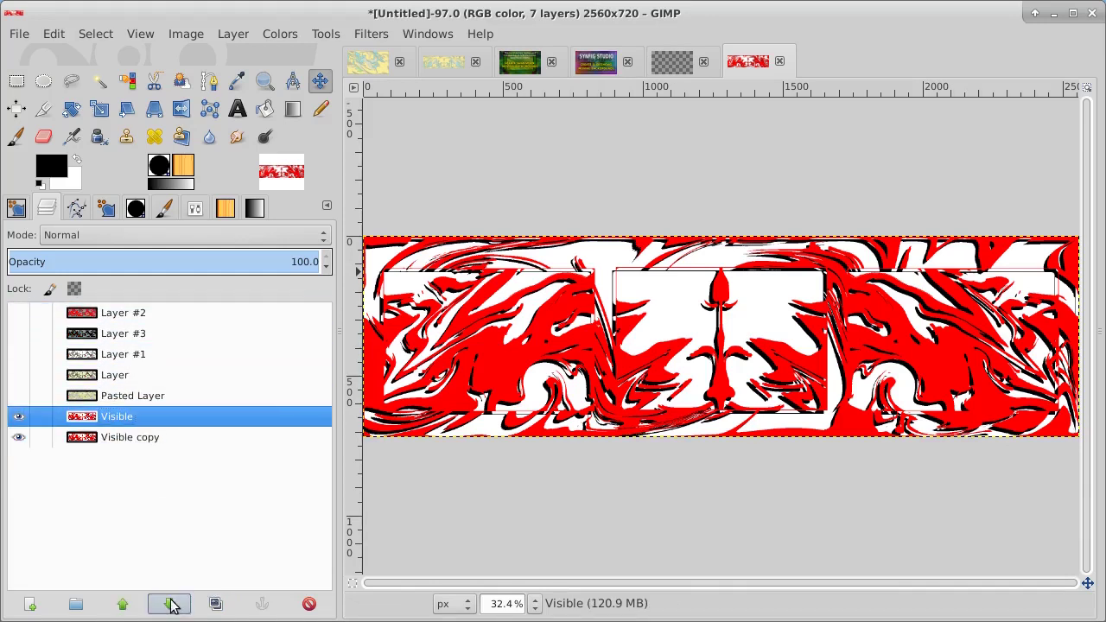
Step: Show Layer #2, Layer #3, Layer #1 and Pasted Layer again, then hide Layer #3
click(19, 313)
click(18, 334)
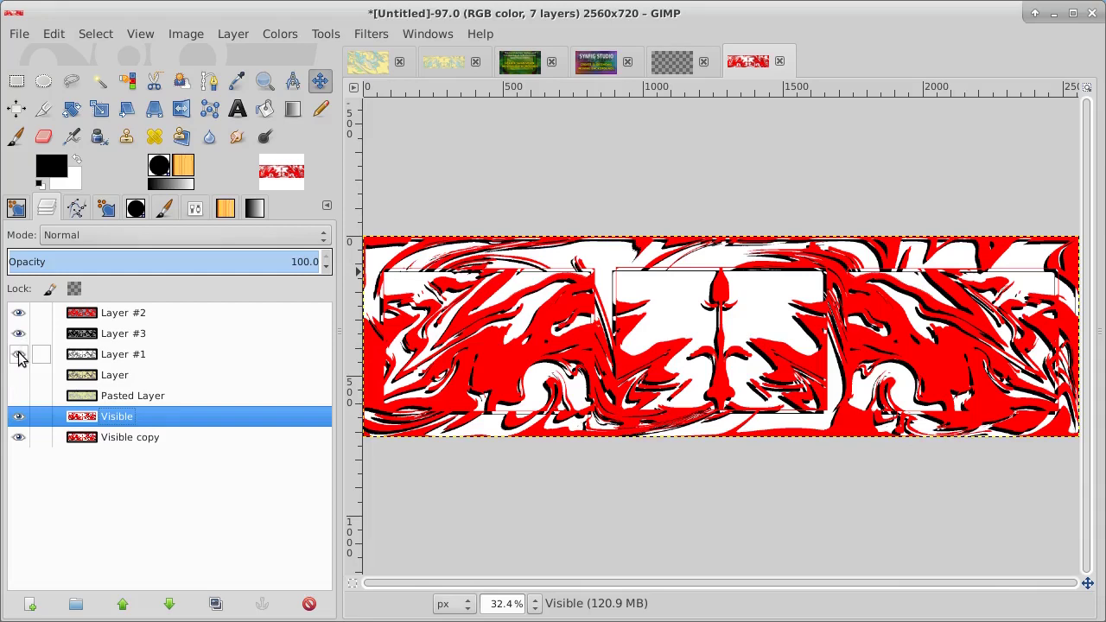
click(19, 356)
click(17, 395)
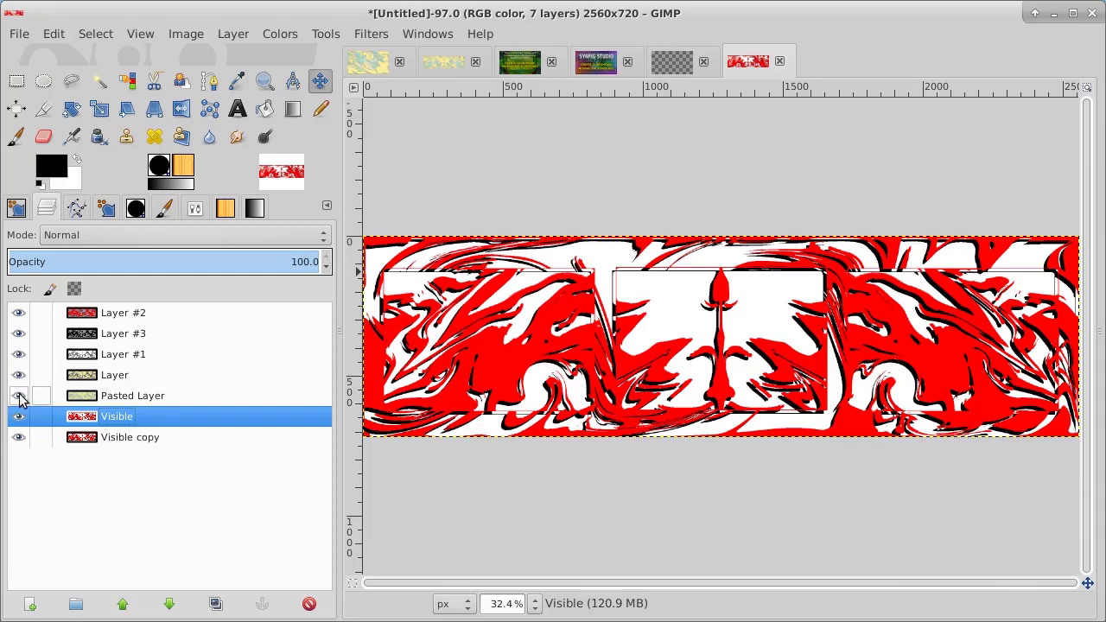
click(18, 334)
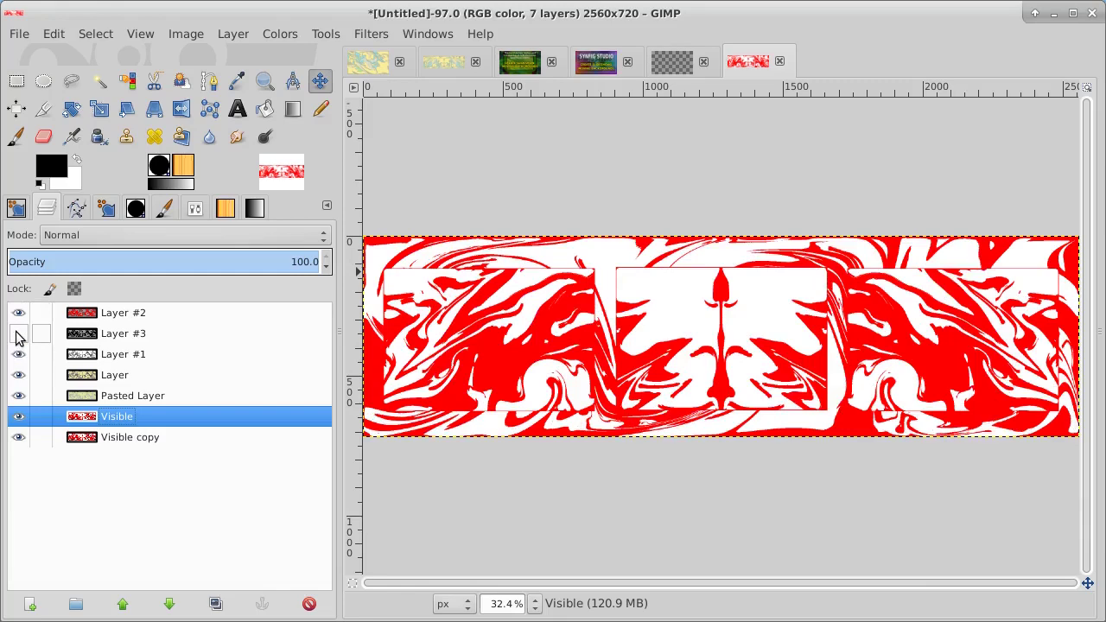
Step: Hide Layer #1 and Layer #2 to reveal the yellow pattern
click(135, 381)
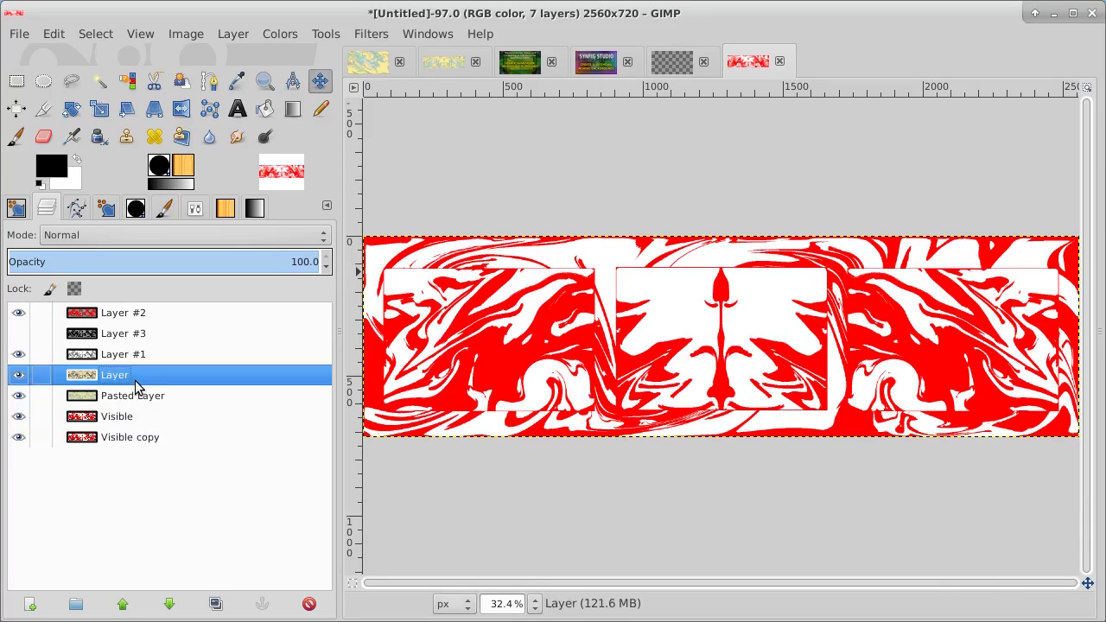
click(18, 354)
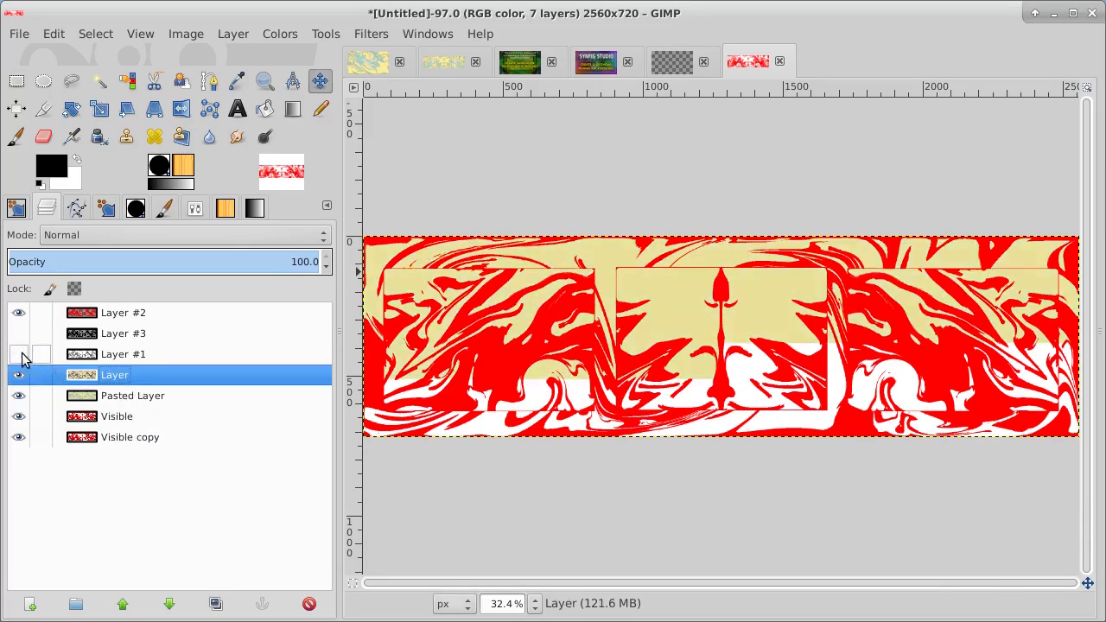
click(19, 315)
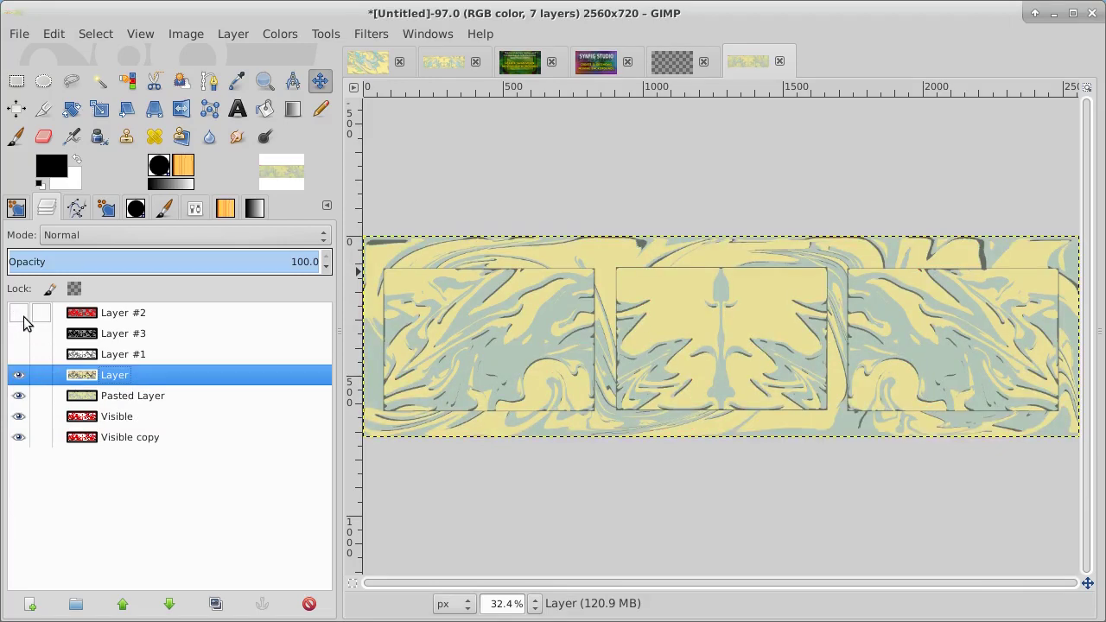
Step: Select Pasted Layer's dark grey regions by colour, then select and show empty Layer #4
click(128, 82)
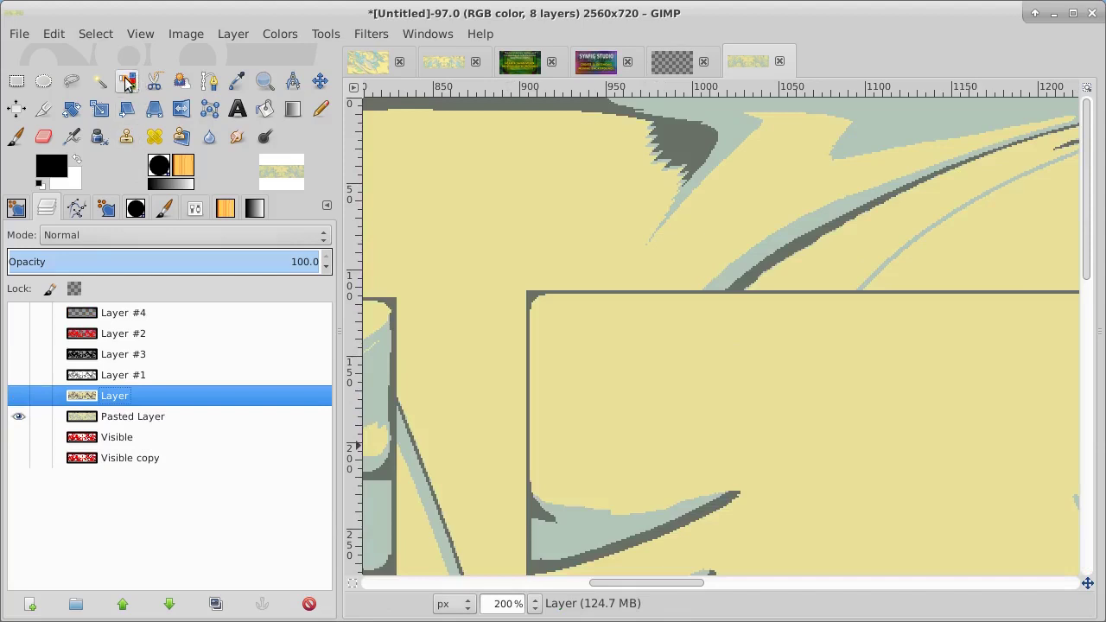
click(99, 82)
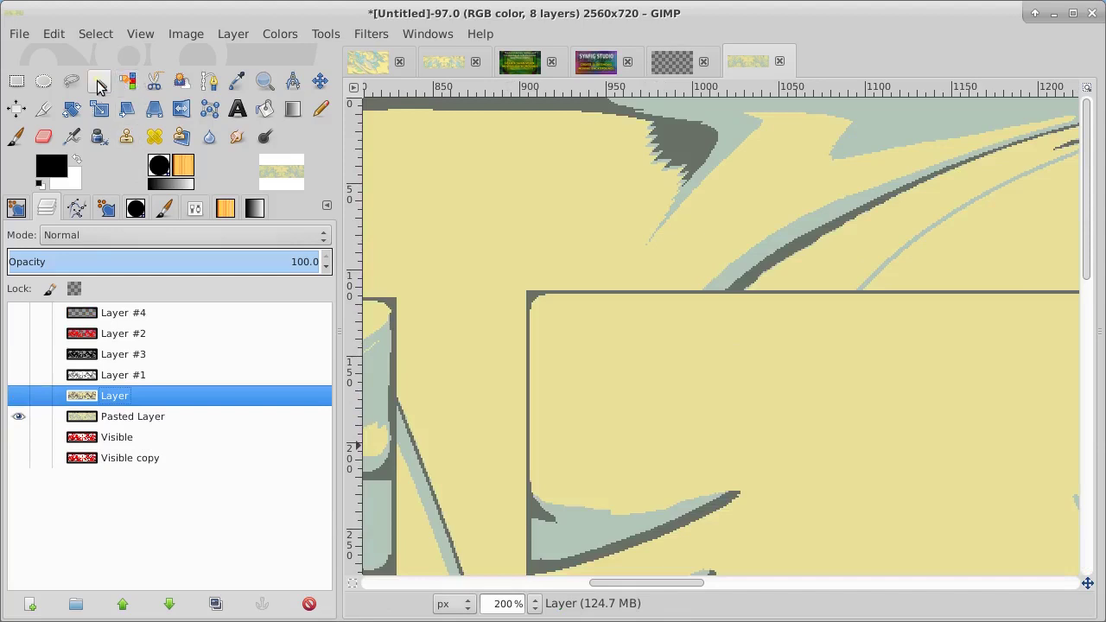
click(127, 82)
drag(680, 136, 679, 135)
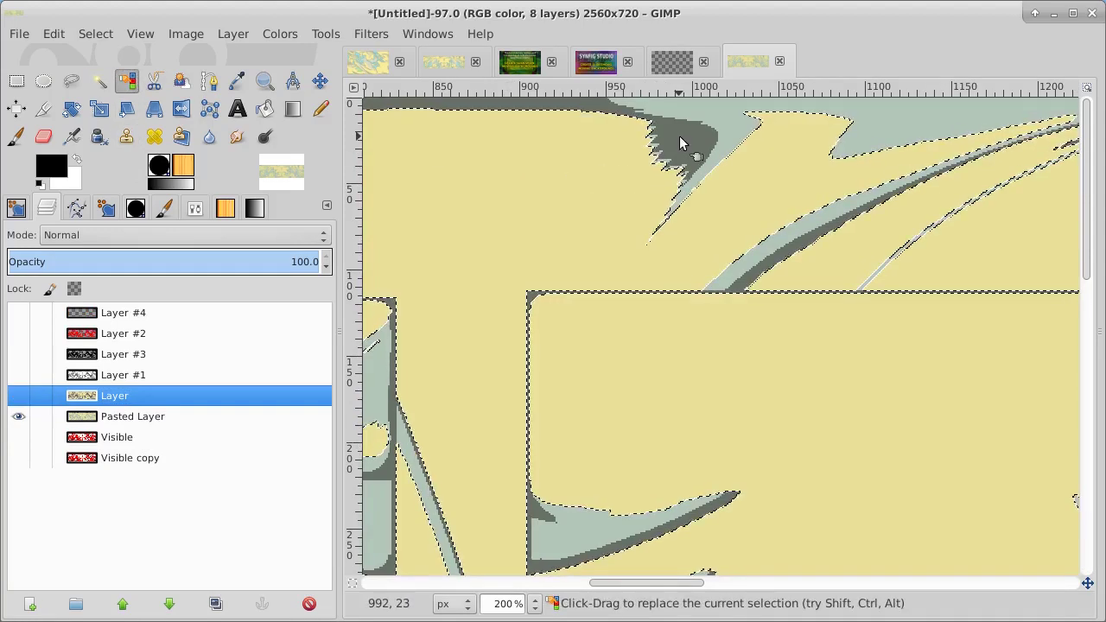
click(134, 419)
click(96, 34)
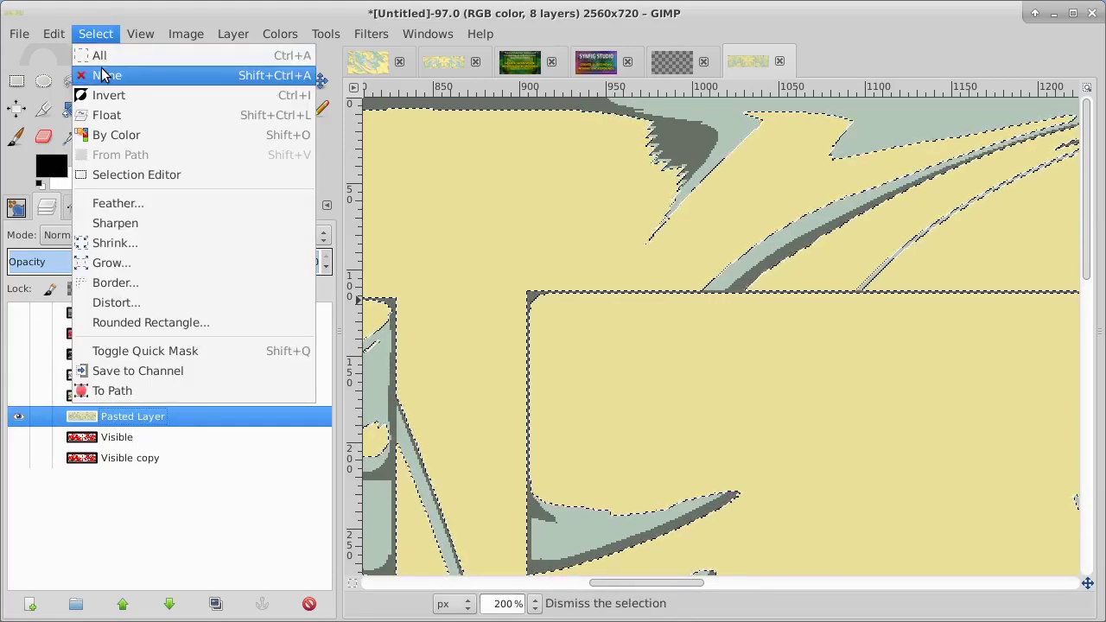
click(102, 75)
drag(672, 136, 672, 136)
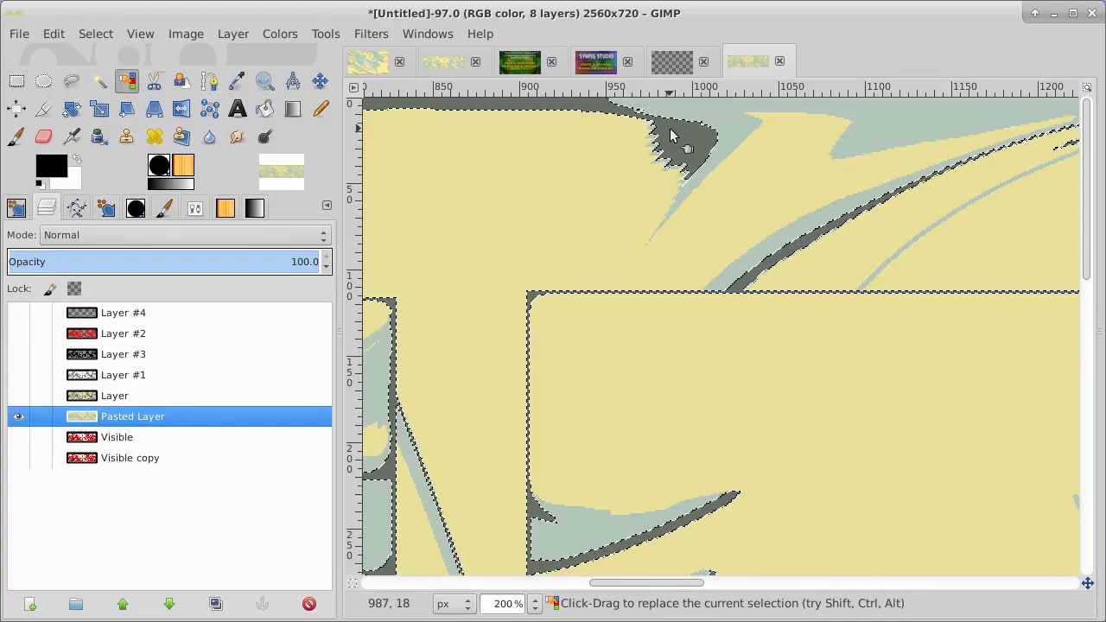
click(150, 314)
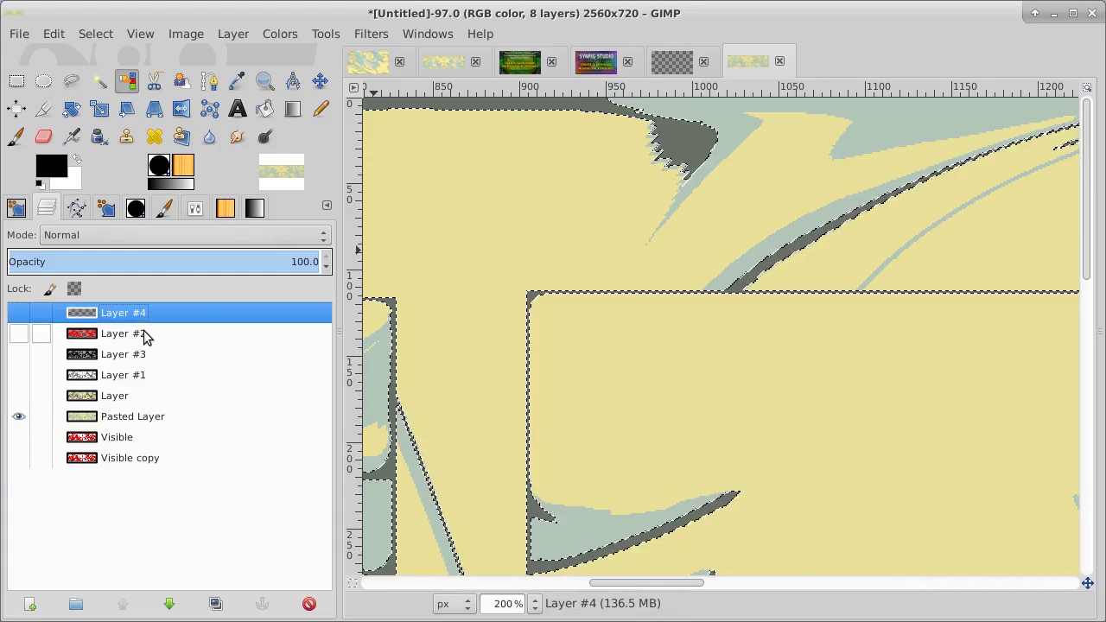
click(19, 314)
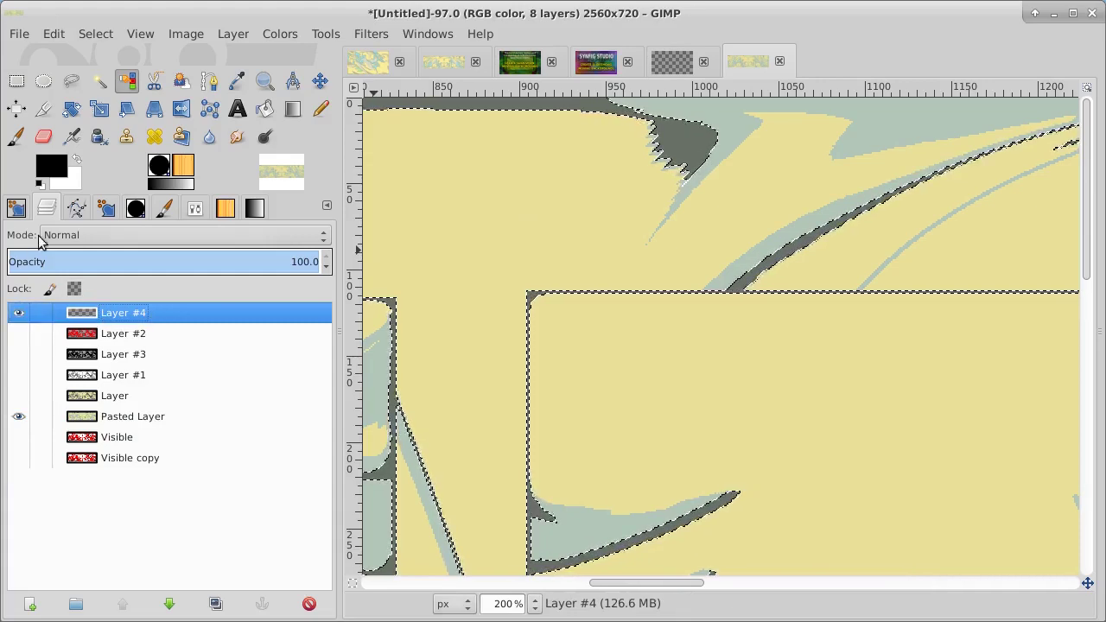
Step: Fill the dark grey selection on Layer #4 with black and show Layers #2 and #3
click(267, 113)
click(682, 131)
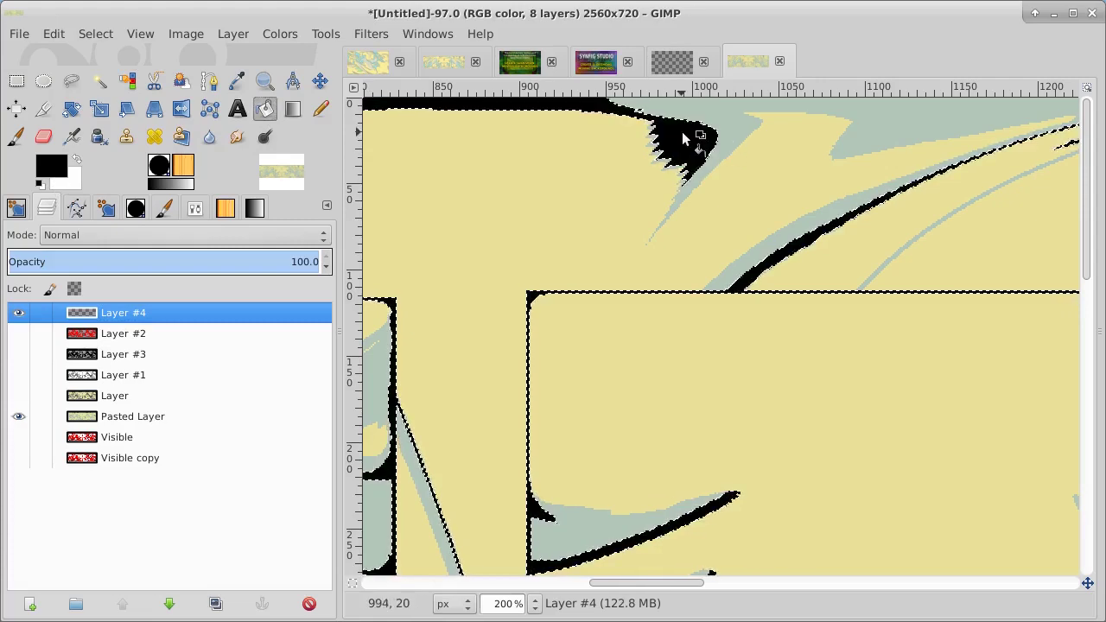
click(19, 334)
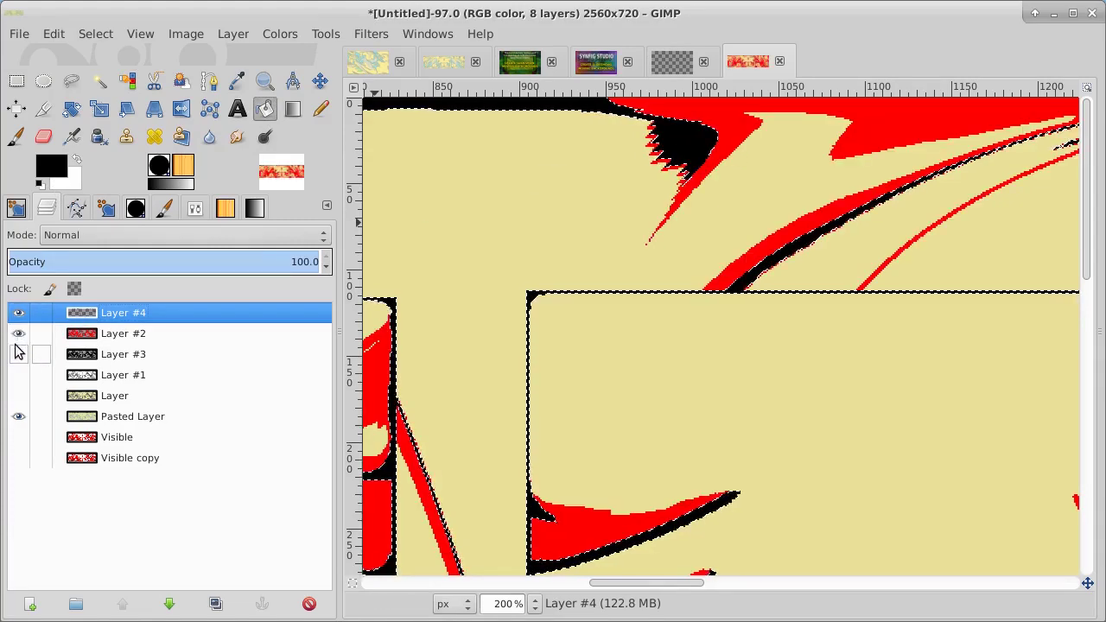
click(19, 354)
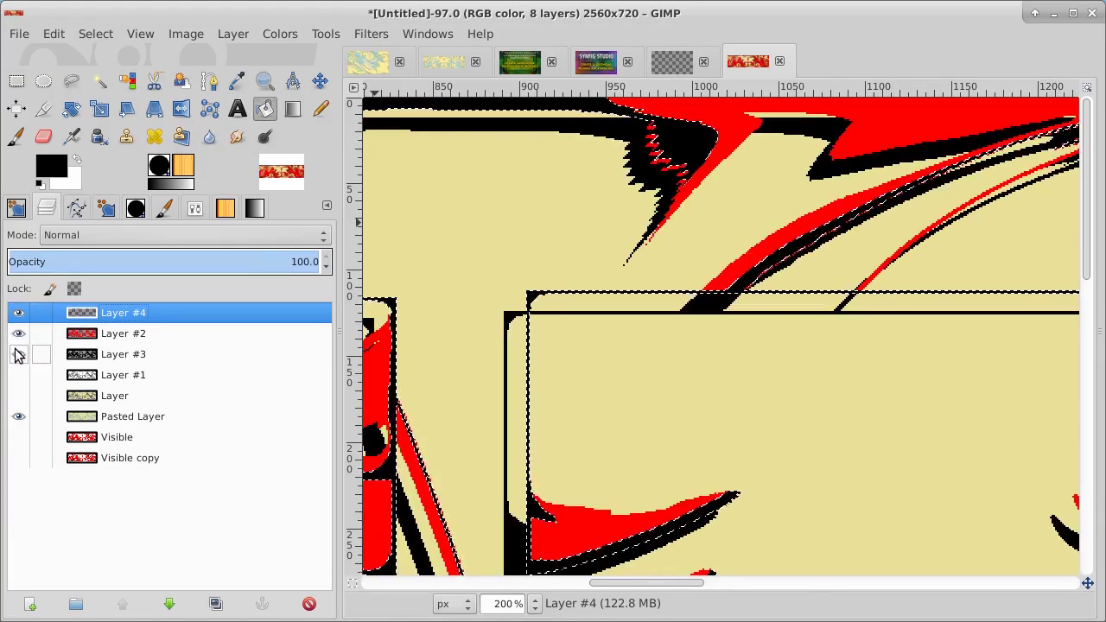
Step: Show Layer #1 and Pasted Layer, hide 'Layer', and add a new layer above 'Layer'
click(19, 397)
click(18, 374)
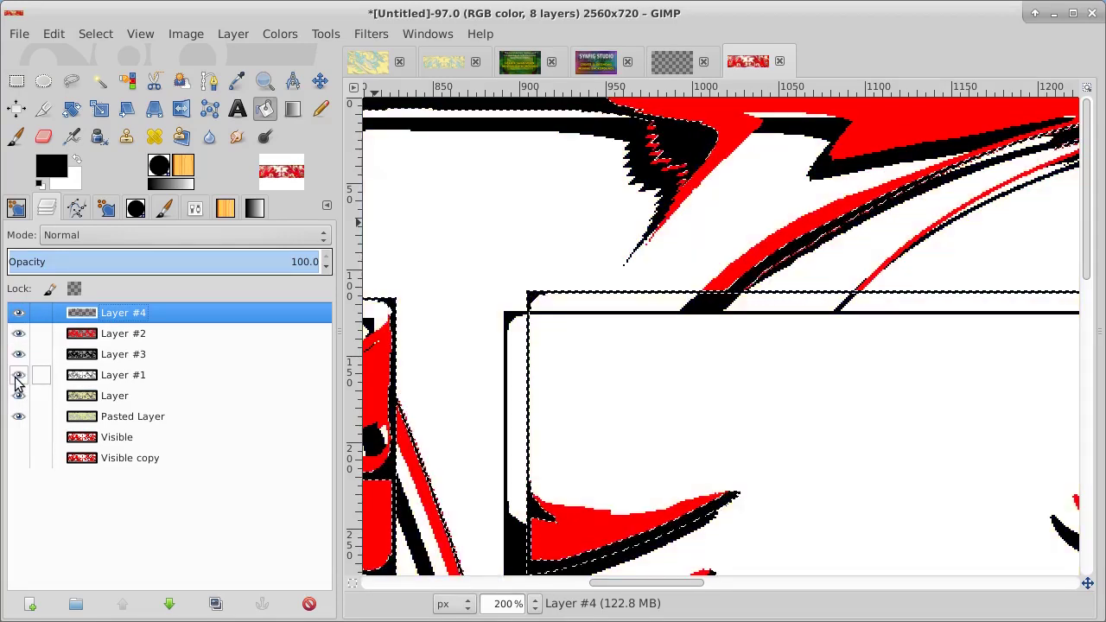
click(18, 396)
click(18, 414)
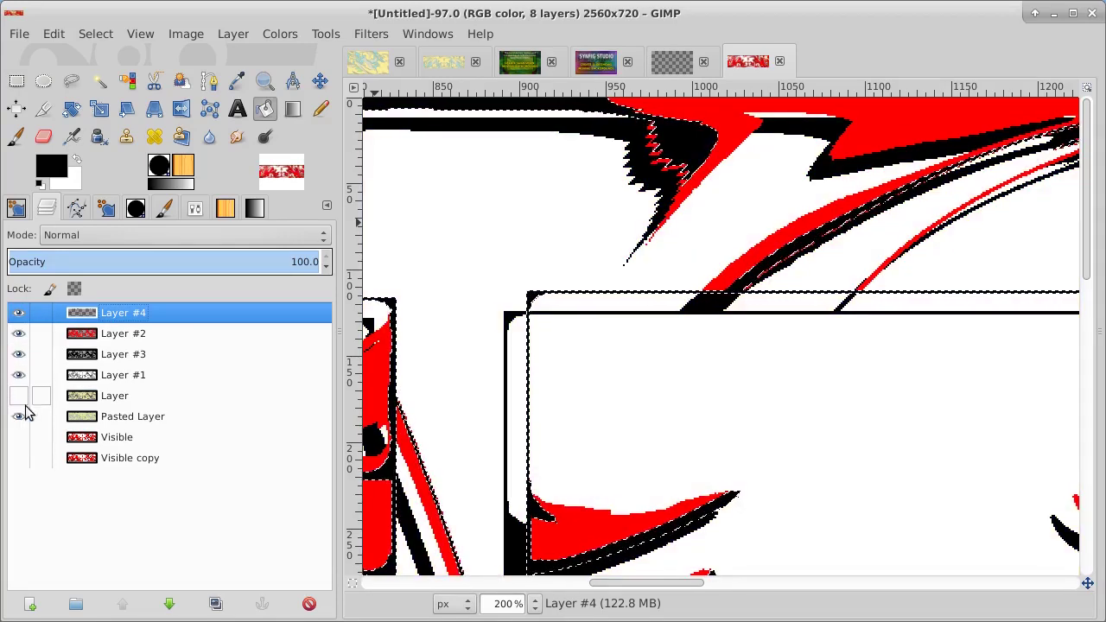
click(121, 398)
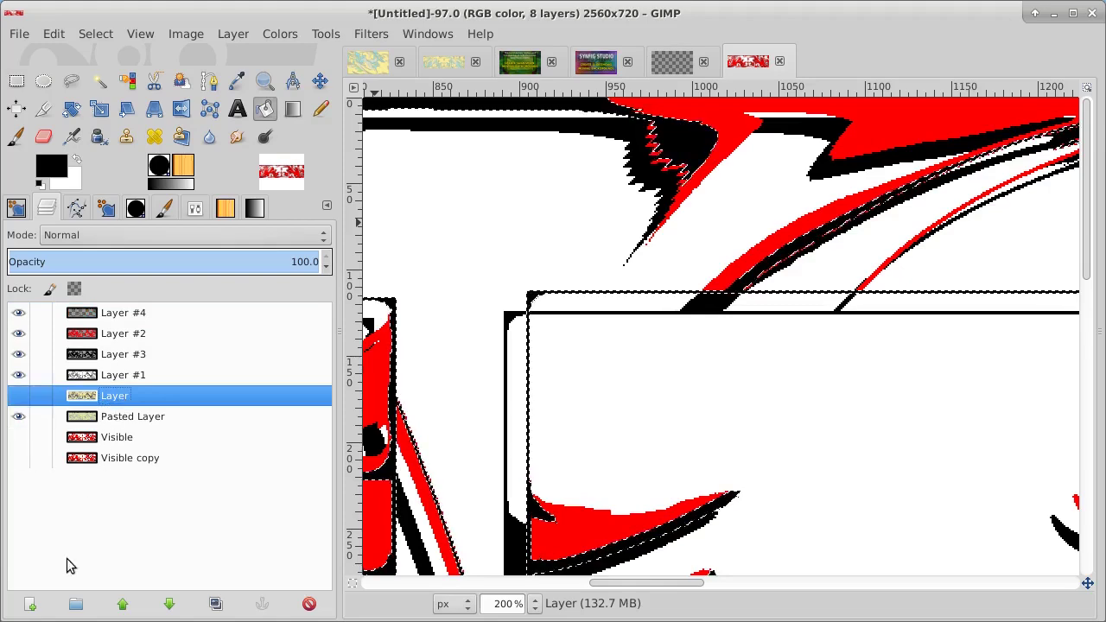
click(31, 610)
Step: Create Layer #5, bucket-fill it with white as the foreground colour, and select None
click(199, 614)
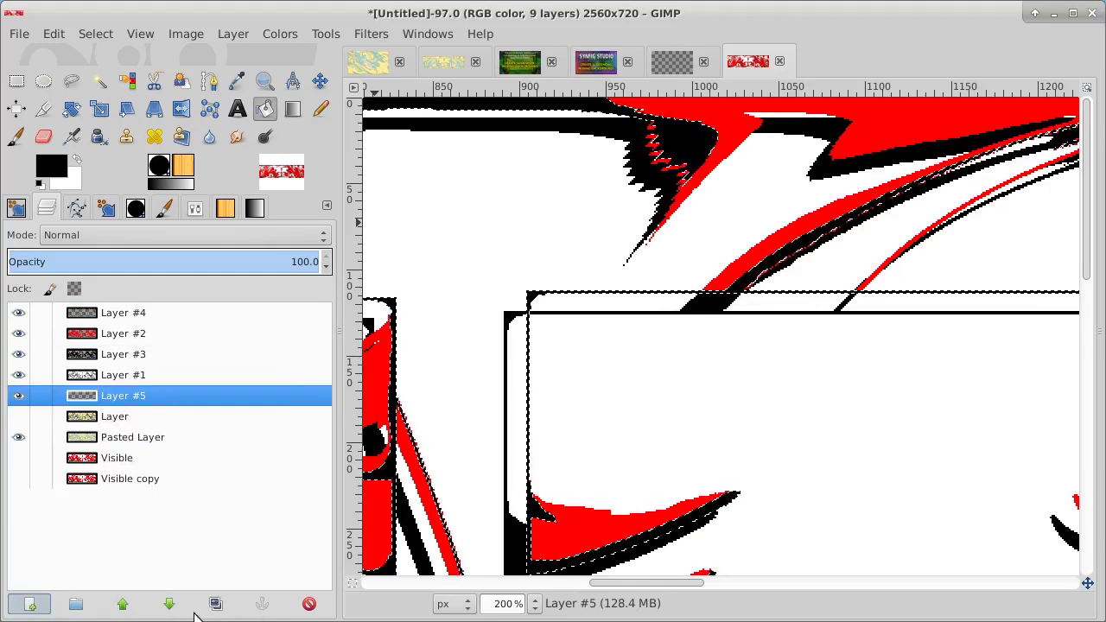
click(76, 160)
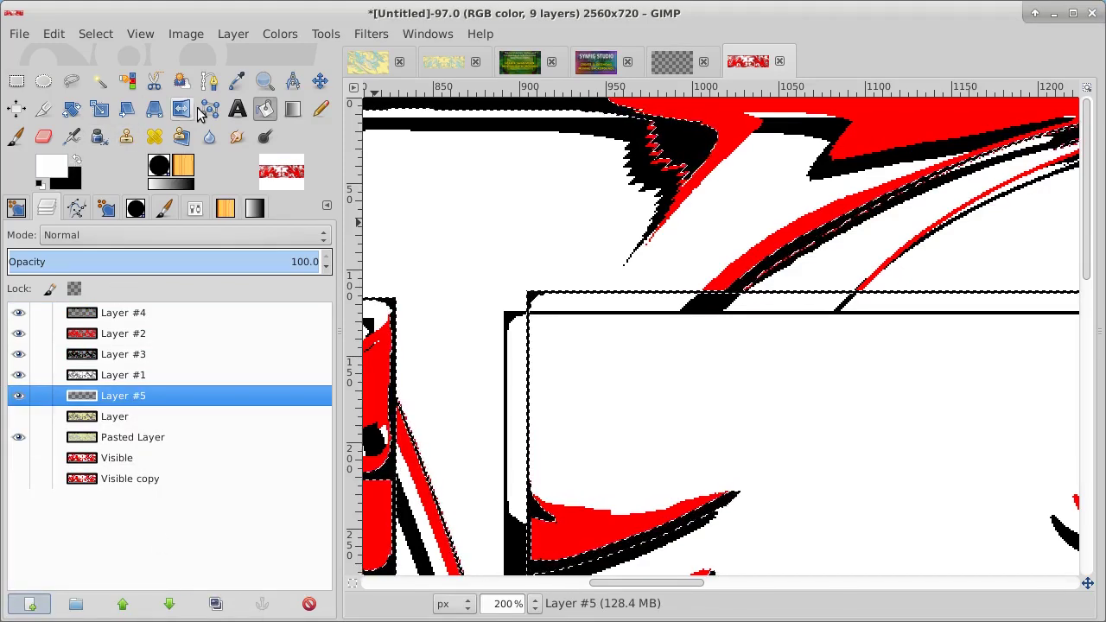
click(267, 110)
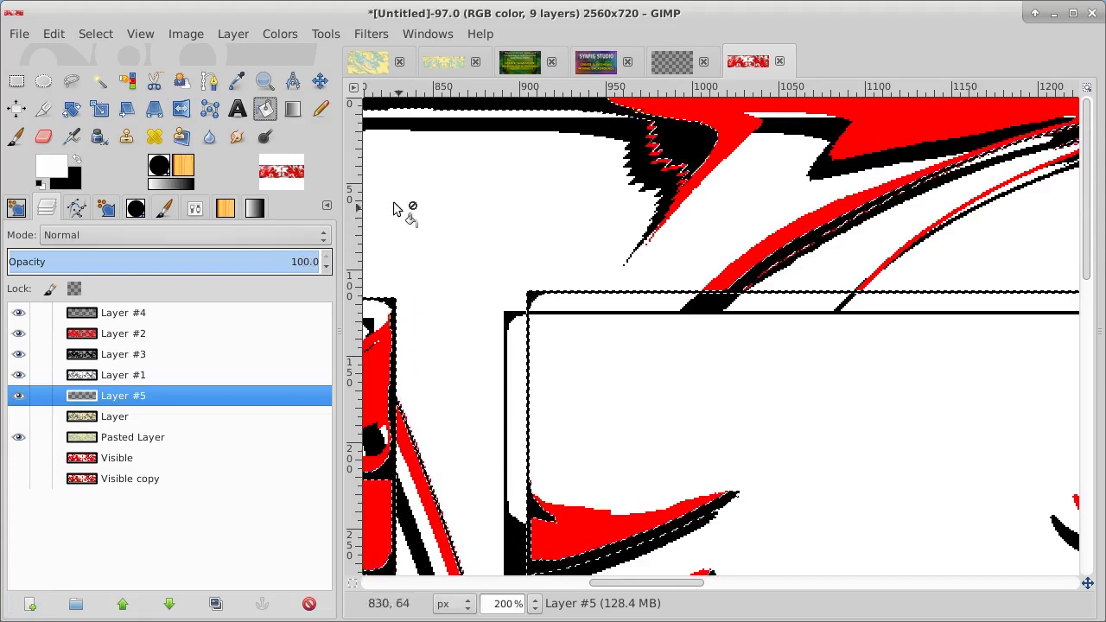
click(96, 35)
click(104, 76)
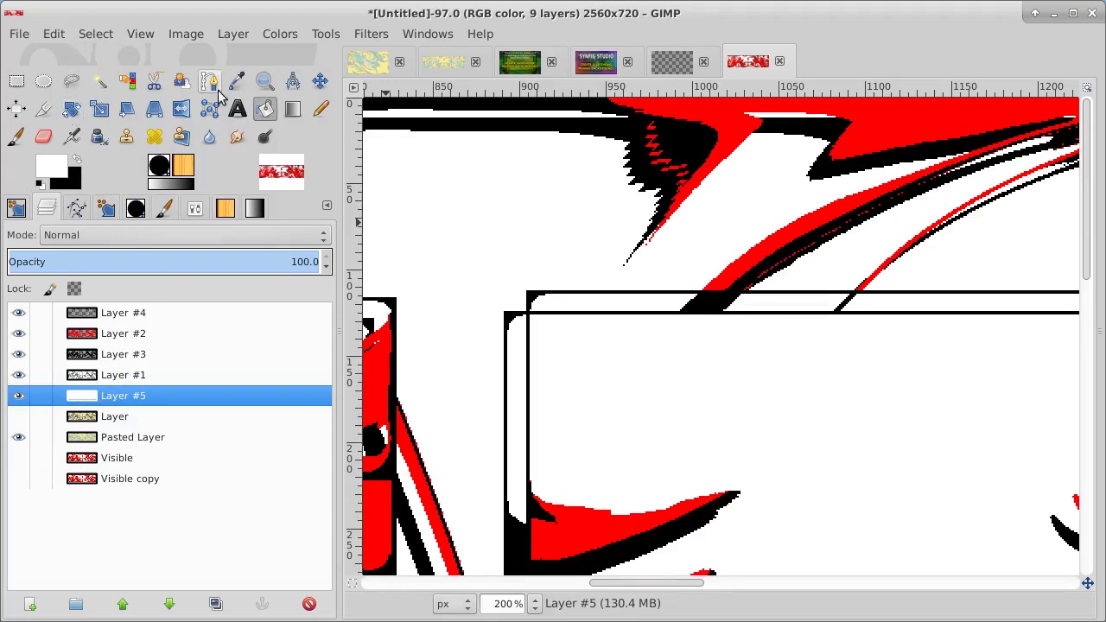
Step: Zoom in, then zoom out to 33% to see the whole 2560x720 banner
click(265, 80)
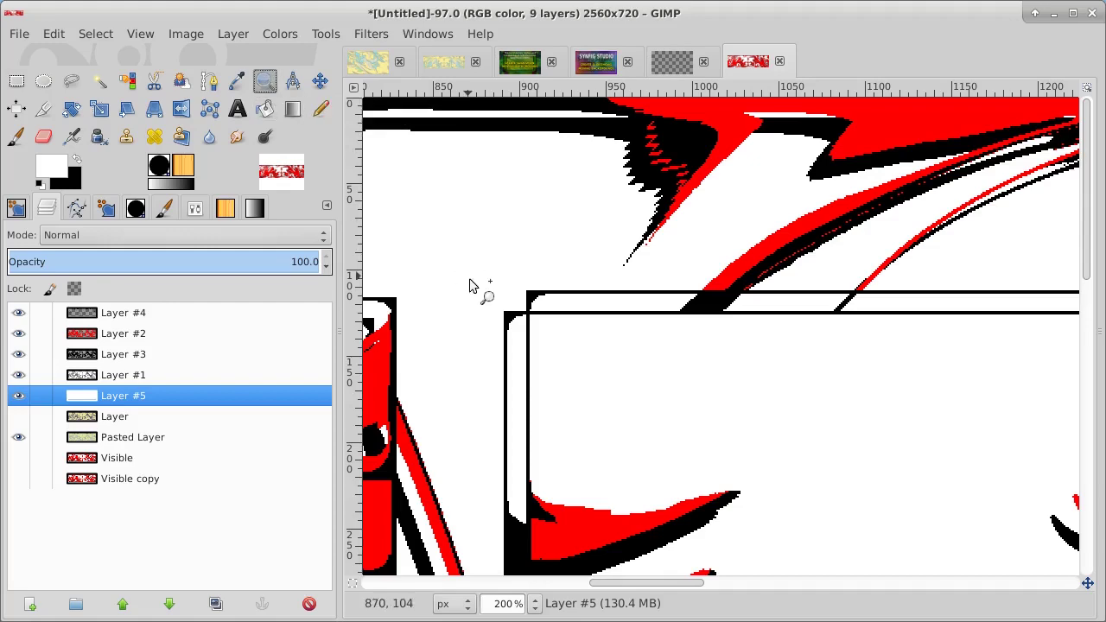
click(471, 287)
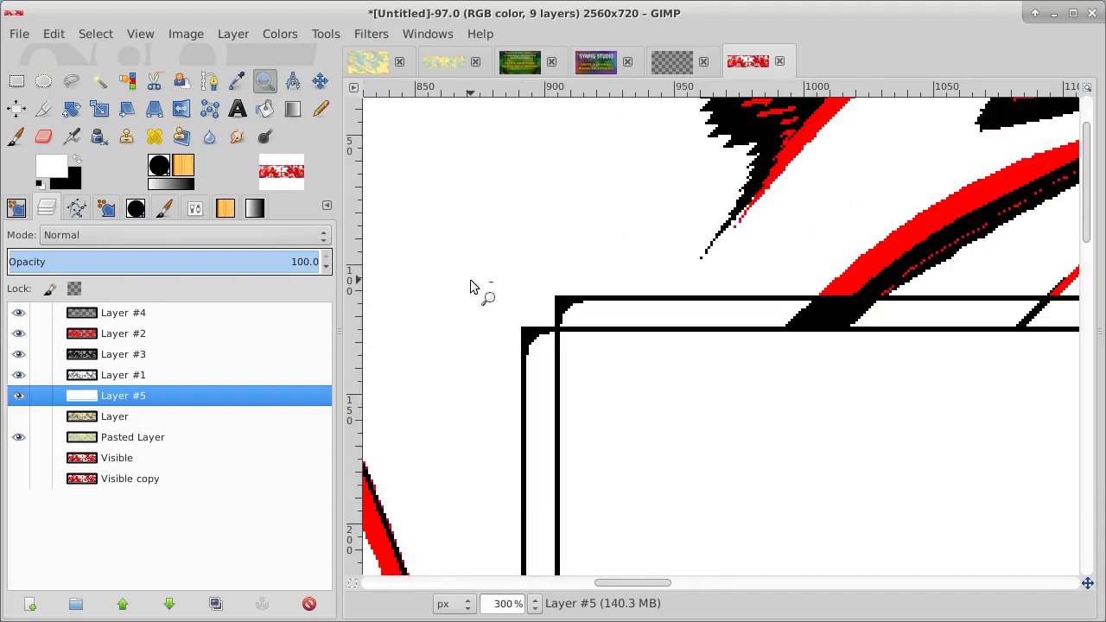
ctrl+click(471, 287)
ctrl+click(471, 287)
ctrl+click(471, 287)
ctrl+click(471, 287)
ctrl+click(471, 287)
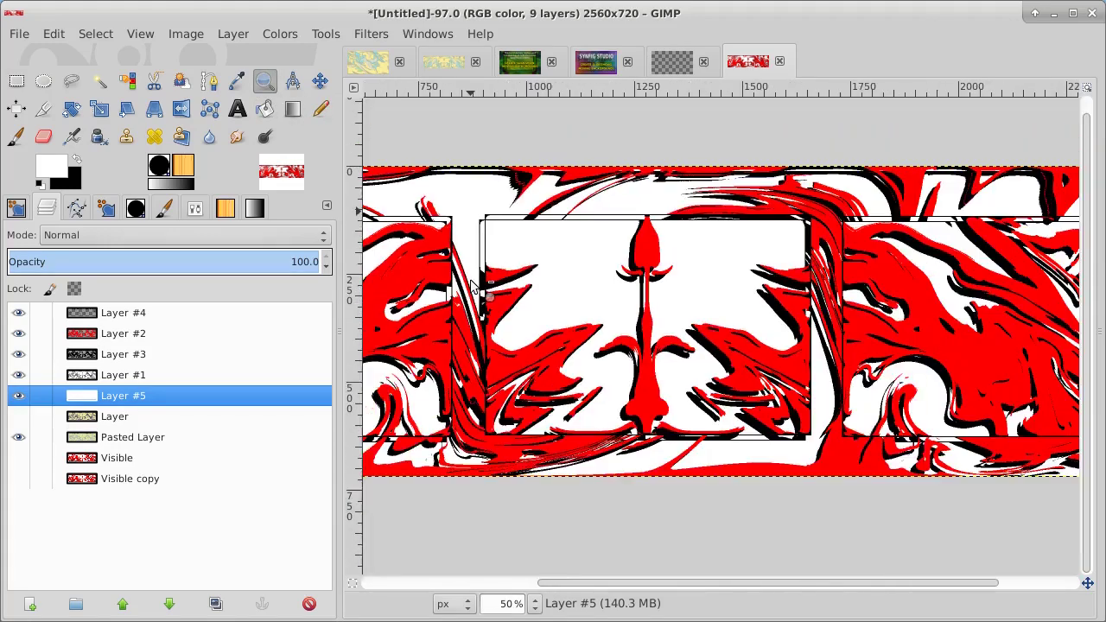
ctrl+click(471, 287)
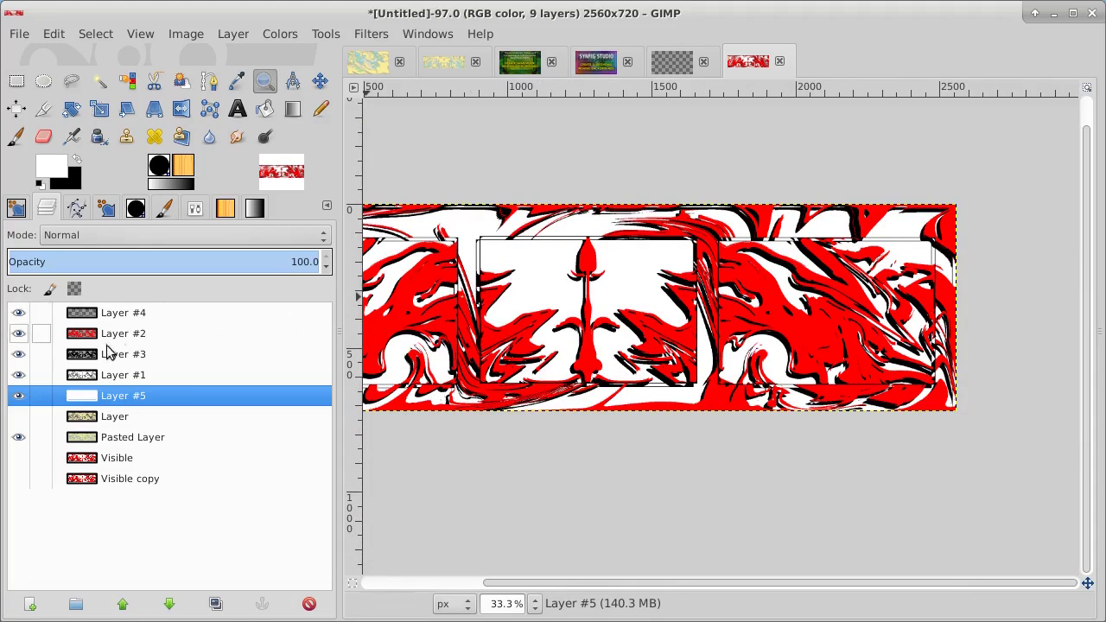
Step: Toggle Layer #3 off and on to compare its effect, leaving it visible
click(16, 355)
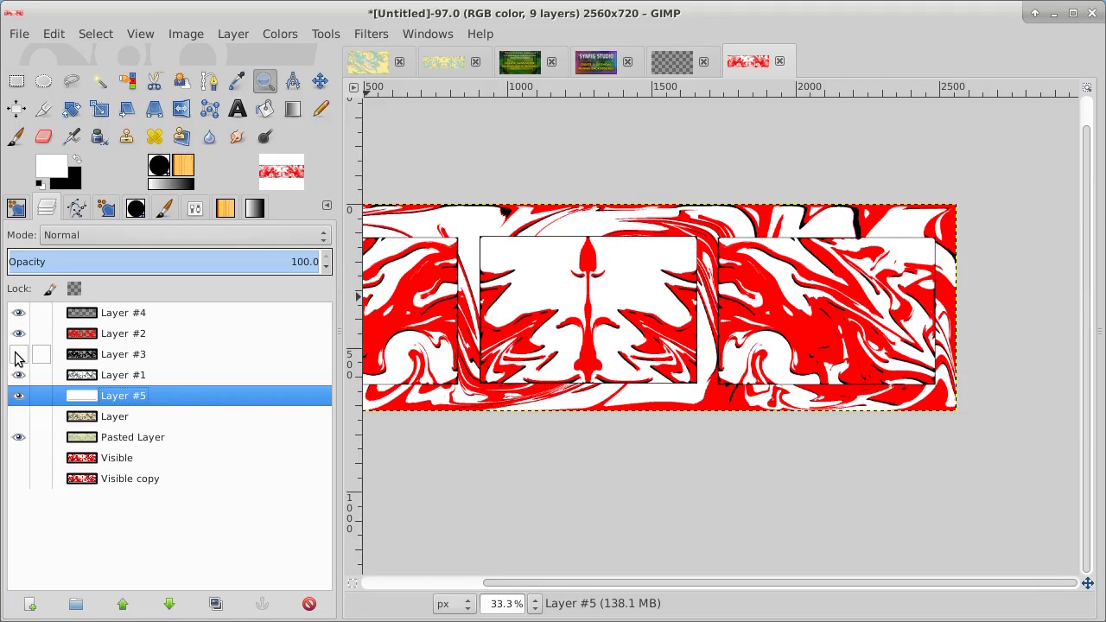
click(16, 354)
click(15, 355)
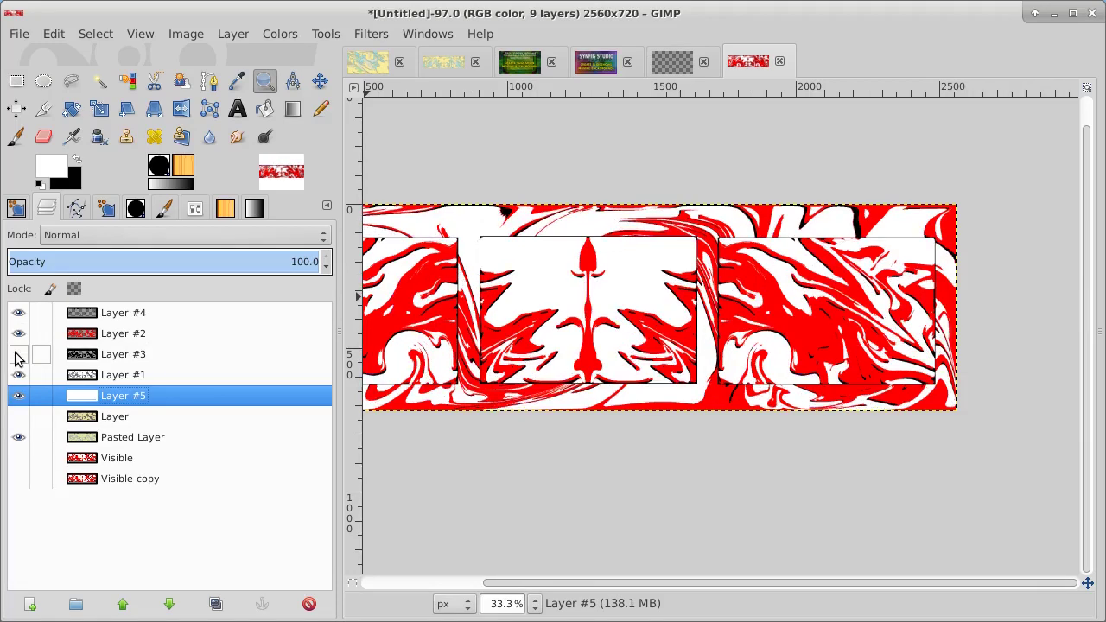
click(16, 354)
click(16, 355)
click(16, 354)
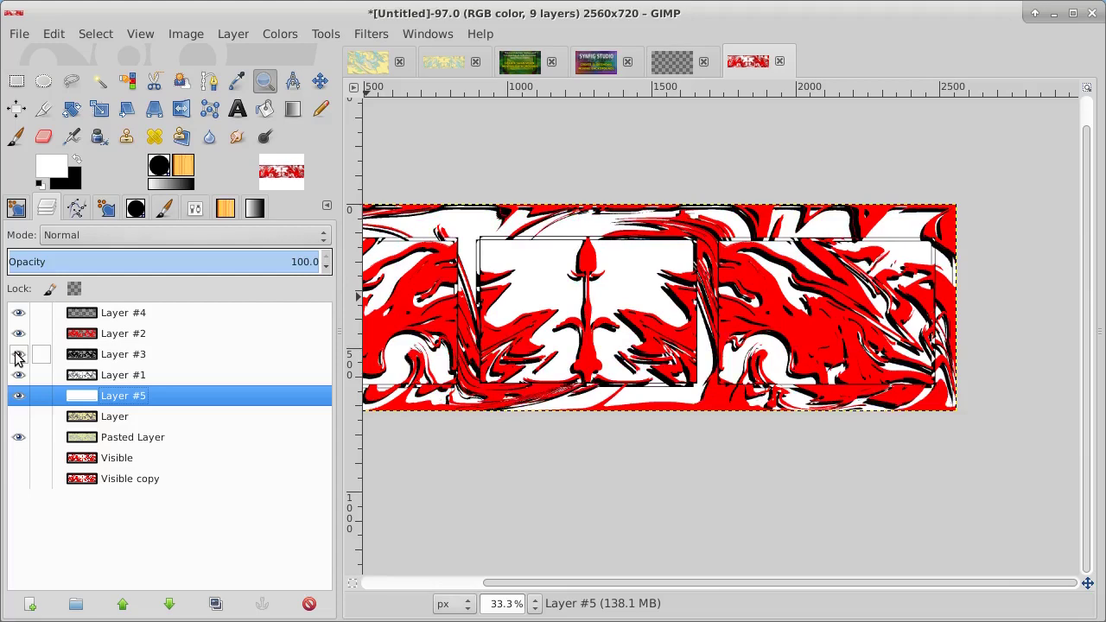
click(15, 354)
click(16, 355)
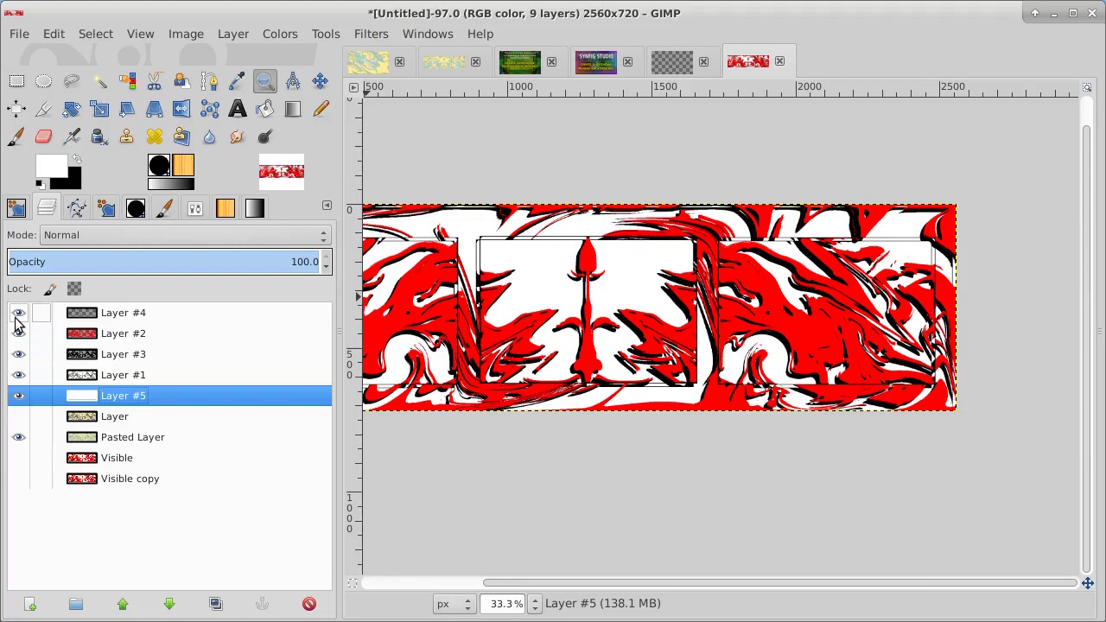
Step: Toggle Layer #4 off and on to compare its black outlines, leaving it visible
click(15, 322)
click(16, 322)
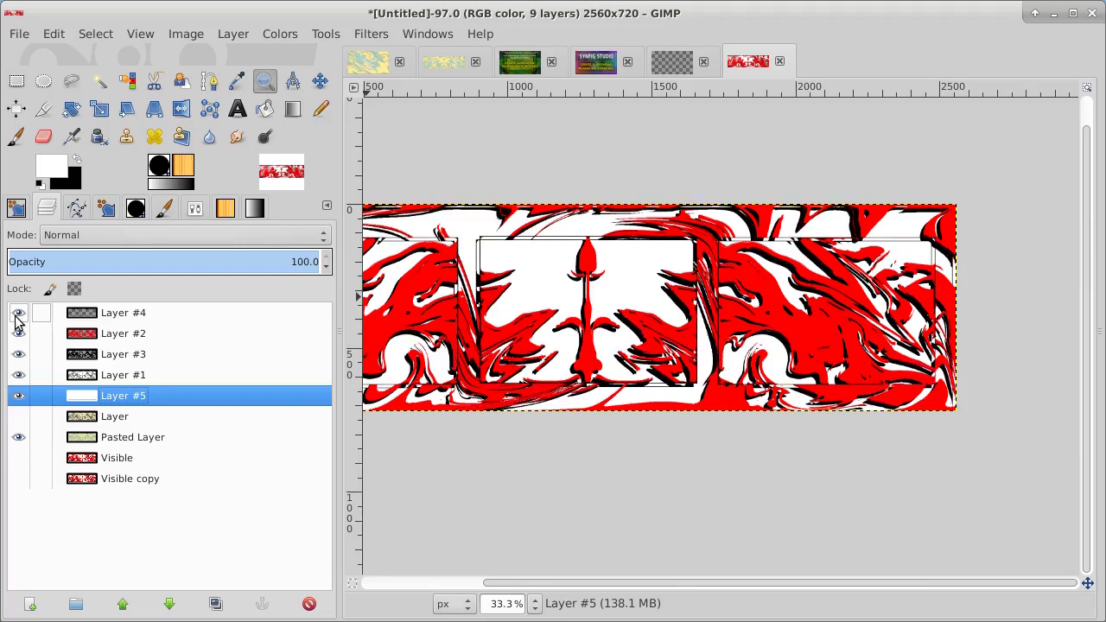
click(16, 321)
click(16, 321)
click(16, 321)
click(16, 322)
click(16, 322)
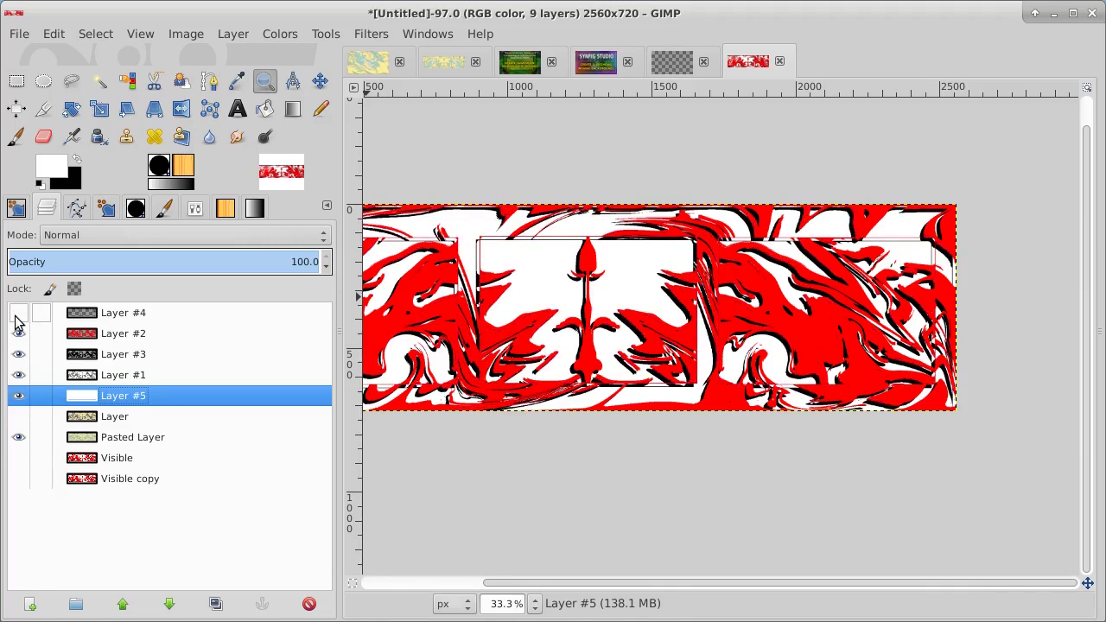
click(16, 322)
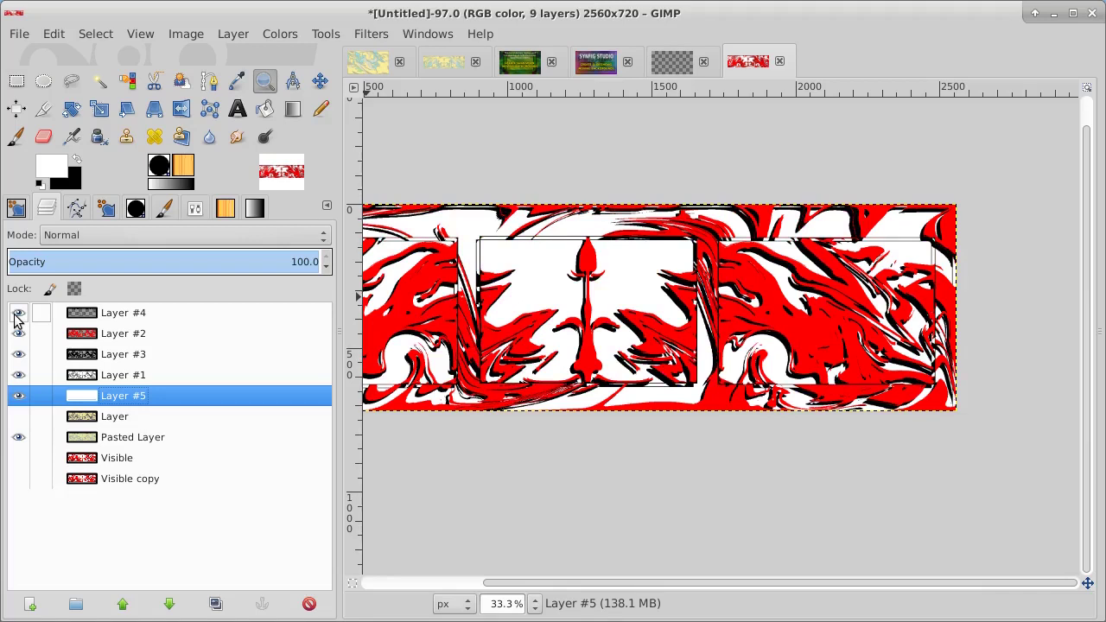
click(15, 320)
click(16, 320)
Step: Export the banner as blscNwhite-back.png to the backgrounds folder with default PNG settings
click(16, 37)
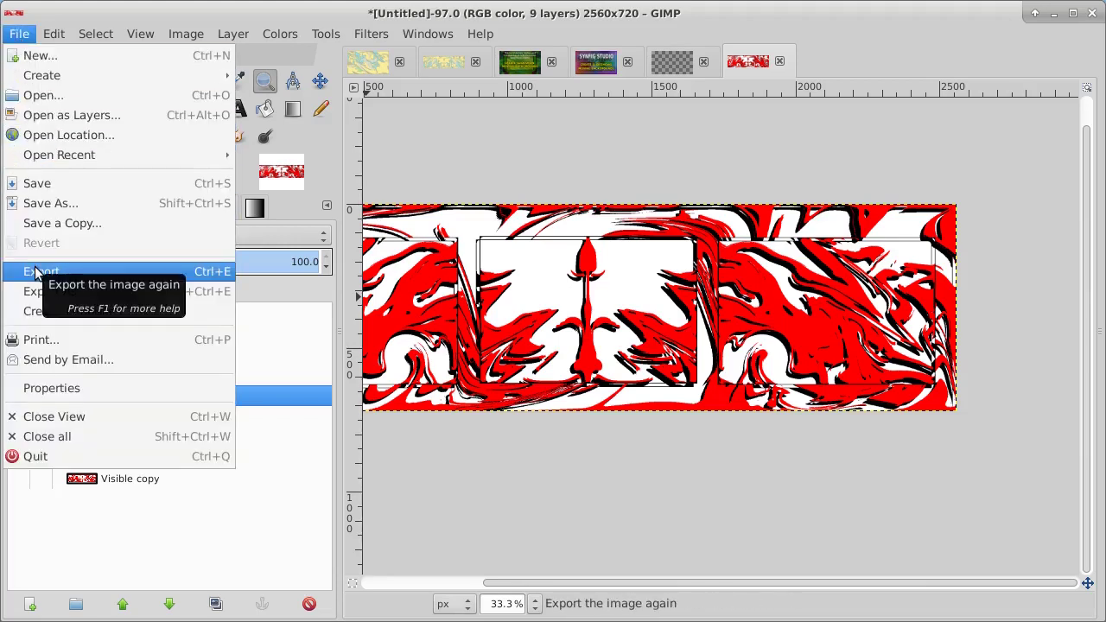
click(86, 293)
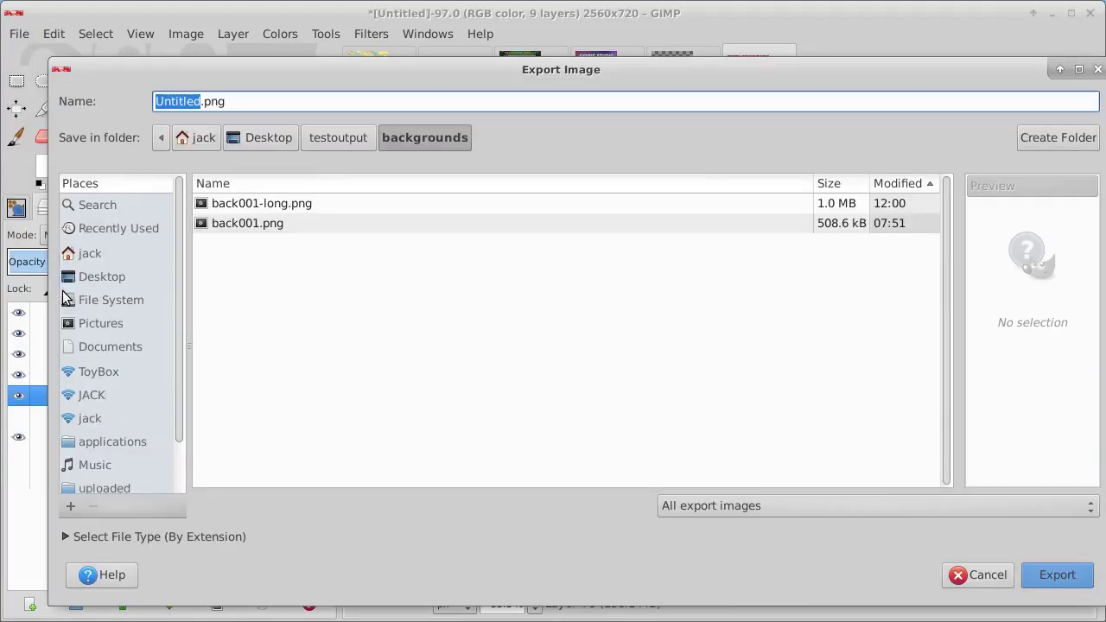
click(191, 100)
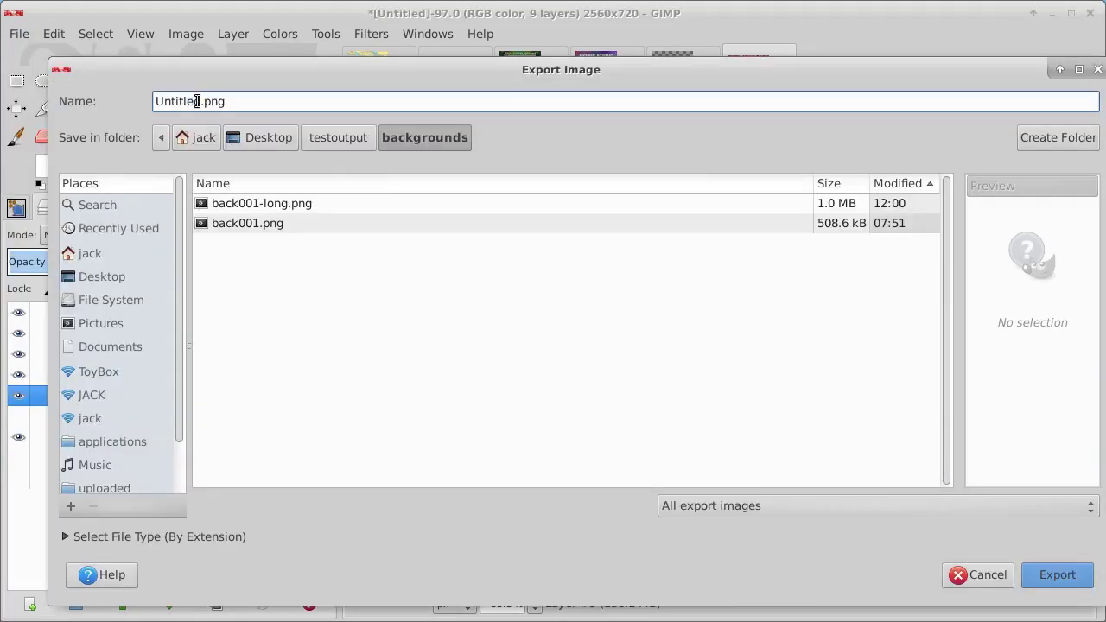
drag(200, 101, 19, 107)
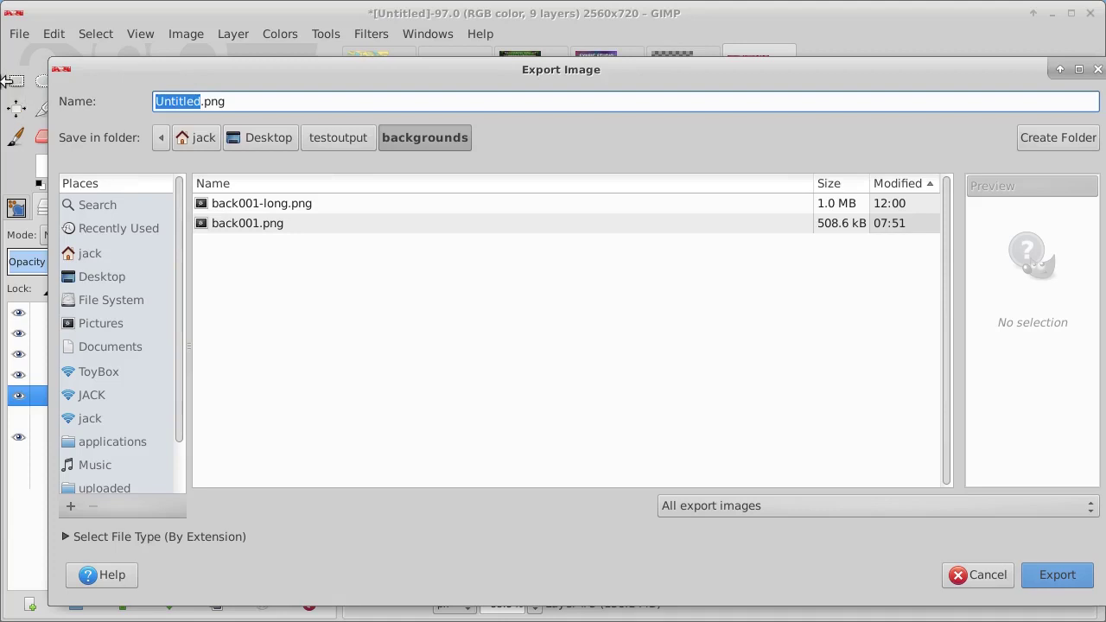
text(bl)
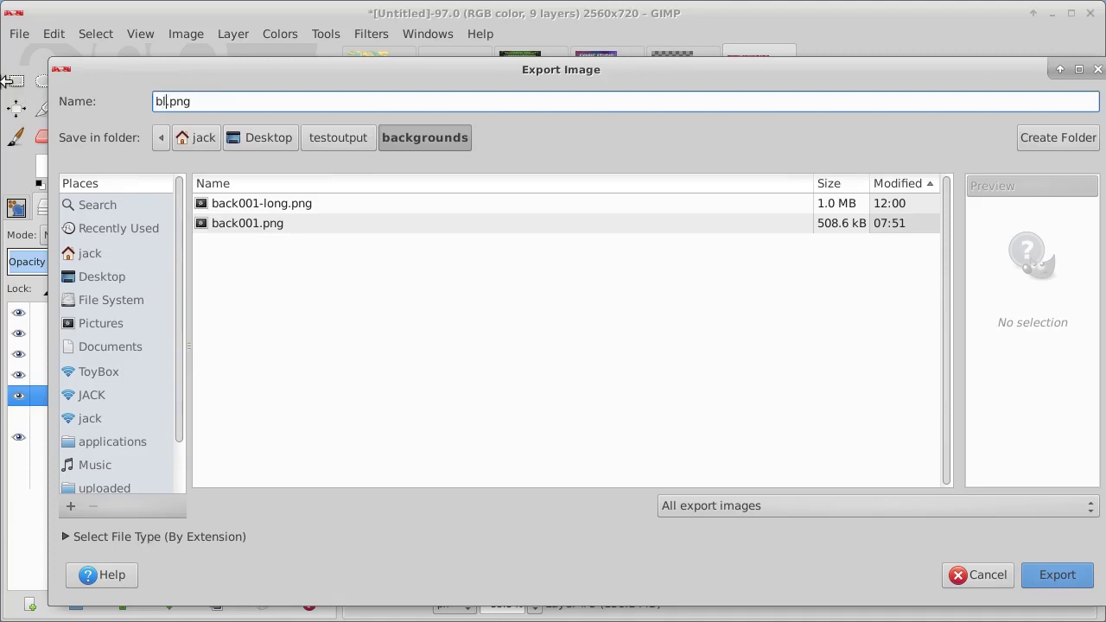
text(sc)
text(Nwhite)
text(-)
text(back)
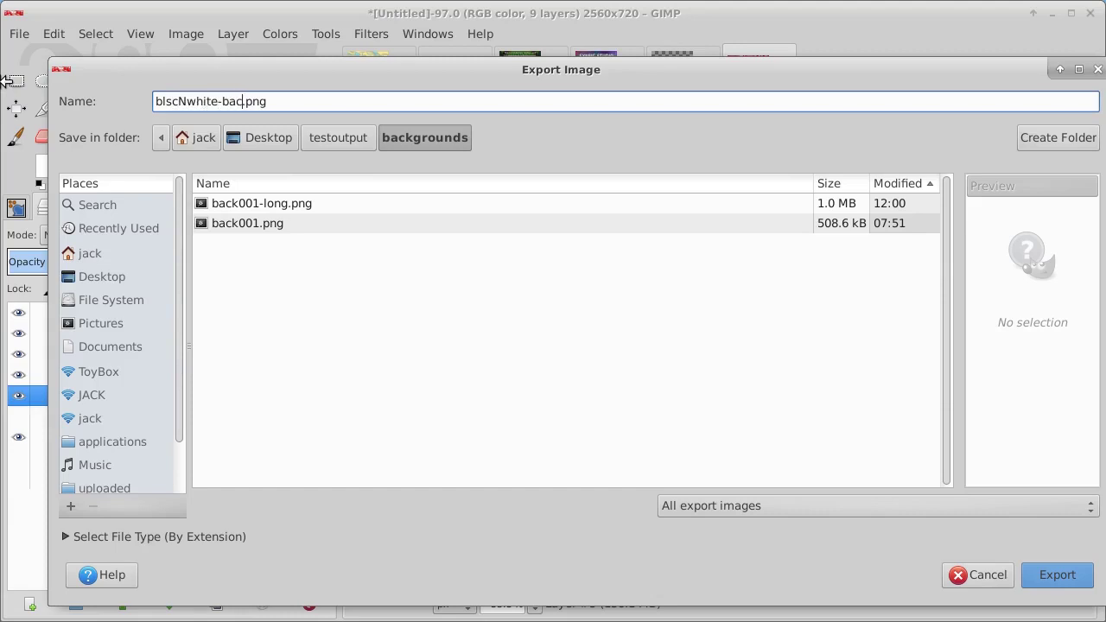
text(.png)
key(Delete)
click(1051, 575)
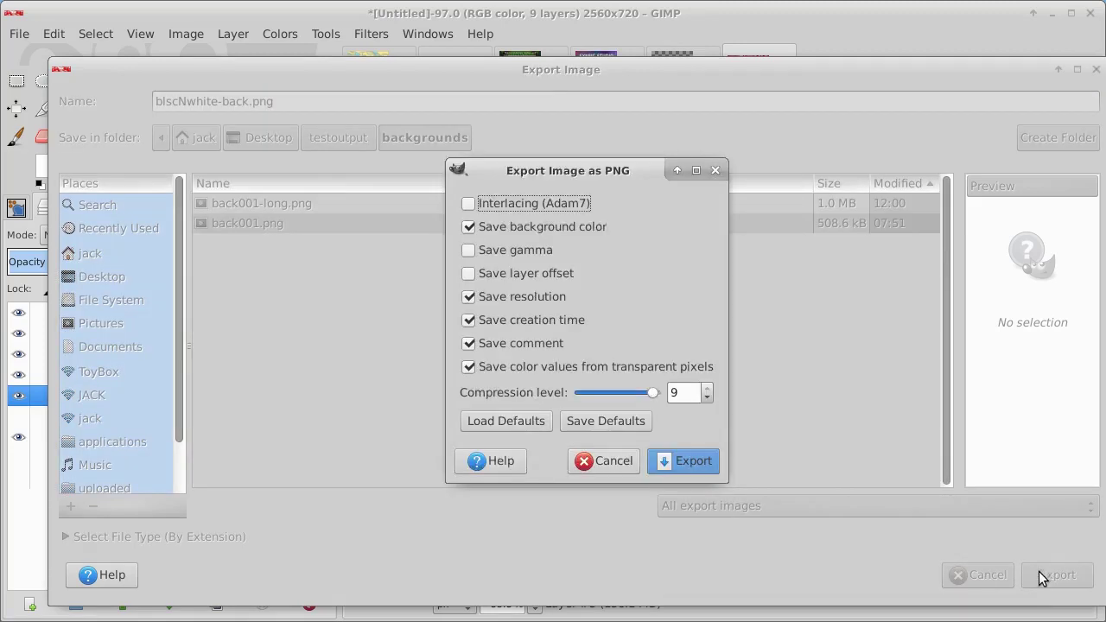
click(680, 461)
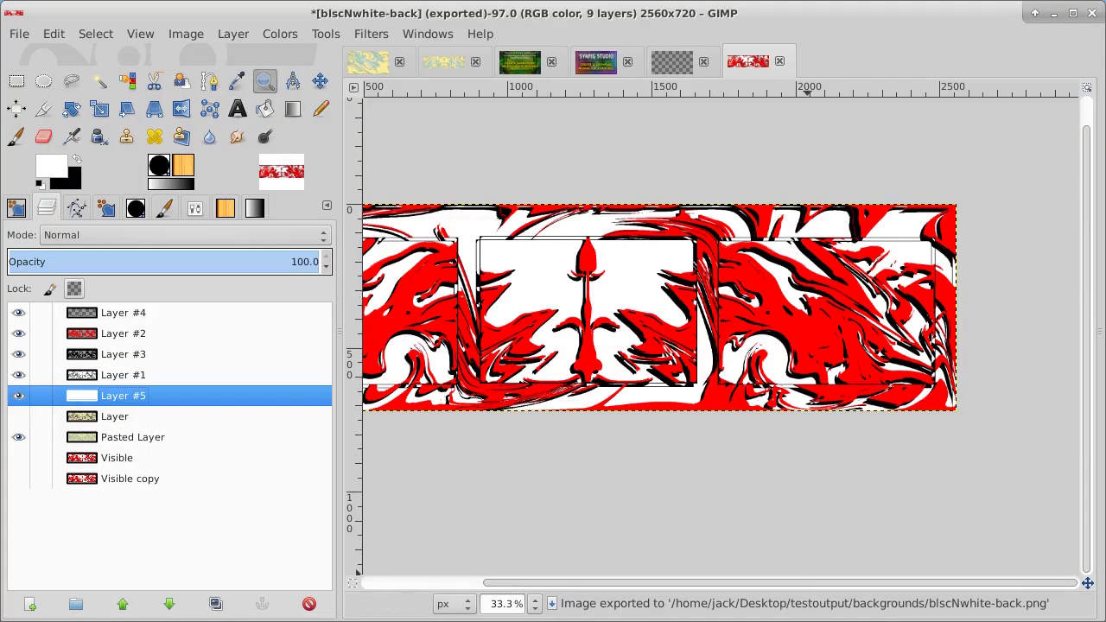
key(alt+Tab)
Step: Start a new Kdenlive project with the default settings and open the Add Clip browser
click(35, 59)
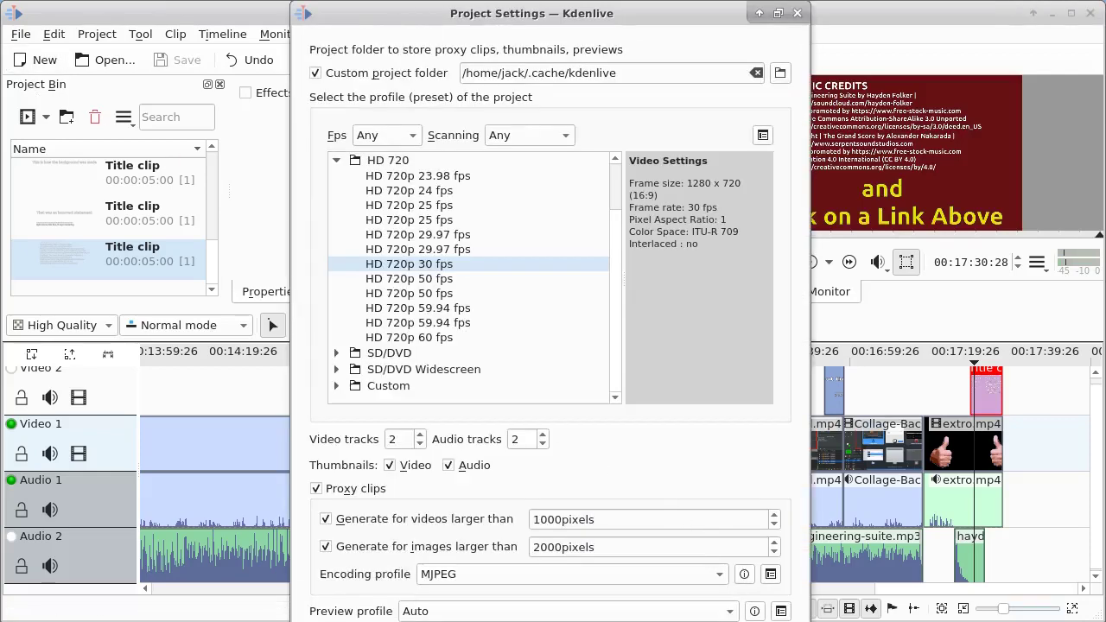
key(Return)
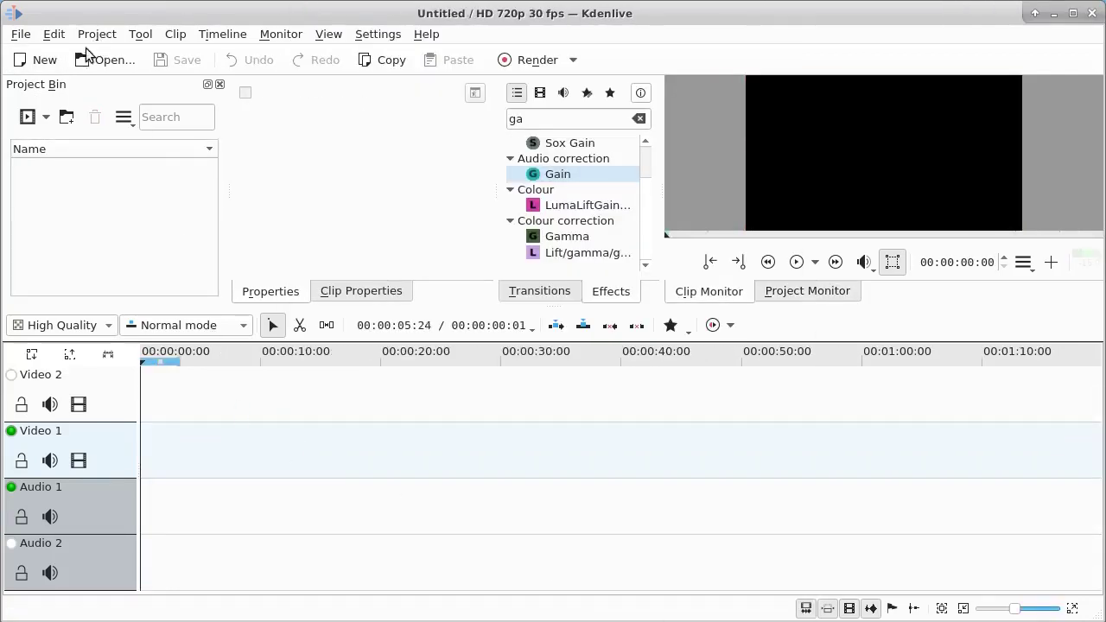
click(46, 117)
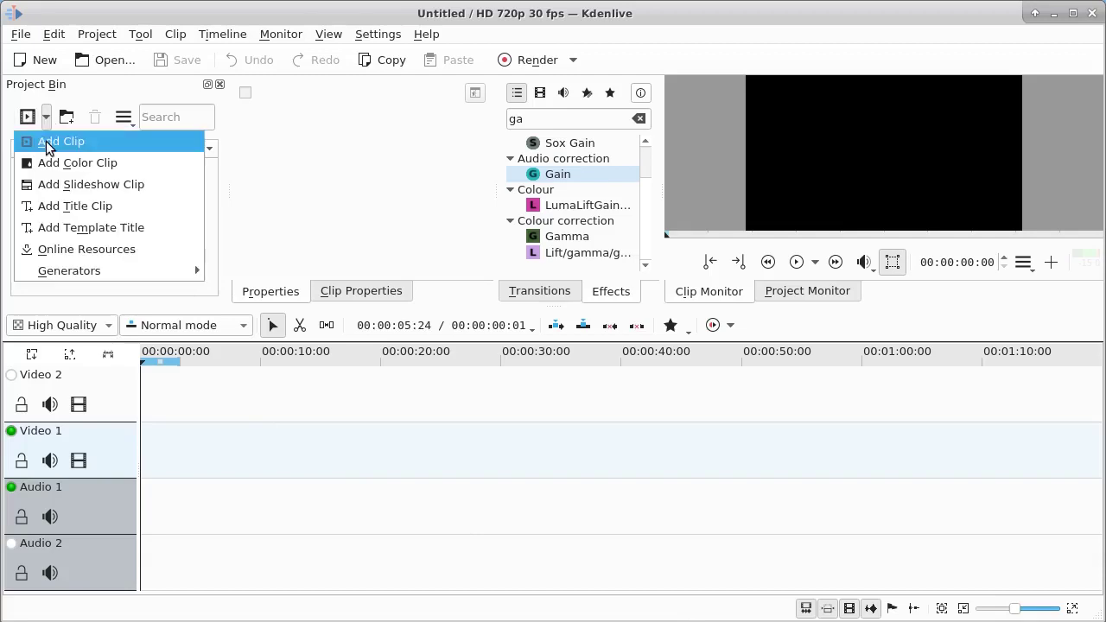
click(48, 143)
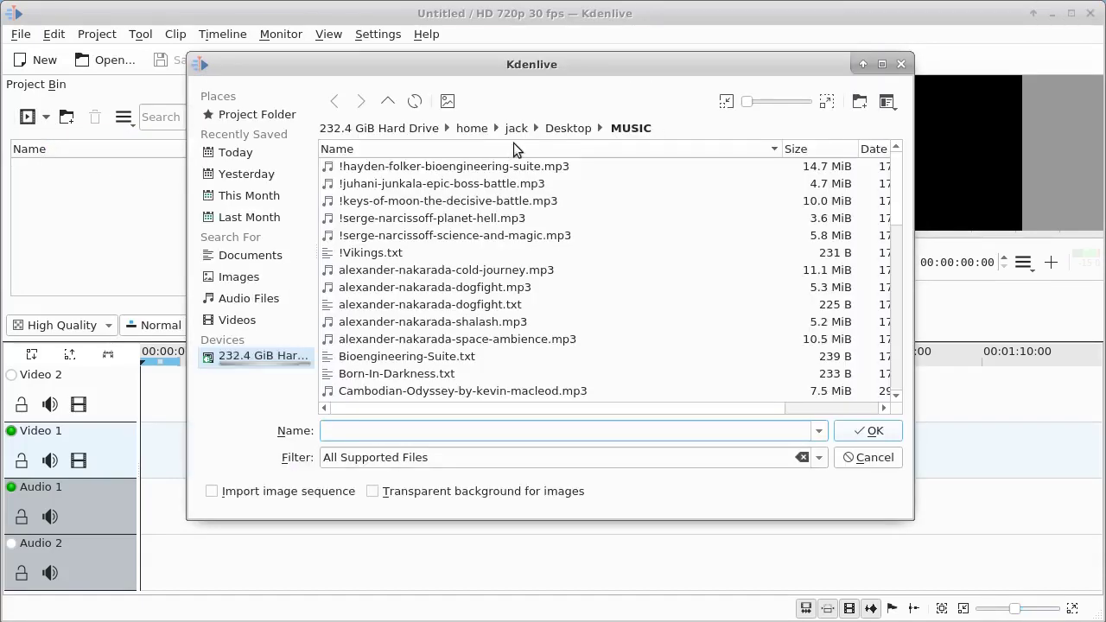
Step: Import blscNwhite-back.png from Desktop > testoutput > backgrounds into the Project Bin
click(563, 131)
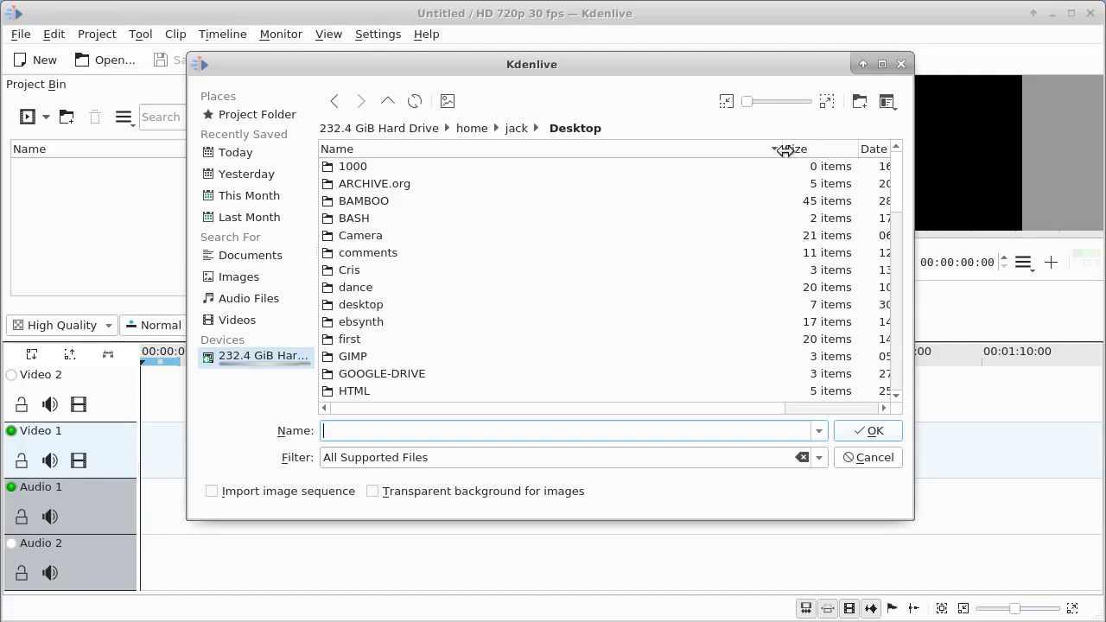
drag(783, 150, 541, 154)
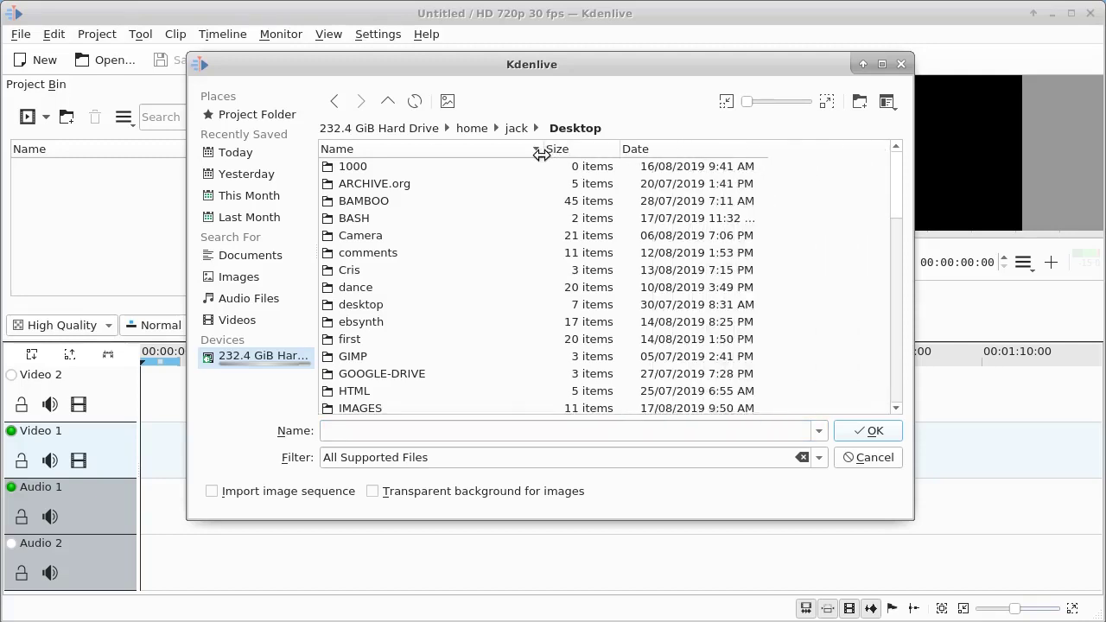
click(742, 150)
click(742, 151)
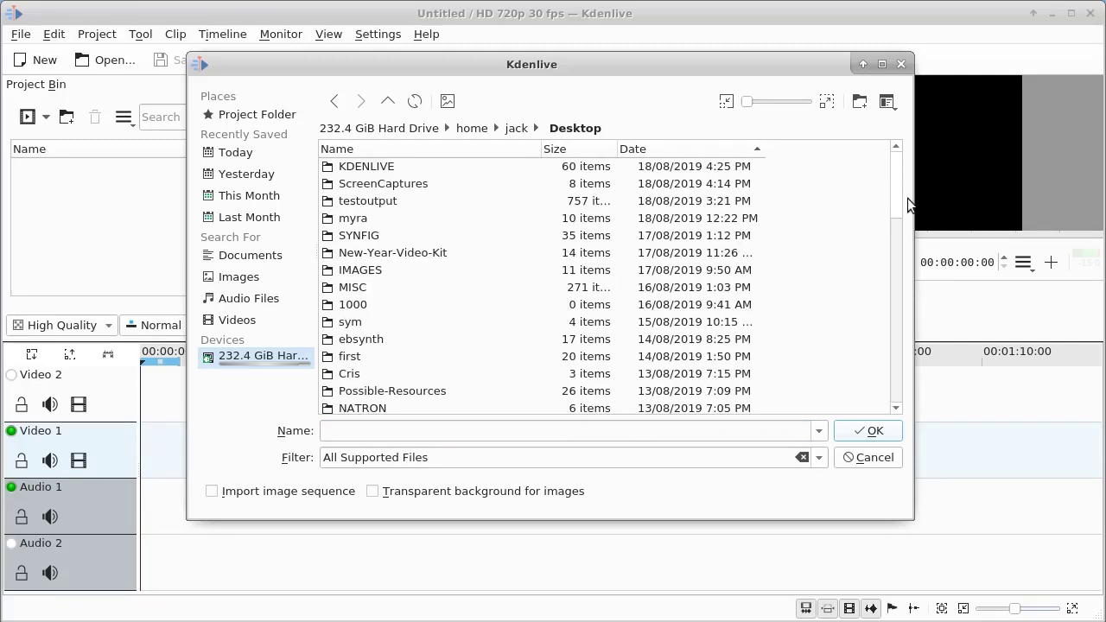
click(372, 200)
double_click(371, 200)
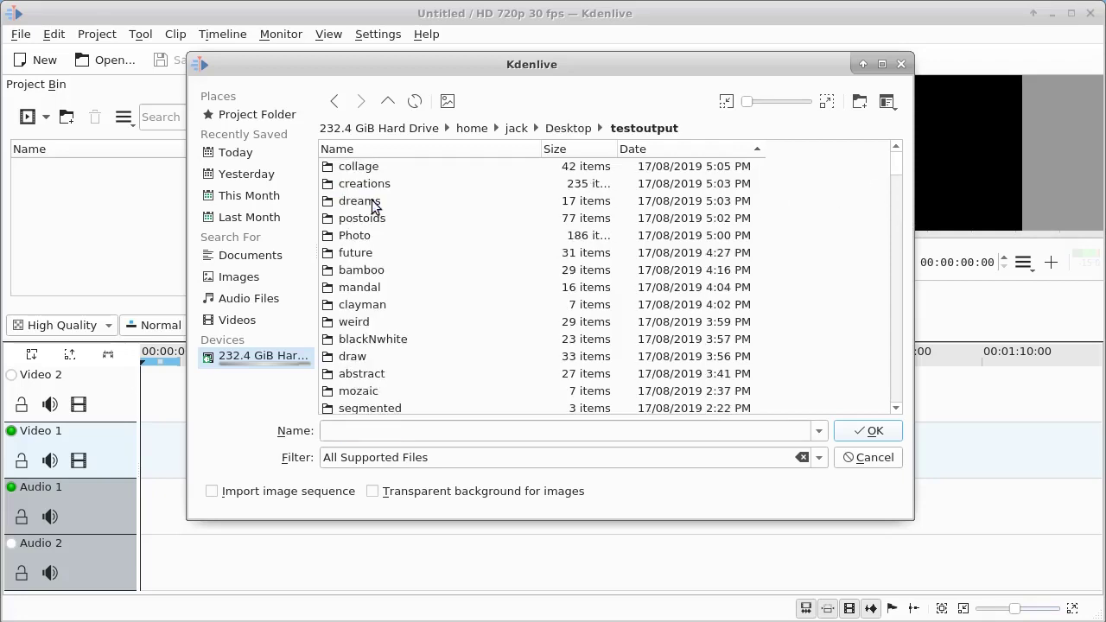
double_click(363, 173)
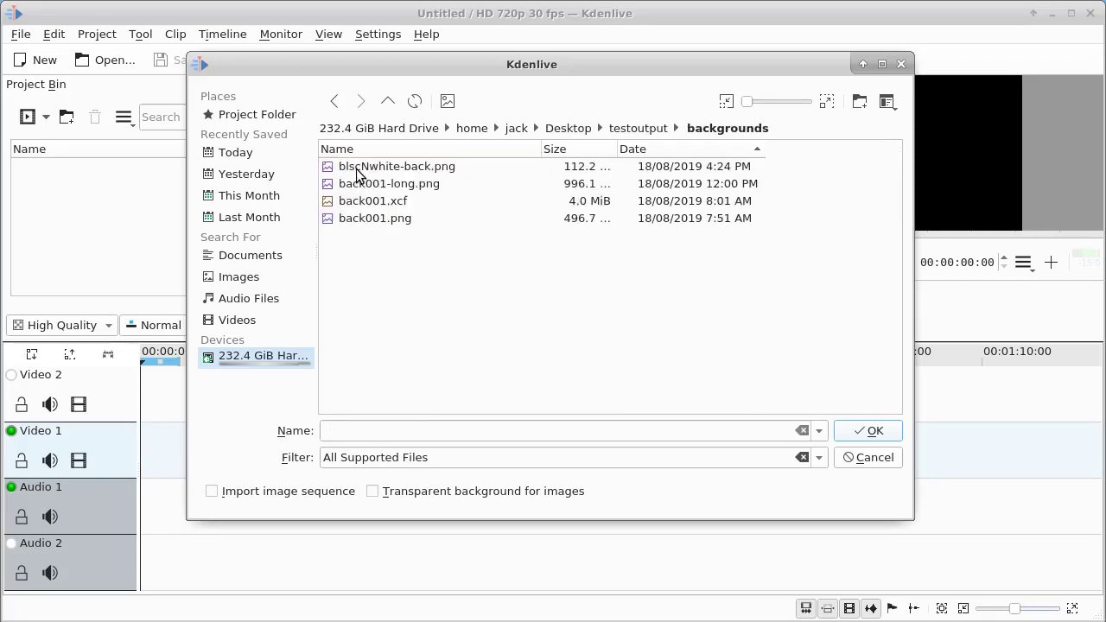
click(386, 176)
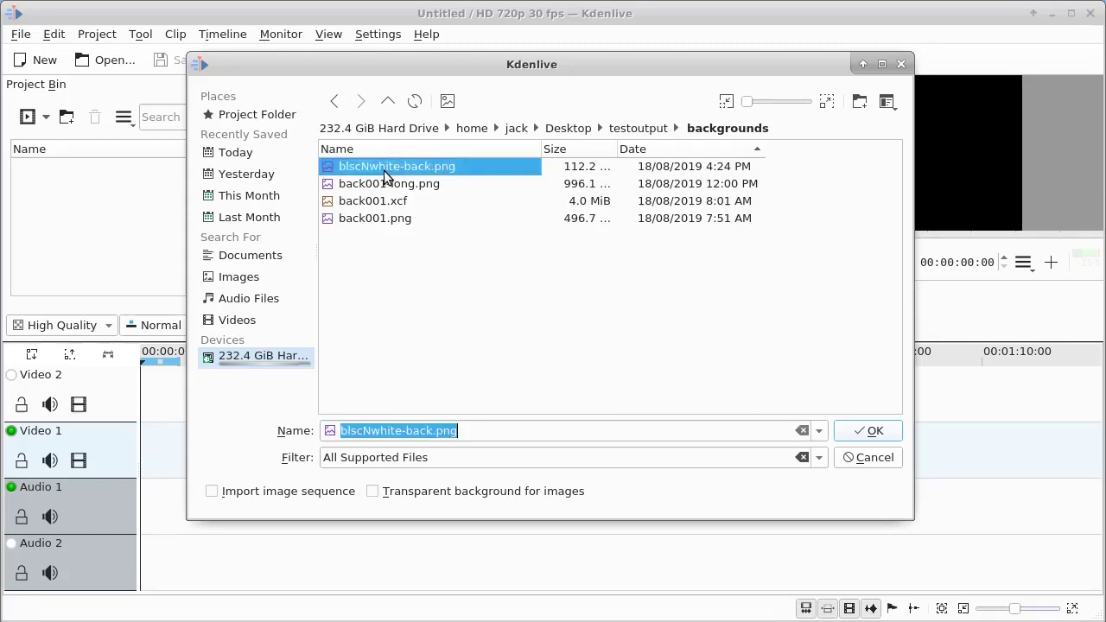
click(868, 431)
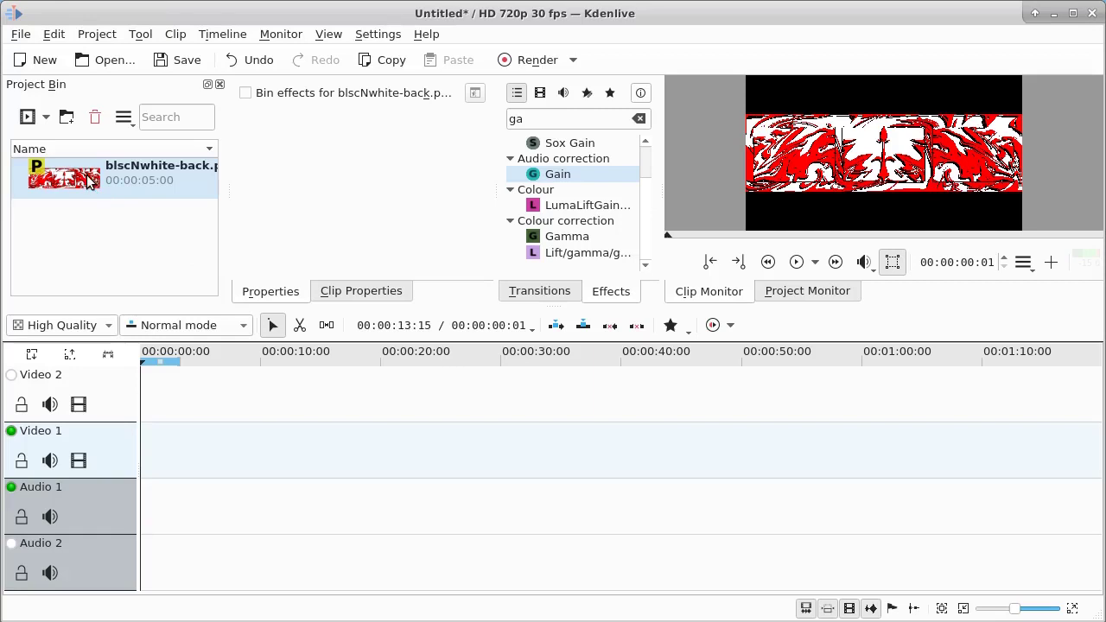
Step: Drop blscNwhite-back.png onto Video 1 and stretch it to 00:02:00:01, playhead back near start
drag(97, 186, 1042, 447)
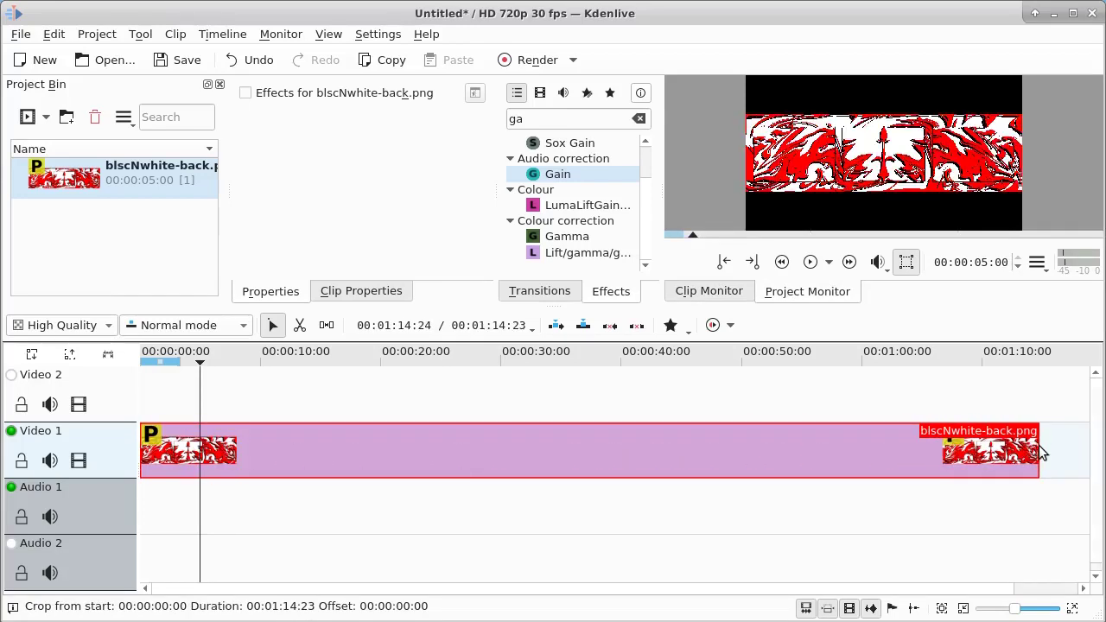
drag(940, 591, 1070, 593)
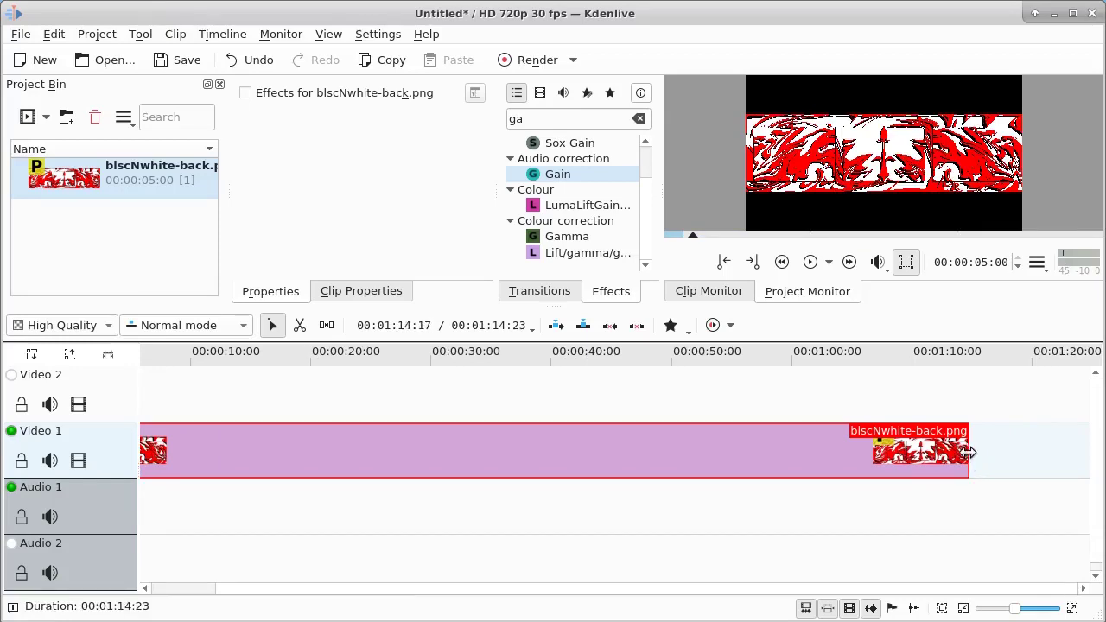
drag(969, 450, 1102, 449)
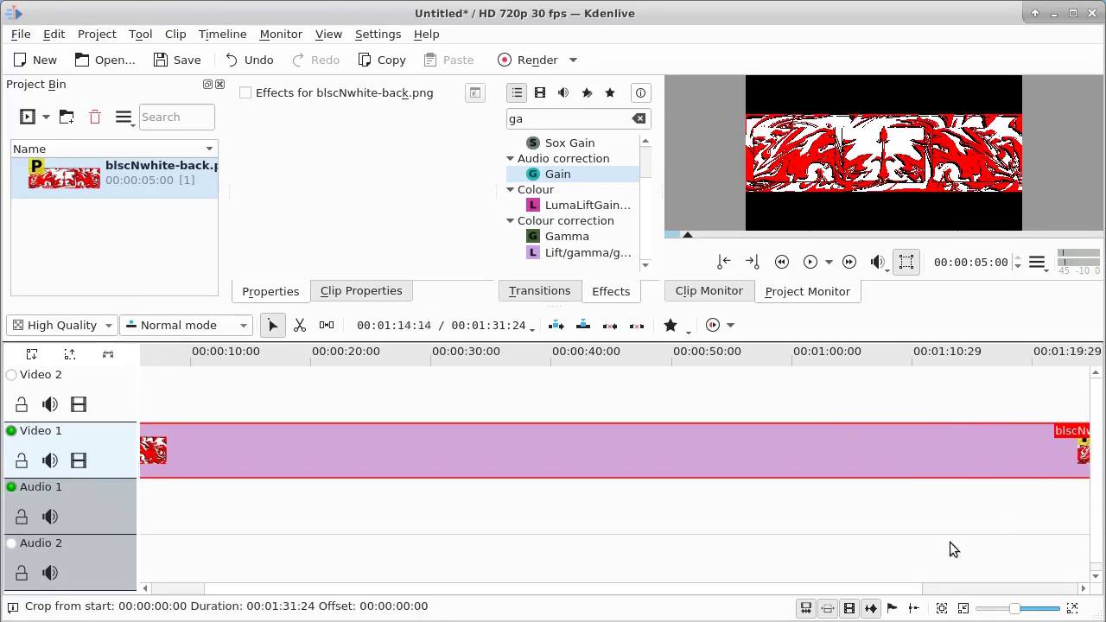
click(931, 588)
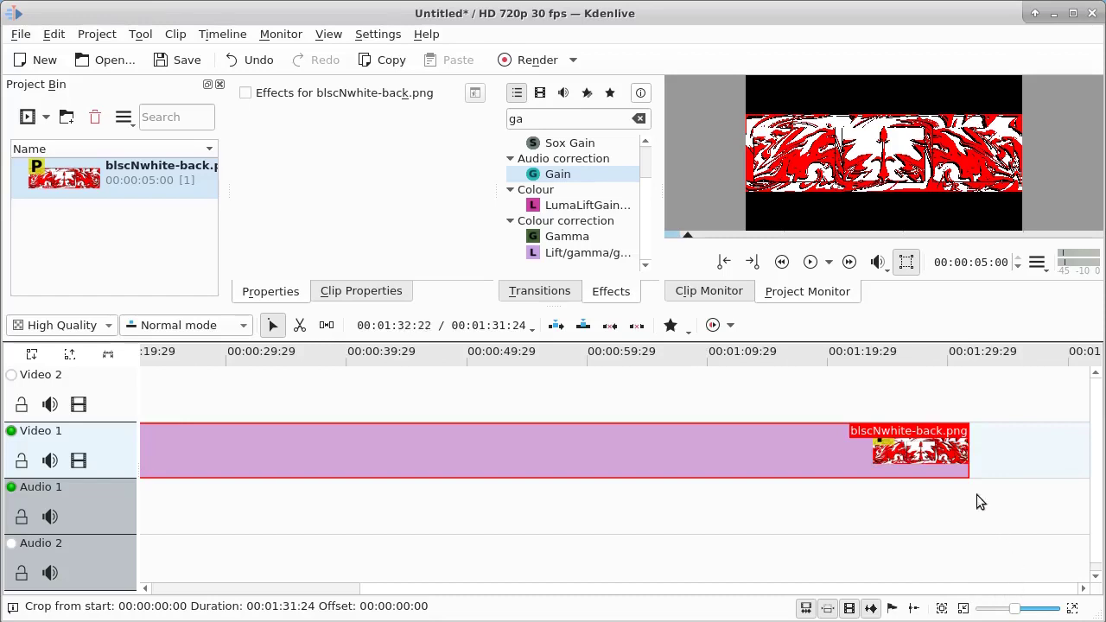
drag(968, 448, 1096, 448)
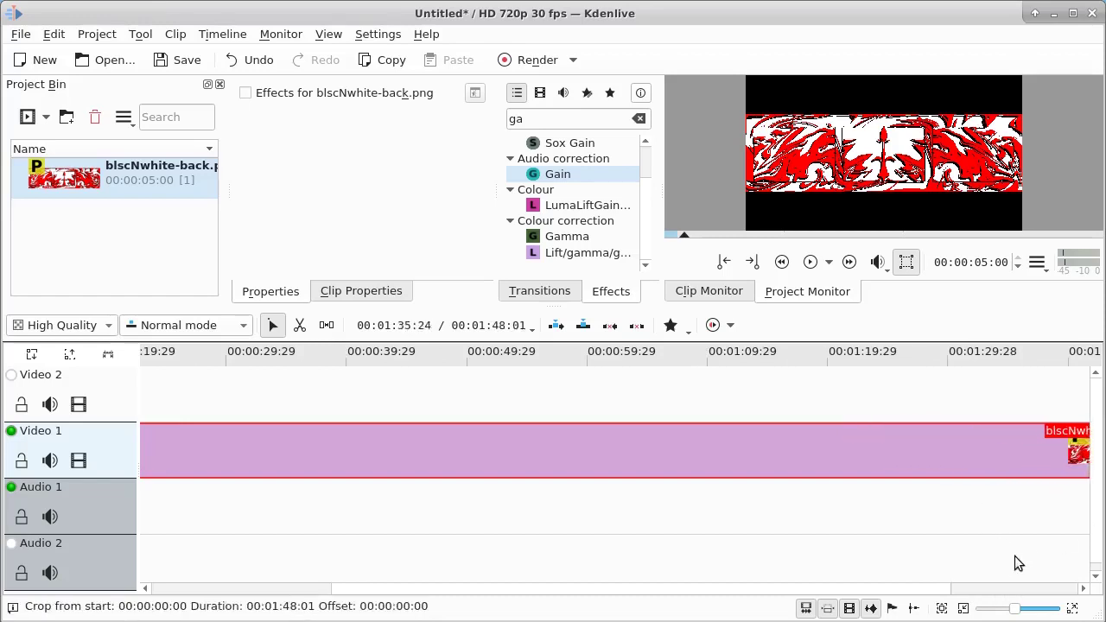
click(975, 588)
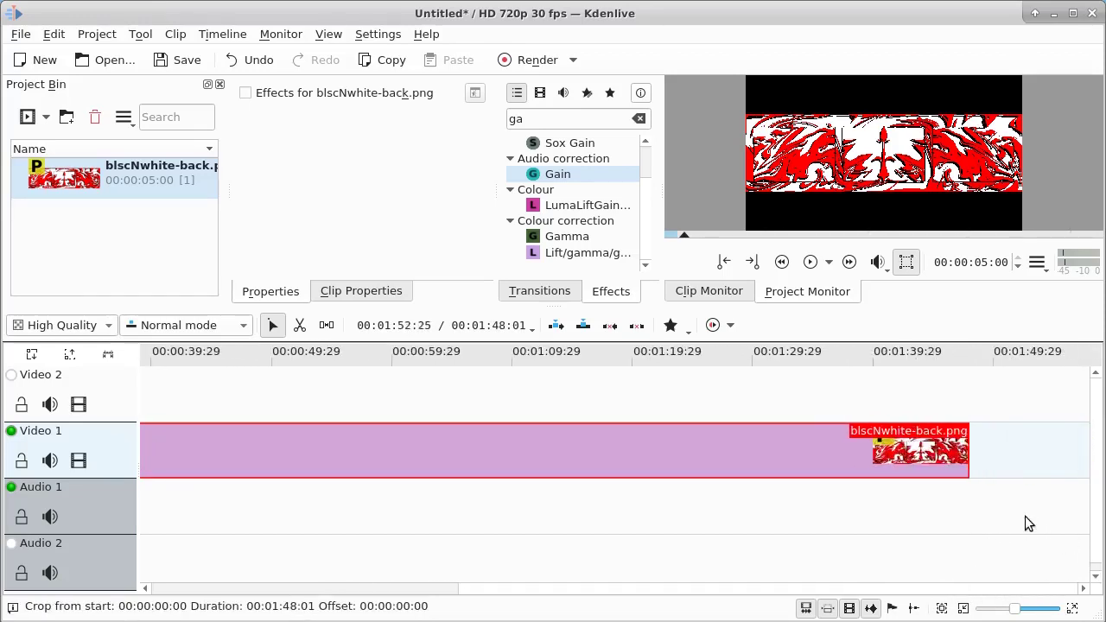
drag(967, 445, 917, 440)
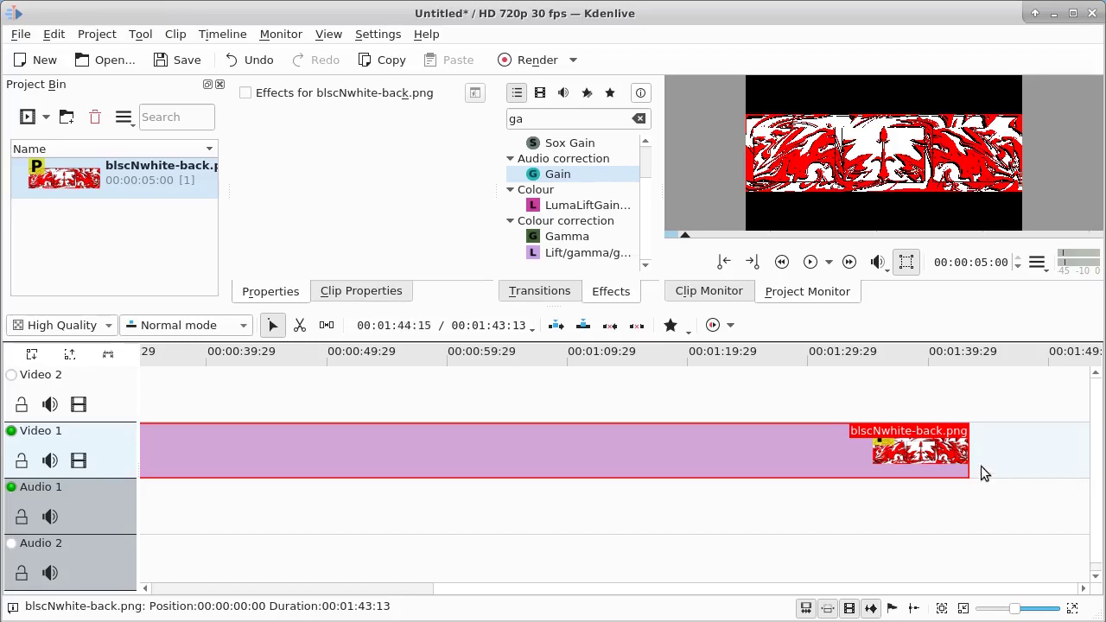
drag(970, 453, 1105, 437)
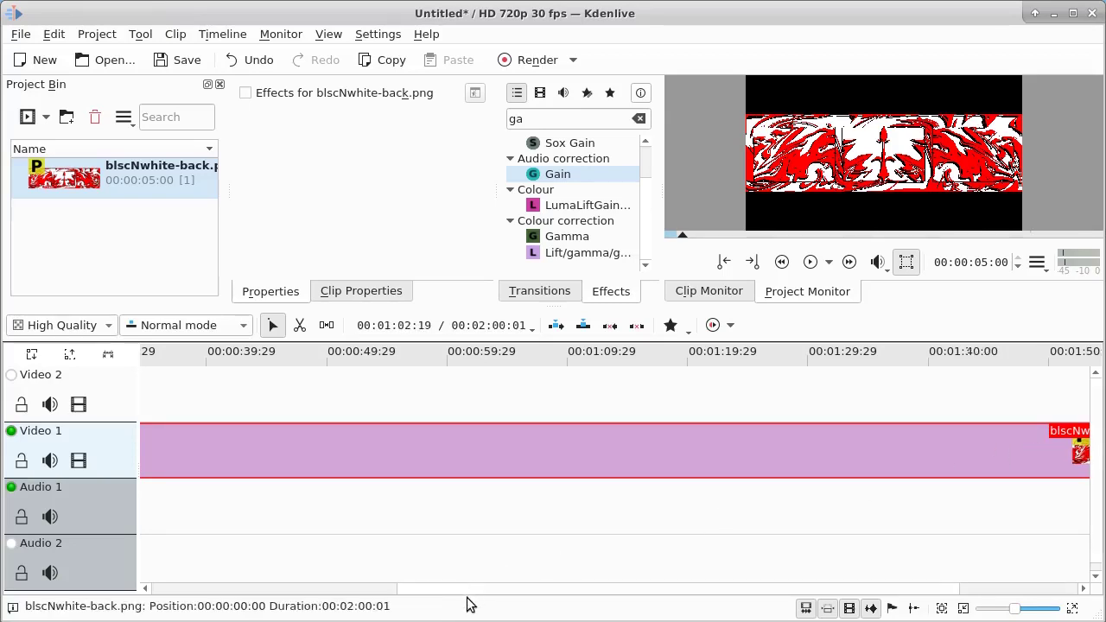
drag(461, 589, 173, 576)
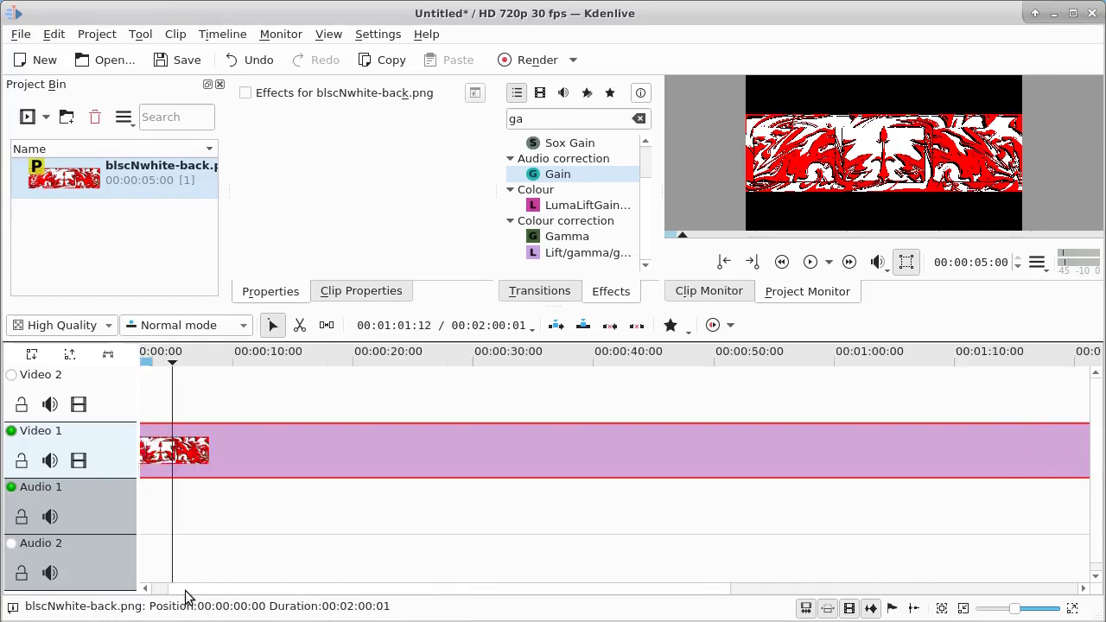
click(198, 563)
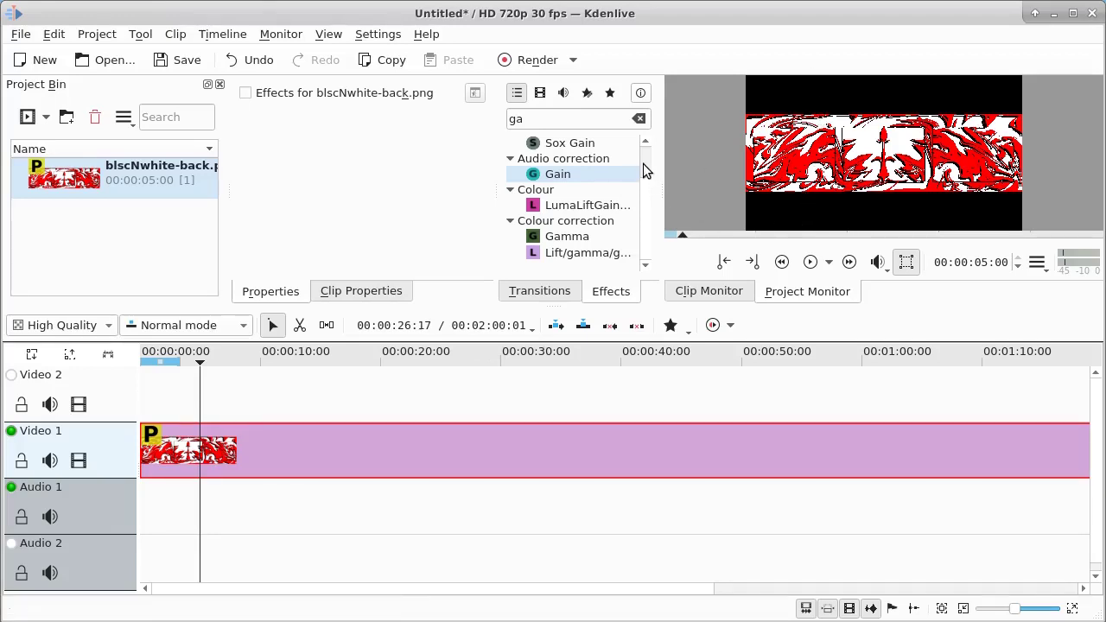
Step: Clear the 'ga' effect search and add Transform from Crop and transform to the banner clip
scroll(647, 187, up, 1)
scroll(647, 242, down, 1)
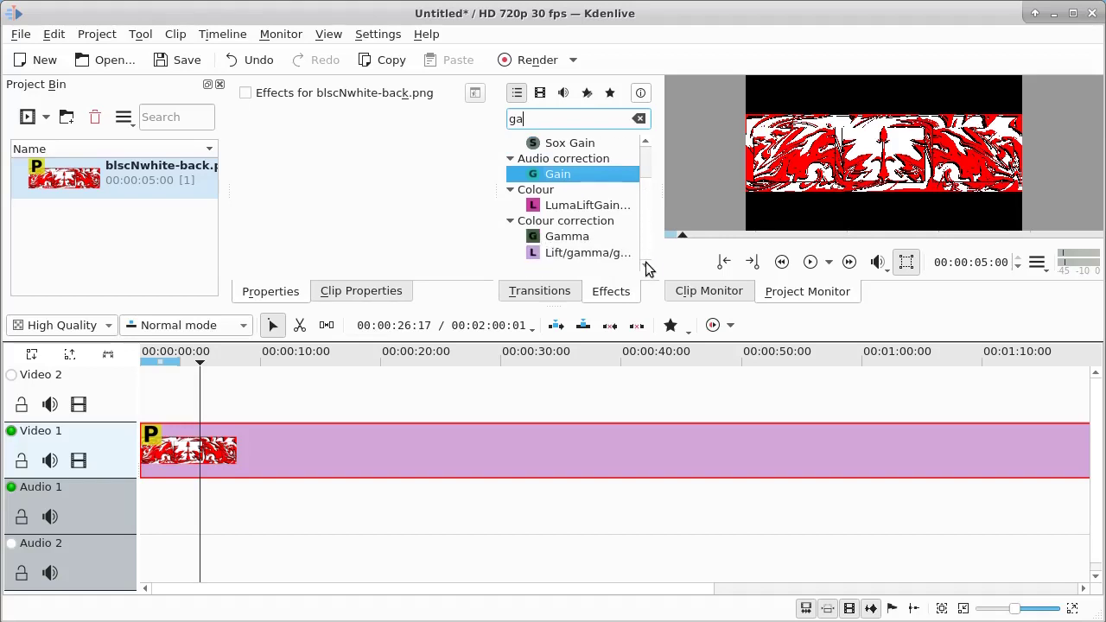
scroll(647, 186, up, 1)
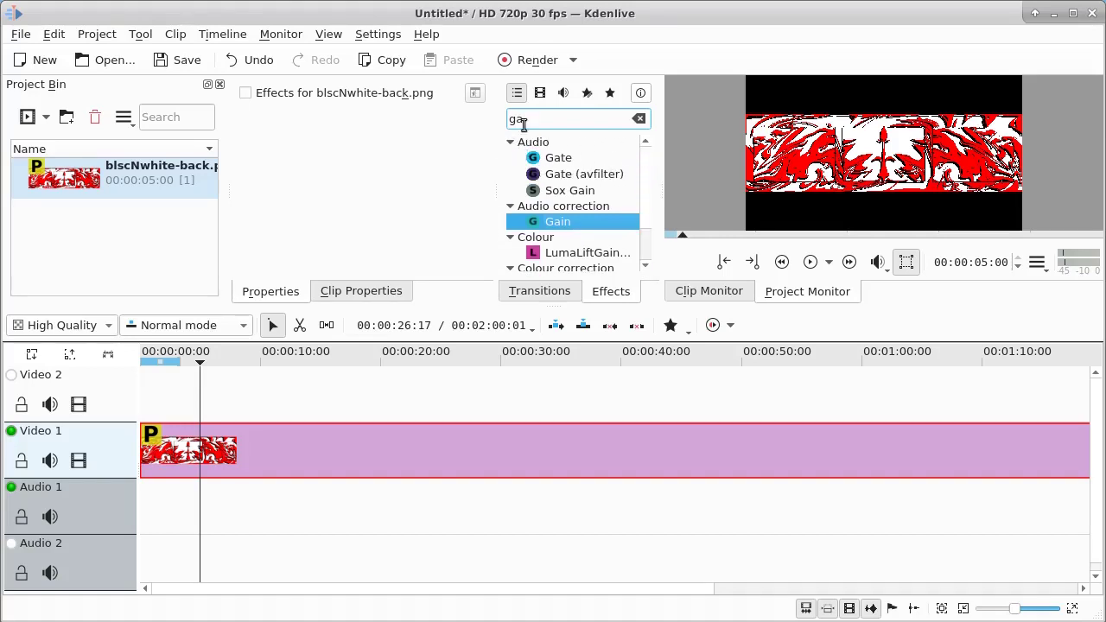
drag(524, 122, 403, 126)
key(BackSpace)
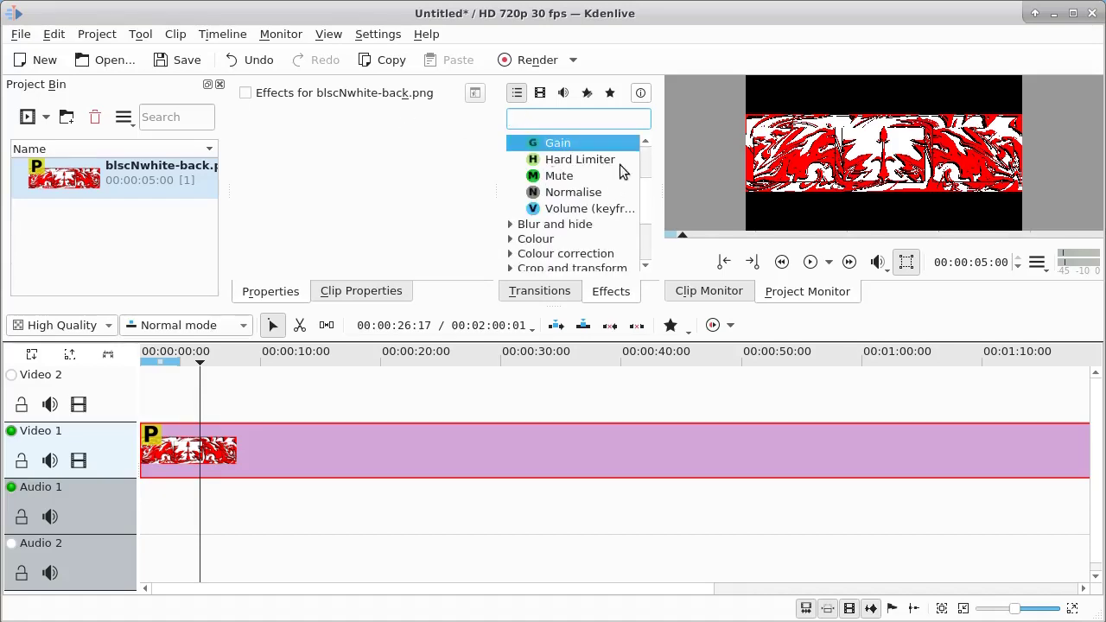
drag(650, 200, 639, 141)
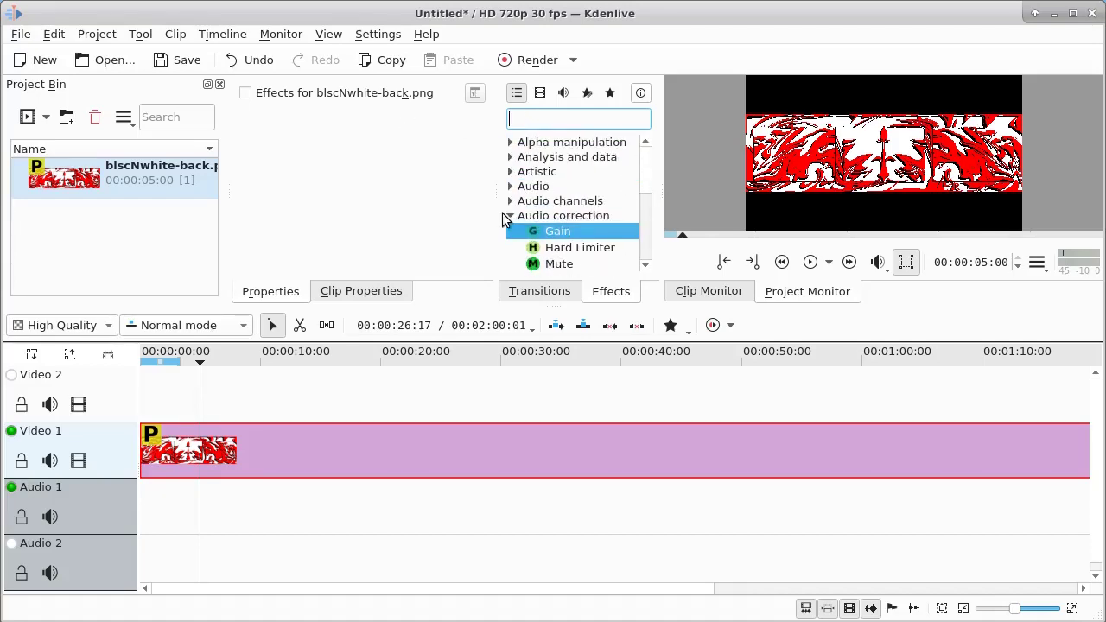
click(508, 217)
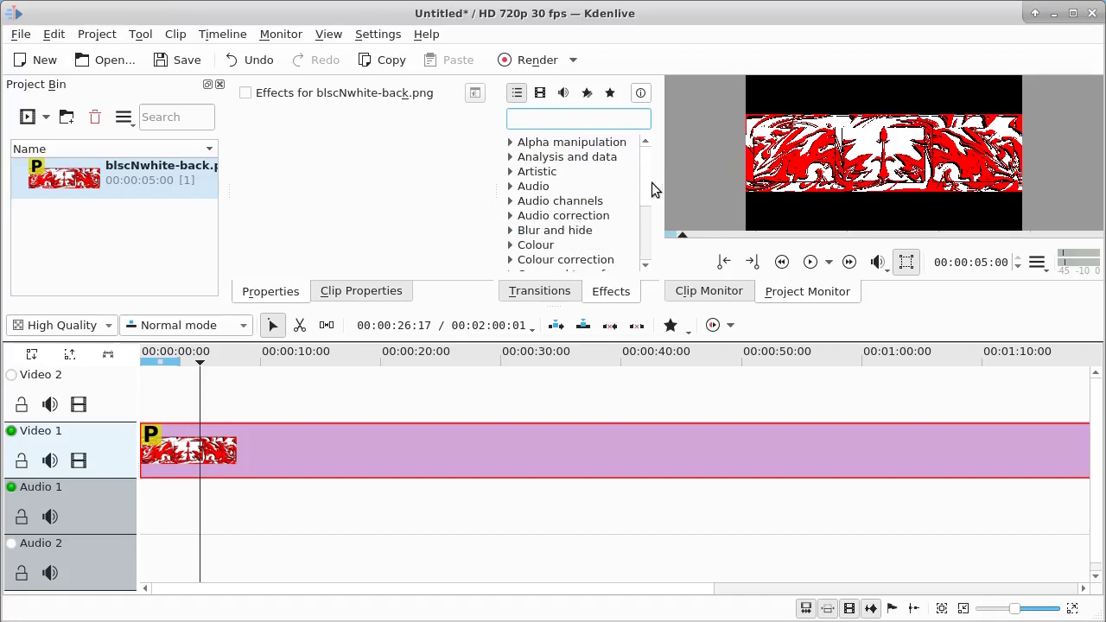
scroll(643, 190, down, 1)
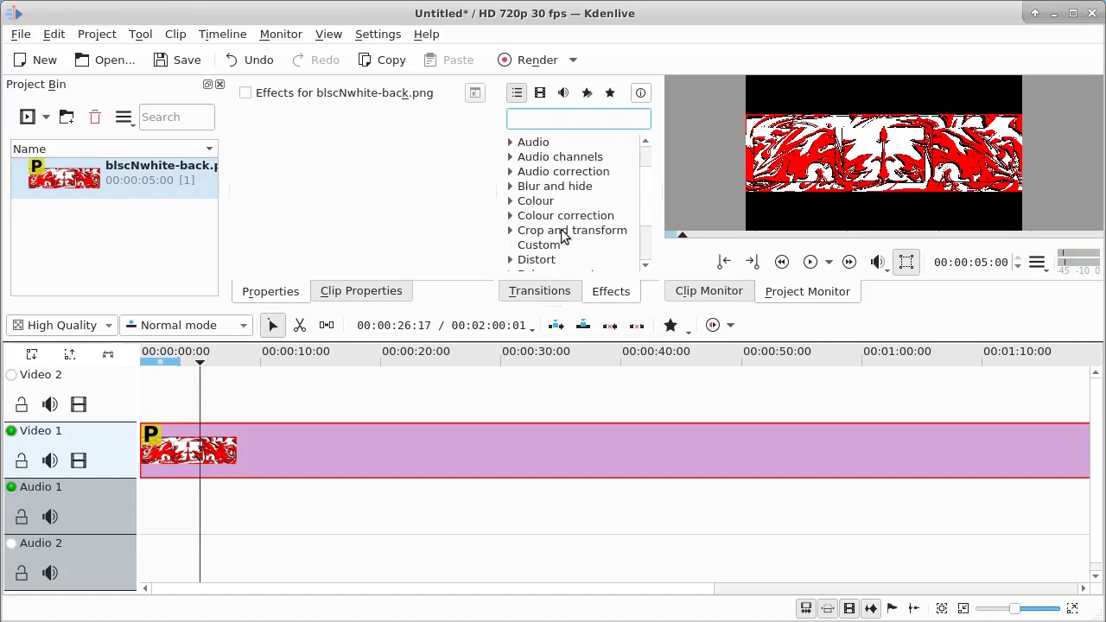
click(510, 230)
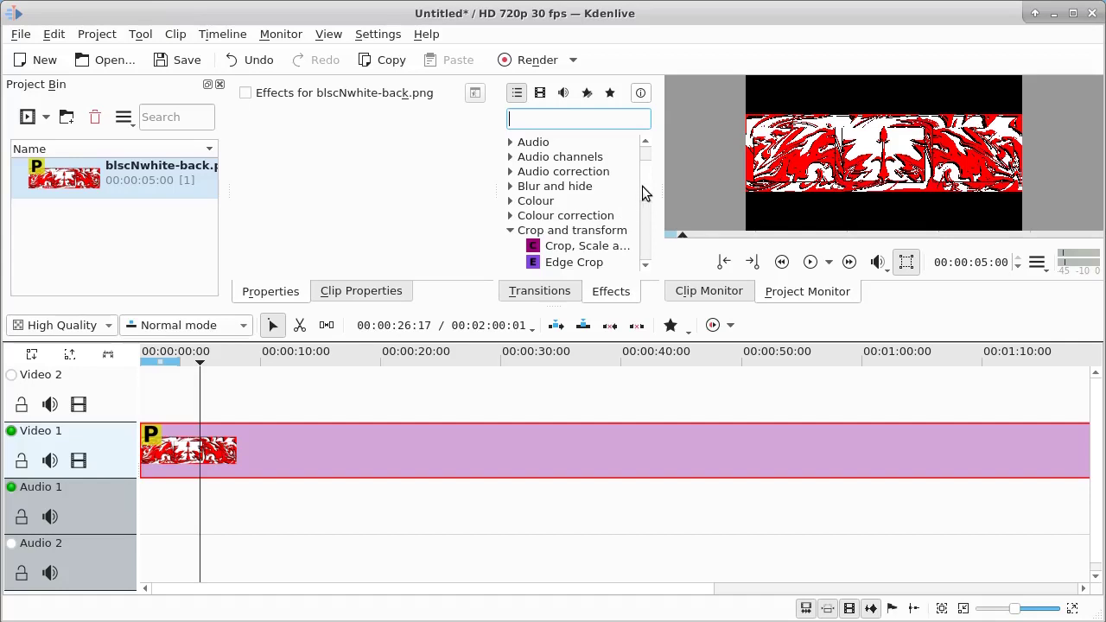
scroll(643, 192, down, 4)
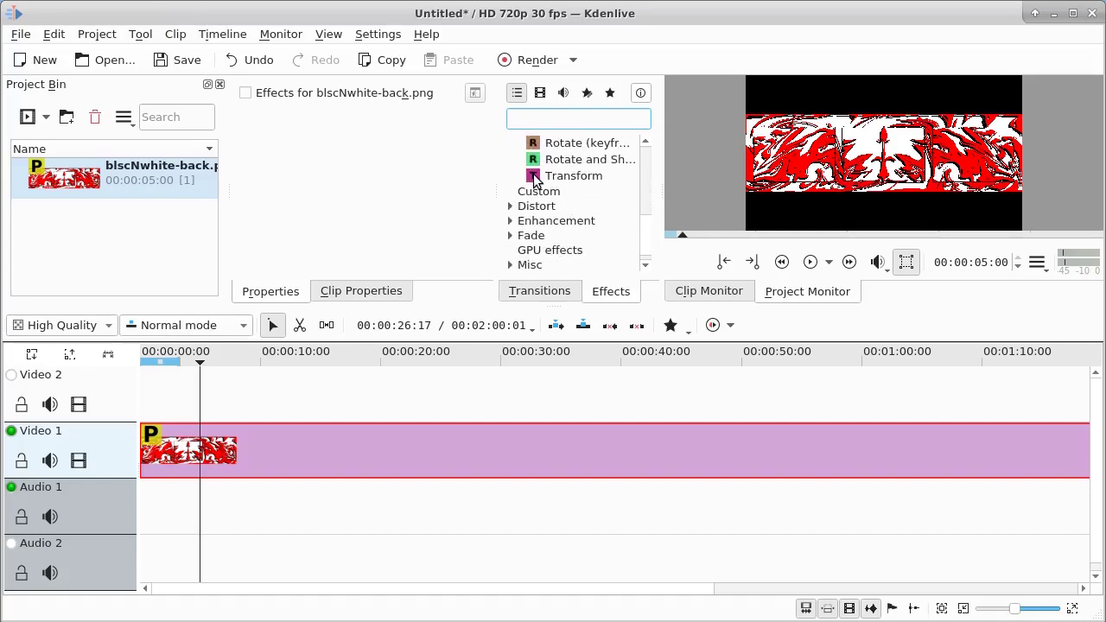
double_click(534, 176)
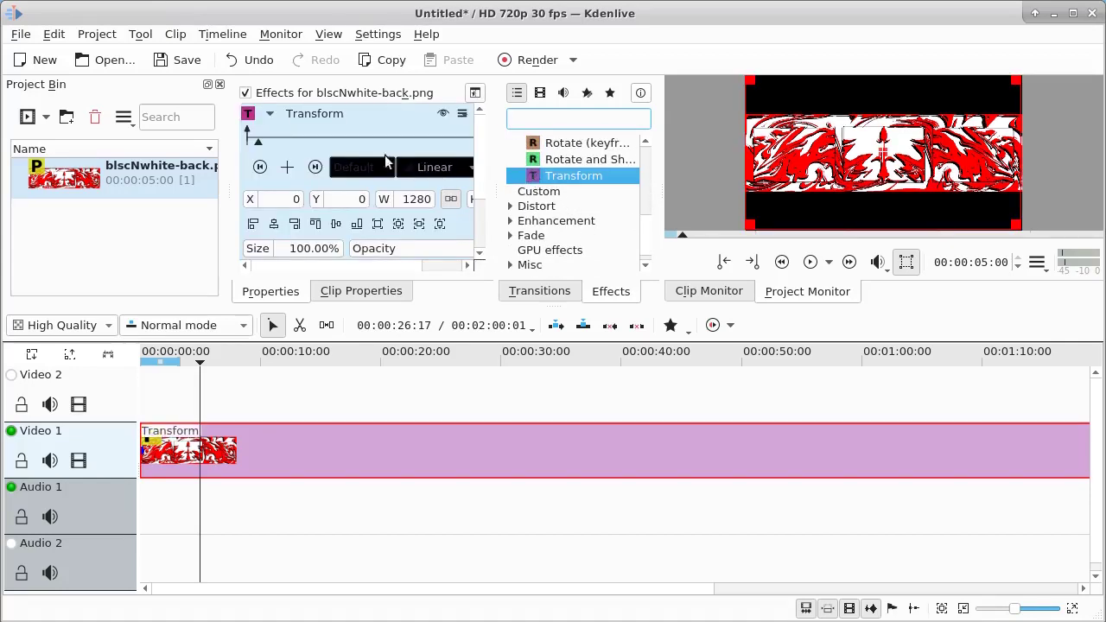
Step: Enlarge the banner in the monitor by dragging its transform handles toward lower left and upper right
click(259, 167)
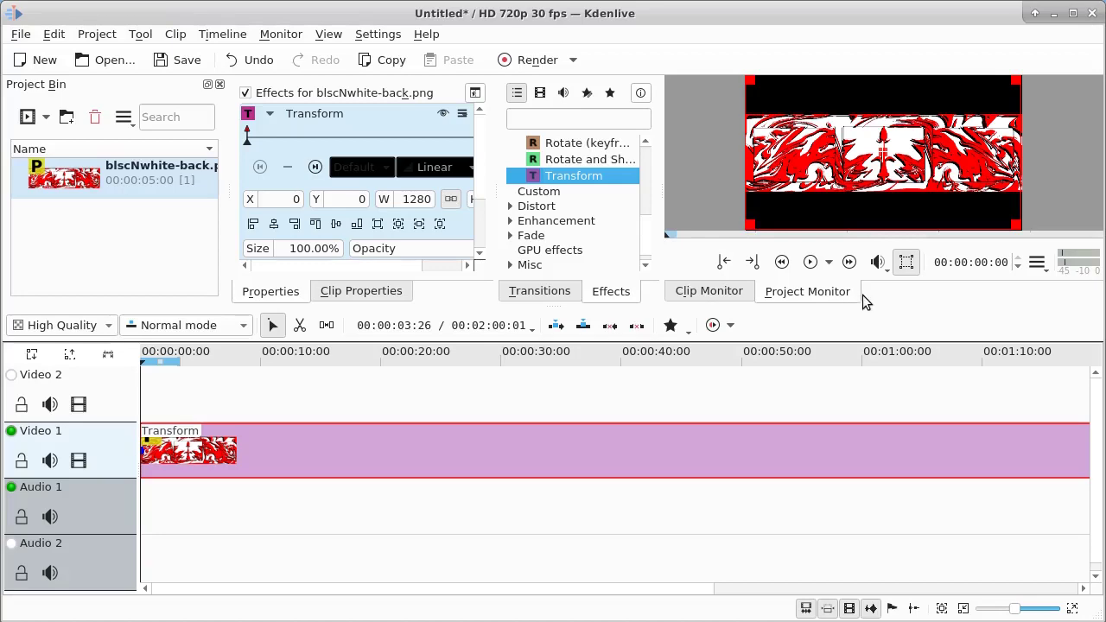
drag(907, 307, 907, 413)
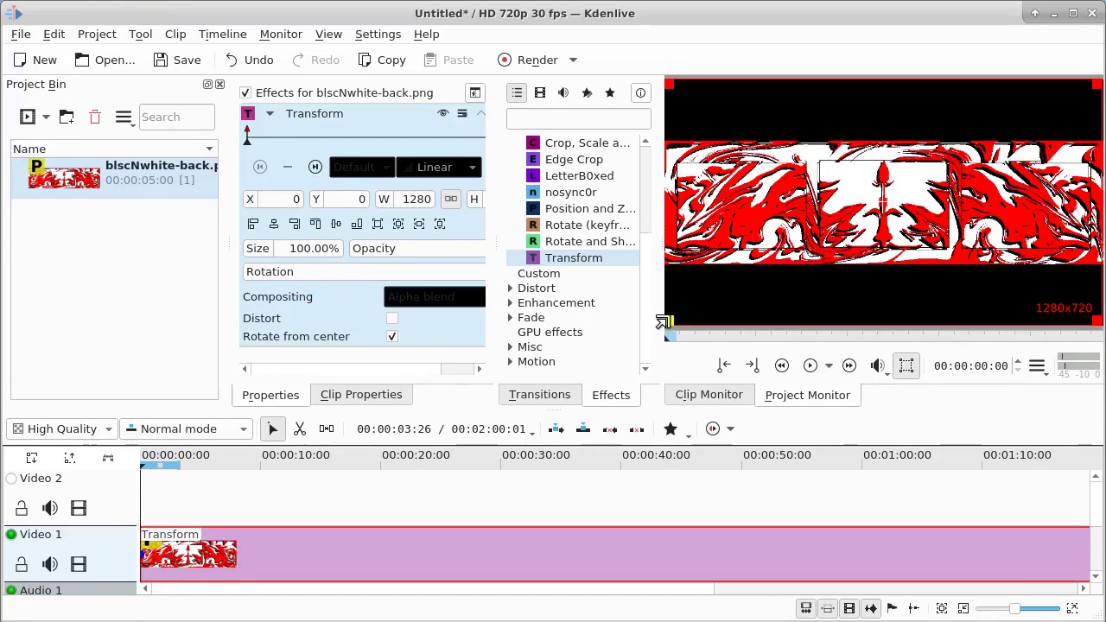
drag(662, 318, 510, 455)
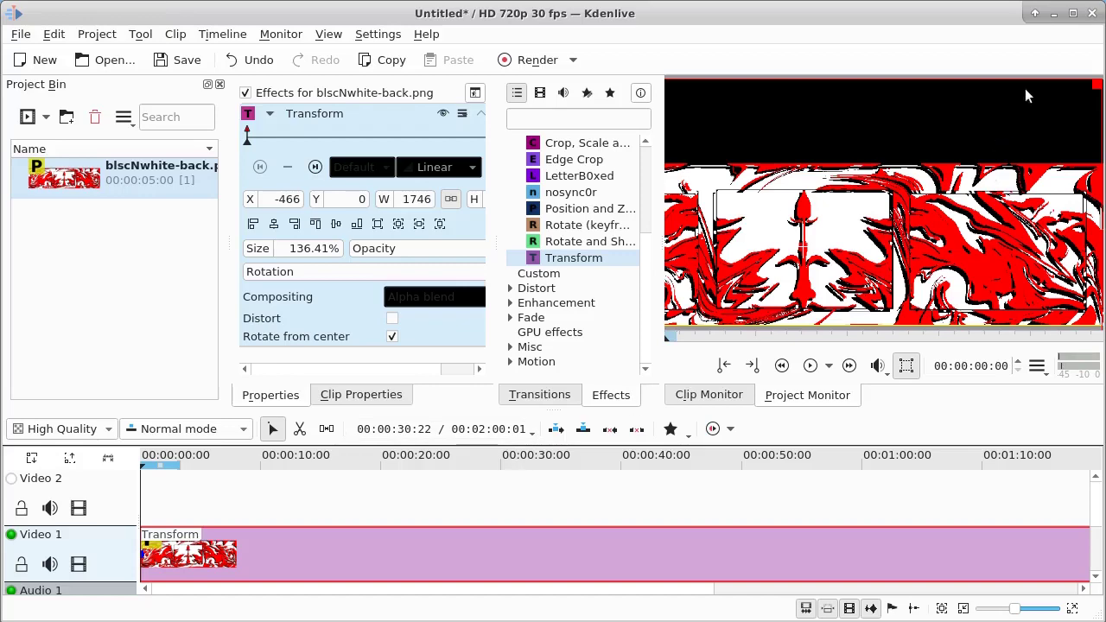
drag(1092, 83, 1105, 38)
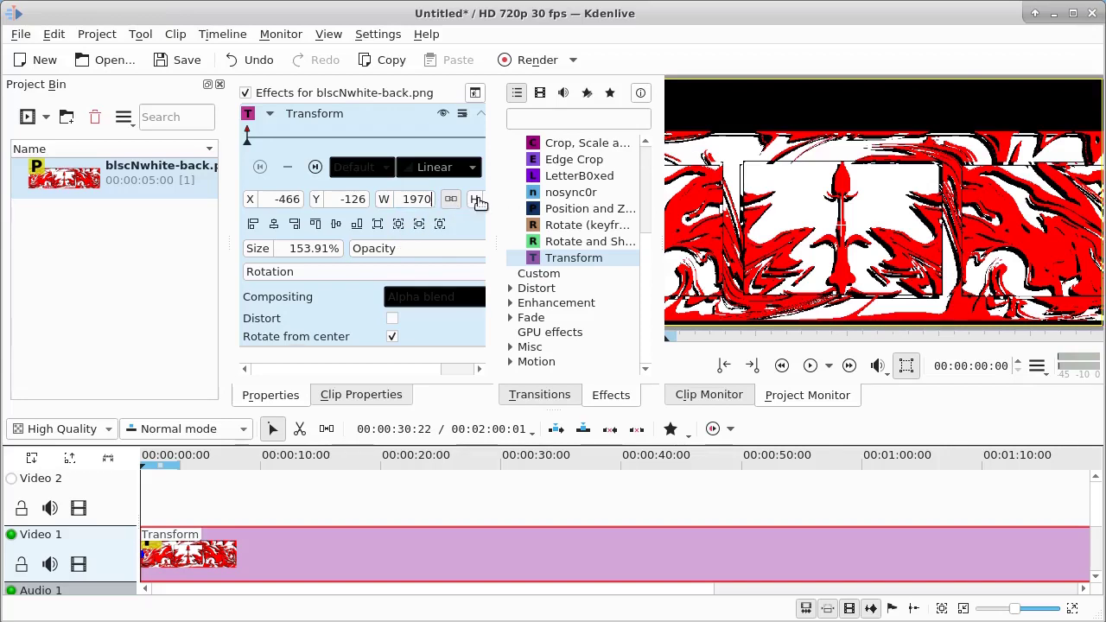
Step: Change the Transform height from 1108 to 720, giving 1970 × 720 at -466, -126
drag(499, 237, 603, 229)
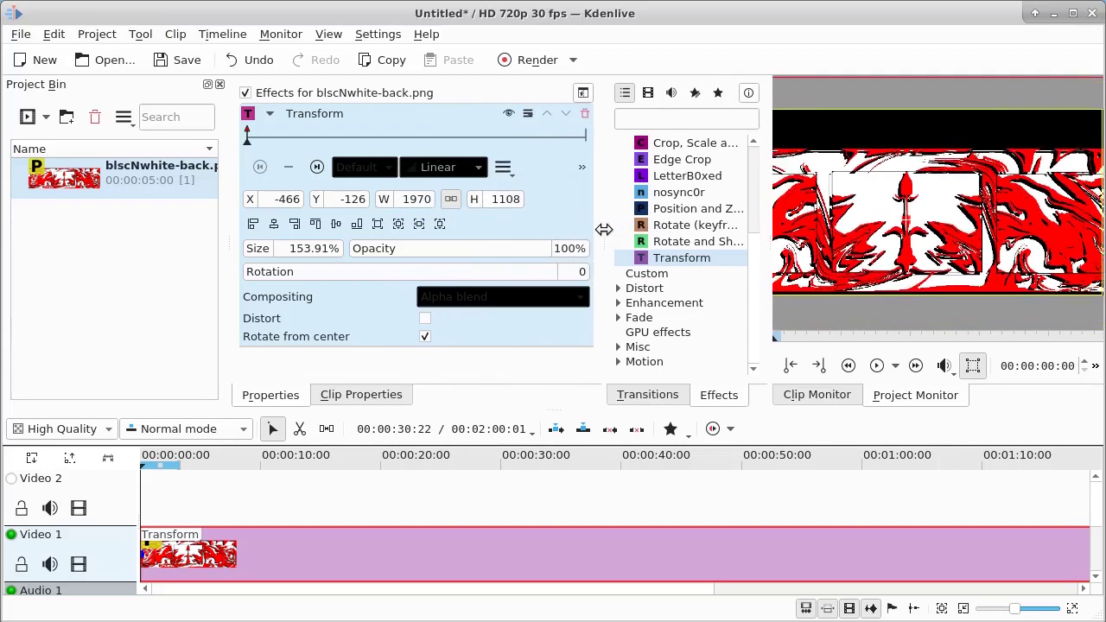
click(490, 199)
double_click(490, 199)
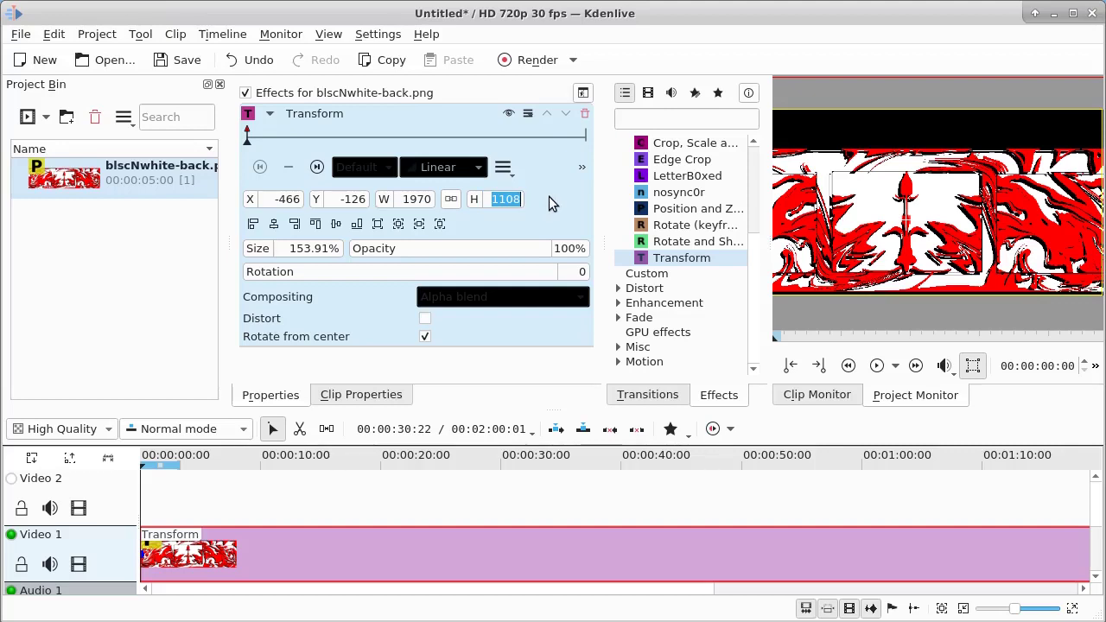
text(720)
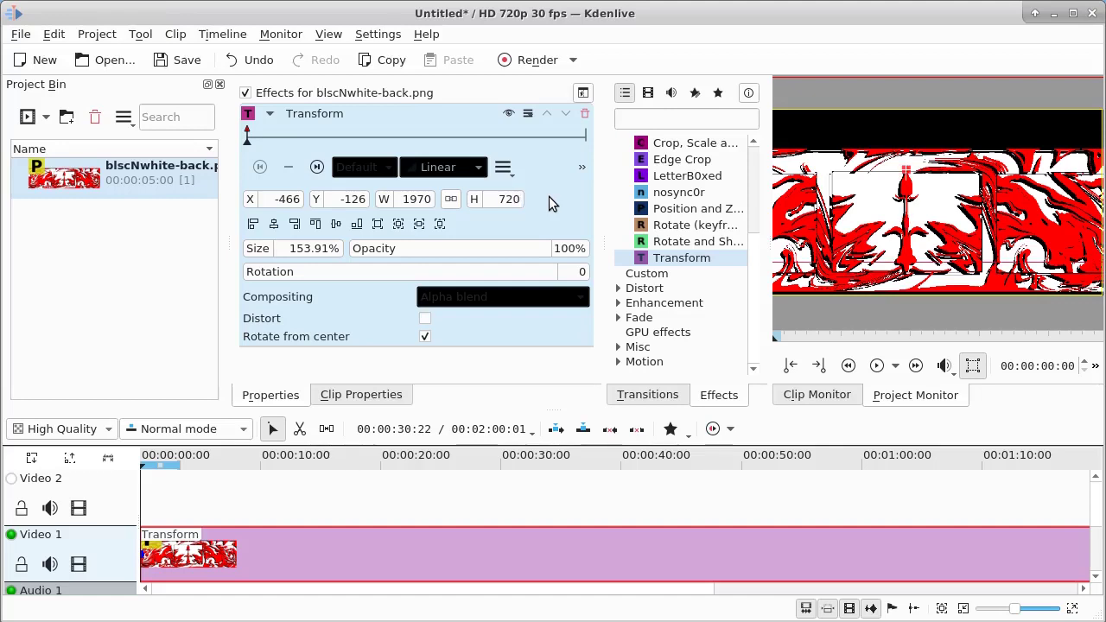
key(Return)
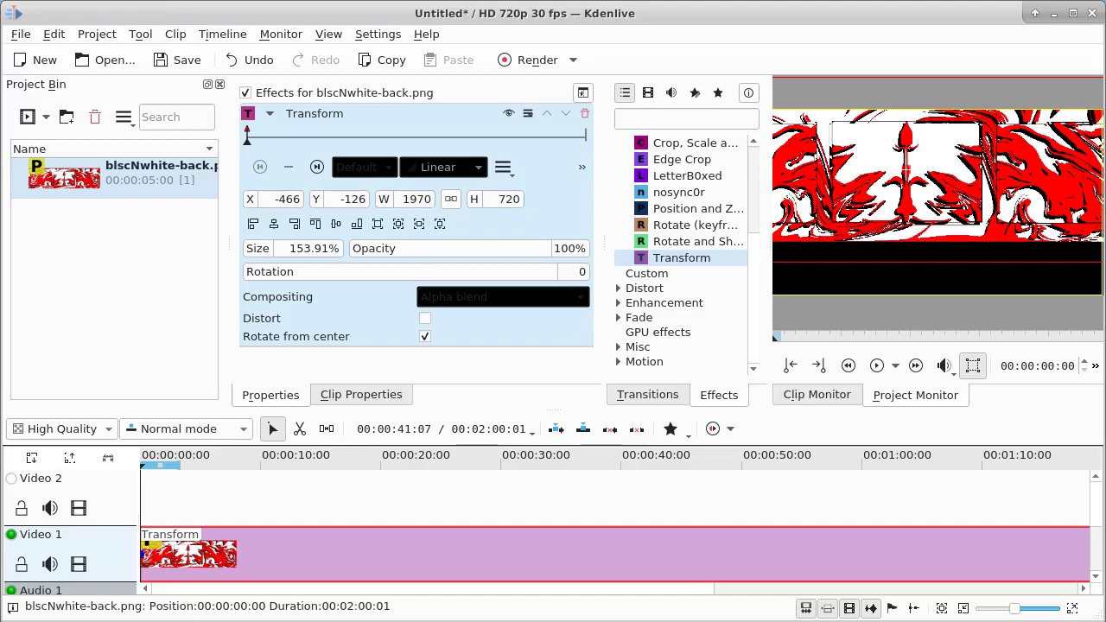
key(alt+Tab)
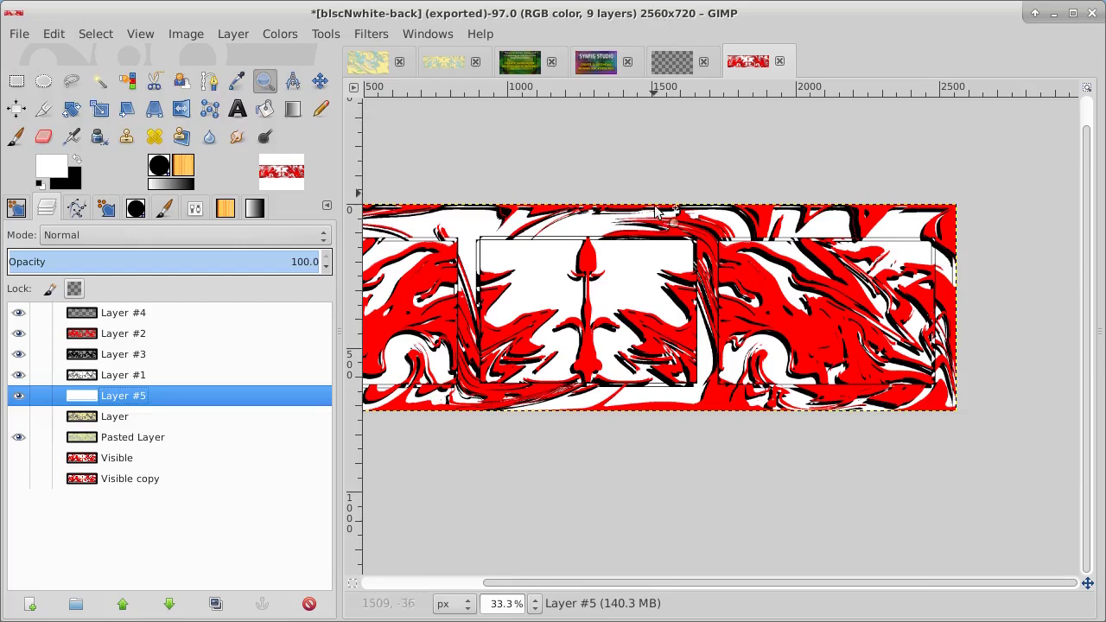
key(alt+Tab)
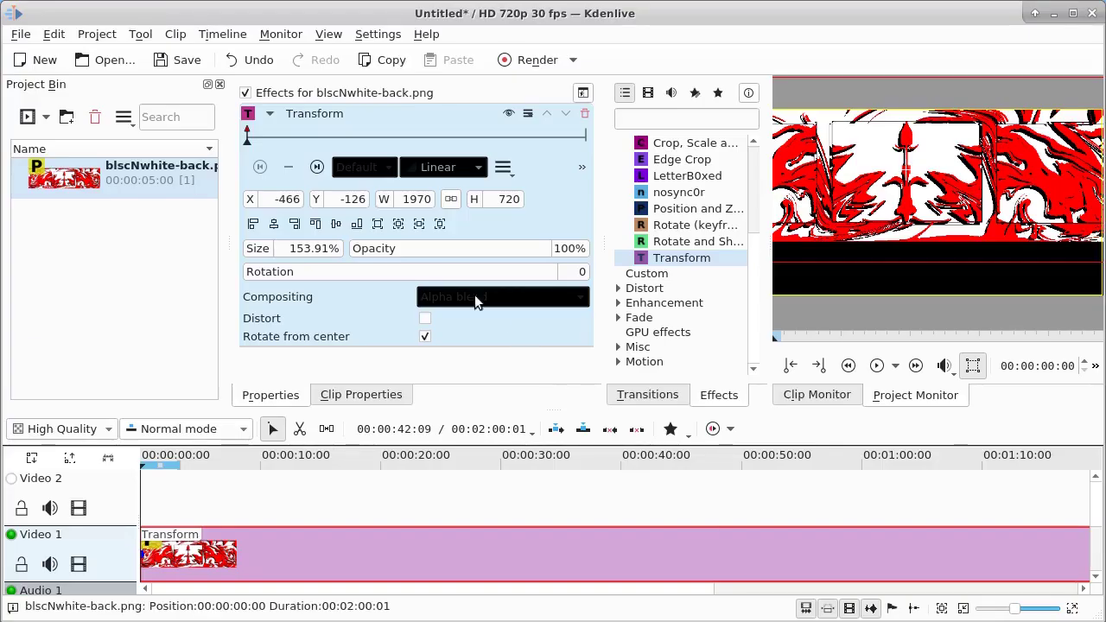
Step: Set the Transform width to 2560 (200%) and centre the banner vertically at Y 0
drag(403, 197, 436, 200)
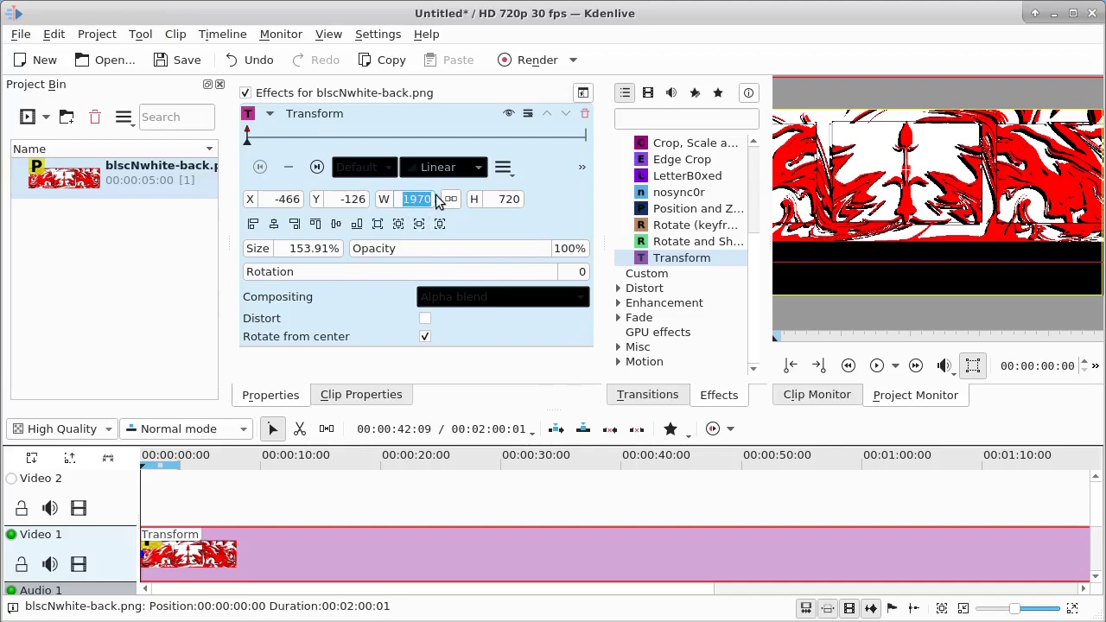
text(2)
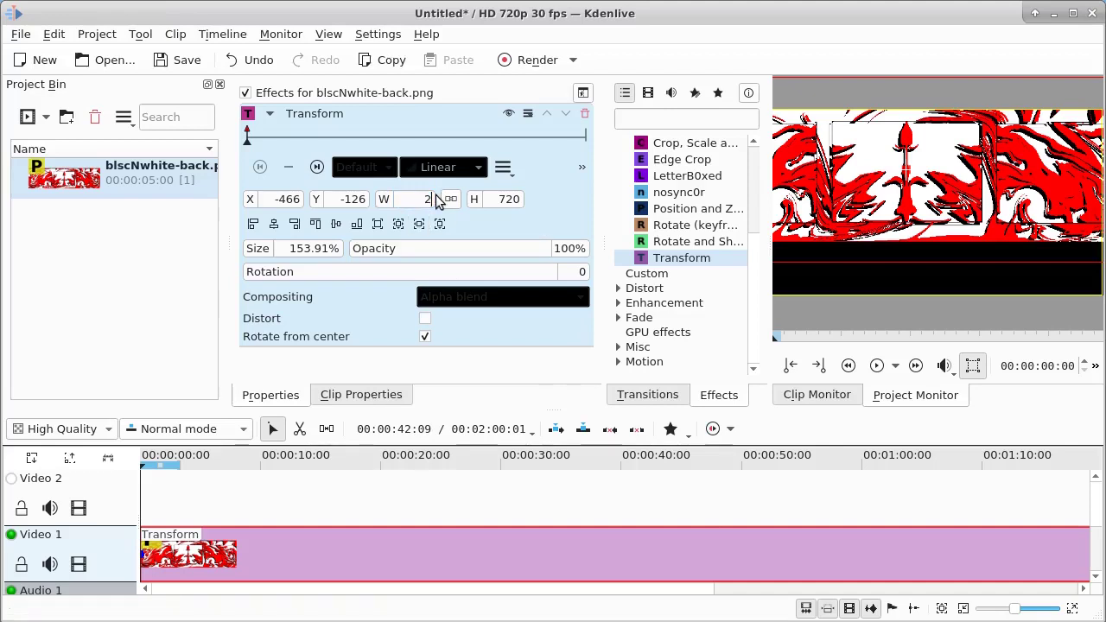
text(560)
key(Return)
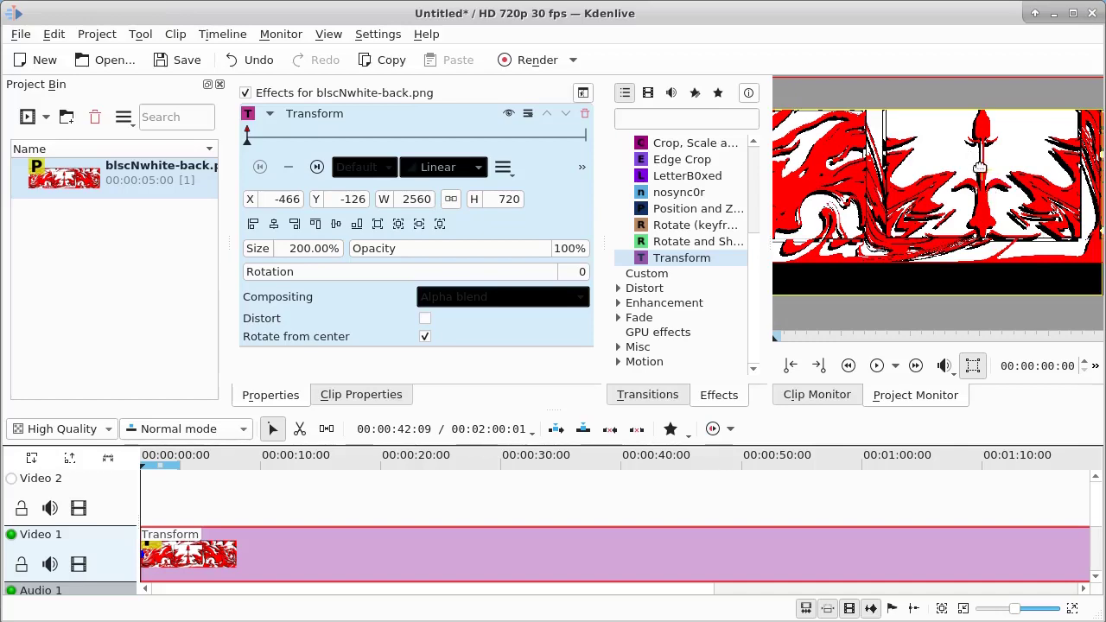
drag(980, 167, 981, 201)
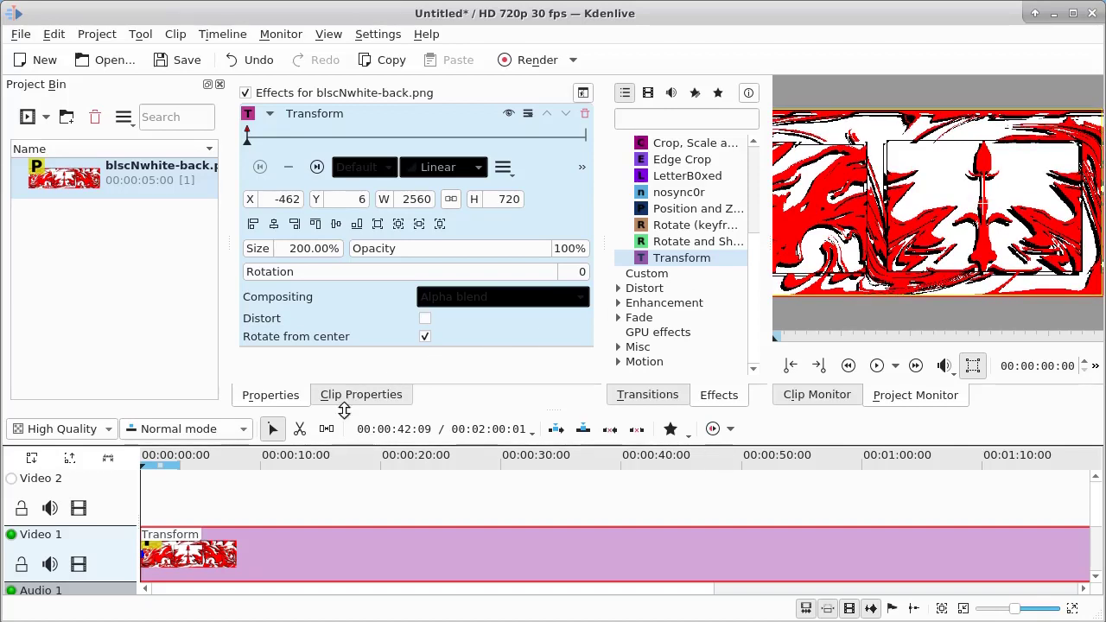
click(338, 224)
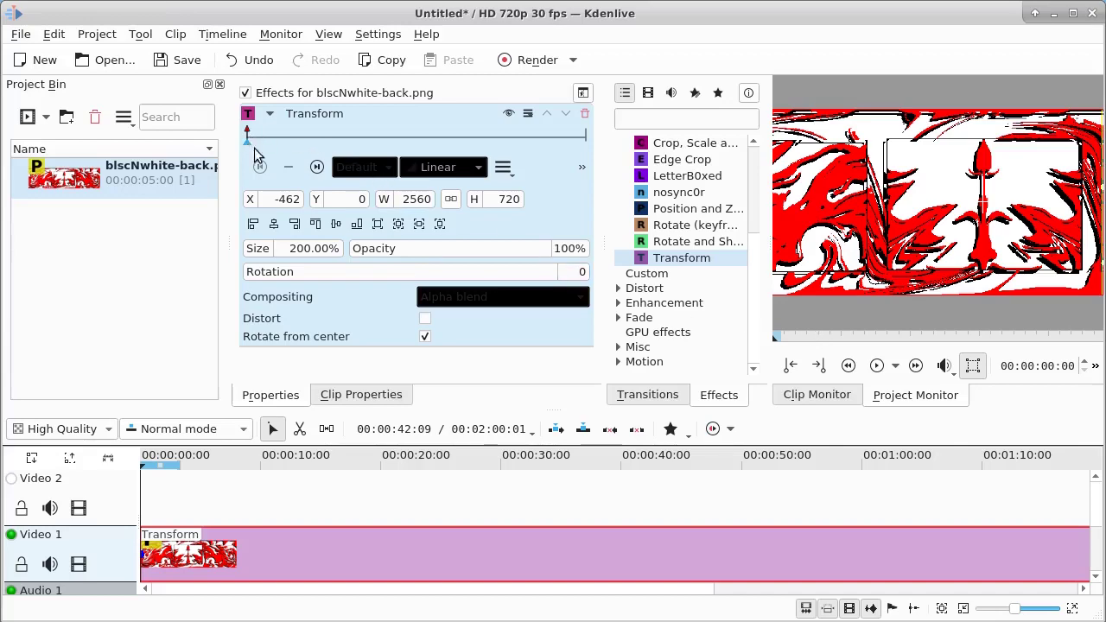
Step: Pan the banner from left-aligned at the start to right-aligned (X -1280) at an end keyframe
click(253, 224)
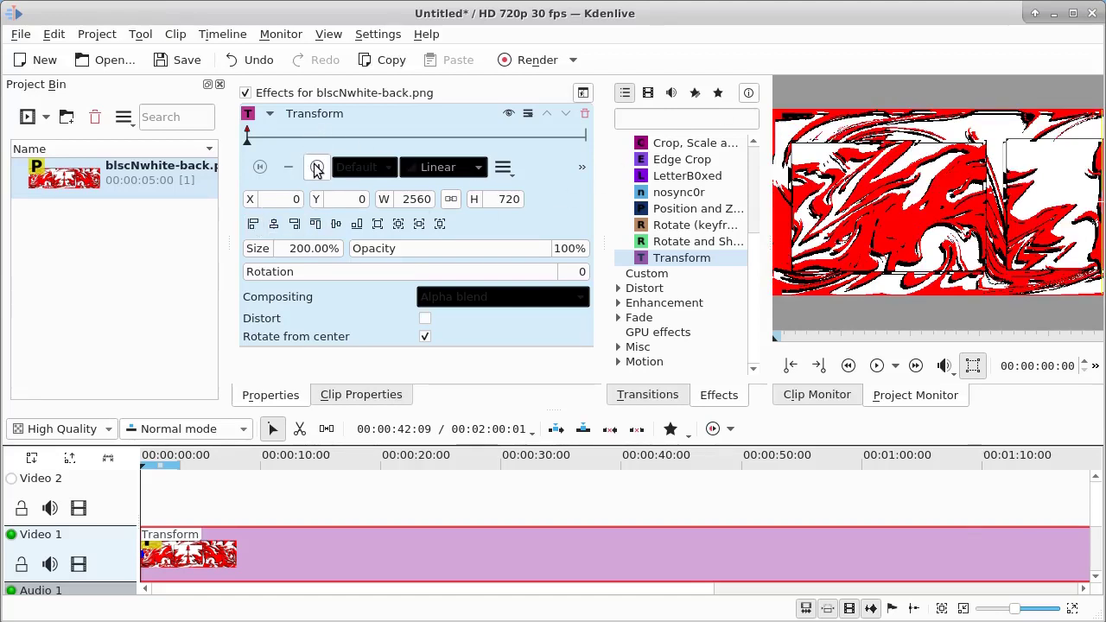
click(316, 167)
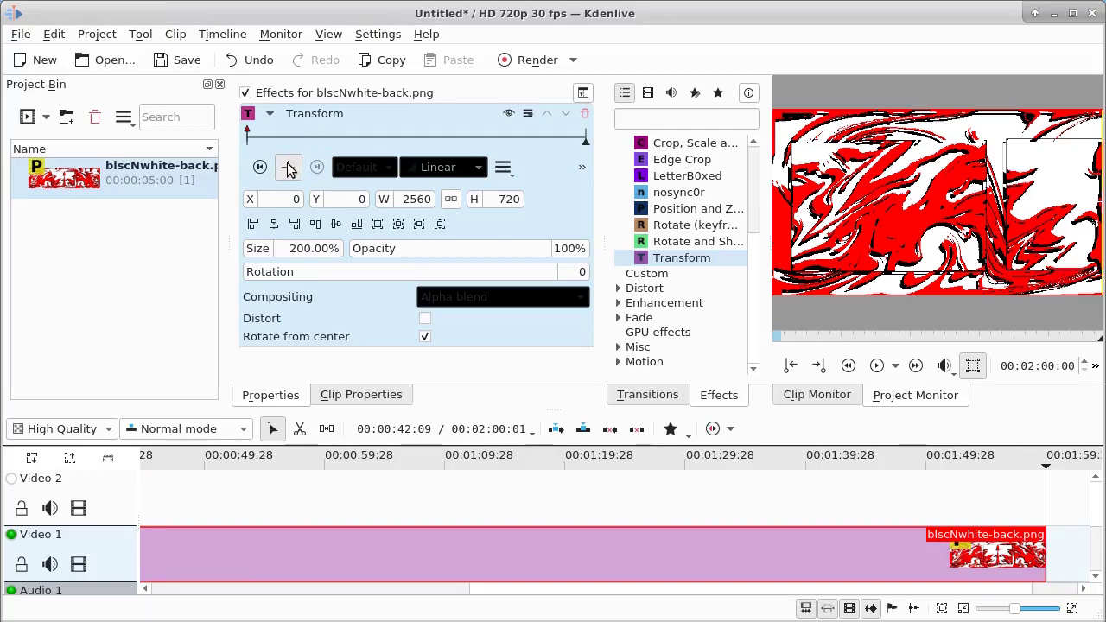
click(290, 168)
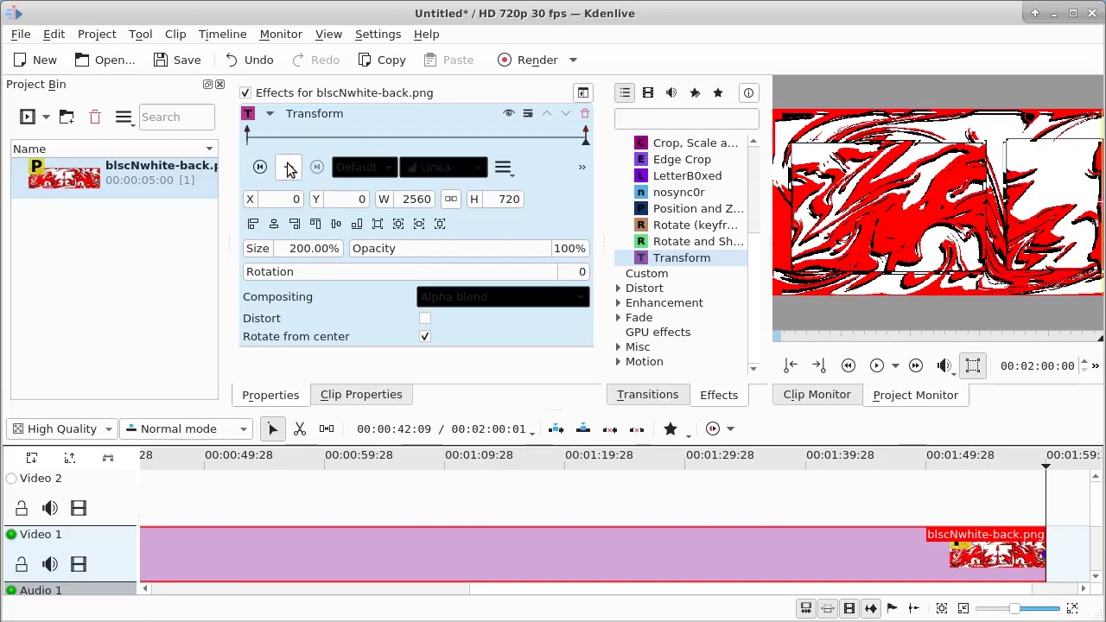
click(295, 225)
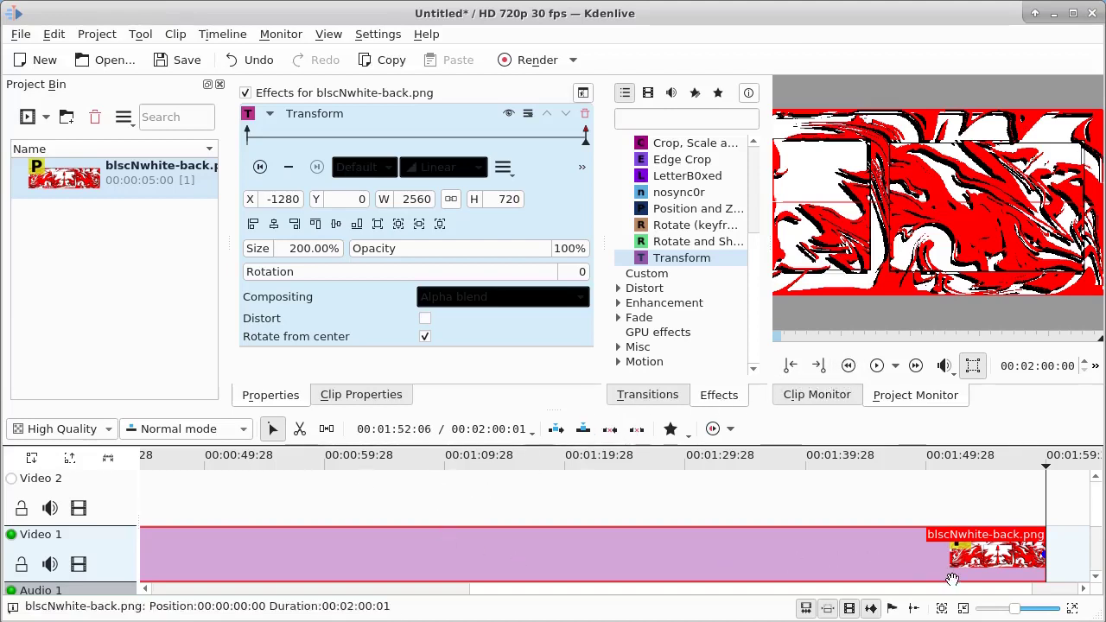
Step: Preview the panning banner from 00:00, then bring up the Add Clip file dialog
click(965, 610)
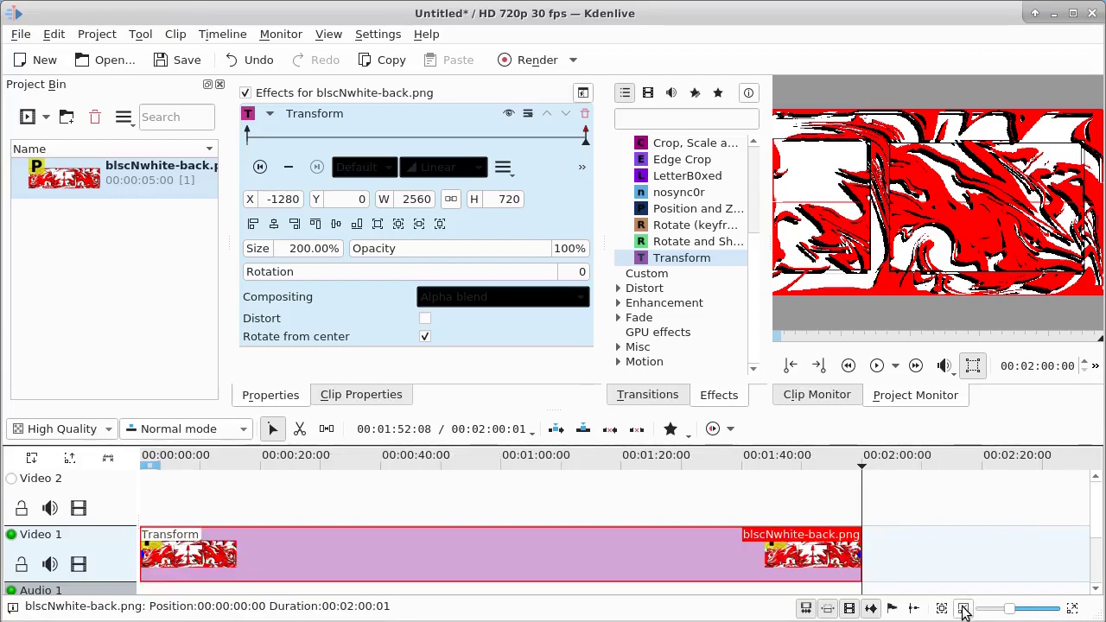
drag(168, 474, 121, 468)
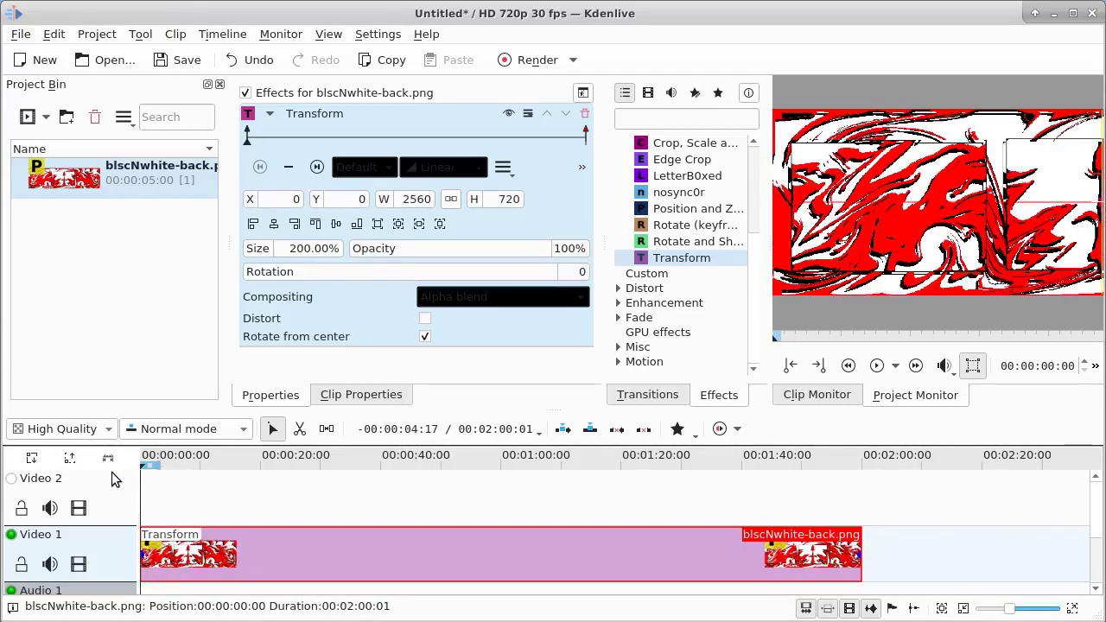
click(877, 366)
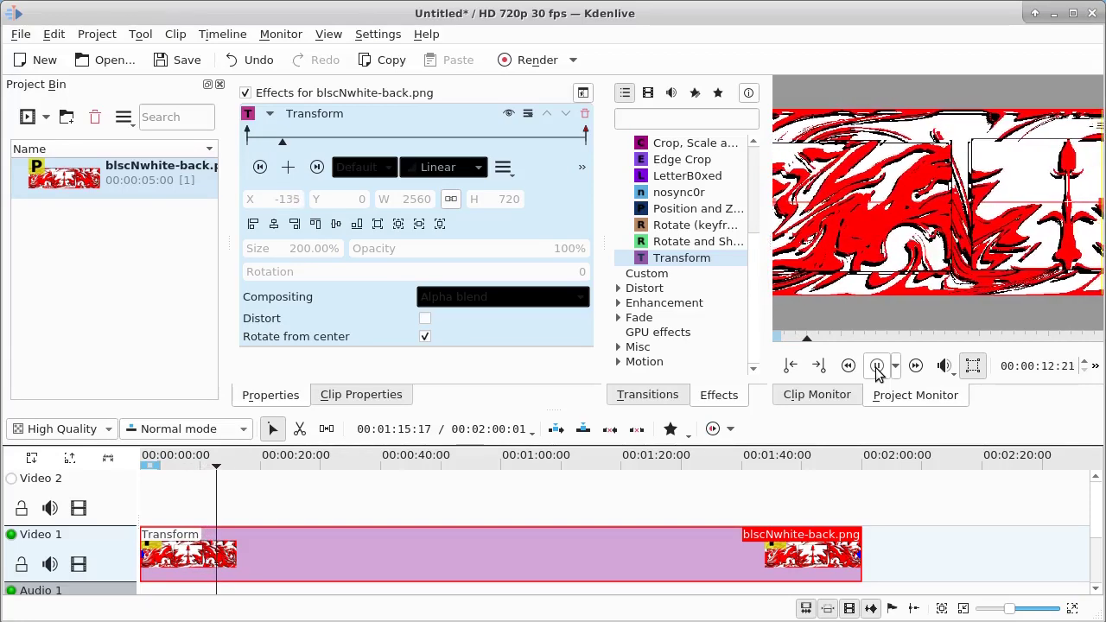
click(877, 370)
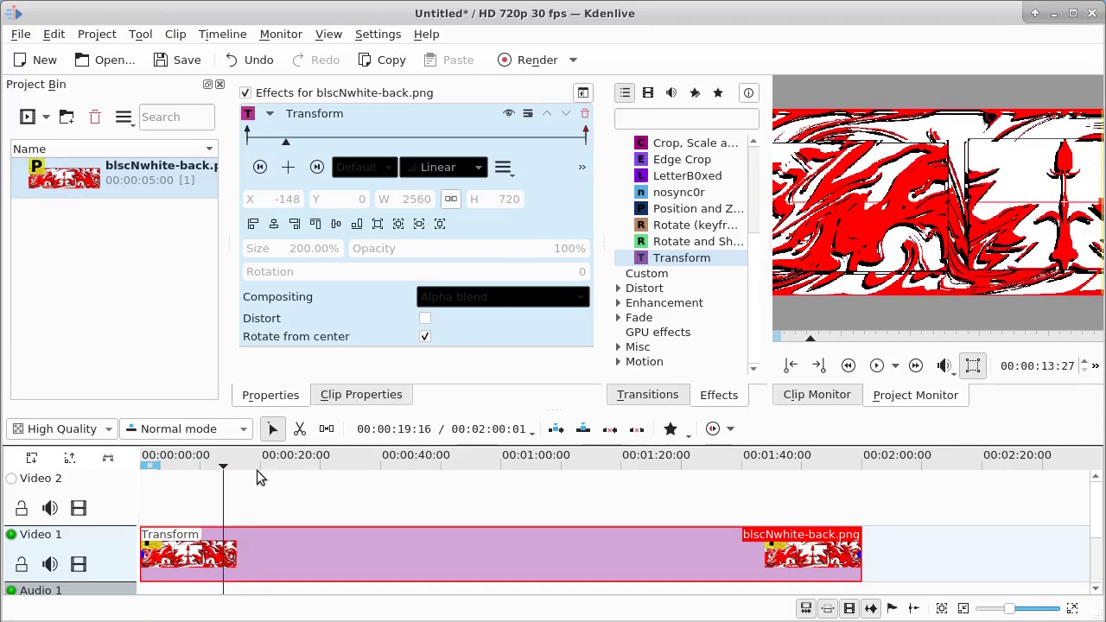
drag(223, 470, 108, 470)
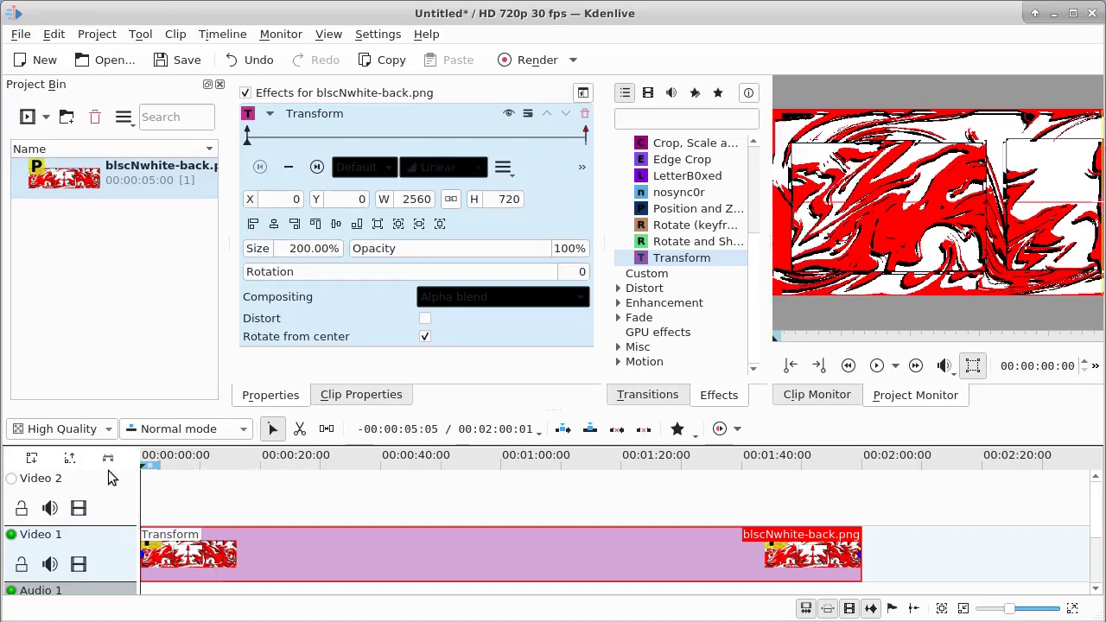
click(38, 117)
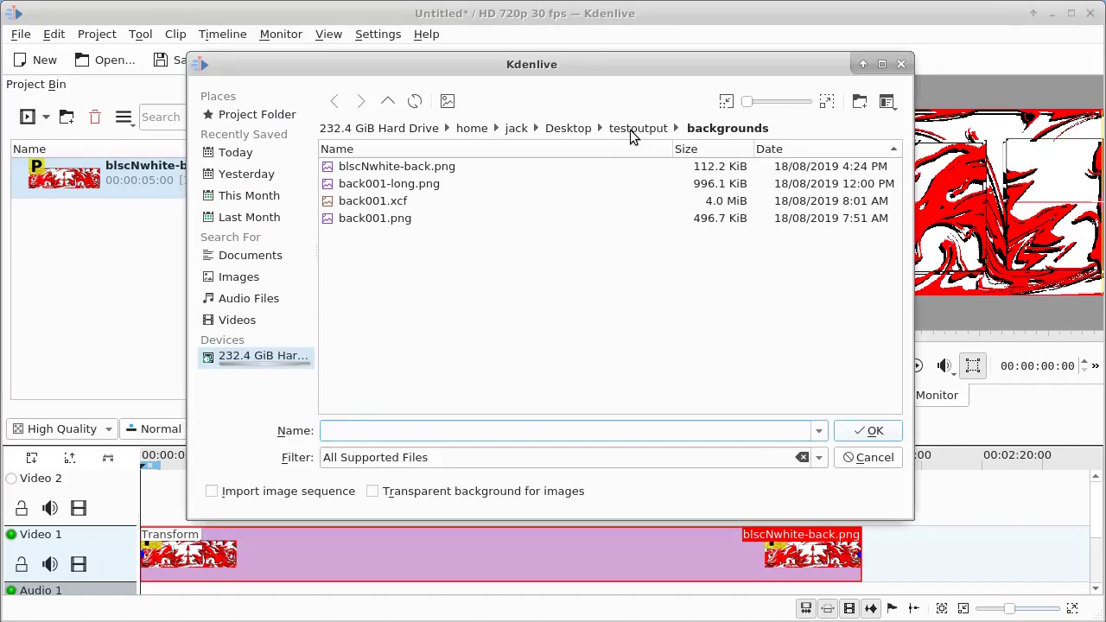
Step: Import organs1.png through 0135insta.jpg from testoutput > blackNwhite into the Project Bin
click(630, 129)
double_click(372, 184)
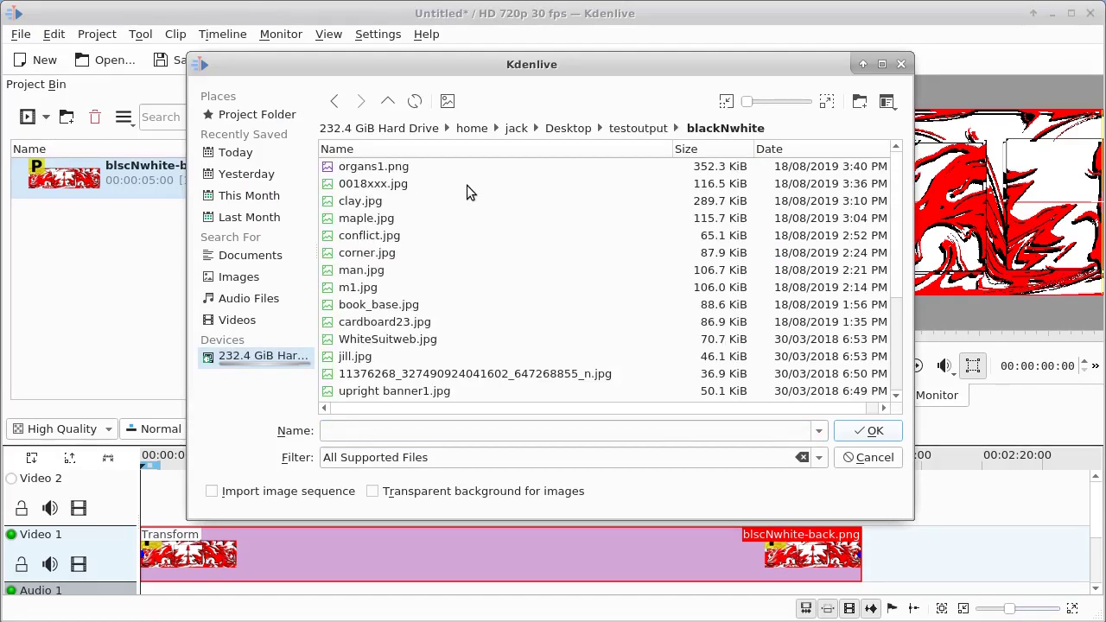
click(343, 168)
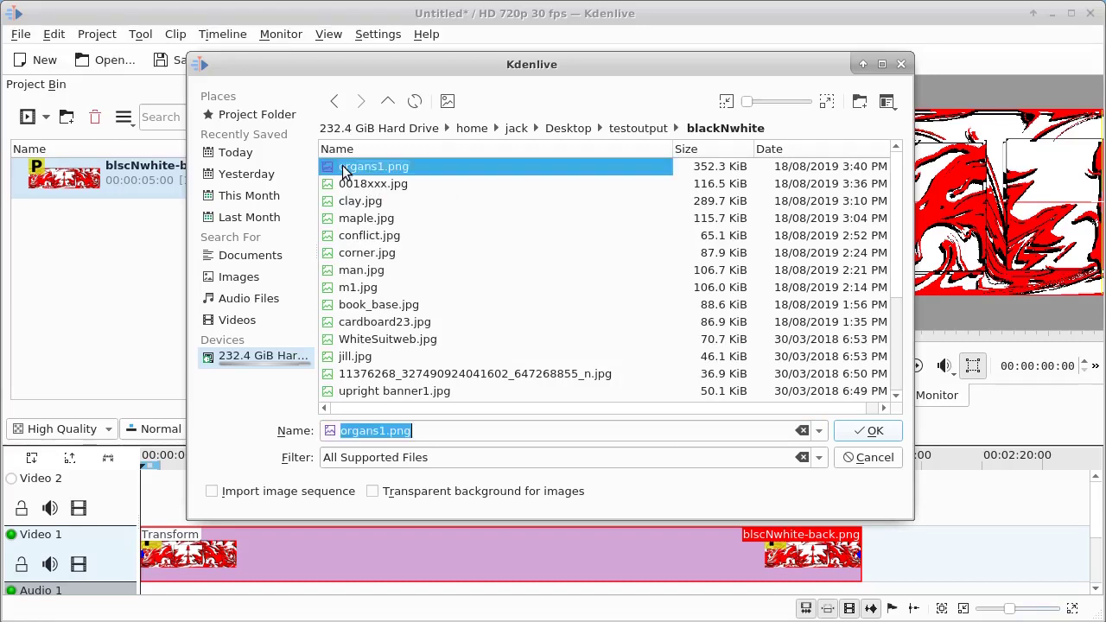
scroll(897, 303, down, 3)
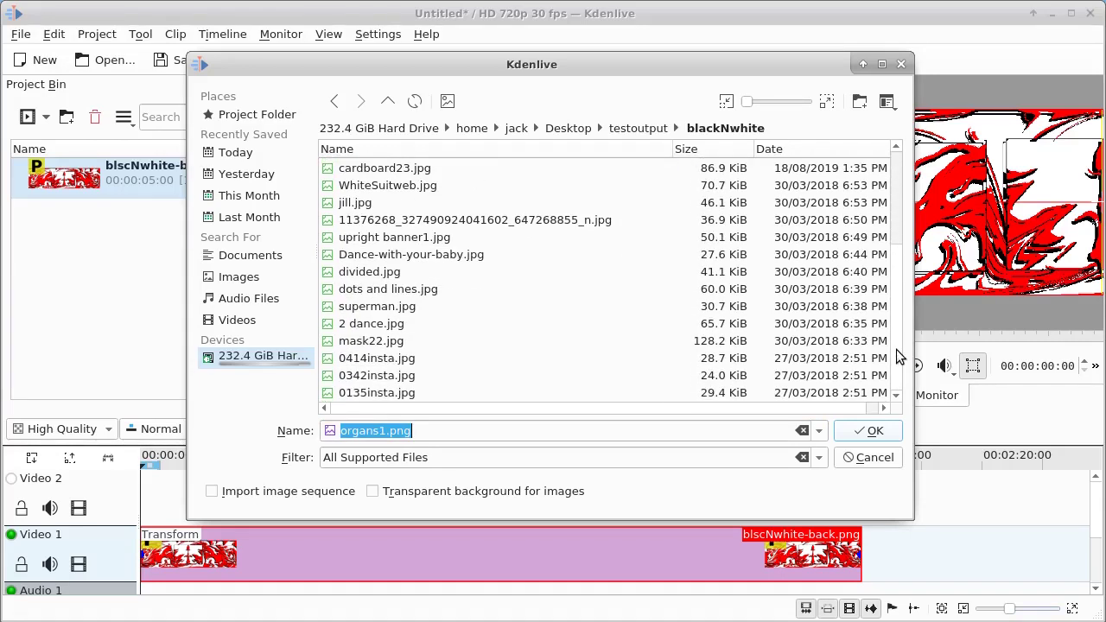
shift+click(350, 394)
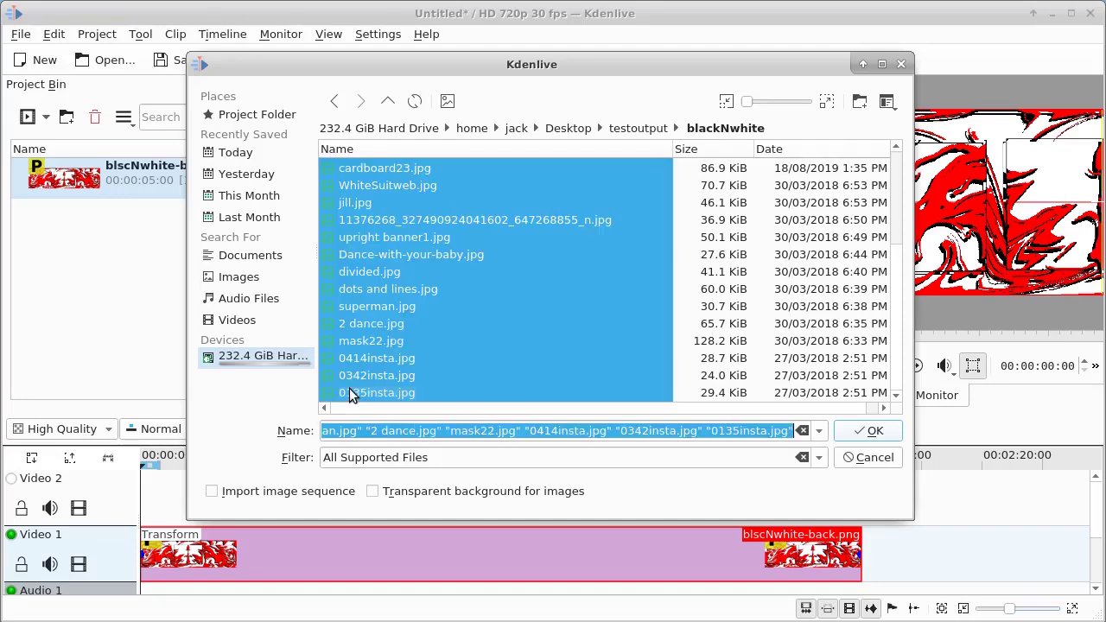
click(862, 436)
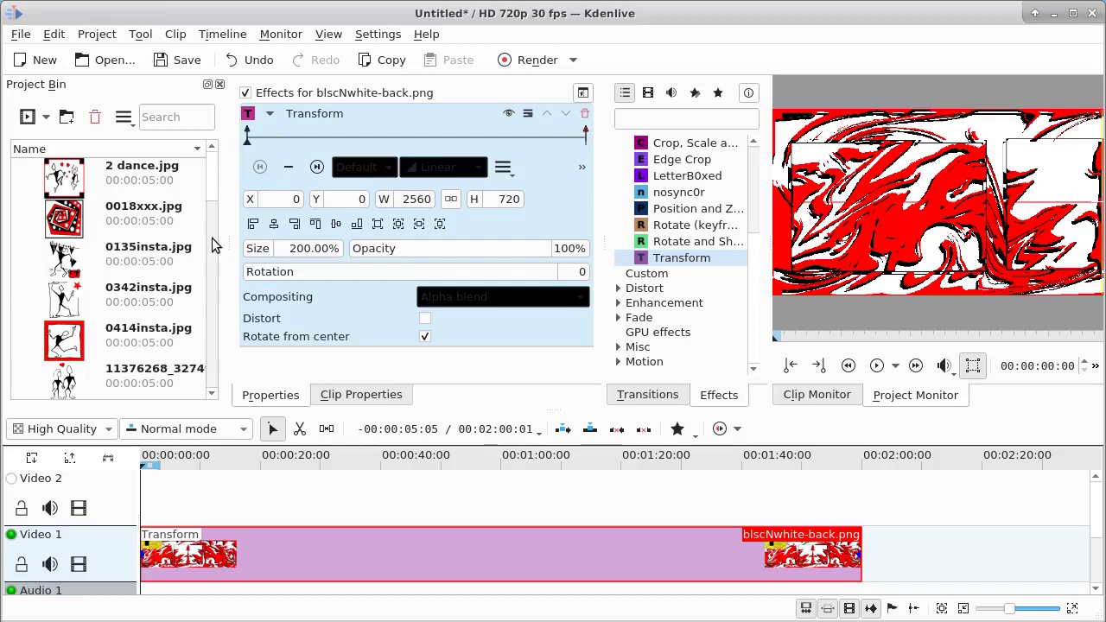
Step: Drag book_base.jpg from the Project Bin onto Video 2 at 00:00:00
drag(216, 188, 216, 223)
click(67, 307)
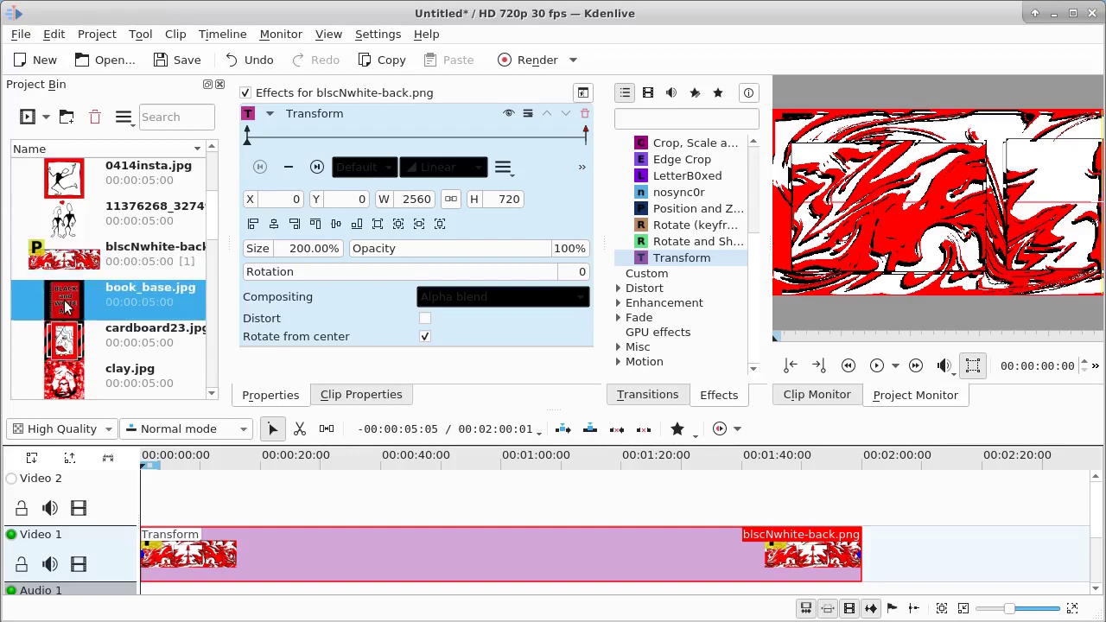
drag(66, 307, 146, 491)
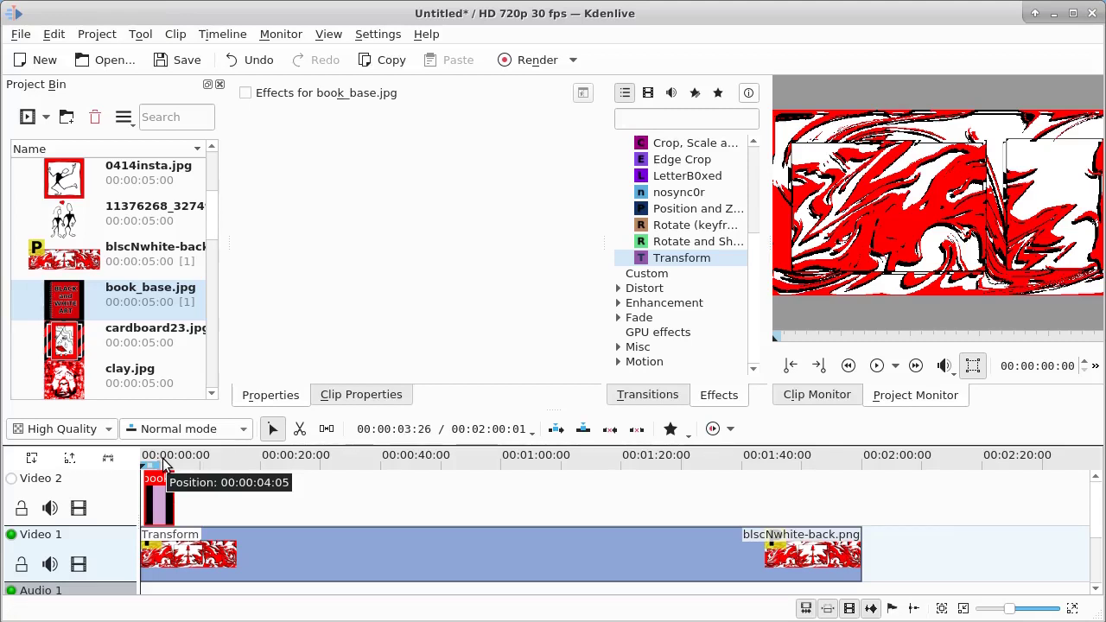
Step: Add a Transform to book_base.jpg fading opacity from 0% at the start to 100% at one second
double_click(642, 260)
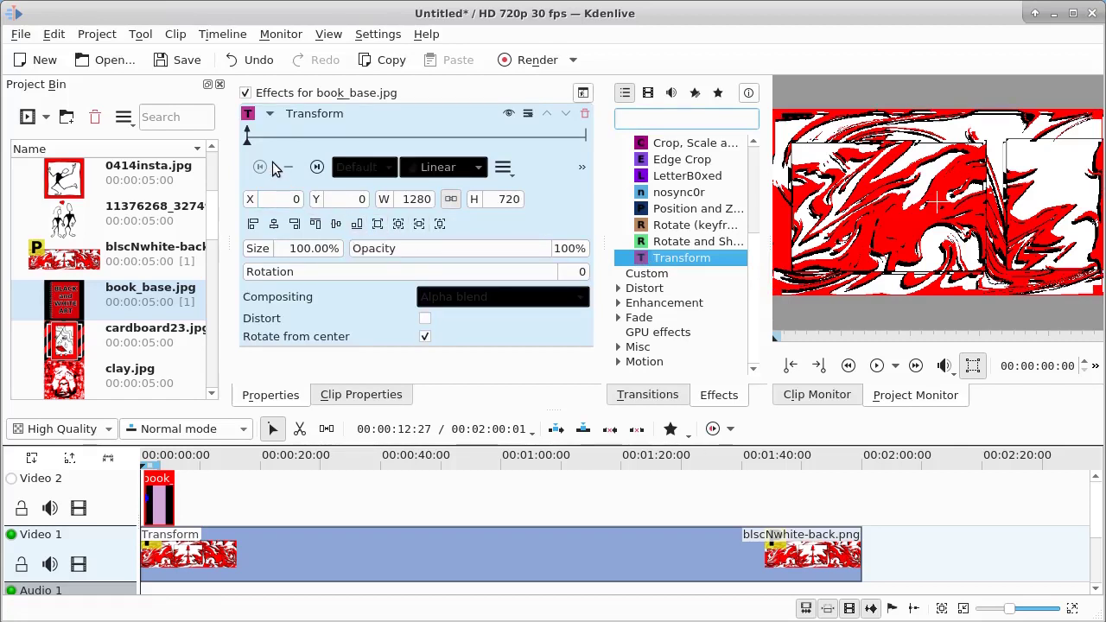
click(559, 248)
drag(559, 248, 593, 255)
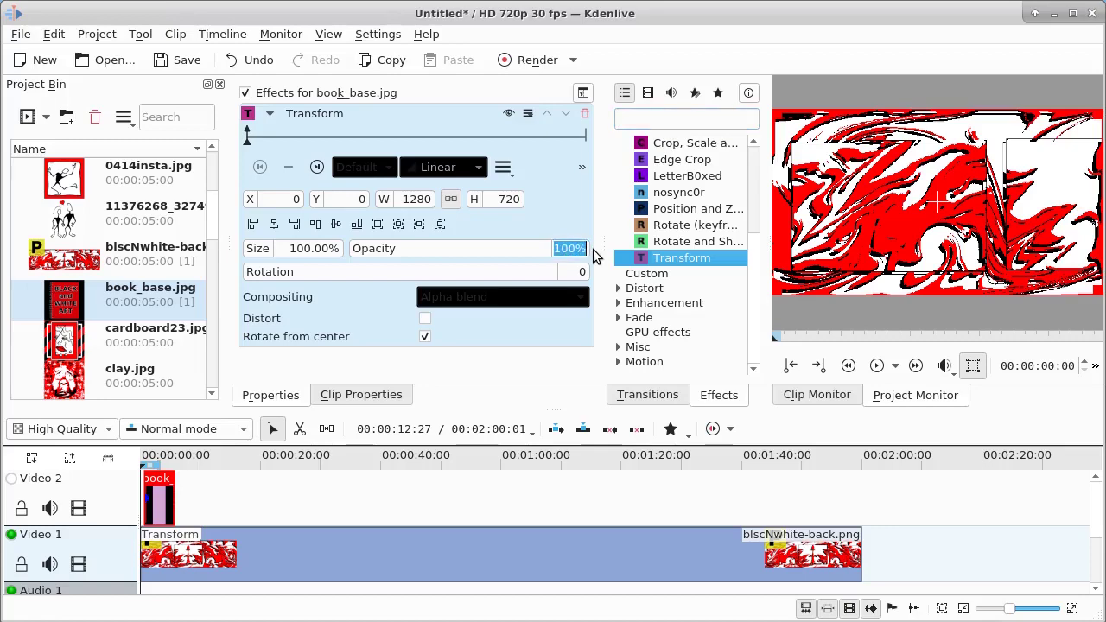
text(0)
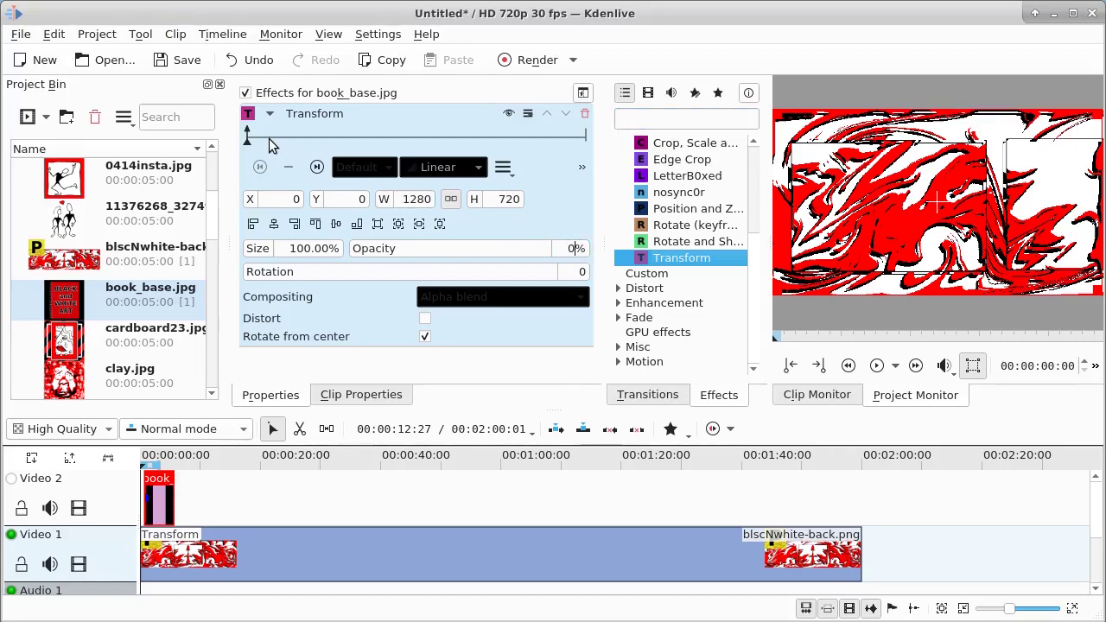
click(268, 139)
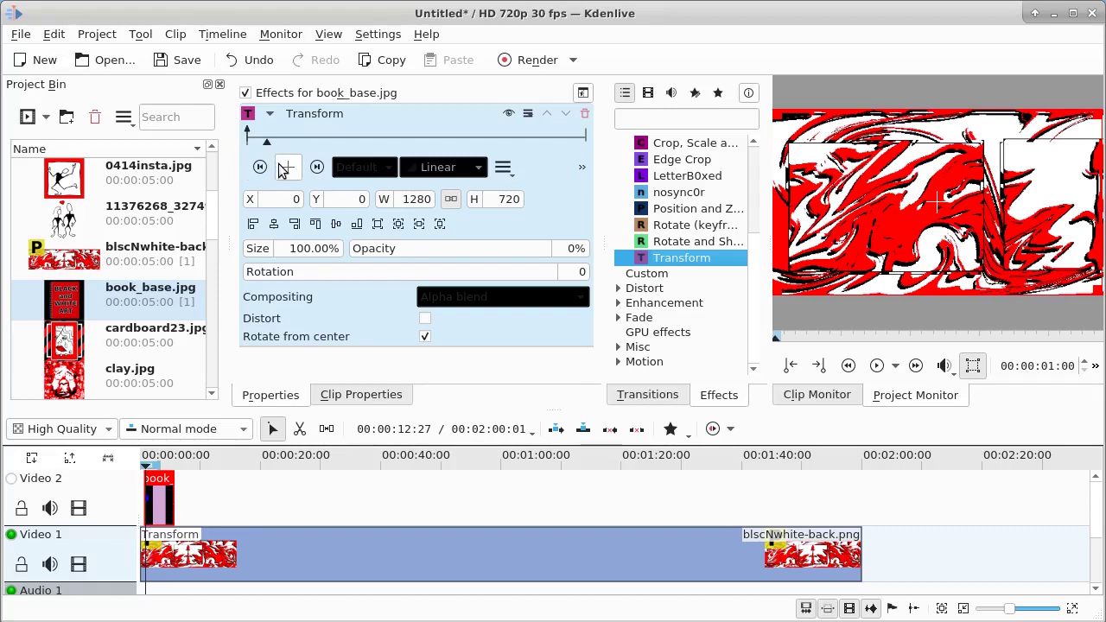
click(285, 168)
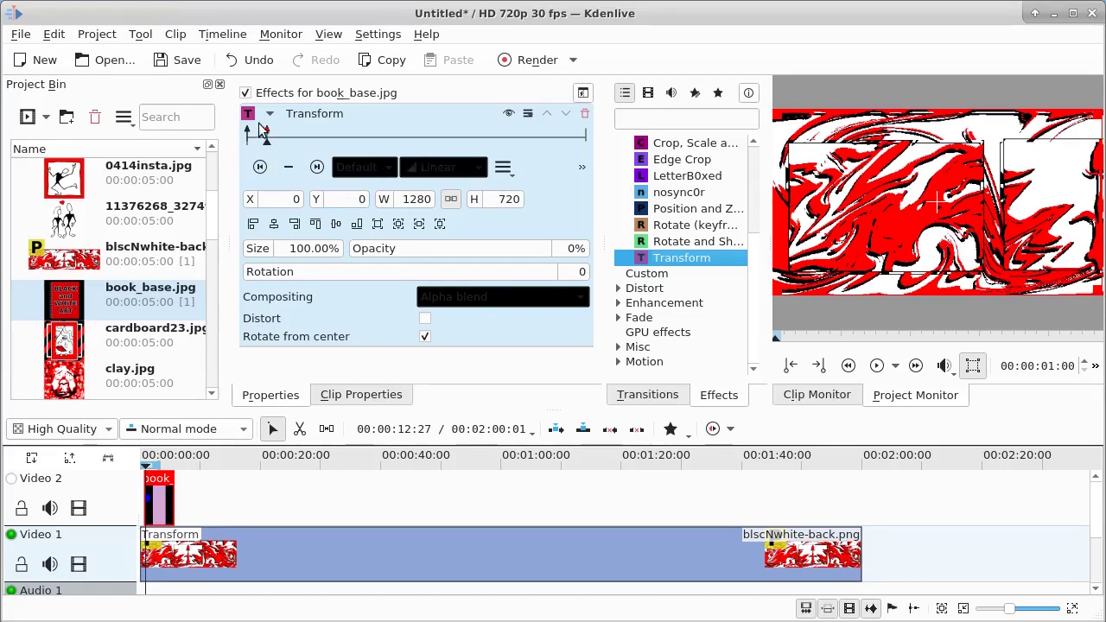
double_click(576, 248)
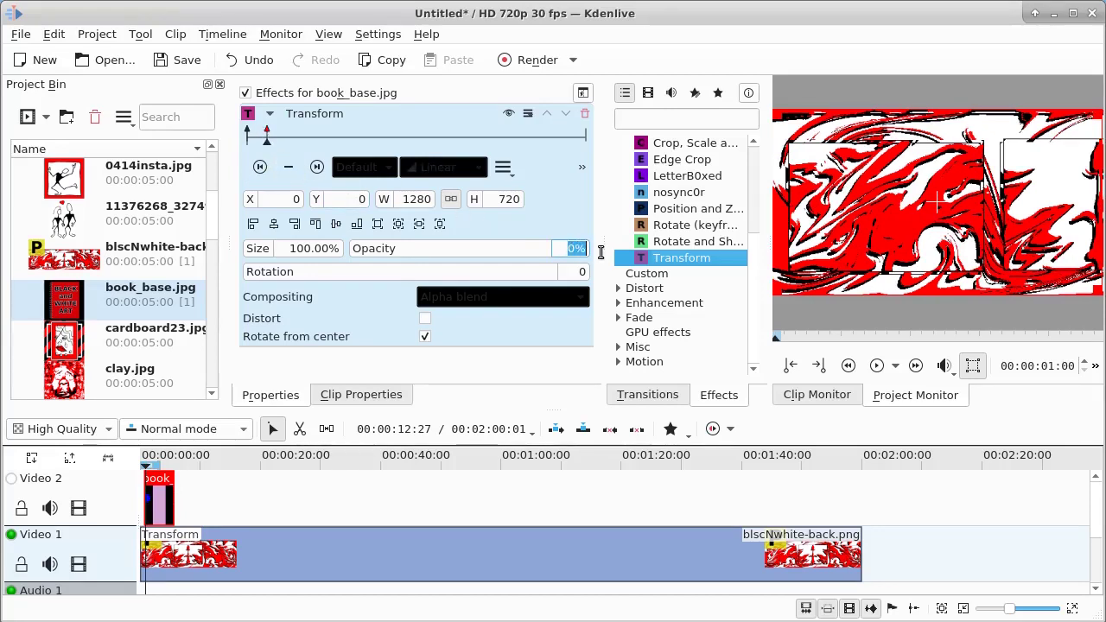
text(100)
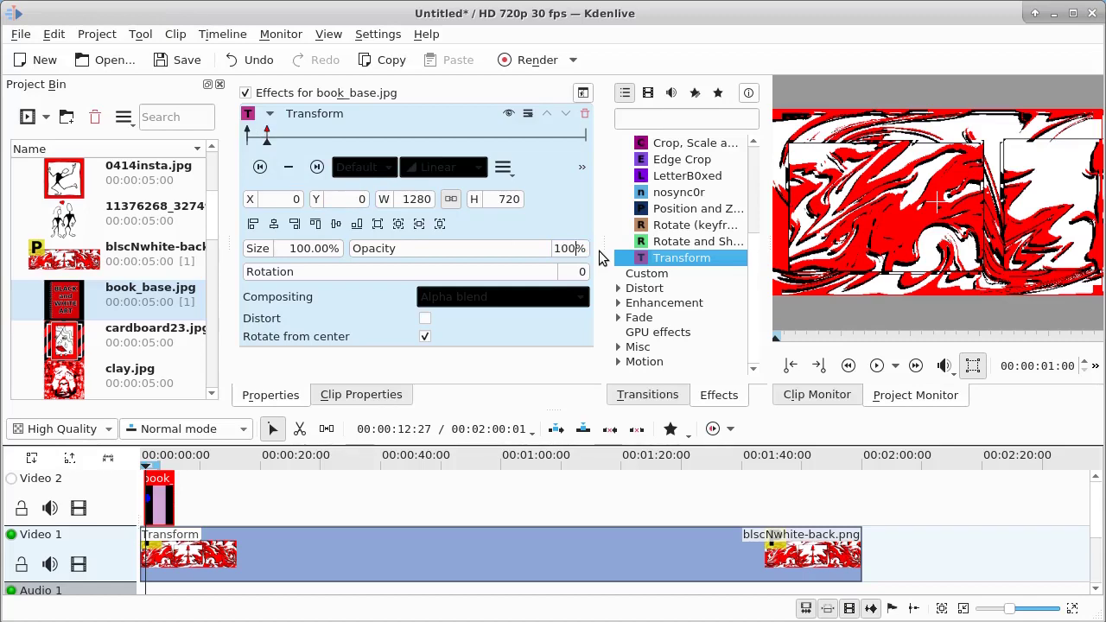
Step: Add Transform keyframes near the end of book_base.jpg and at its last frame
click(558, 139)
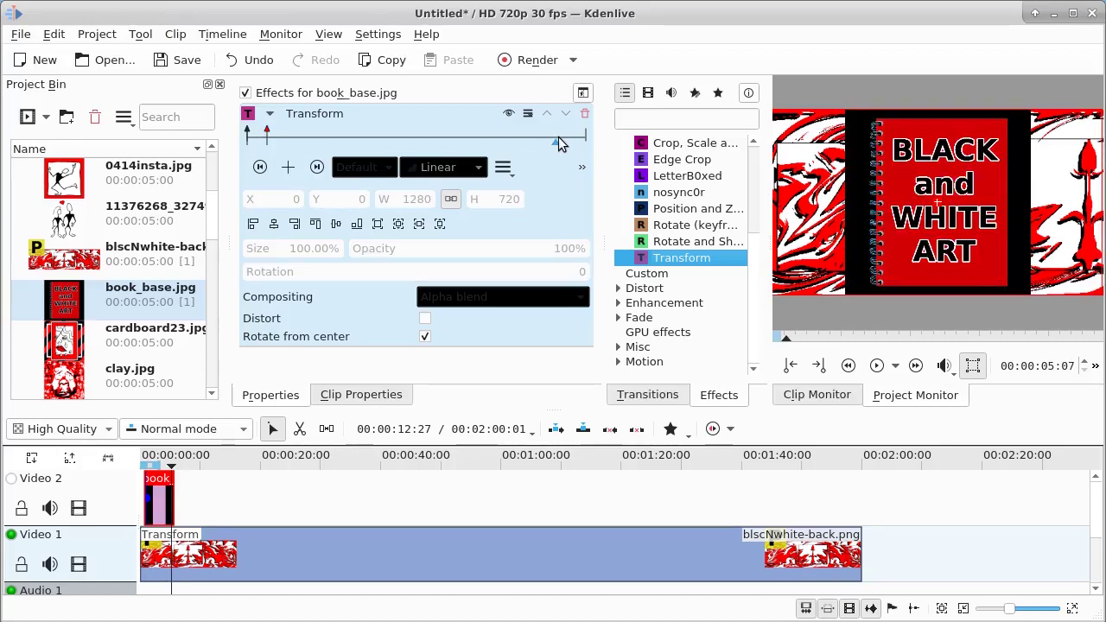
click(560, 139)
click(288, 168)
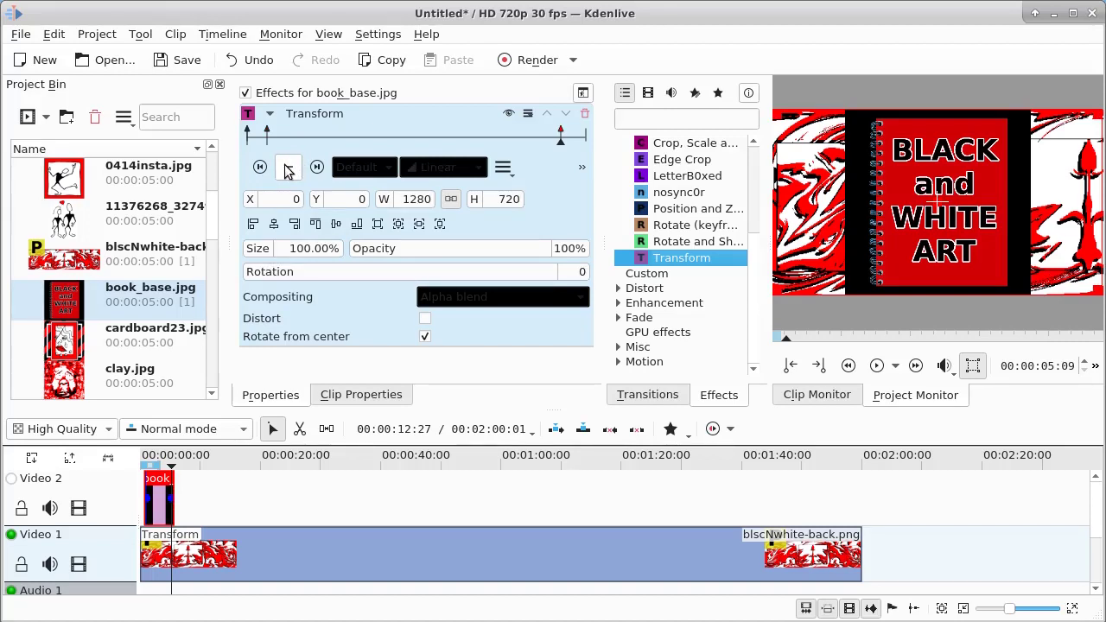
click(318, 168)
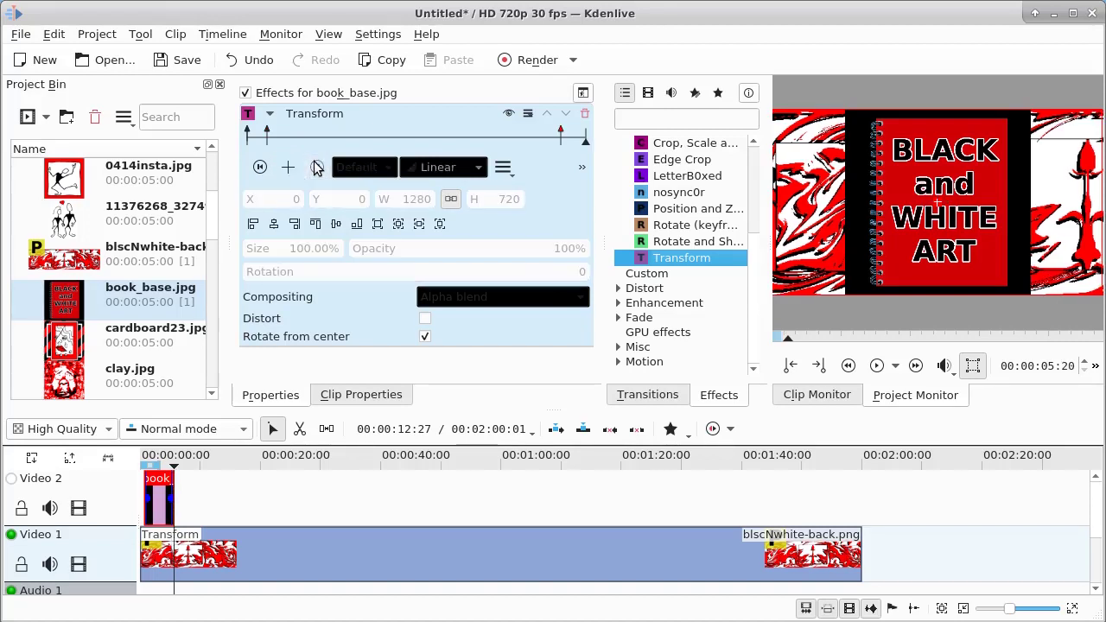
click(288, 167)
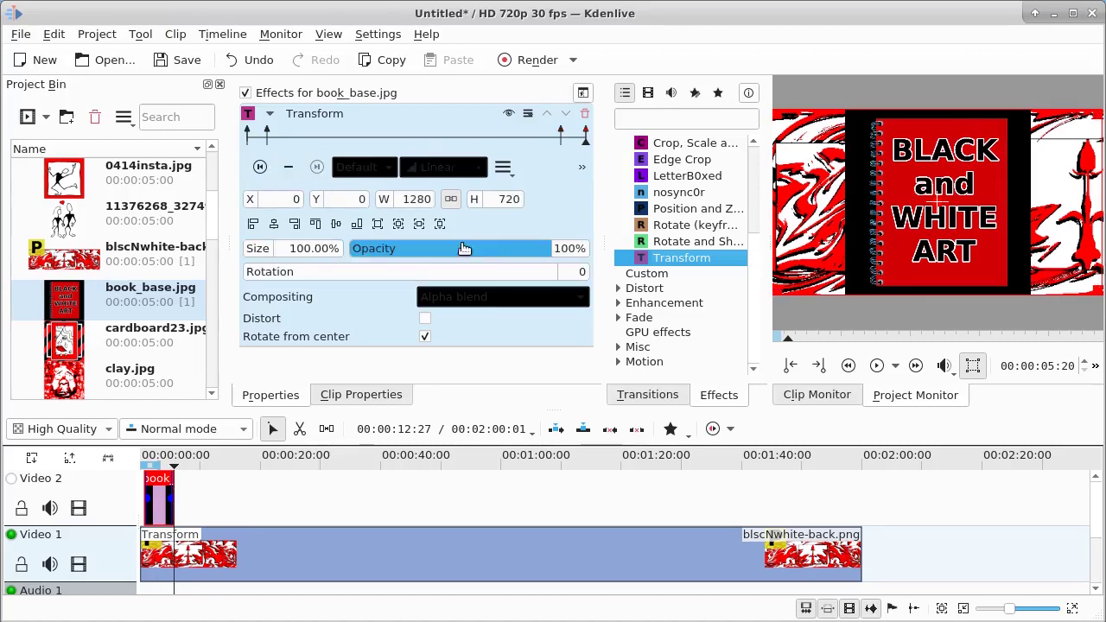
Step: Set the final Transform keyframe's opacity to 0%
drag(555, 249, 591, 259)
text(0)
key(Return)
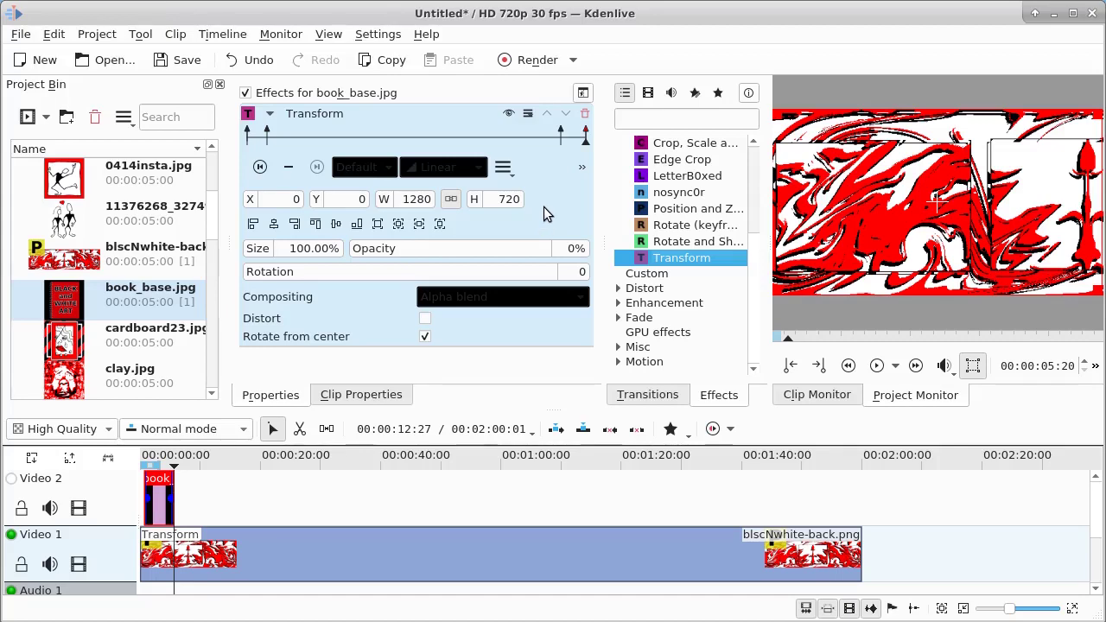
Step: Play the book fade from the timeline start, then step back to the previous keyframe
click(163, 480)
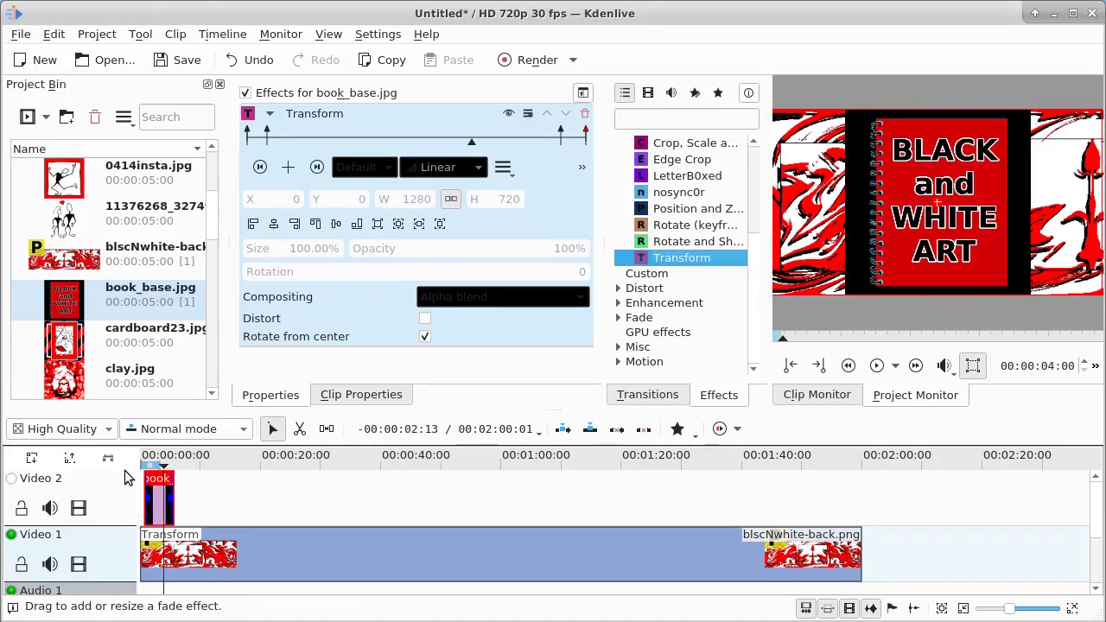
key(Home)
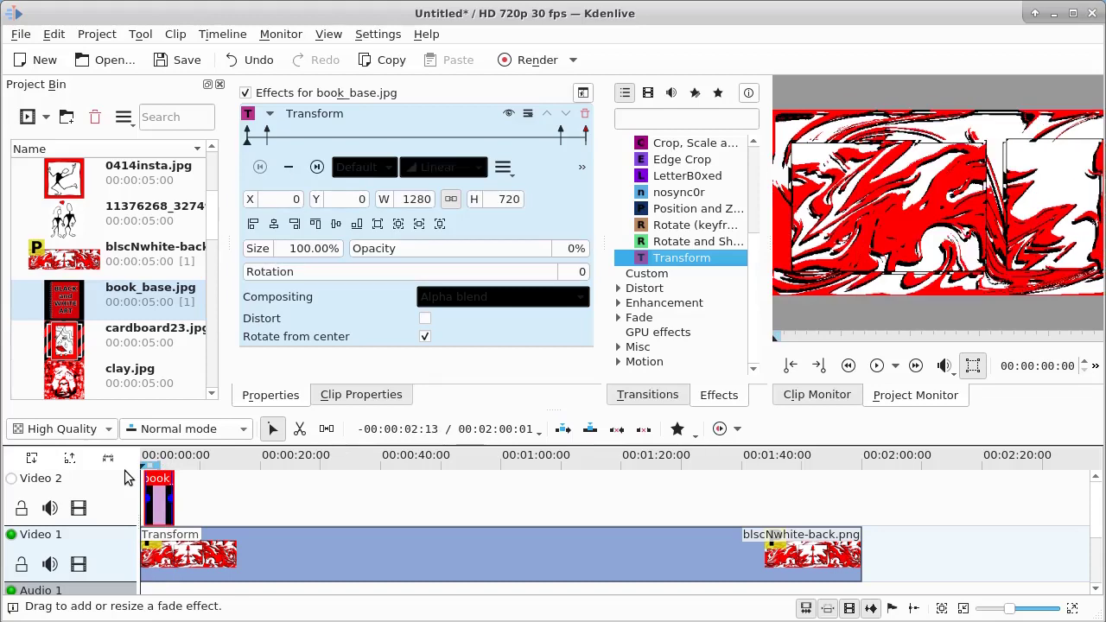
click(878, 367)
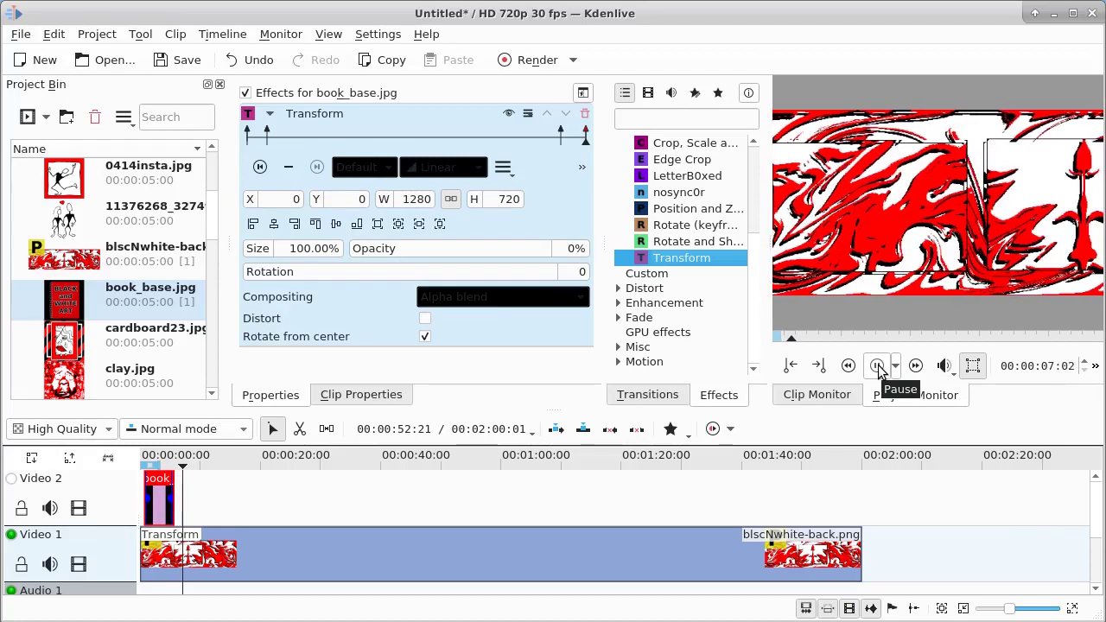
click(877, 366)
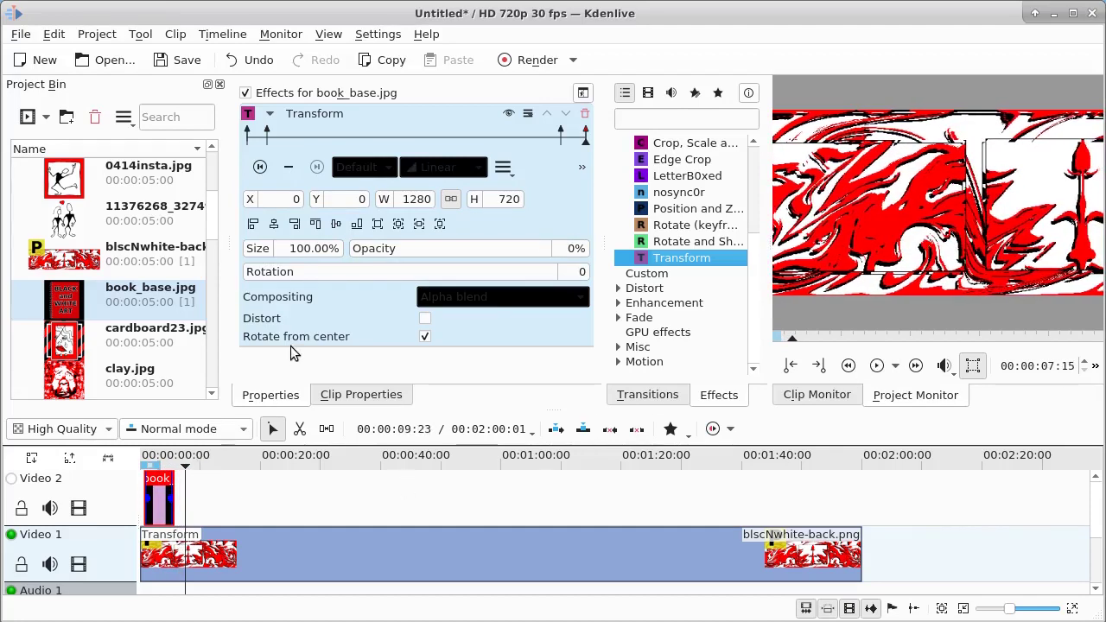
click(259, 167)
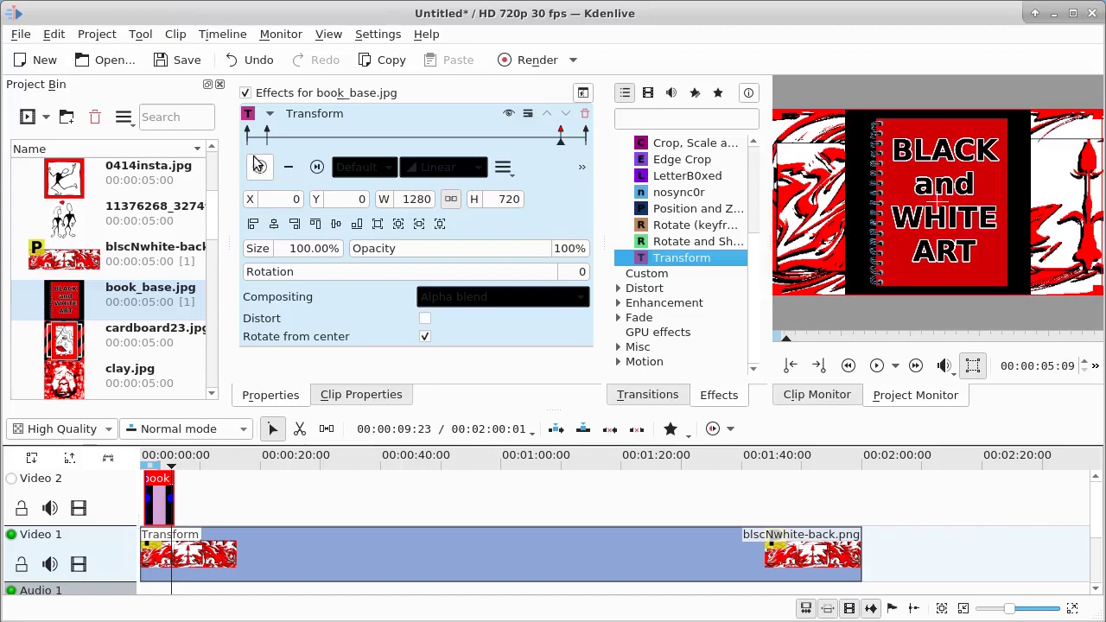
Step: At the opening keyframe, shrink book_base.jpg to about 90.56% and centre it
click(259, 167)
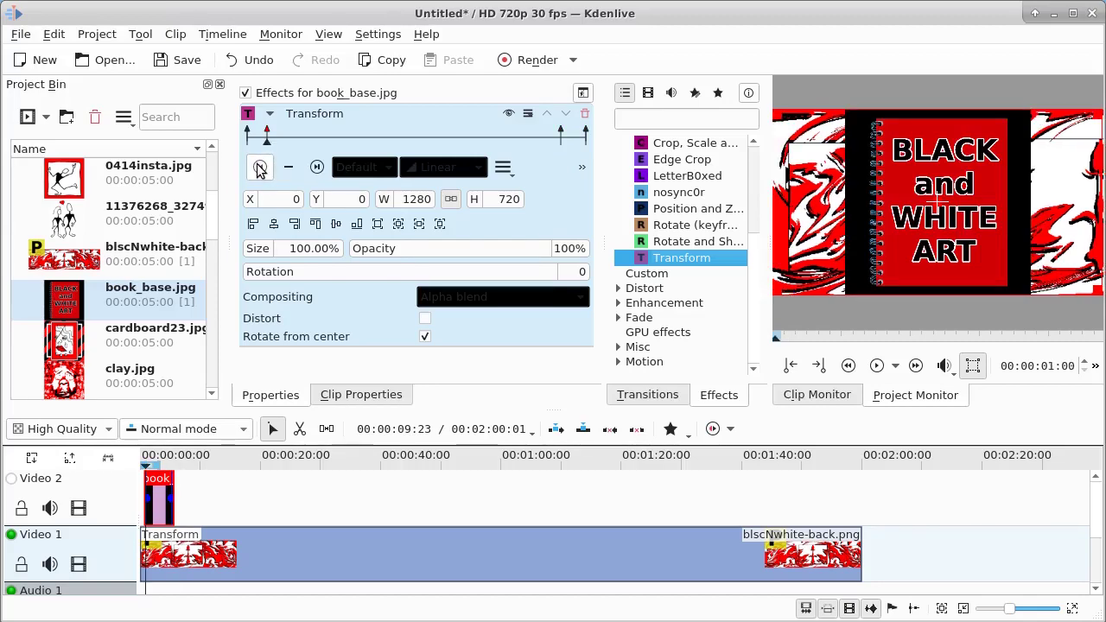
click(259, 167)
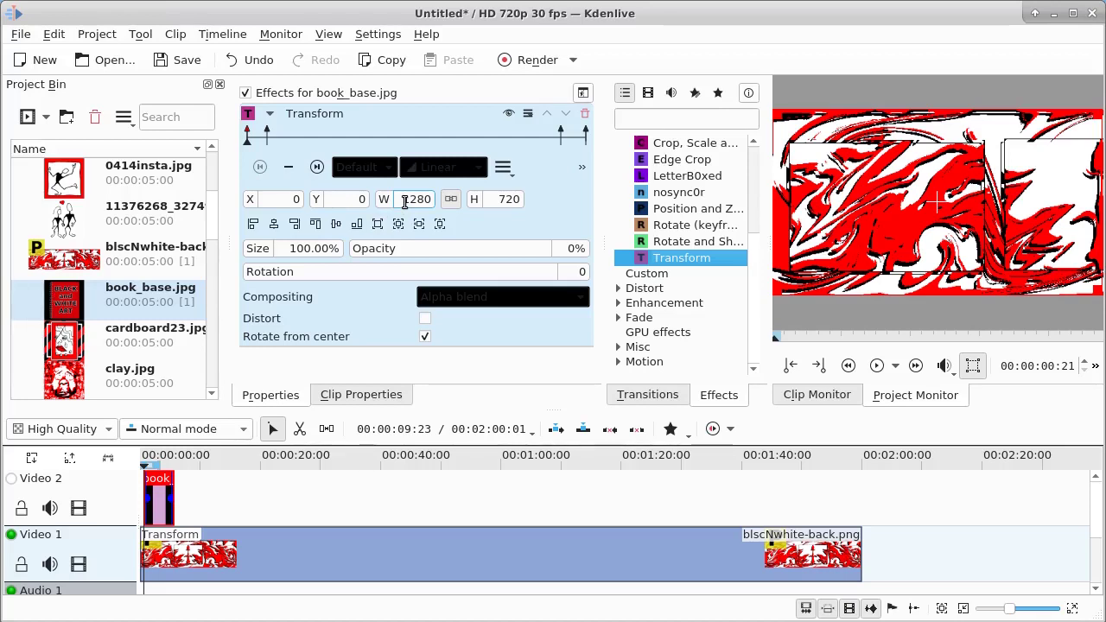
drag(405, 200, 437, 200)
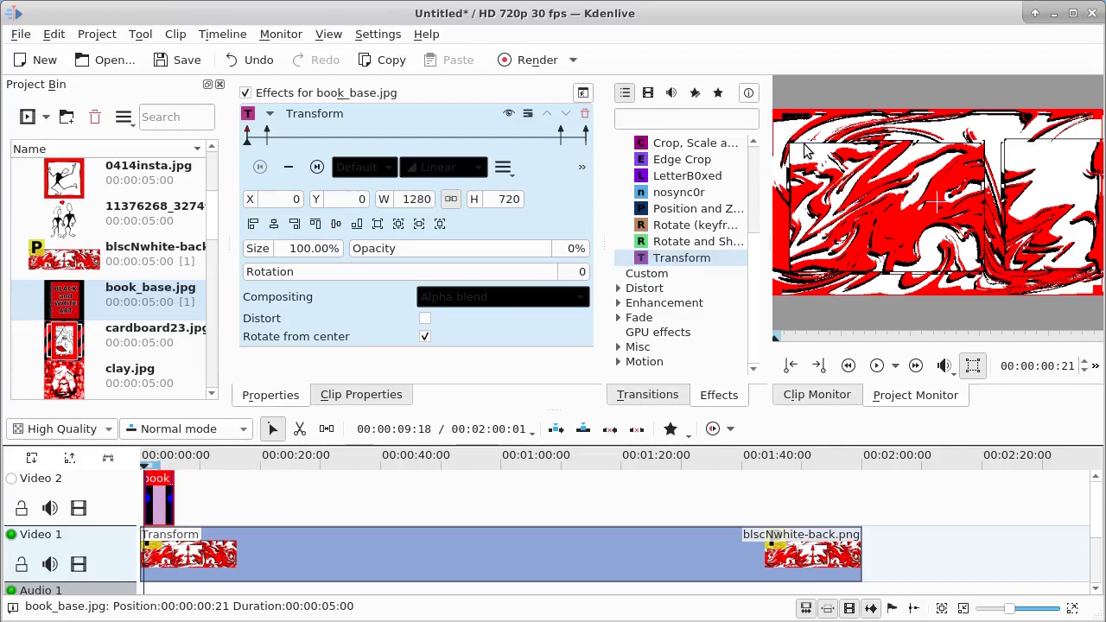
drag(774, 110, 796, 142)
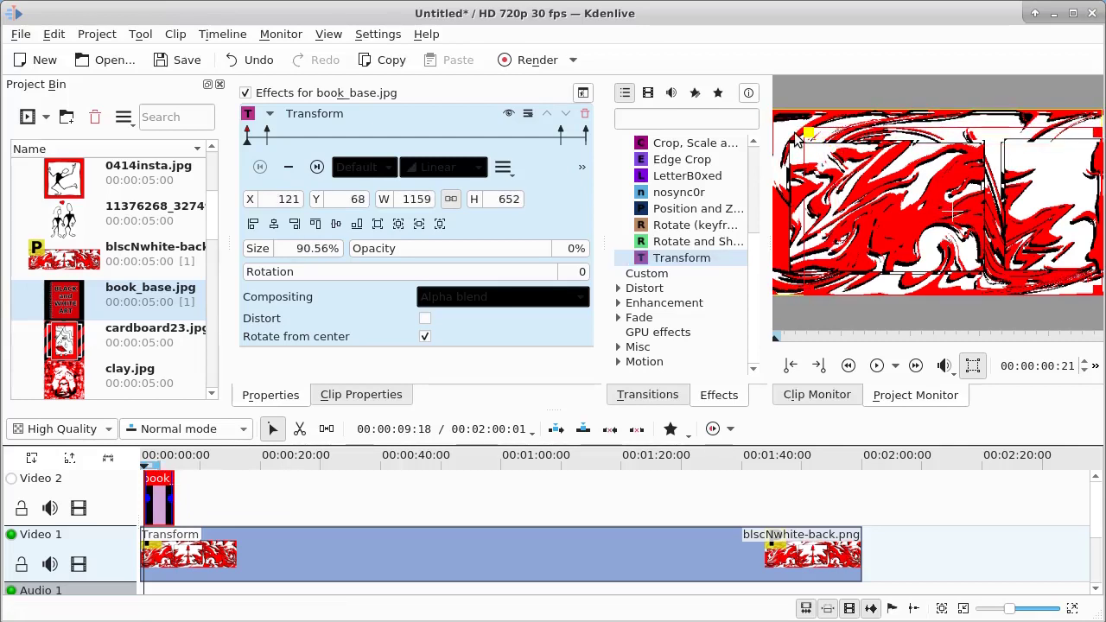
drag(957, 211, 956, 203)
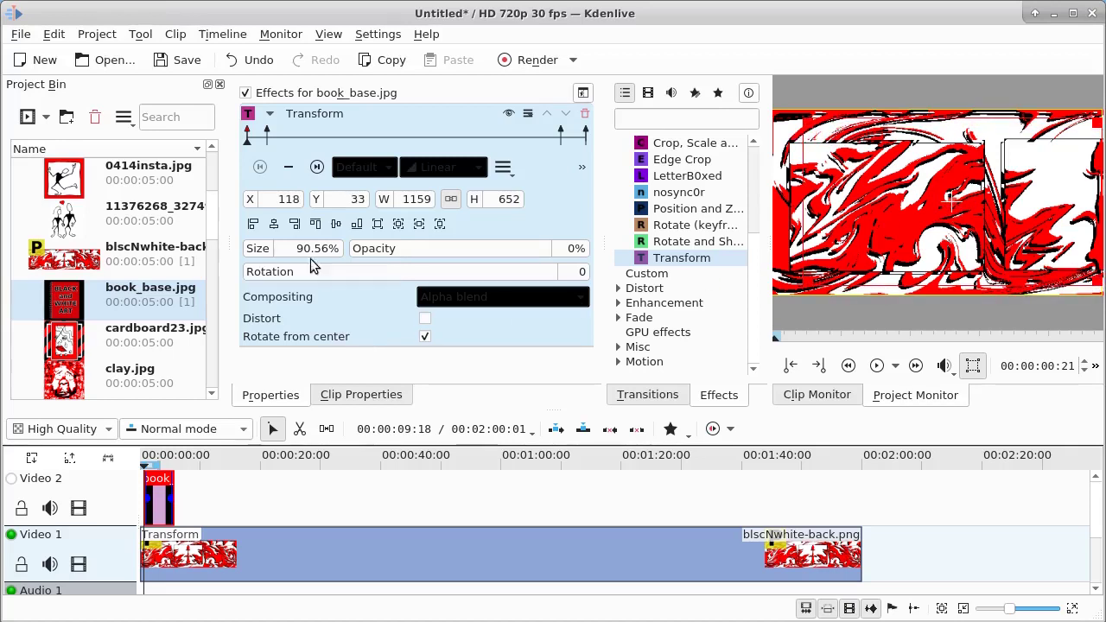
click(274, 224)
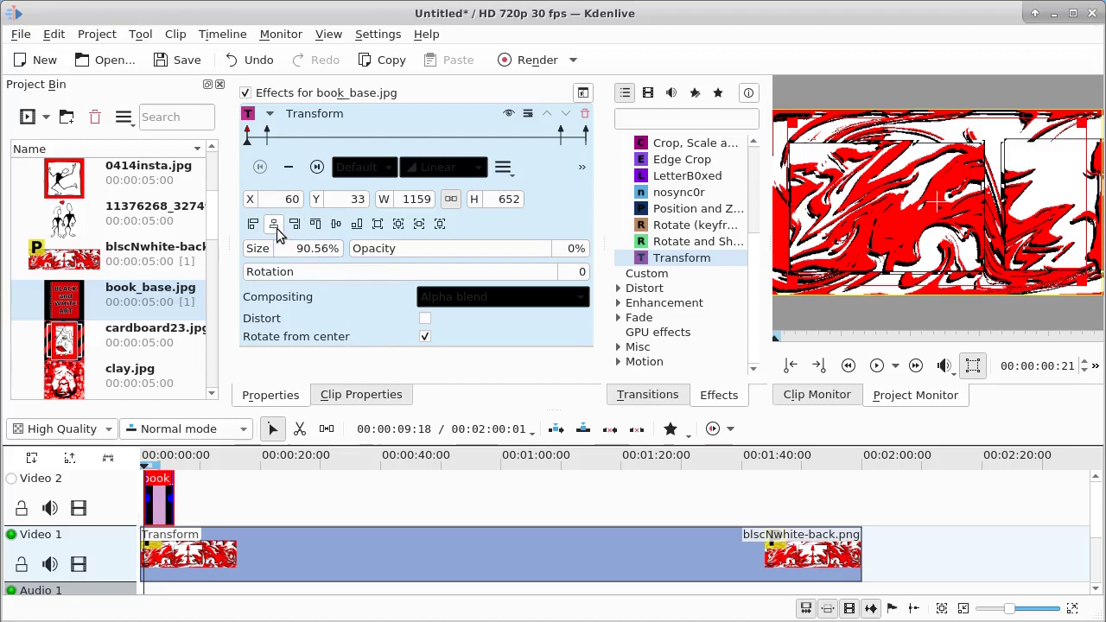
click(336, 226)
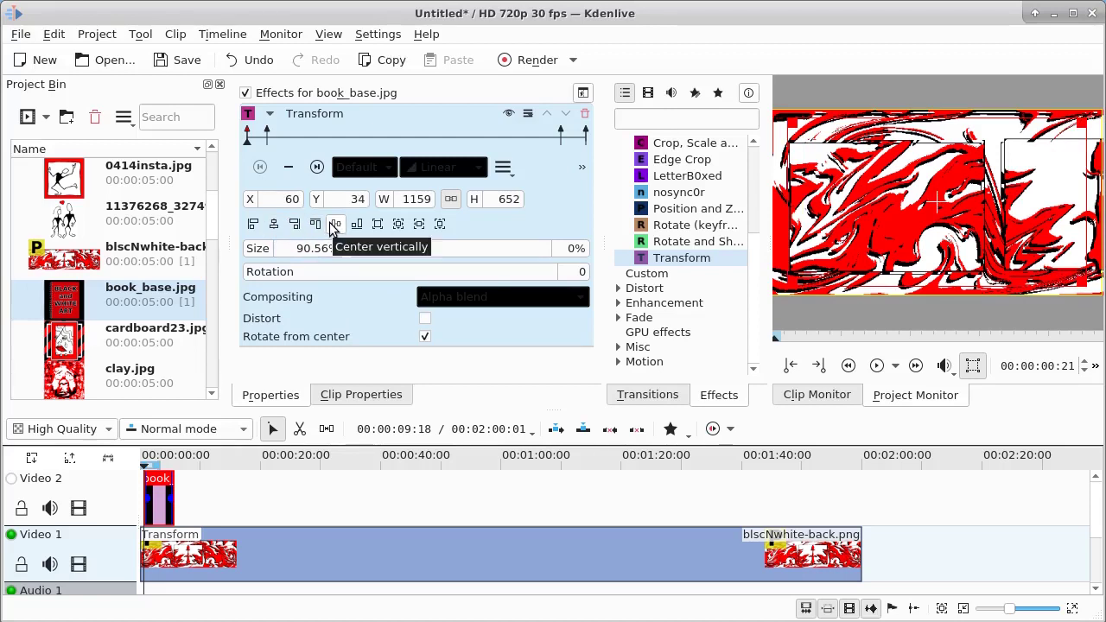
Step: Shrink and centre the book image the same way at the 1-second keyframe
click(317, 167)
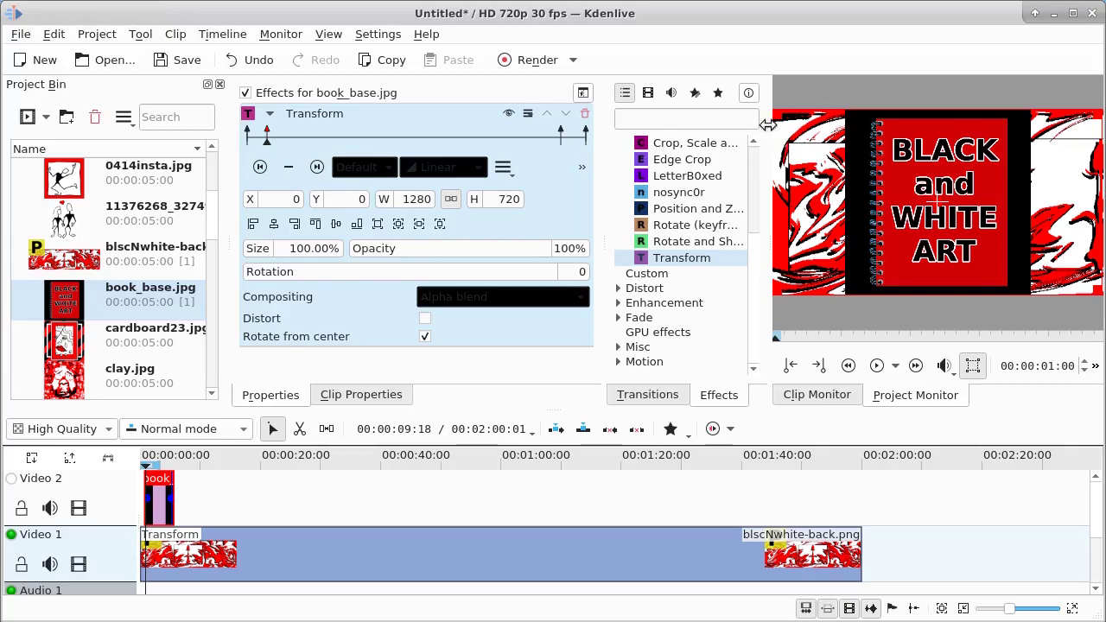
drag(774, 112, 792, 143)
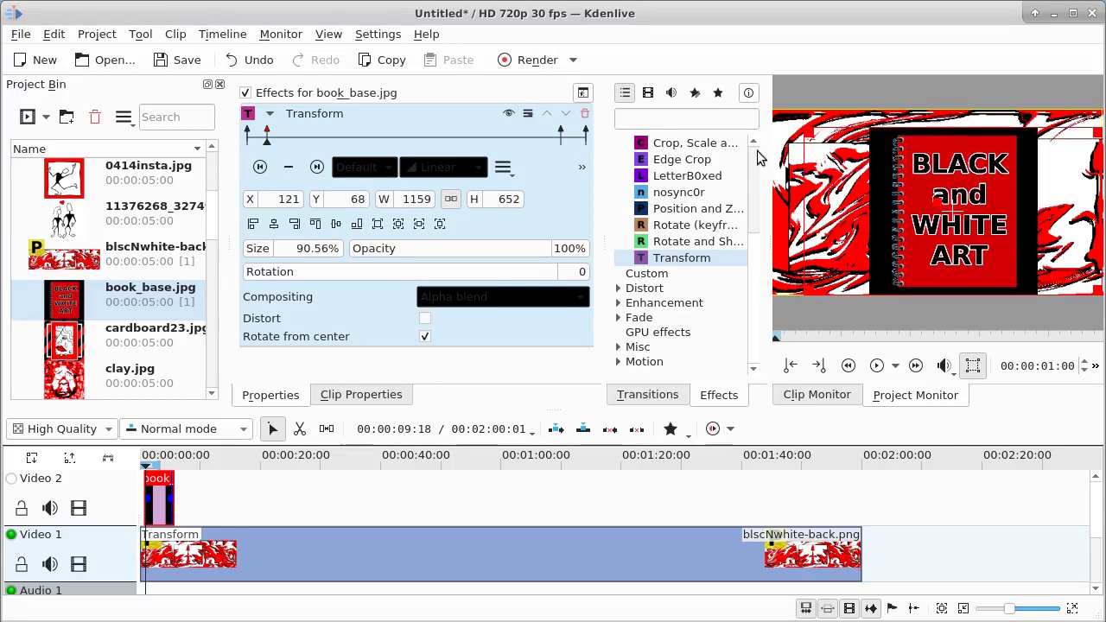
click(275, 224)
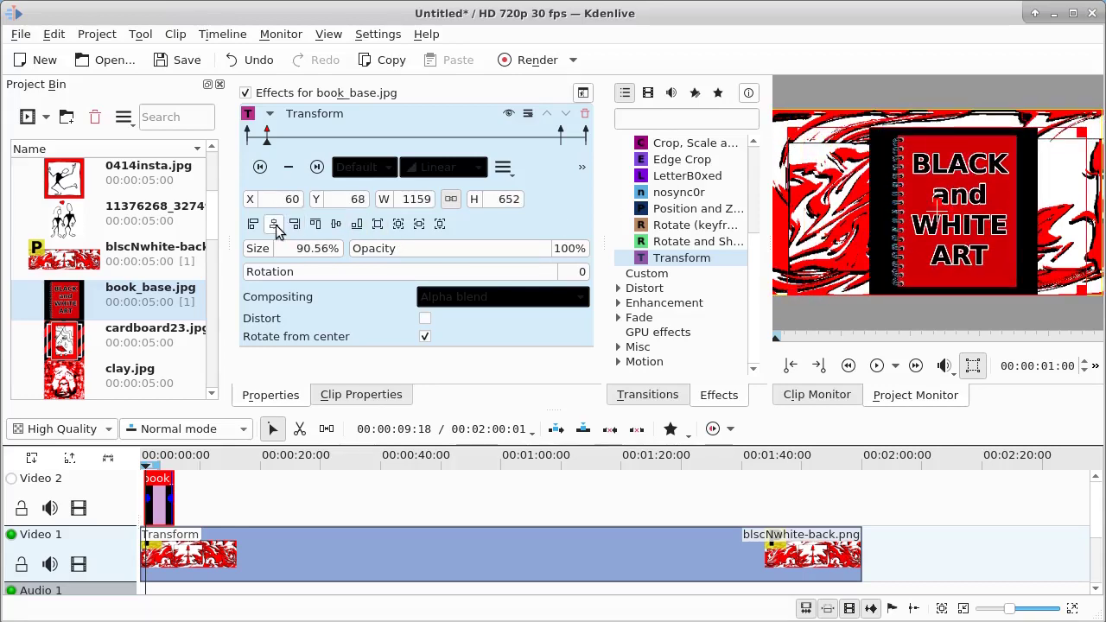
click(337, 225)
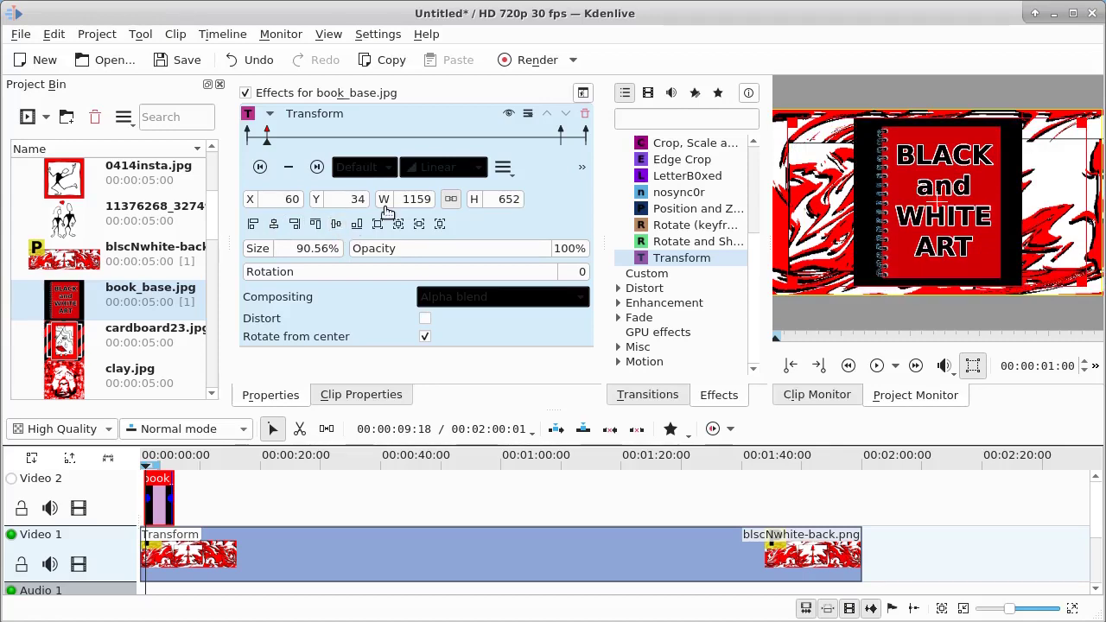
Step: Replace the full-size 05:09 keyframe with a reduced-size keyframe at 05:07
click(318, 168)
click(289, 167)
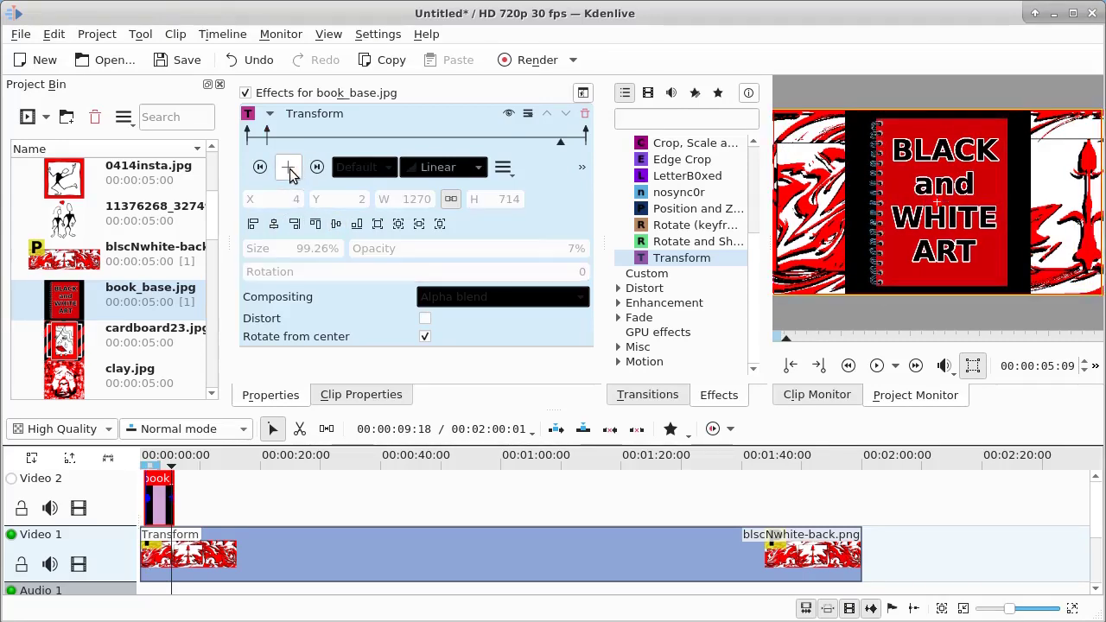
click(317, 168)
click(289, 168)
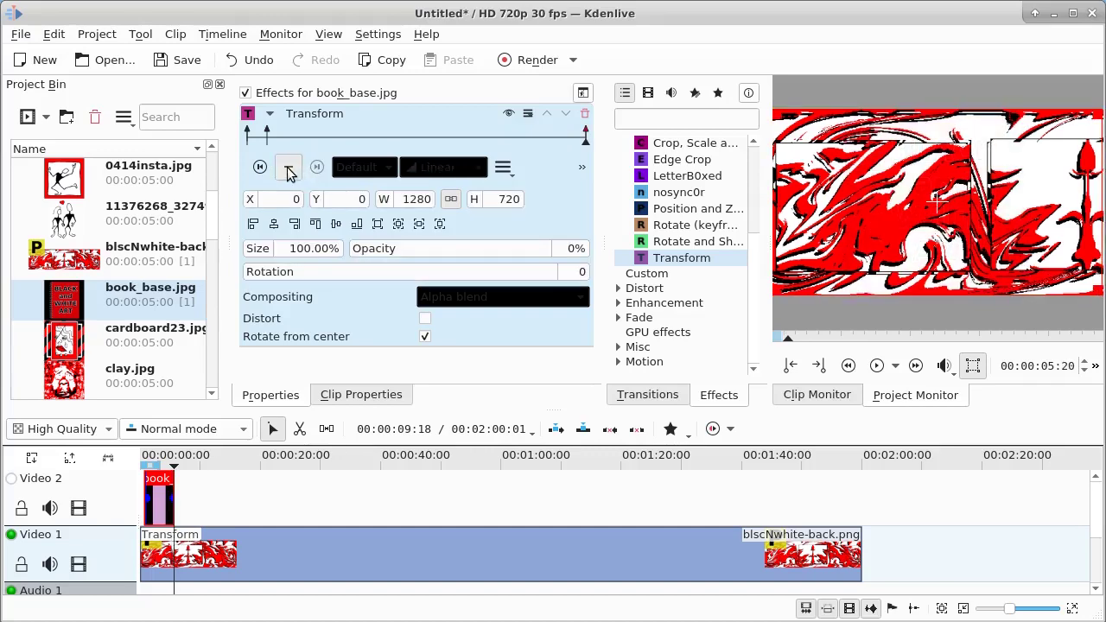
click(553, 138)
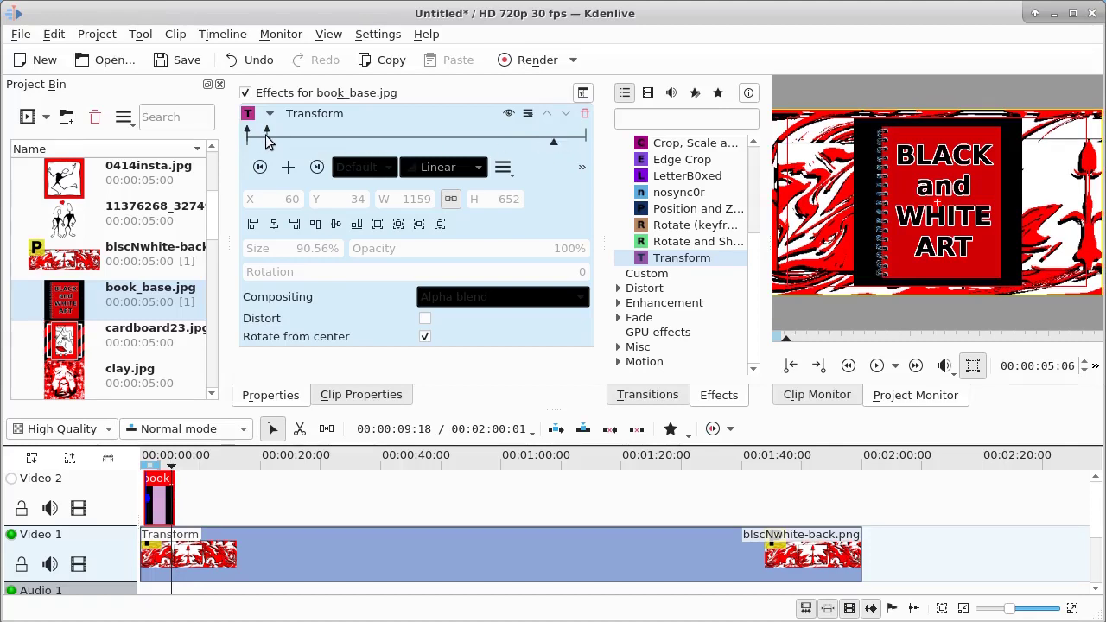
click(554, 139)
click(288, 169)
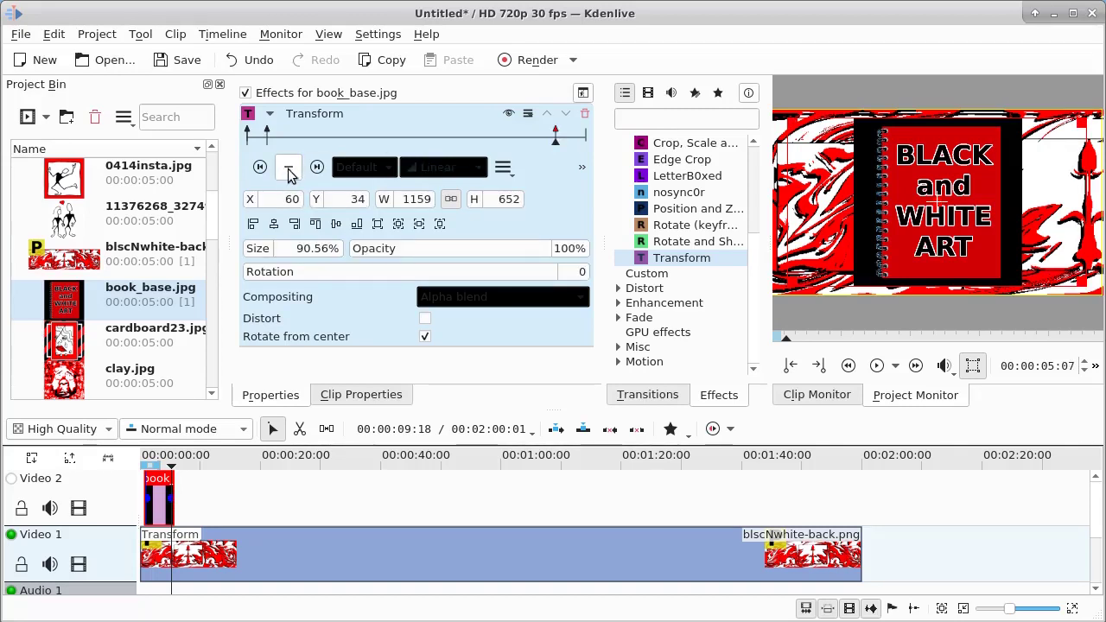
Step: Add an end keyframe on book_base.jpg with 0% opacity
click(316, 167)
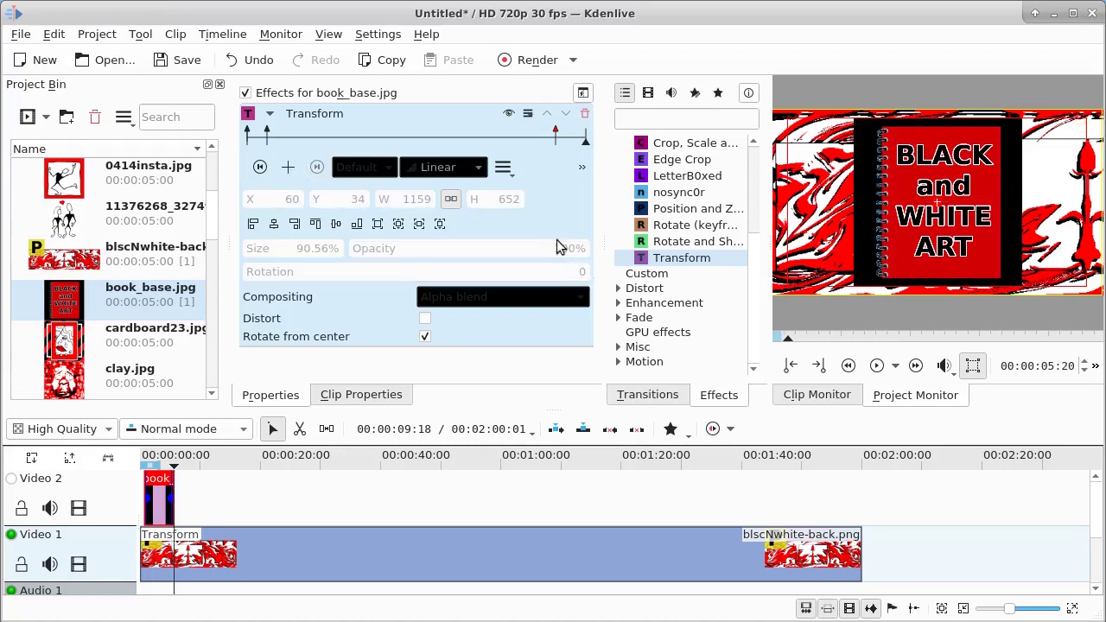
click(289, 167)
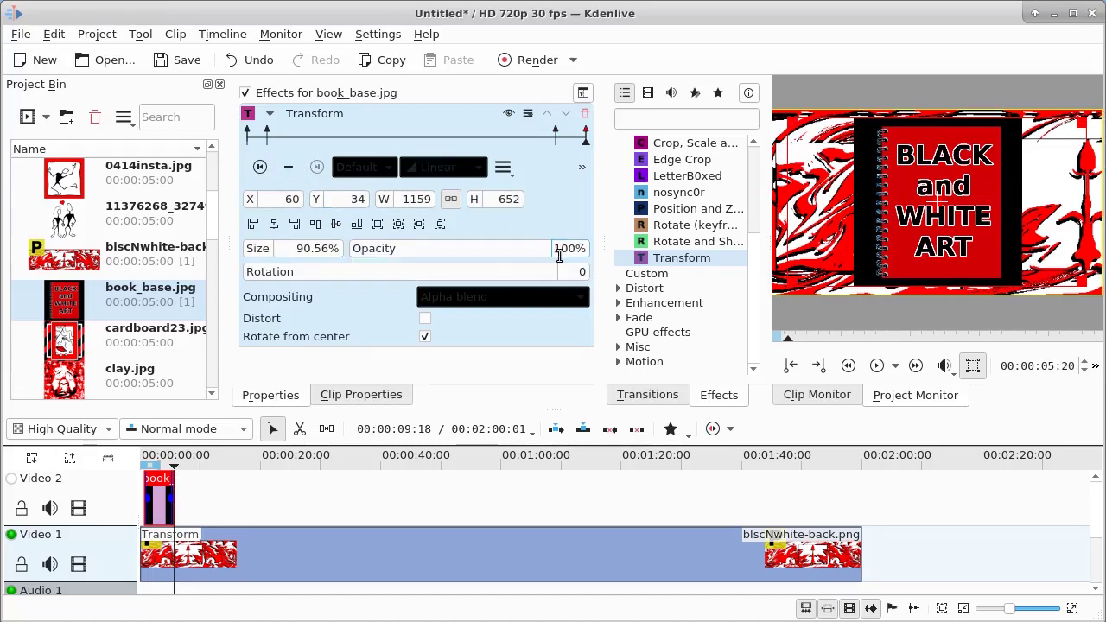
drag(555, 249, 607, 256)
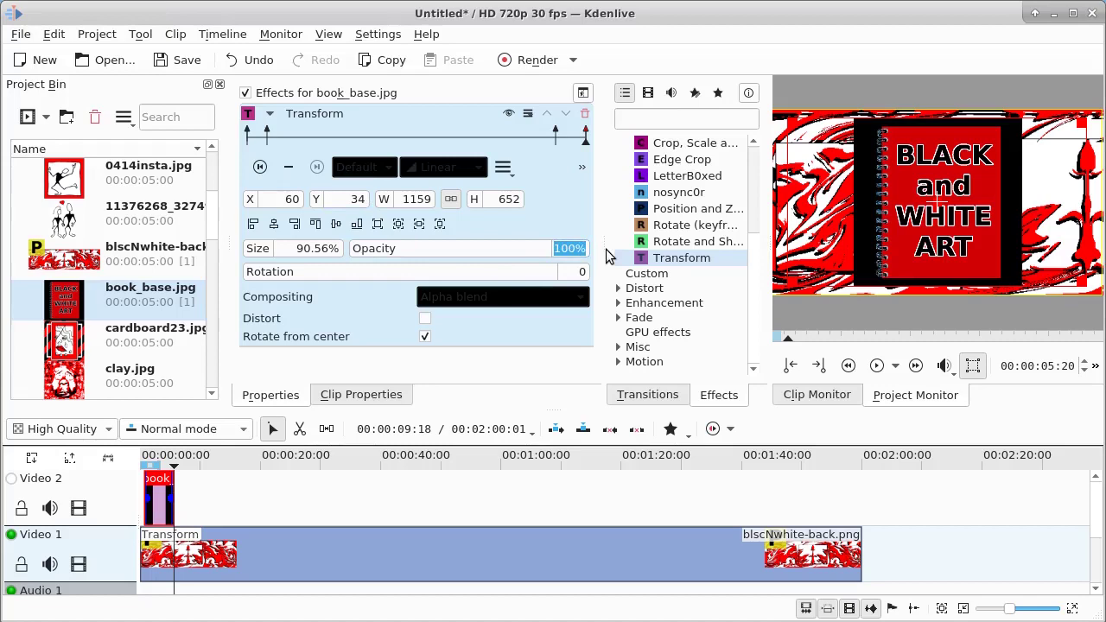
text(0)
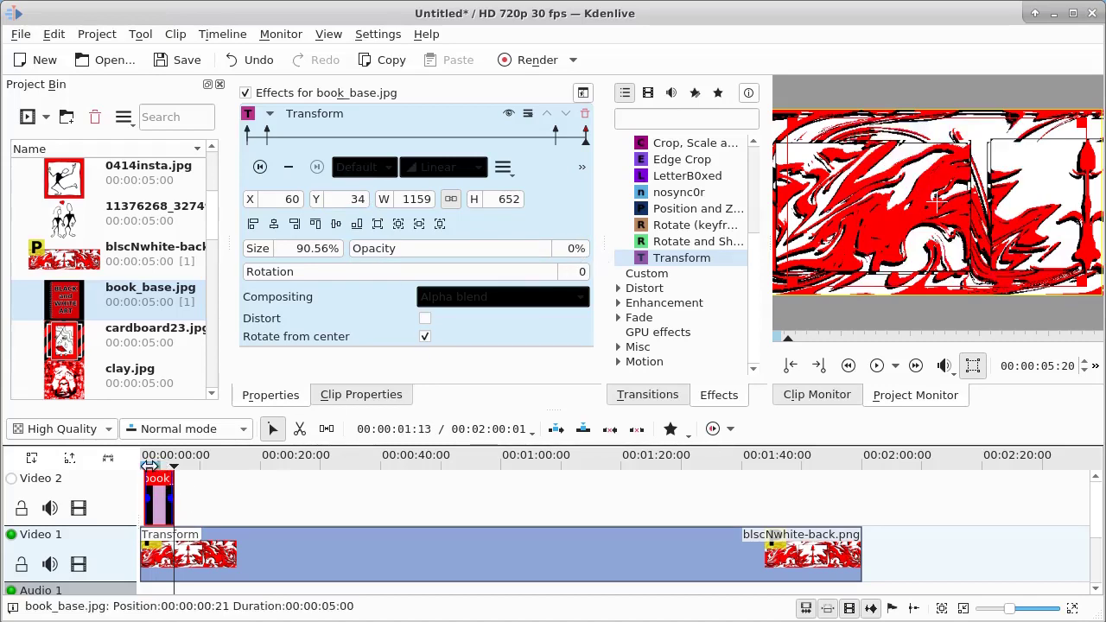
Step: Play the project from the start to check the book fade-out
drag(149, 465, 116, 462)
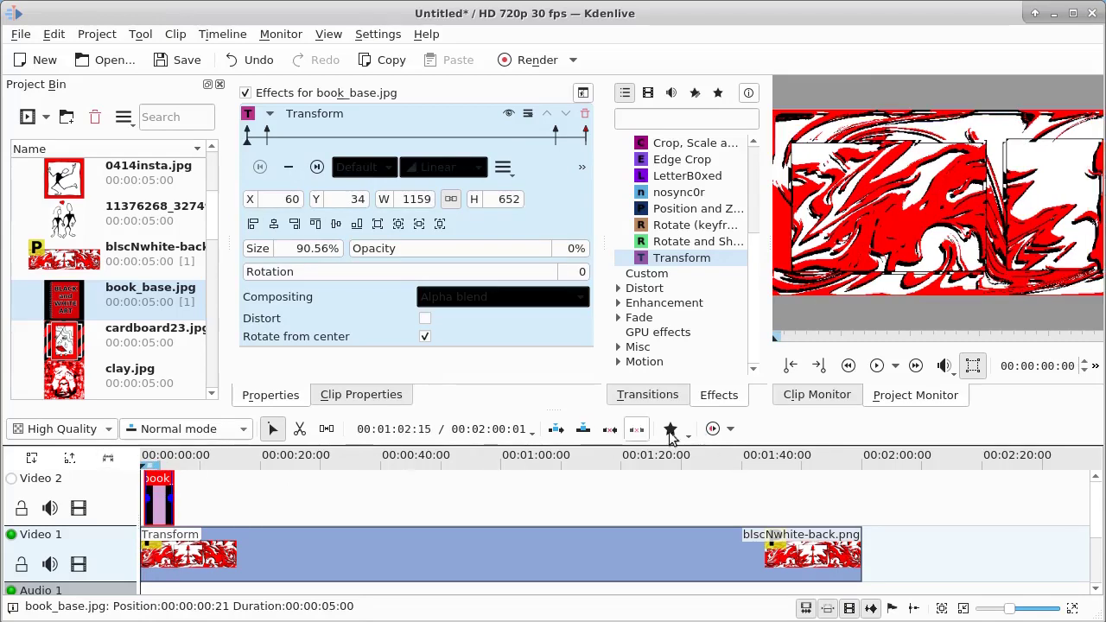
click(876, 366)
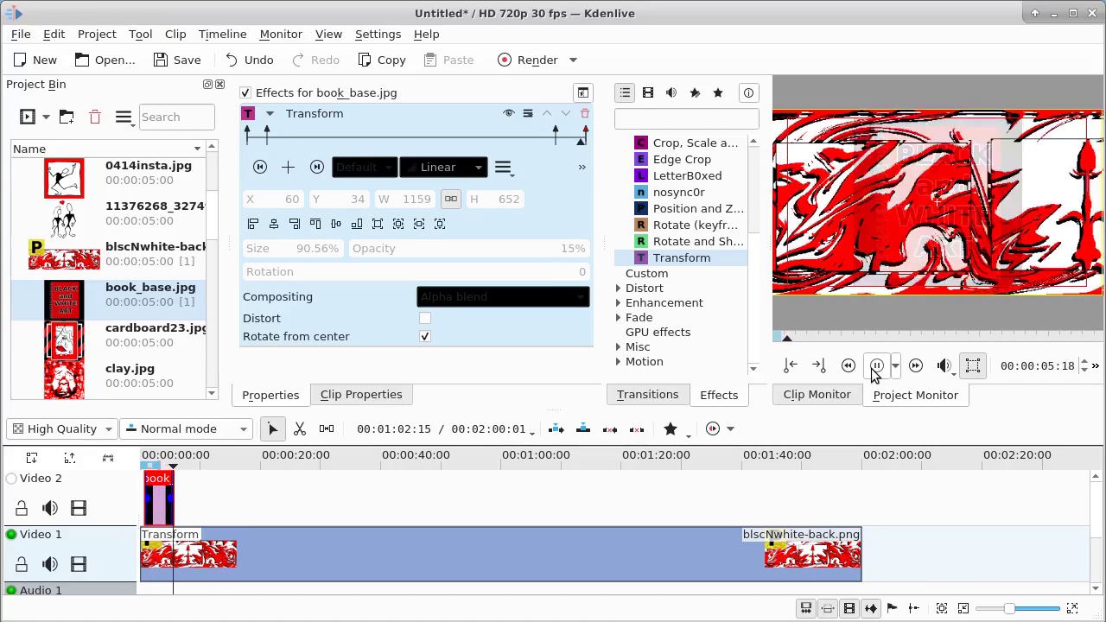
click(875, 366)
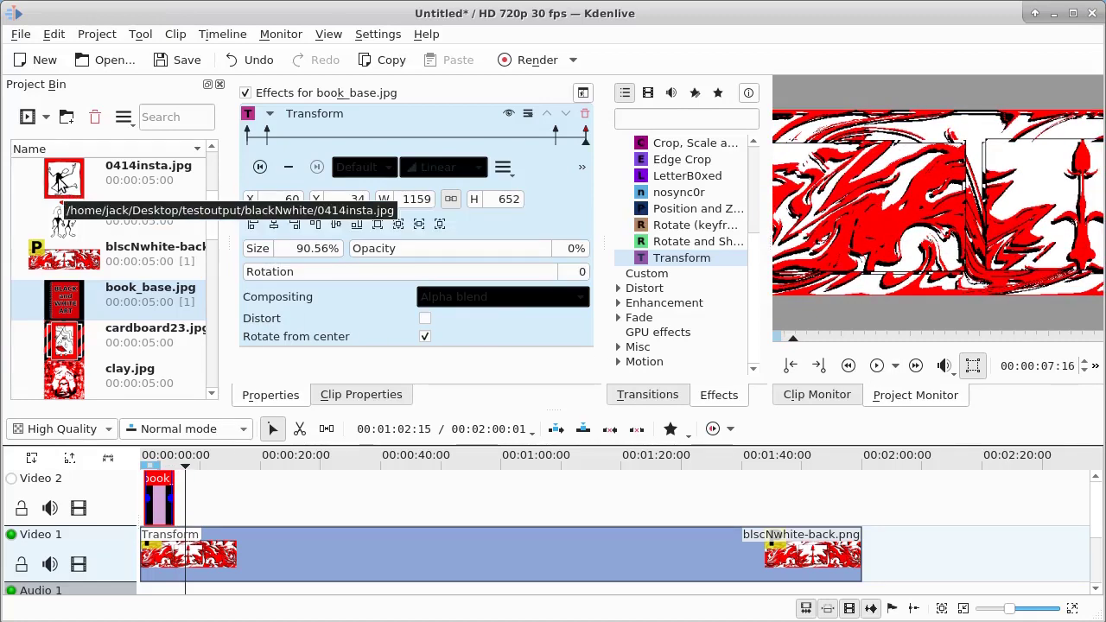
Step: Place 0414insta.jpg on Video 2 after the book clip, shrunk to 93.06% and centred
drag(62, 180, 178, 482)
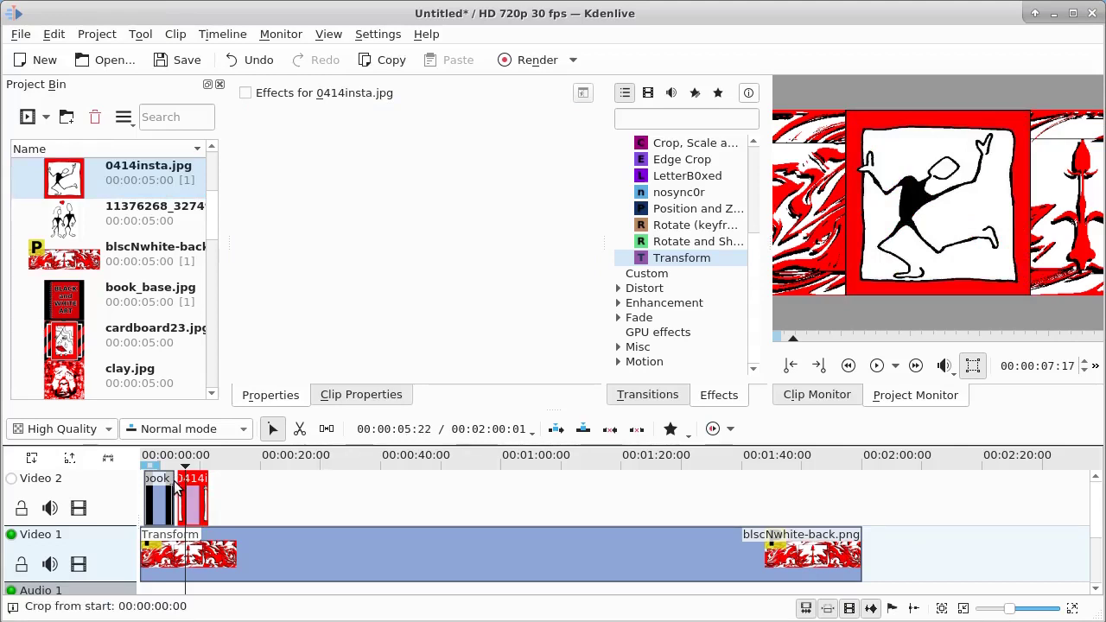
double_click(647, 260)
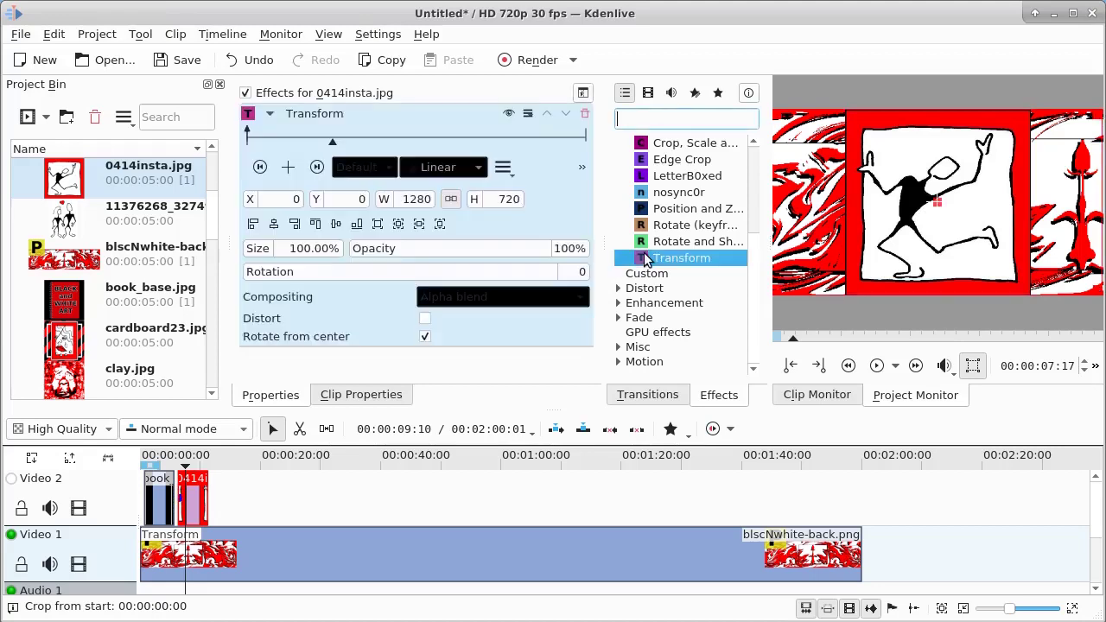
click(261, 169)
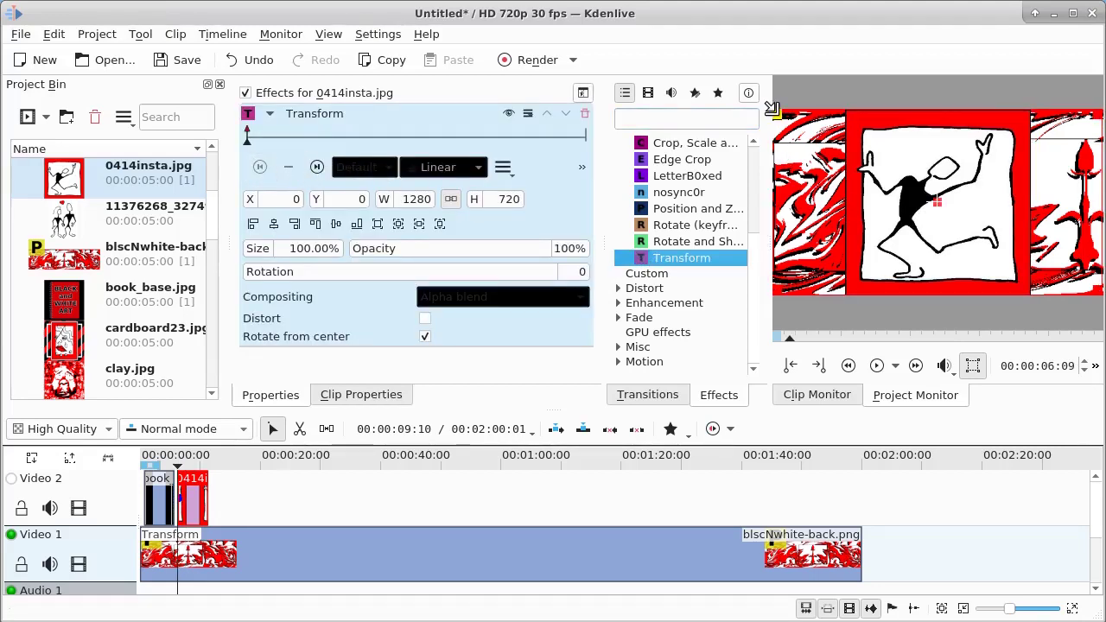
drag(772, 110, 791, 132)
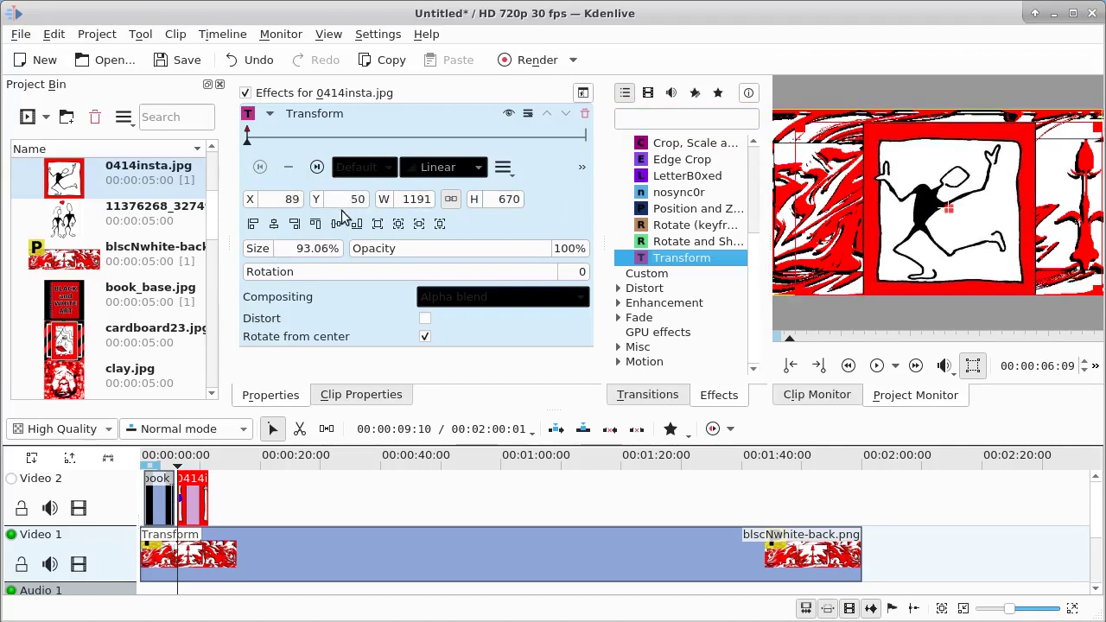
click(274, 224)
click(335, 224)
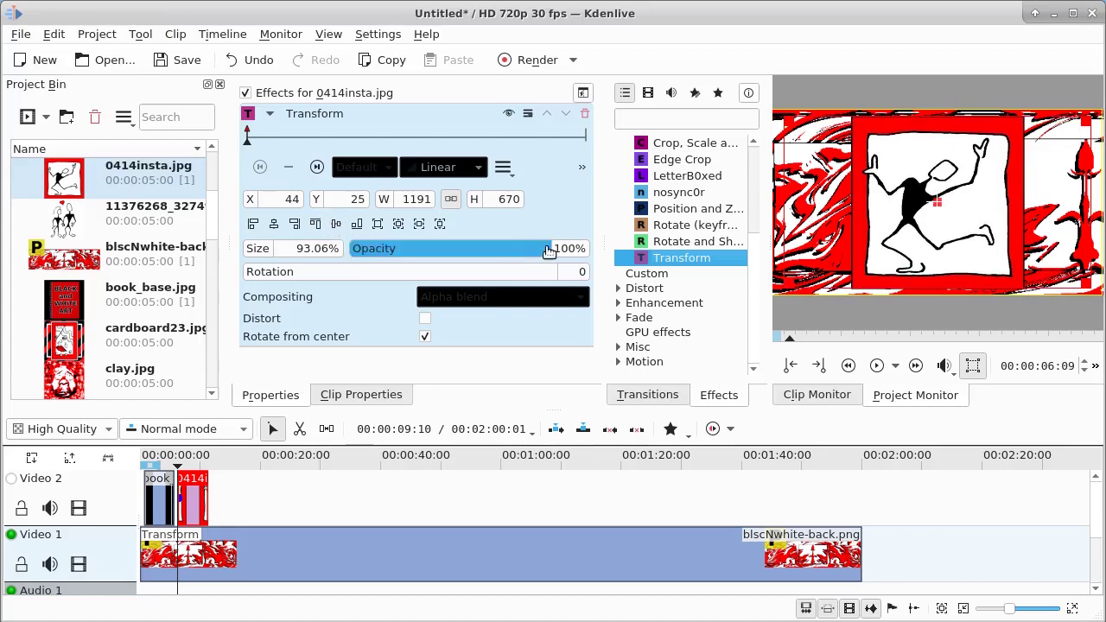
Step: Fade 0414insta.jpg in from 0% opacity at its first keyframe to full opacity shortly after
click(584, 248)
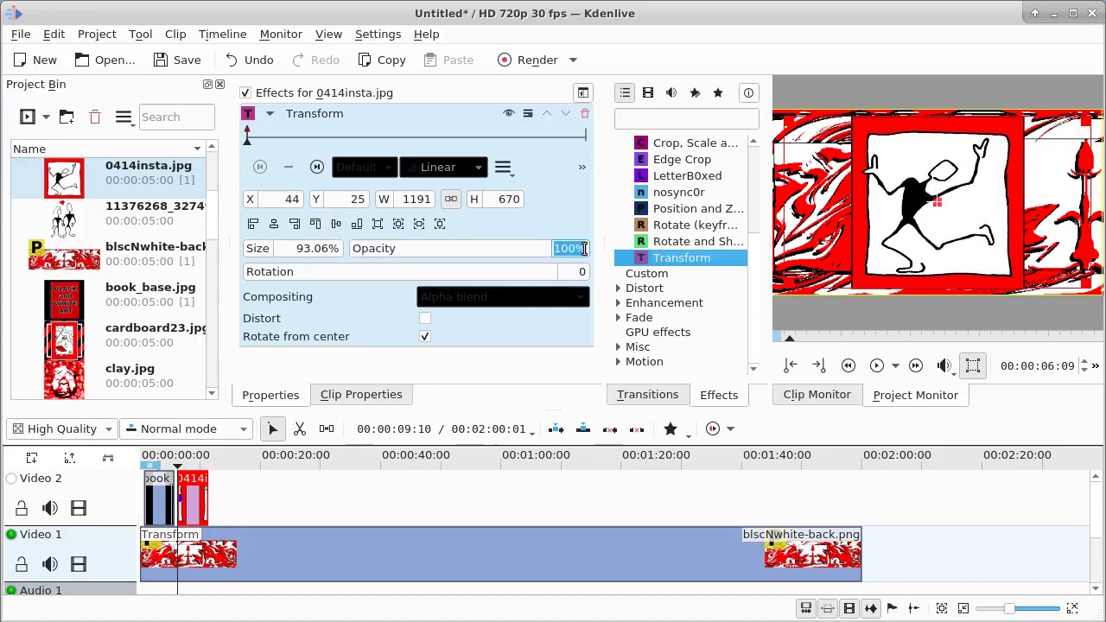
text(0)
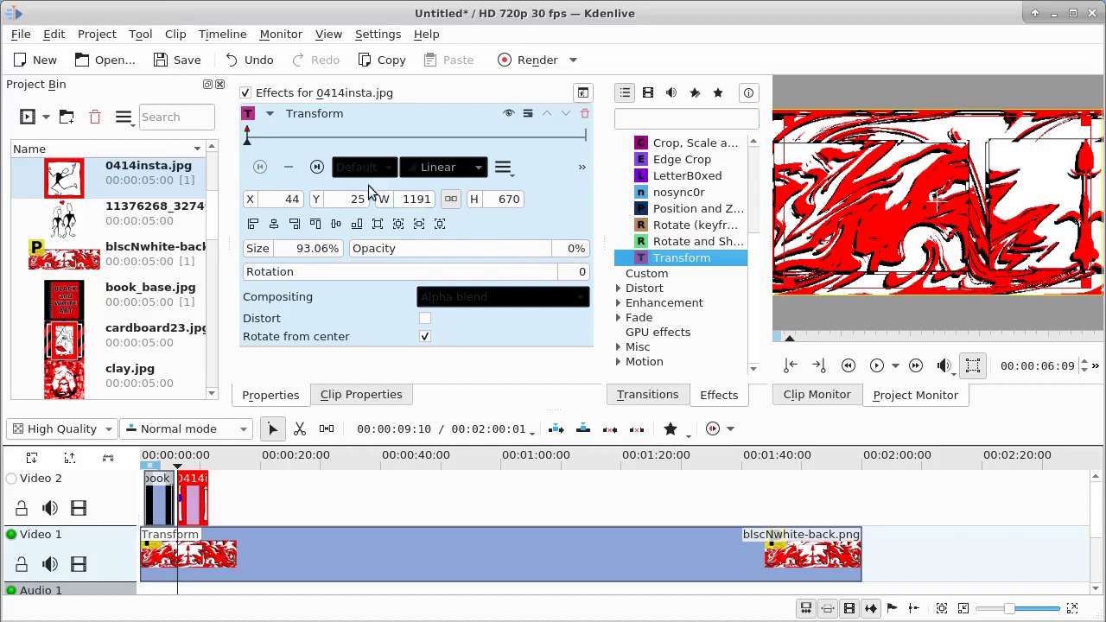
click(267, 141)
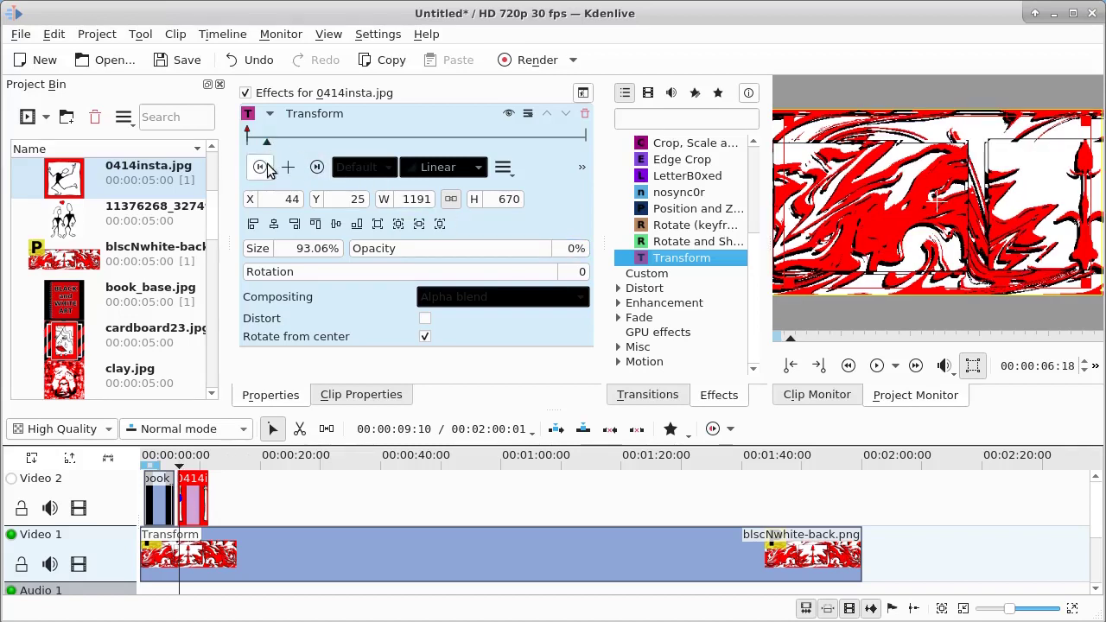
click(288, 167)
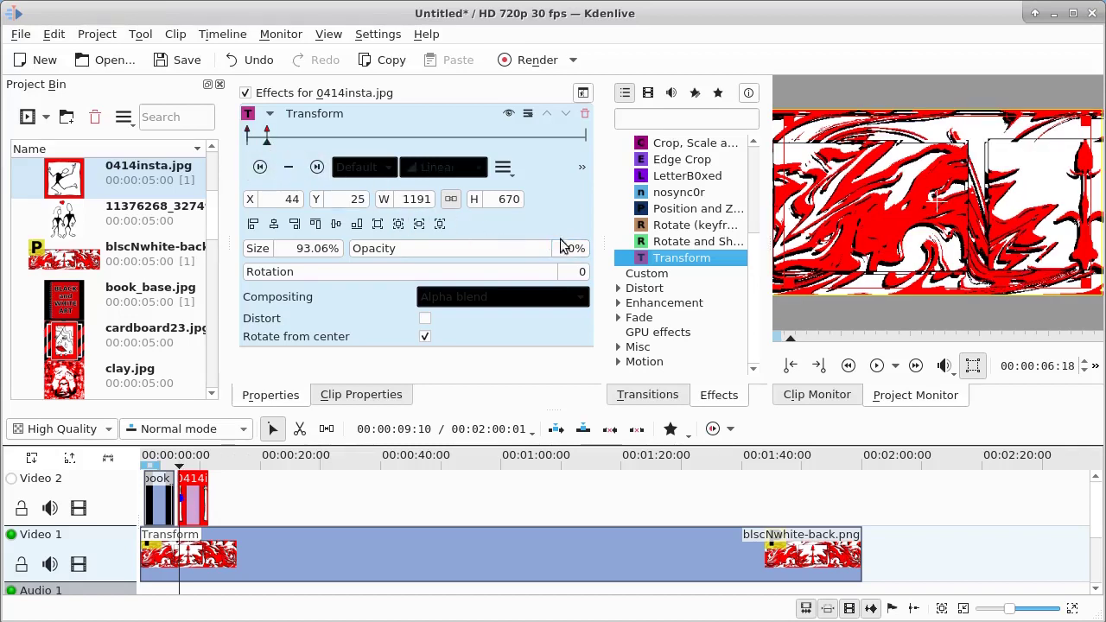
click(566, 252)
text(10)
Step: Add a fade-out keyframe near the clip's end and set the final keyframe's opacity to 0%
click(551, 135)
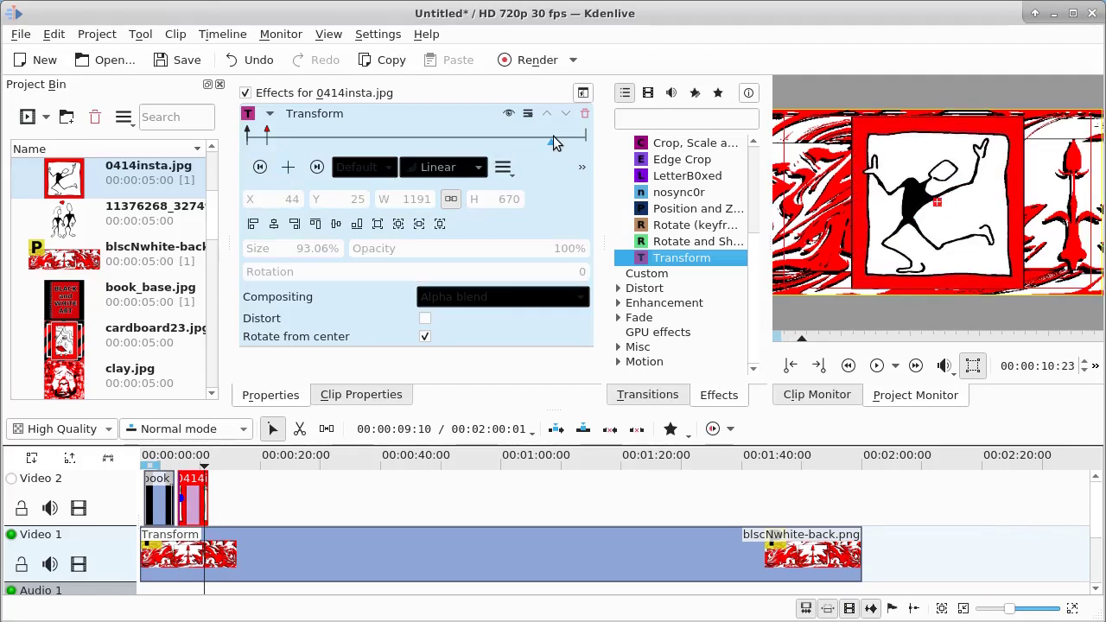
click(557, 136)
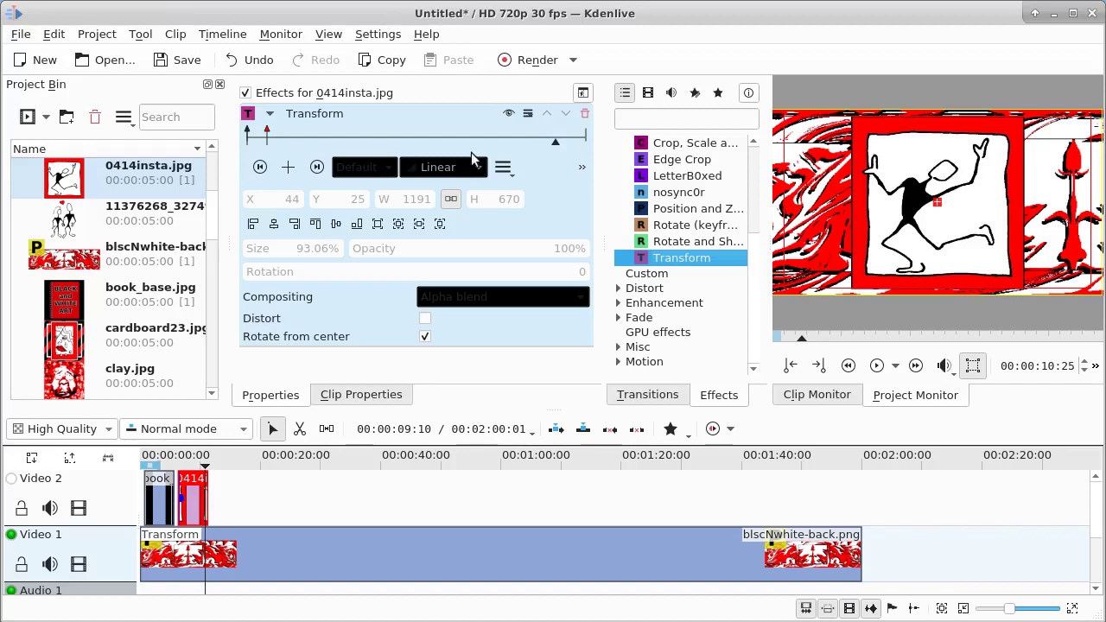
click(288, 168)
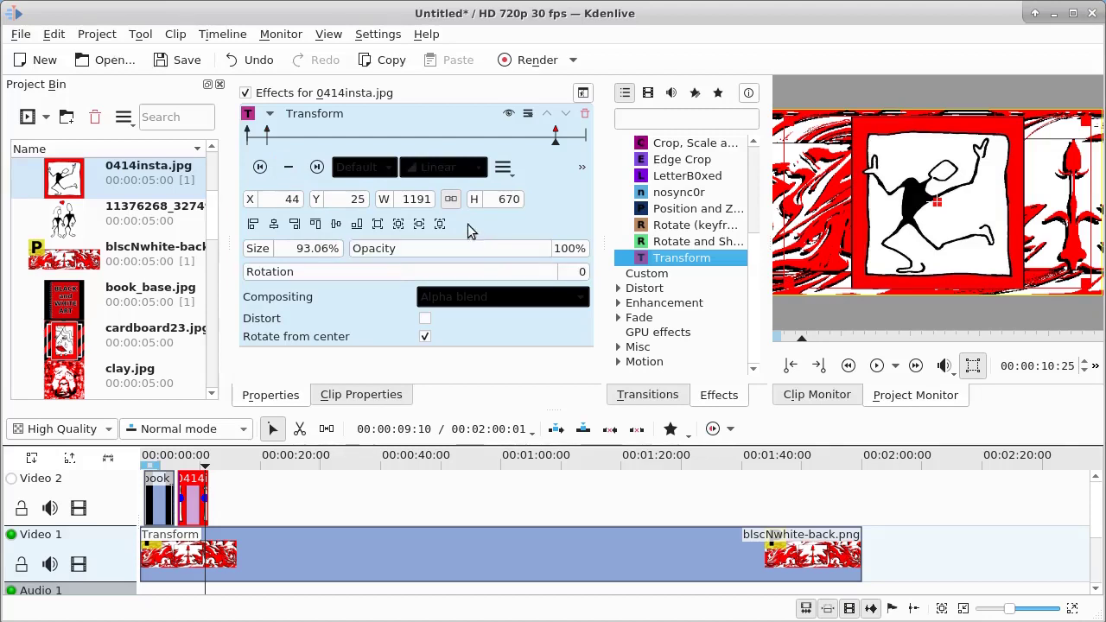
click(318, 171)
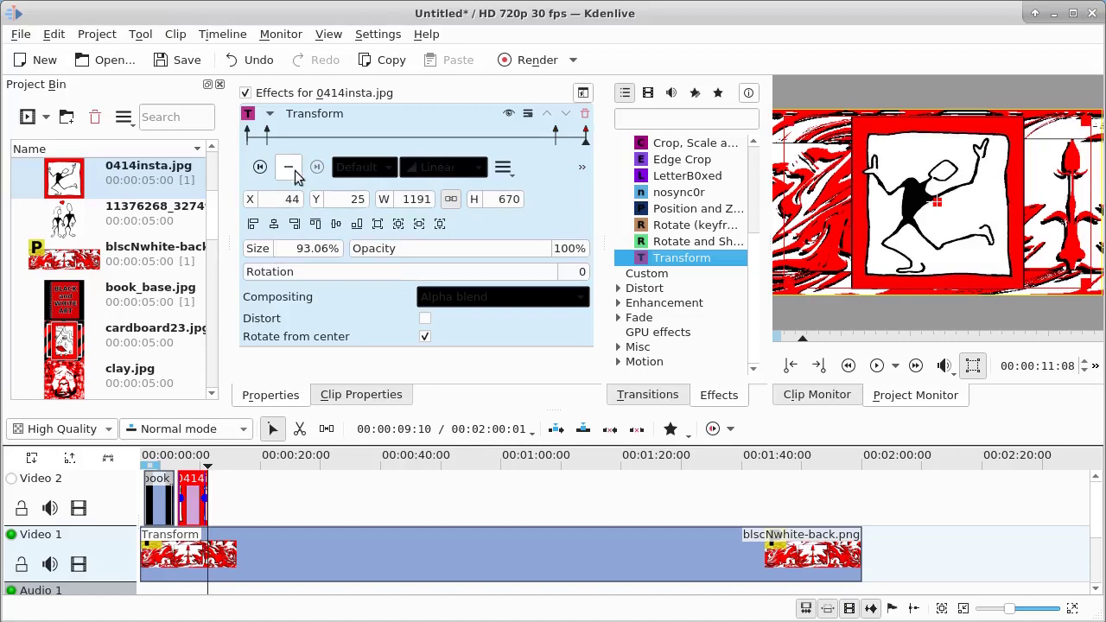
click(568, 249)
text(0)
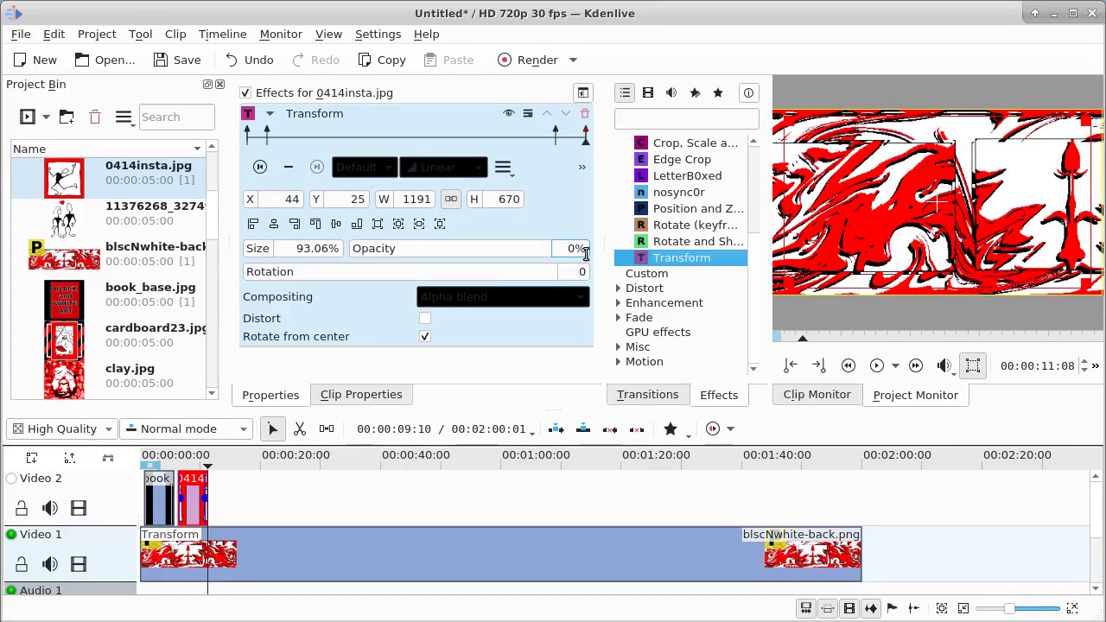
click(155, 458)
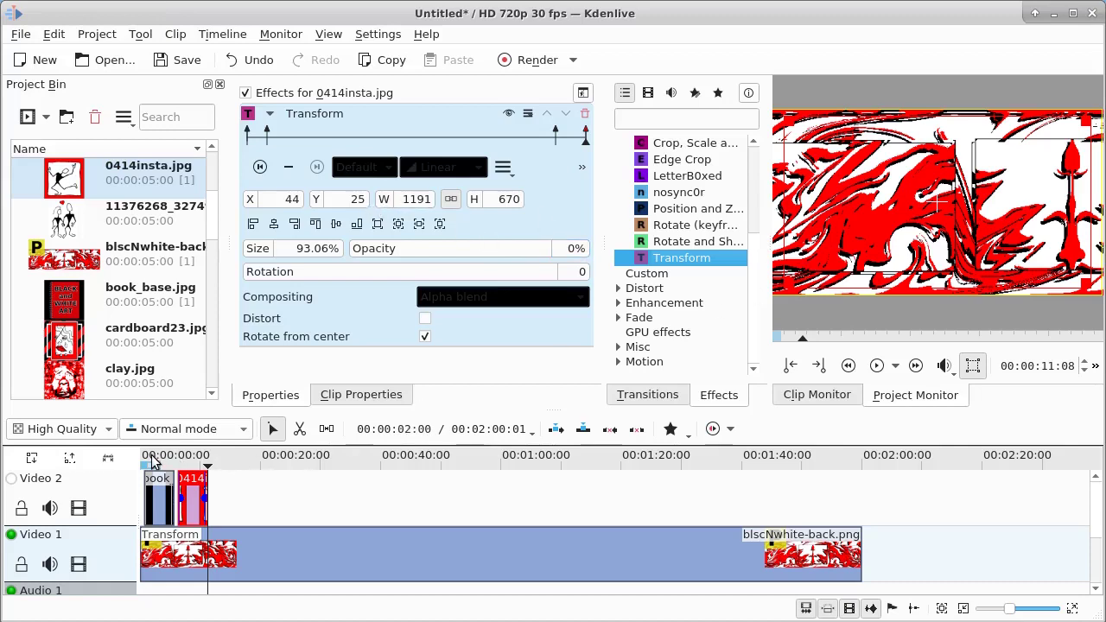
click(877, 367)
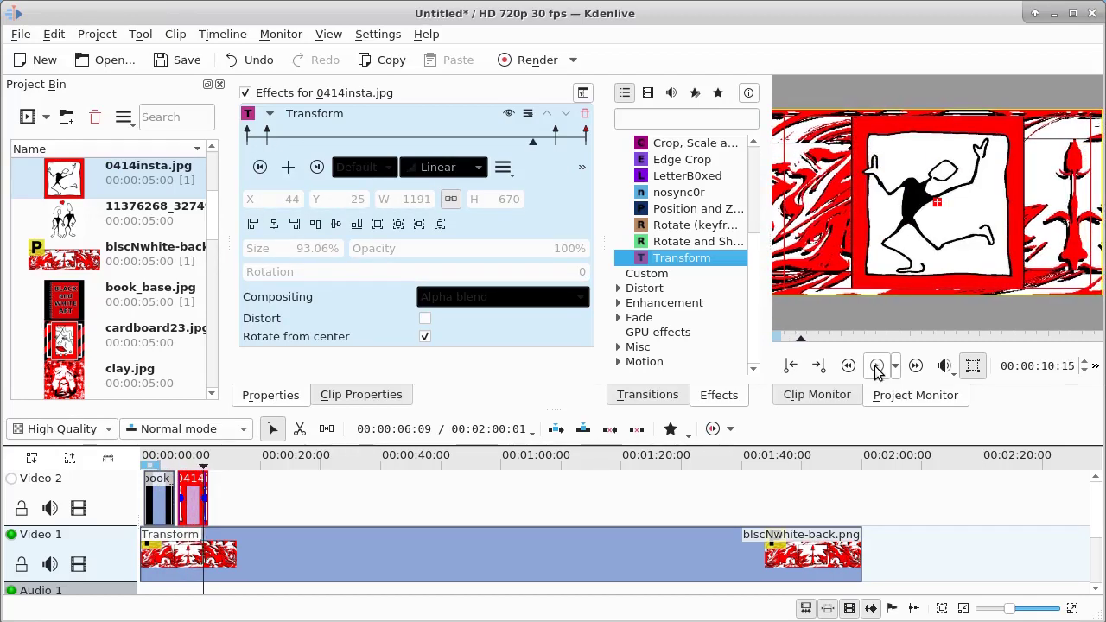
click(877, 365)
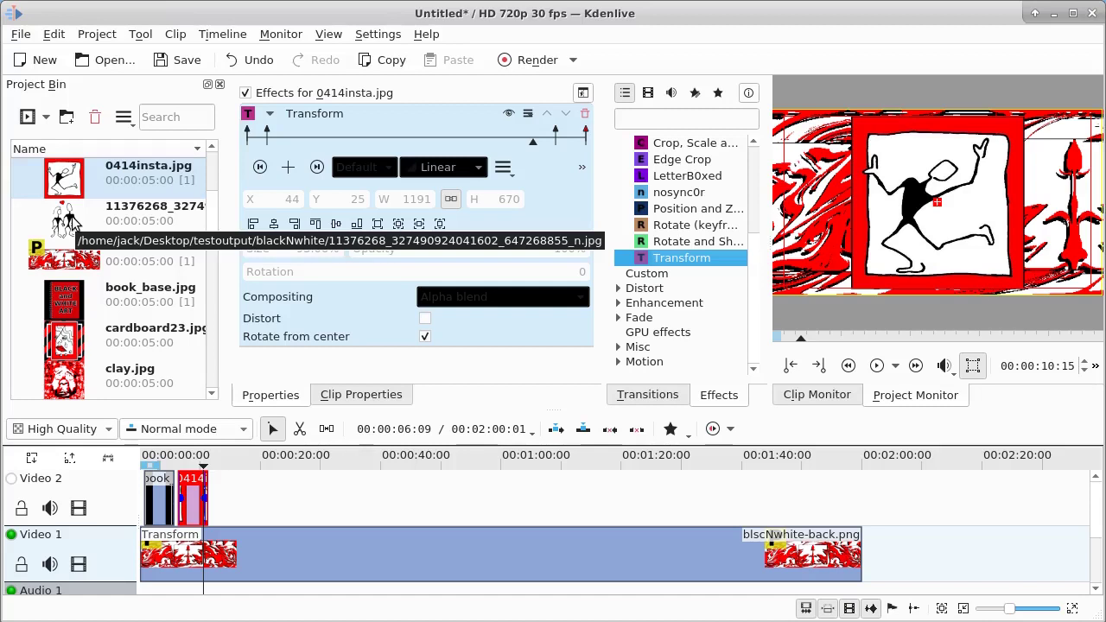
Step: Place the 11376268 couple drawing on Video 2, shrunk to 89.31% and centred vertically
drag(73, 220, 214, 527)
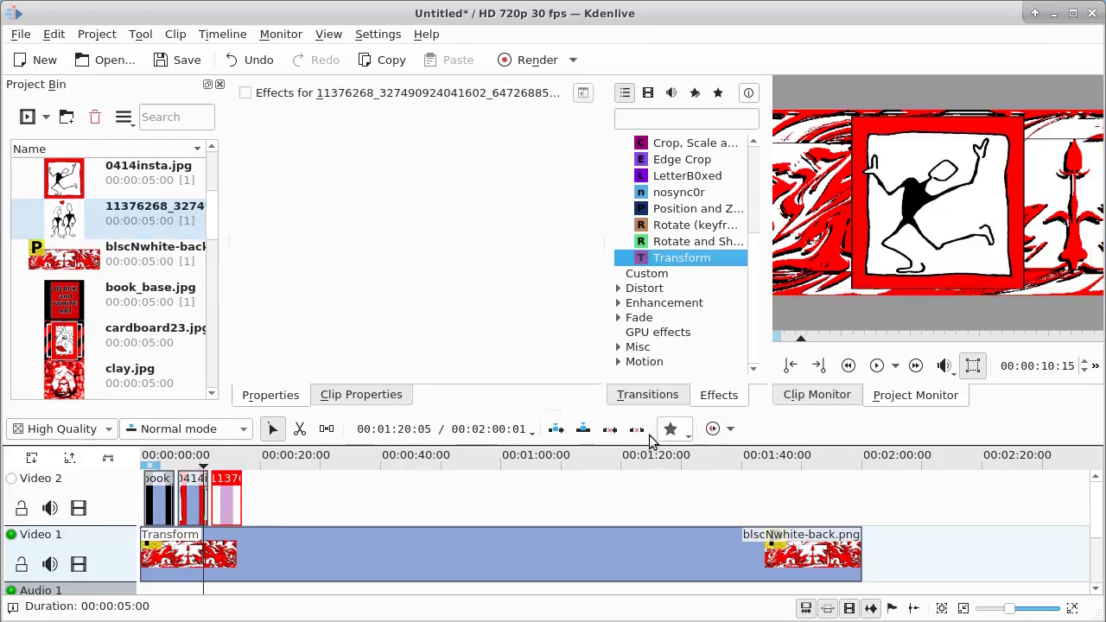
double_click(643, 259)
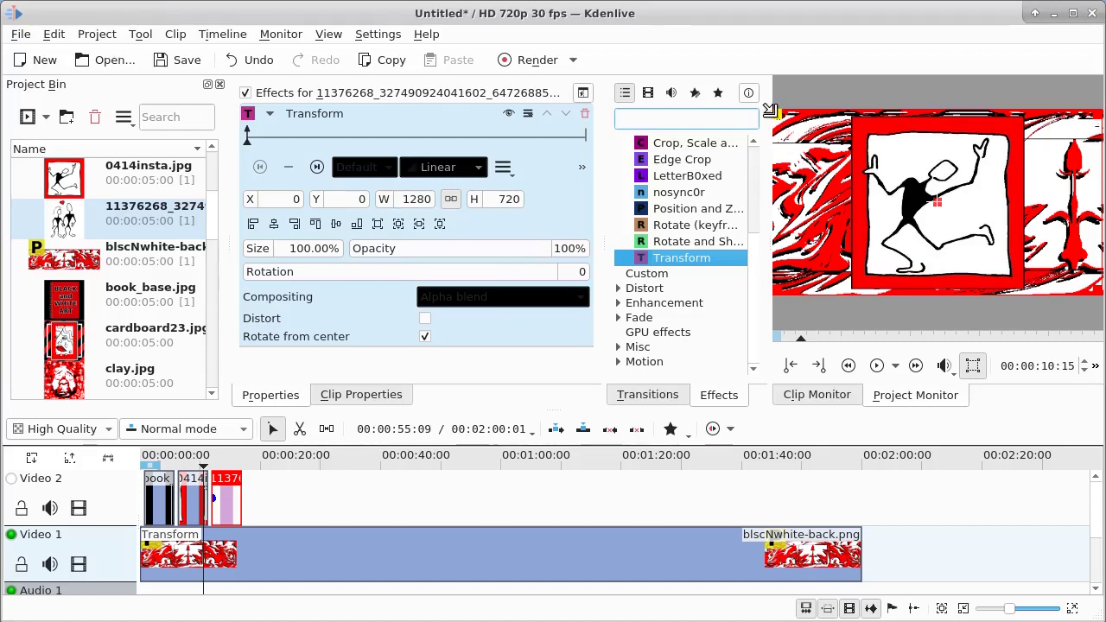
click(222, 467)
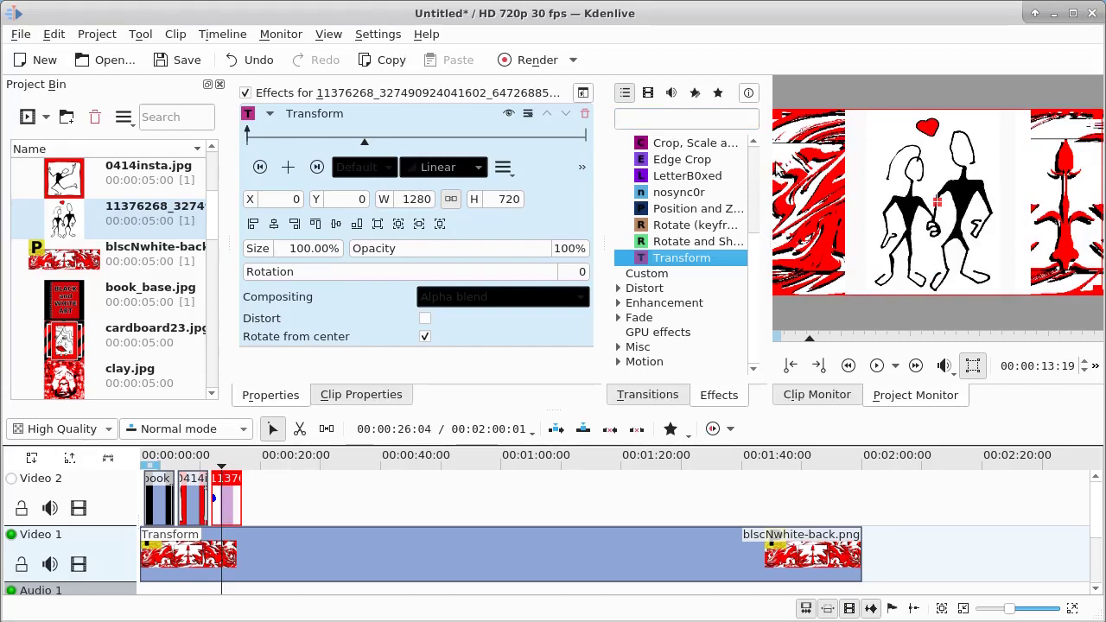
drag(768, 112, 782, 145)
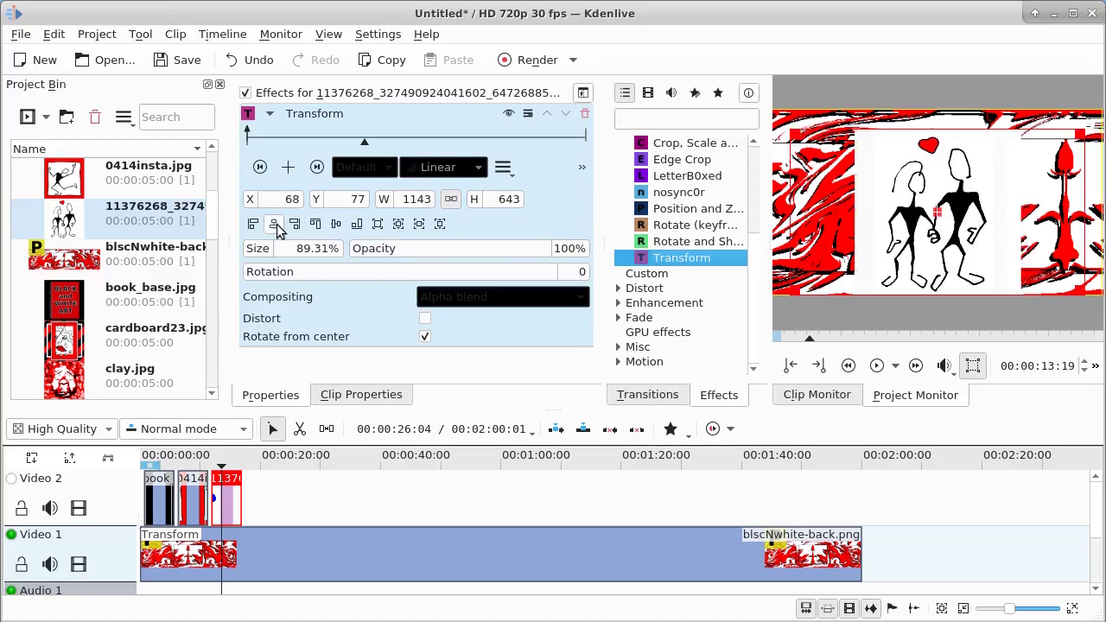
click(337, 225)
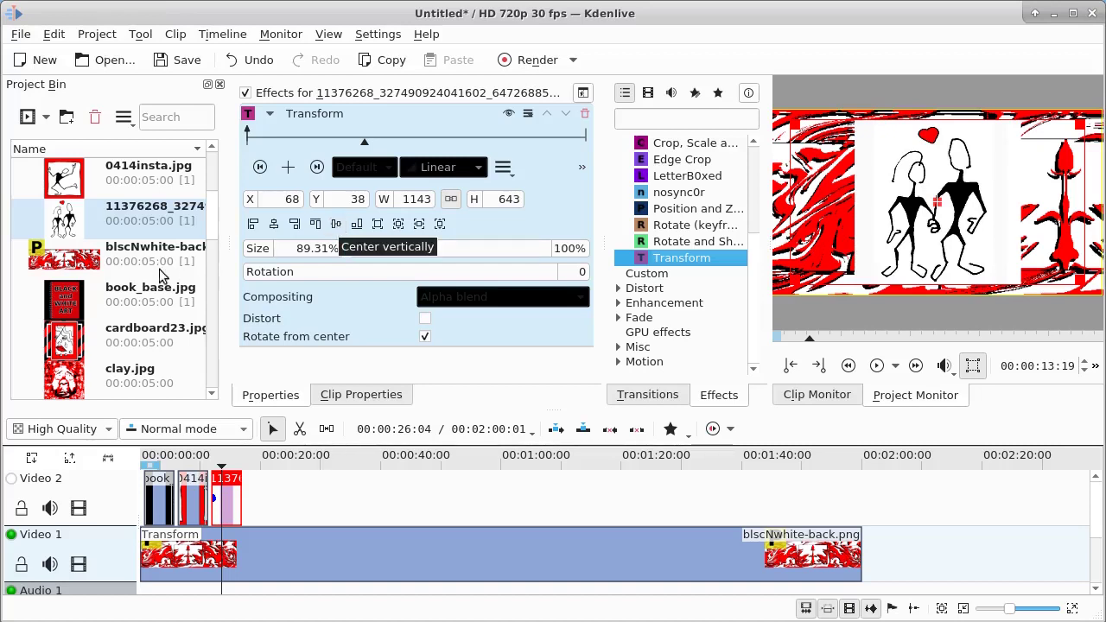
Step: Add clay.jpg to Video 2 right after the couple drawing
click(211, 221)
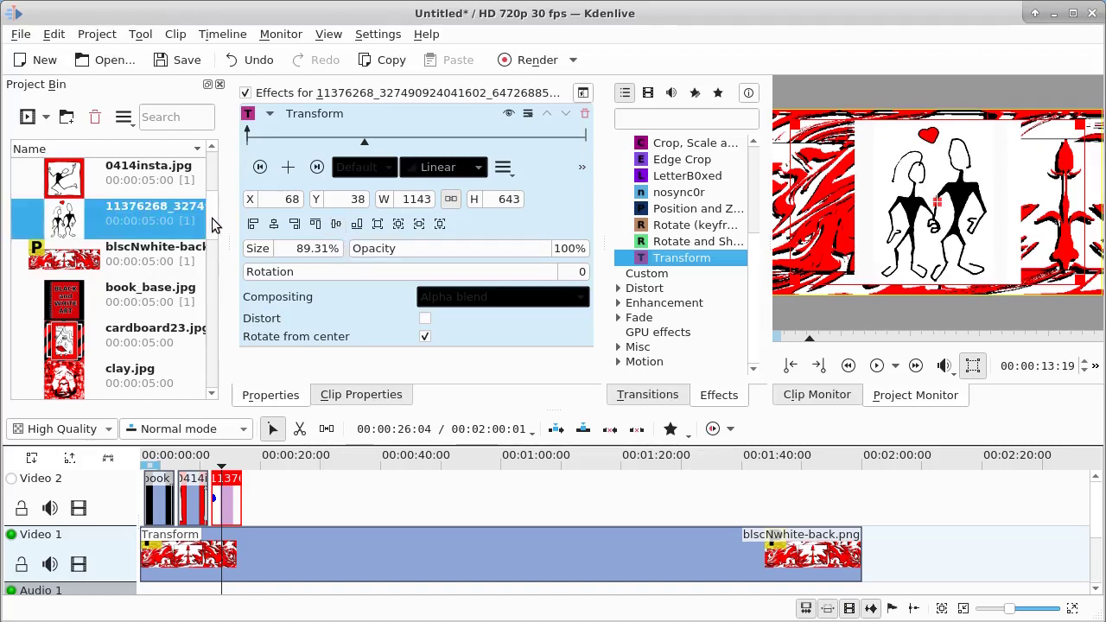
drag(214, 225, 214, 251)
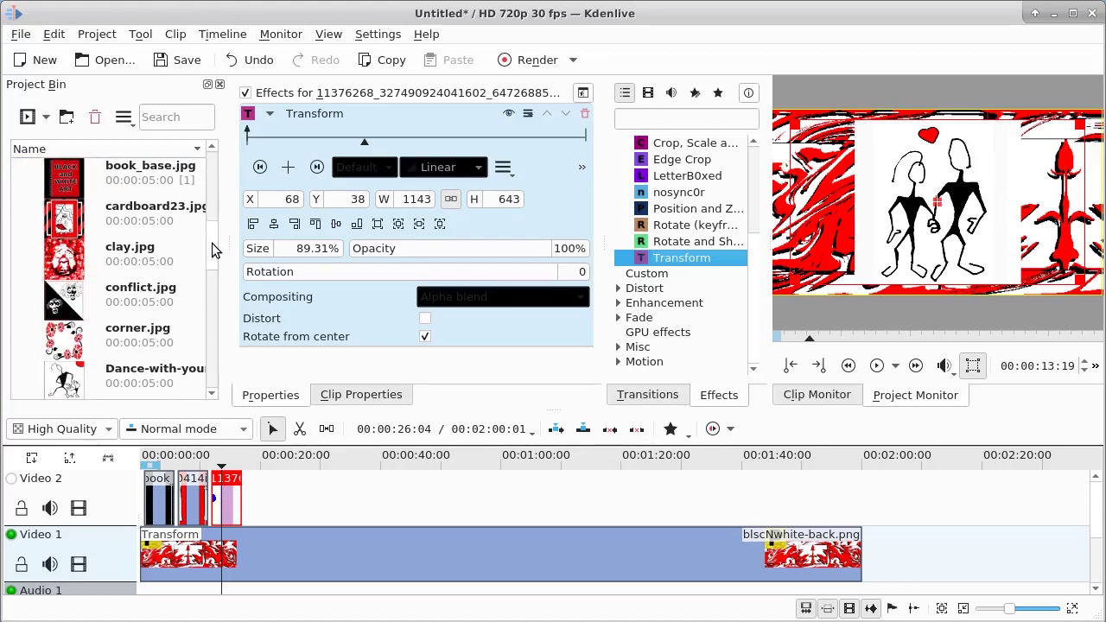
drag(80, 269, 248, 499)
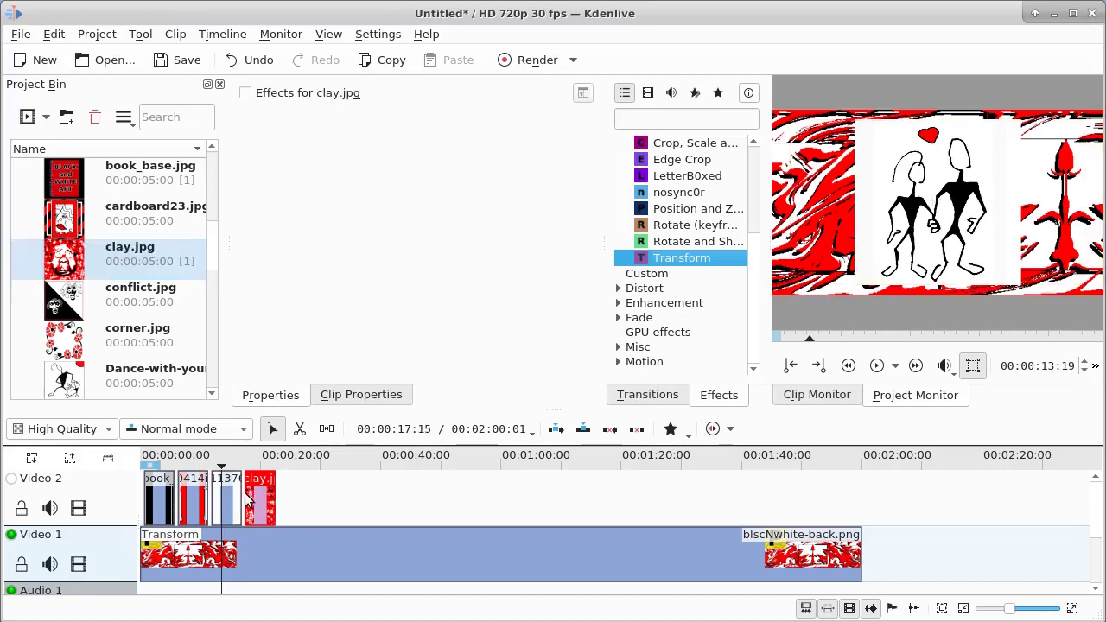
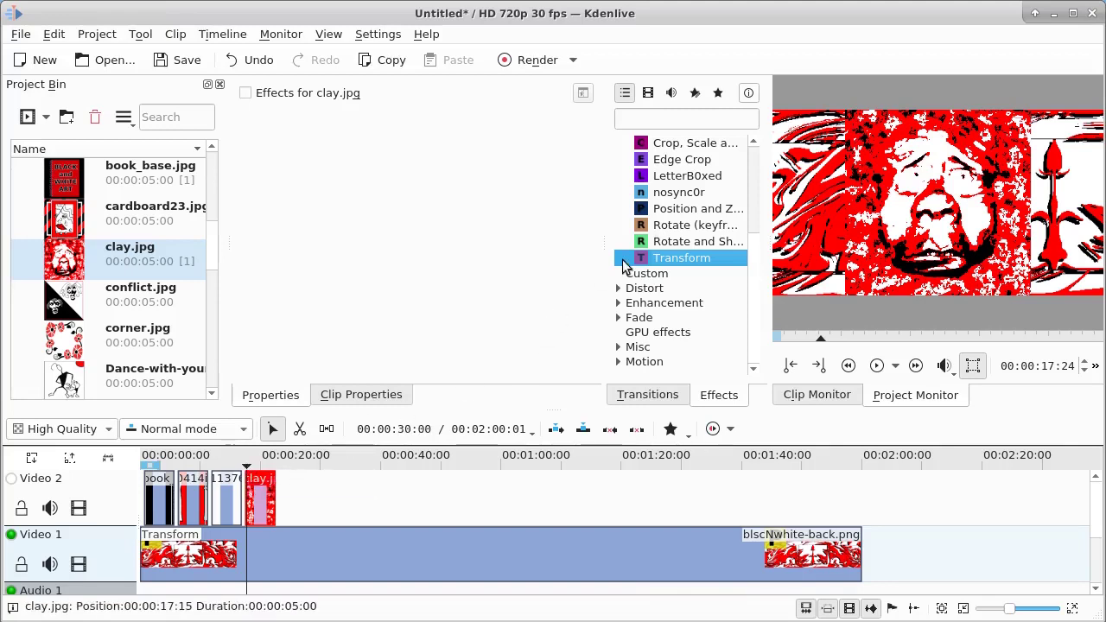
Step: Add a Transform effect to clay.jpg (1280×720, 100% size), keeping 100% opacity at the first keyframe
double_click(644, 259)
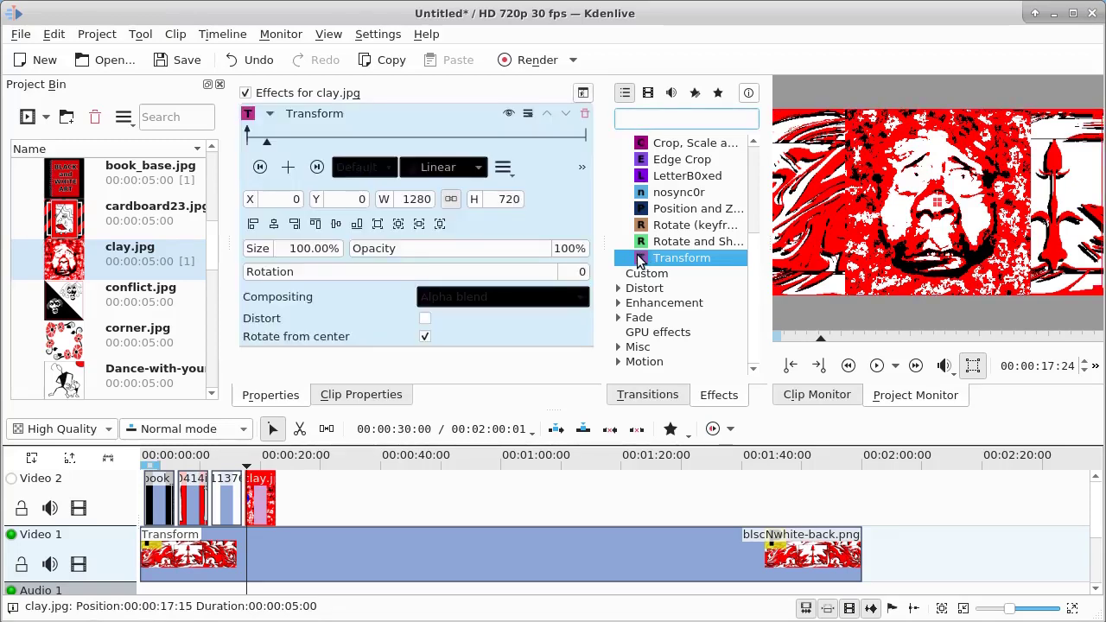
click(260, 167)
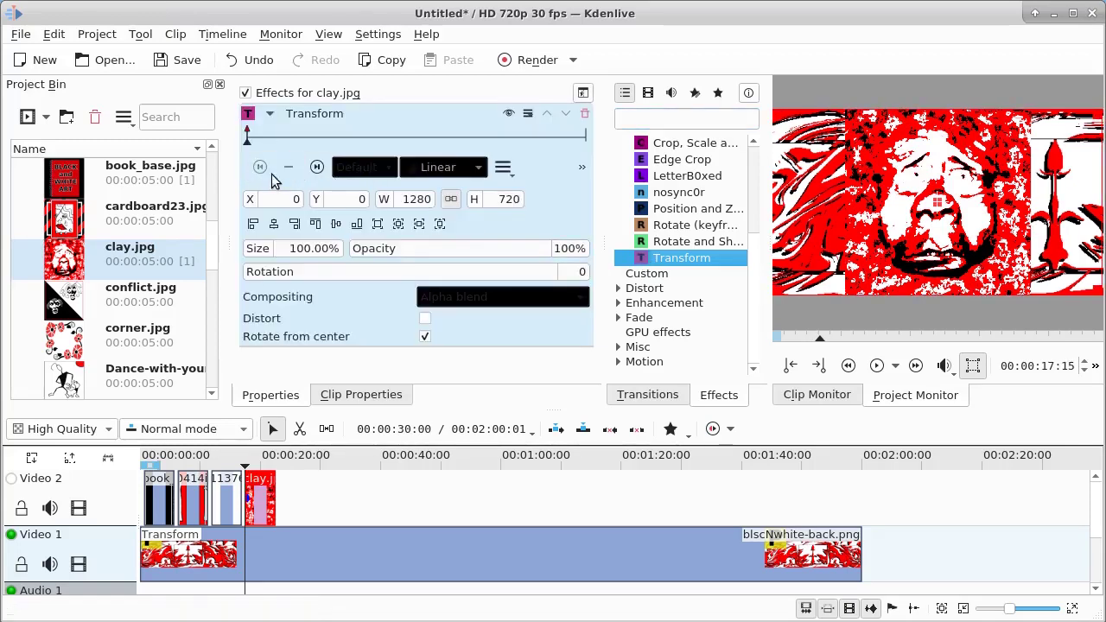
click(560, 248)
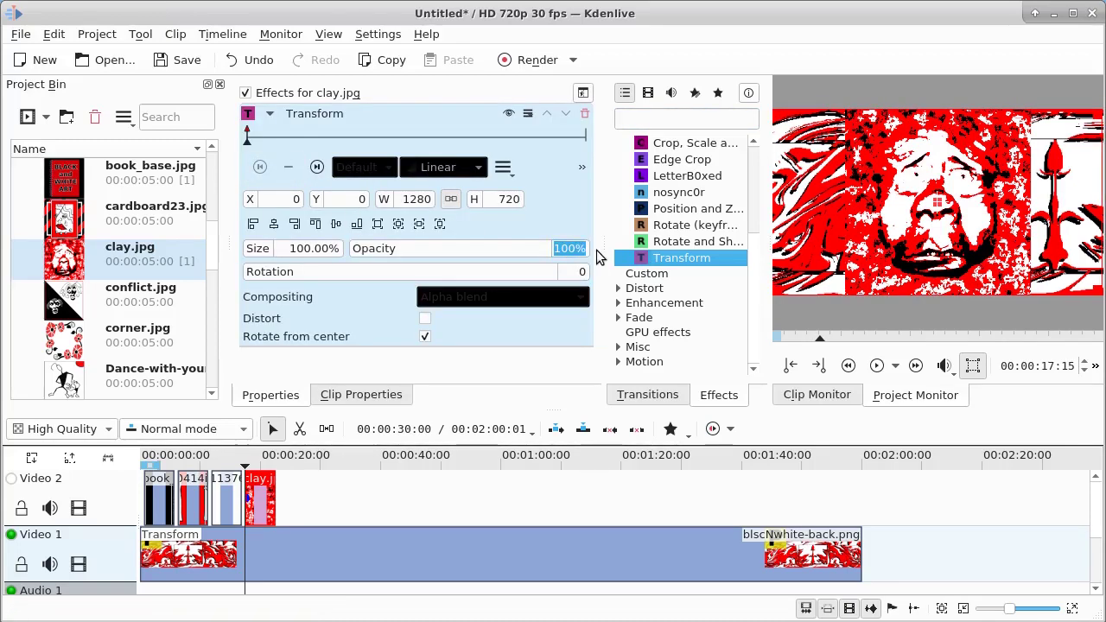
text(0)
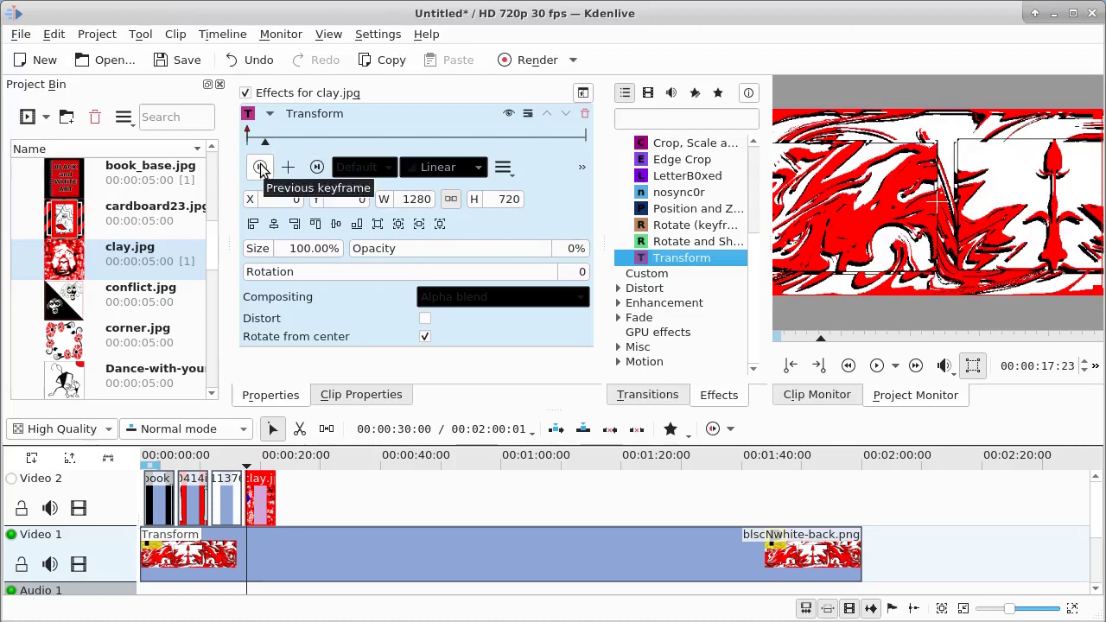
click(261, 167)
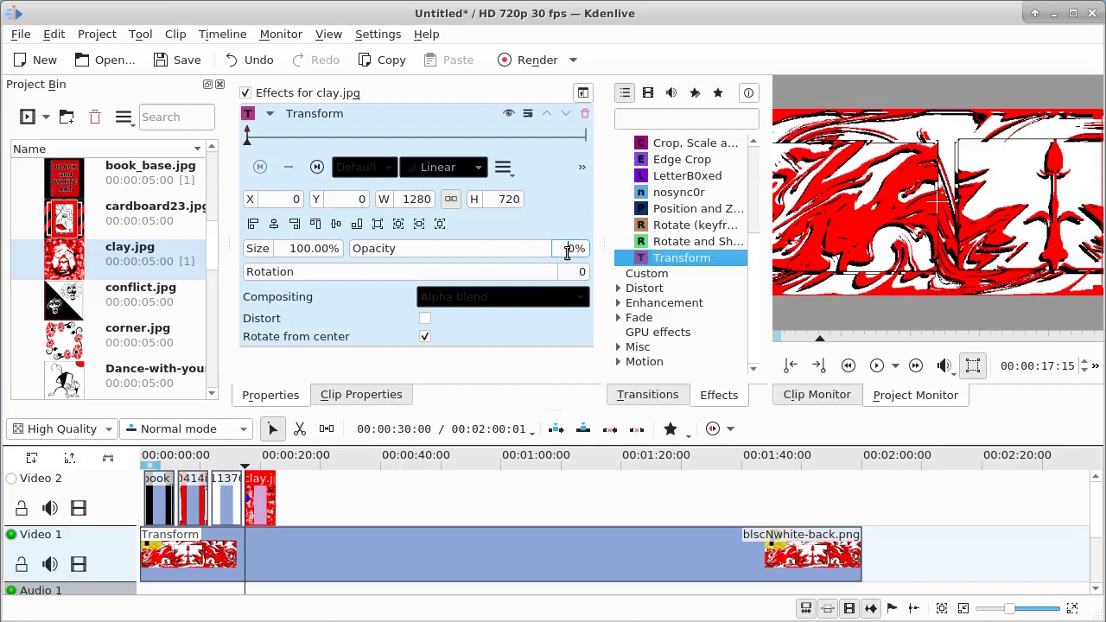
text(0)
key(Return)
Step: Add Transform keyframes on clay.jpg at 21:26 and at the clip's end
click(544, 138)
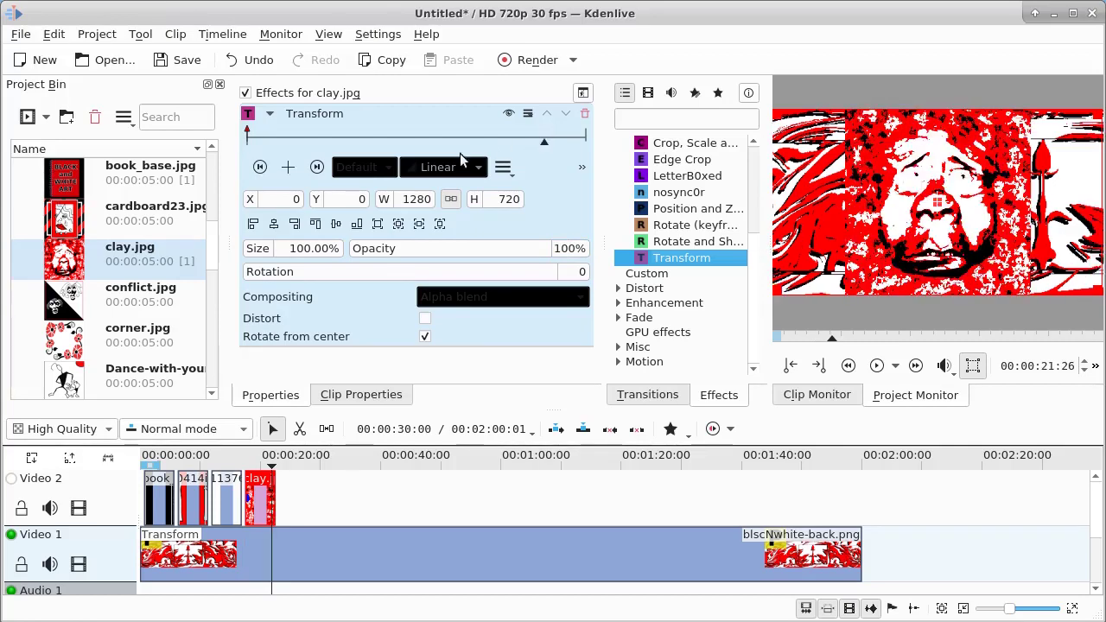
click(288, 168)
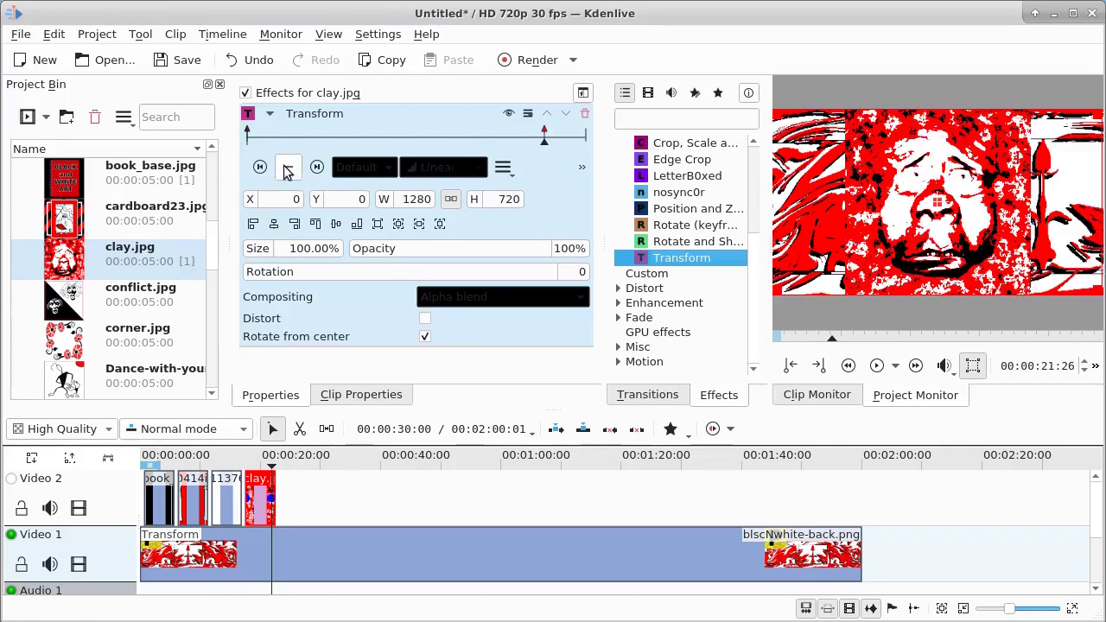
click(318, 168)
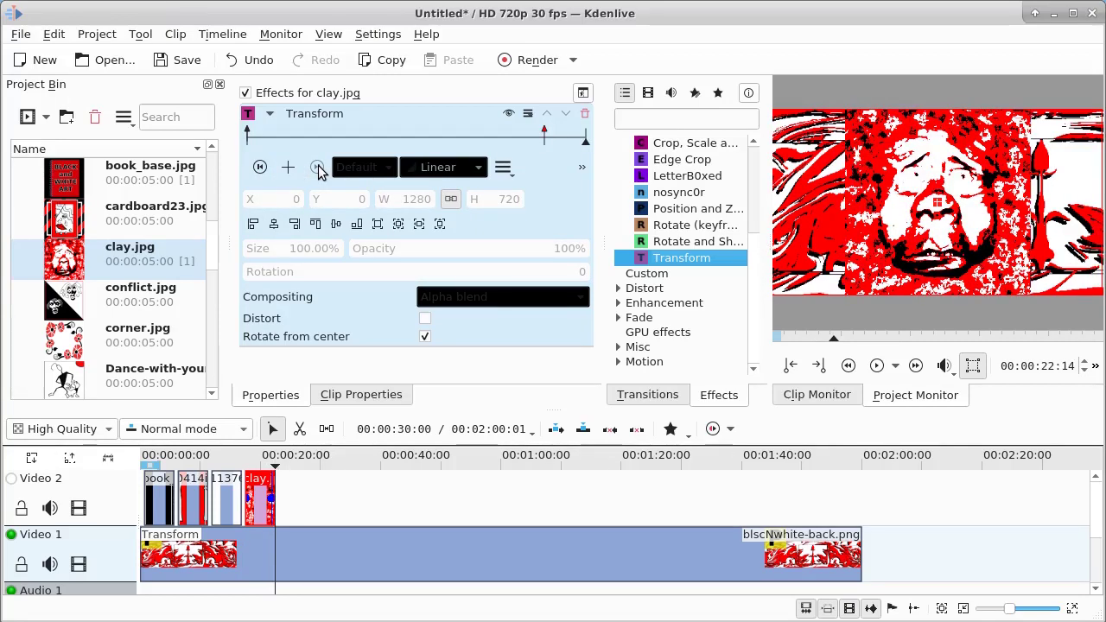
click(289, 168)
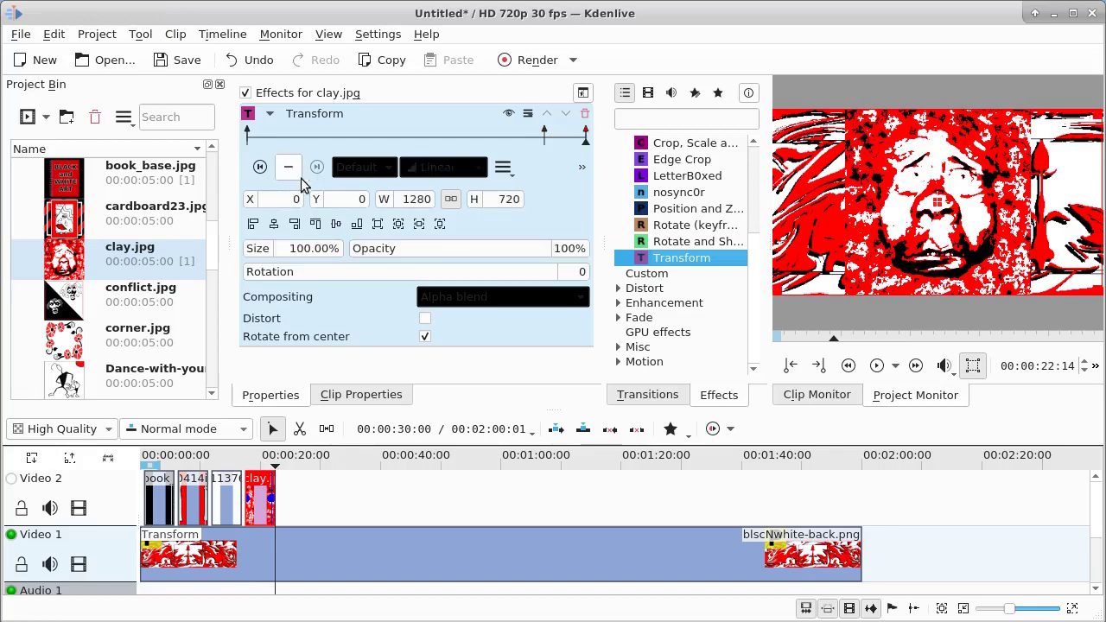
Step: At the end keyframe, shrink clay.jpg to 221×124 (17.27%) at X 1102, Y 732
drag(772, 110, 1017, 248)
mouse_move(873, 259)
mouse_down()
mouse_move(881, 275)
mouse_move(871, 274)
mouse_up()
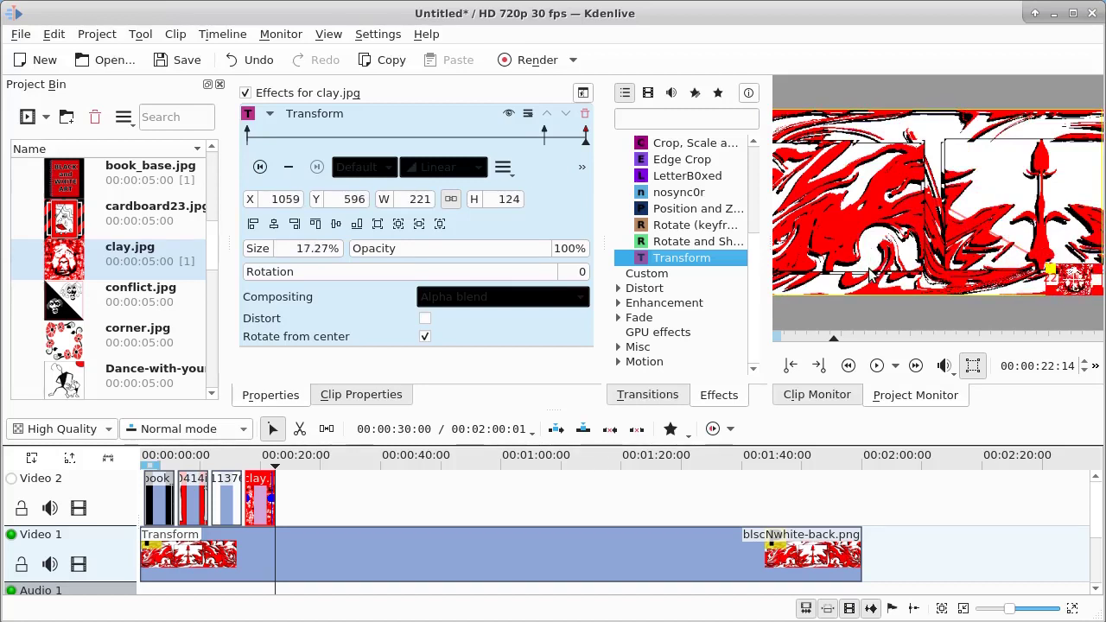
drag(1073, 278, 1083, 314)
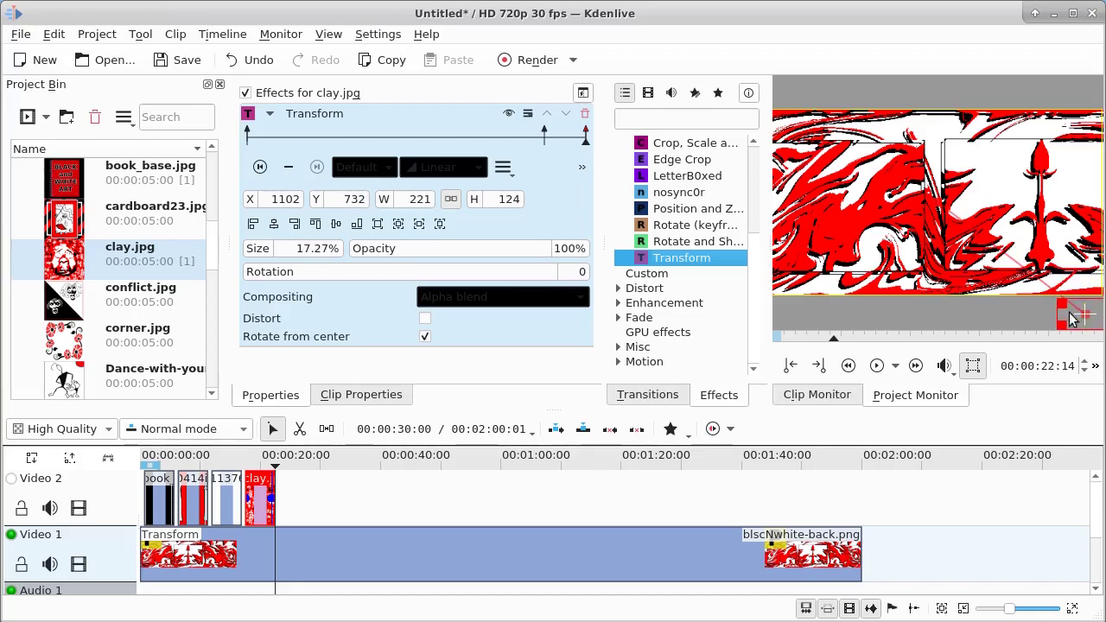
click(261, 170)
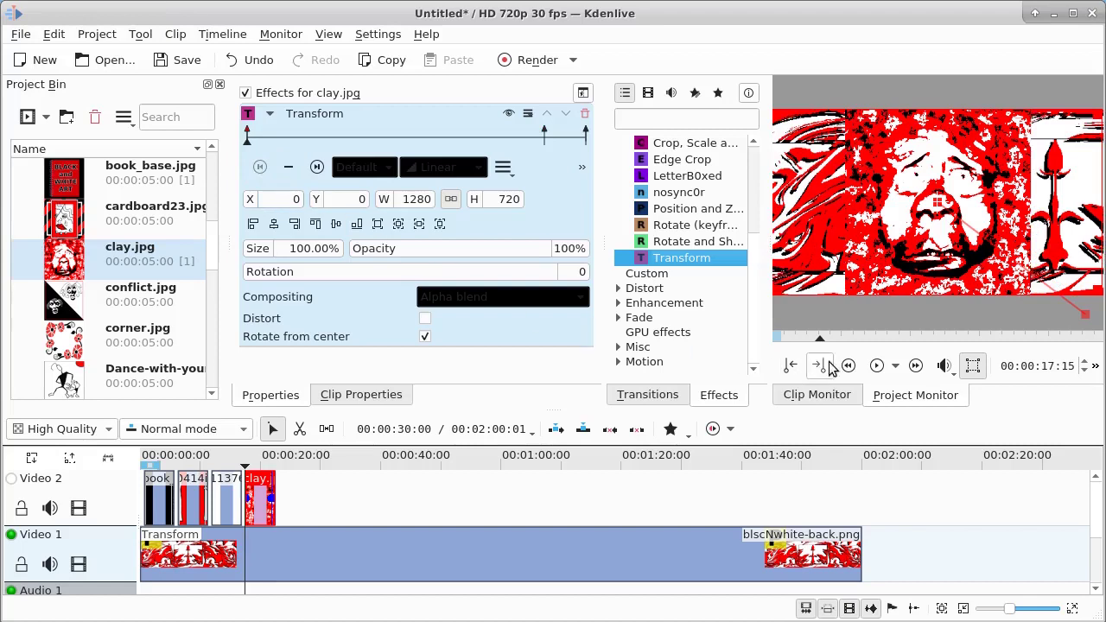
Step: Preview the animation and add a keyframe for clay.jpg at 19:11
click(876, 366)
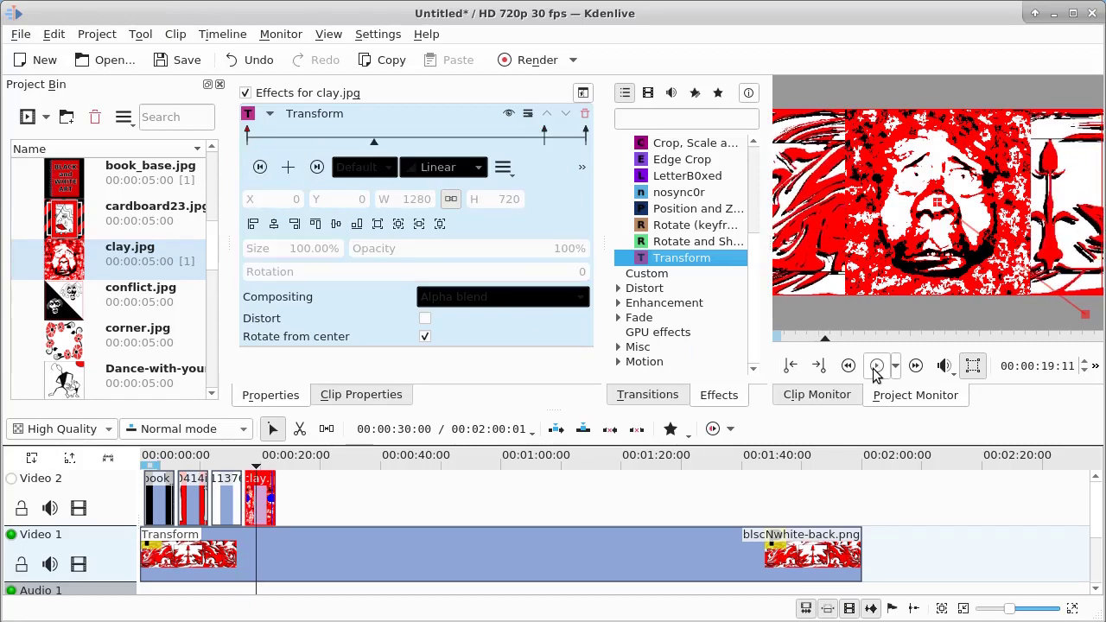
click(876, 367)
click(288, 167)
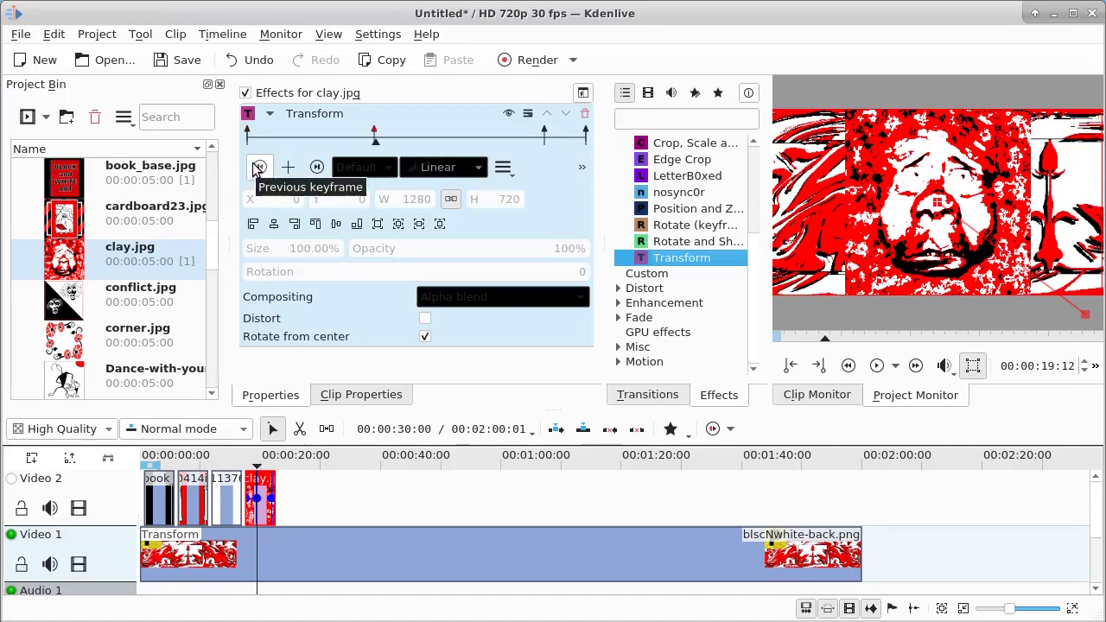
click(260, 167)
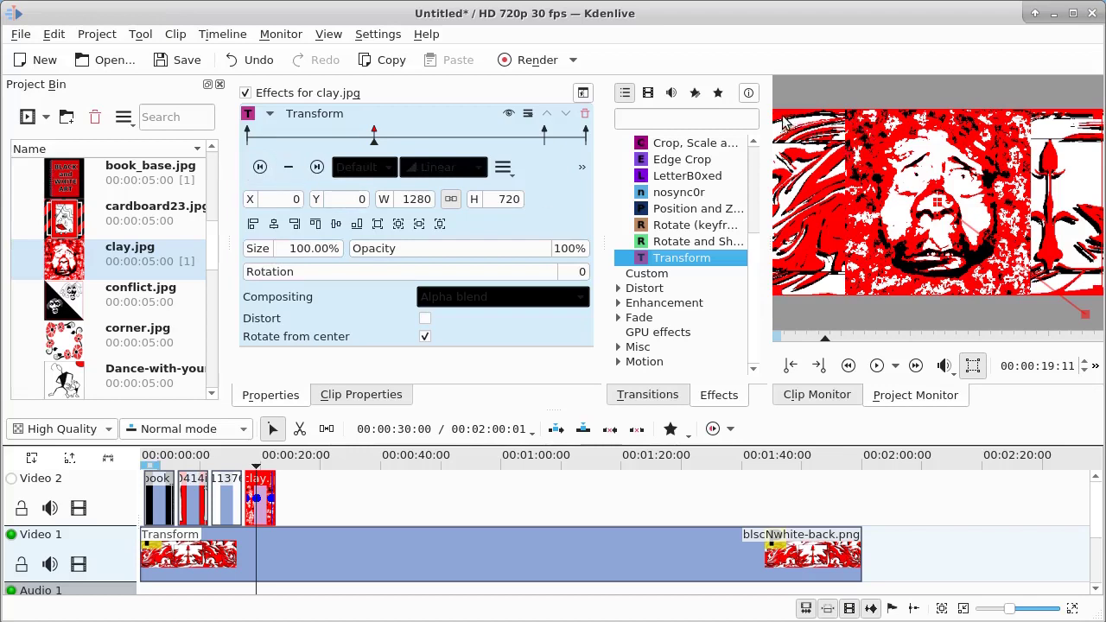
Step: Scale clay.jpg to 1101×619 (86.02%) and centre it at X 89, Y 50
drag(775, 112, 804, 144)
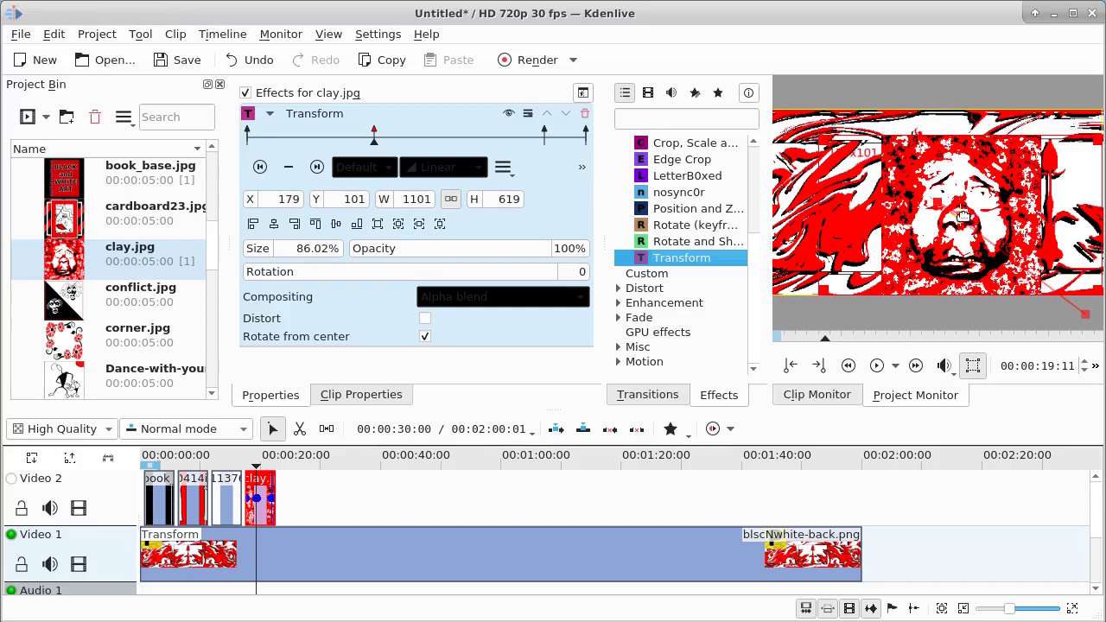
drag(962, 216, 940, 198)
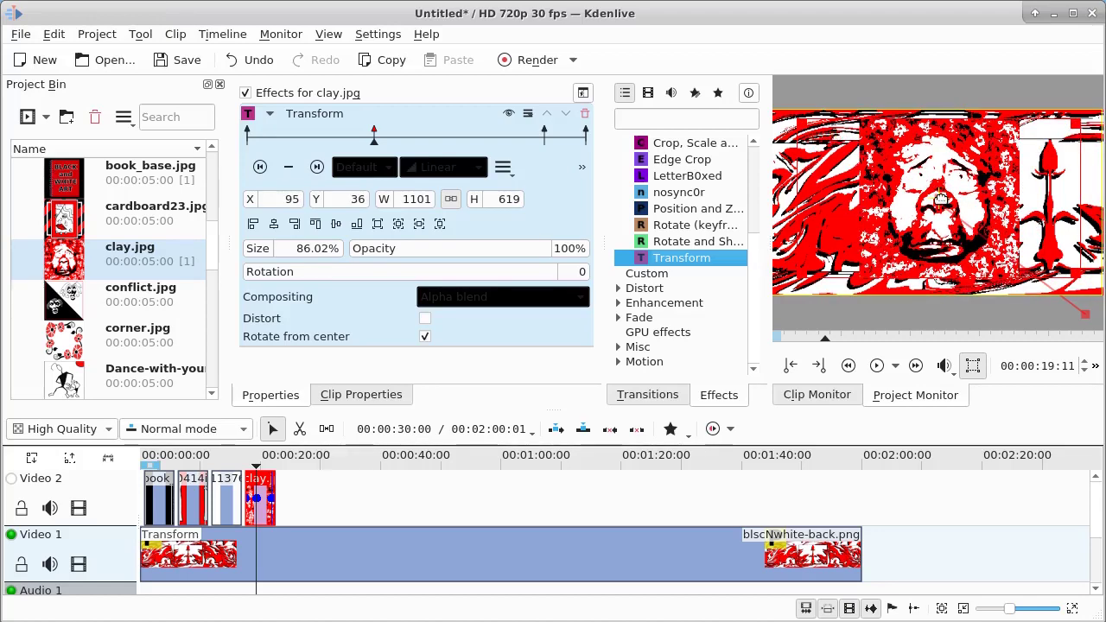
click(274, 224)
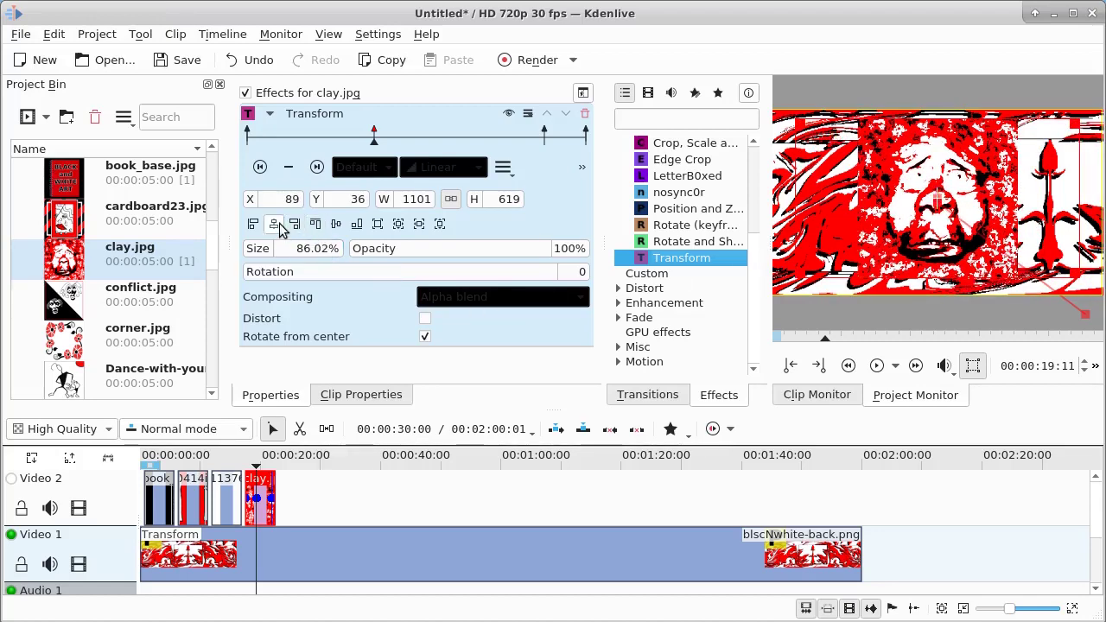
click(336, 224)
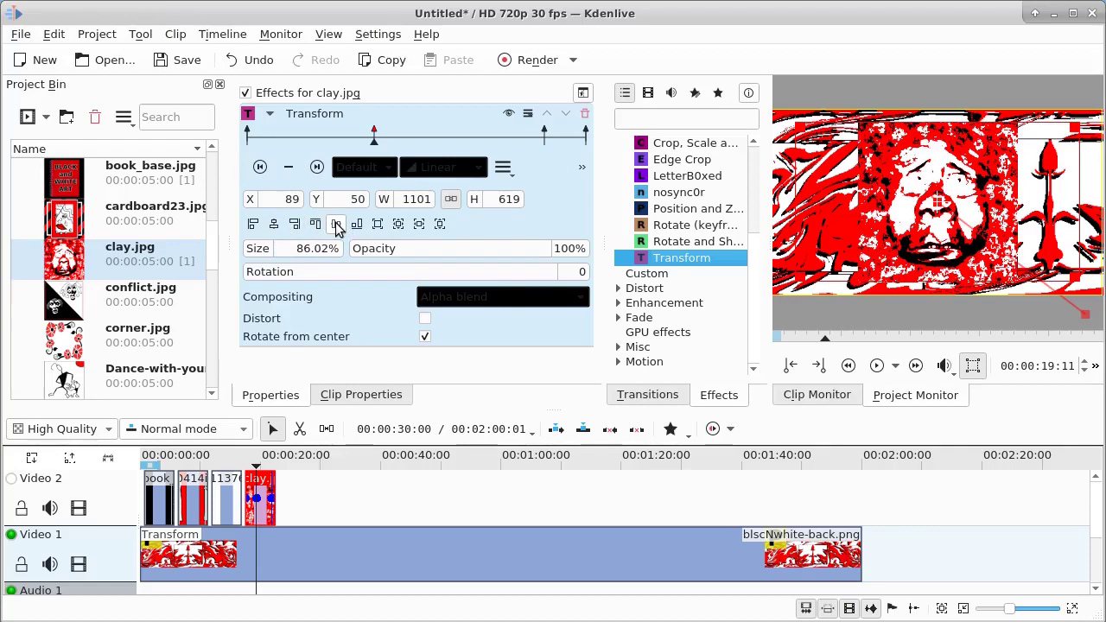
click(317, 168)
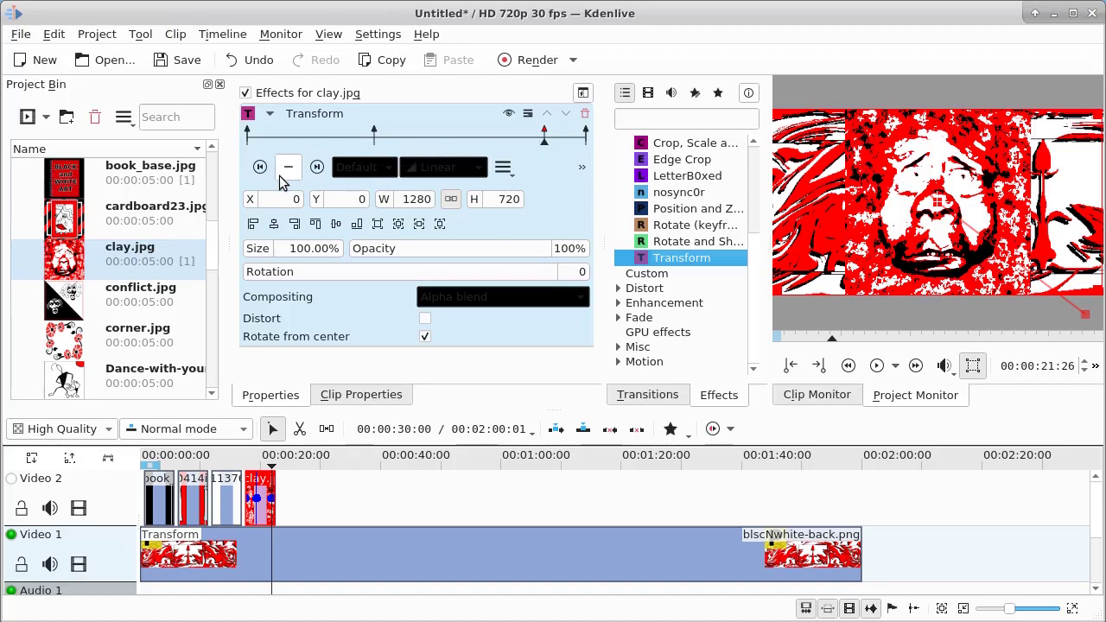
Step: Replace the 21:26 keyframe on clay.jpg with a new keyframe at 21:23
click(288, 168)
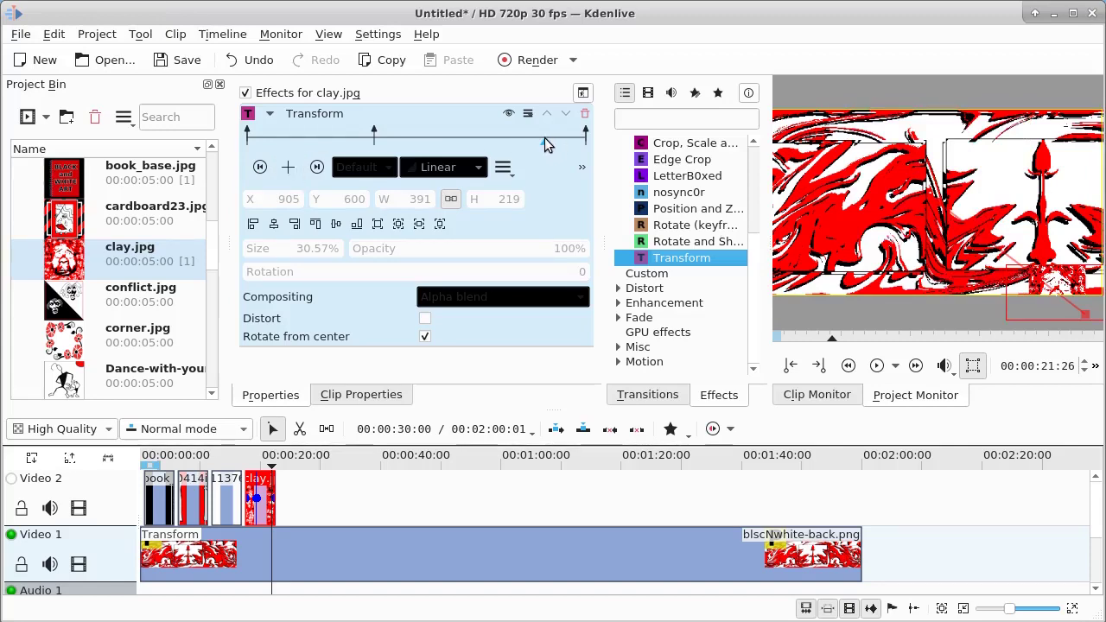
click(261, 167)
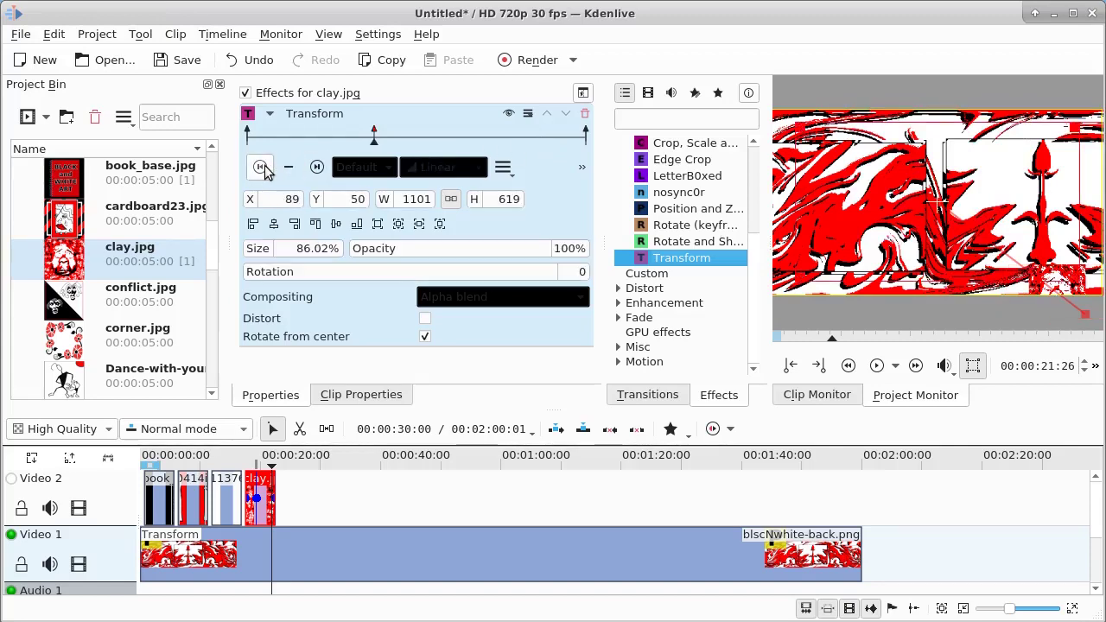
click(539, 137)
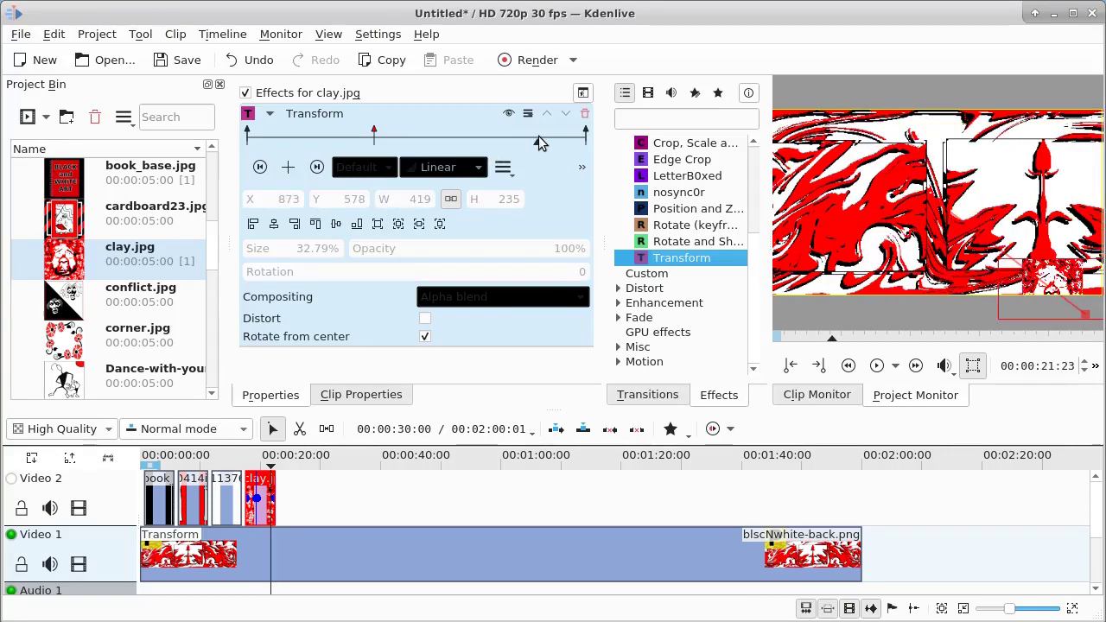
click(288, 168)
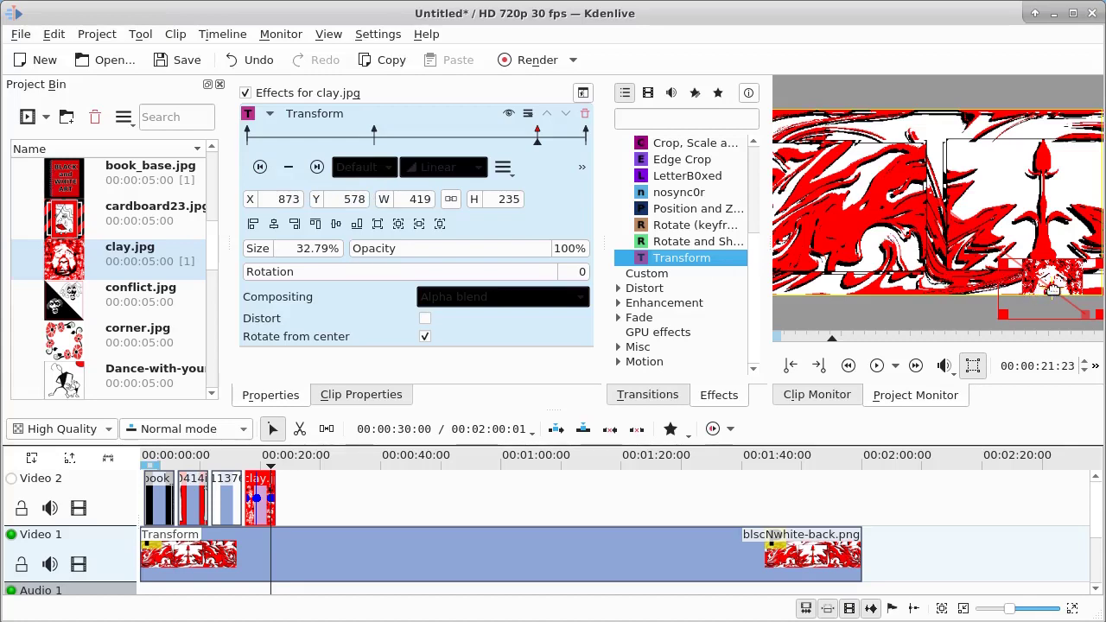
Step: At 21:23, enlarge clay.jpg to 675×634 (88.06%) and centre it at X 302, Y 43
drag(1051, 289, 934, 196)
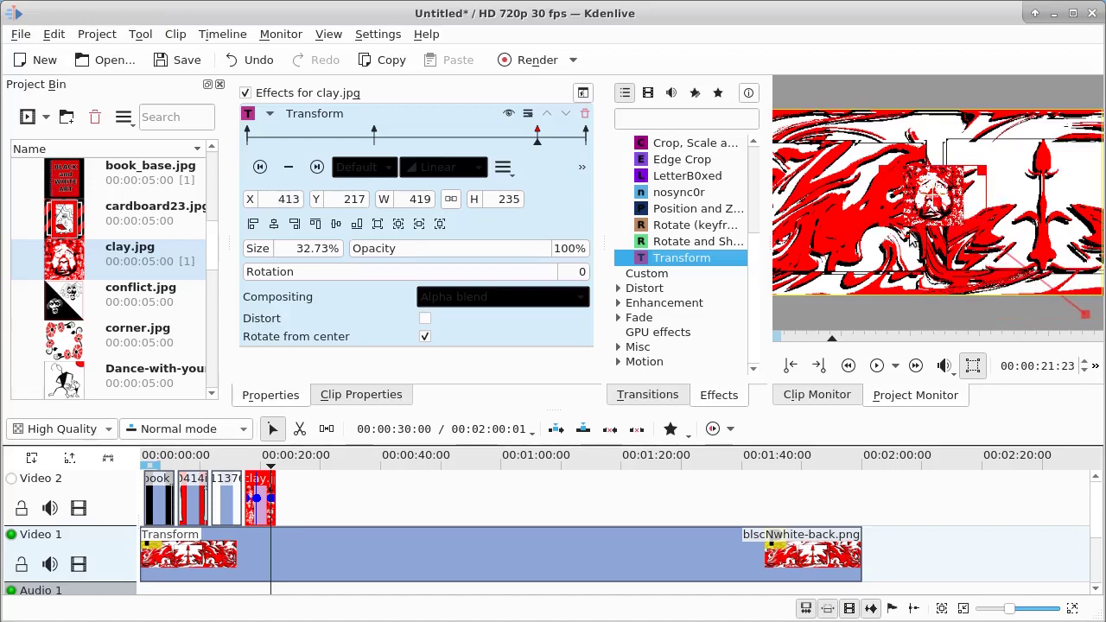
drag(879, 227, 840, 285)
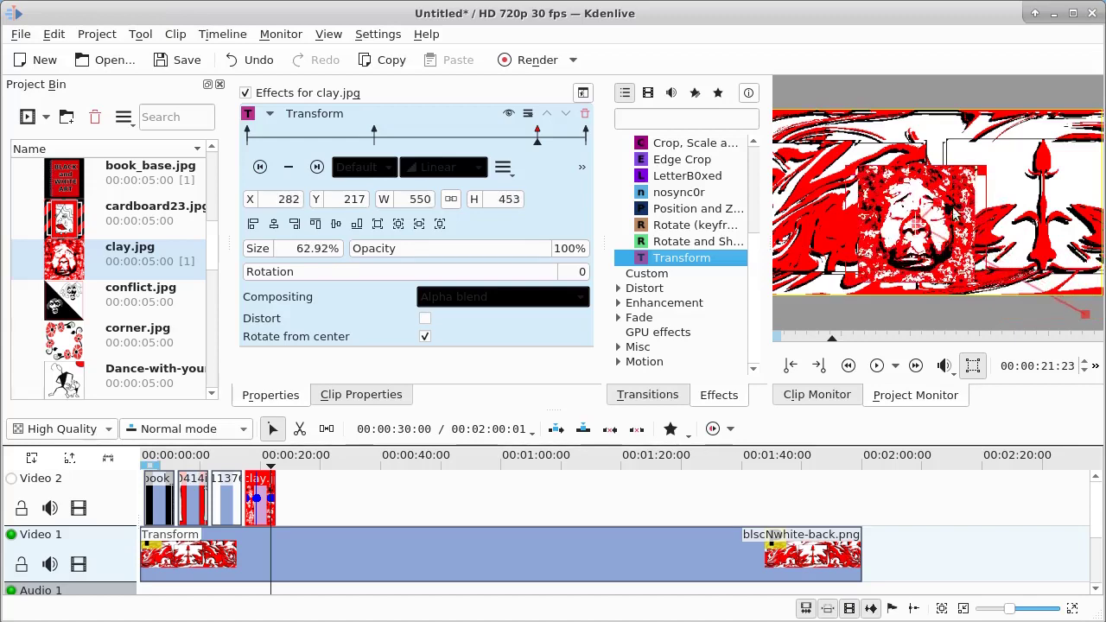
drag(985, 170, 1020, 126)
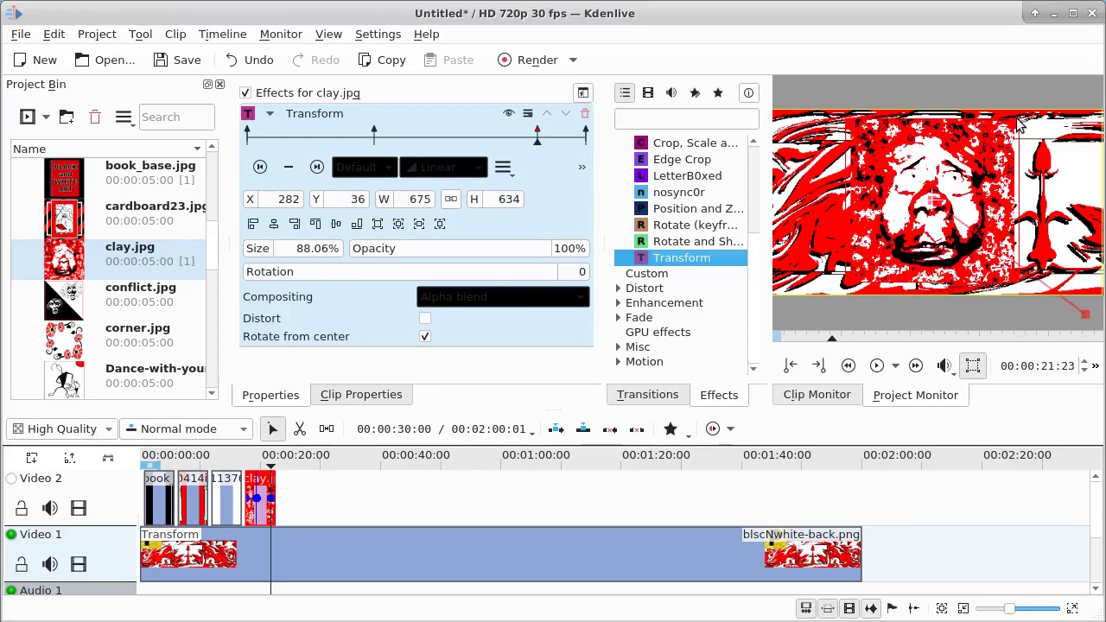
click(273, 224)
click(338, 223)
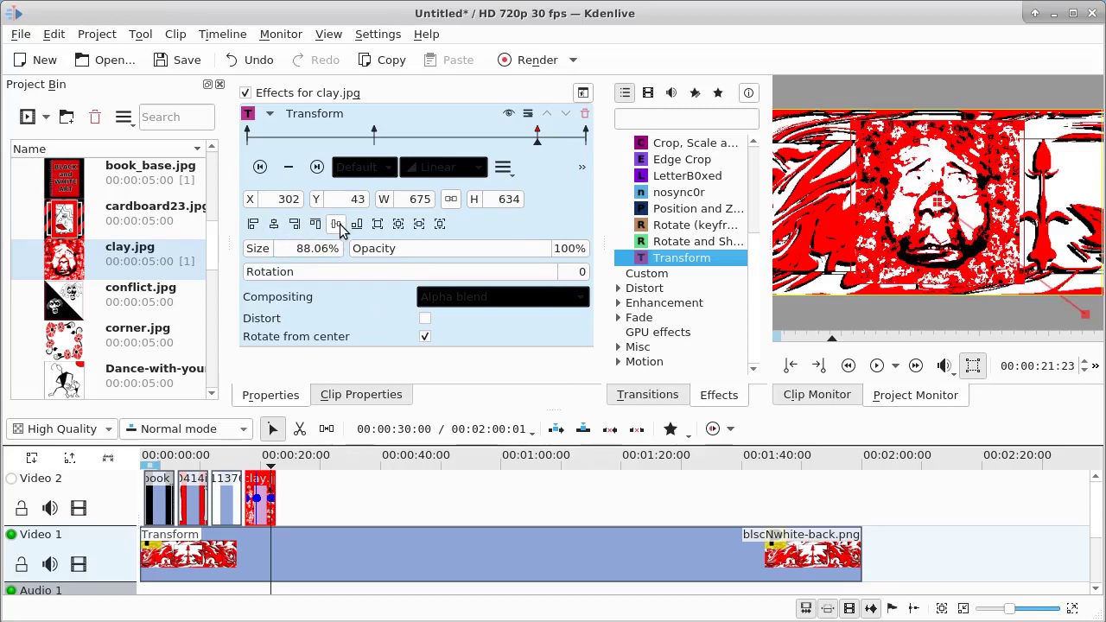
click(261, 168)
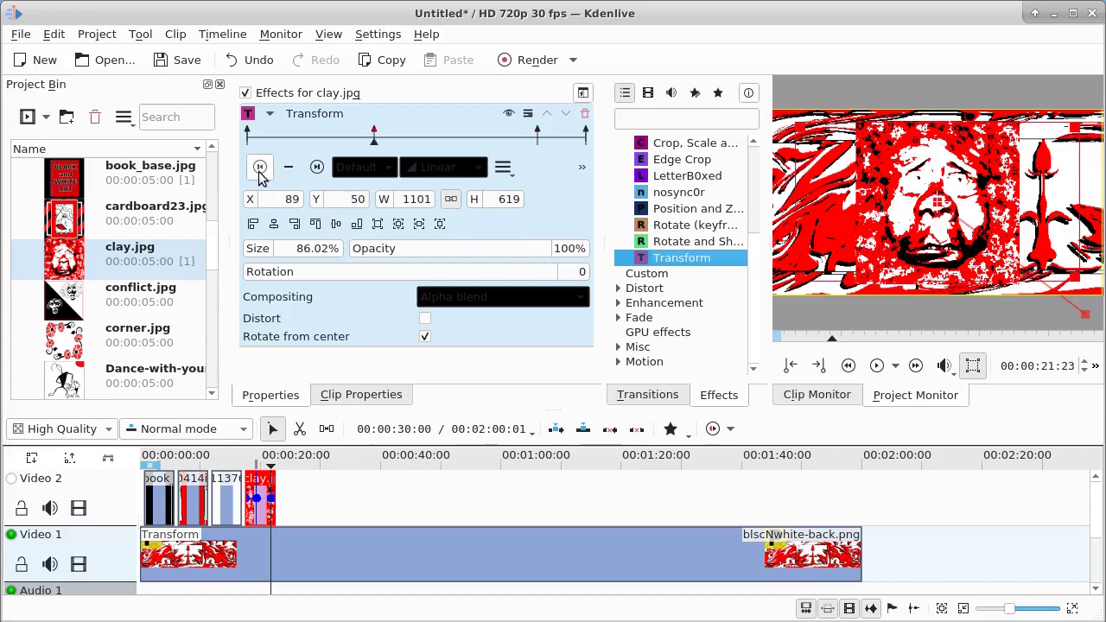
click(260, 168)
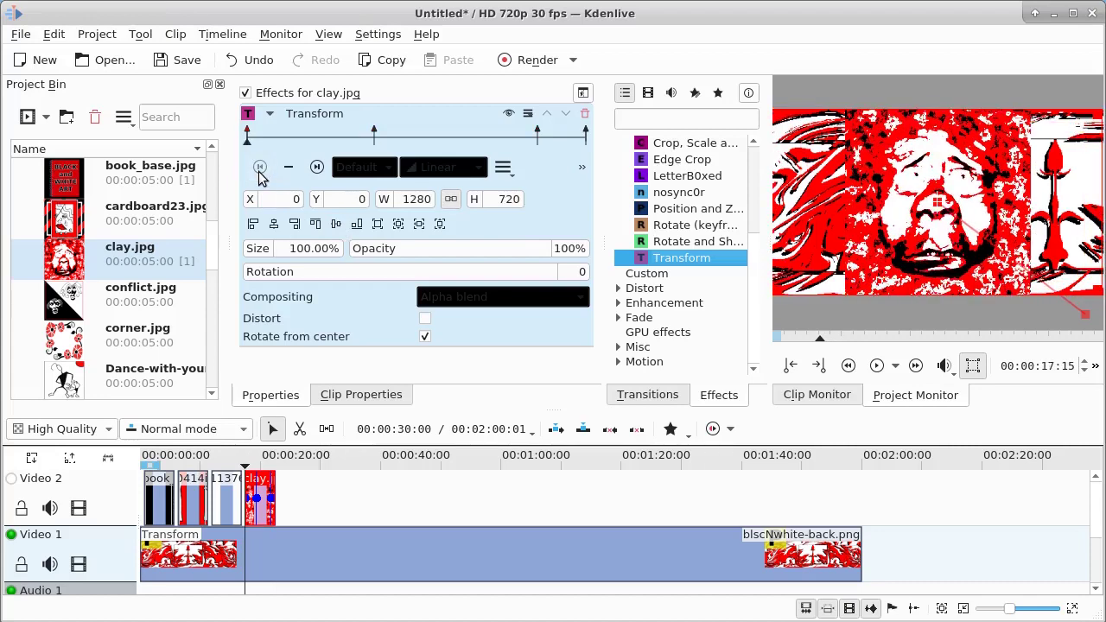
Step: Step through clay.jpg's Transform keyframes to check their values
click(316, 168)
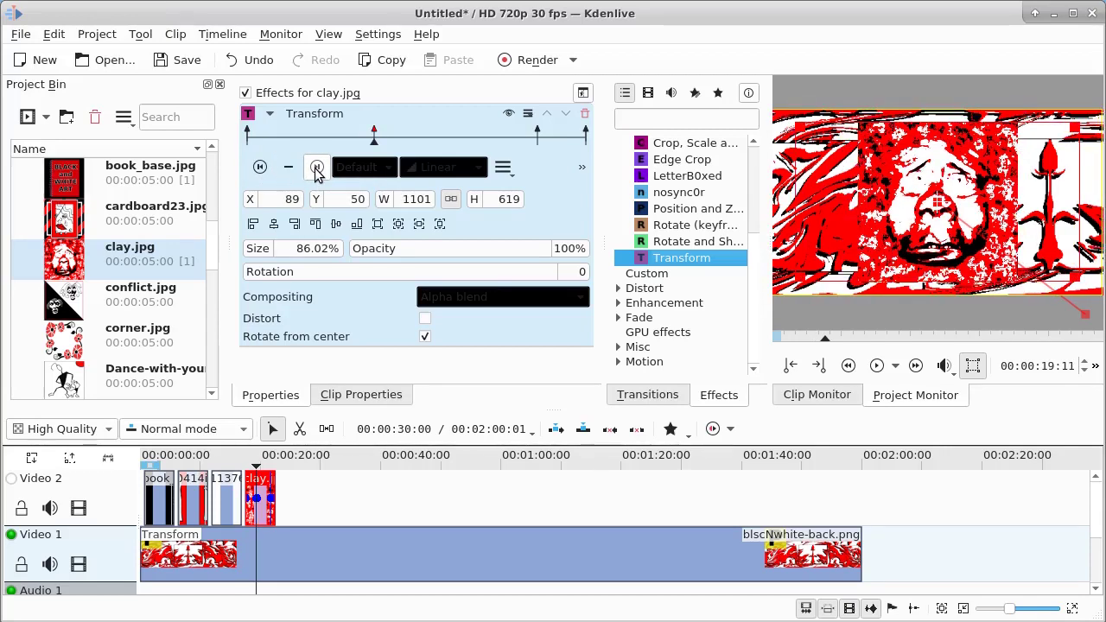
click(316, 168)
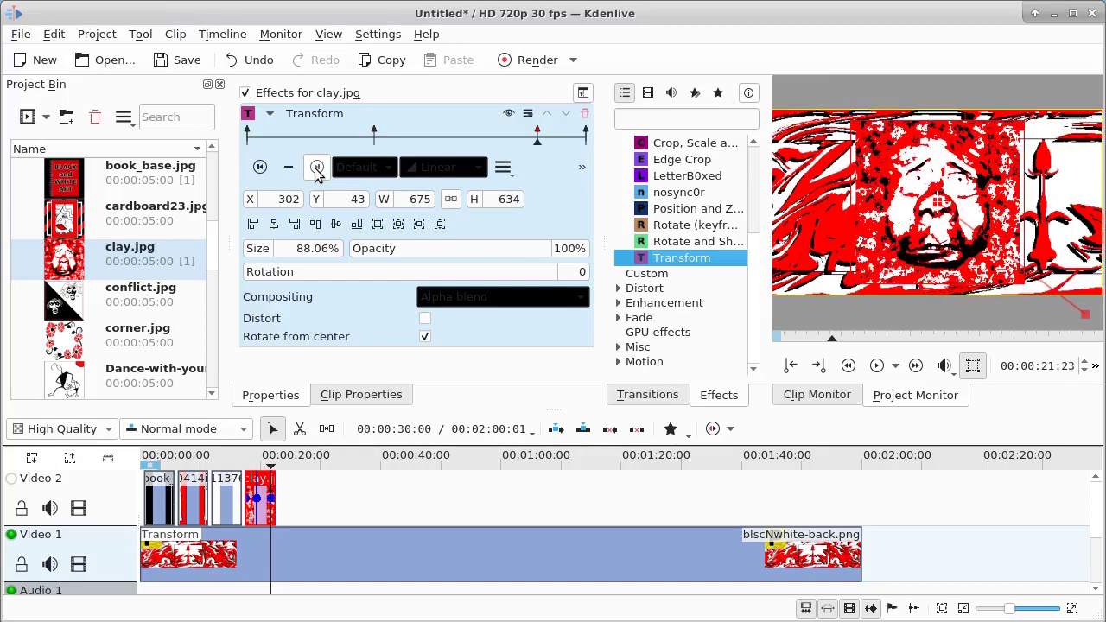
click(317, 168)
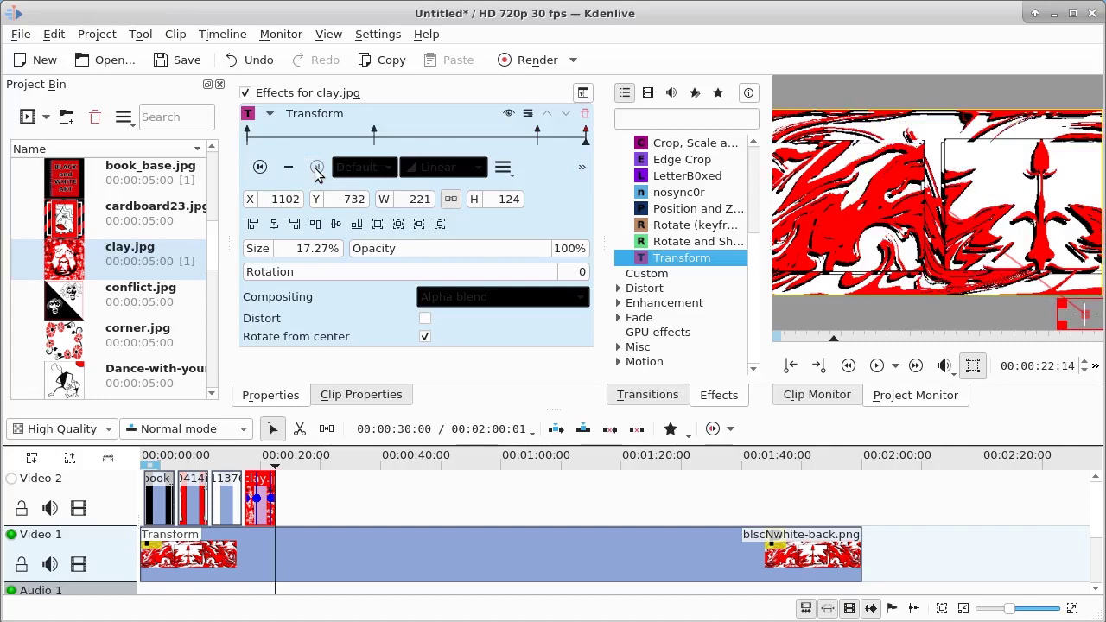
Step: Play back from about 16 s, then place Dance-with-your-baby.jpg on Video 2 at 00:00:23:03
click(240, 465)
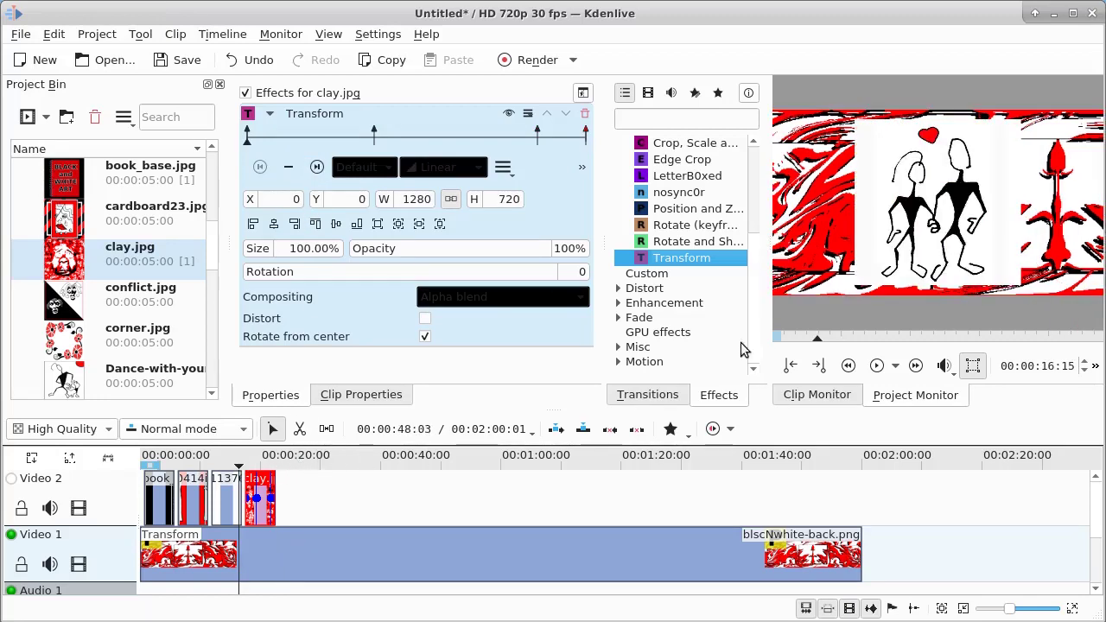
click(878, 365)
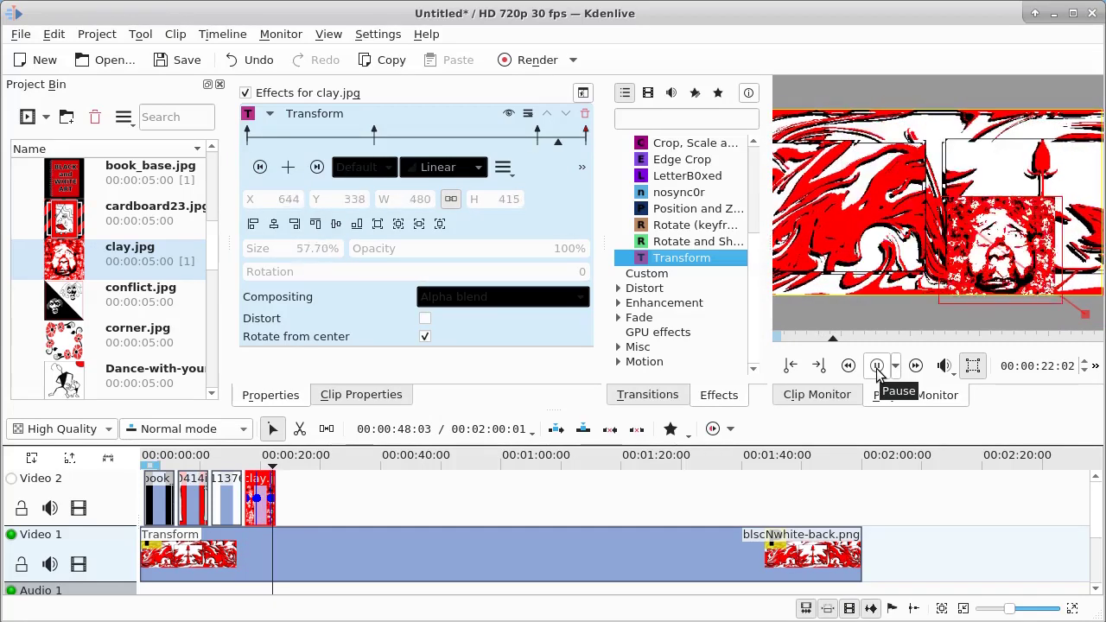
click(878, 367)
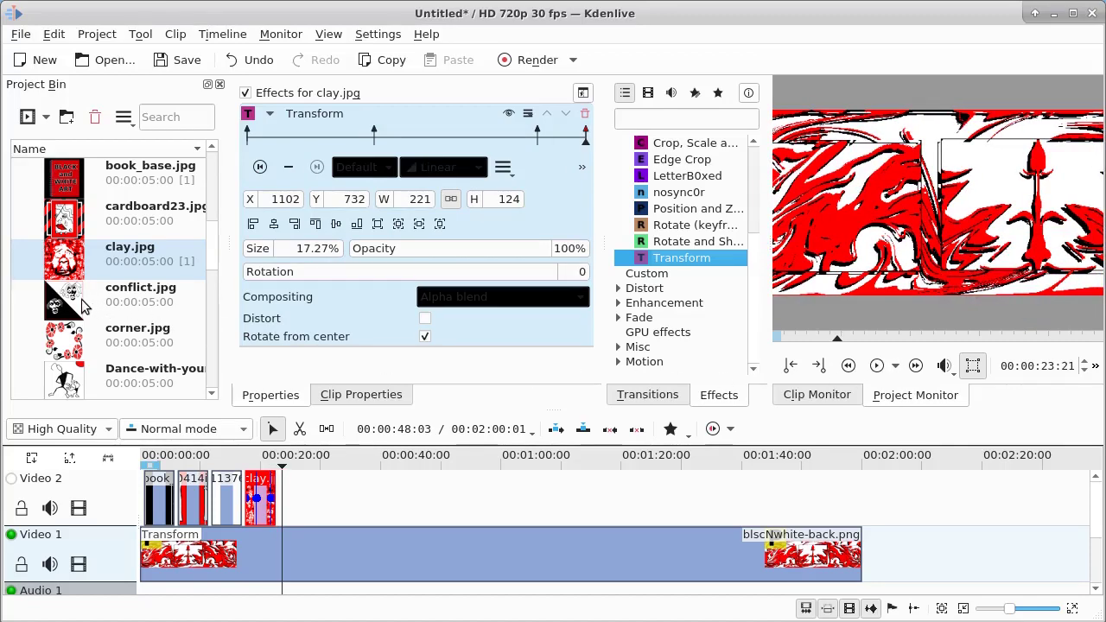
drag(78, 374, 283, 499)
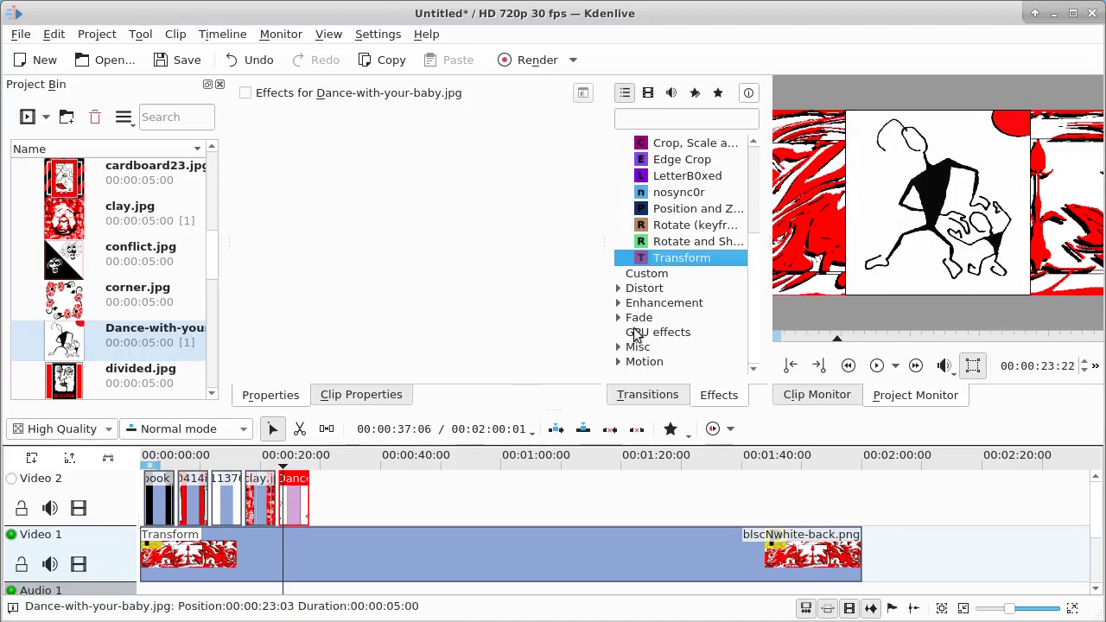
Step: Add Transform to Dance-with-your-baby.jpg, starting it shrunk and off-screen top-left
double_click(640, 262)
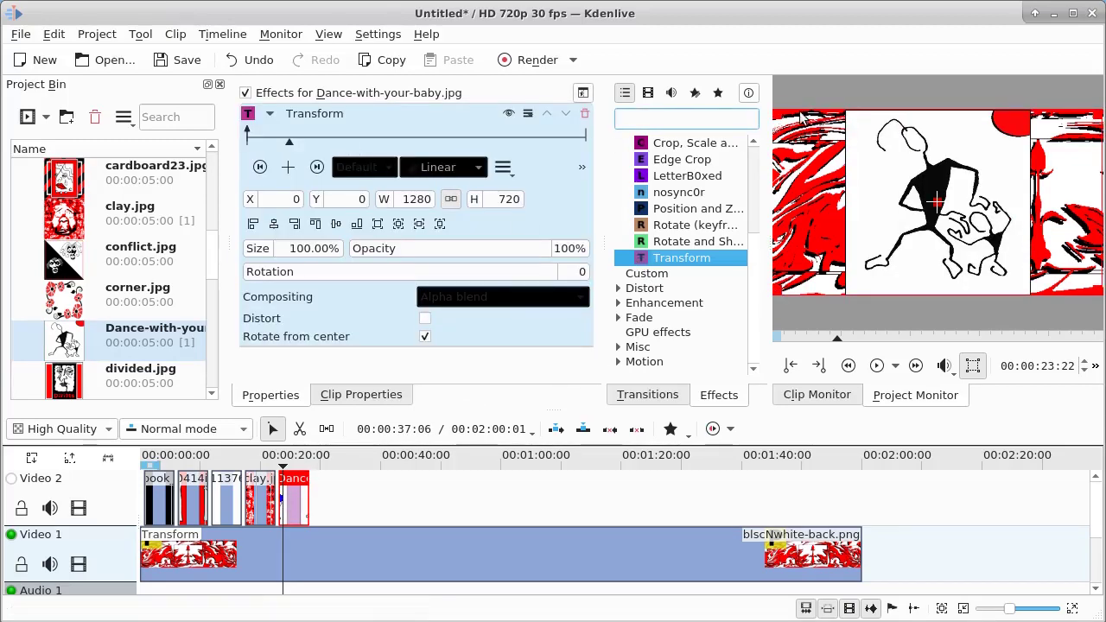
drag(773, 111, 806, 158)
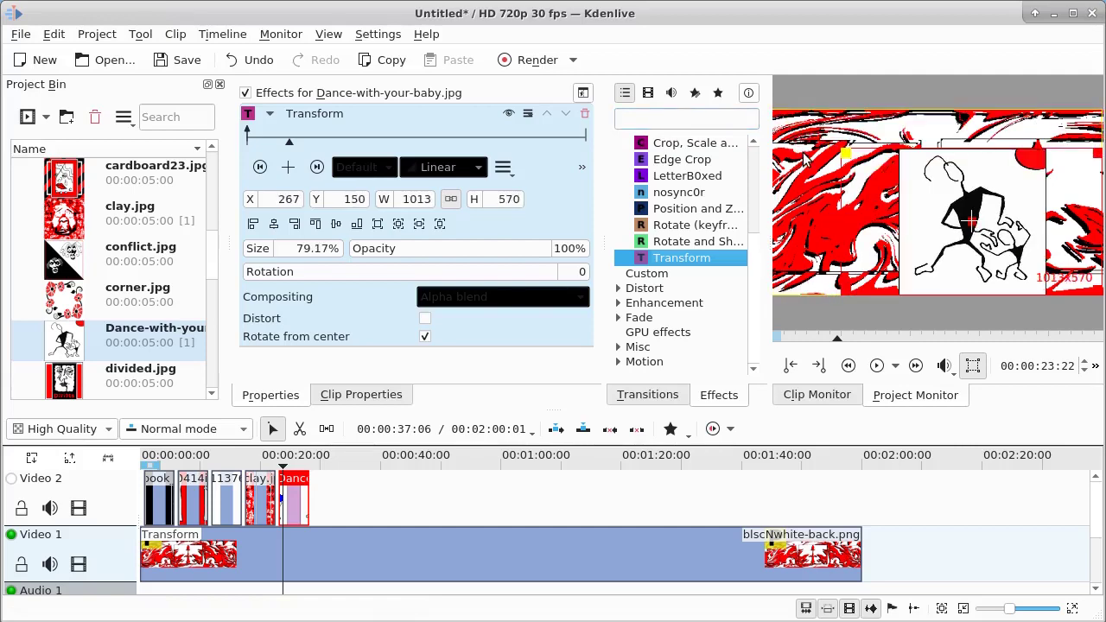
drag(969, 219, 653, 45)
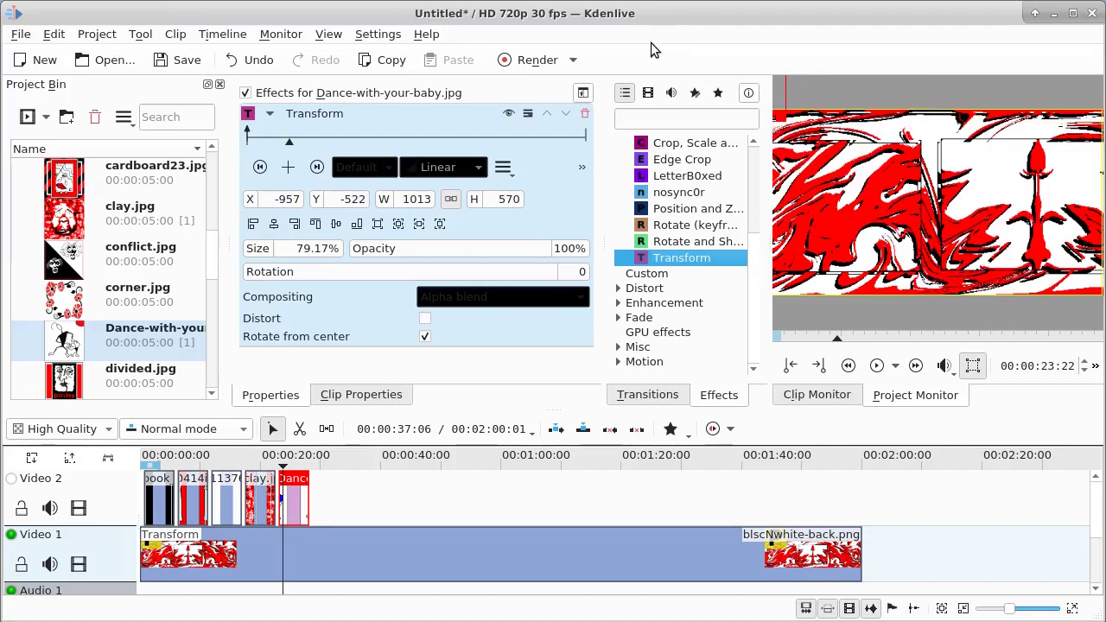
Step: Add a second keyframe early in the clip and slightly shrink the image at both keyframes
click(317, 168)
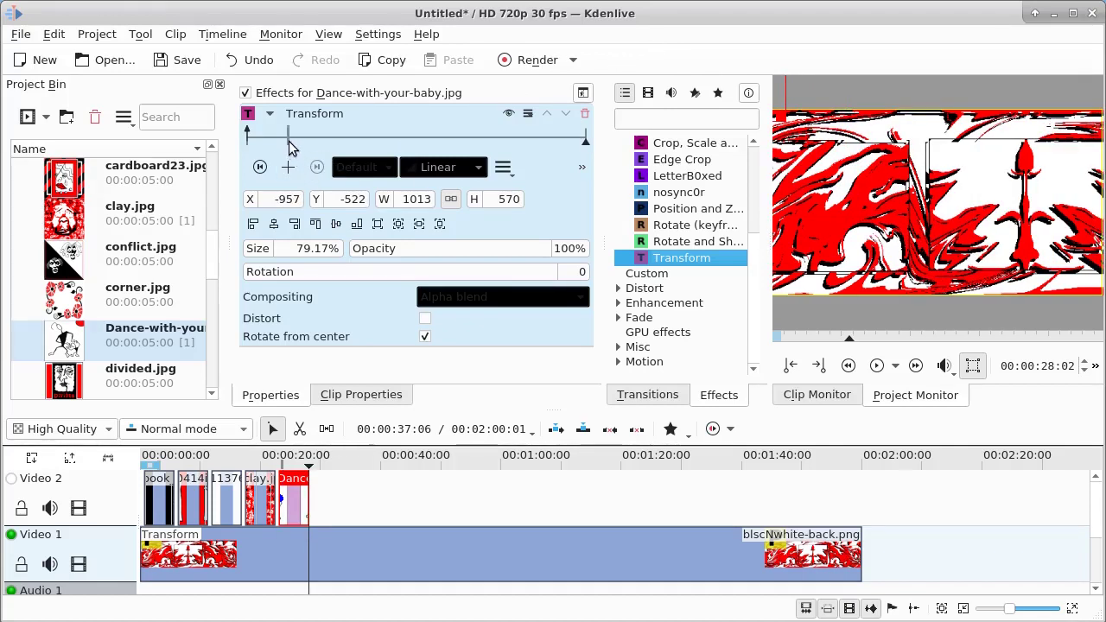
click(289, 141)
click(289, 168)
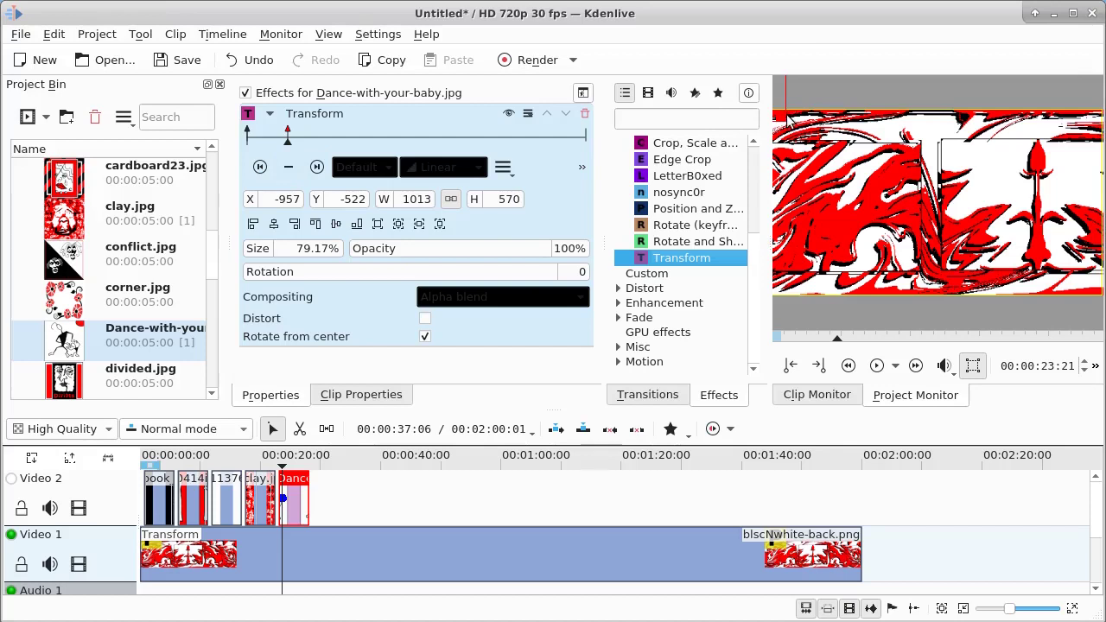
drag(777, 108, 768, 84)
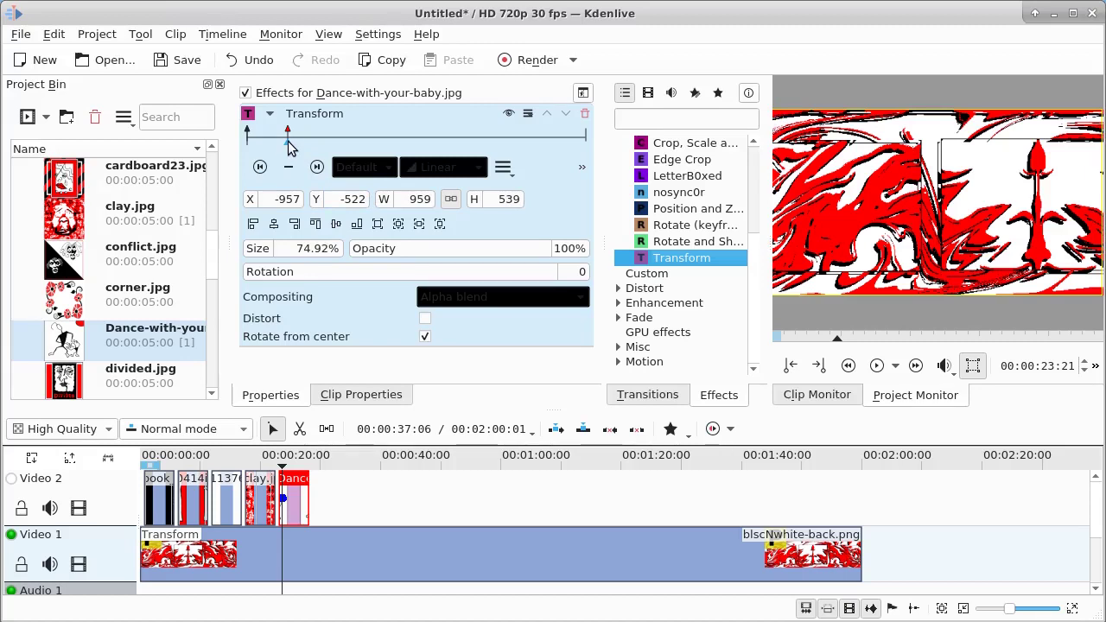
click(259, 167)
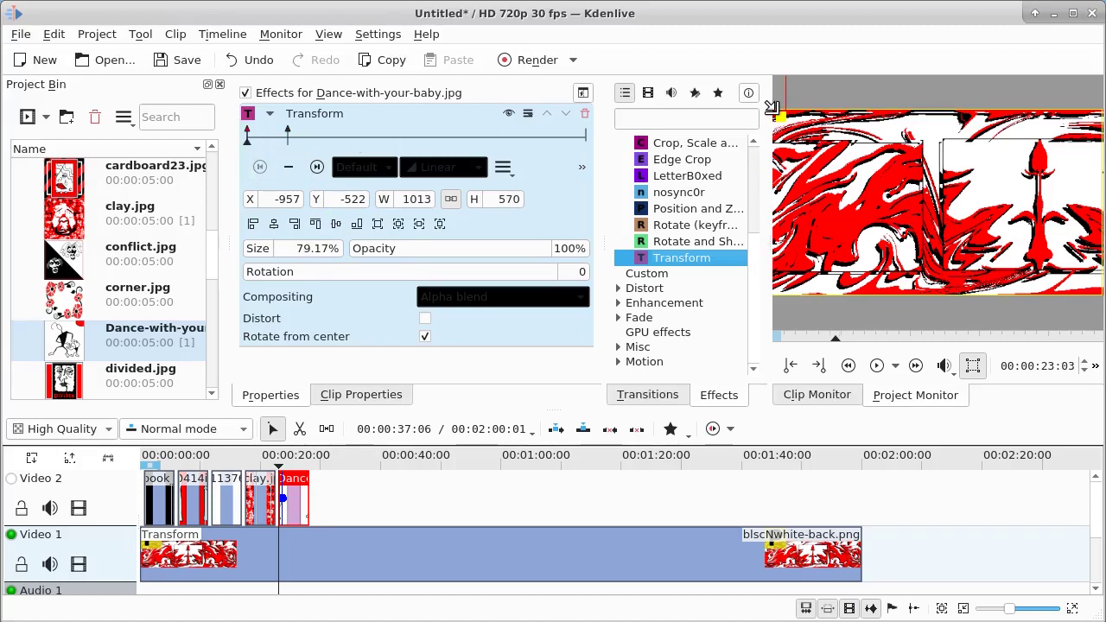
drag(771, 107, 762, 90)
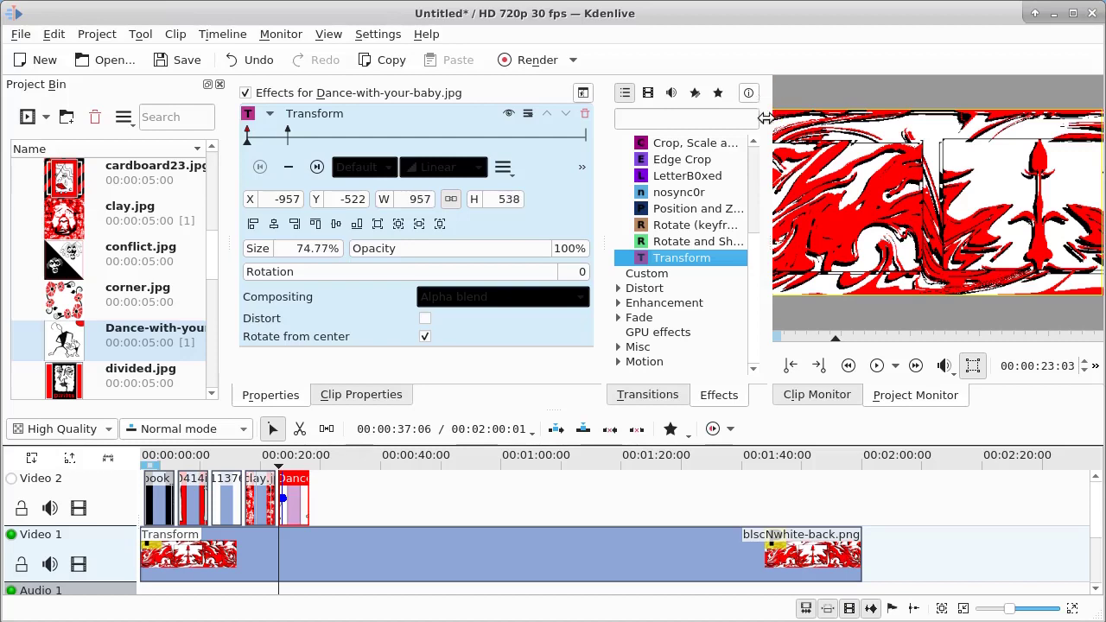
click(317, 168)
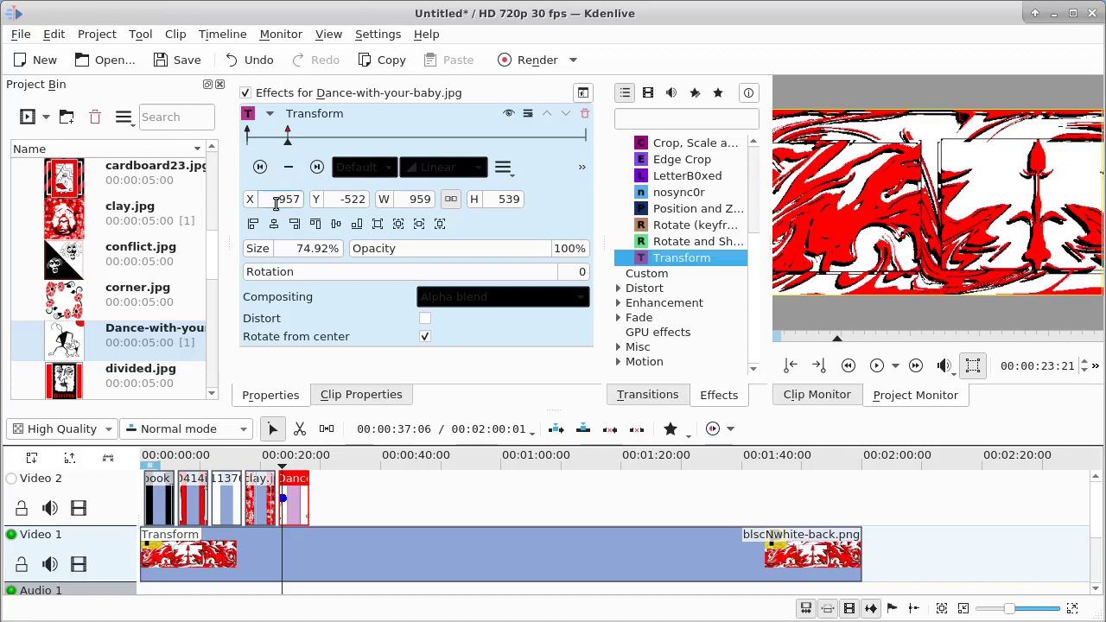
Step: At 00:00:23:21, size the image 1158×651 (90.47%) and centre it at X 61, Y 34
drag(271, 201, 303, 201)
text(0)
drag(344, 200, 370, 200)
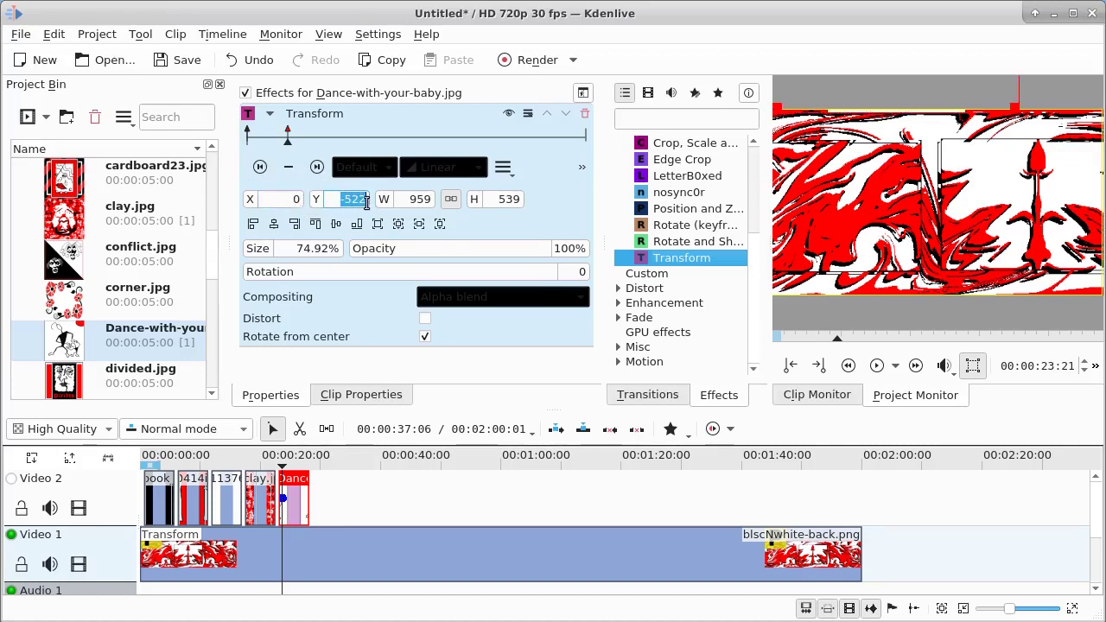
text(0)
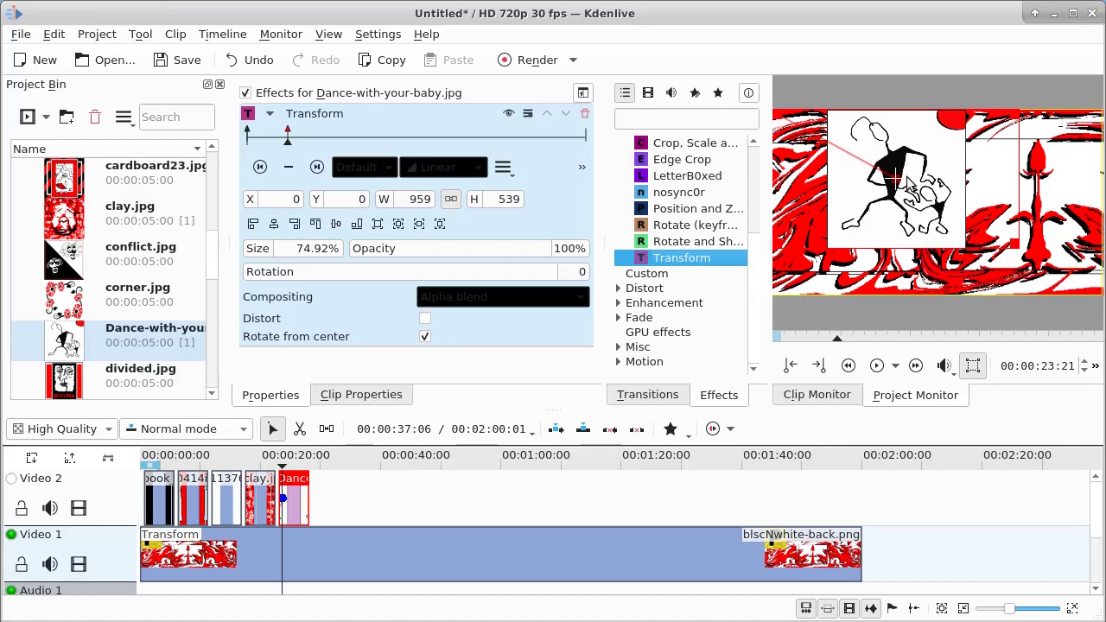
drag(1023, 248, 1061, 268)
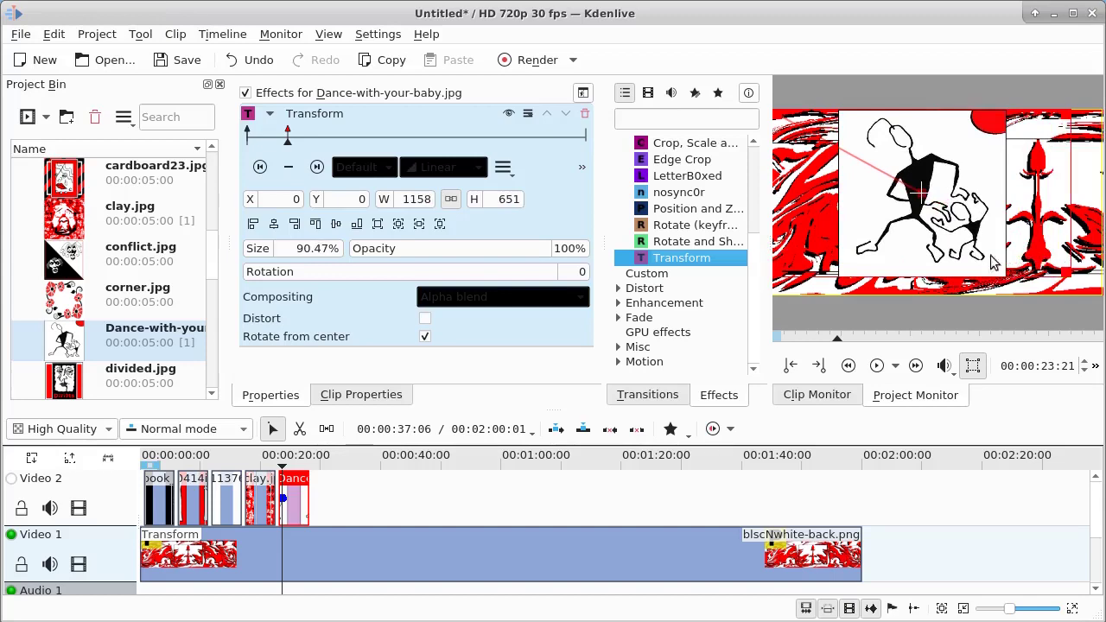
drag(923, 196, 951, 203)
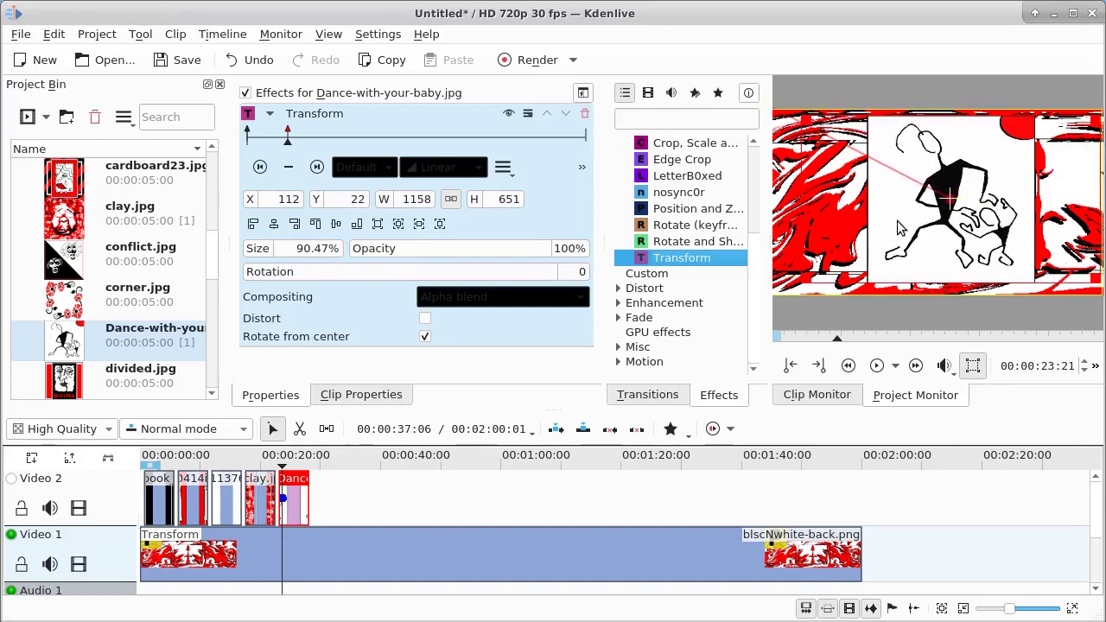
click(274, 224)
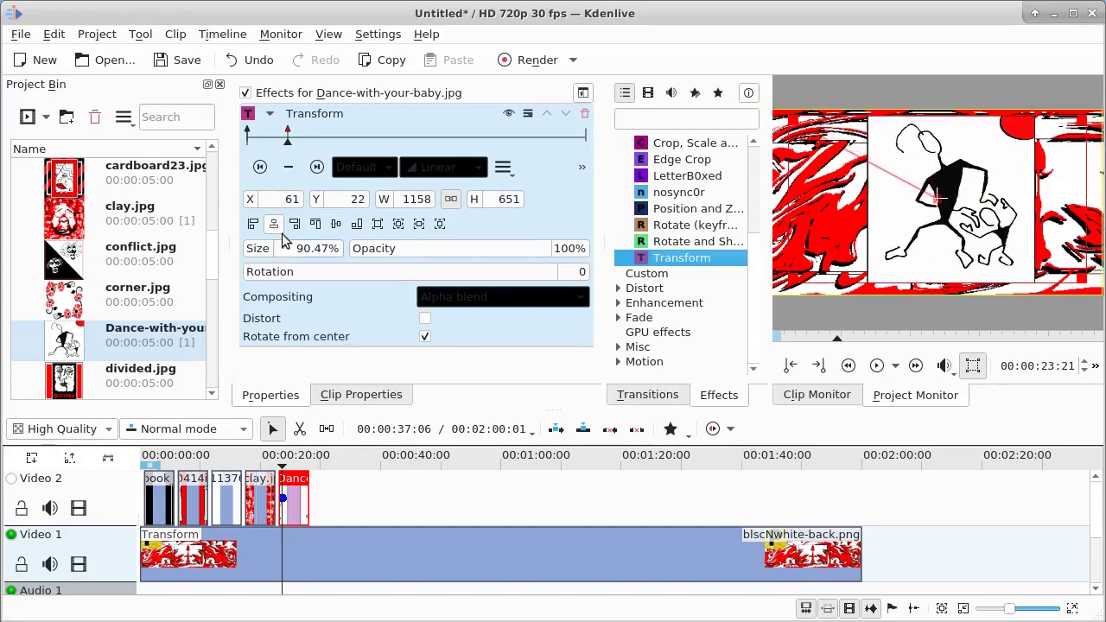
click(337, 225)
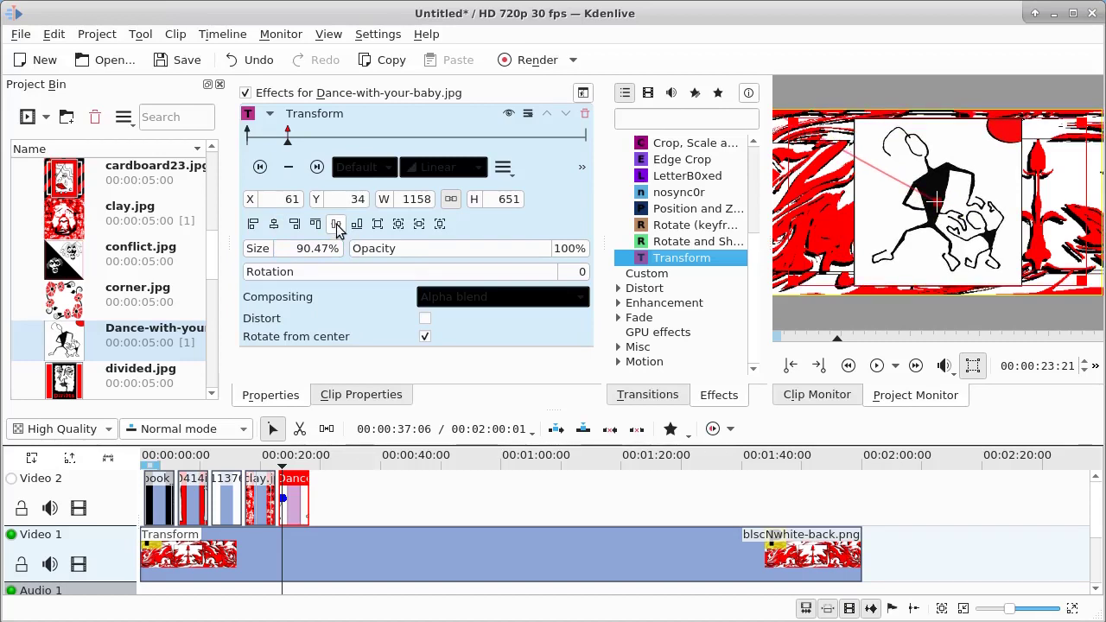
click(551, 135)
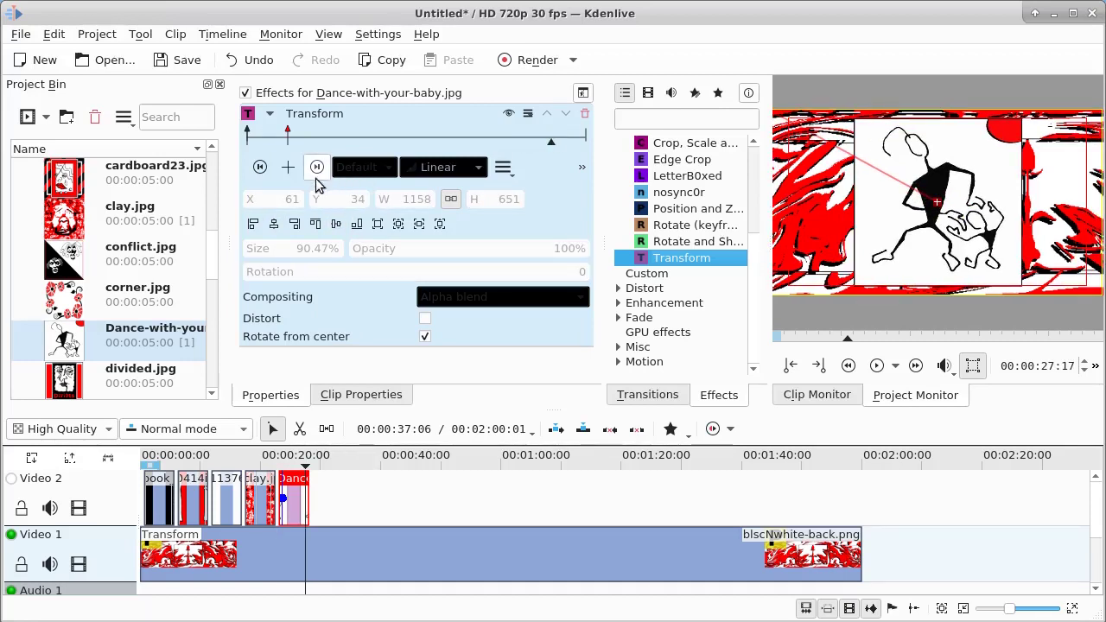
Step: Add keyframes holding the centred position near the end and at the dancing clip's last frame
click(288, 170)
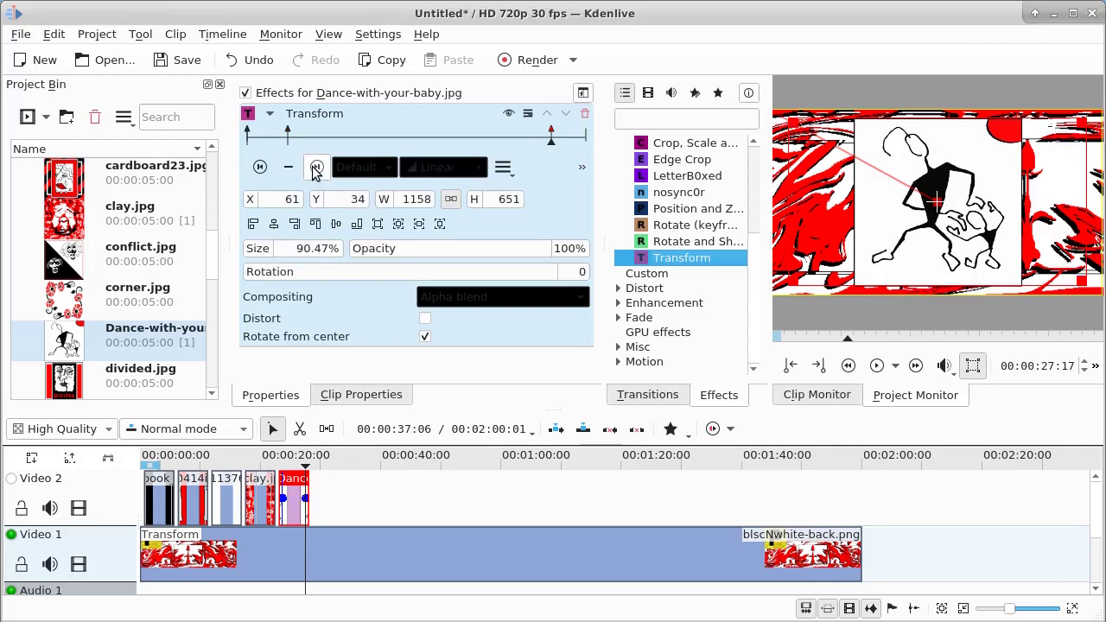
click(317, 168)
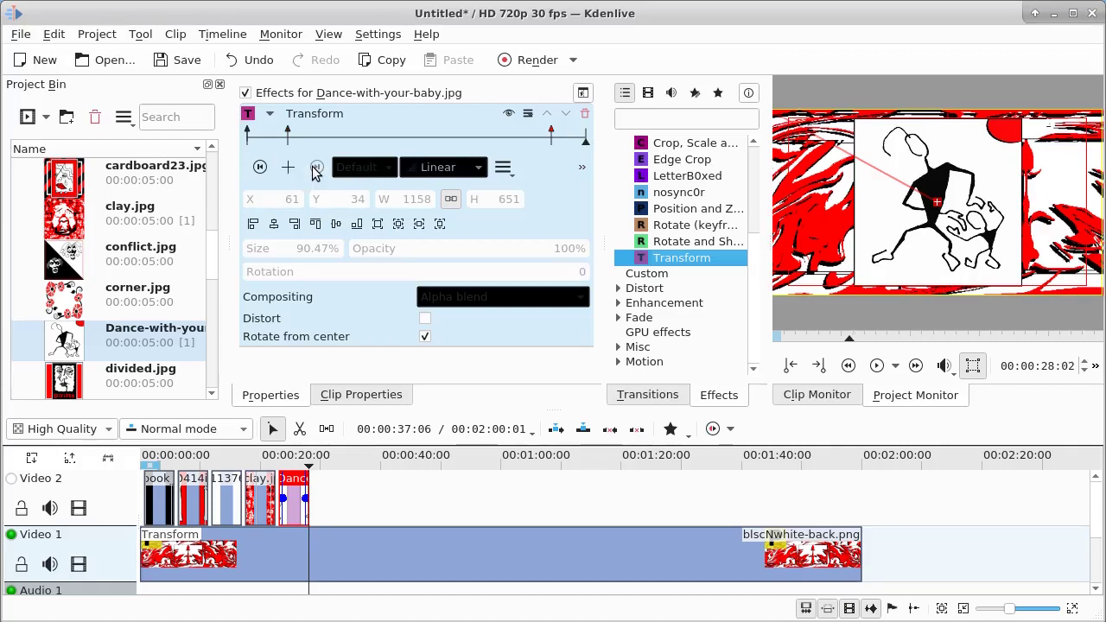
click(290, 167)
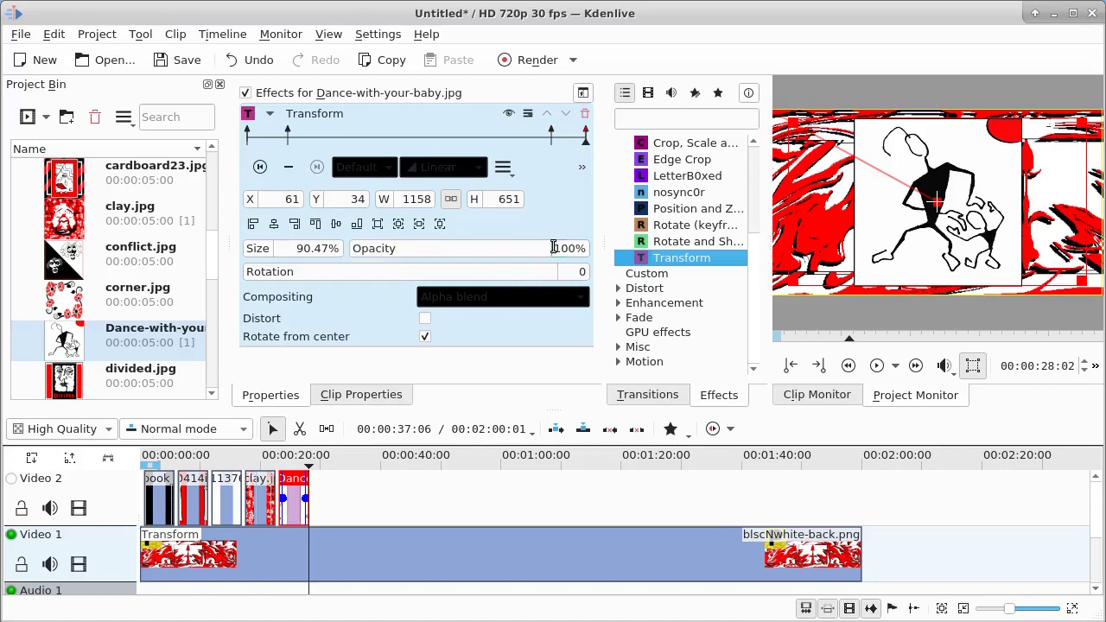
Step: Set 0% opacity at the final keyframe, then place divided.jpg on Video 2, lasting 00:00:12:28
click(556, 248)
text(0)
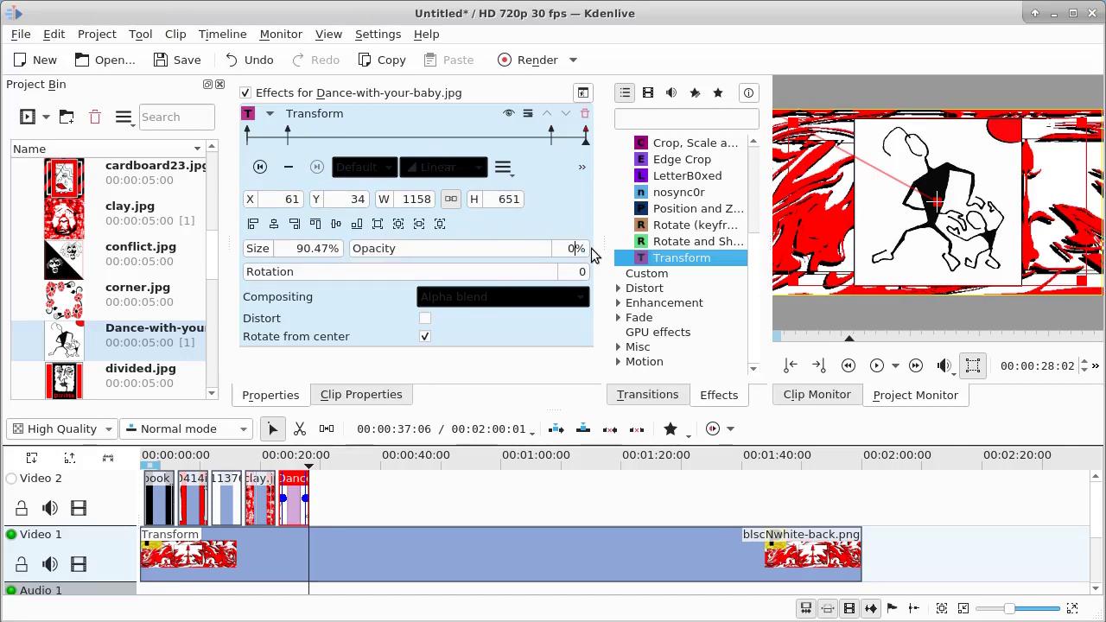
key(Return)
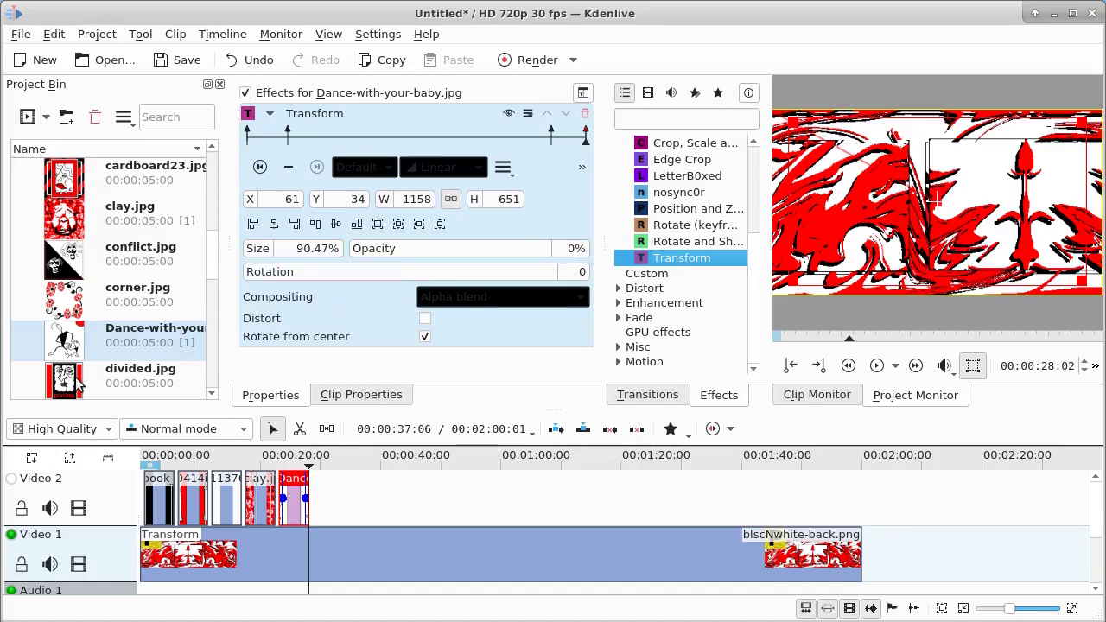
drag(76, 387, 390, 489)
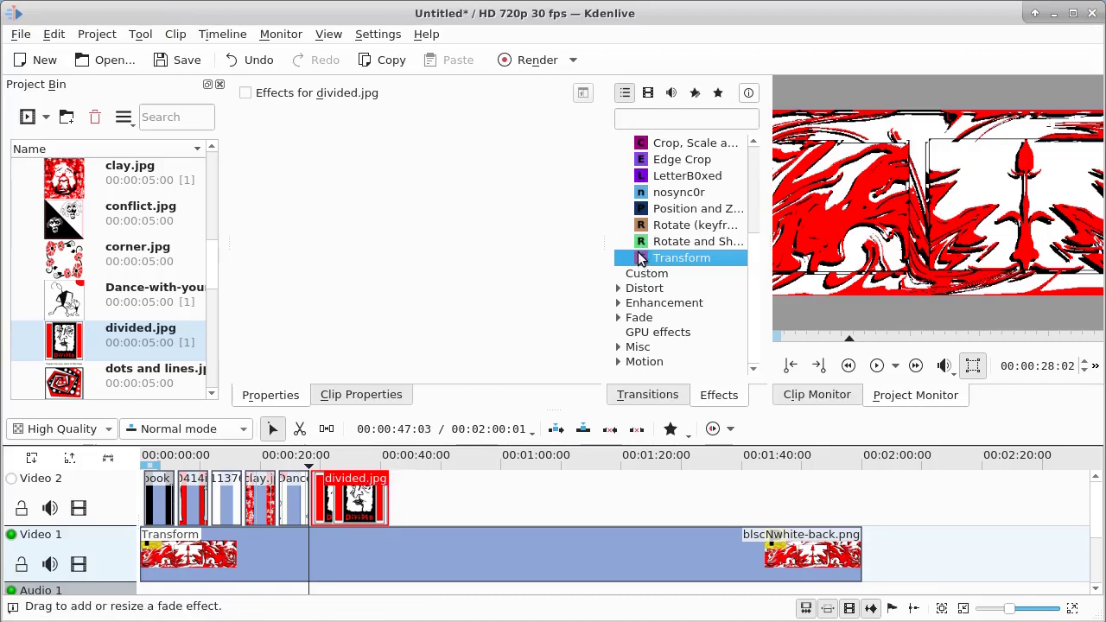
Step: Add a Transform effect to divided.jpg with 0% opacity at its first keyframe
double_click(640, 259)
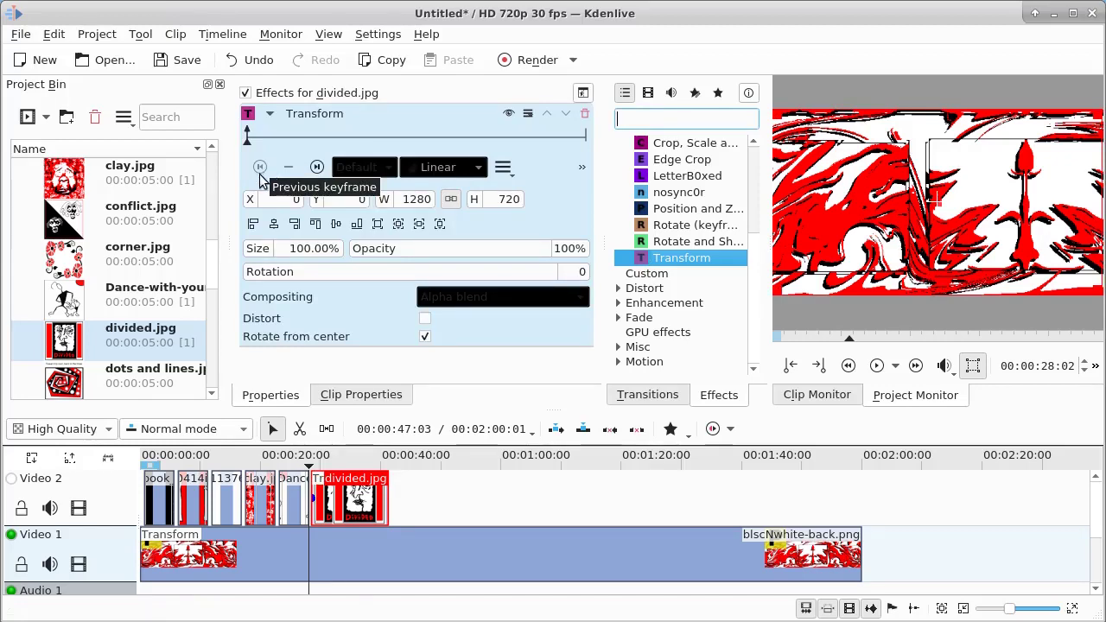
click(313, 168)
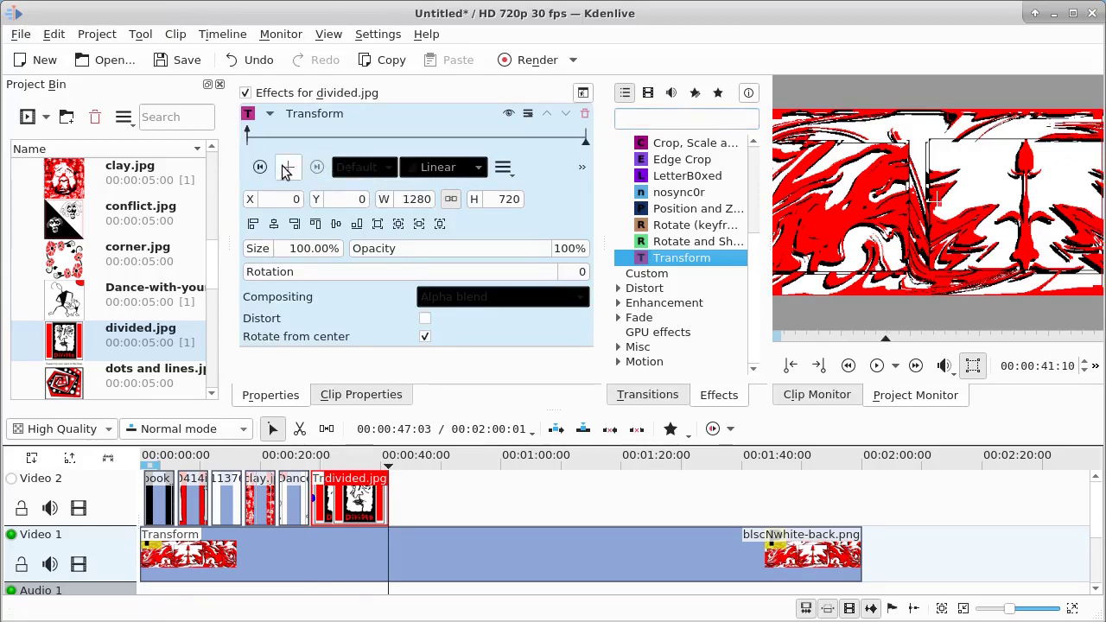
click(259, 169)
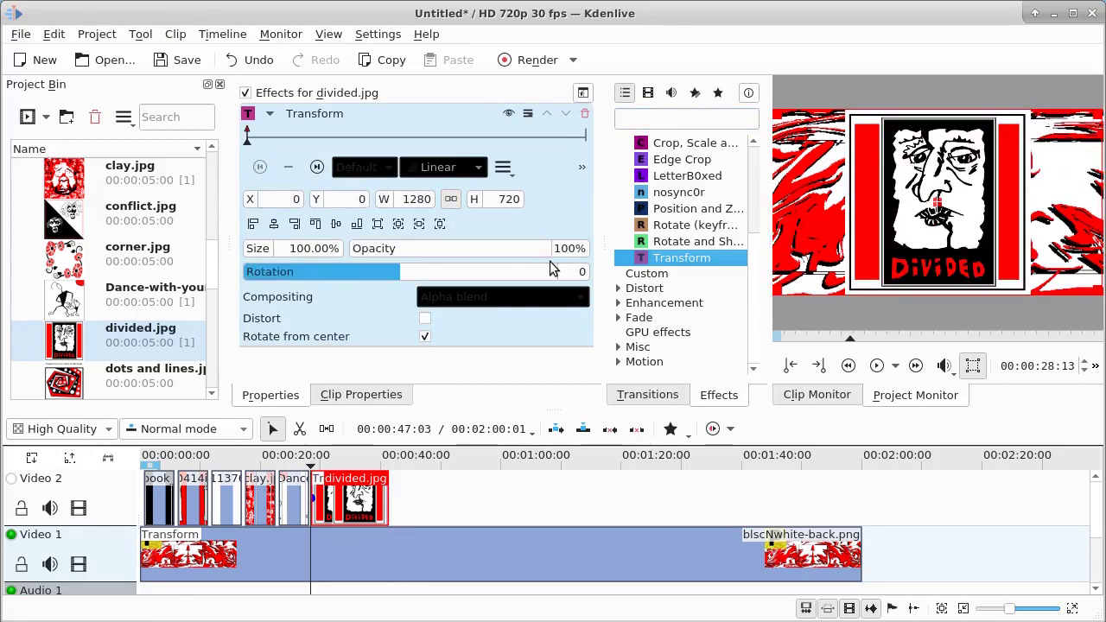
double_click(557, 249)
text(0)
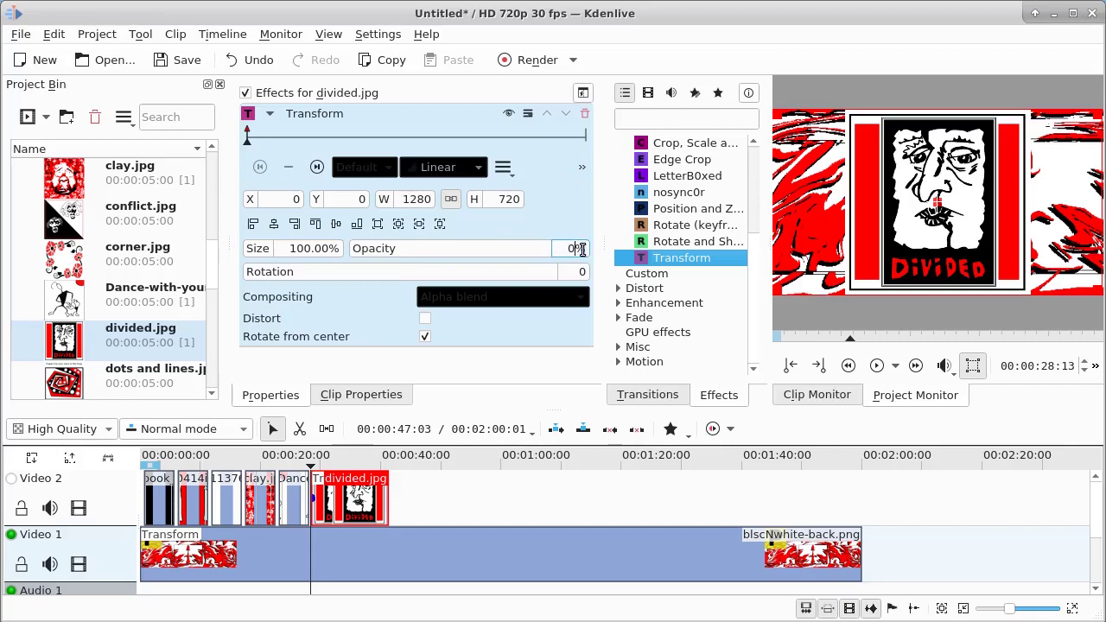
key(Return)
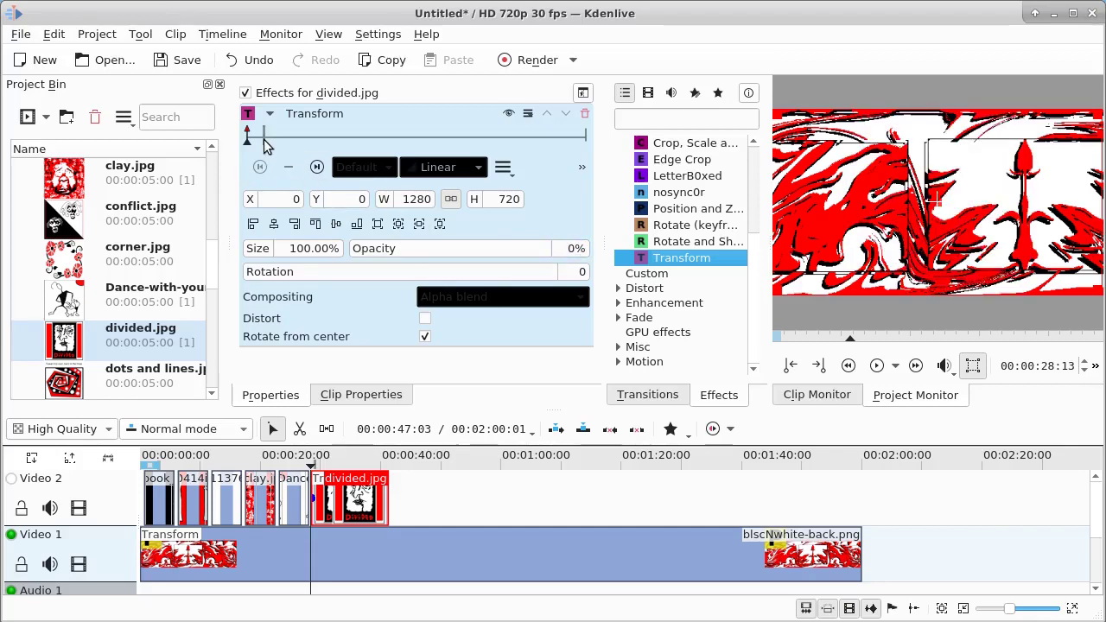
Step: Add a keyframe at 00:00:29:09 with 100% opacity
click(264, 139)
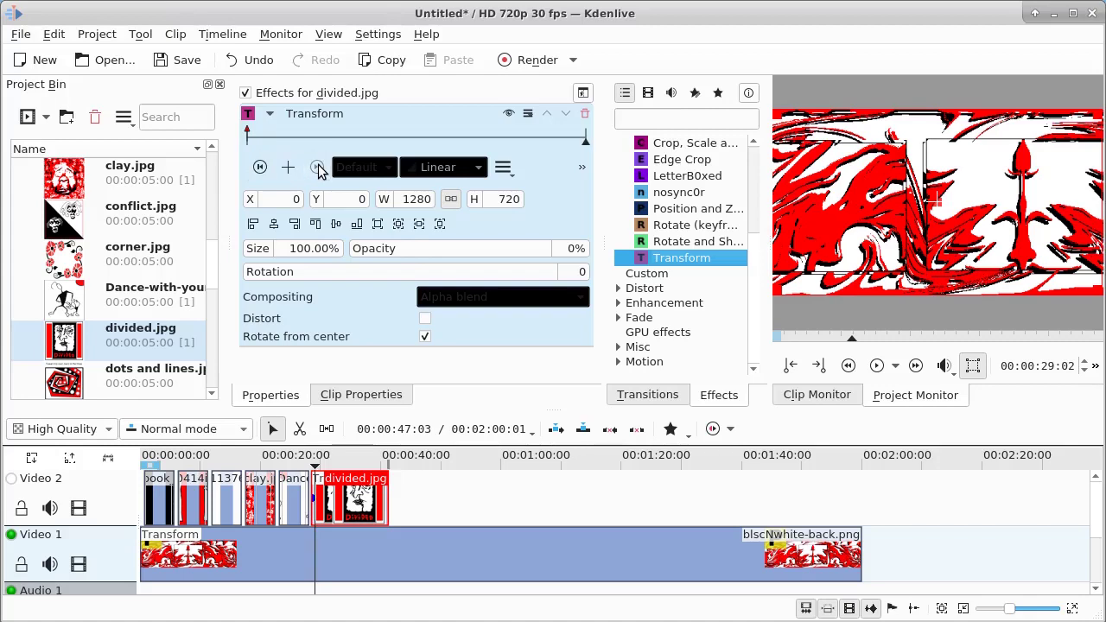
click(316, 166)
click(269, 135)
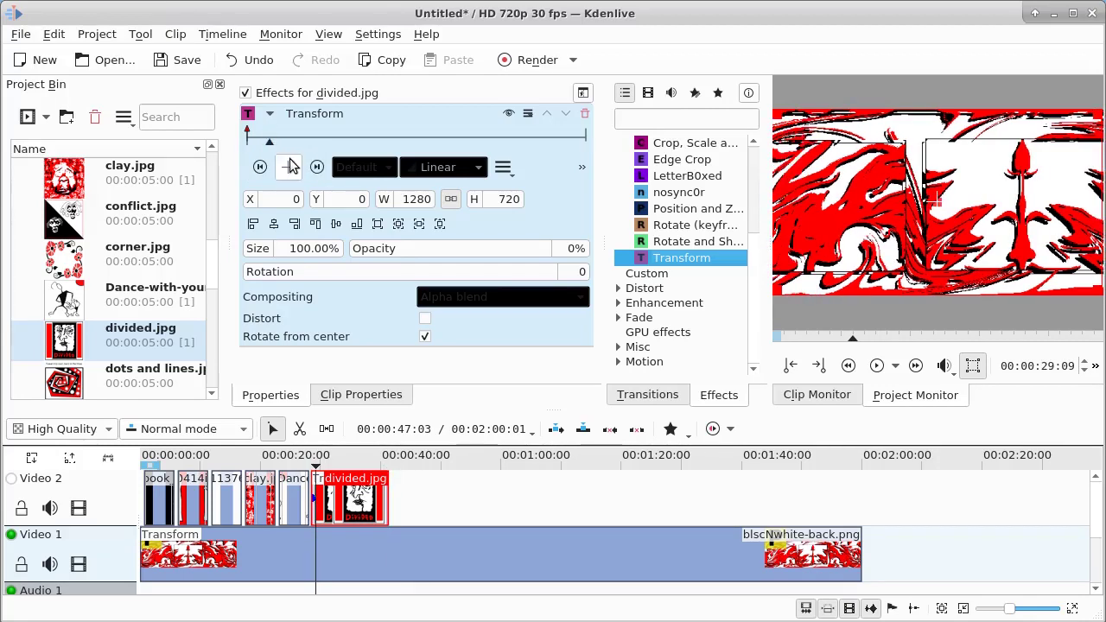
click(291, 167)
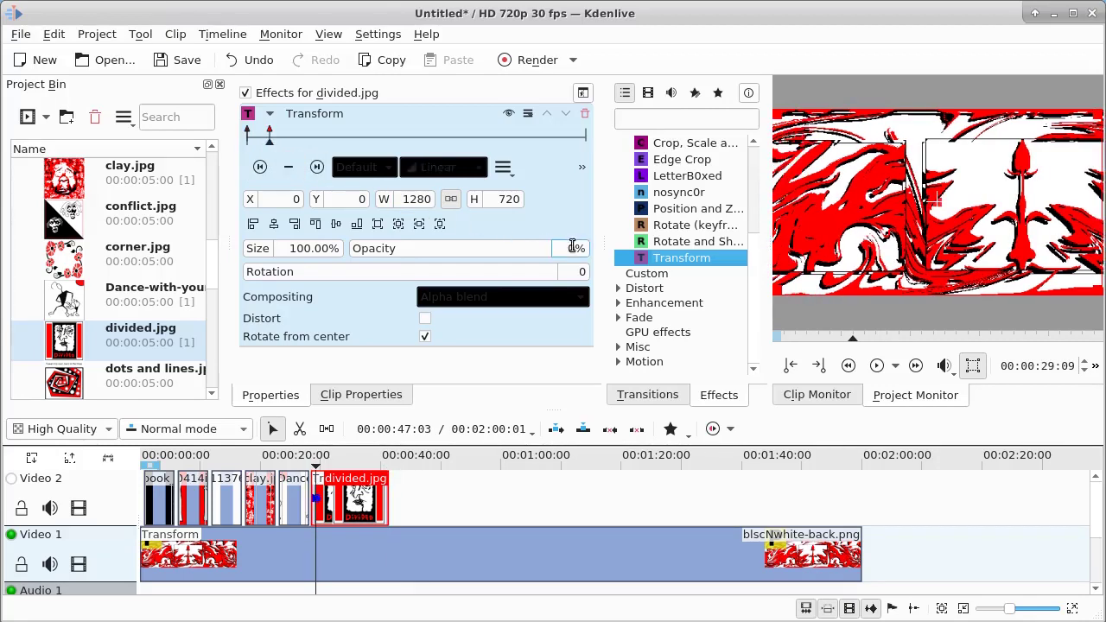
text(10)
key(Return)
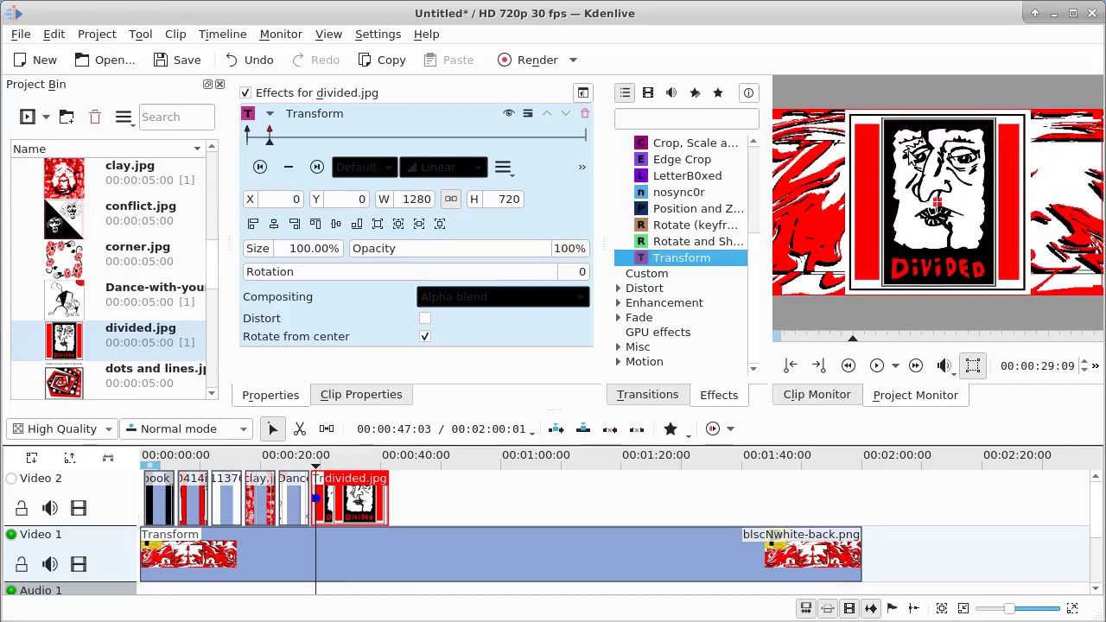
Step: Resize divided.jpg to 1141×642 (89.17%) at X 373, Y 36 from 29:09 onward
drag(772, 110, 792, 140)
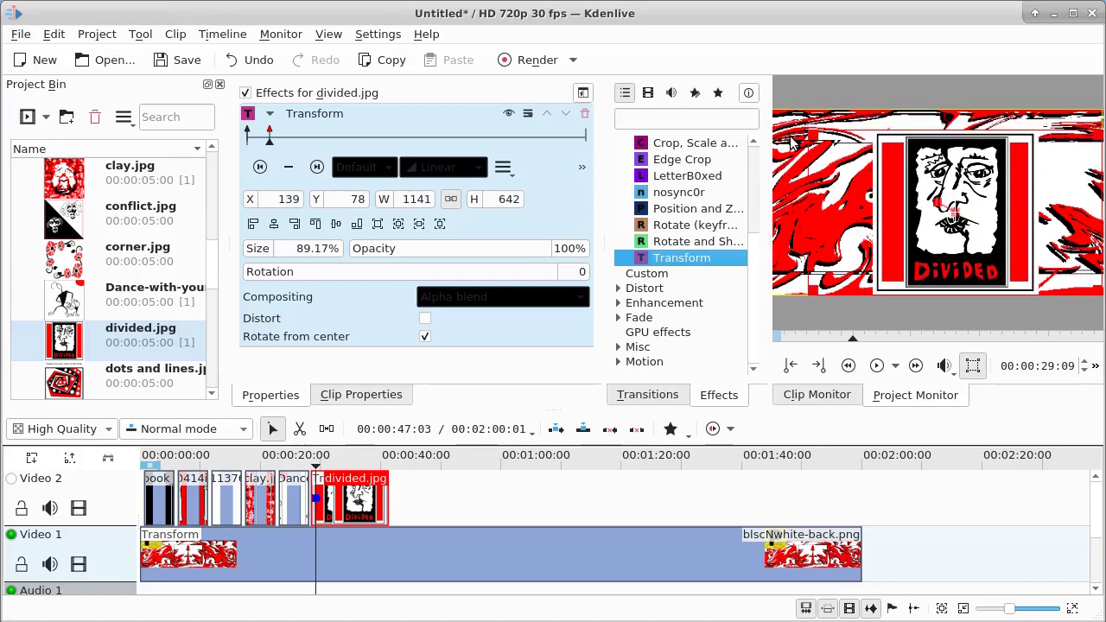
drag(955, 209, 1014, 200)
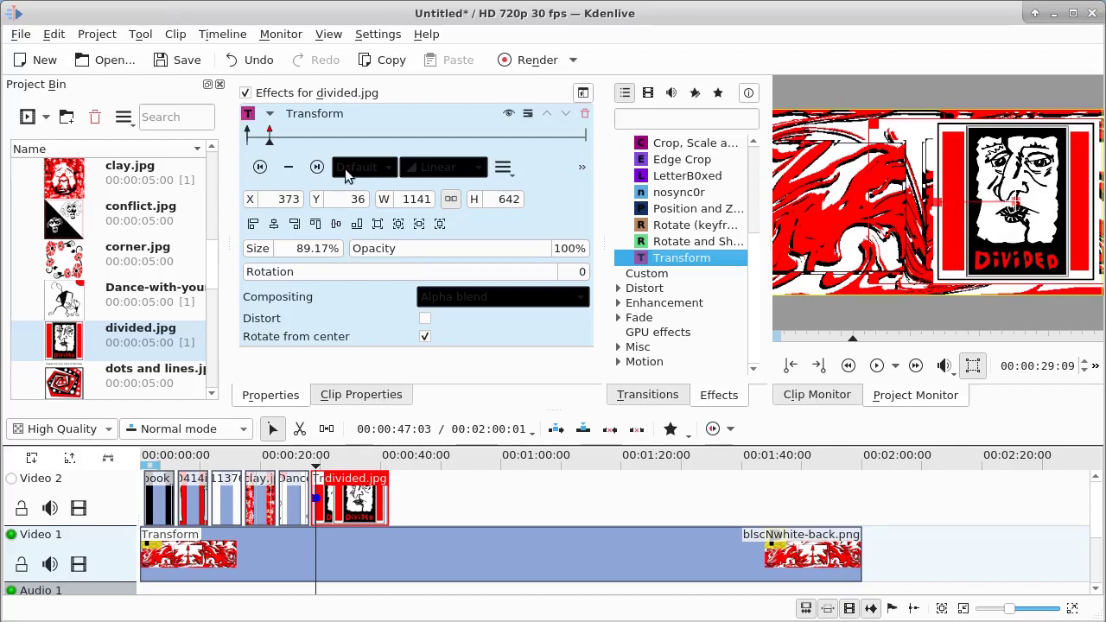
click(317, 167)
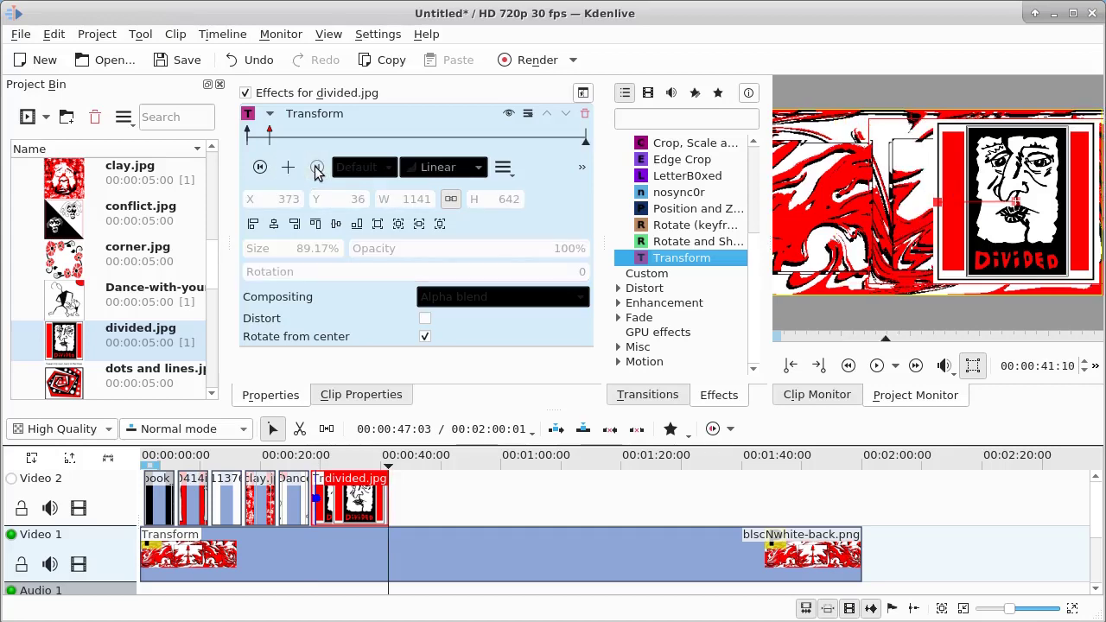
click(259, 167)
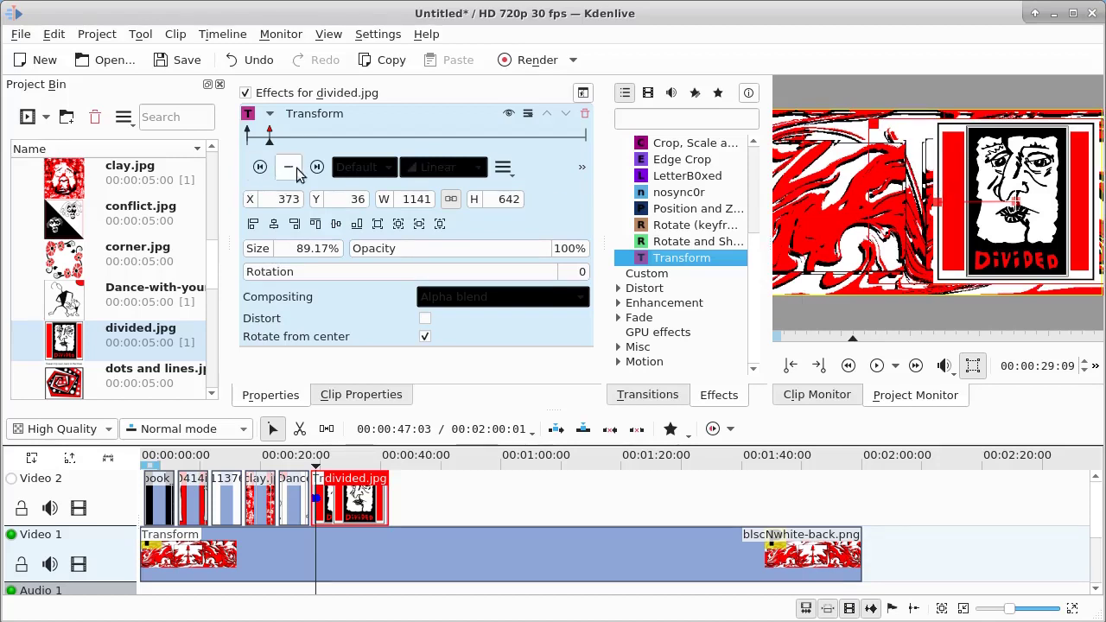
click(318, 168)
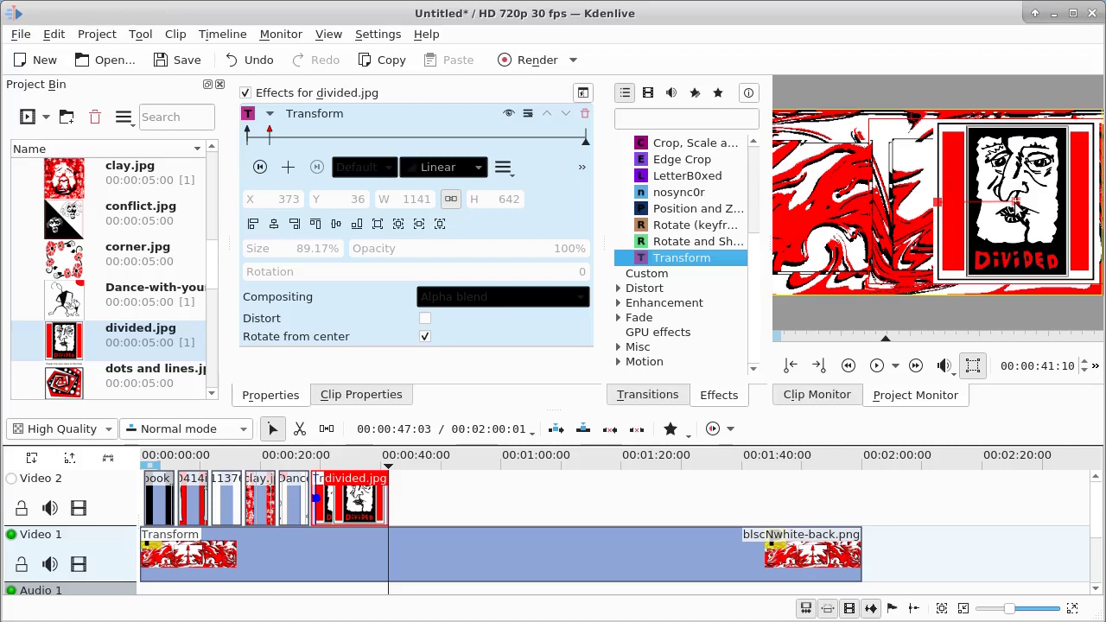
Step: Add a keyframe at 39:17, sliding divided.jpg left to X 256 and centring it vertically
click(531, 139)
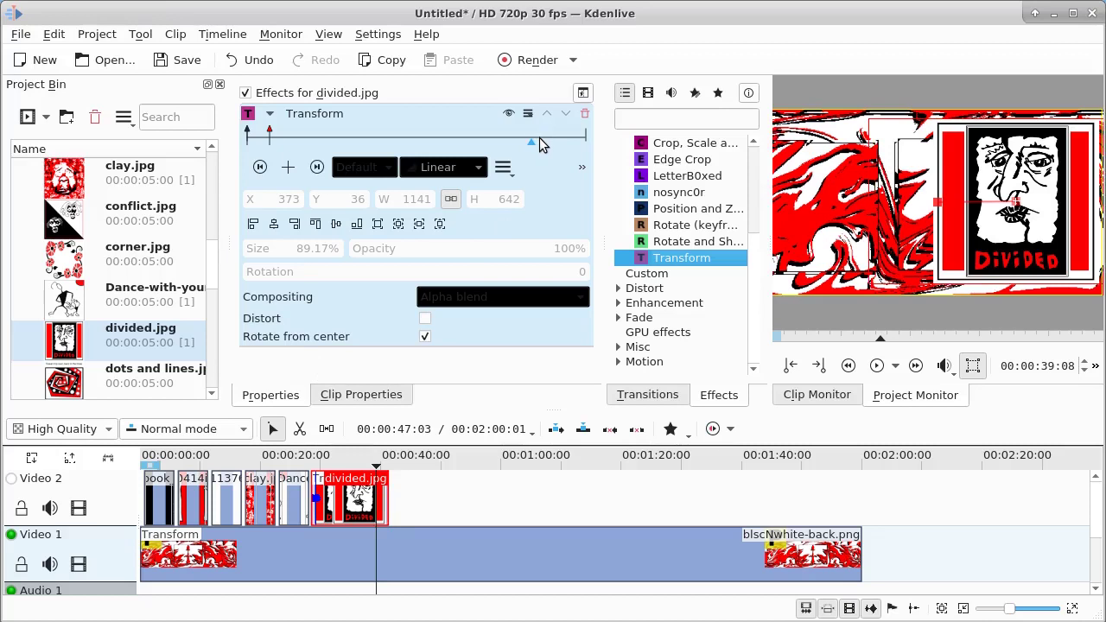
click(539, 138)
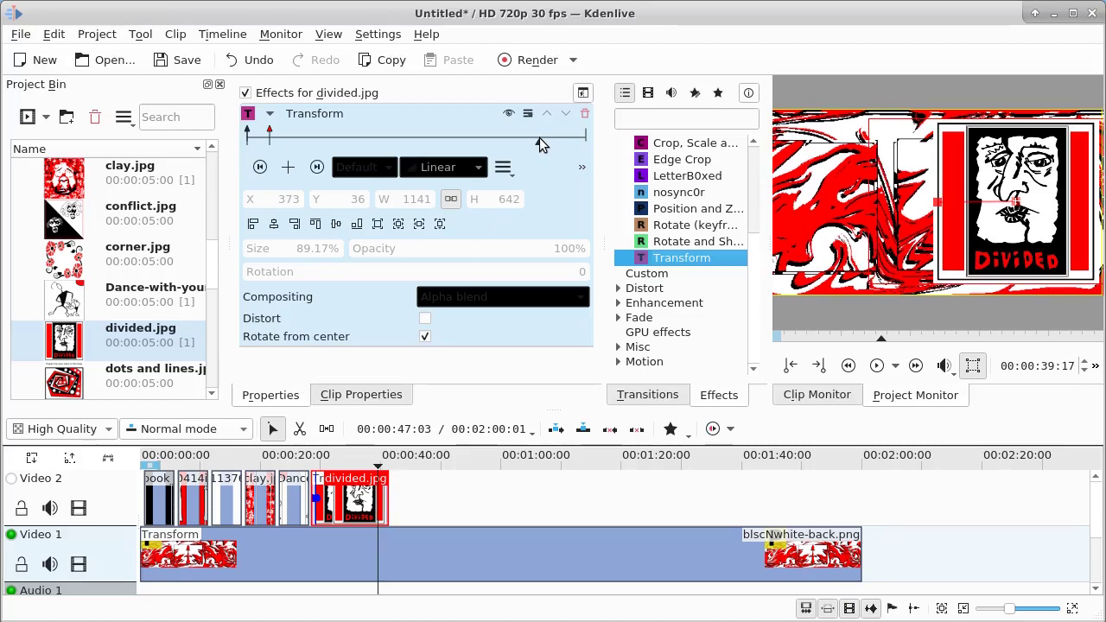
click(288, 169)
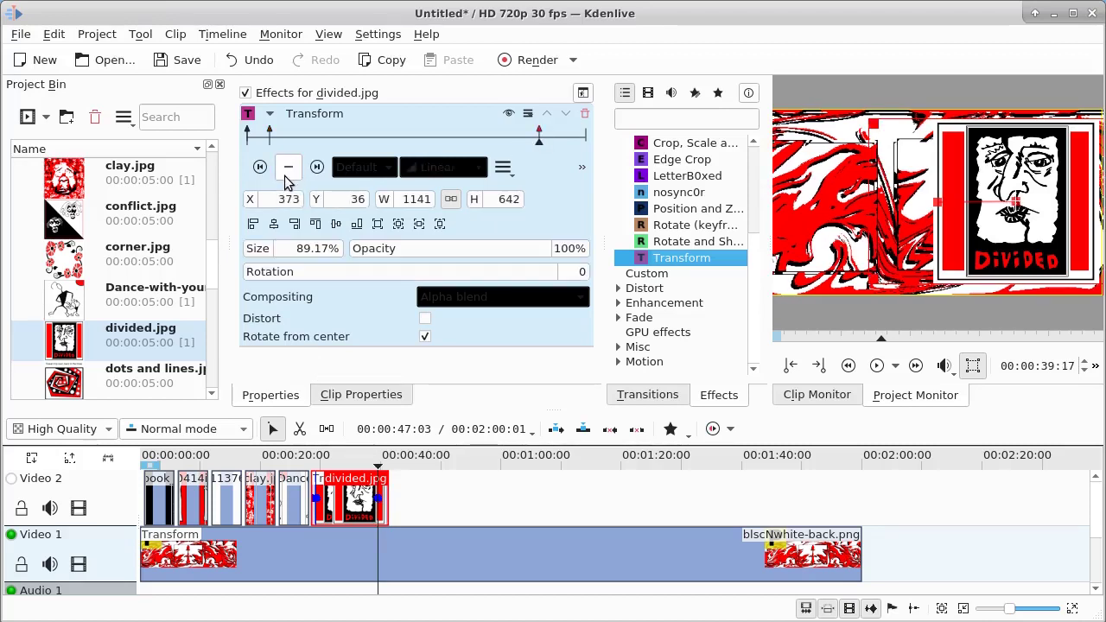
click(260, 168)
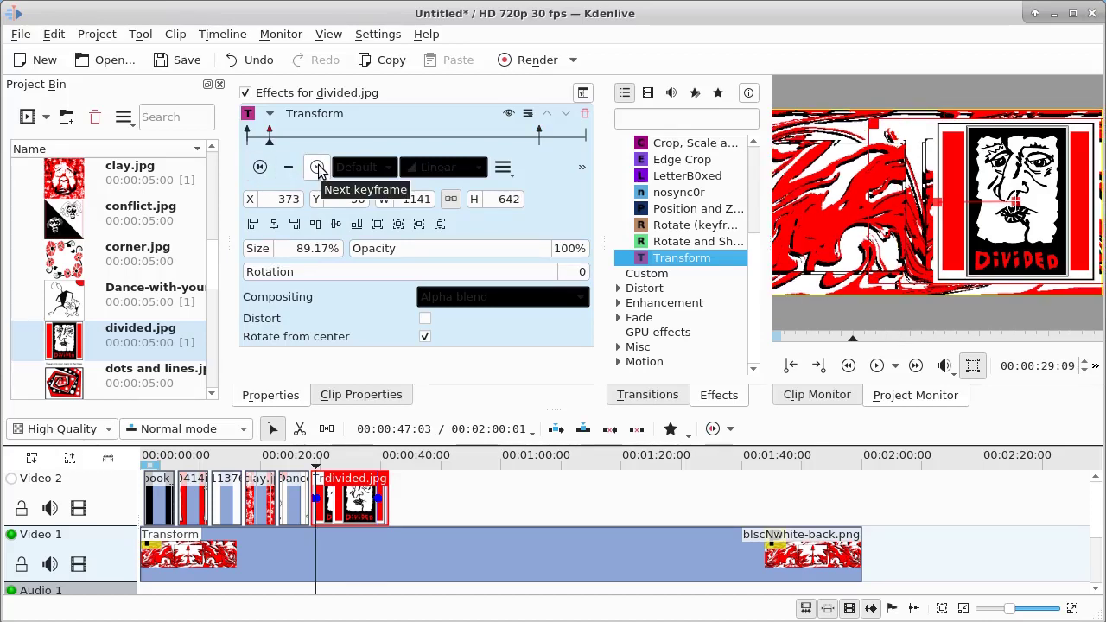
click(318, 168)
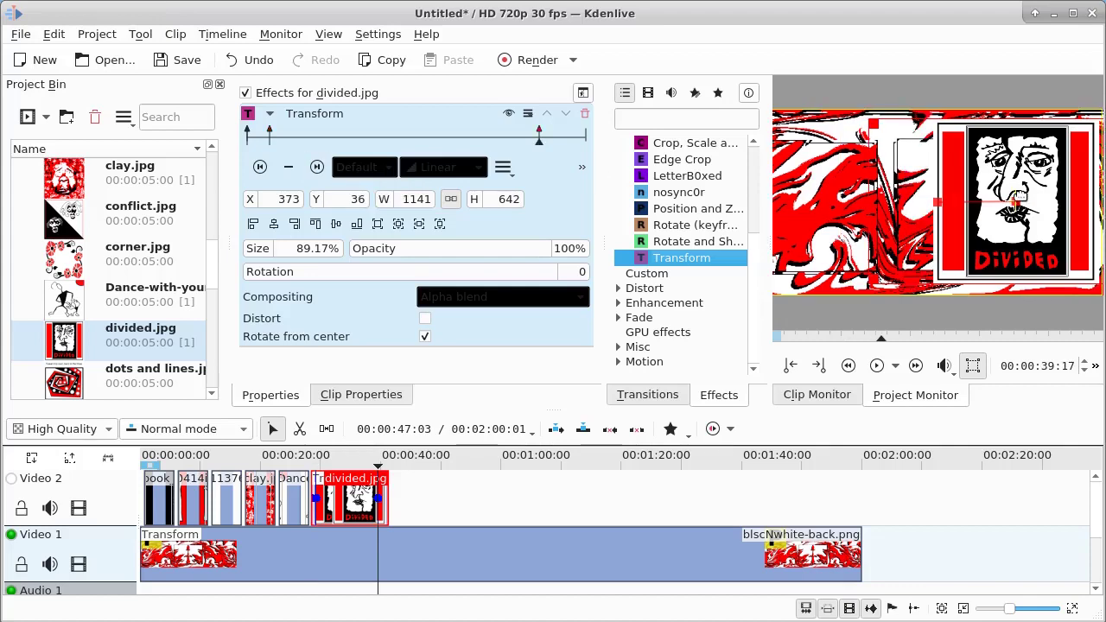
drag(1018, 201, 988, 201)
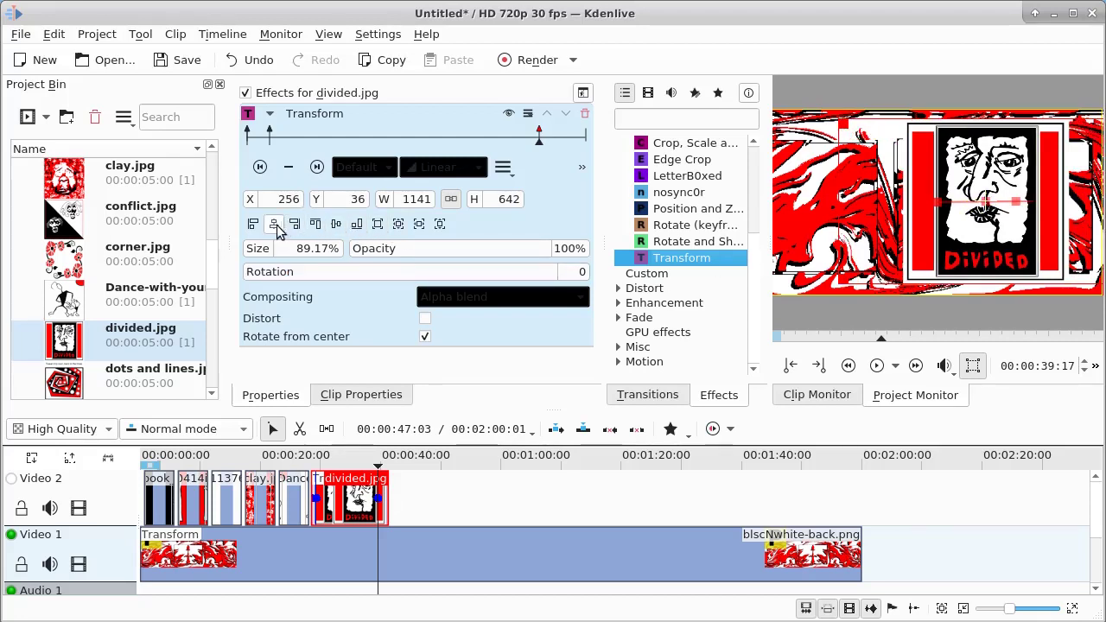
click(337, 225)
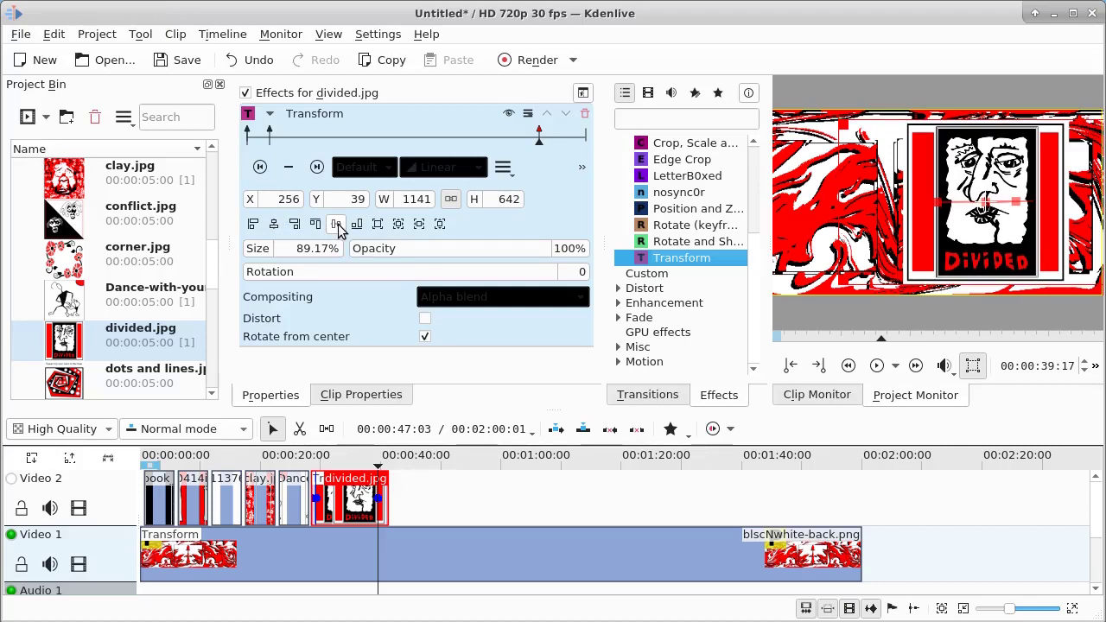
click(260, 167)
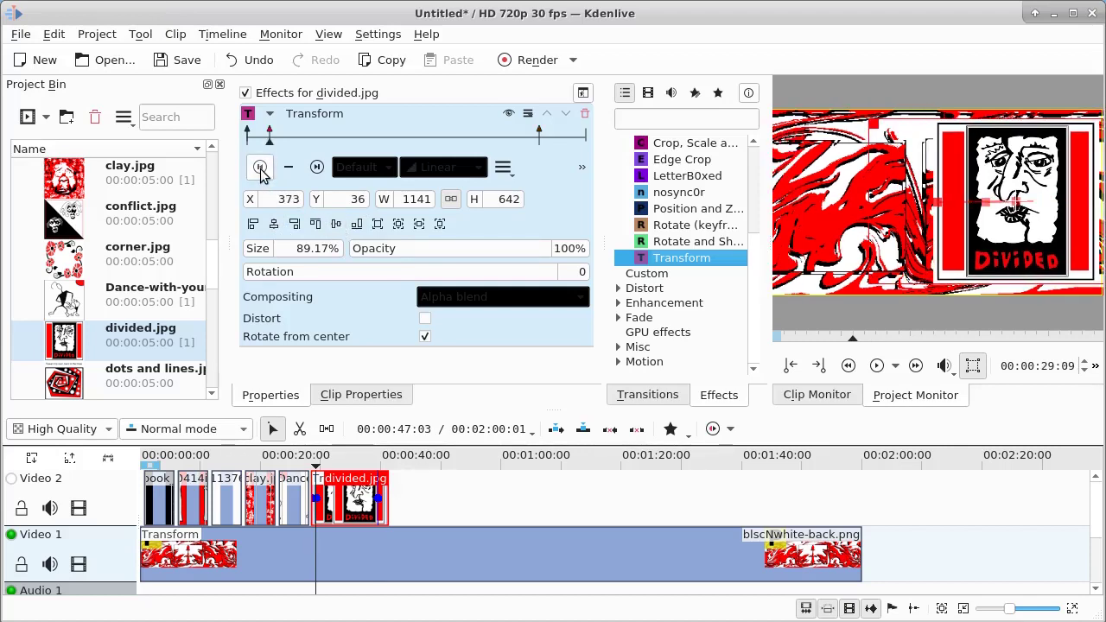
click(317, 167)
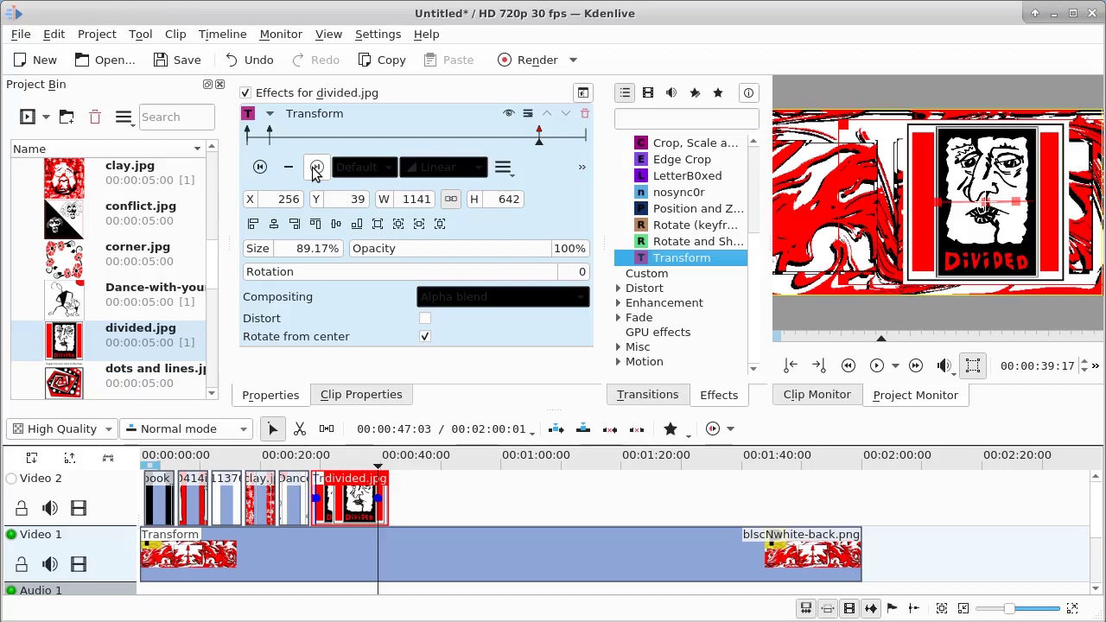
Step: Set divided.jpg's opacity to 0% at its final keyframe
click(317, 168)
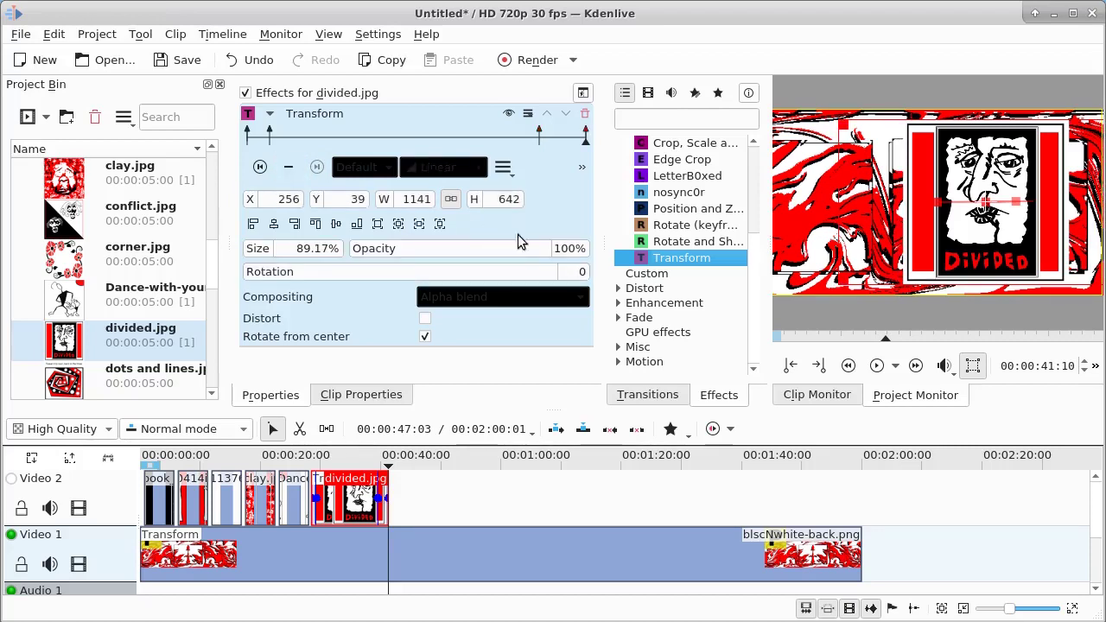
click(557, 248)
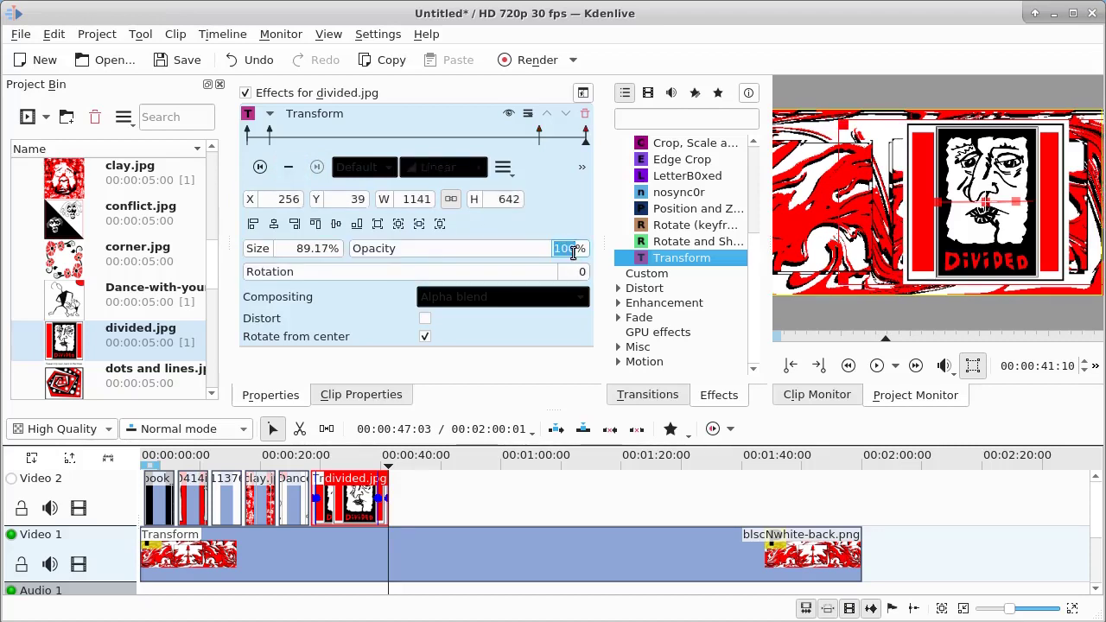
text(0)
key(Return)
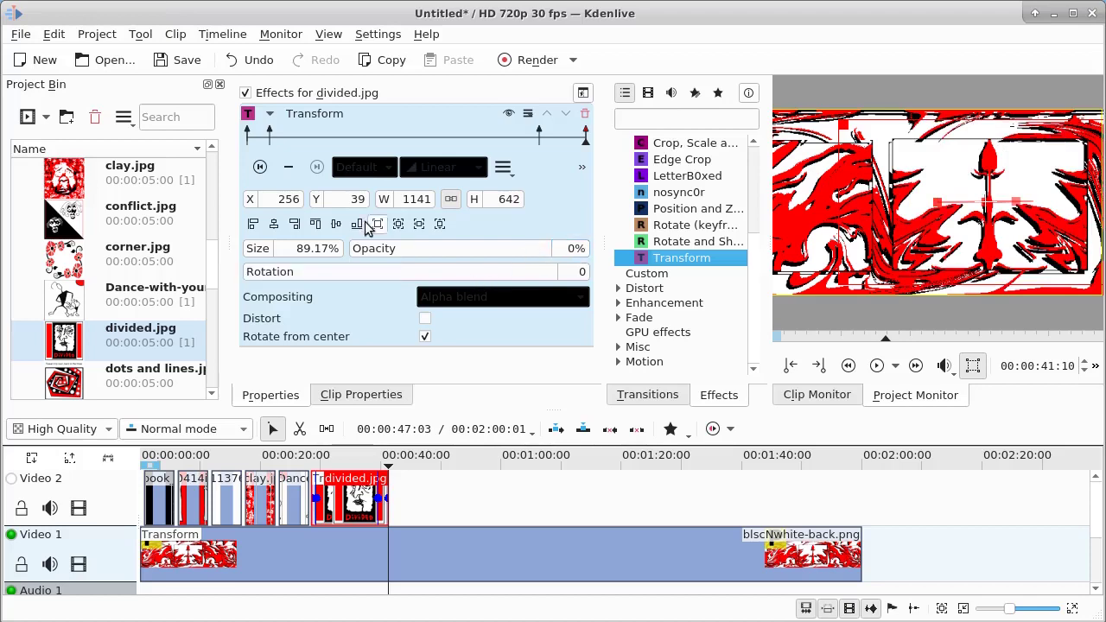
click(306, 458)
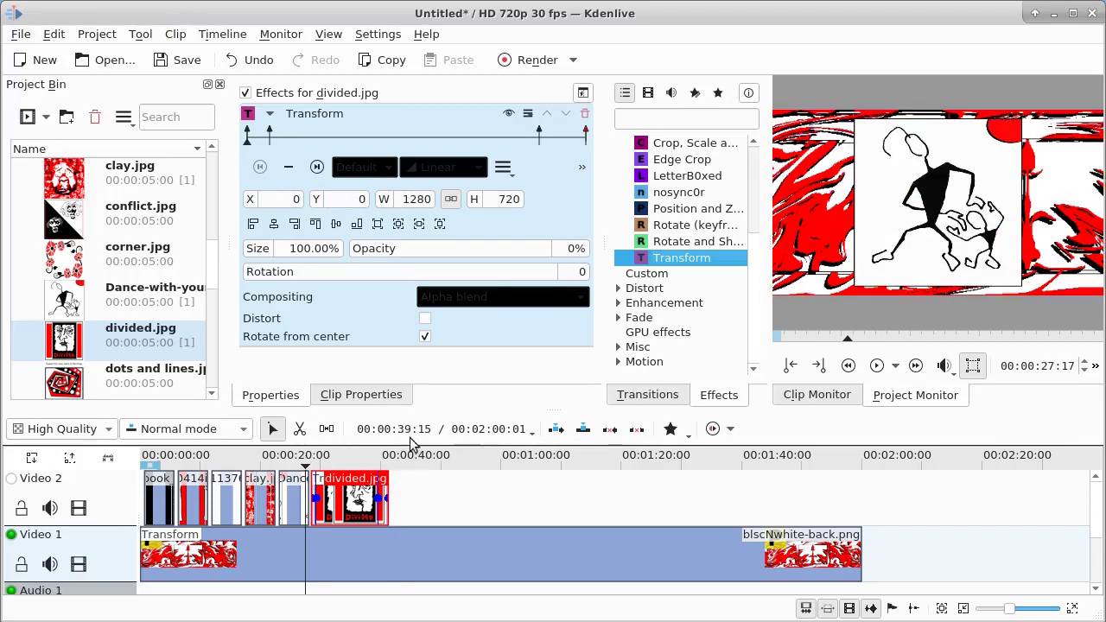
click(877, 366)
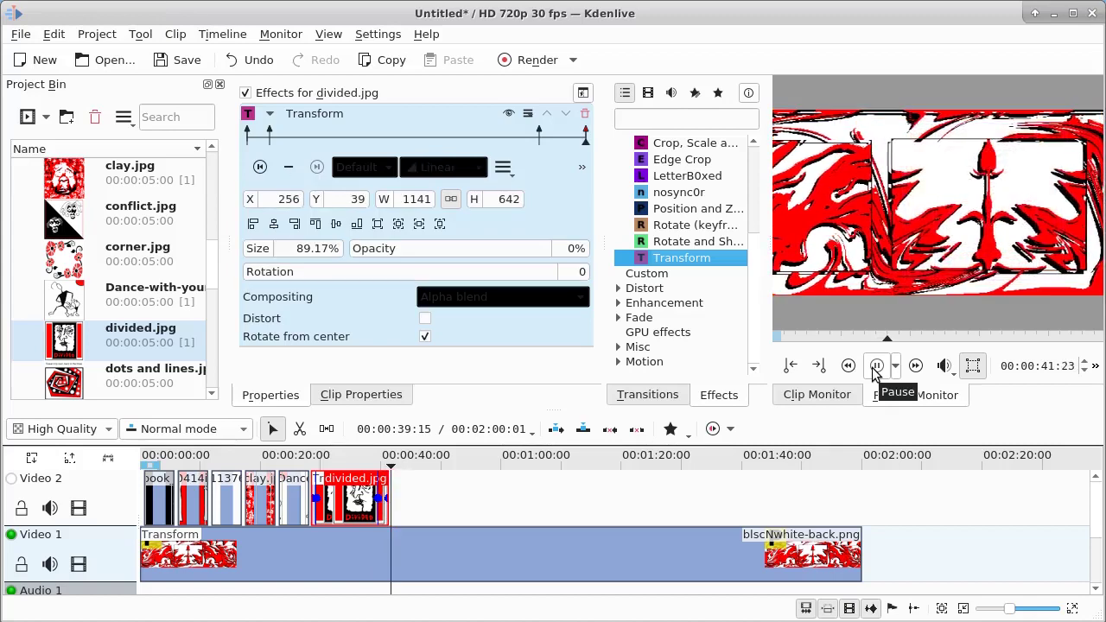
click(874, 367)
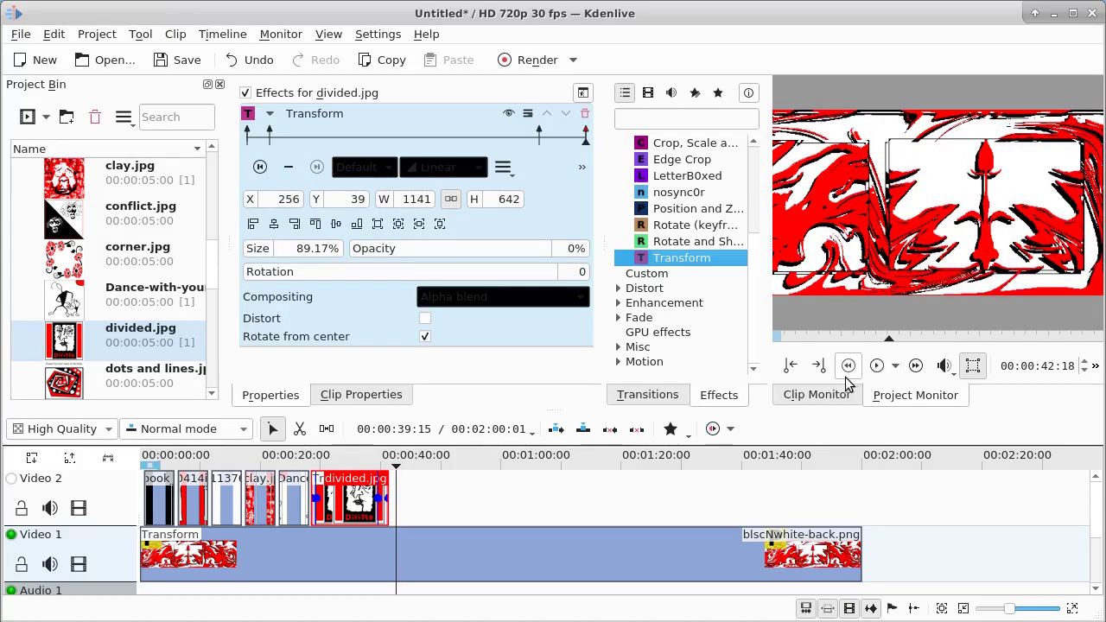
Step: Insert a new Video 3 track above Video 1 from the track's context menu
click(112, 558)
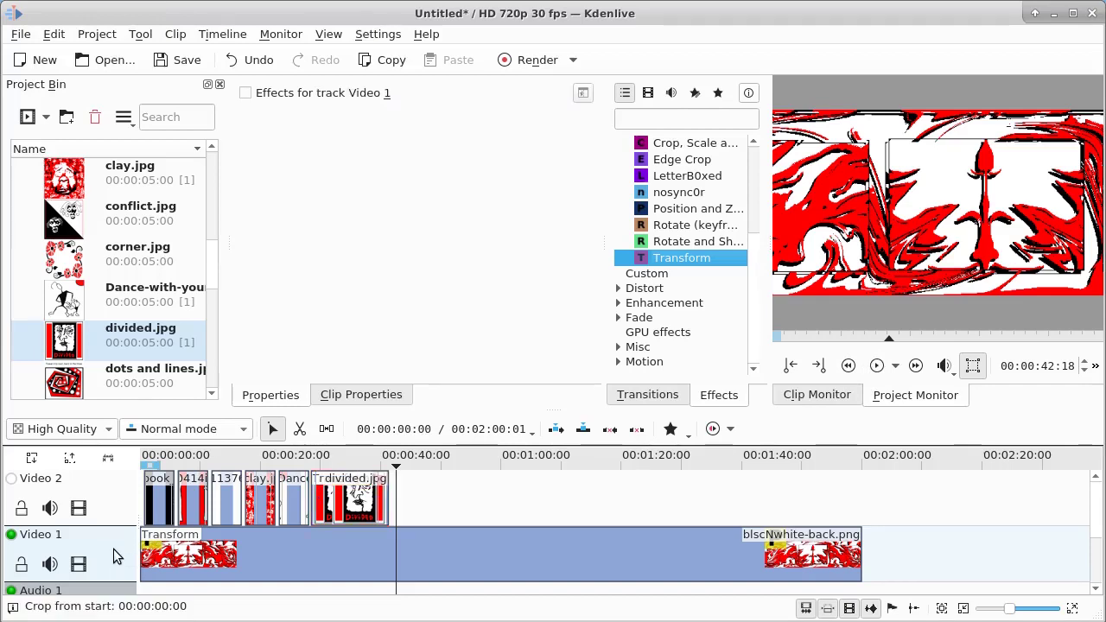
right_click(113, 553)
click(145, 438)
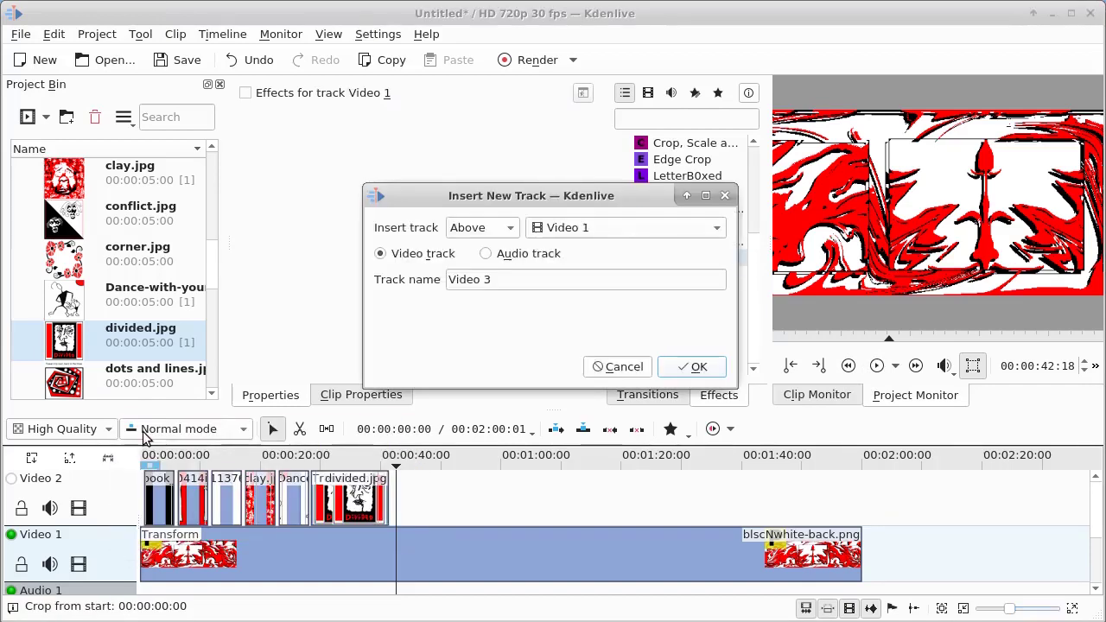
click(707, 372)
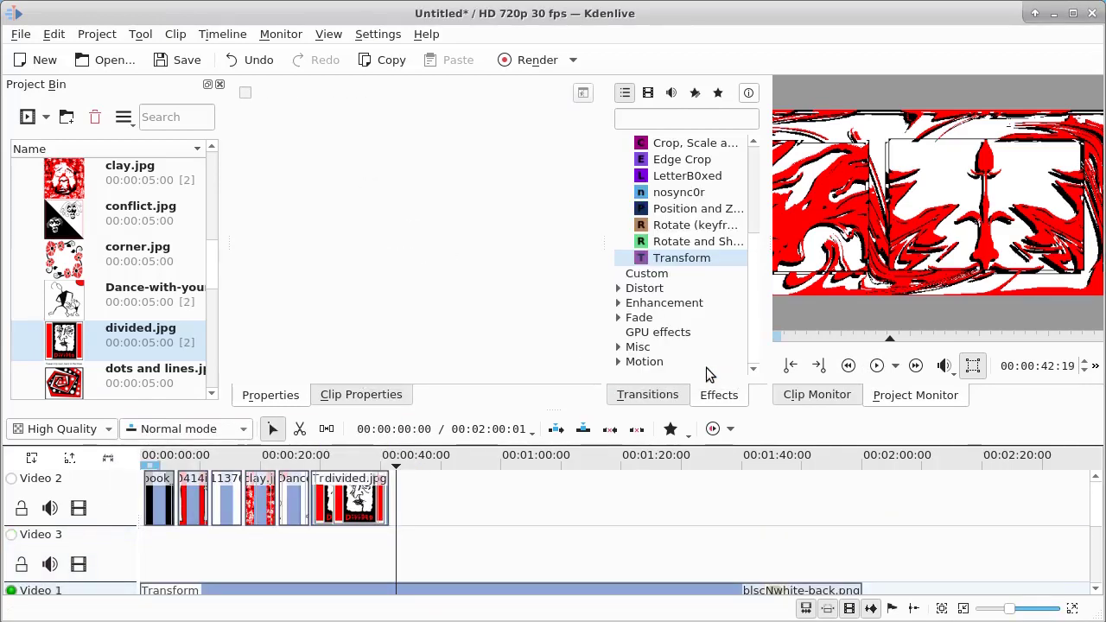
Step: Trial-drop dots and lines.jpg onto Video 3 and give it a Transform effect
click(65, 383)
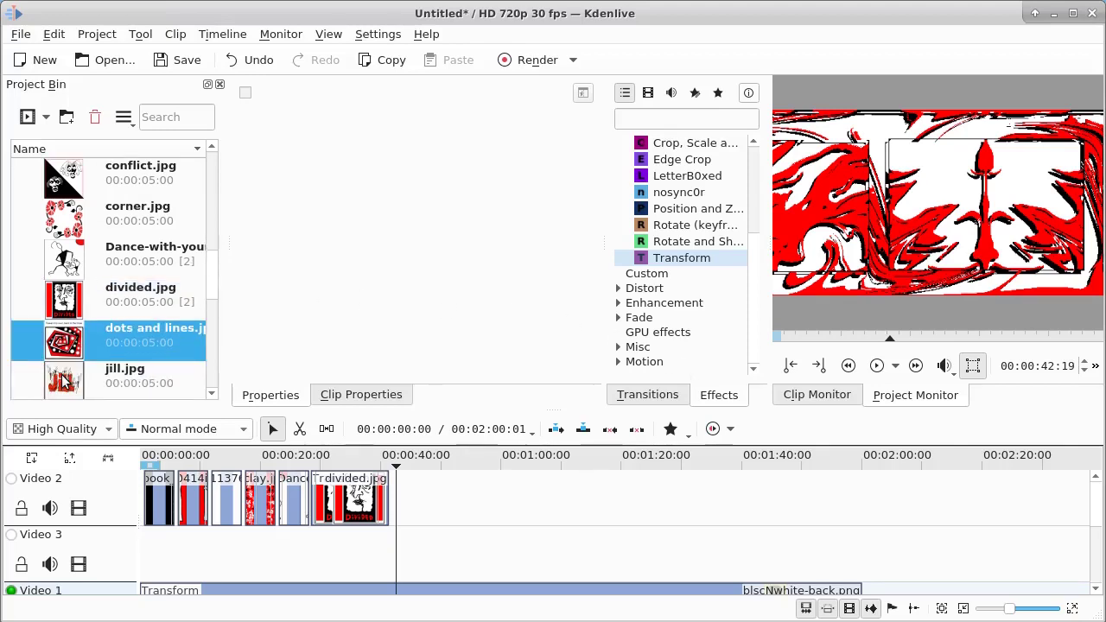
drag(62, 381, 401, 553)
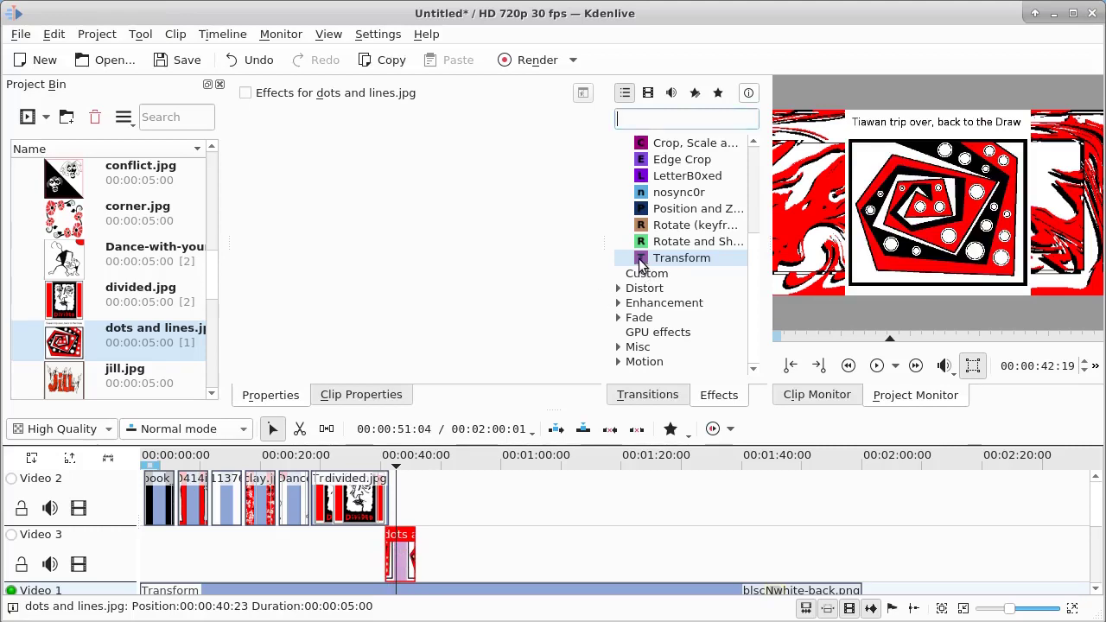
double_click(642, 259)
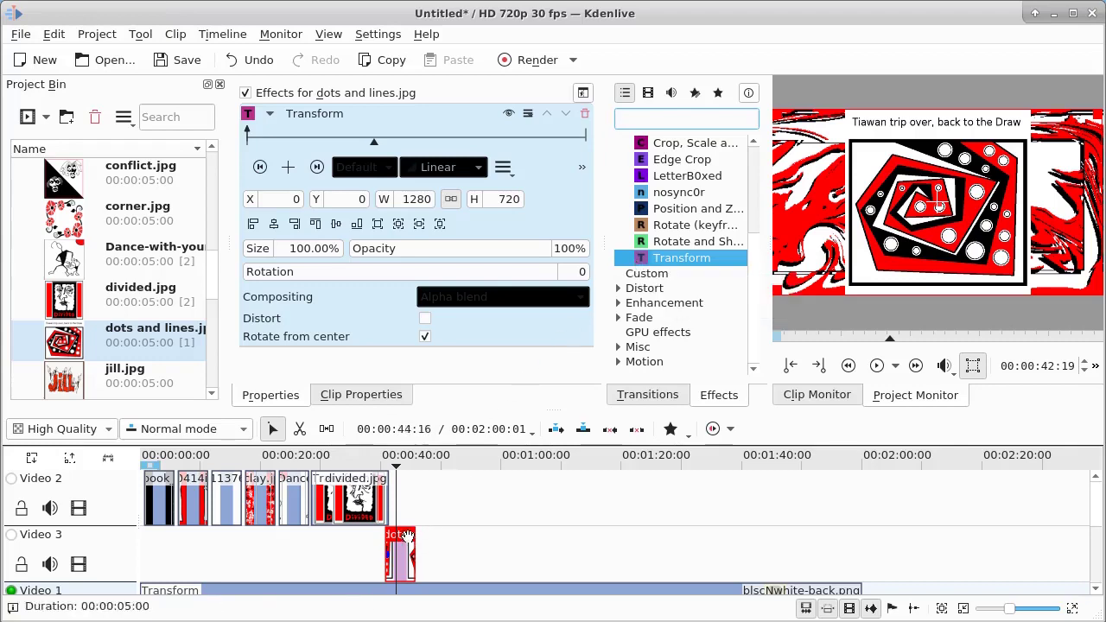
Step: Delete the trial dots and lines clip and place superman.jpg on Video 3 at about 40 s
key(Delete)
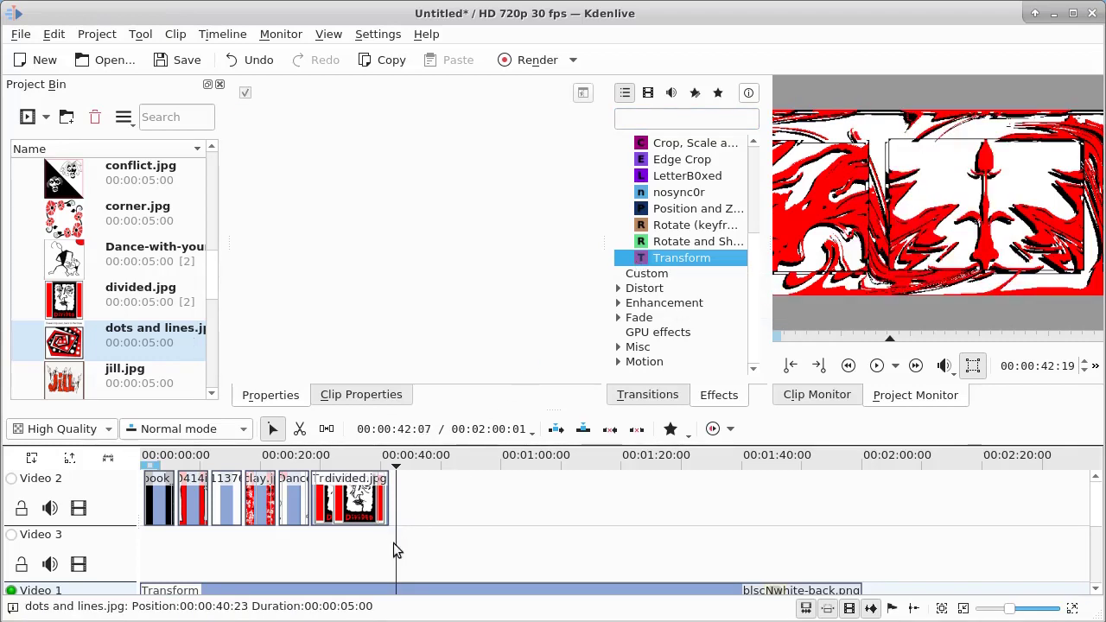
scroll(213, 303, down, 2)
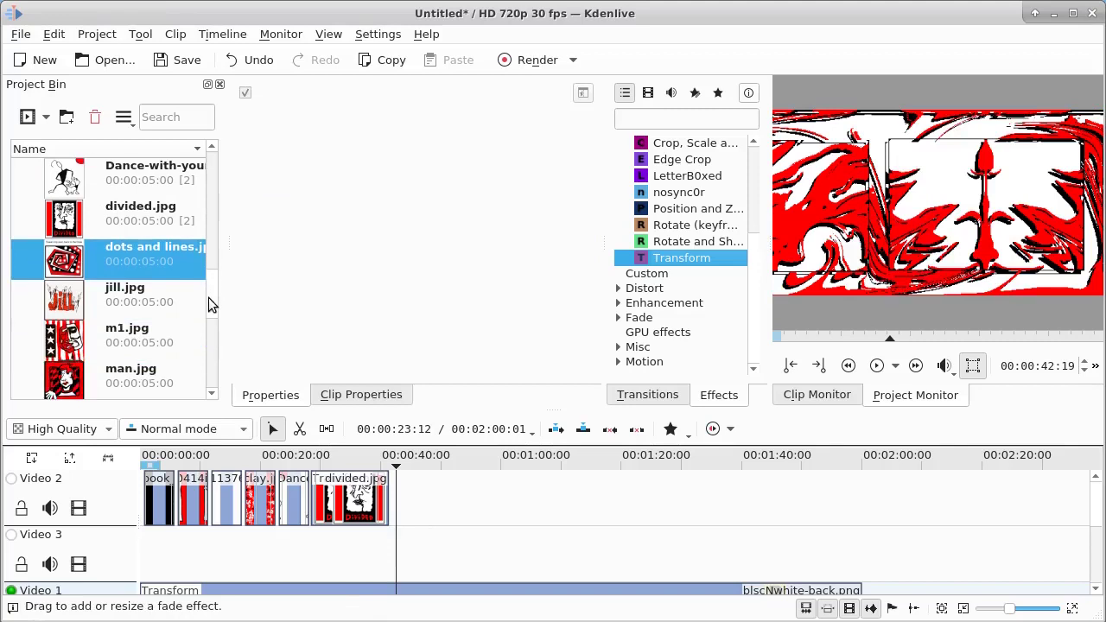
drag(207, 311, 207, 335)
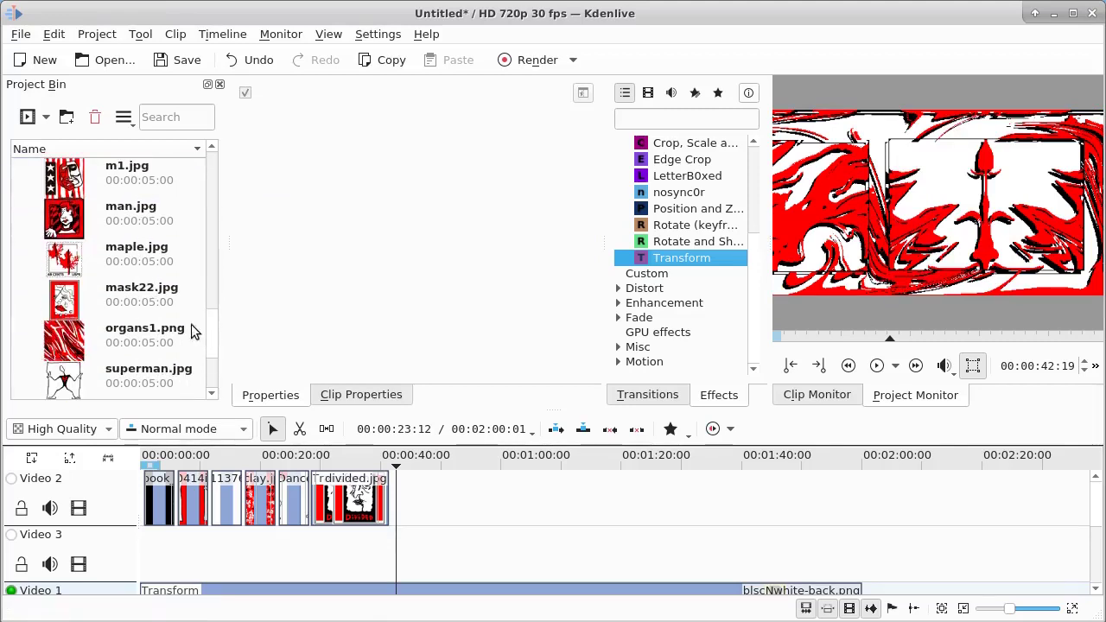
drag(71, 379, 427, 553)
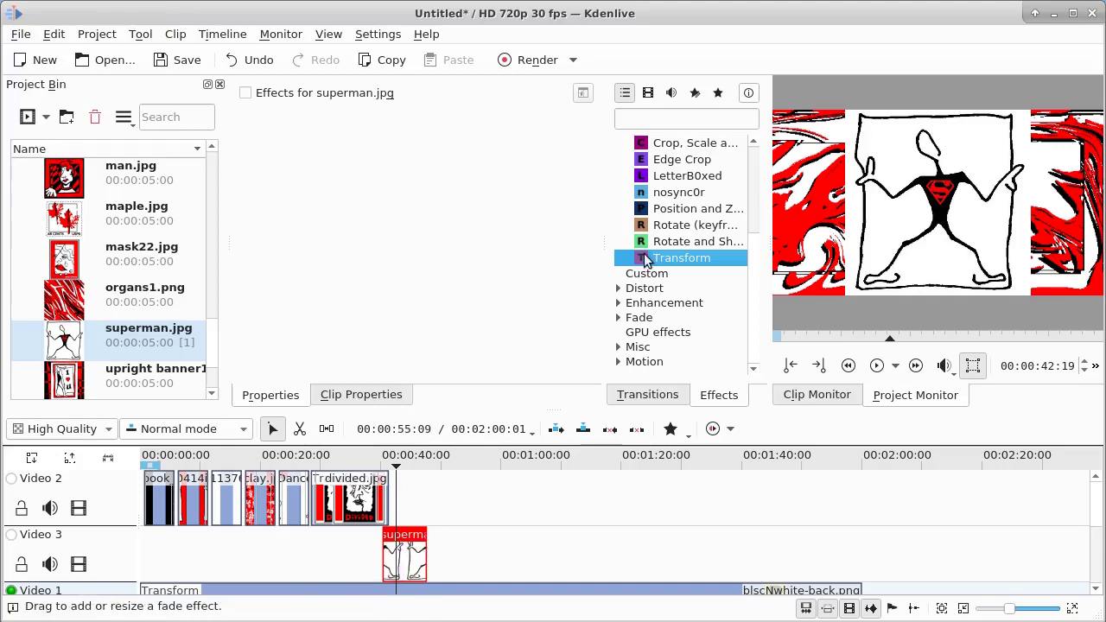
Step: Add a Transform to superman.jpg and set its first keyframe to 0% opacity
double_click(645, 258)
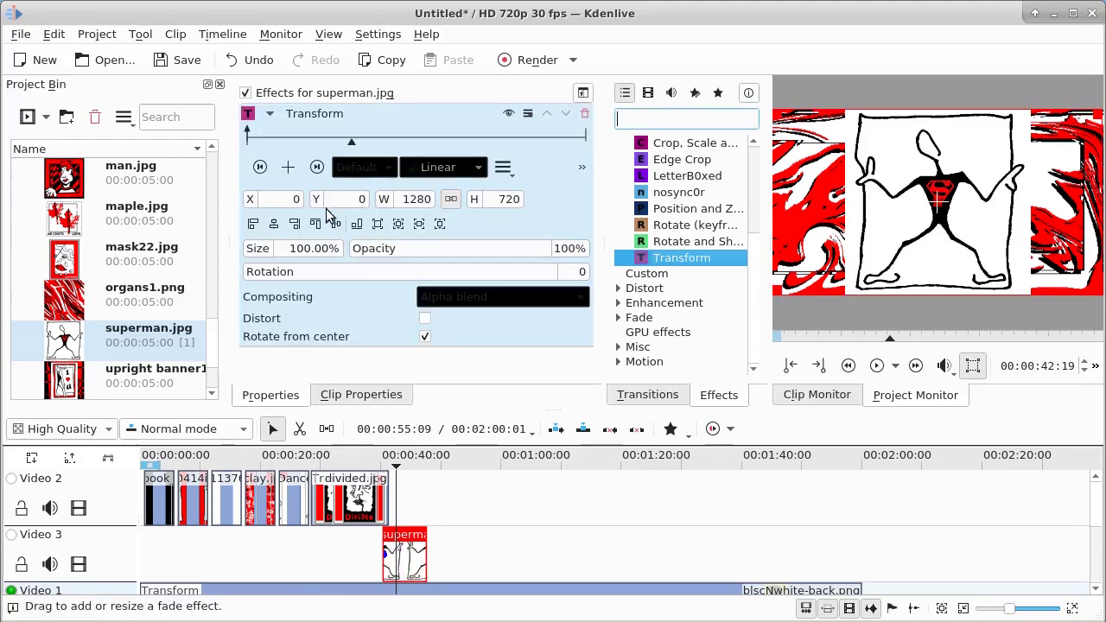
click(261, 167)
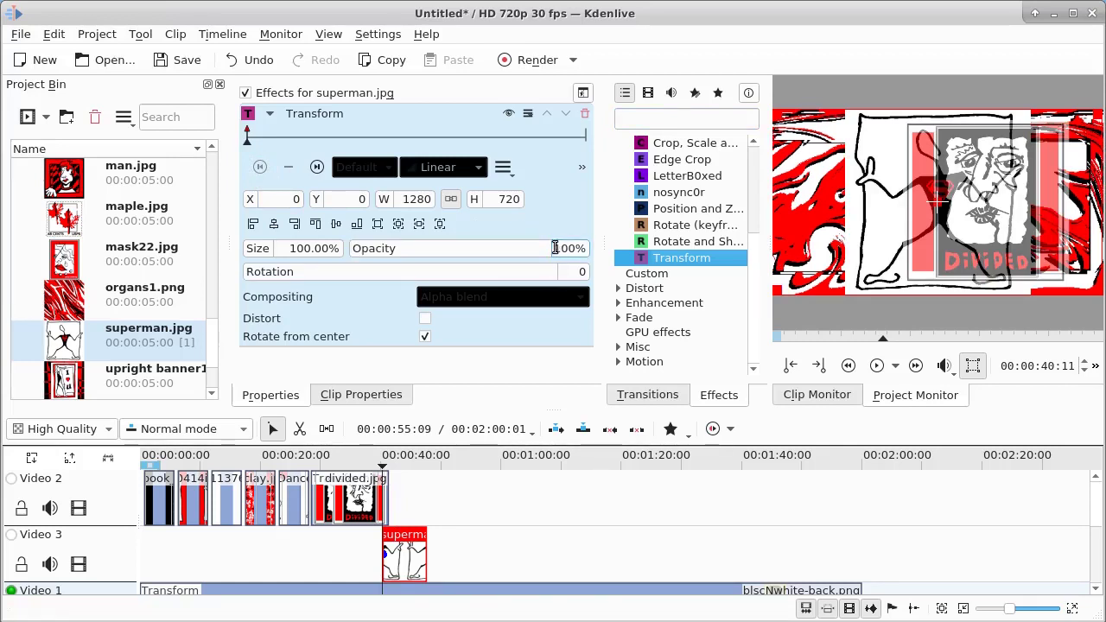
click(561, 248)
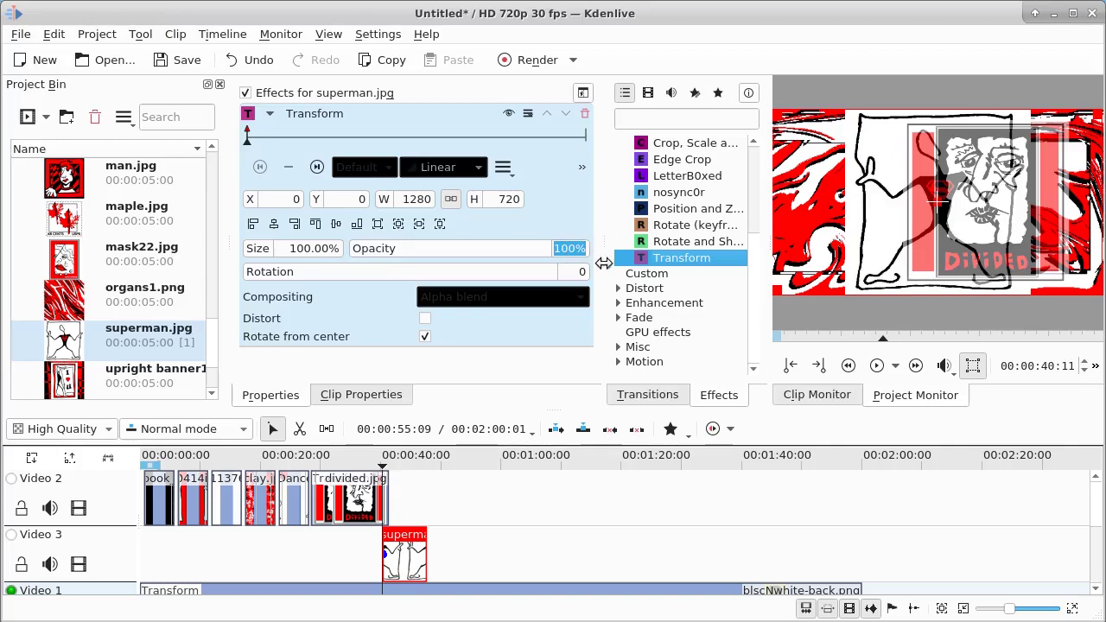
text(0)
key(Return)
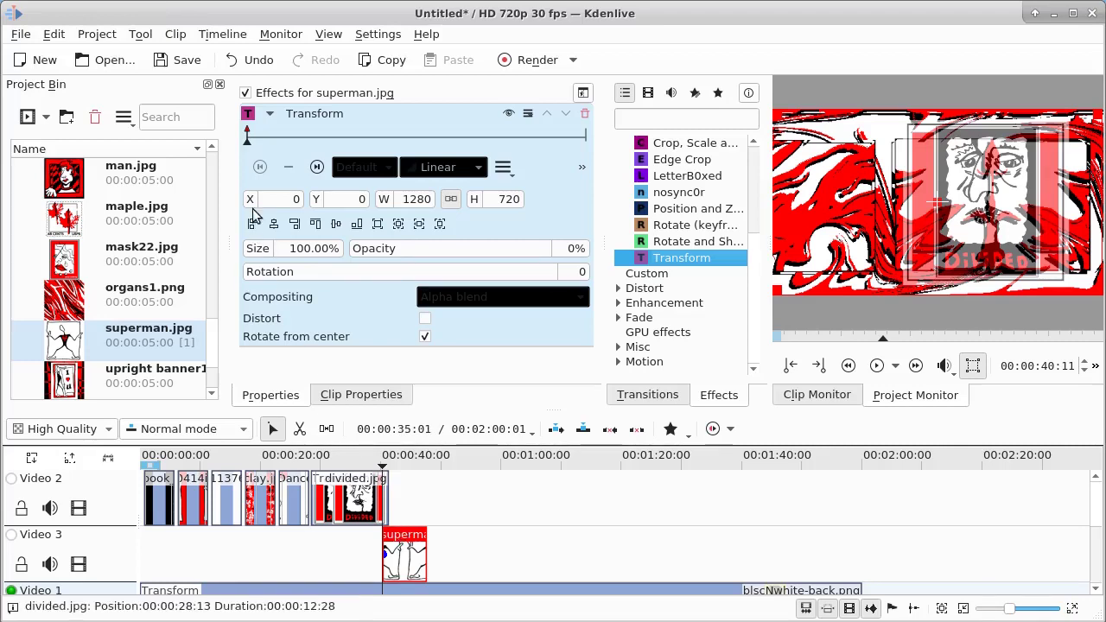
Step: Add a 100% opacity Transform keyframe at 00:00:41:00 on superman.jpg
click(260, 139)
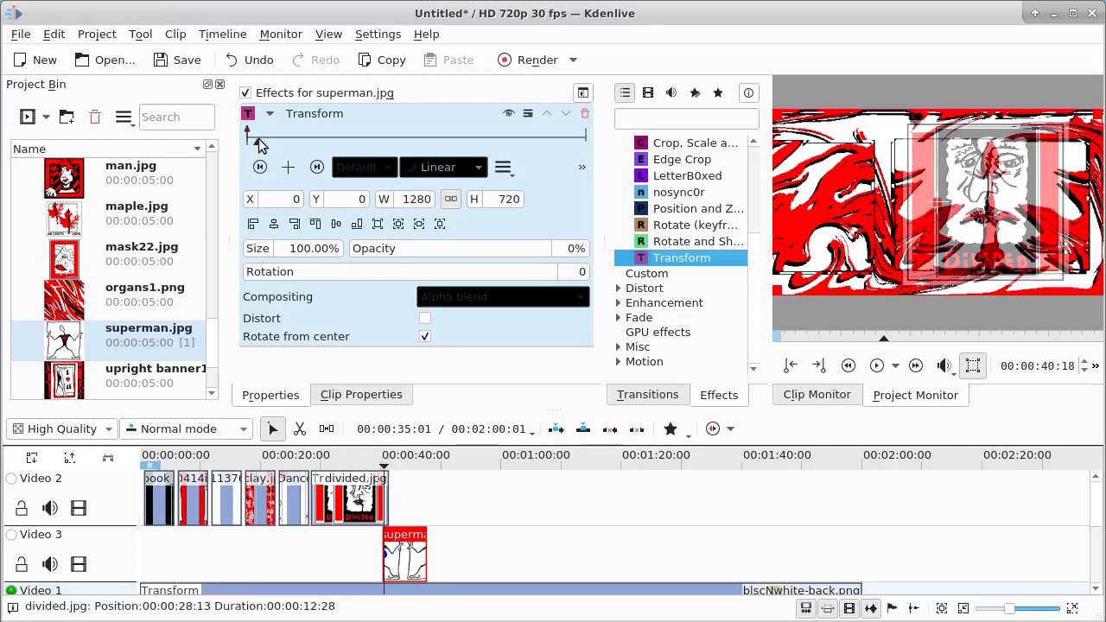
click(267, 141)
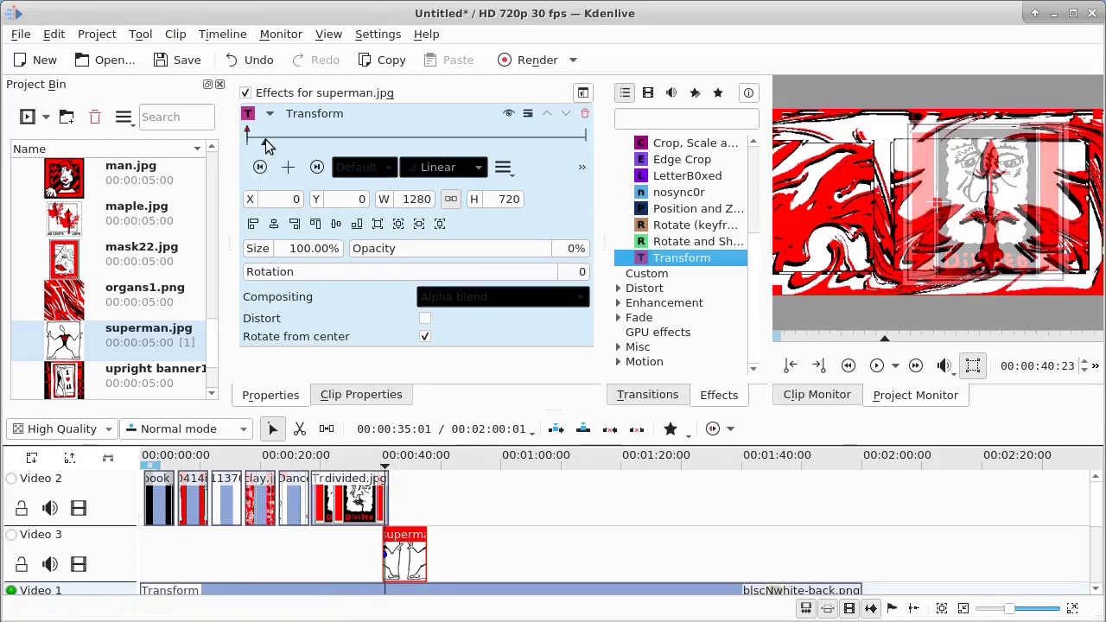
click(276, 137)
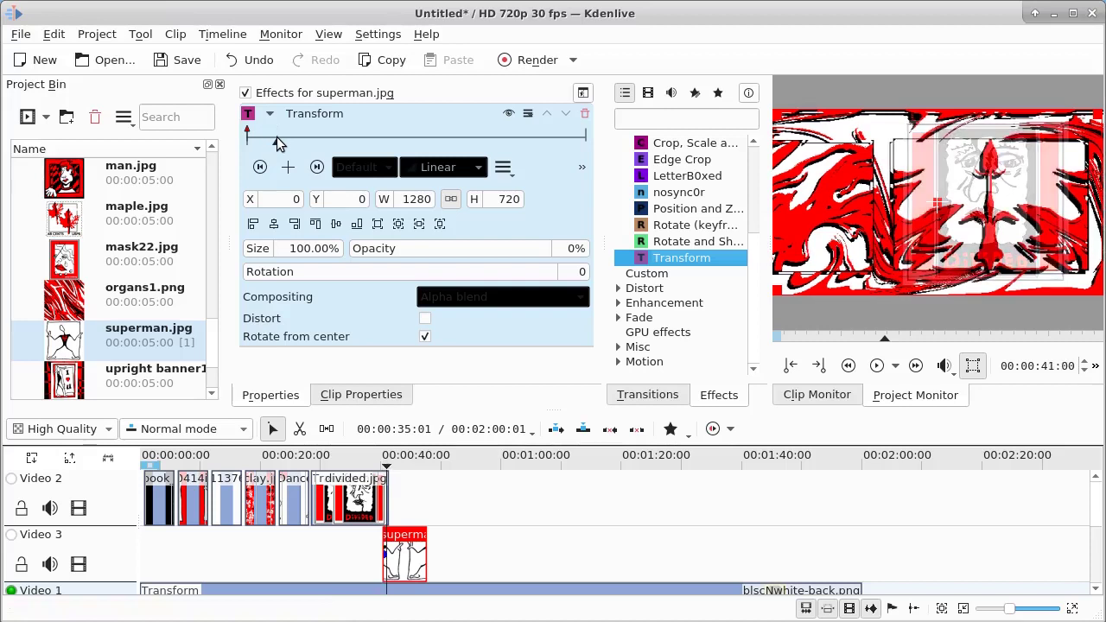
click(287, 166)
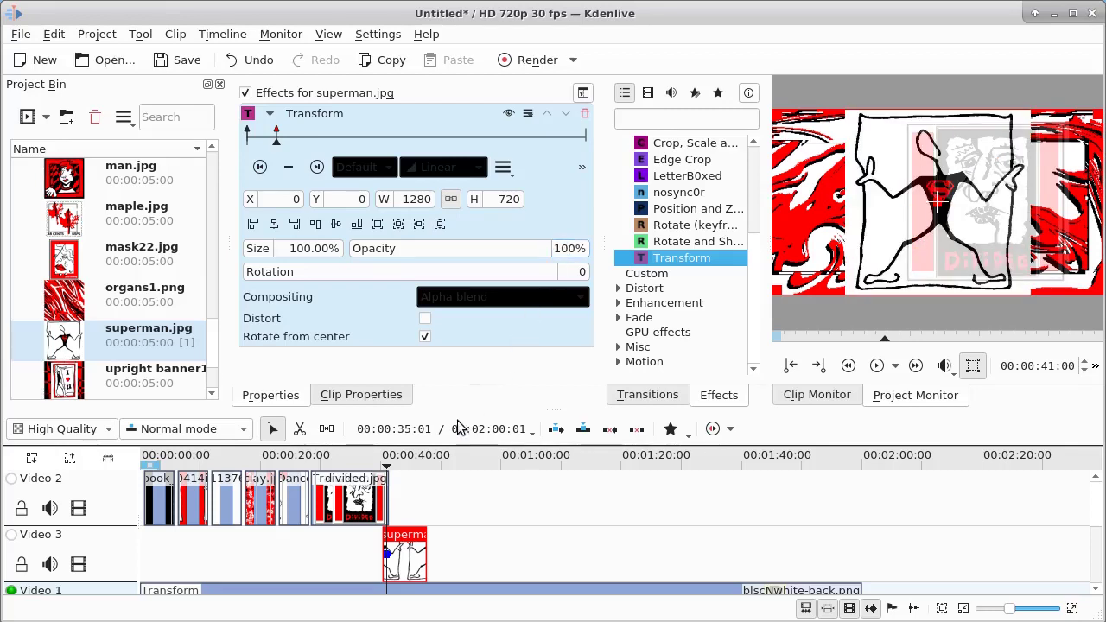
Step: Preview the superman.jpg fade-in and step between its two keyframes
click(350, 467)
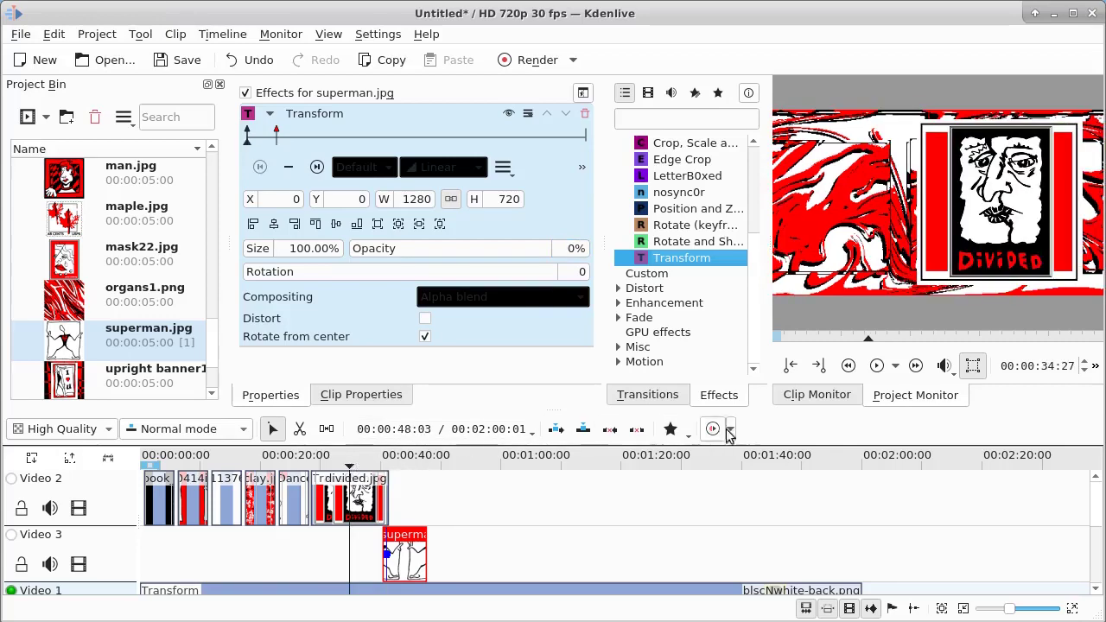
click(876, 367)
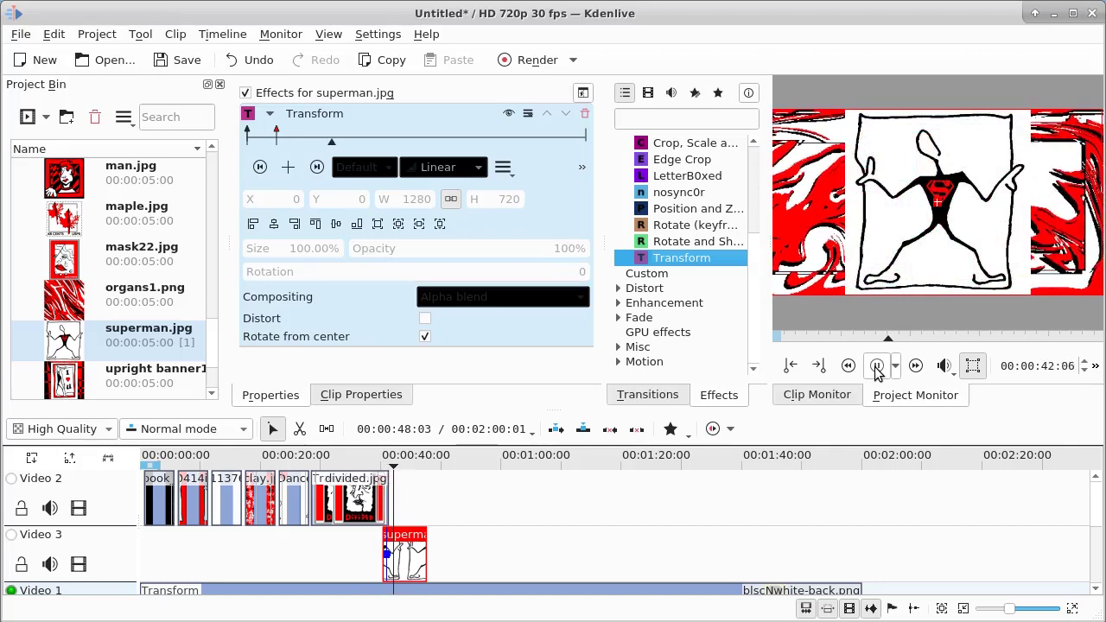
click(876, 368)
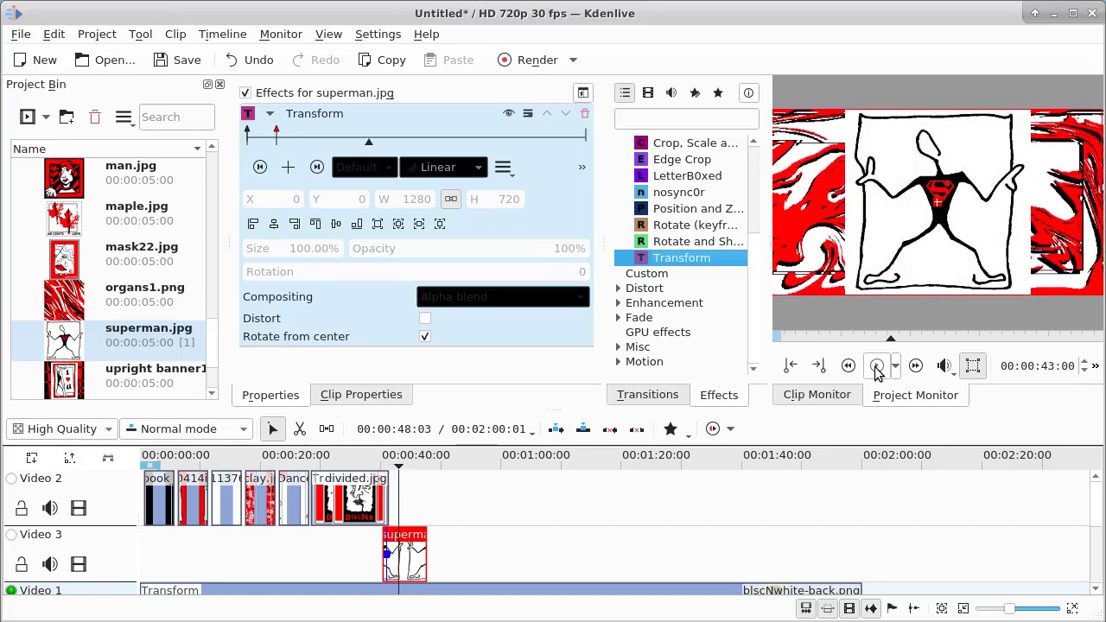
click(260, 167)
click(261, 168)
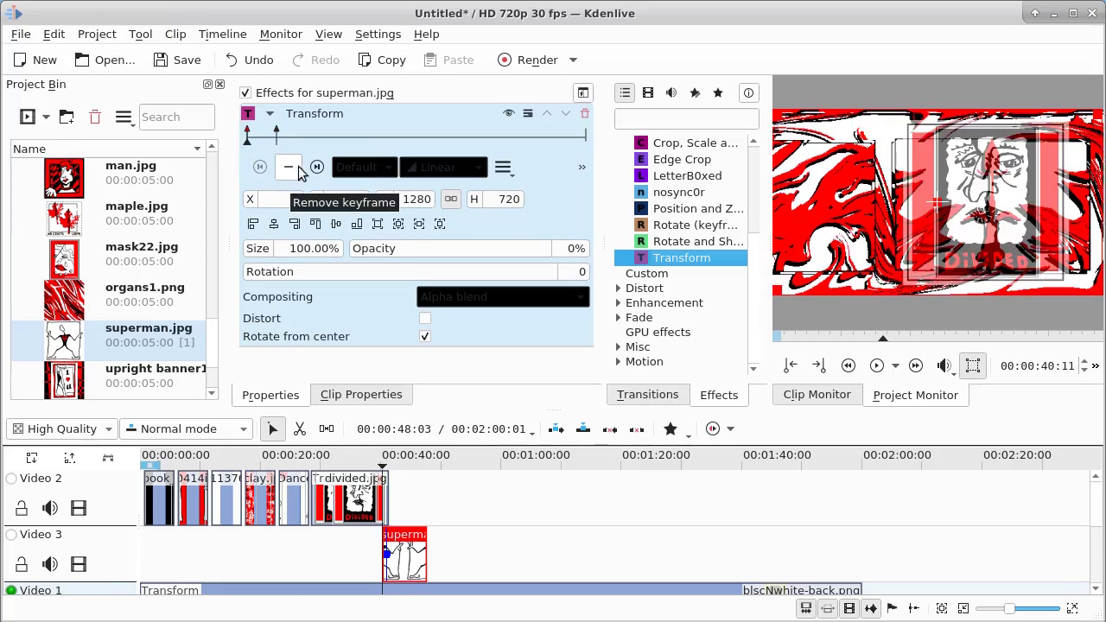
click(315, 169)
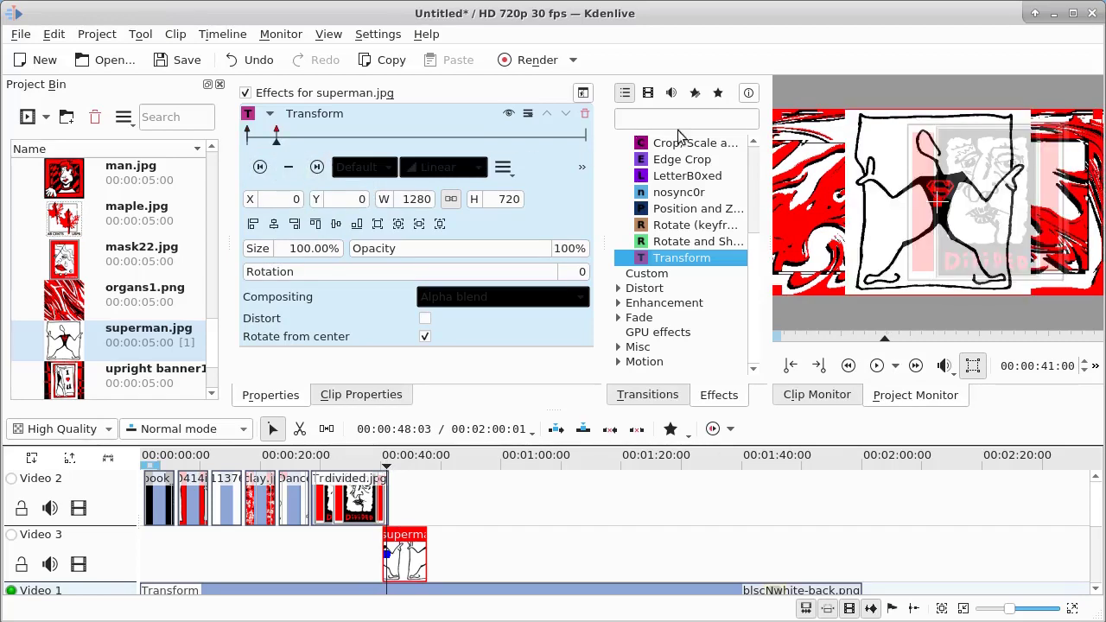
Step: Shrink superman.jpg to 1197×673 (93.52%), centre it, and hold that with a keyframe at 47:01
drag(774, 112, 782, 133)
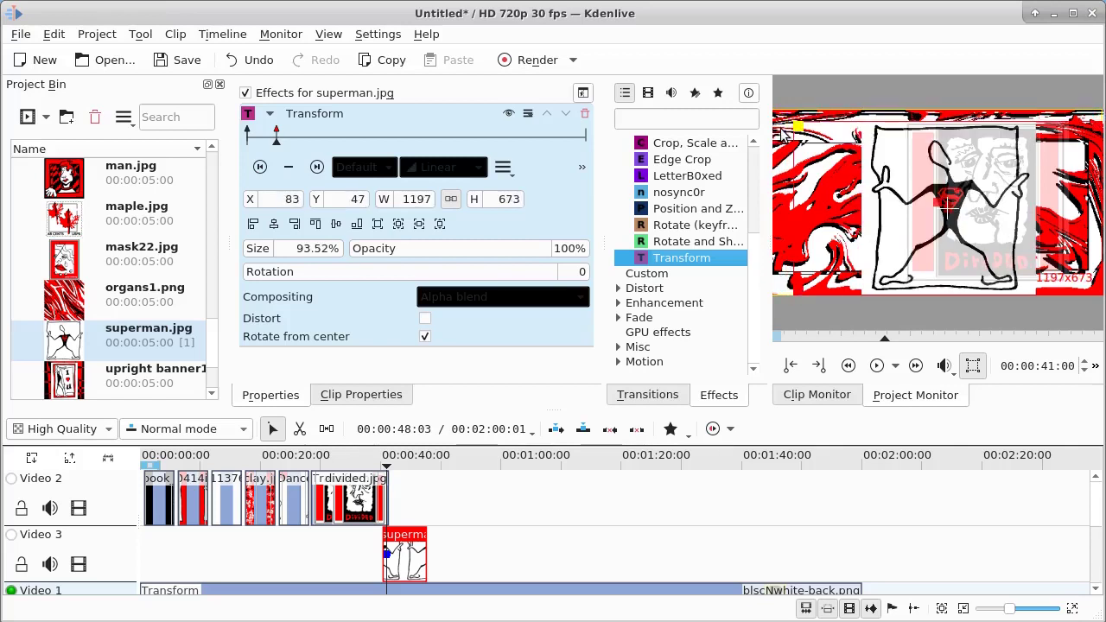
click(274, 224)
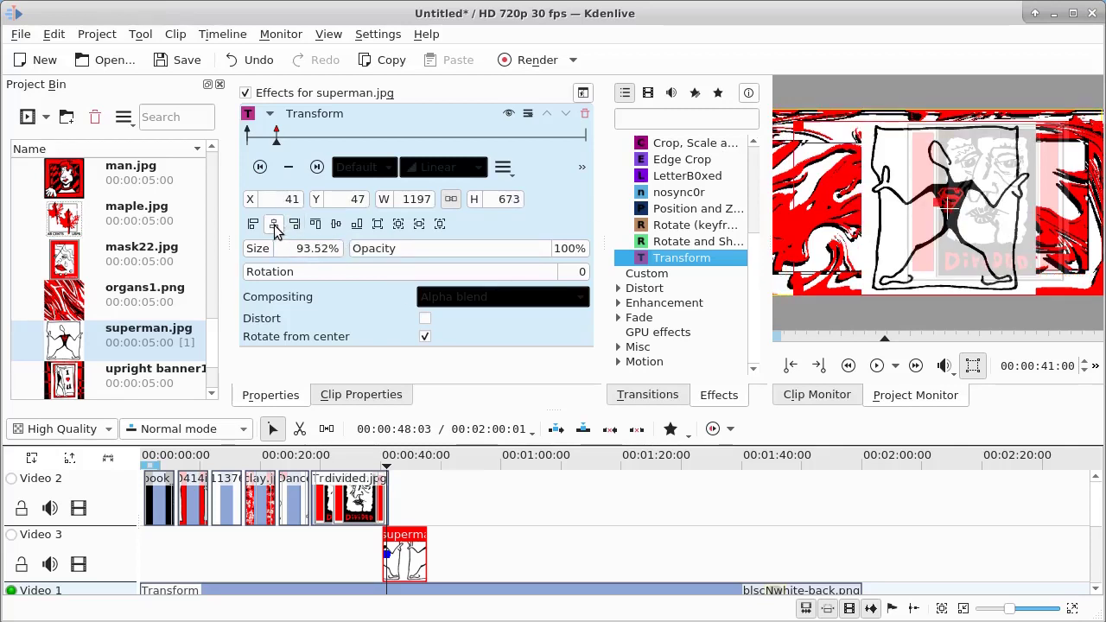
click(336, 223)
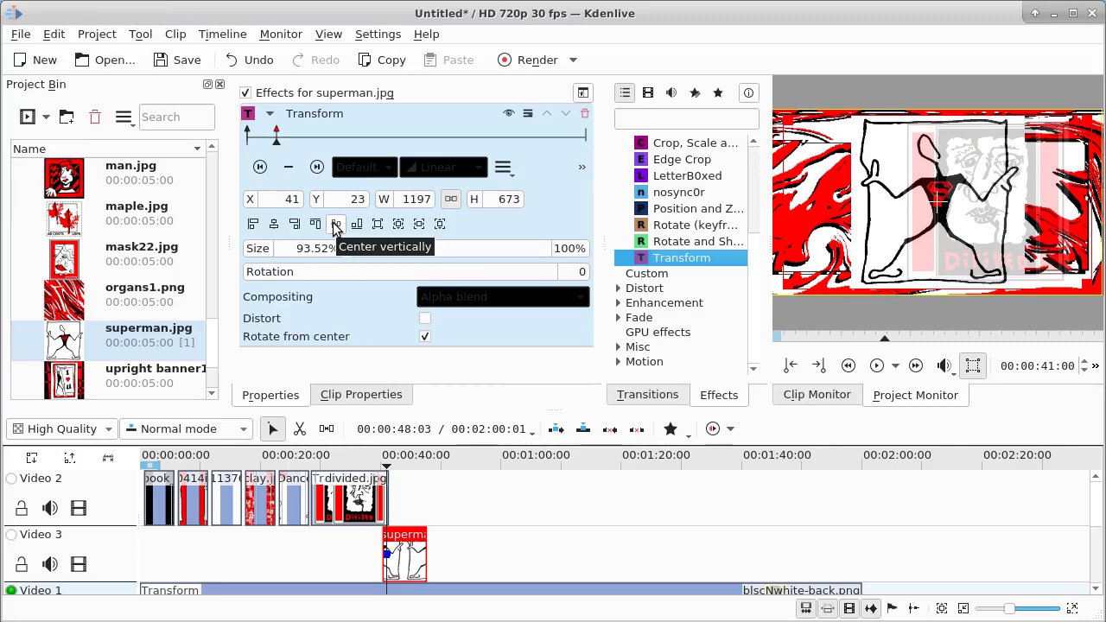
click(556, 142)
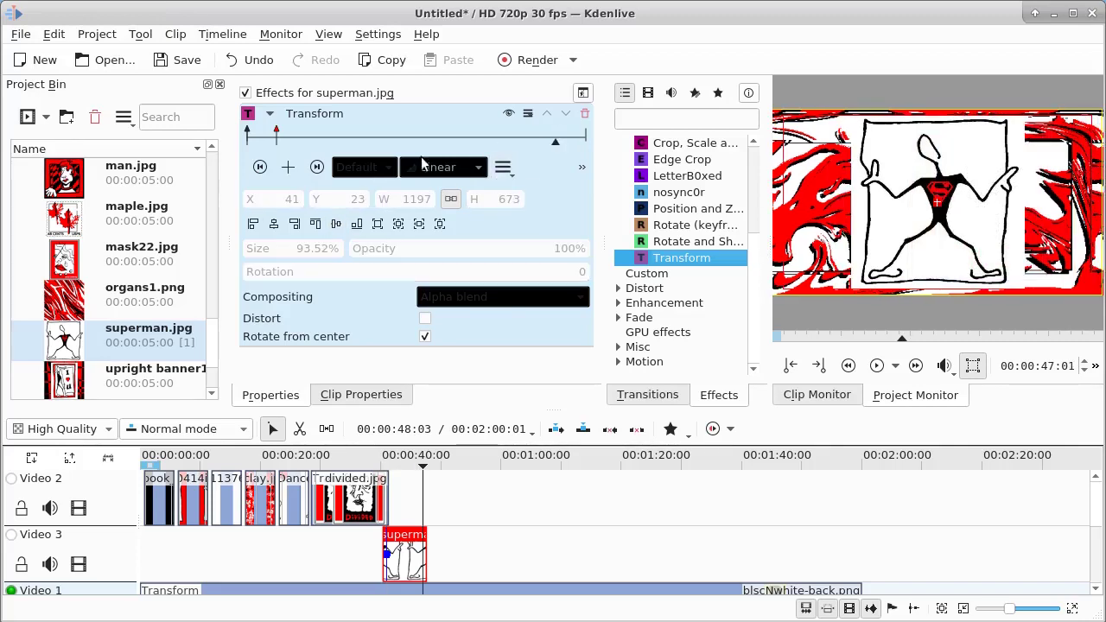
click(289, 168)
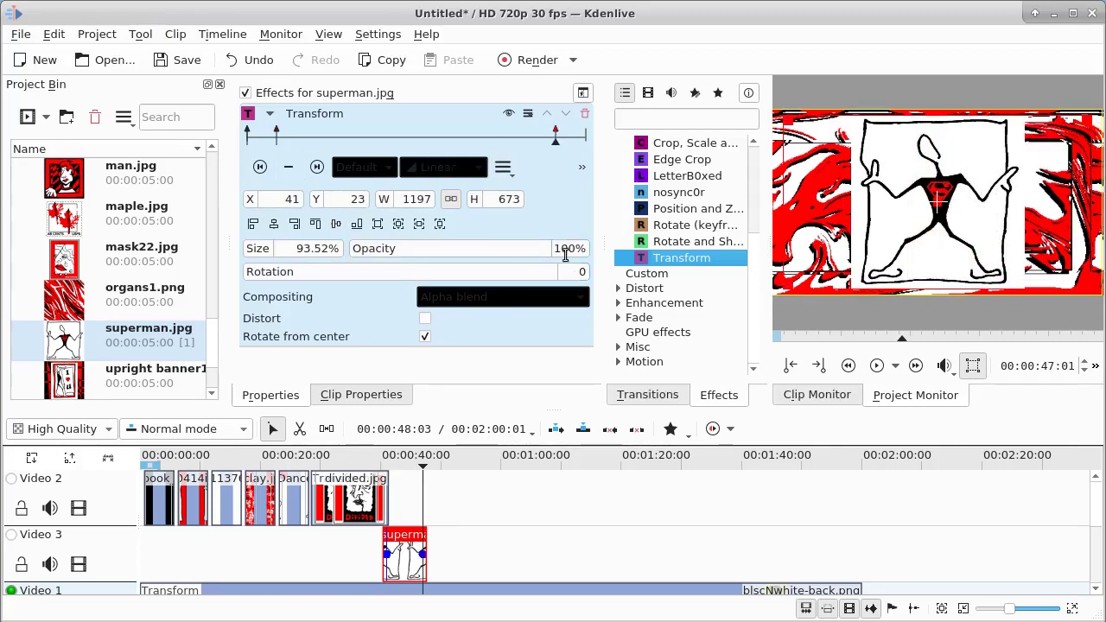
Step: Add an end keyframe at 0% opacity, shifted down-right to X 310, Y 487
click(316, 167)
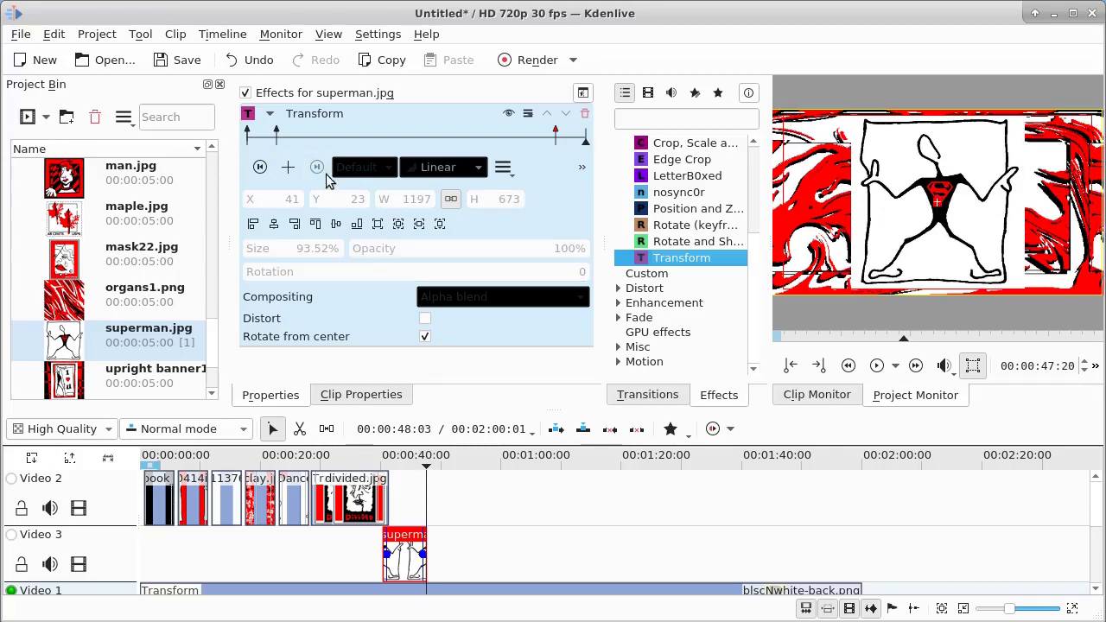
click(289, 167)
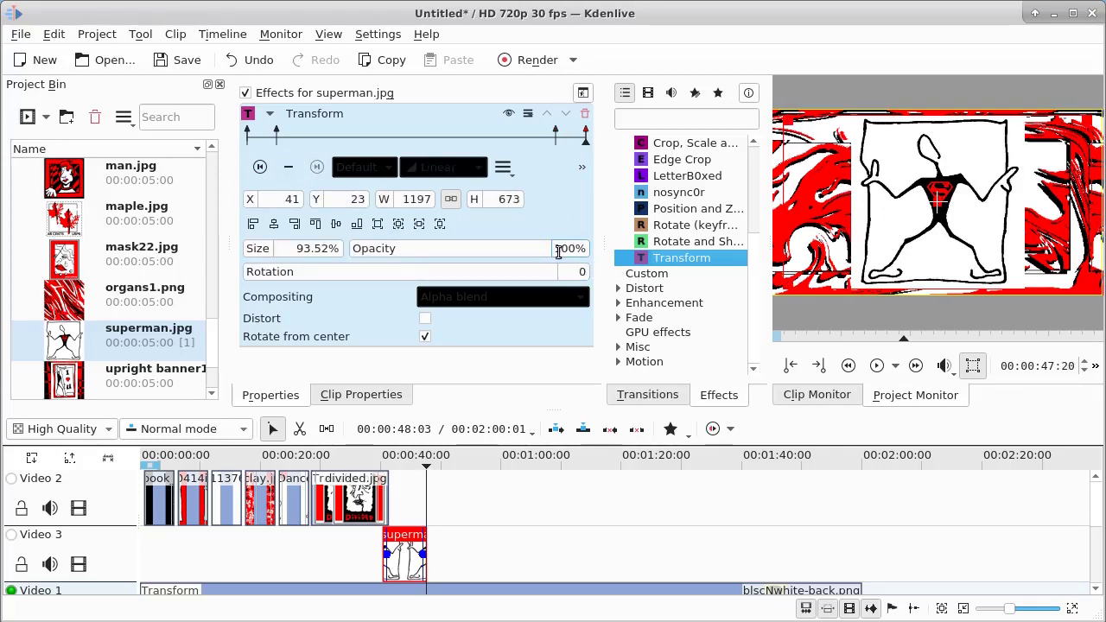
drag(555, 248, 593, 249)
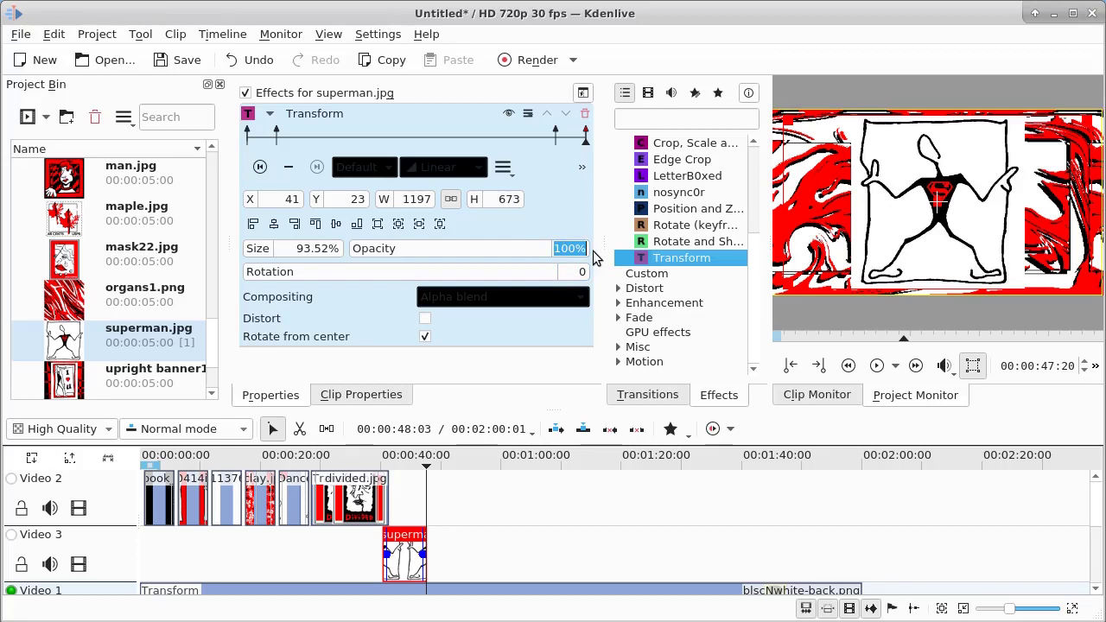
text(0)
key(Return)
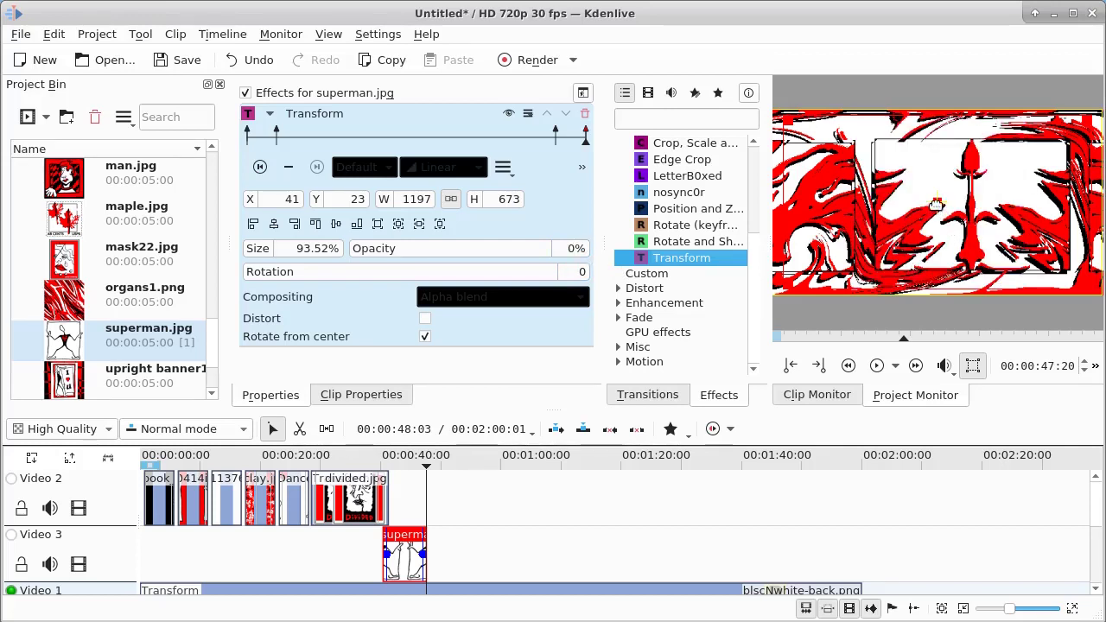
drag(936, 204, 1005, 321)
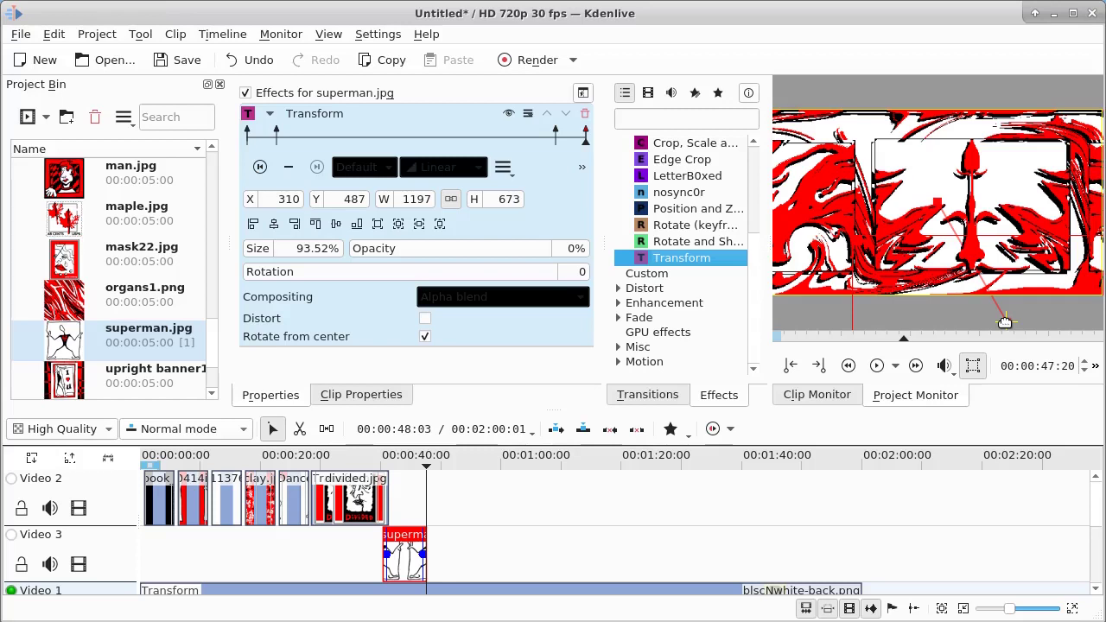
click(391, 435)
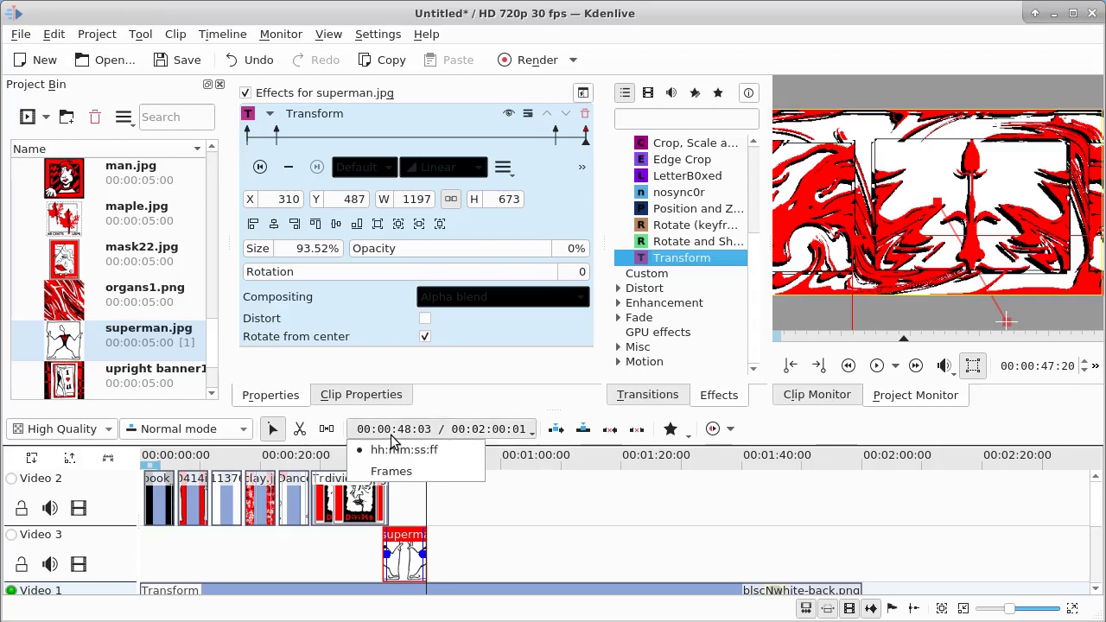
click(400, 450)
drag(400, 465, 391, 464)
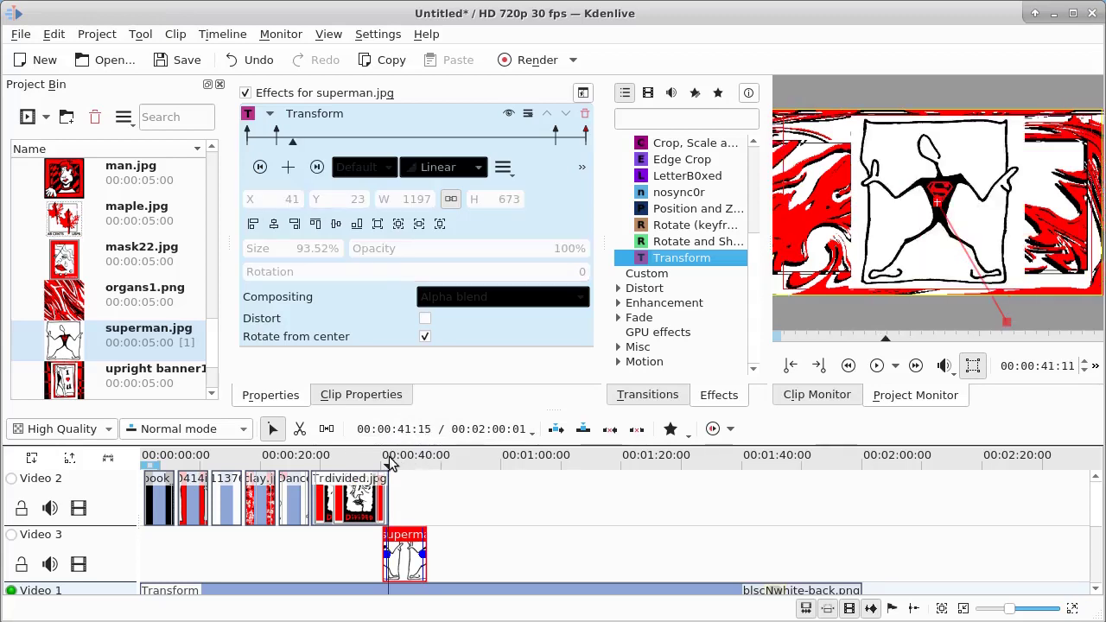
click(393, 464)
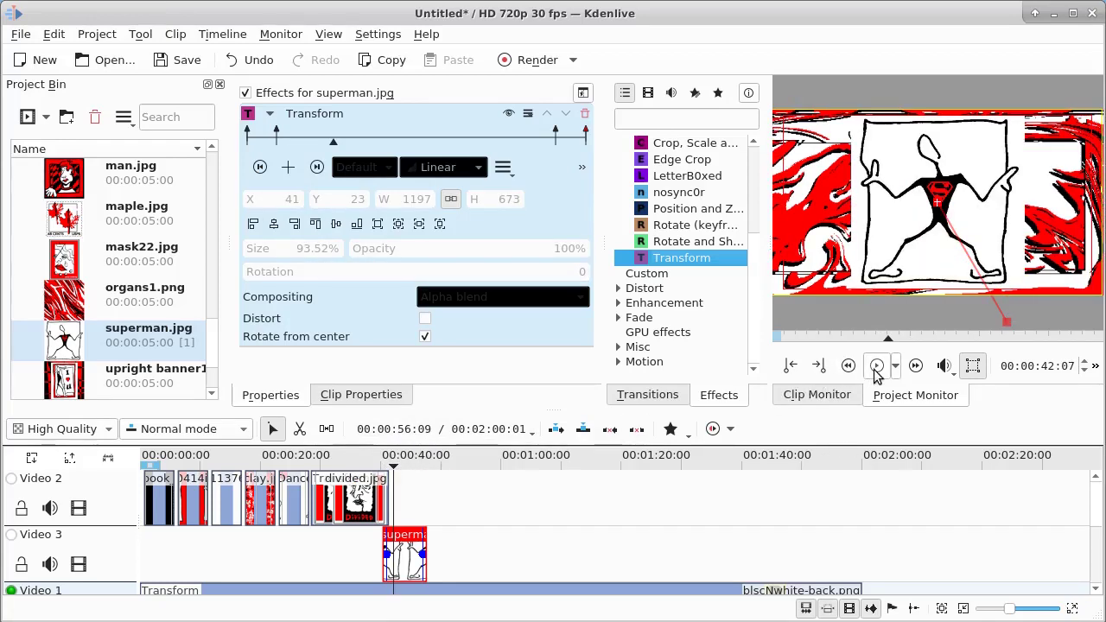
click(877, 365)
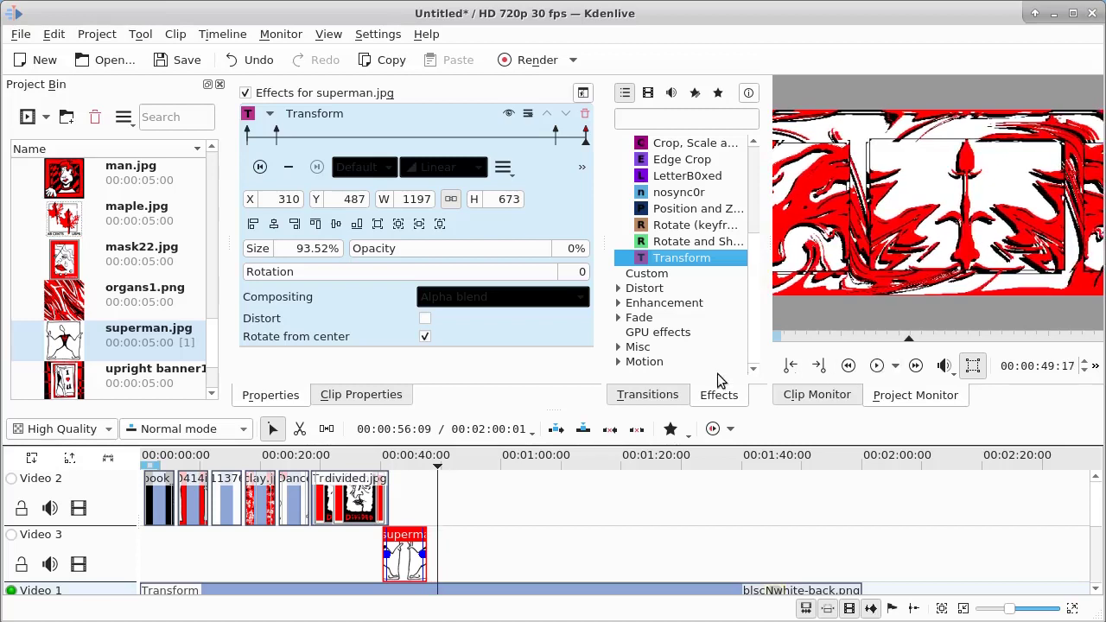
Step: Place upright banner1.jpg on Video 2 after divided.jpg and add a Transform effect
click(215, 342)
scroll(215, 354, down, 1)
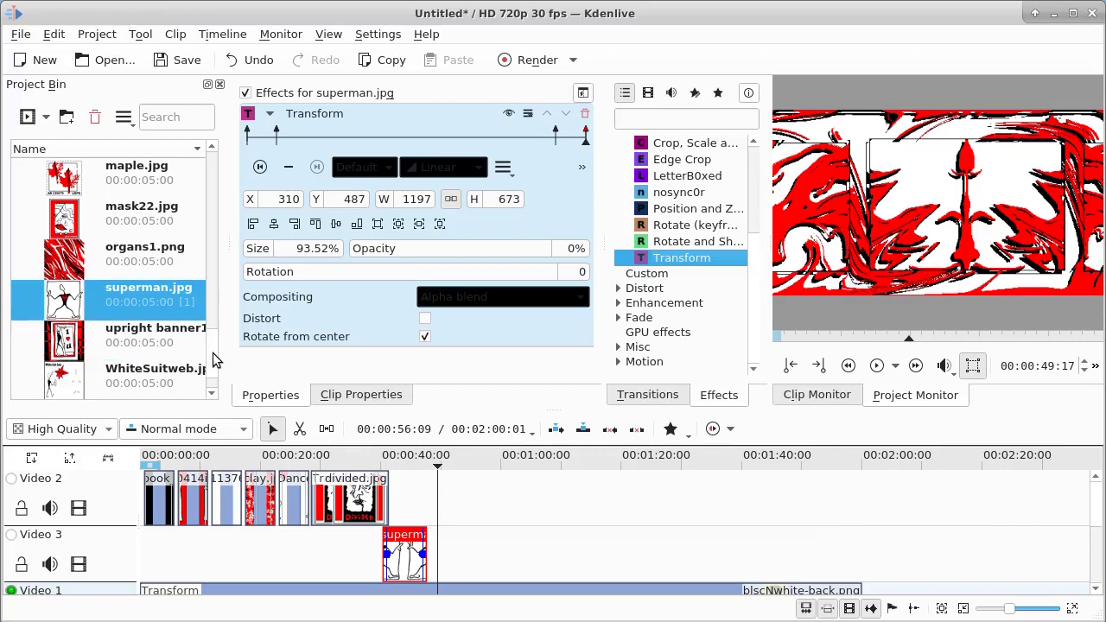
scroll(215, 359, down, 1)
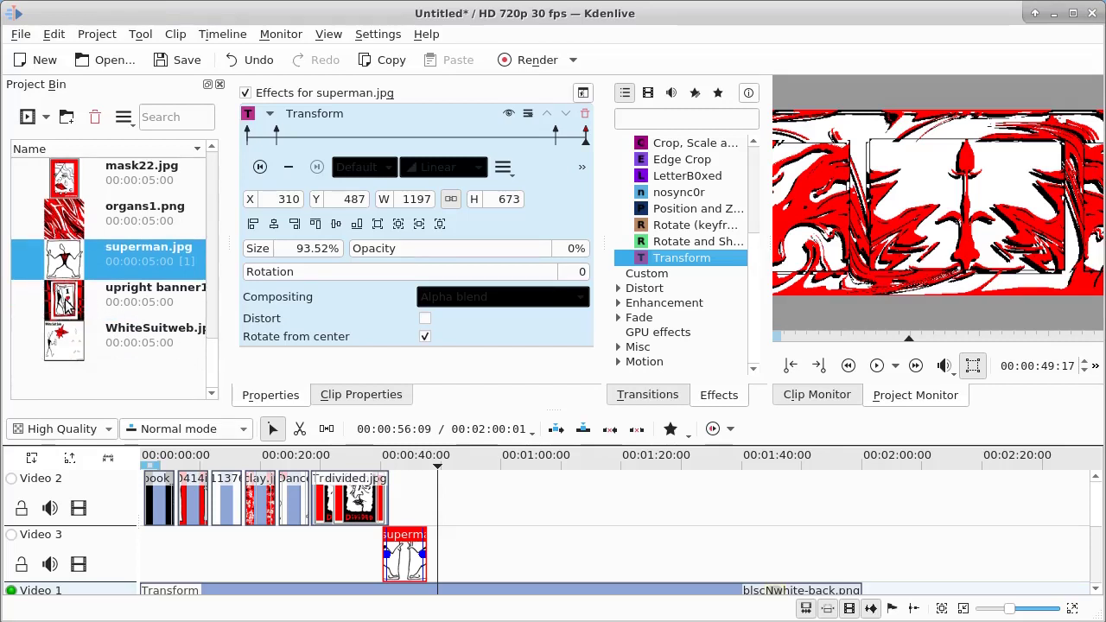
drag(66, 301, 476, 492)
double_click(641, 258)
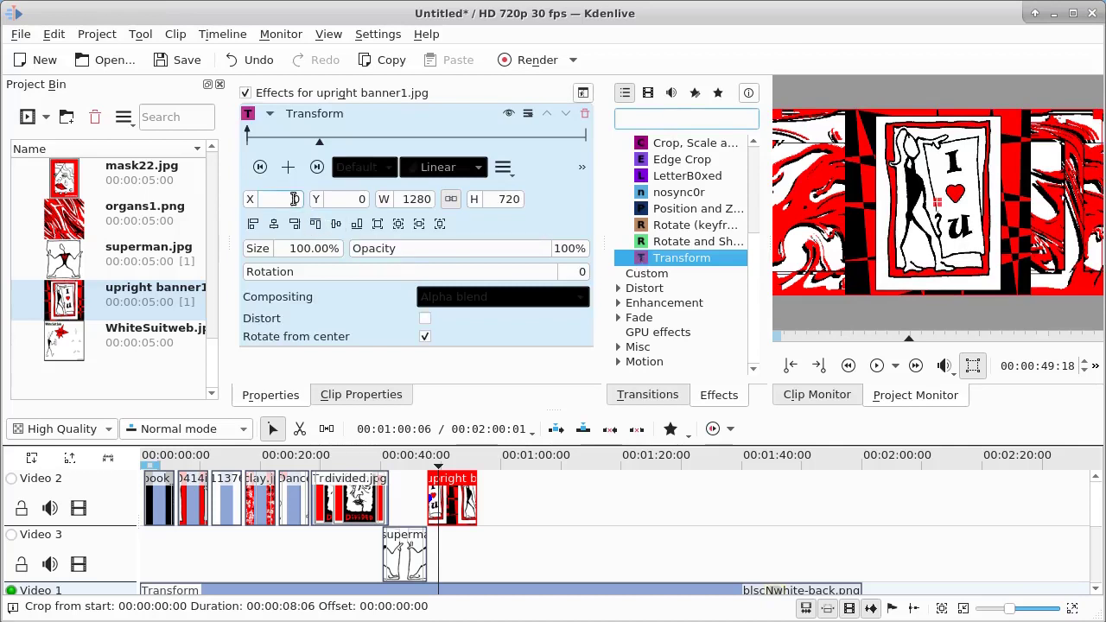
Step: Move the banner's start keyframe down below the frame
click(260, 167)
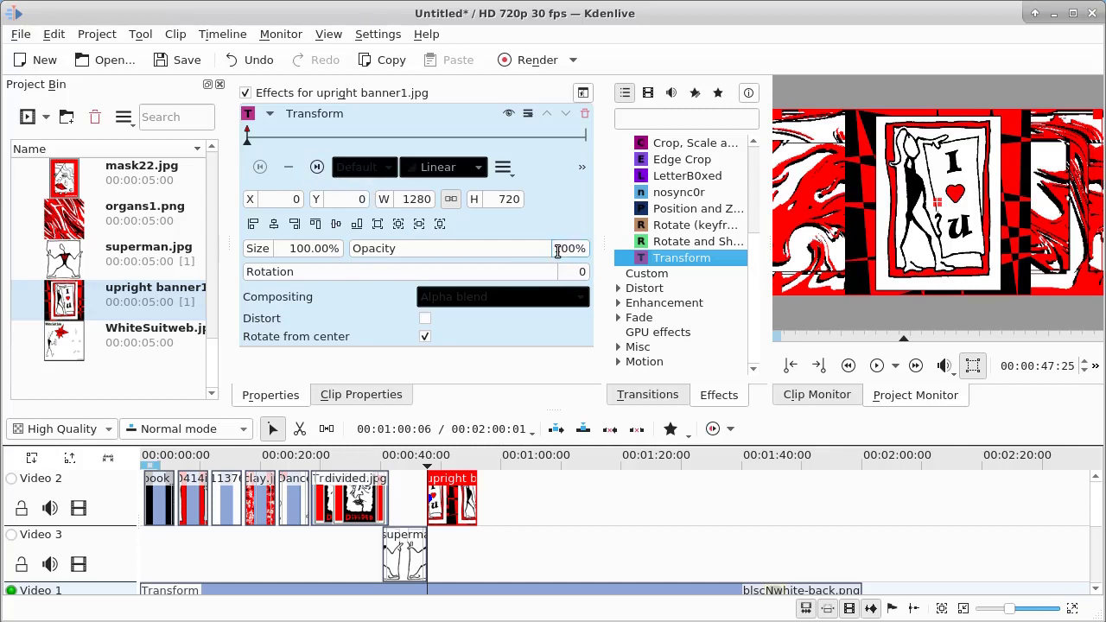
drag(554, 248, 599, 251)
key(BackSpace)
click(316, 167)
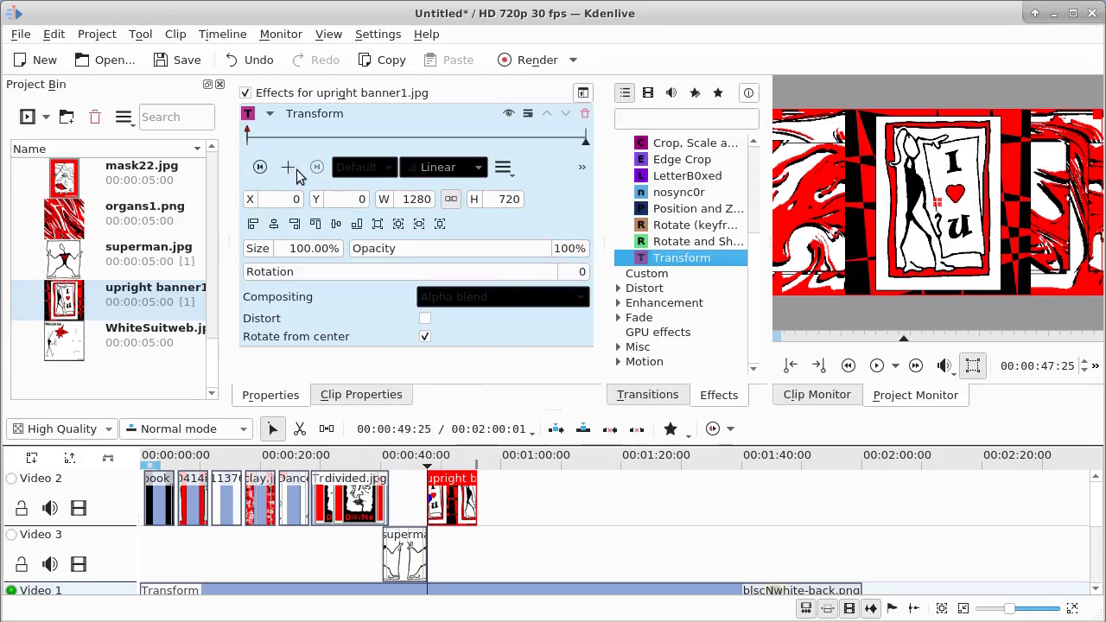
click(259, 168)
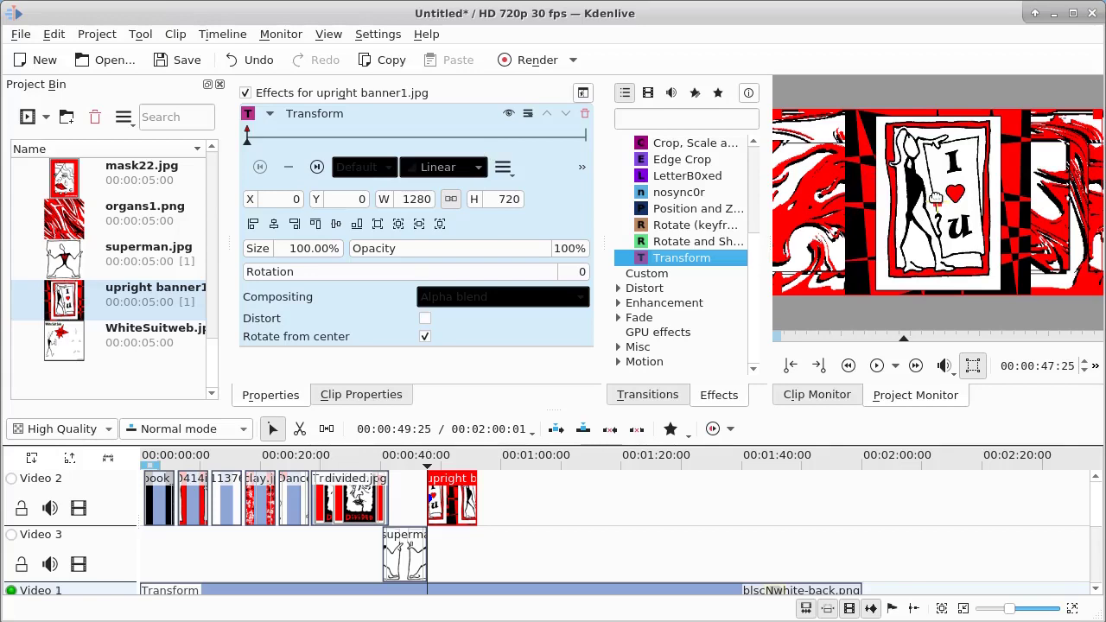
drag(938, 203, 945, 395)
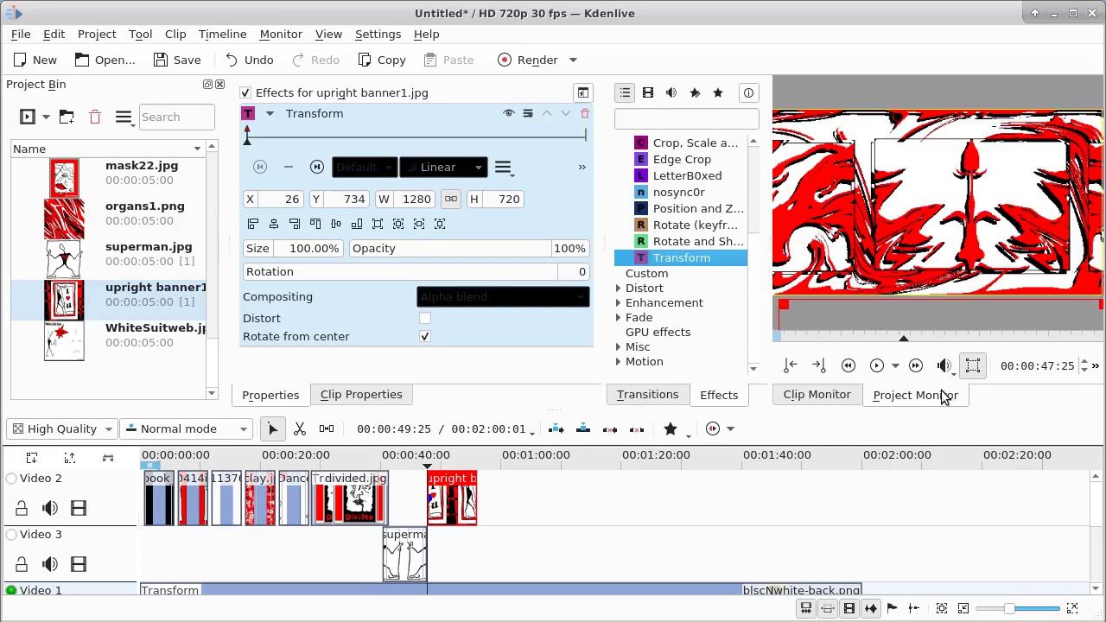
Step: Add a banner keyframe at 48:20 and set its X and Y position to 0
click(283, 137)
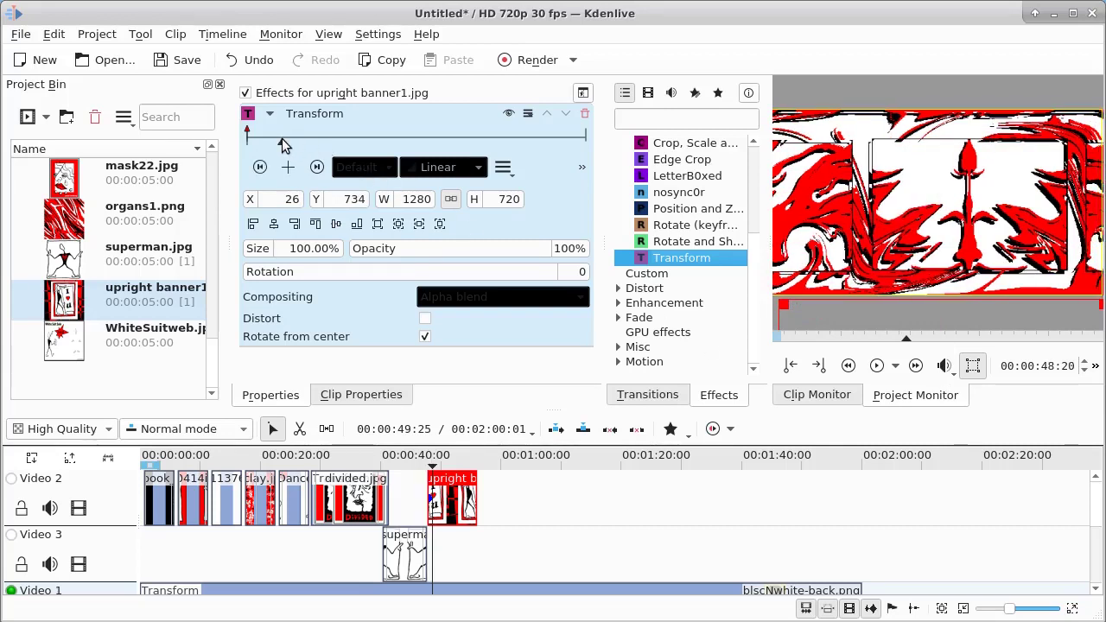
click(289, 168)
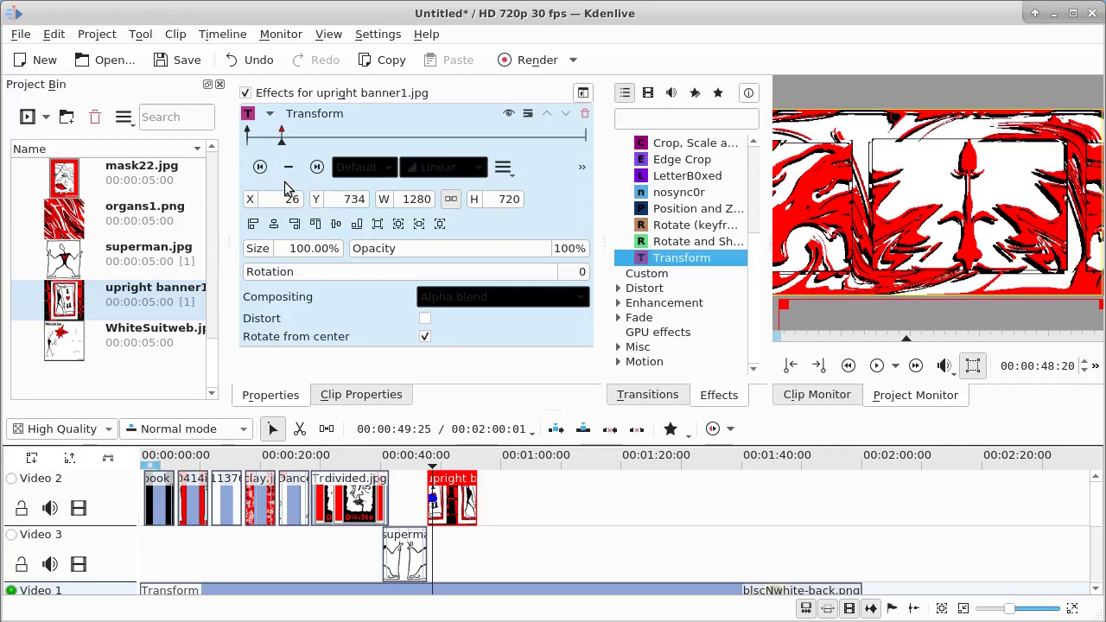
drag(287, 200, 318, 200)
text(0)
click(344, 200)
drag(345, 200, 370, 201)
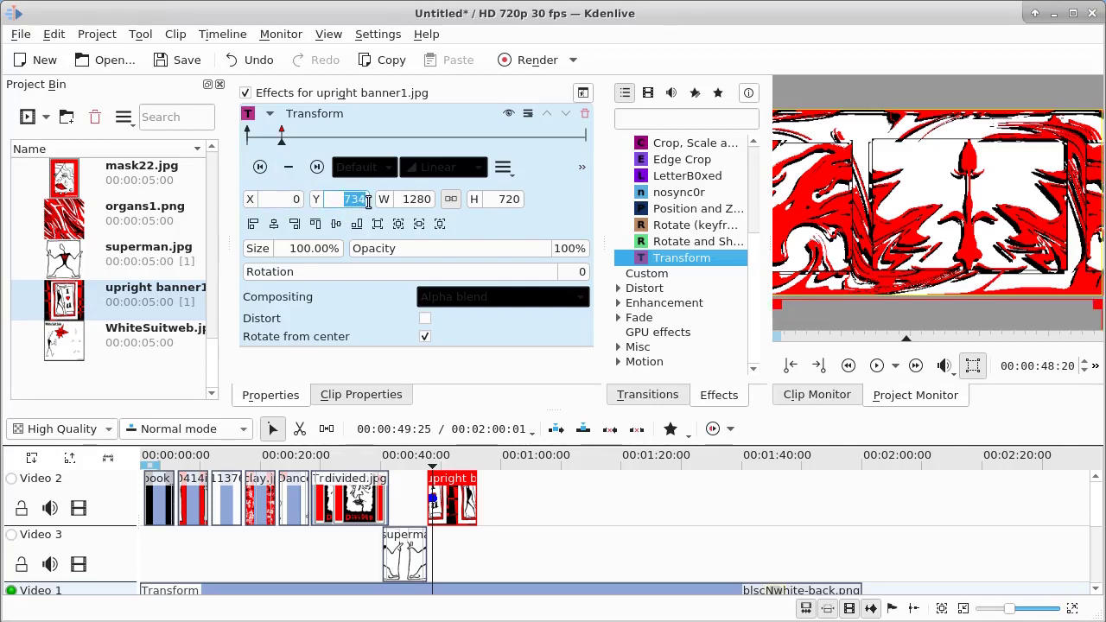
text(0)
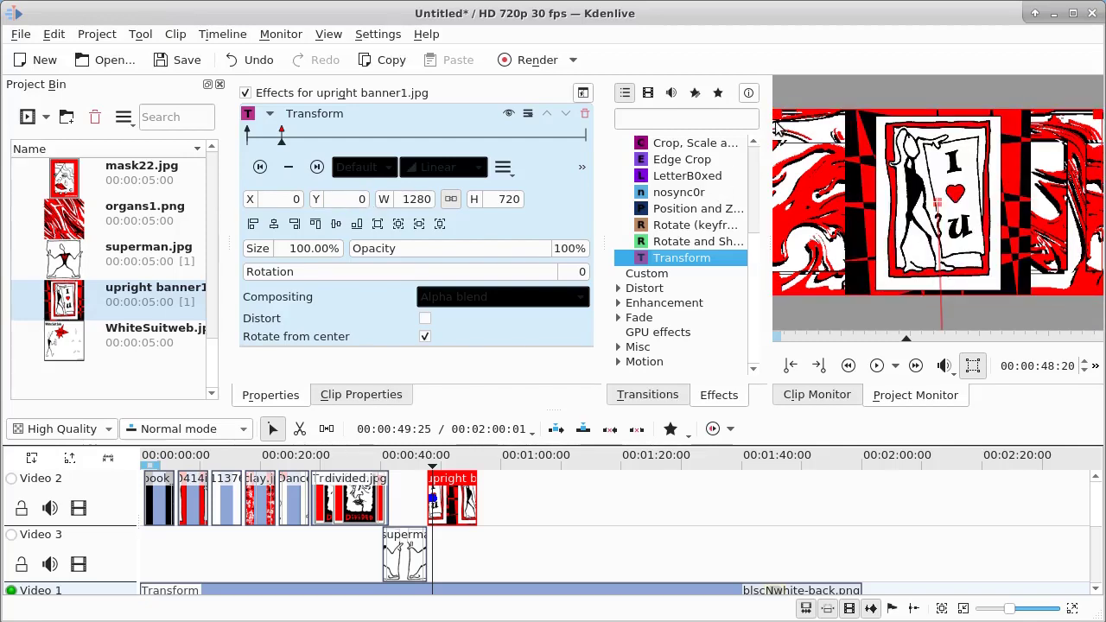
Step: Scale the banner to 1137×640 (88.89%) centred at X 71, Y 40, and hold it to near the end
drag(771, 111, 780, 145)
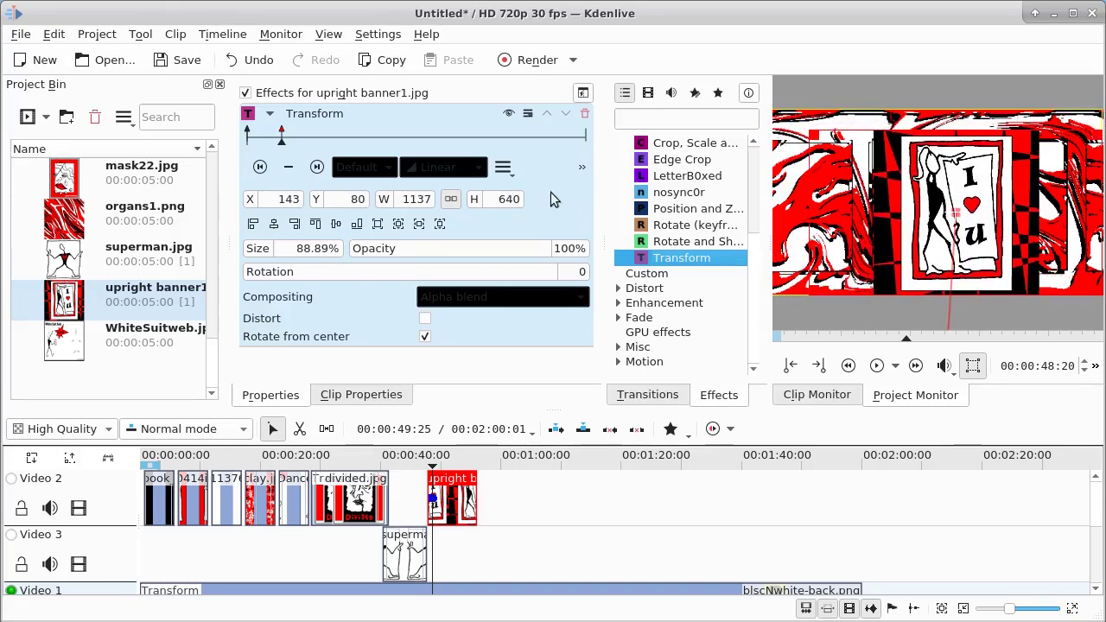
click(273, 224)
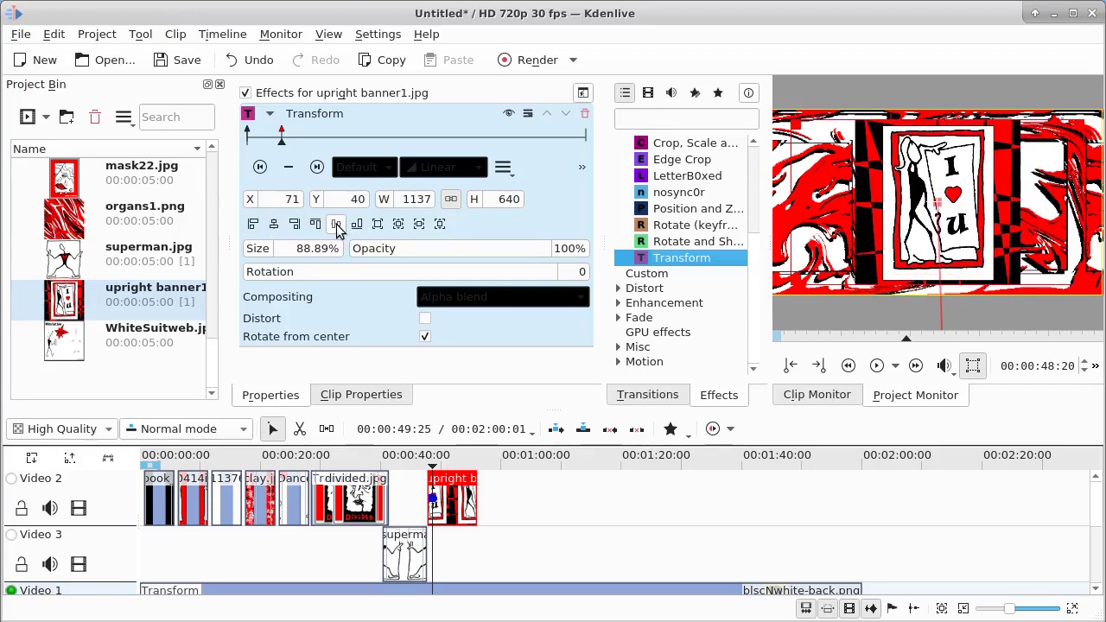
click(557, 136)
click(289, 167)
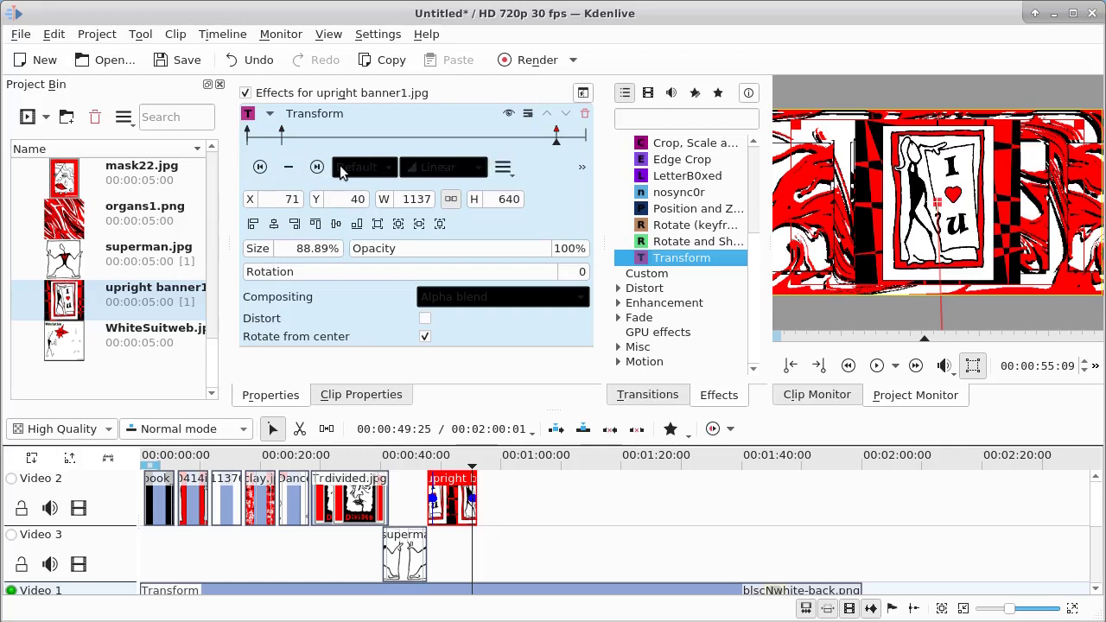
Step: Fade the banner's last keyframe to 0% at X -412, Y 444, then preview WhiteSuitweb.jpg
click(318, 167)
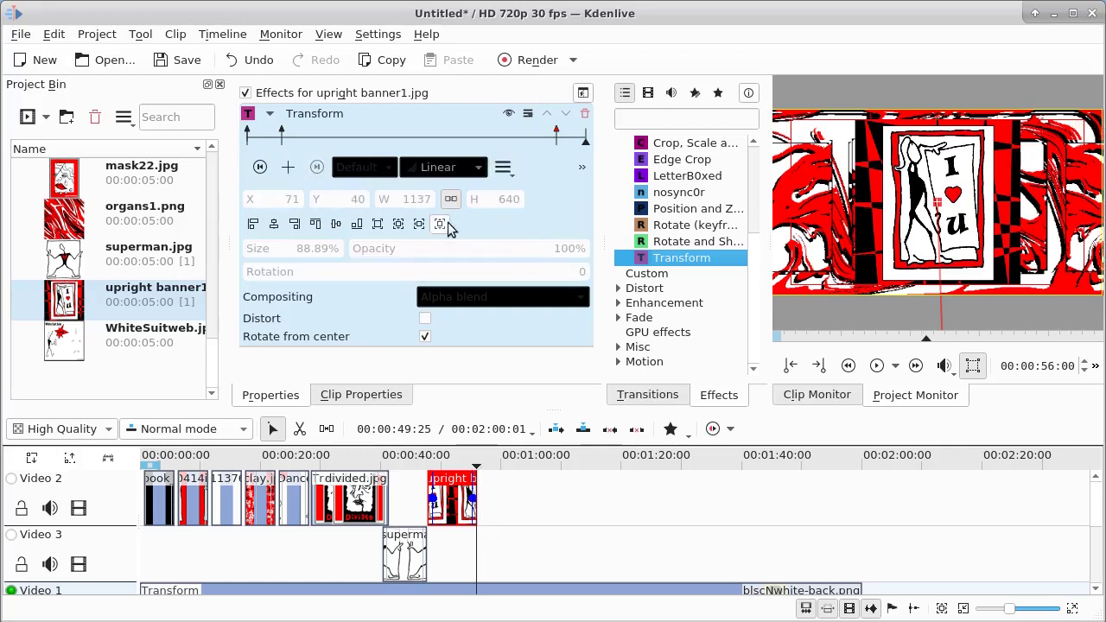
click(290, 167)
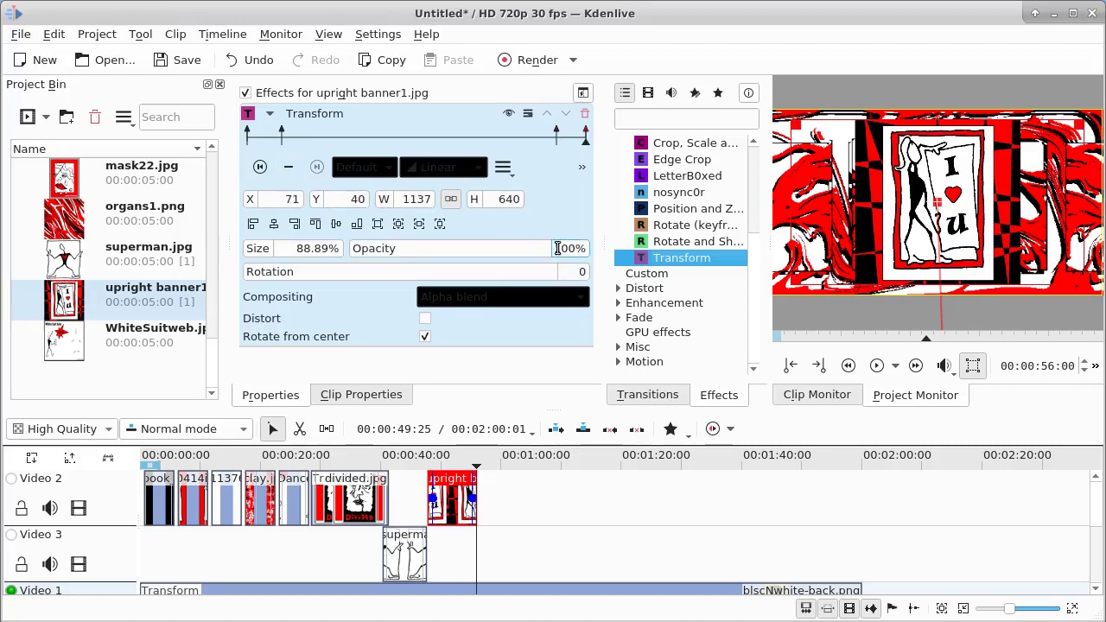
drag(555, 248, 581, 250)
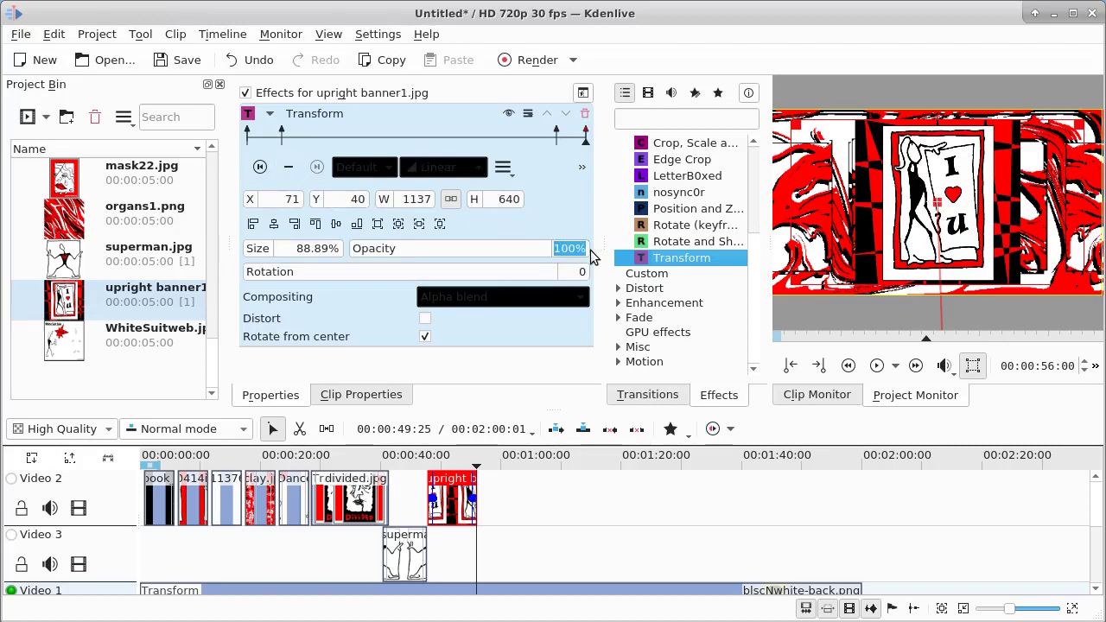
text(0)
key(Return)
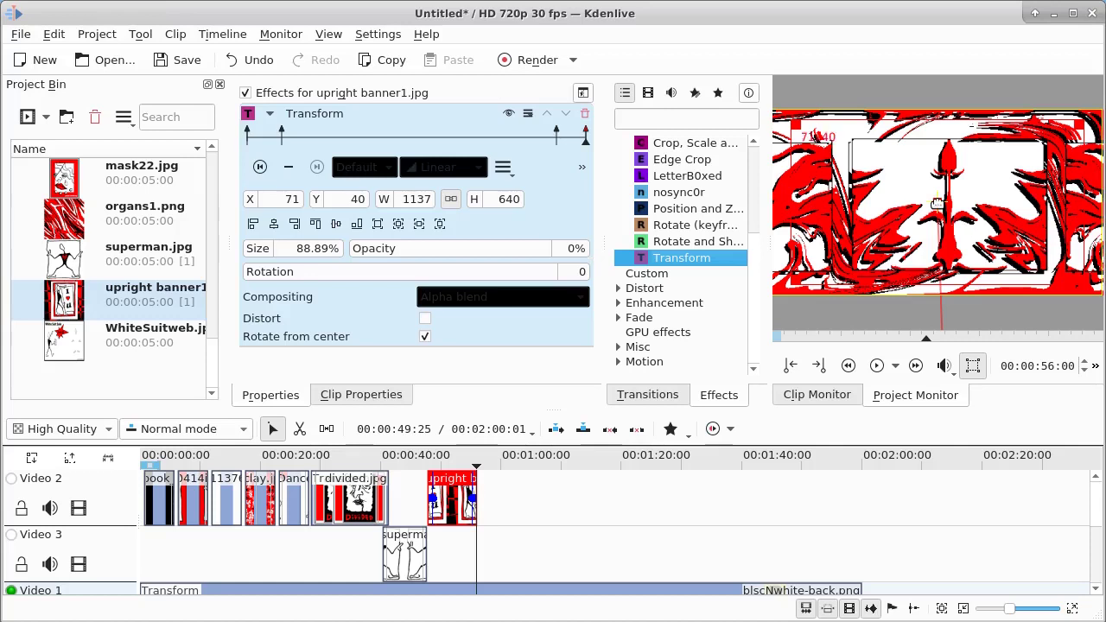
drag(937, 204, 813, 308)
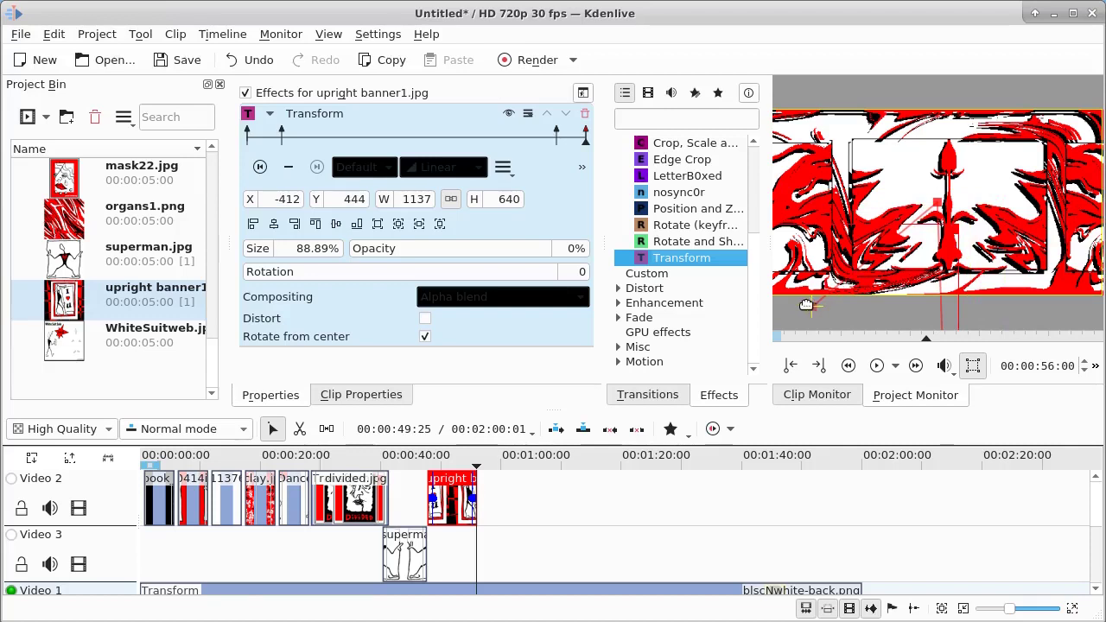
click(69, 343)
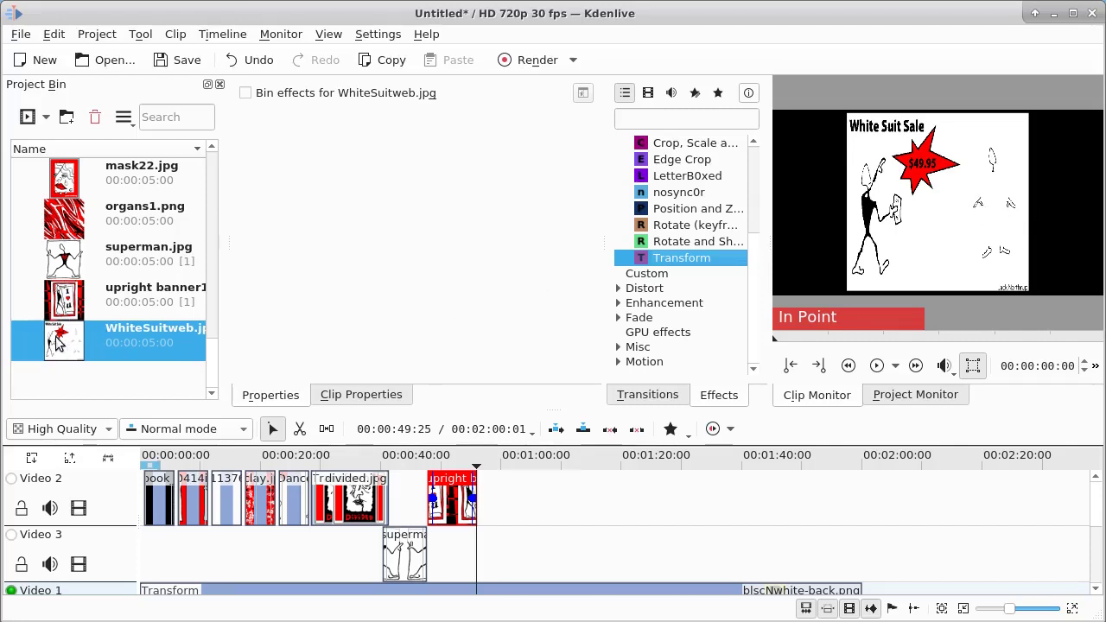
Step: Drop WhiteSuitweb.jpg on Video 3 after superman.jpg and apply a Transform effect
drag(57, 343, 480, 548)
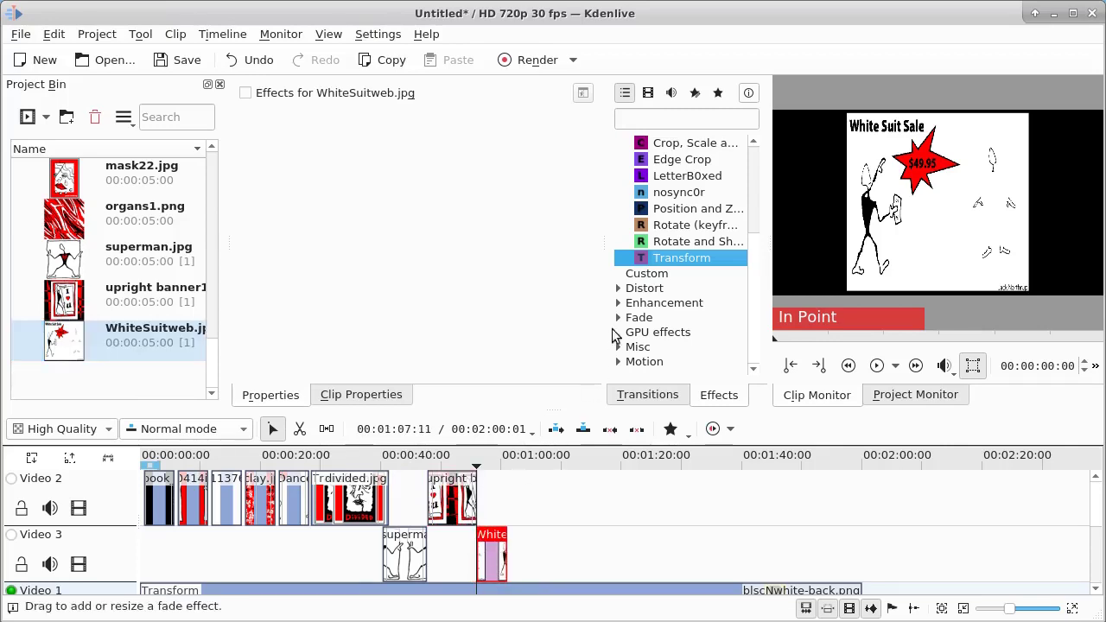
double_click(644, 259)
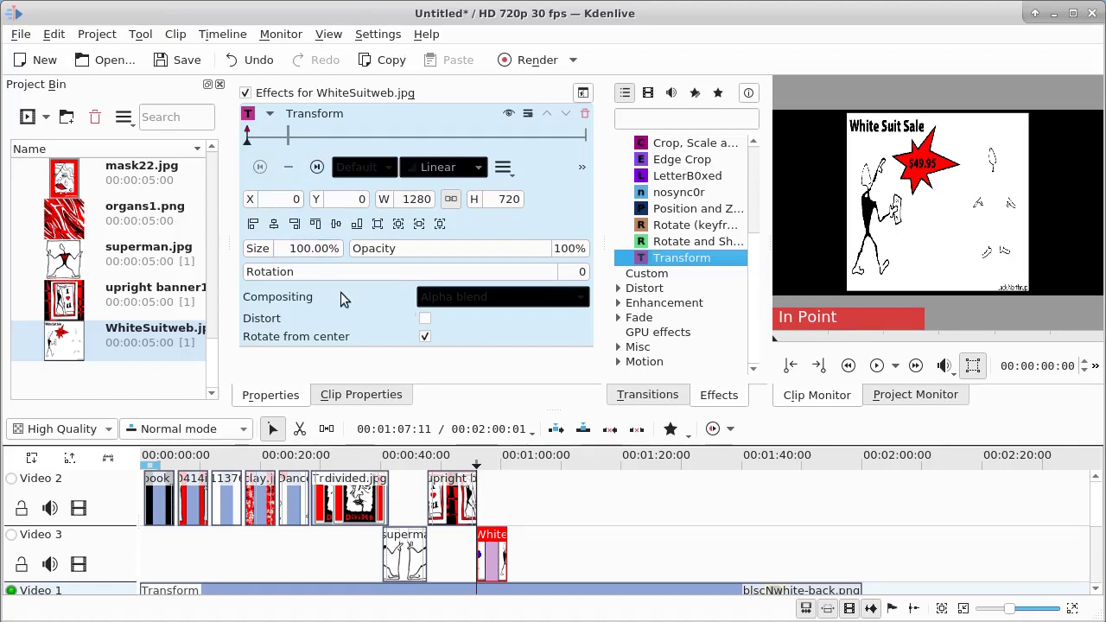
Step: Scale WhiteSuitweb.jpg's first keyframe to 1159×652 (90.56%) at X 309, Y 34, vertically centred
click(488, 465)
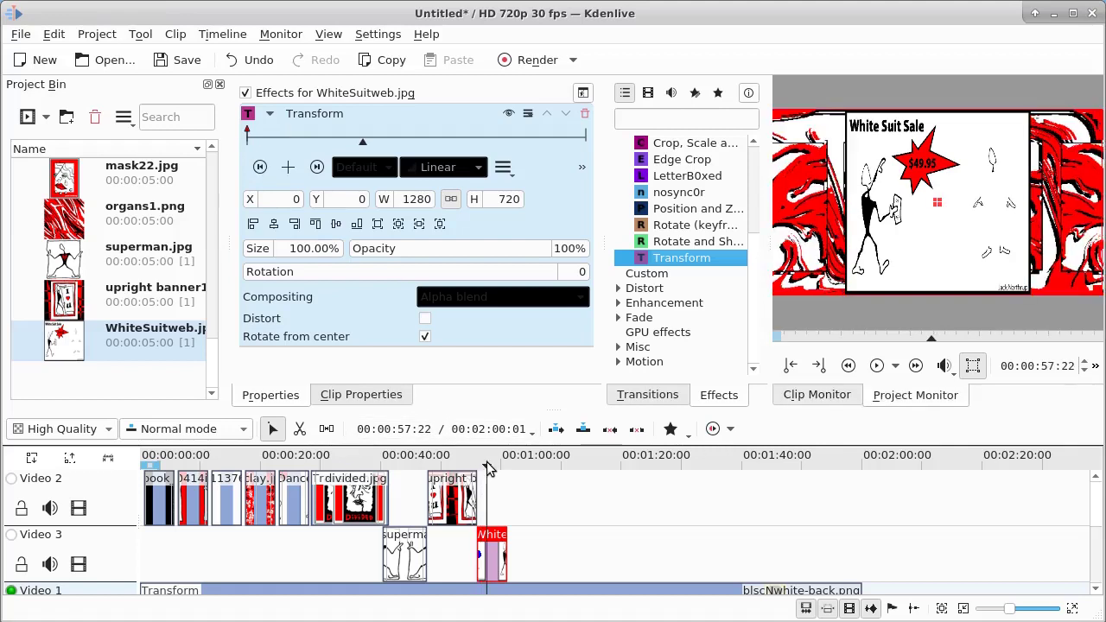
drag(488, 468, 477, 467)
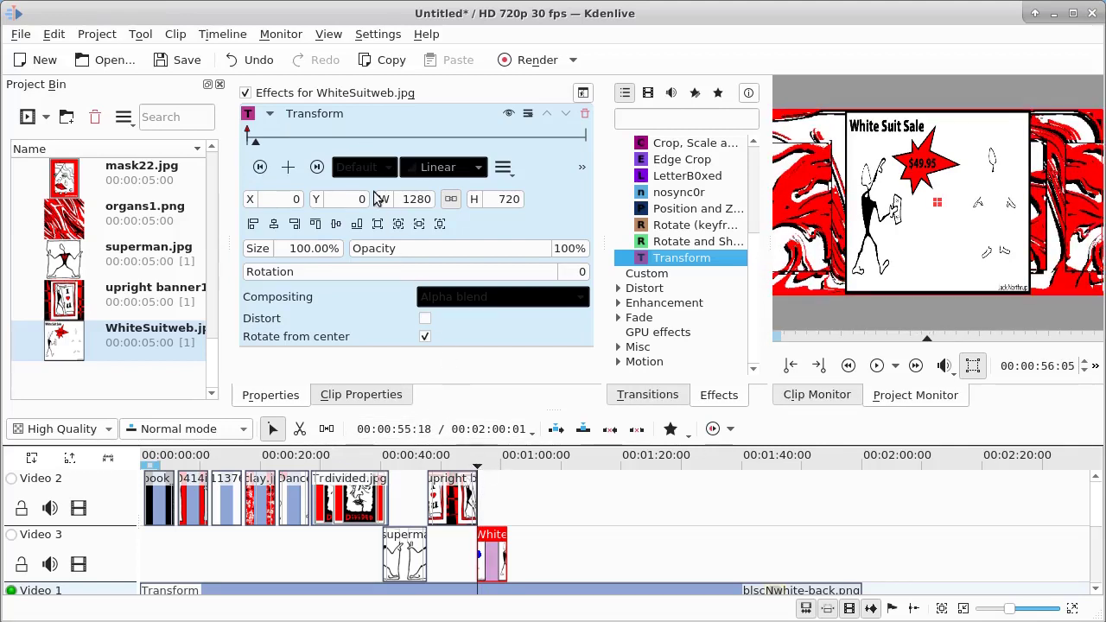
click(317, 167)
click(262, 168)
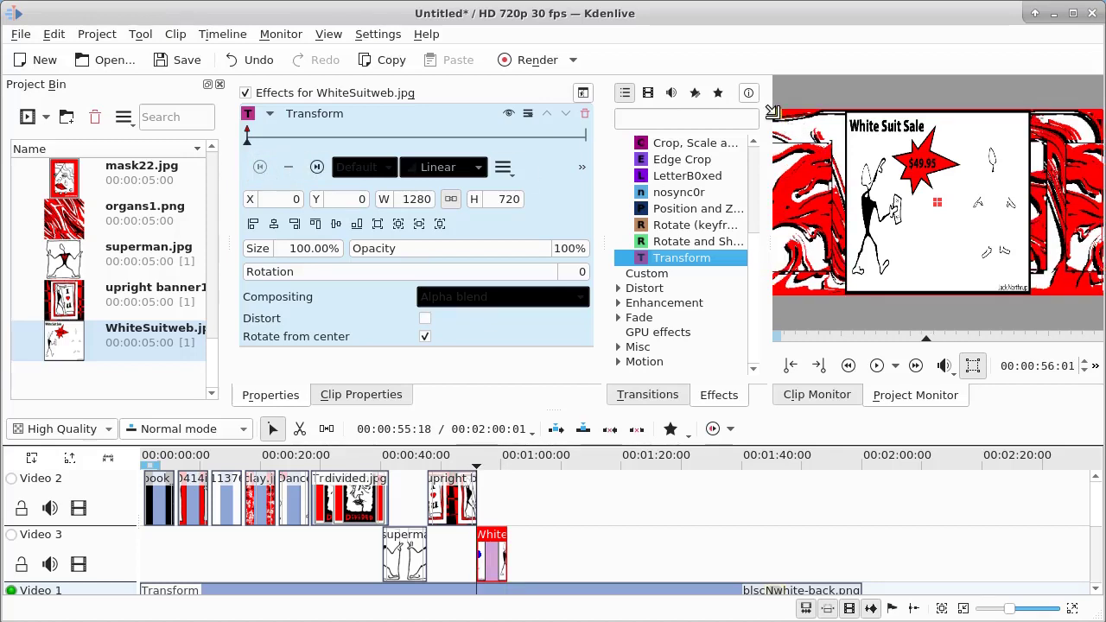
drag(772, 111, 778, 140)
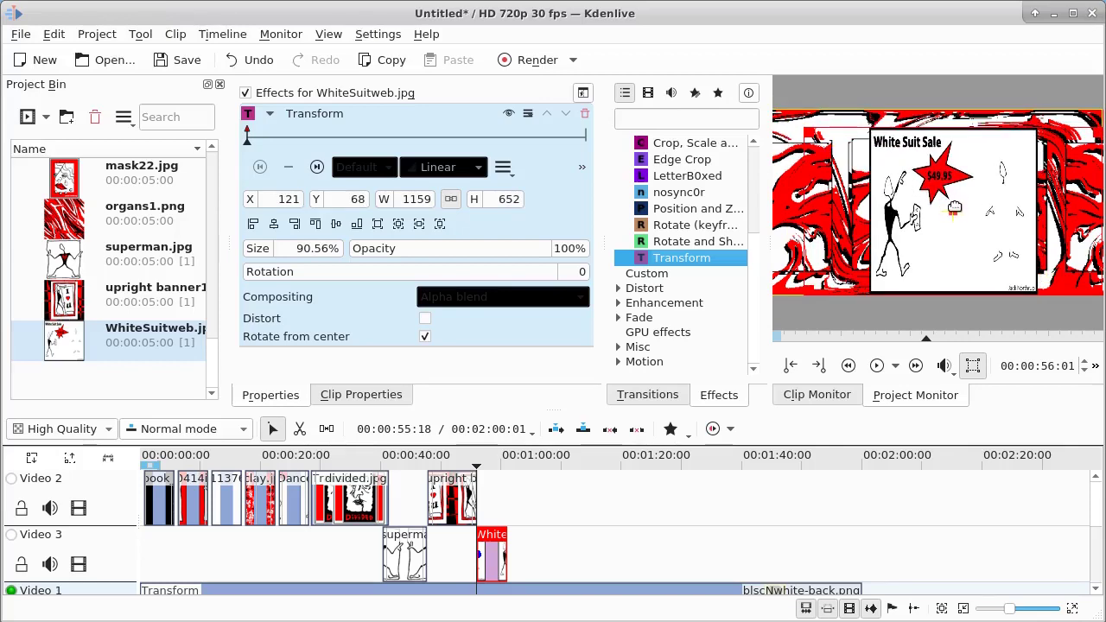
drag(954, 209, 1018, 198)
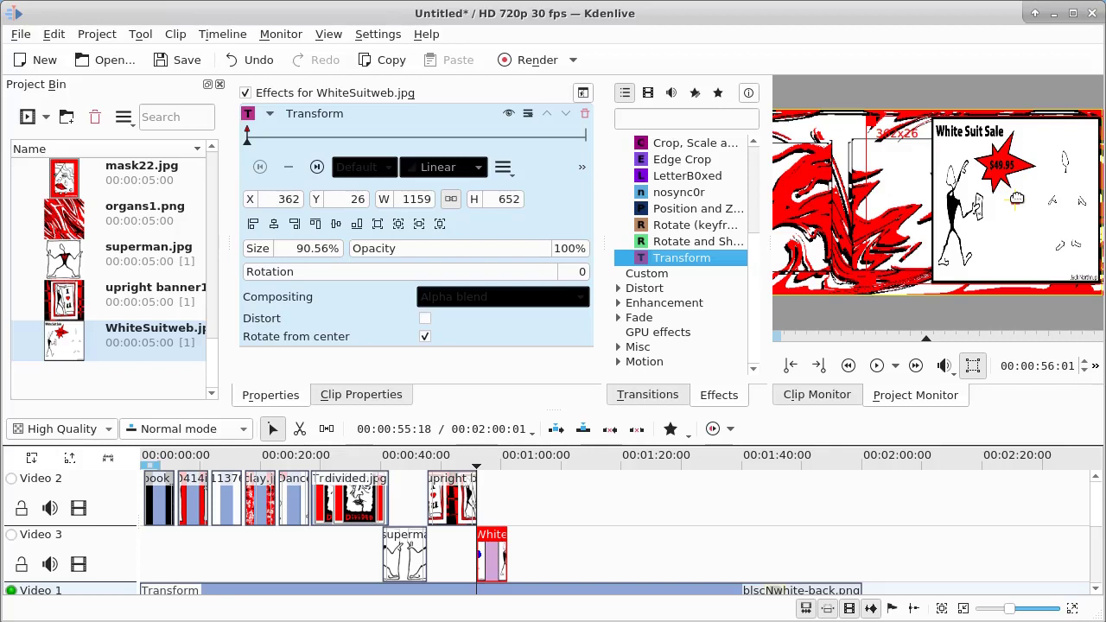
drag(1017, 198, 1017, 202)
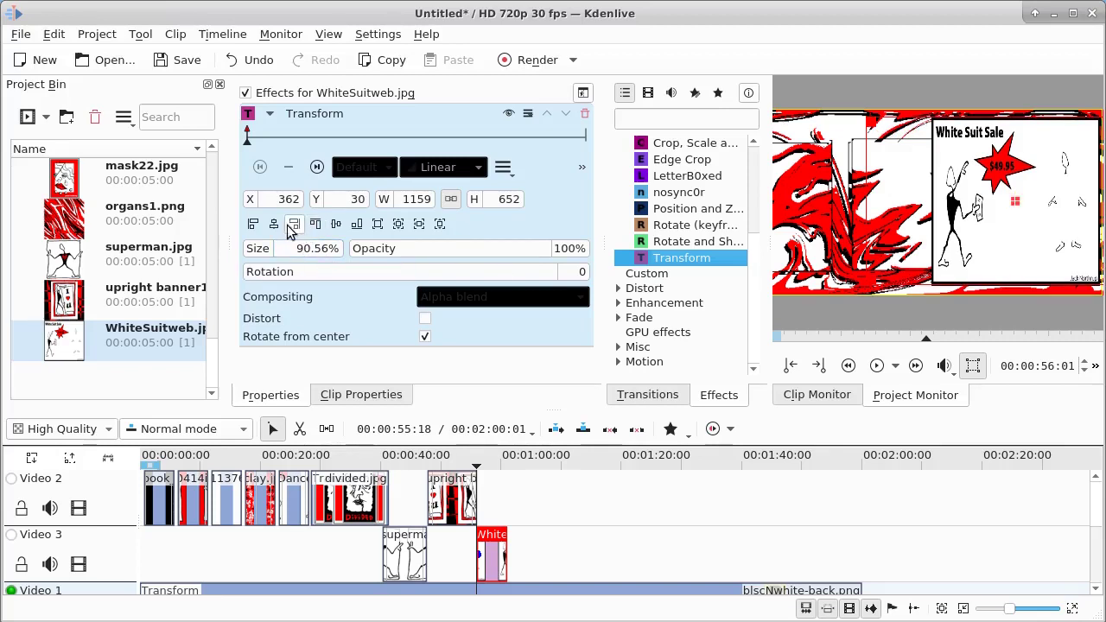
click(337, 225)
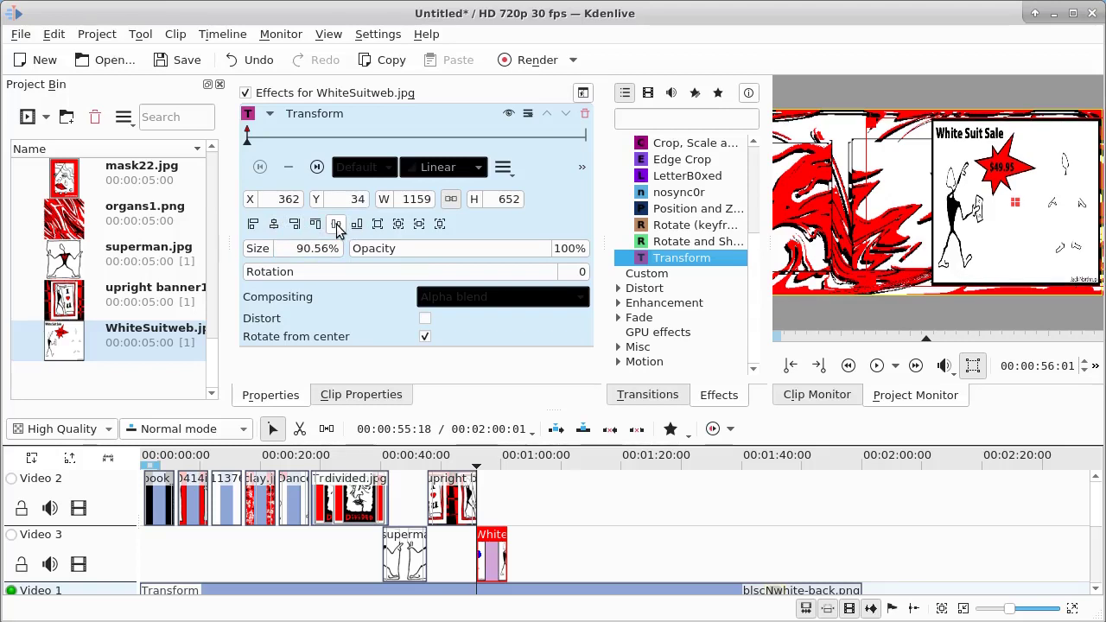
Step: Add a second keyframe with the image shifted slightly left and re-centred vertically
click(316, 169)
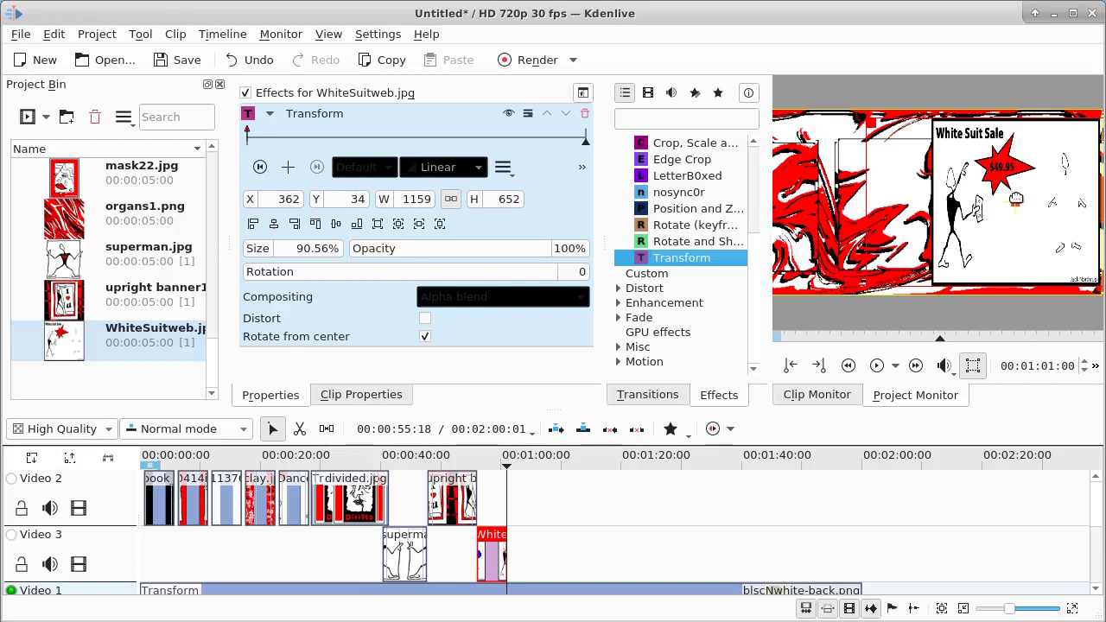
click(288, 167)
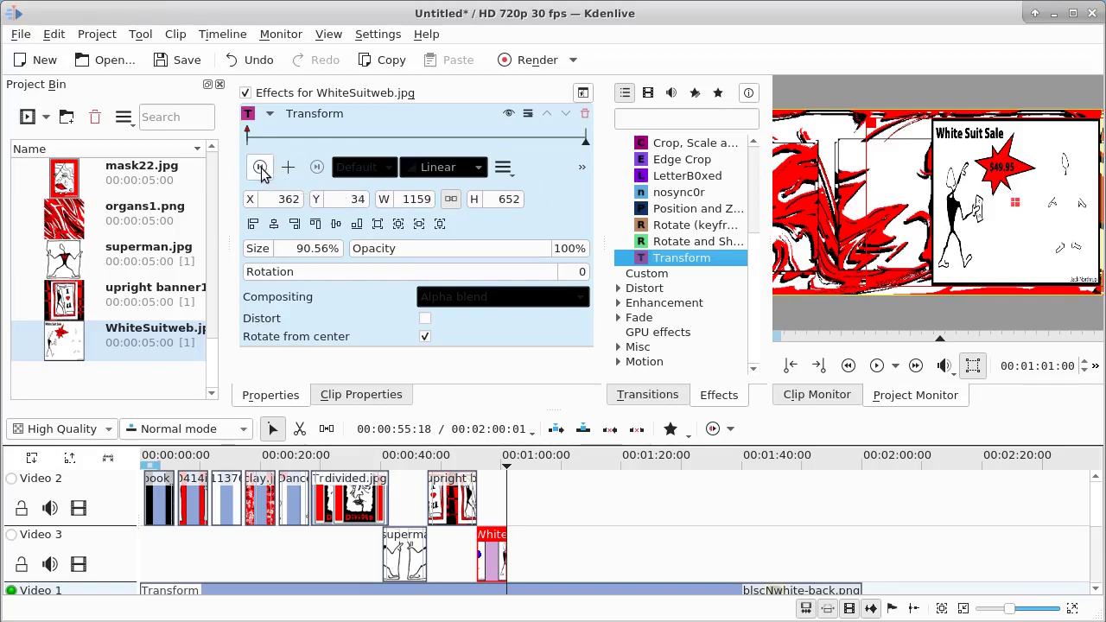
click(261, 169)
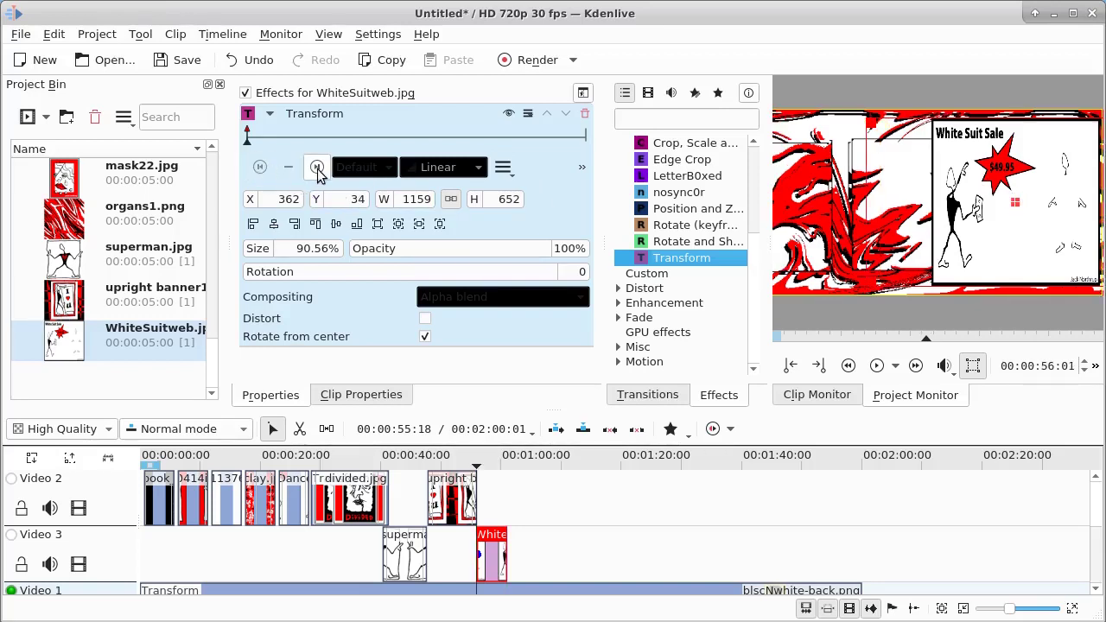
click(317, 168)
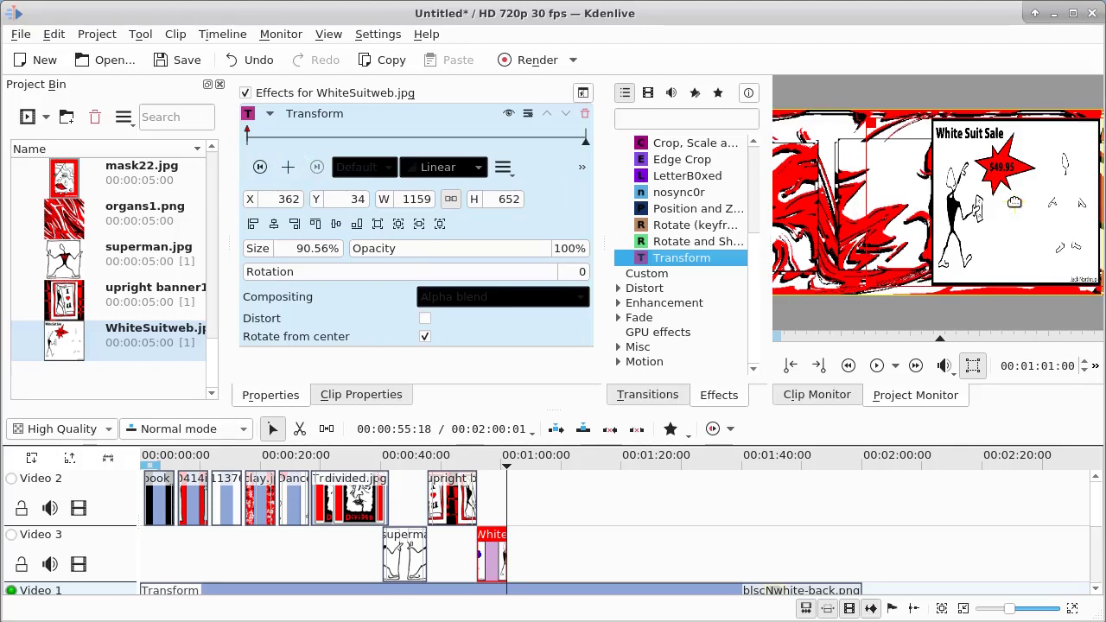
drag(1017, 203, 1002, 203)
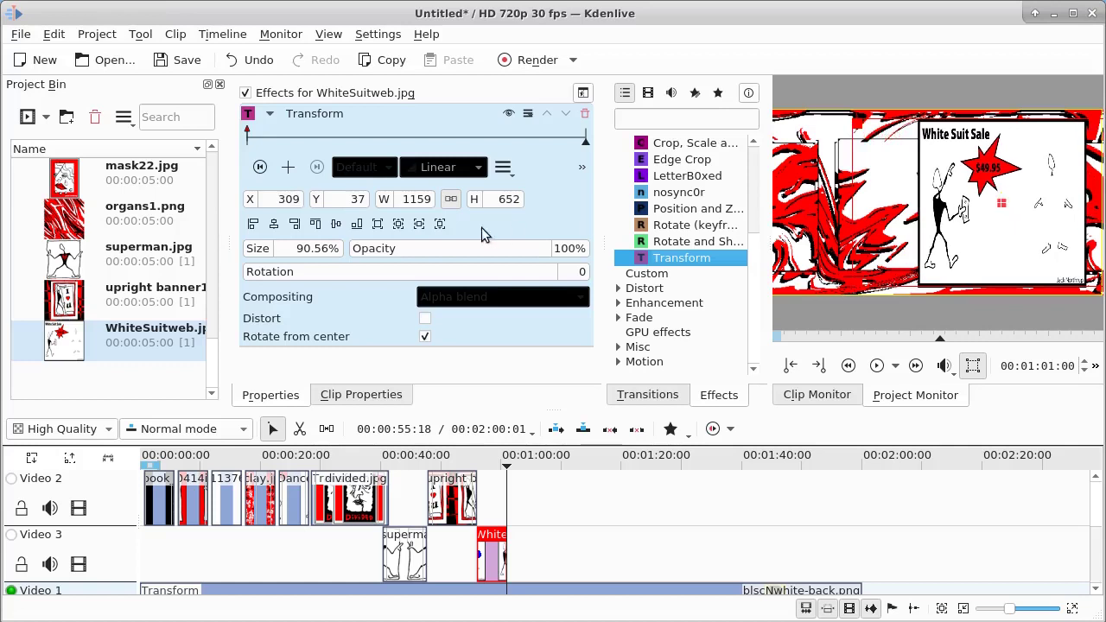
click(337, 225)
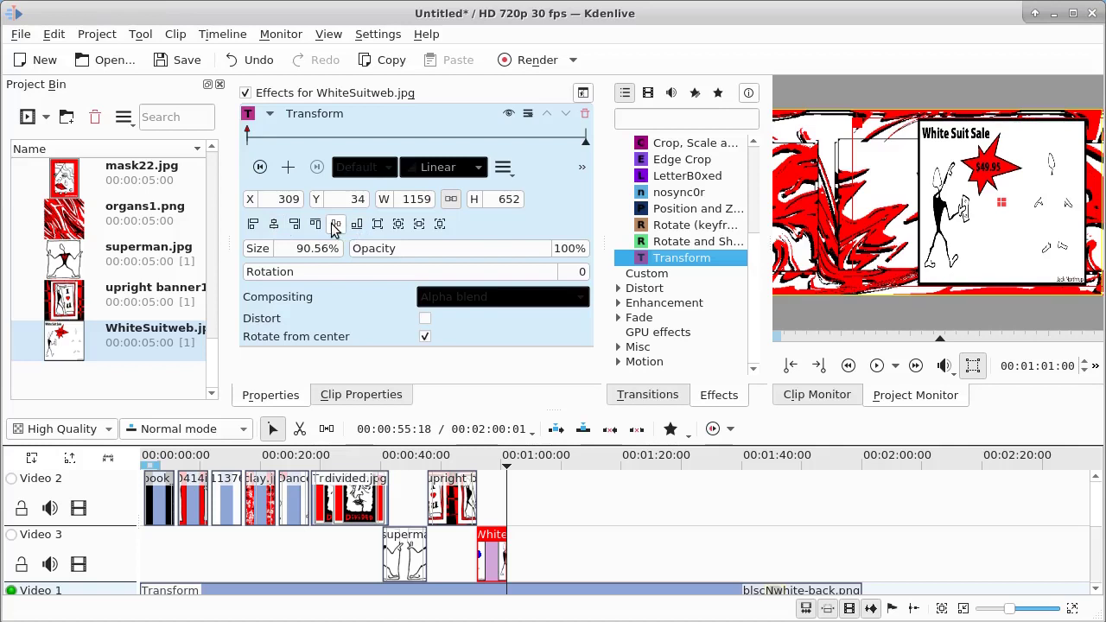
click(260, 168)
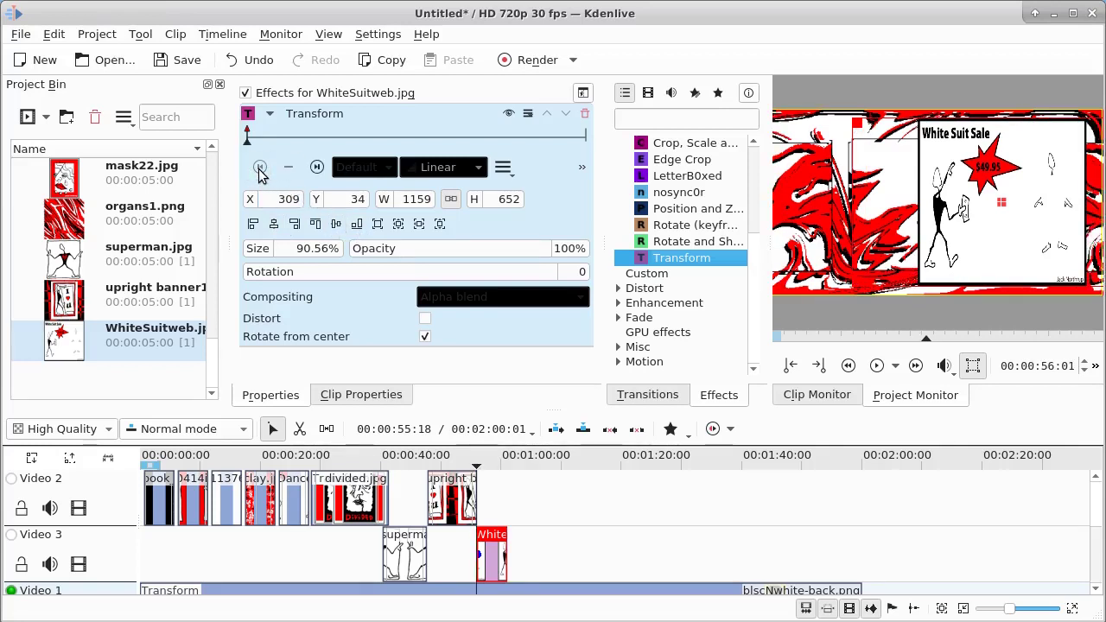
Step: Add a keyframe where playback stopped and nudge the first keyframe's image right, vertically centred
click(878, 366)
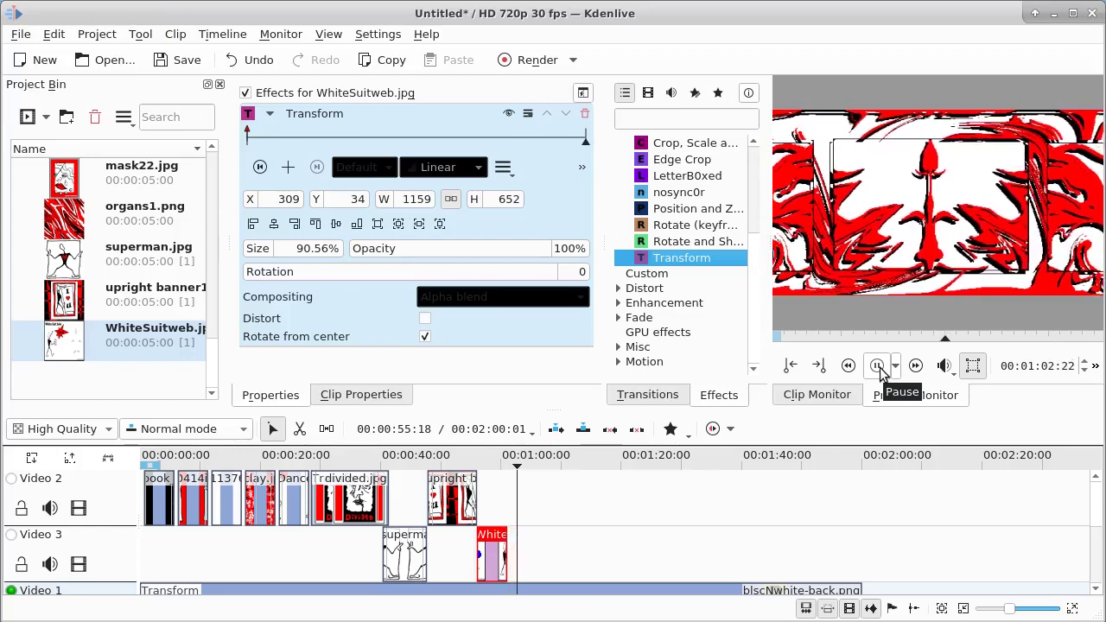
click(877, 366)
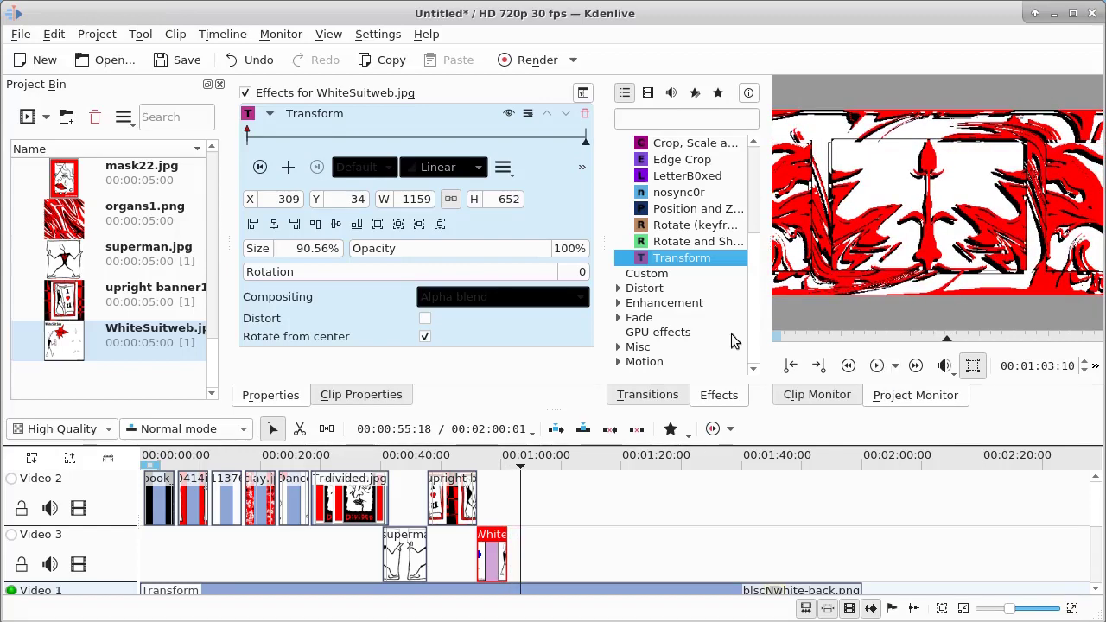
click(288, 169)
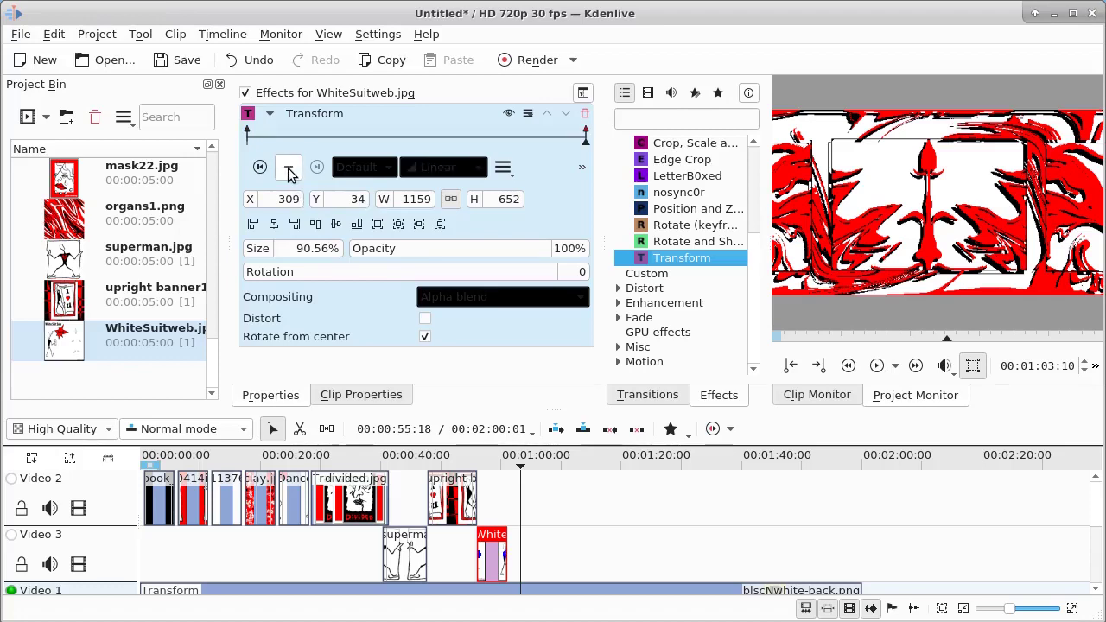
click(259, 168)
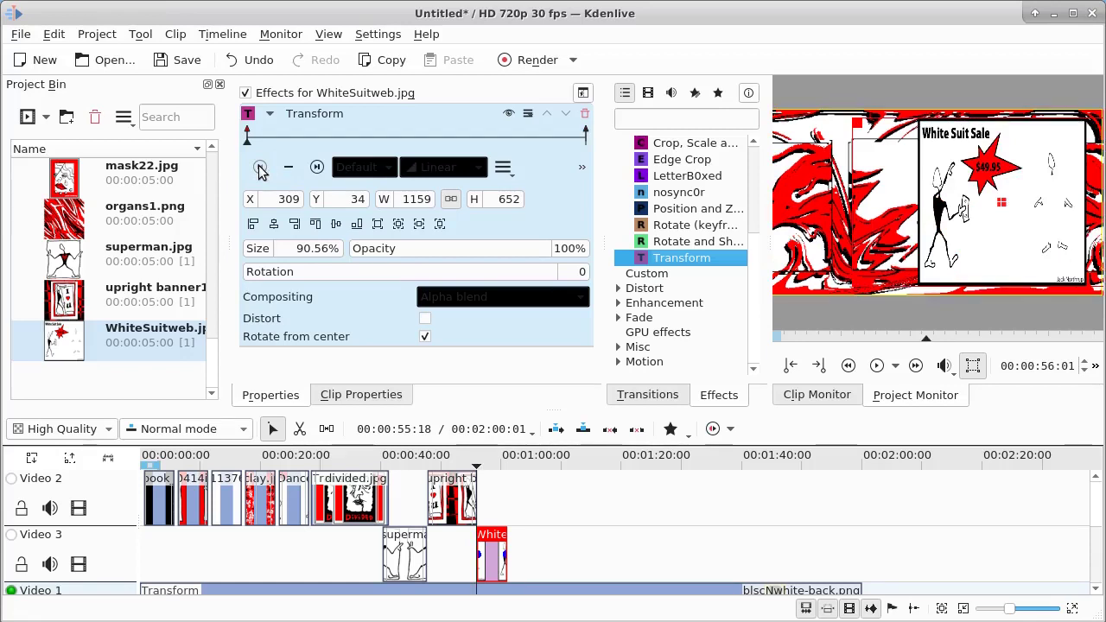
click(316, 168)
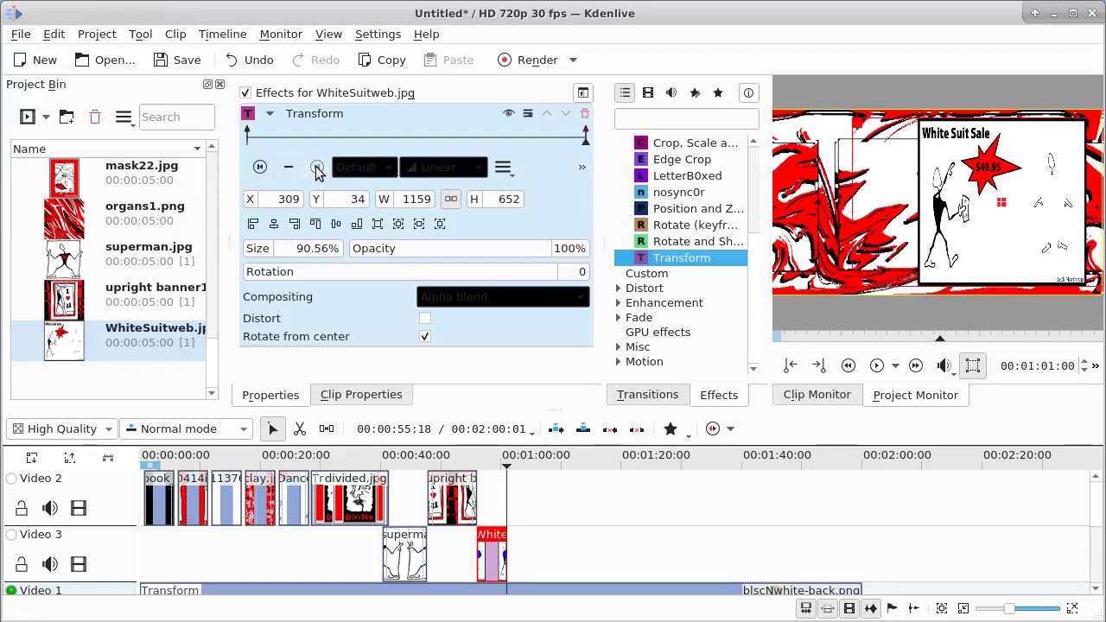
click(258, 167)
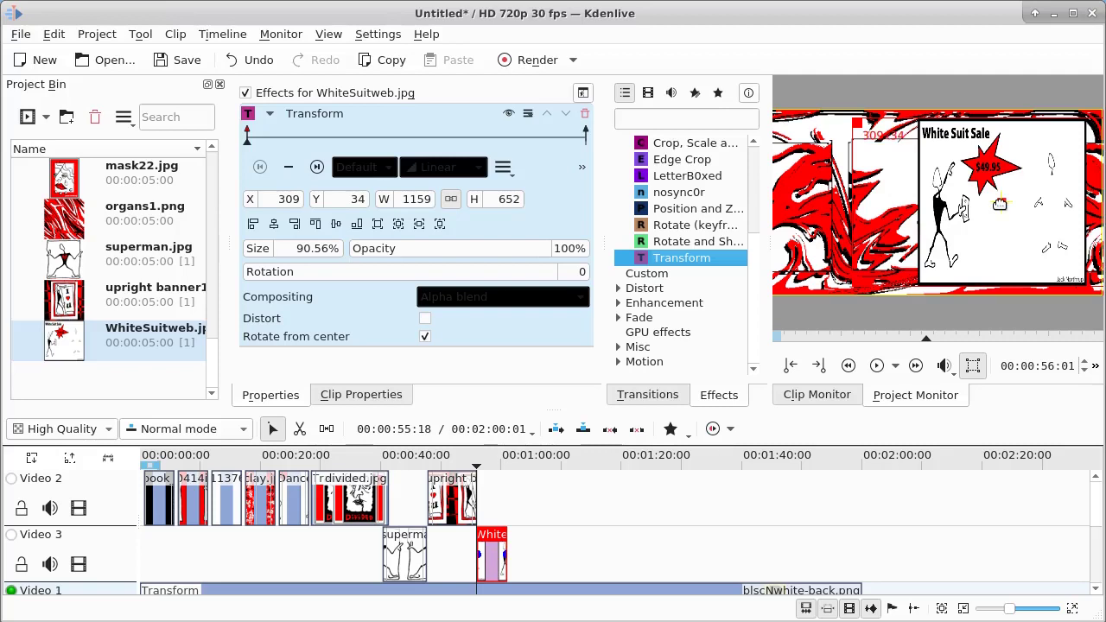
drag(1000, 204, 1004, 203)
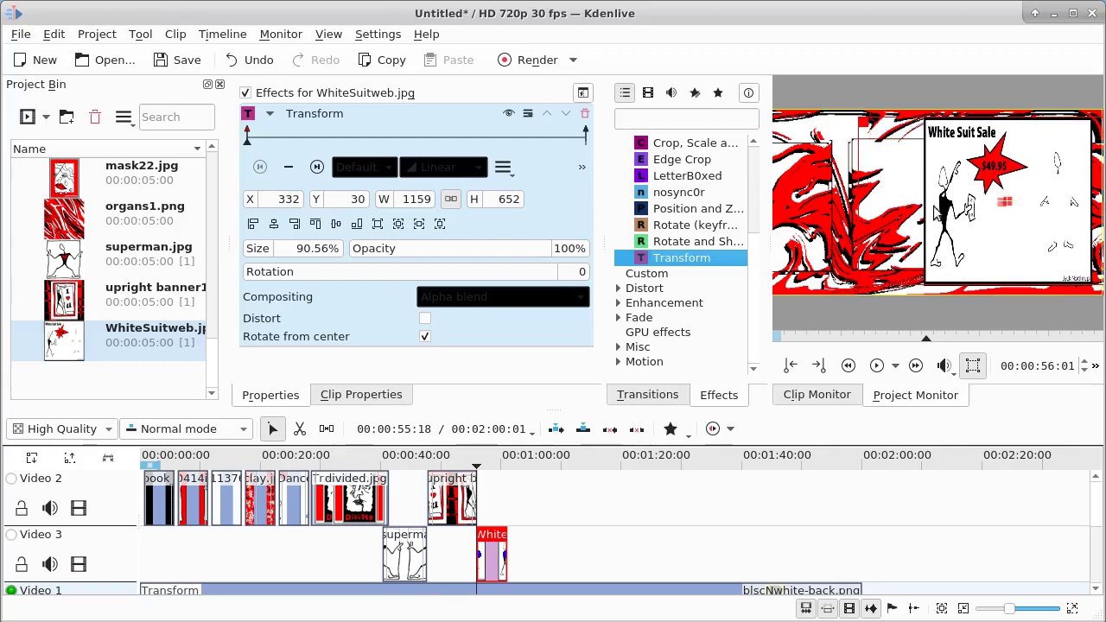
click(337, 224)
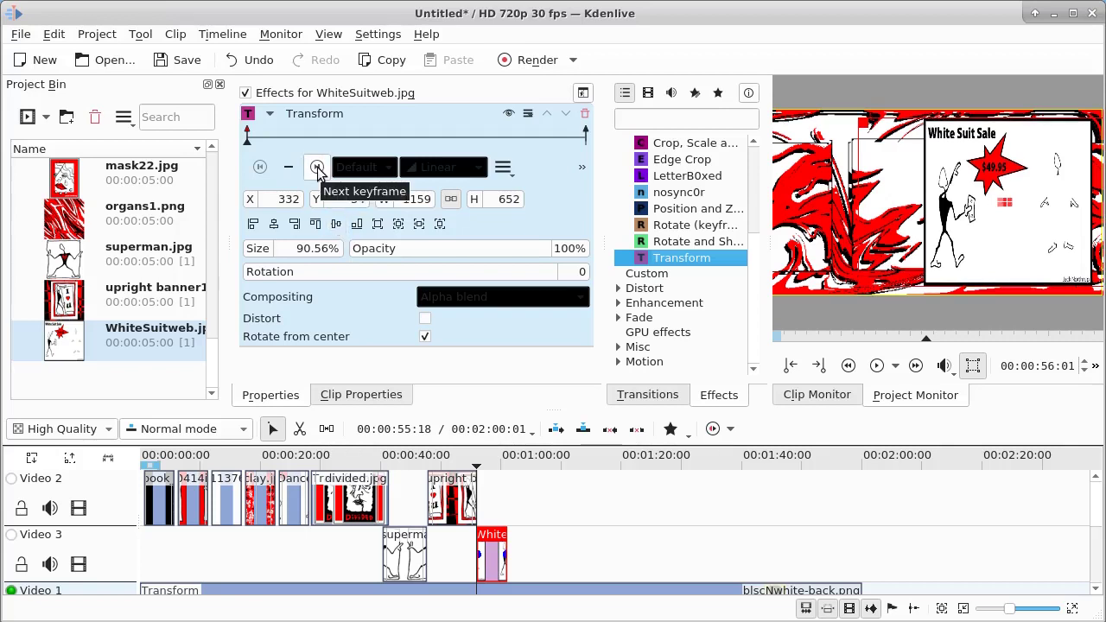
Step: Nudge the second keyframe's image slightly left, re-centre vertically, and preview the animation
click(318, 168)
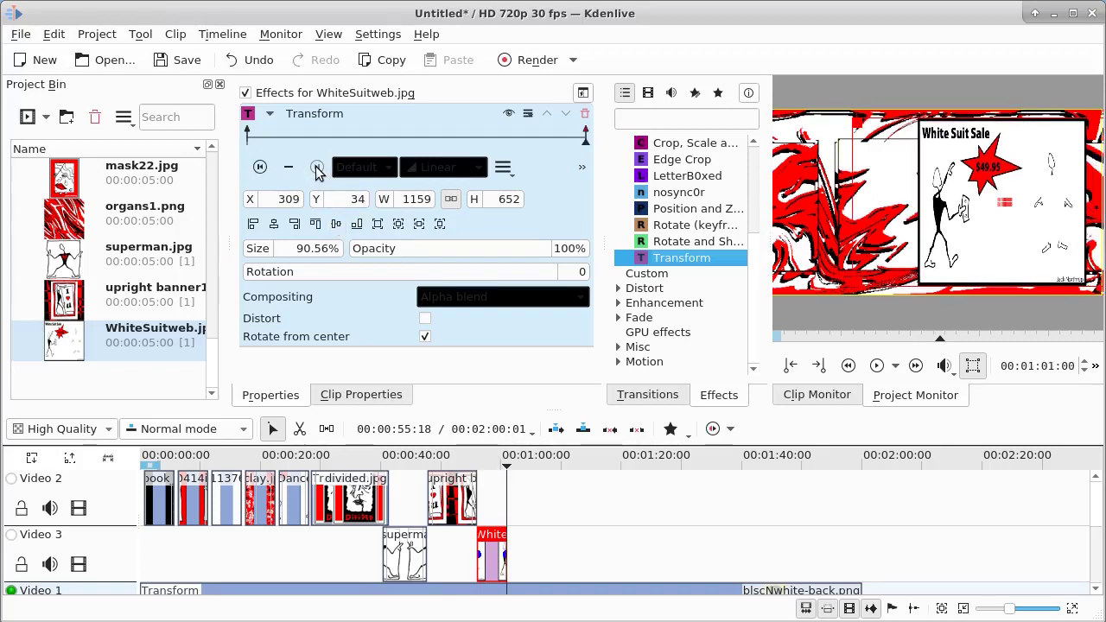
click(259, 168)
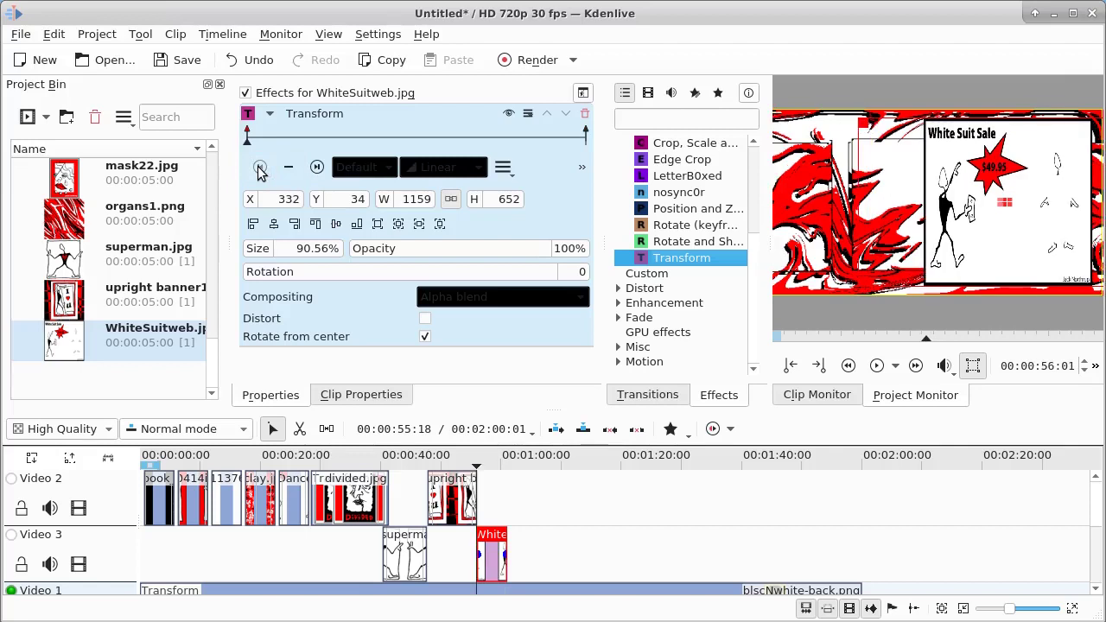
click(317, 167)
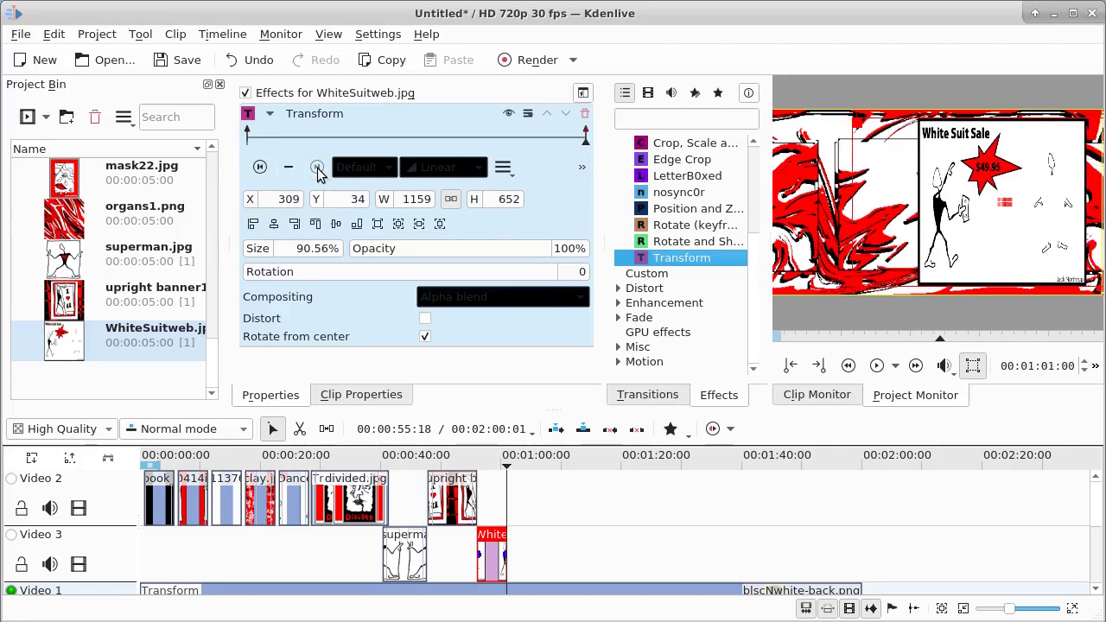
drag(1001, 205, 991, 202)
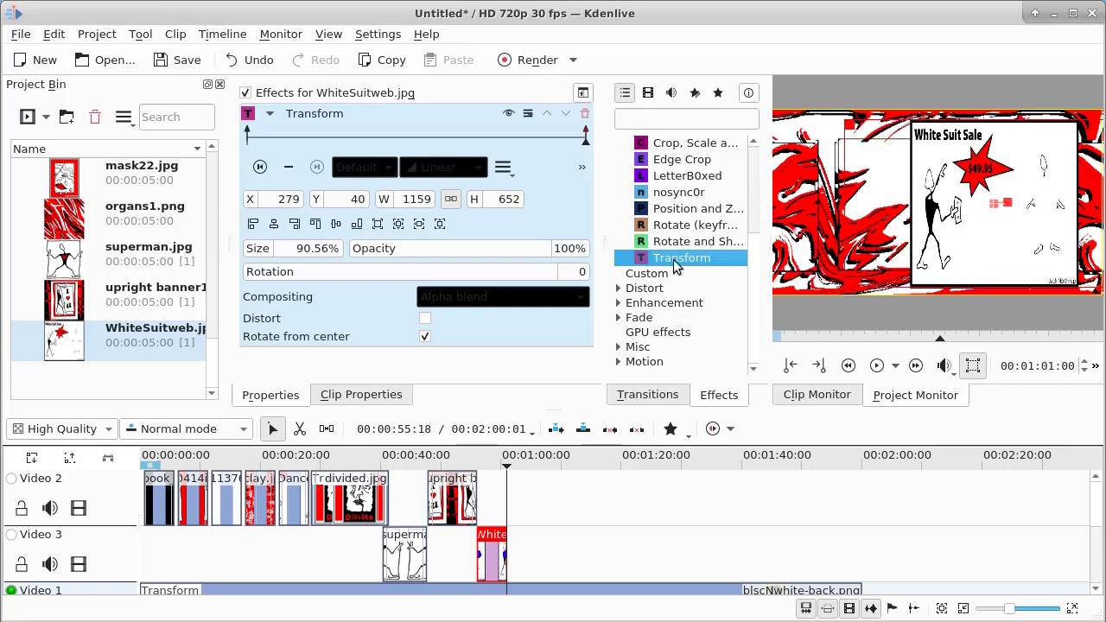
click(336, 224)
click(260, 166)
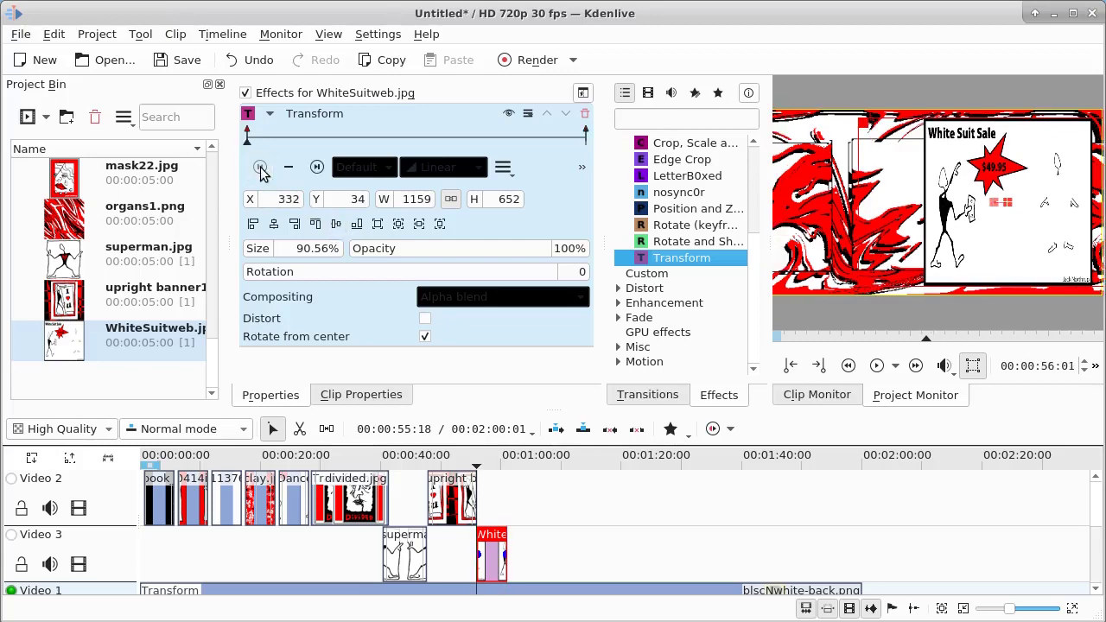
click(876, 367)
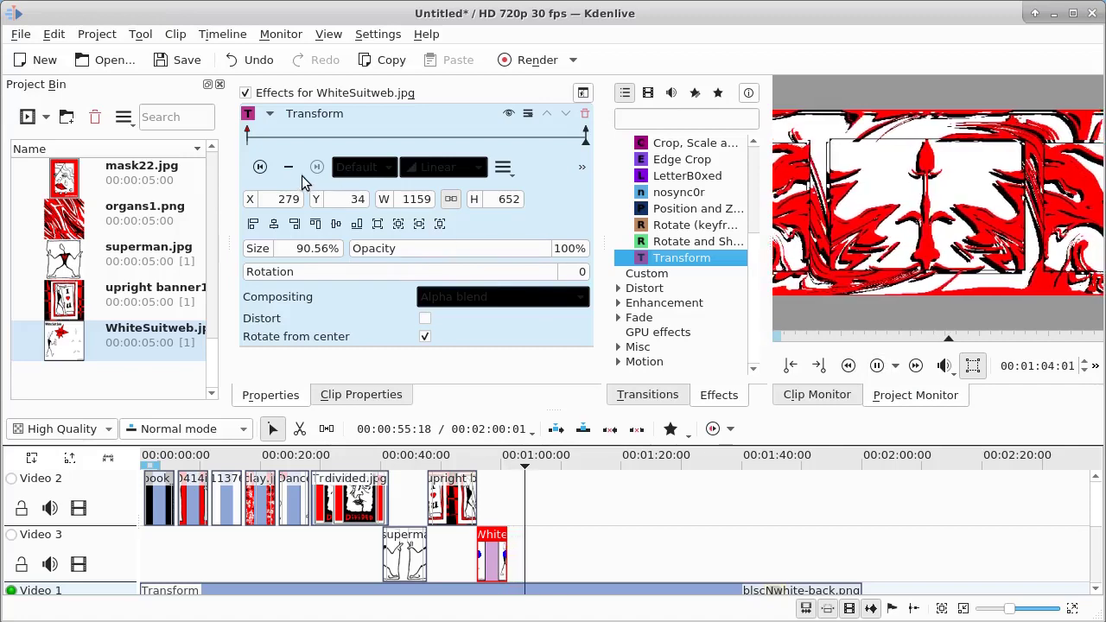
click(877, 365)
Step: Add a final keyframe near the clip's end at X 279, 70% opacity; park the playhead at 00:58:01
click(558, 143)
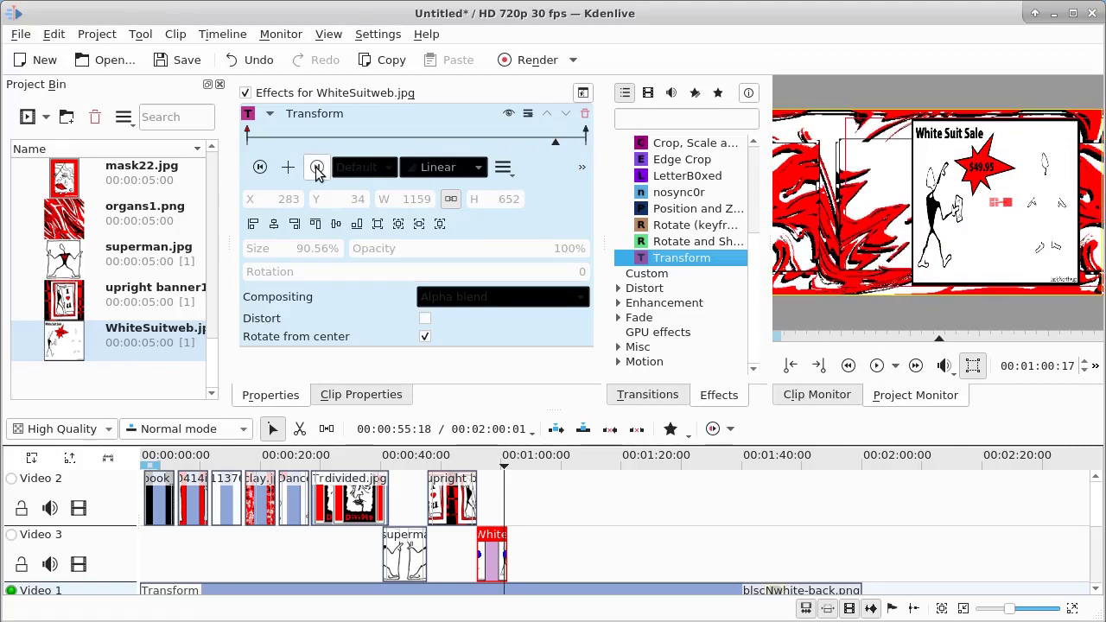
click(259, 168)
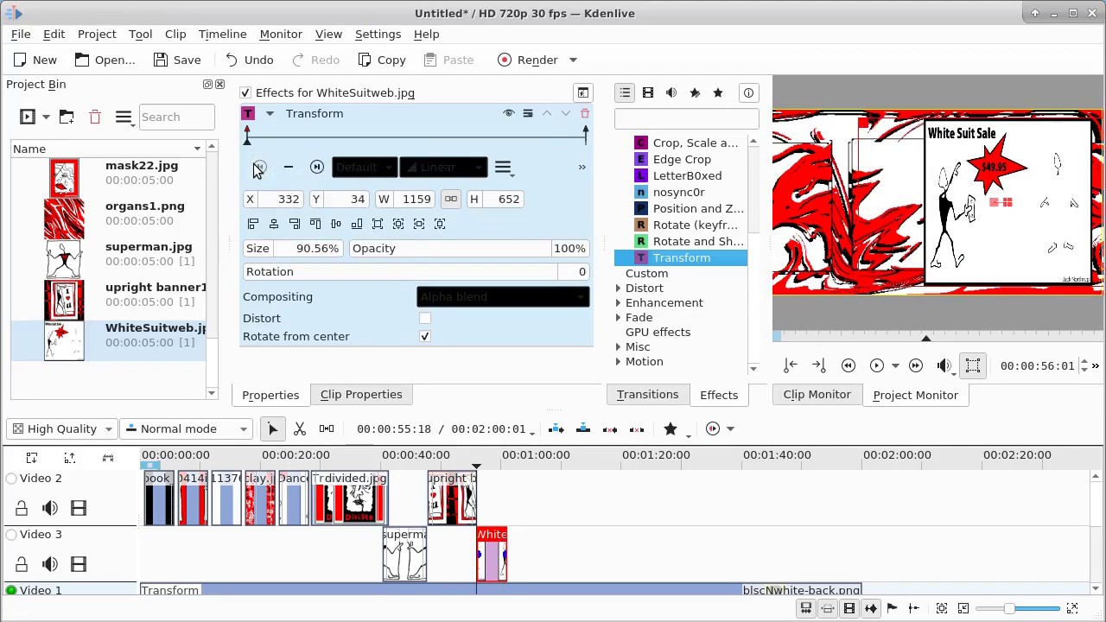
click(553, 137)
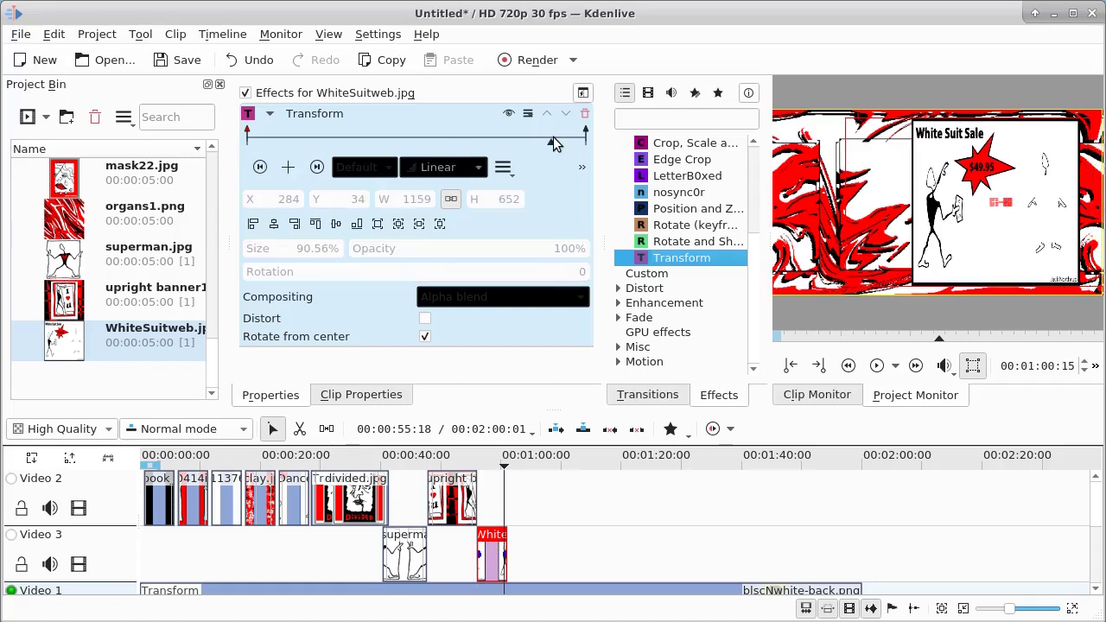
click(288, 169)
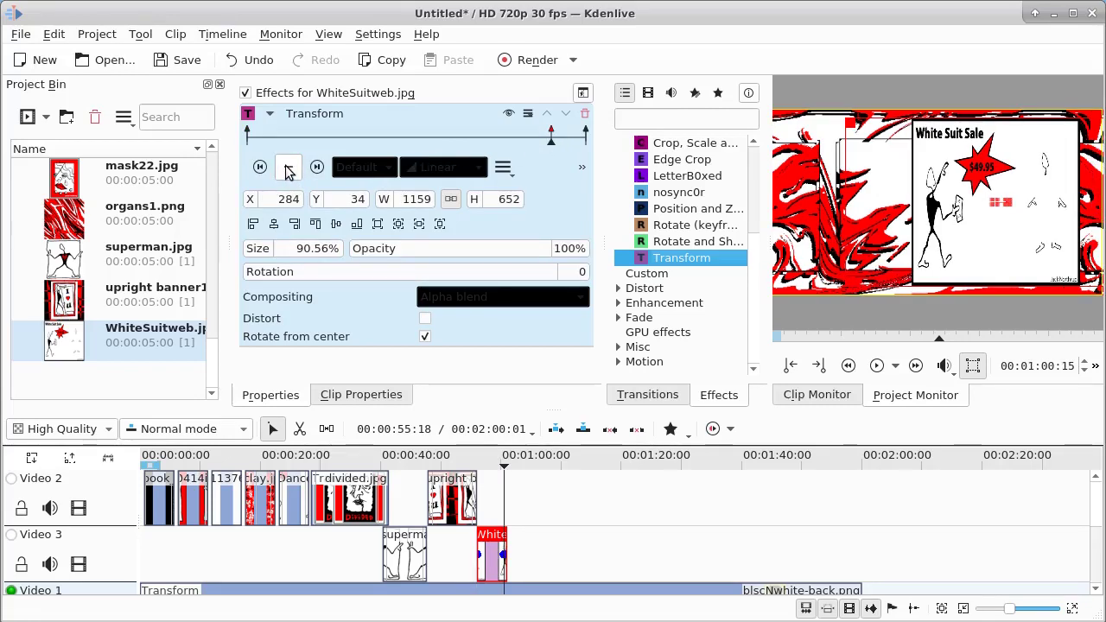
click(316, 167)
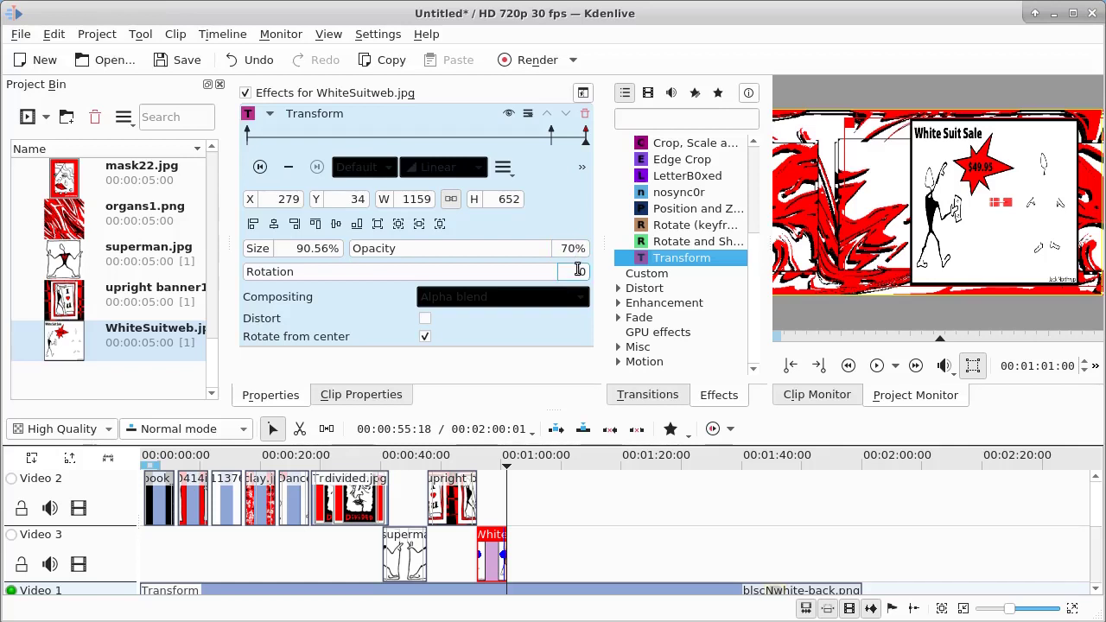
click(489, 462)
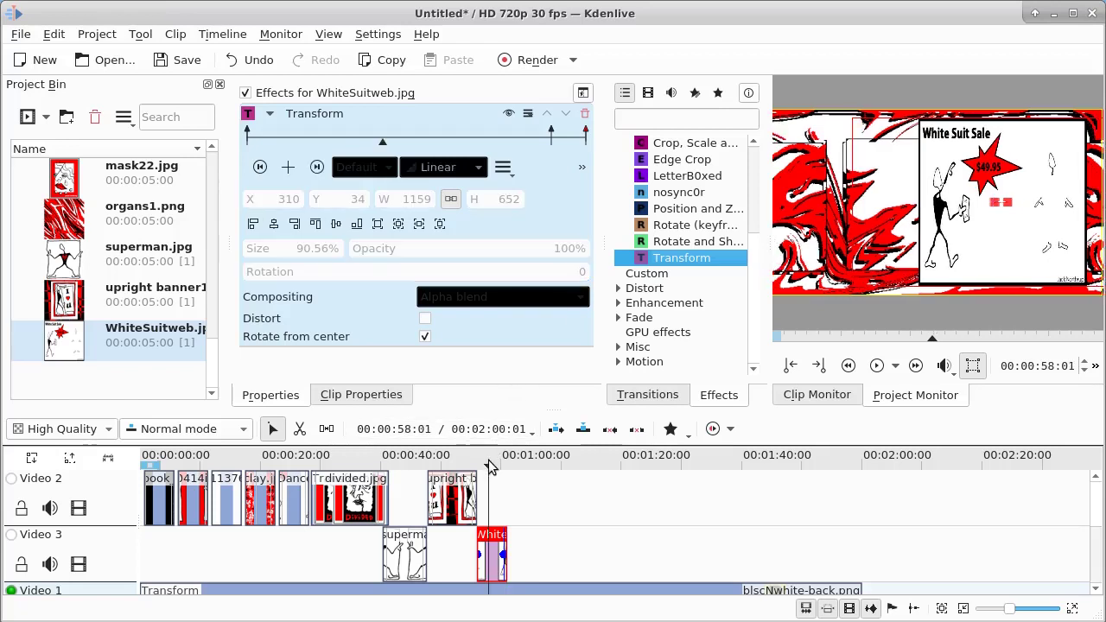
Step: Play the WhiteSuitweb.jpg animation to 01:03:23, then return the playhead to 00:00:00:00
click(878, 366)
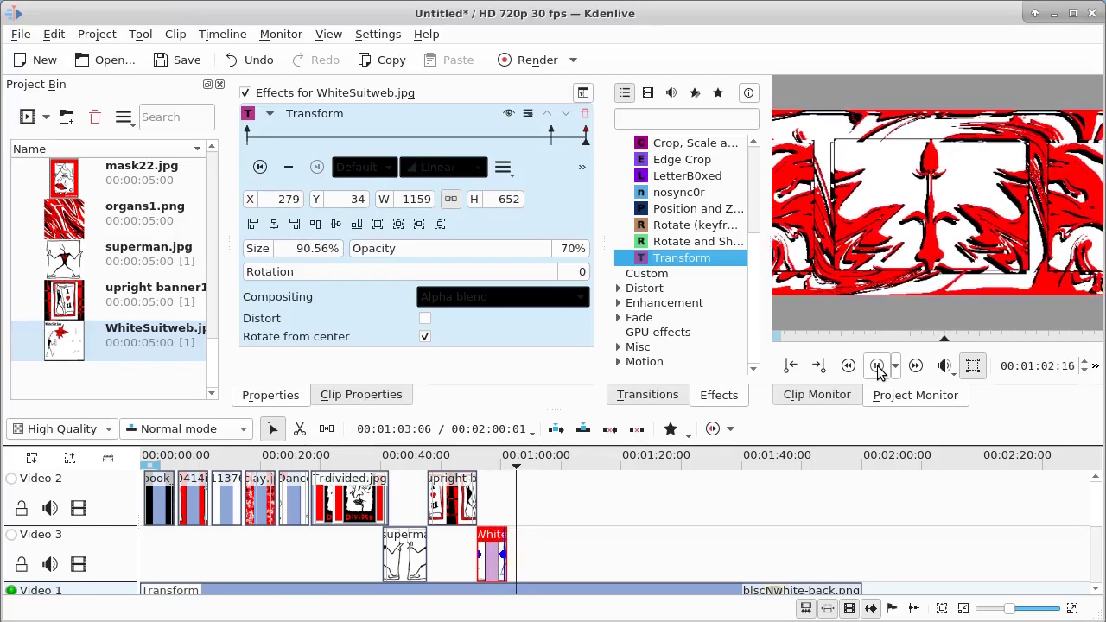
click(877, 367)
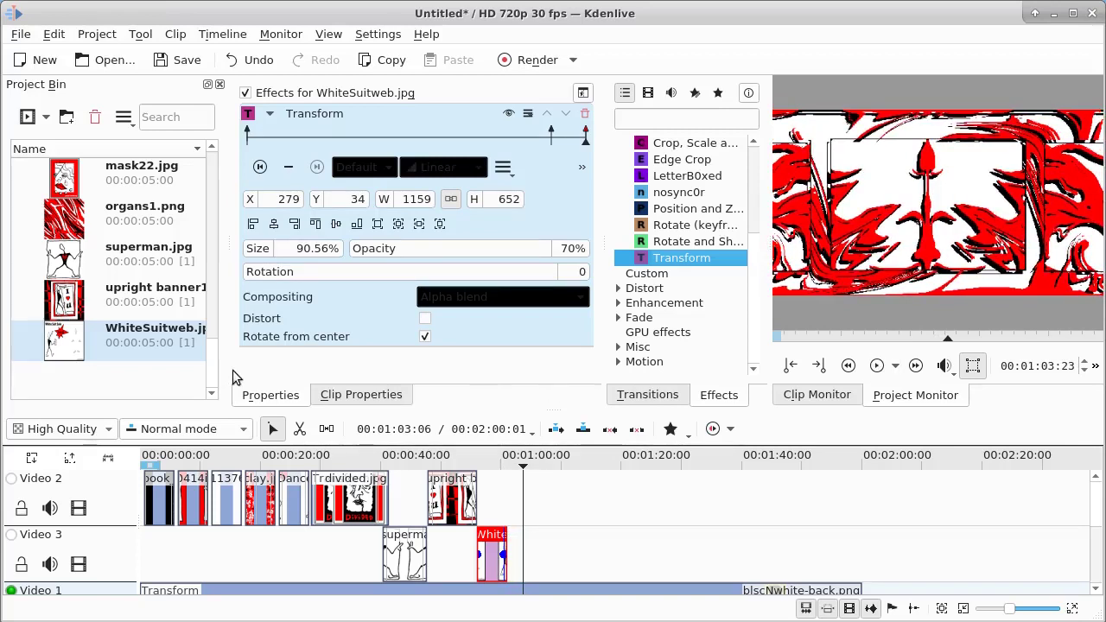
mouse_move(66, 299)
mouse_down()
mouse_move(128, 302)
mouse_move(62, 300)
mouse_up()
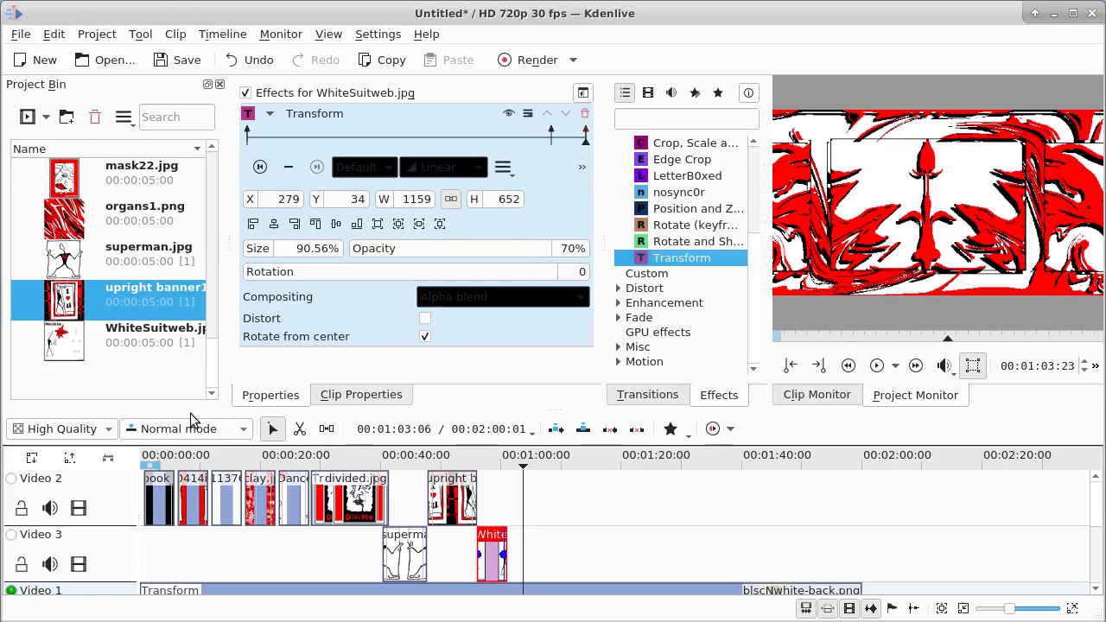
click(156, 459)
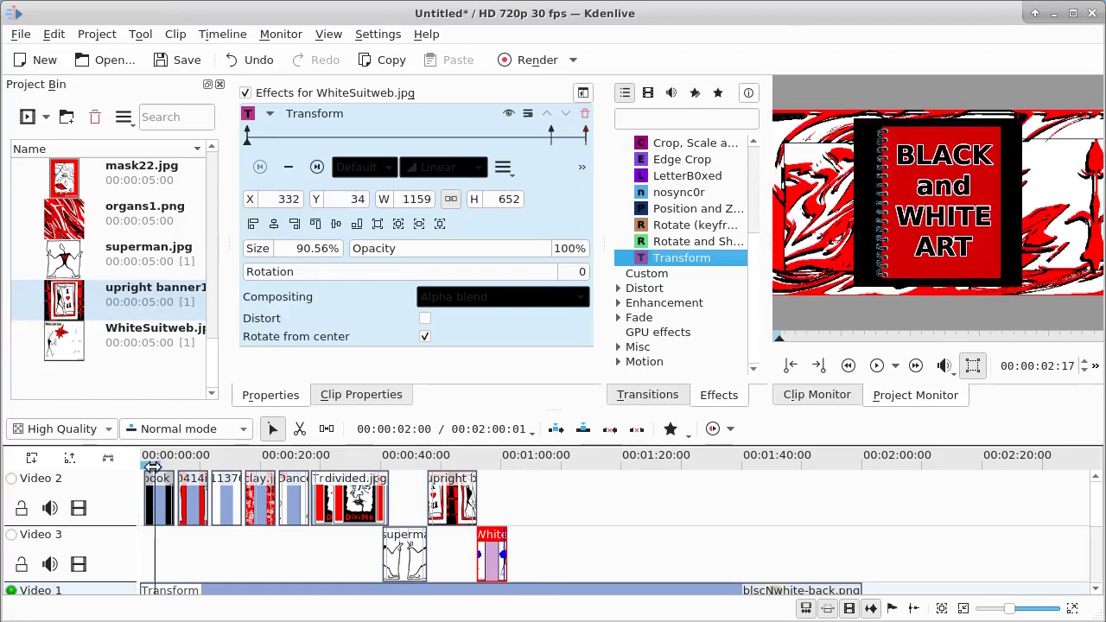
drag(162, 464, 120, 472)
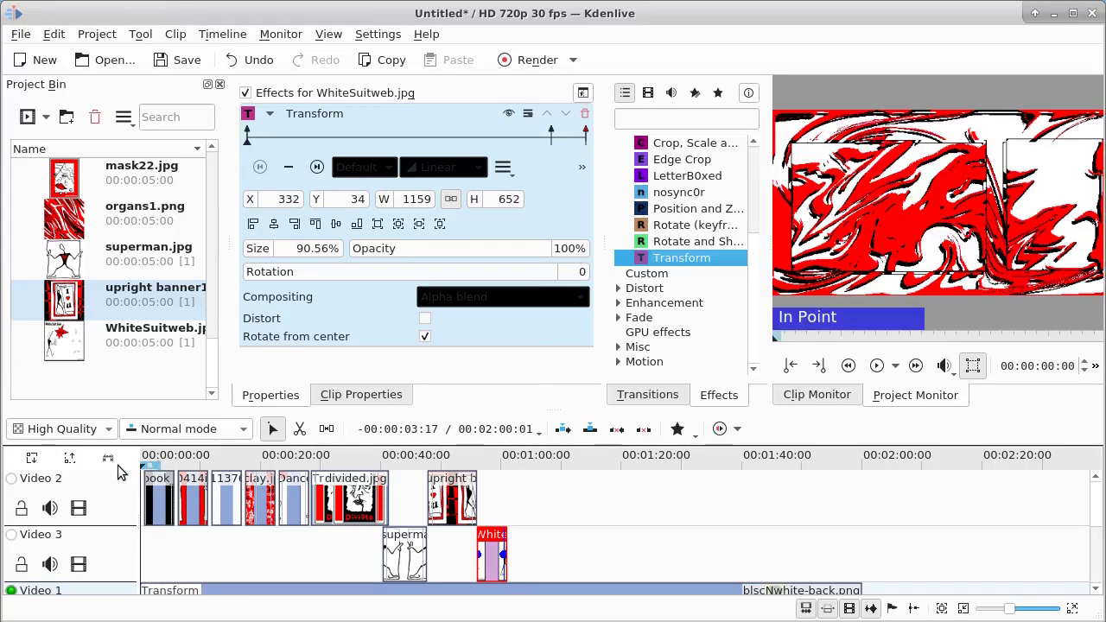
Step: Play the project from the start and pause at 00:00:59:26 on the White Suit Sale image
click(877, 366)
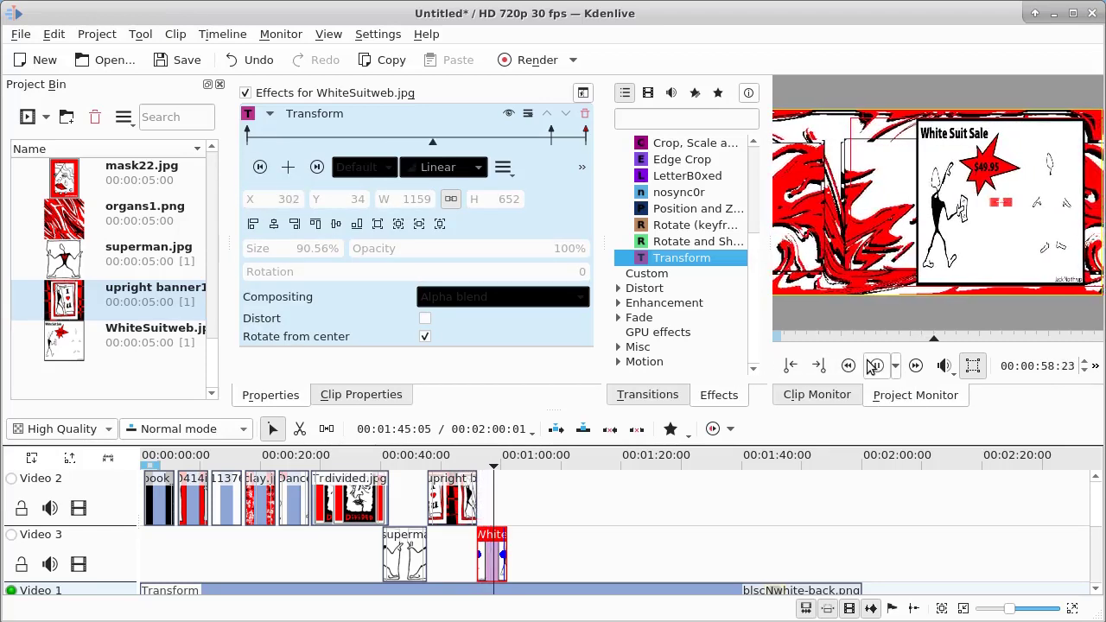
click(878, 368)
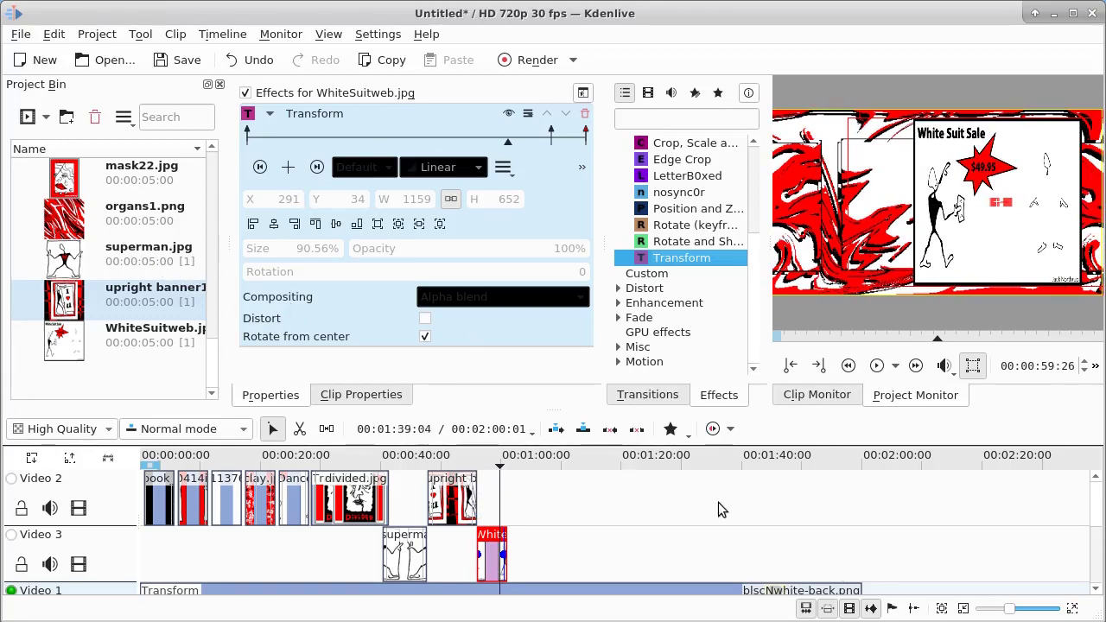
Step: Place mask22.jpg, organs1.png, maple.jpg and man.jpg on Video 3 around the 1:43 mark
drag(67, 177, 757, 560)
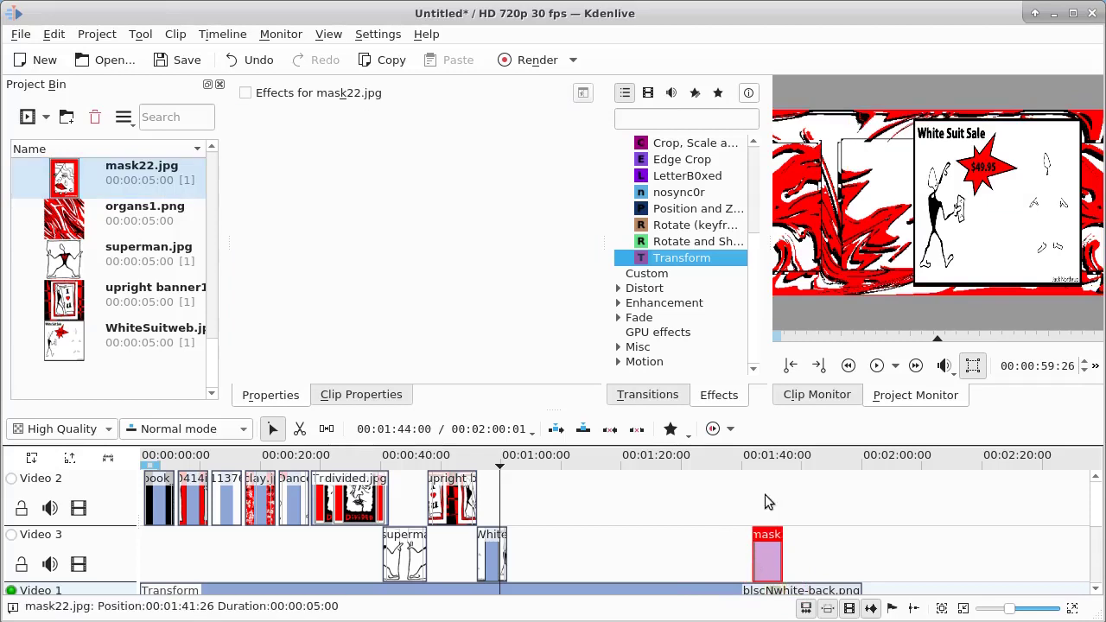
click(760, 470)
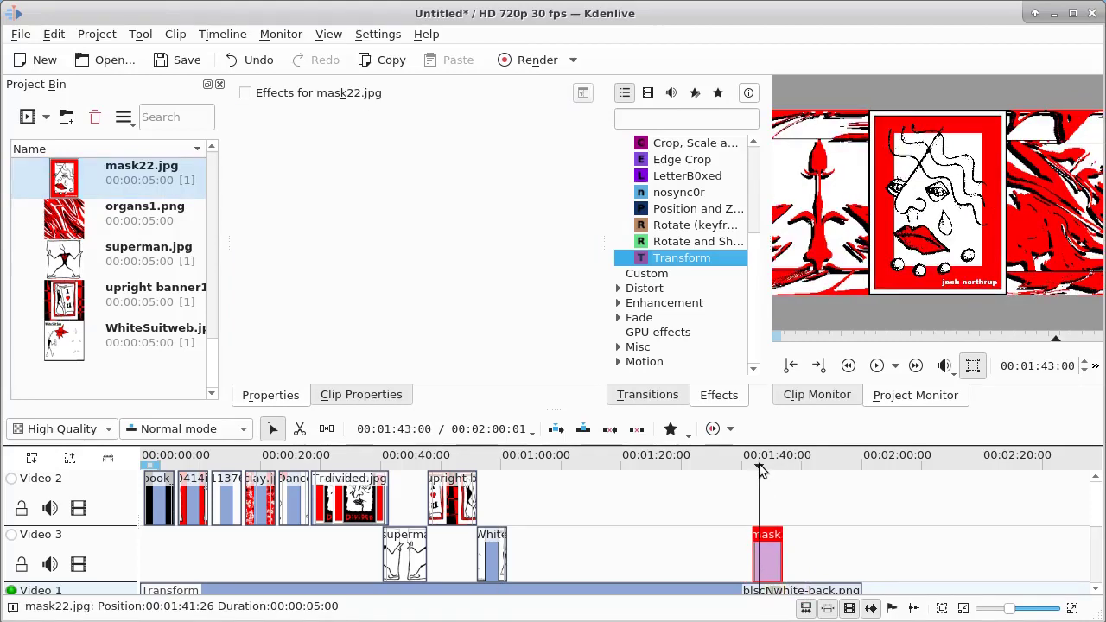
drag(68, 213, 707, 558)
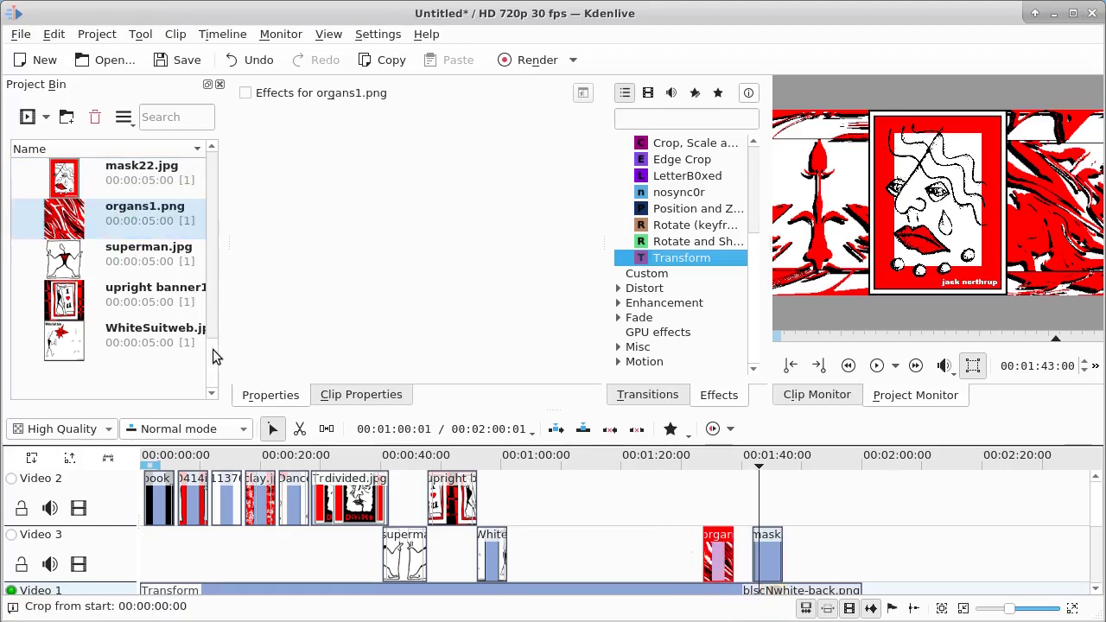
scroll(216, 353, up, 1)
scroll(216, 341, up, 1)
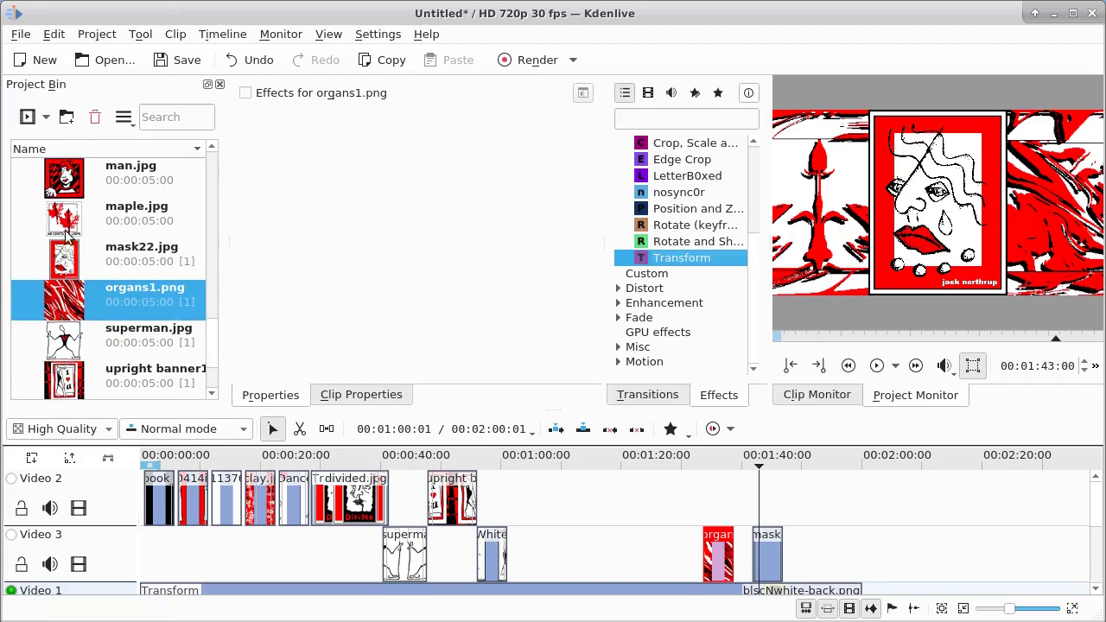
drag(62, 216, 665, 558)
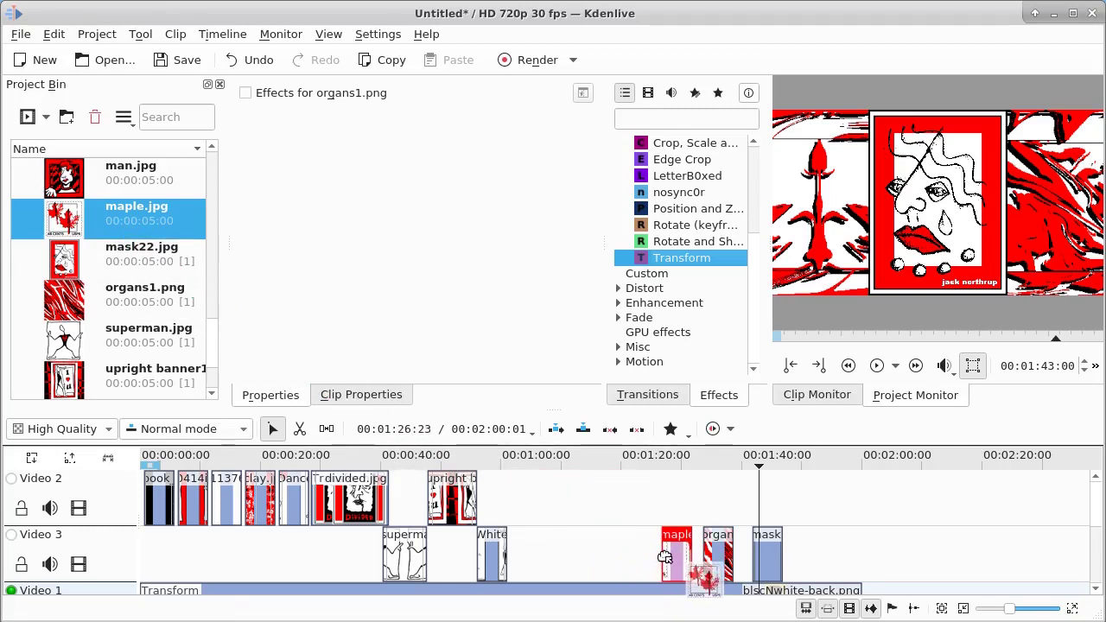
drag(52, 179, 629, 561)
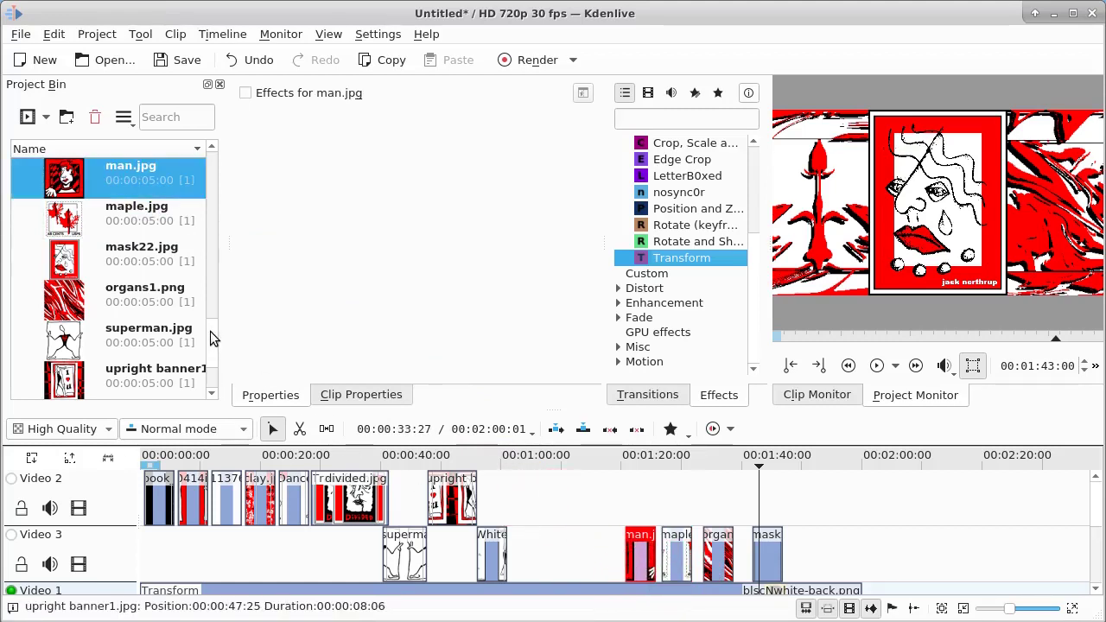
Step: Place jill.jpg near 00:01:02 on Video 2, followed by m1.jpg and conflict.jpg
scroll(212, 332, up, 2)
scroll(212, 316, up, 2)
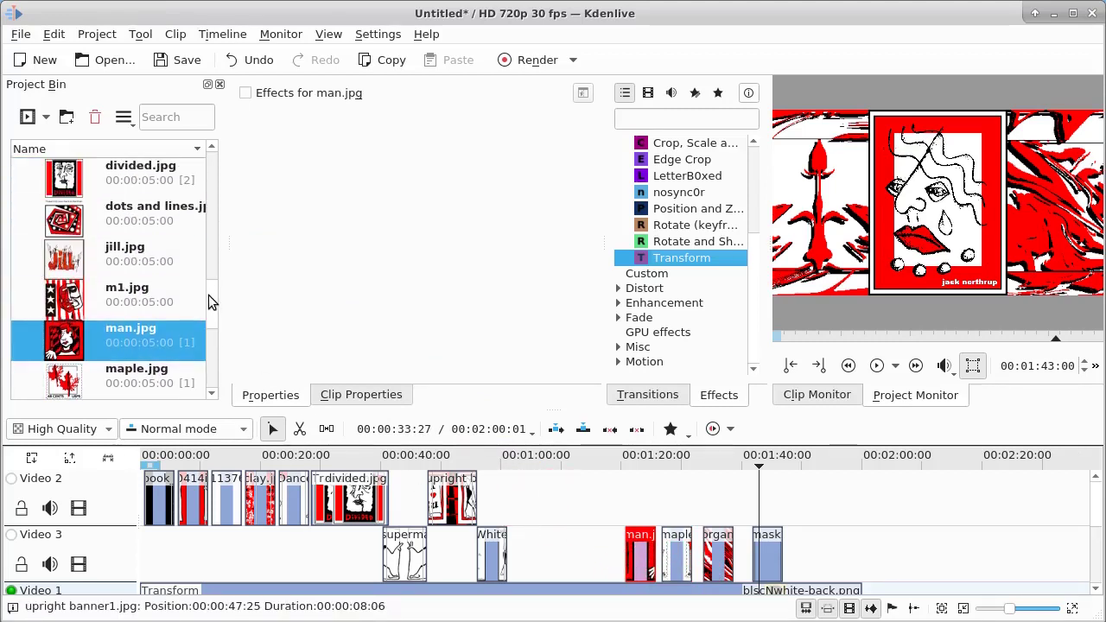
drag(58, 268, 511, 494)
drag(97, 307, 552, 495)
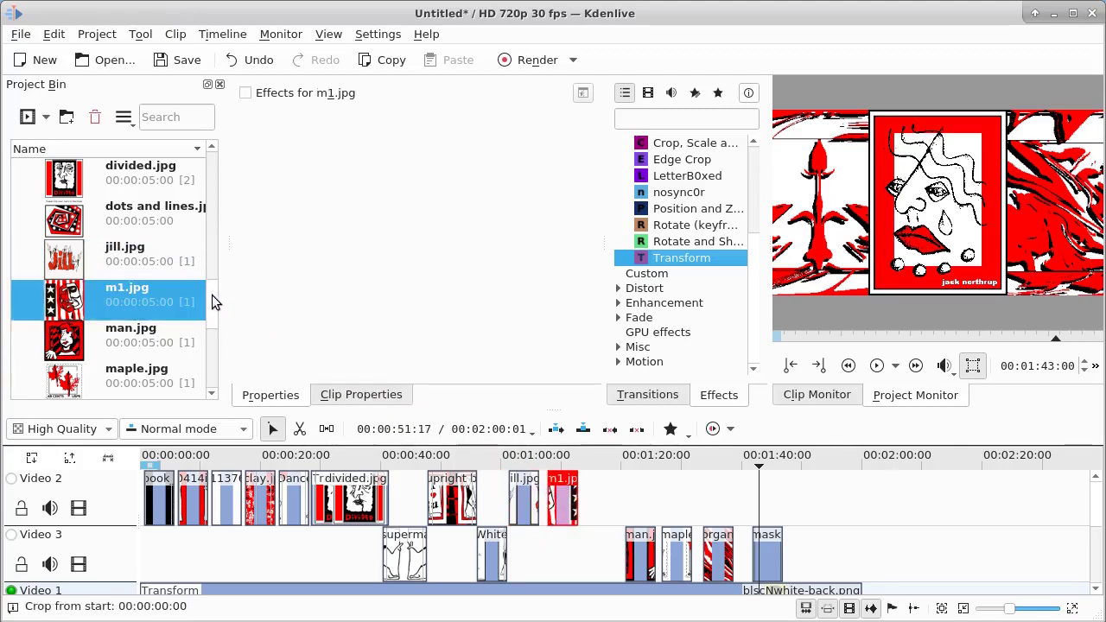
scroll(215, 294, up, 3)
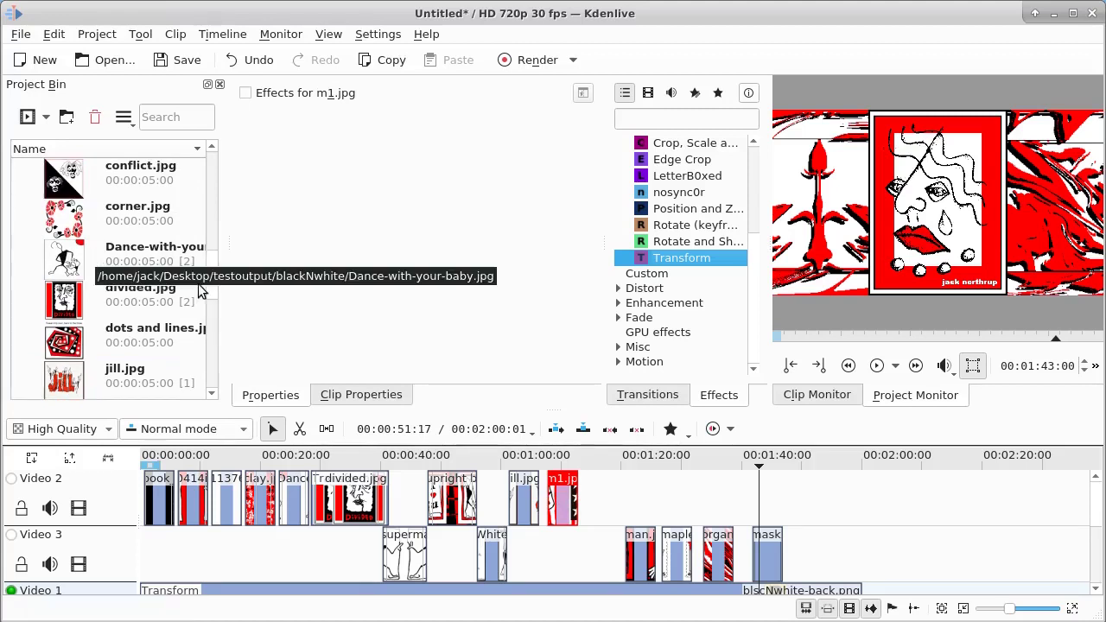
scroll(214, 277, up, 1)
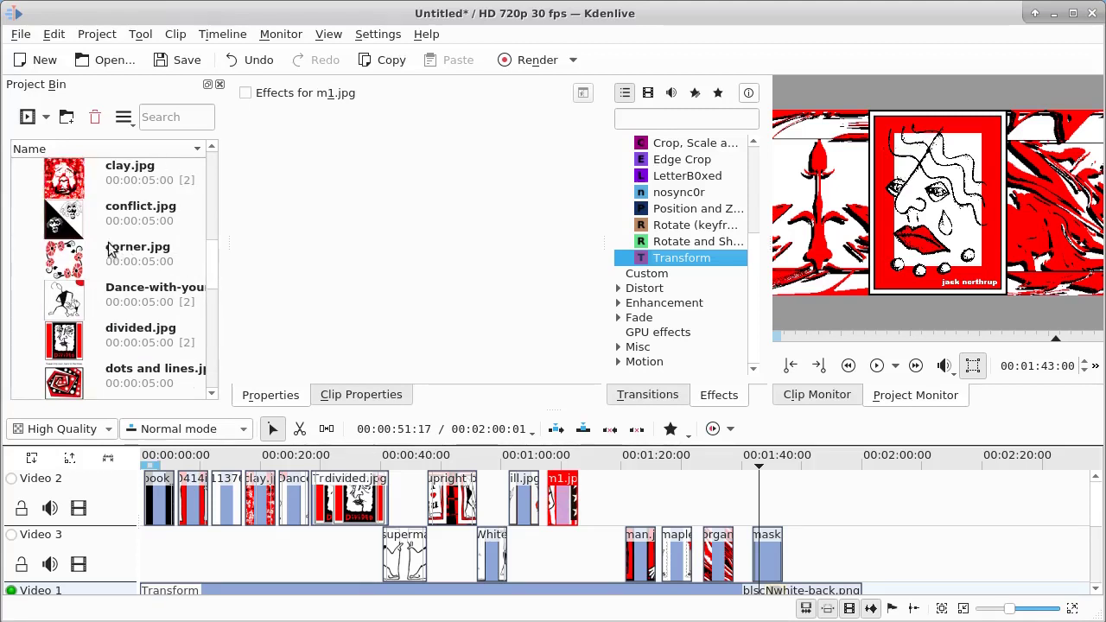
drag(78, 233, 584, 501)
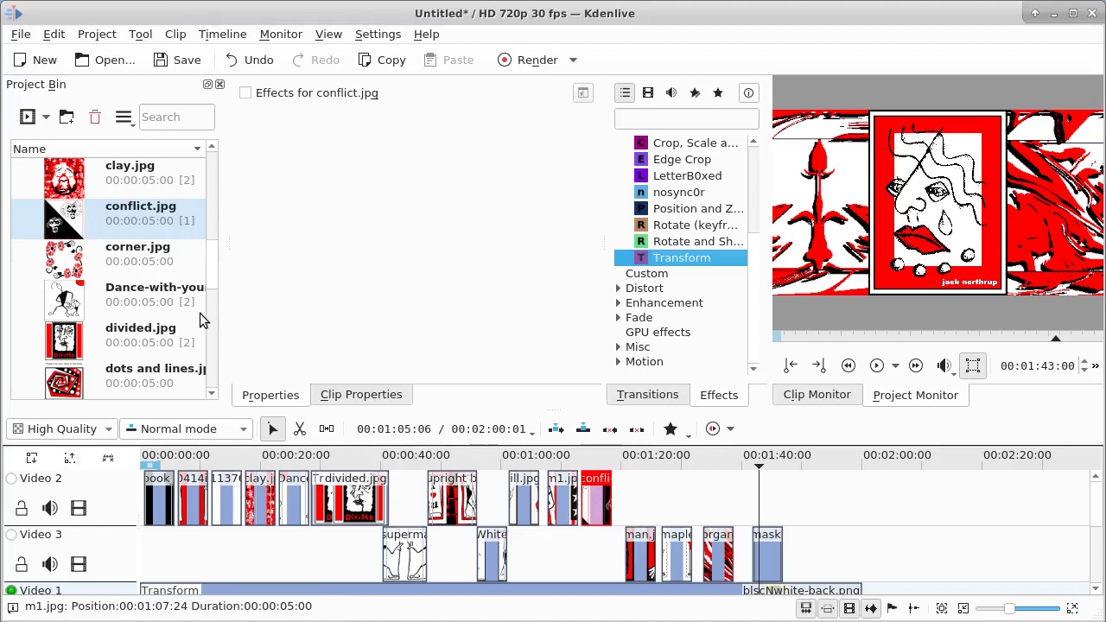
drag(210, 275, 204, 194)
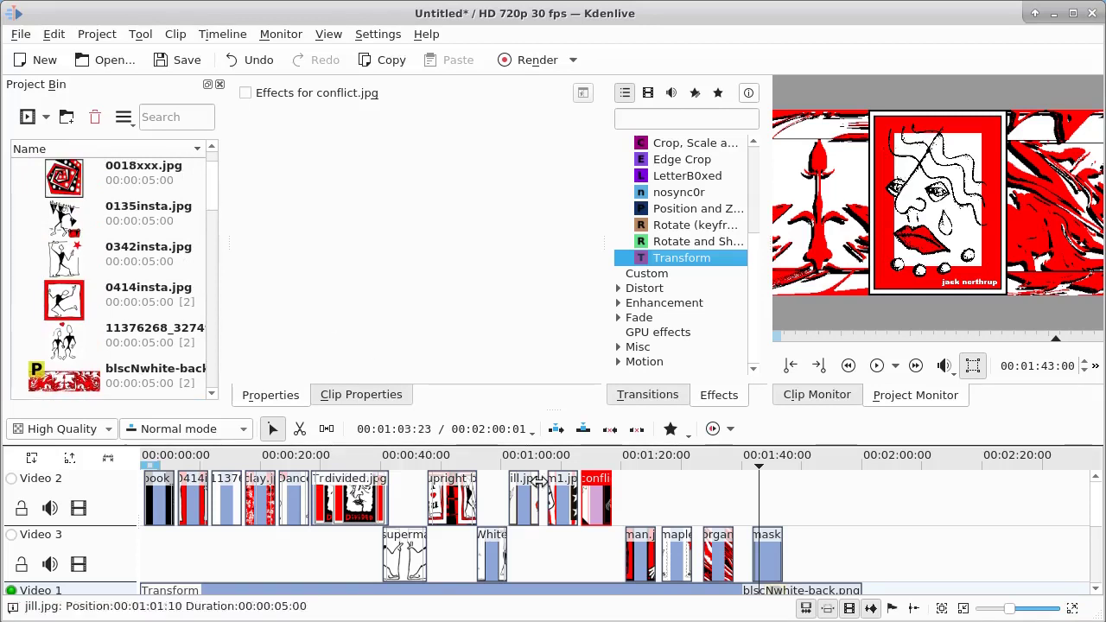
Step: Move mask22.jpg to about 1:46 and place 0135insta.jpg and 0342insta.jpg before it on Video 3
click(768, 551)
drag(768, 551, 842, 551)
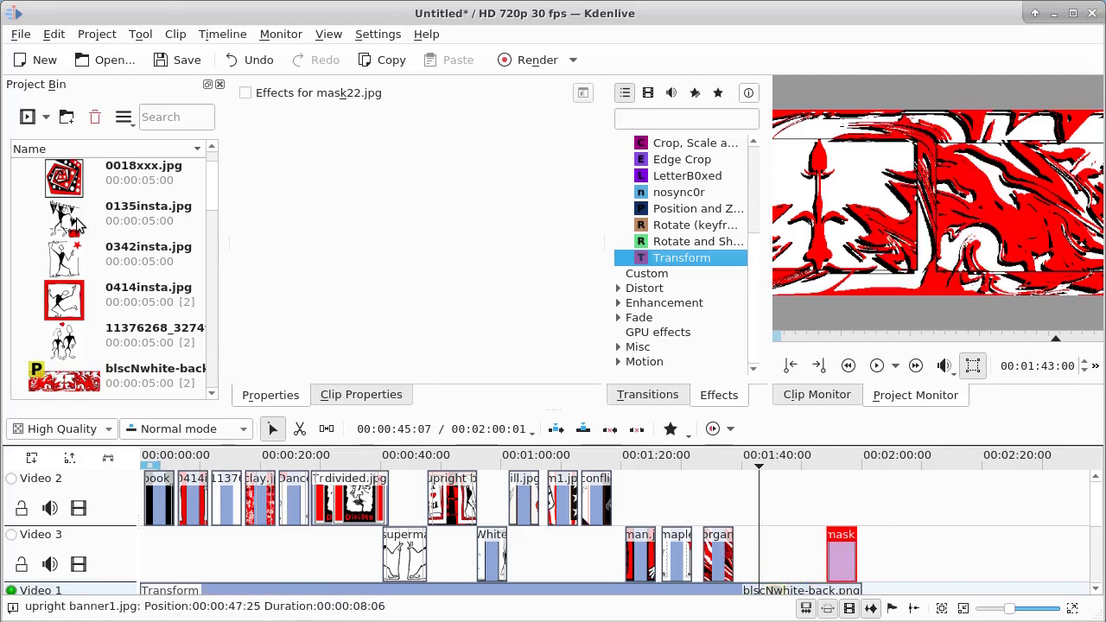
drag(68, 220, 797, 549)
click(795, 469)
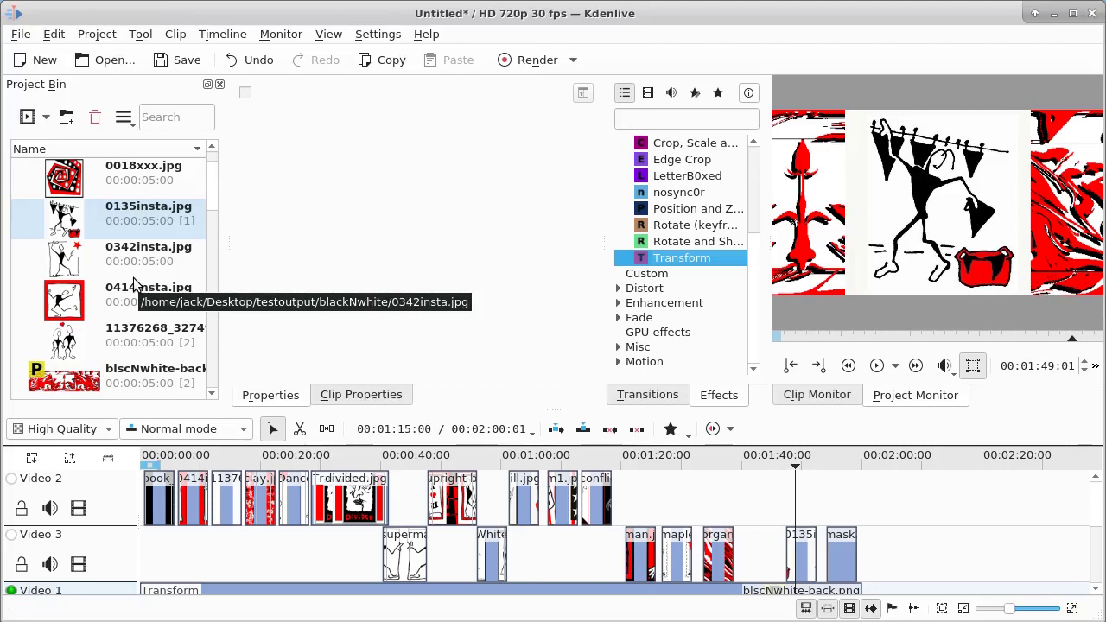
drag(93, 256, 749, 550)
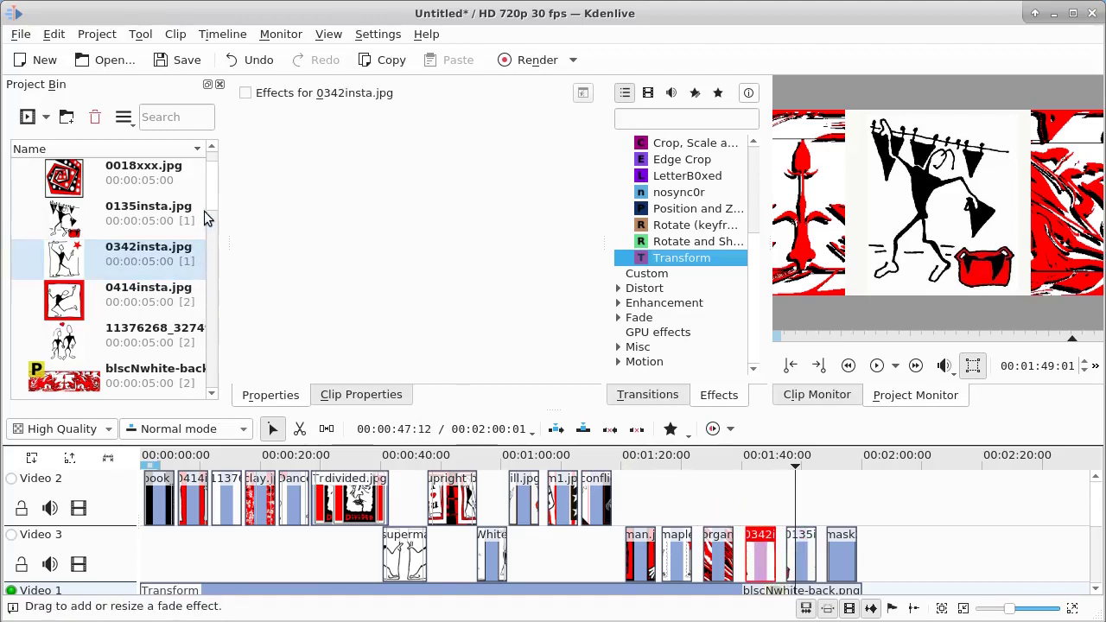
Step: Add 2 dance.jpg to Video 2 after conflict.jpg and slide the Video 3 clips to close gaps
scroll(210, 184, up, 1)
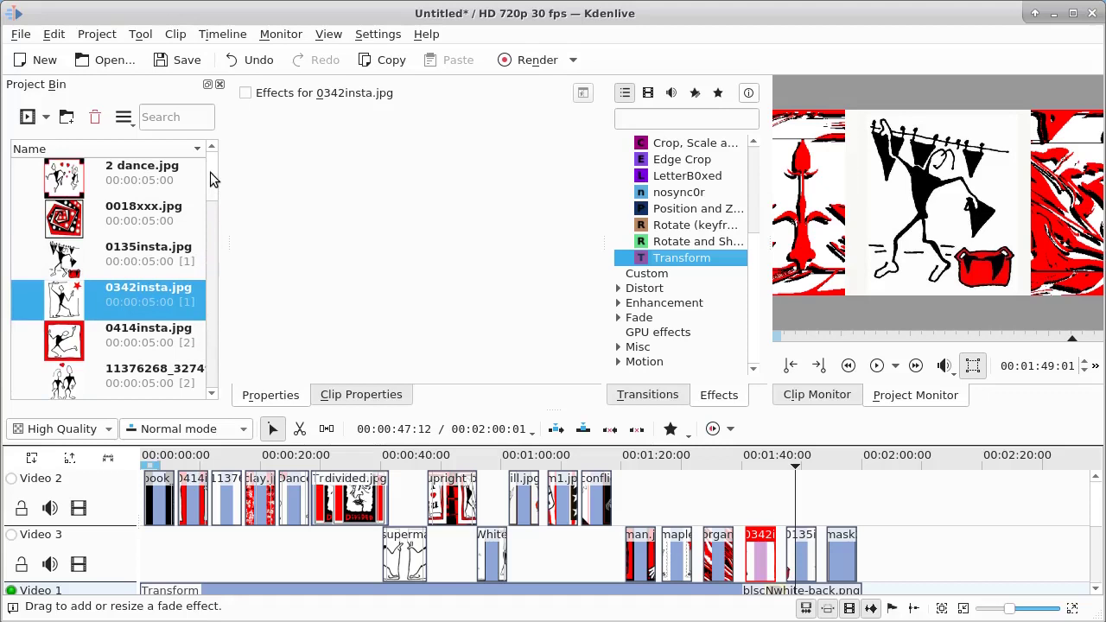
drag(74, 171, 629, 485)
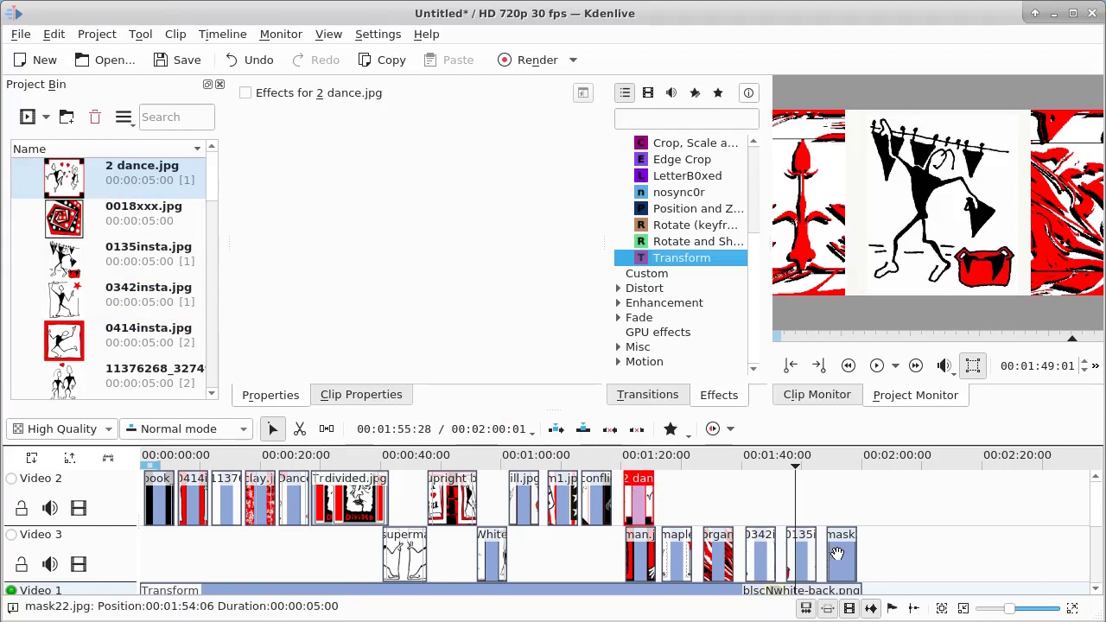
drag(837, 554, 748, 554)
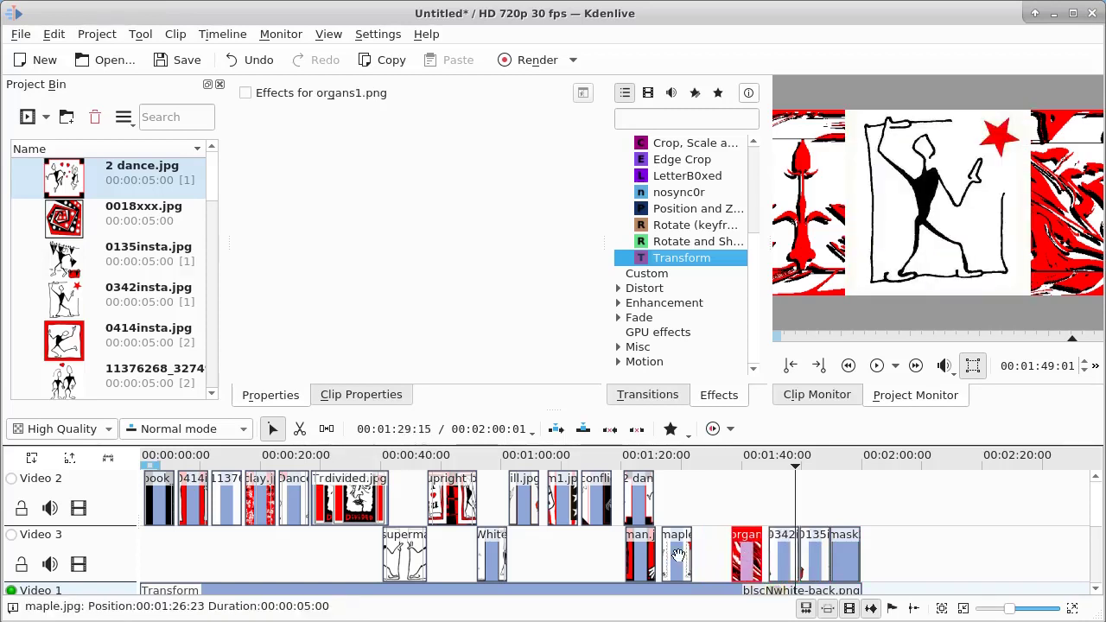
mouse_move(678, 558)
mouse_down()
mouse_move(706, 560)
mouse_move(641, 558)
mouse_move(669, 559)
mouse_up()
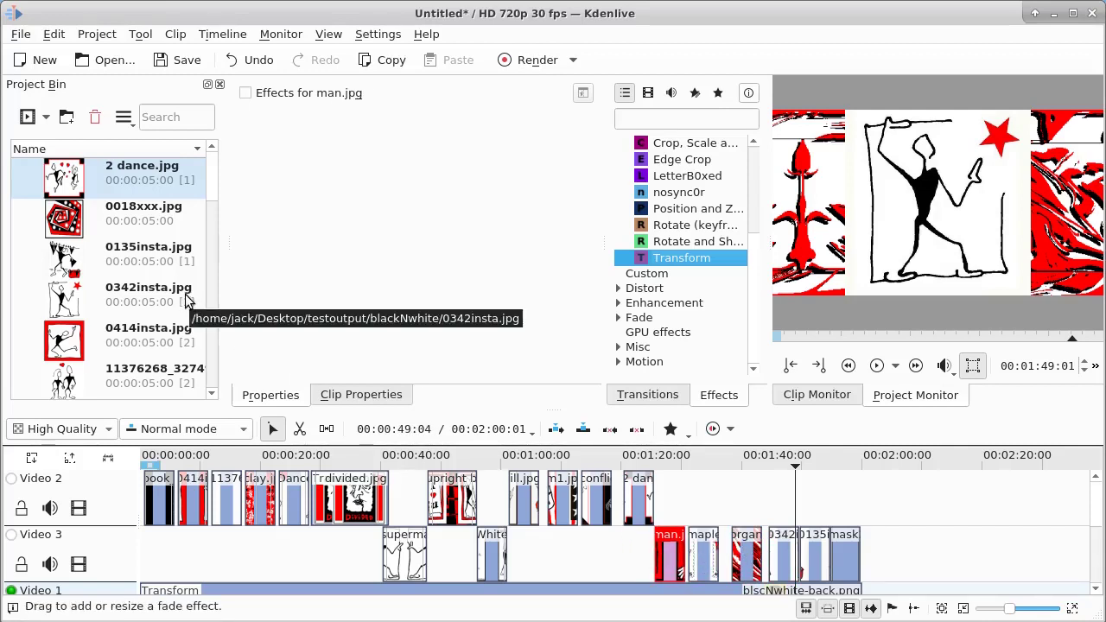
Step: Check WhiteSuitweb's Transform settings, play its animation from about 00:00:53, then select jill.jpg on Video 2
click(464, 459)
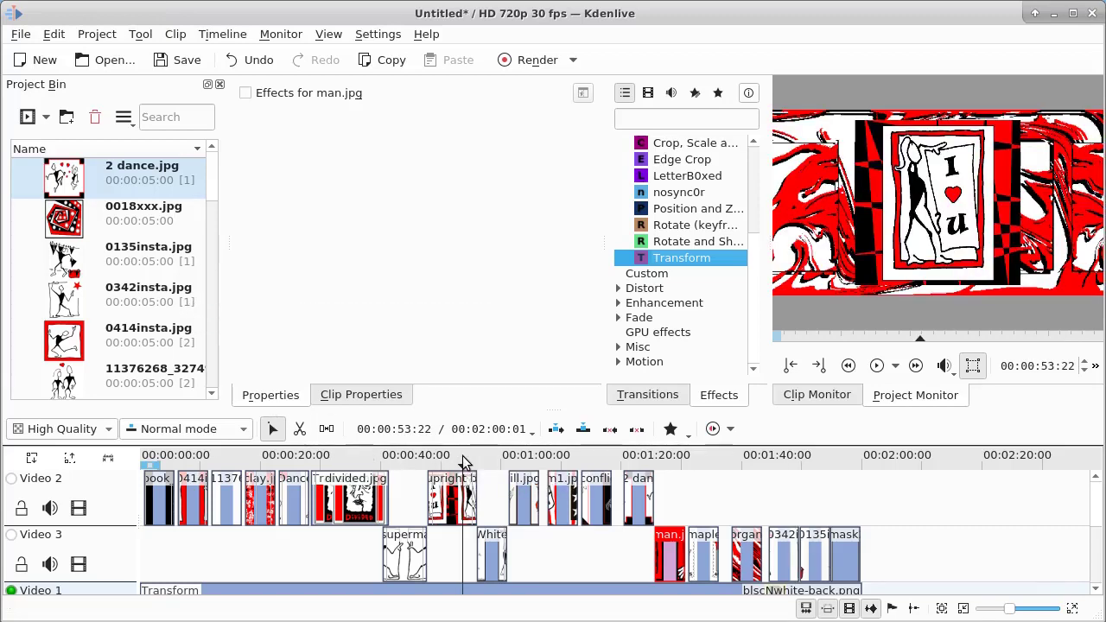
click(491, 544)
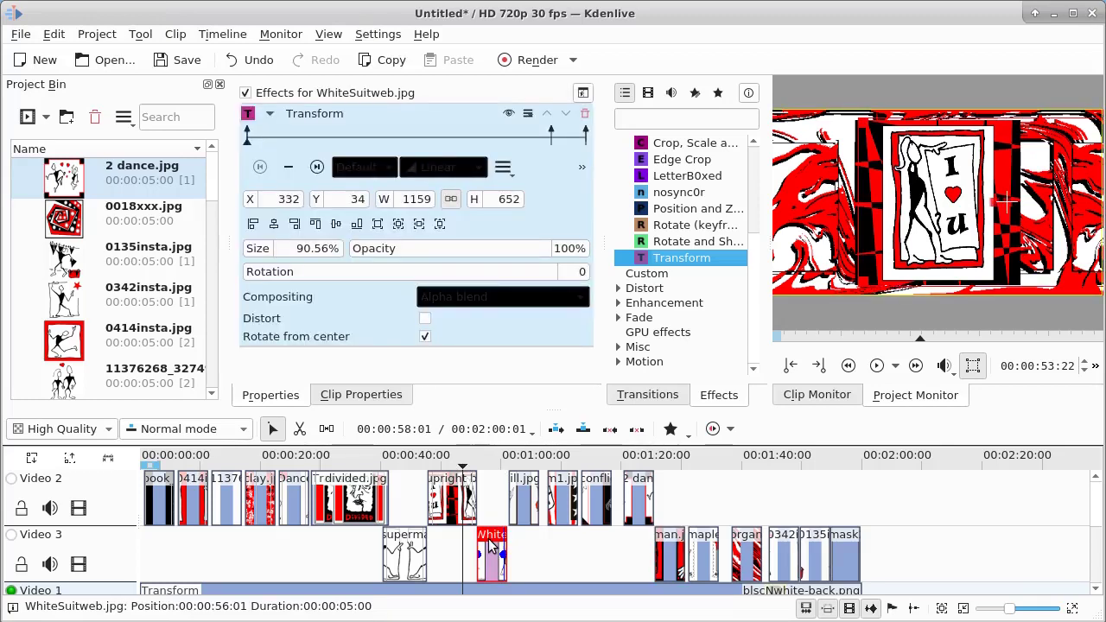
click(481, 463)
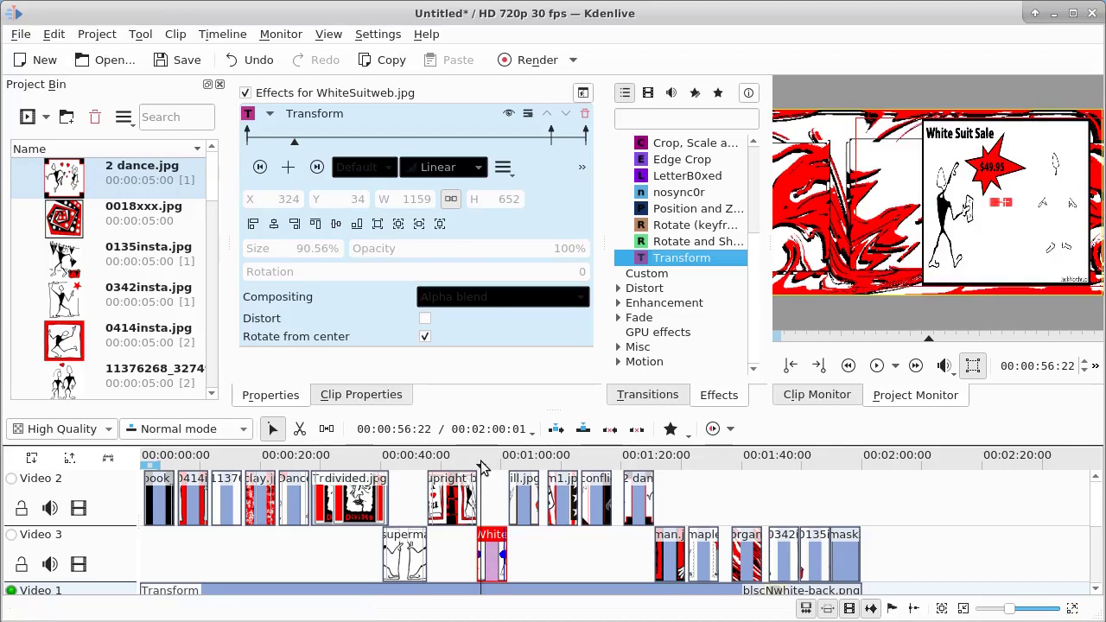
click(878, 366)
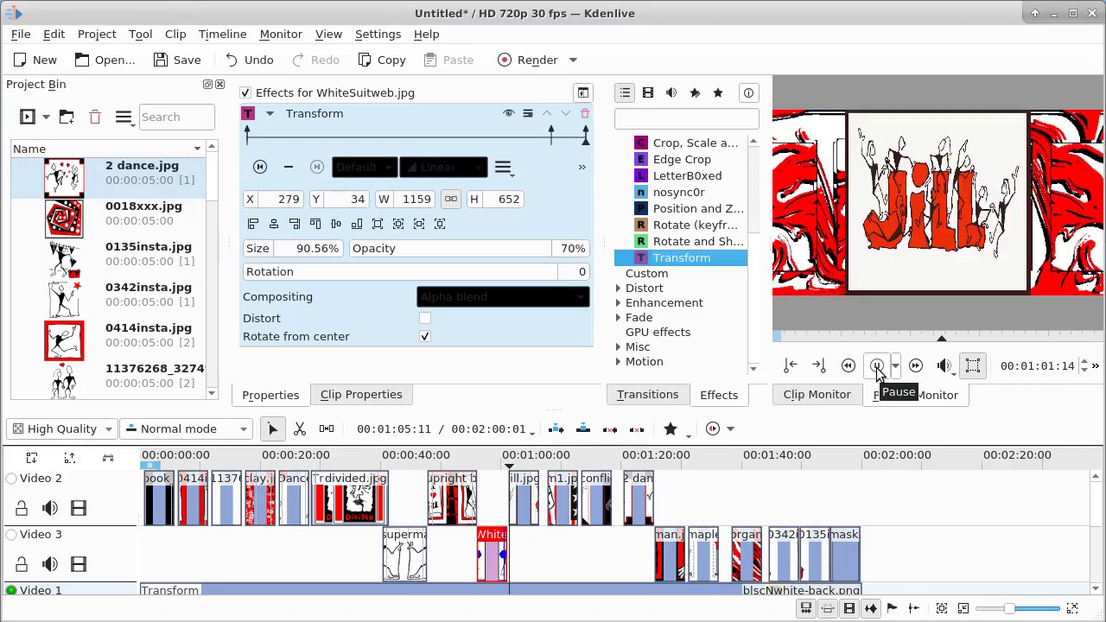
click(878, 370)
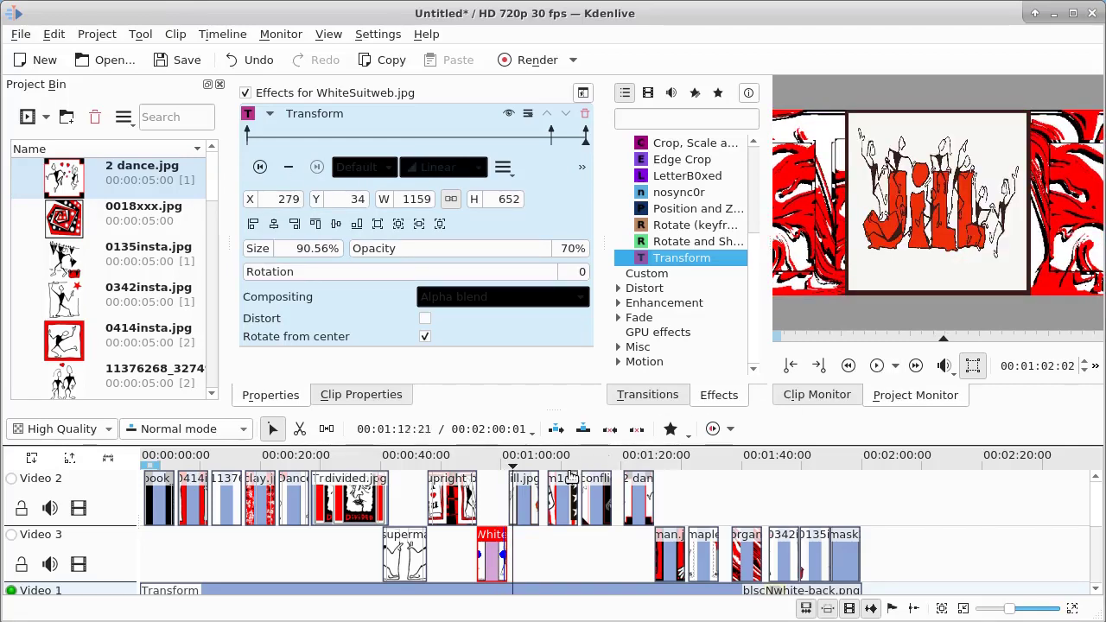
click(523, 494)
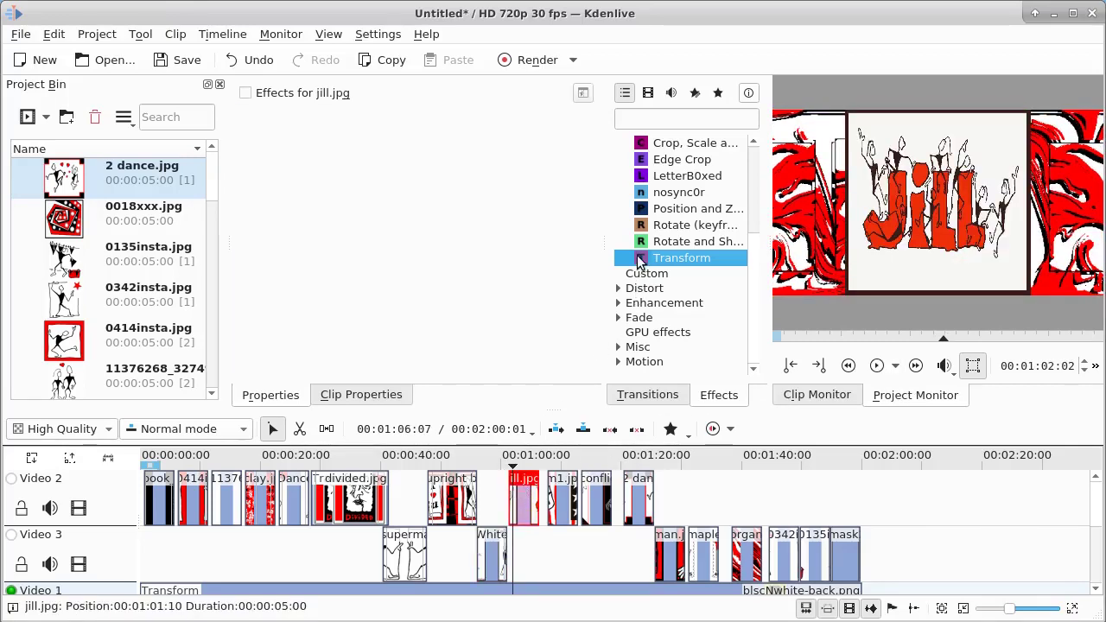
Step: Apply Transform to jill.jpg, scaling it to 94.03% (1203×677) at X 64, Y 22
double_click(641, 259)
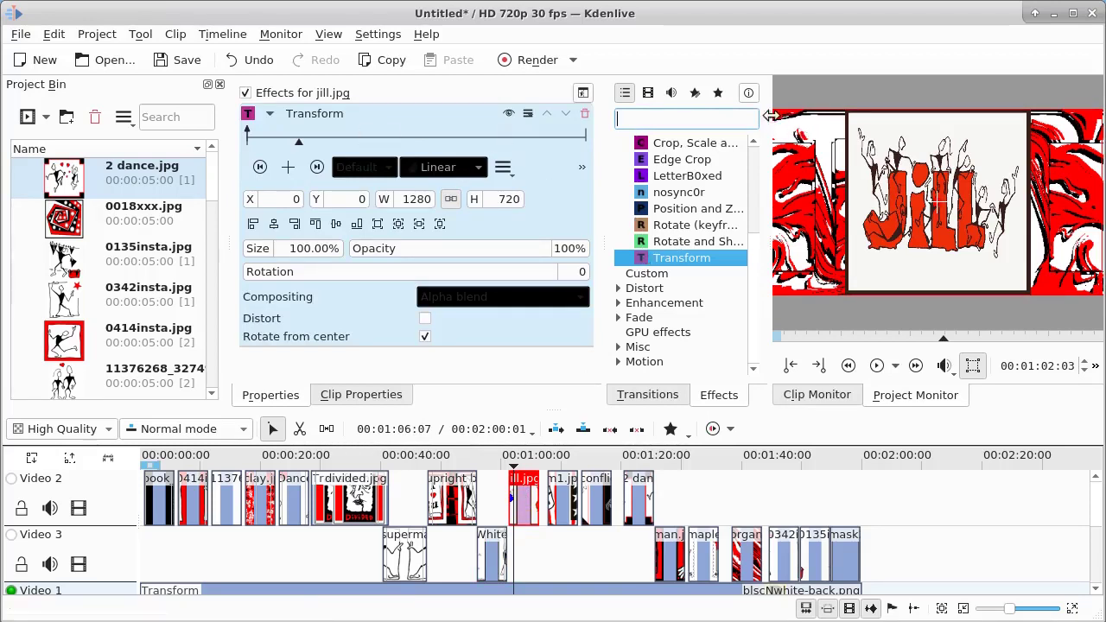
drag(770, 113, 783, 130)
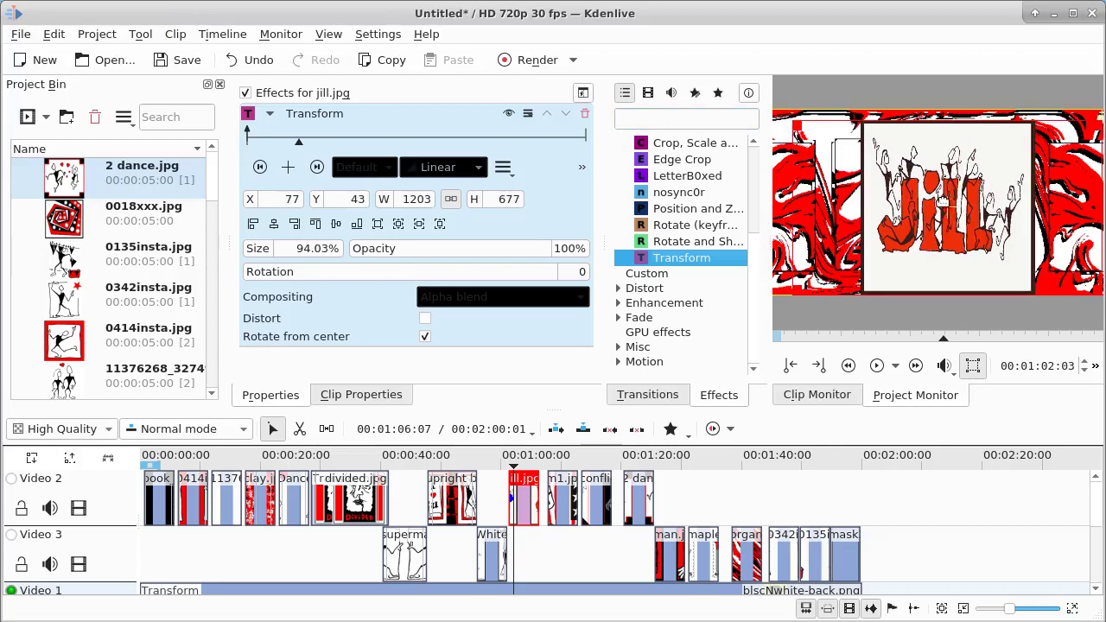
drag(945, 205, 942, 198)
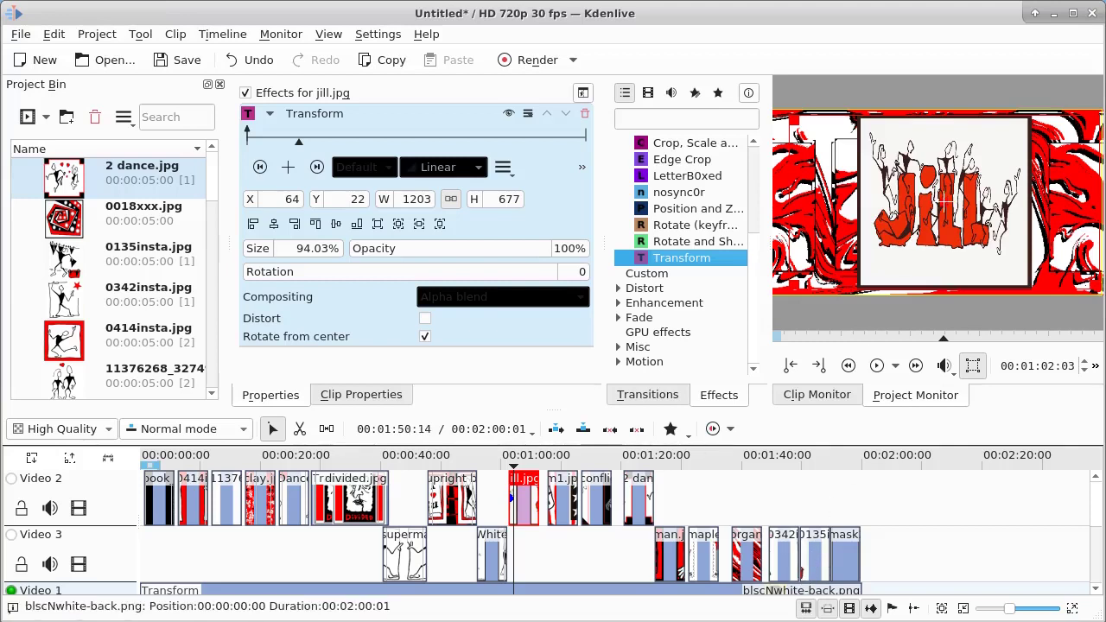
Step: Open jill.jpg in GIMP via File > Open
key(alt+Tab)
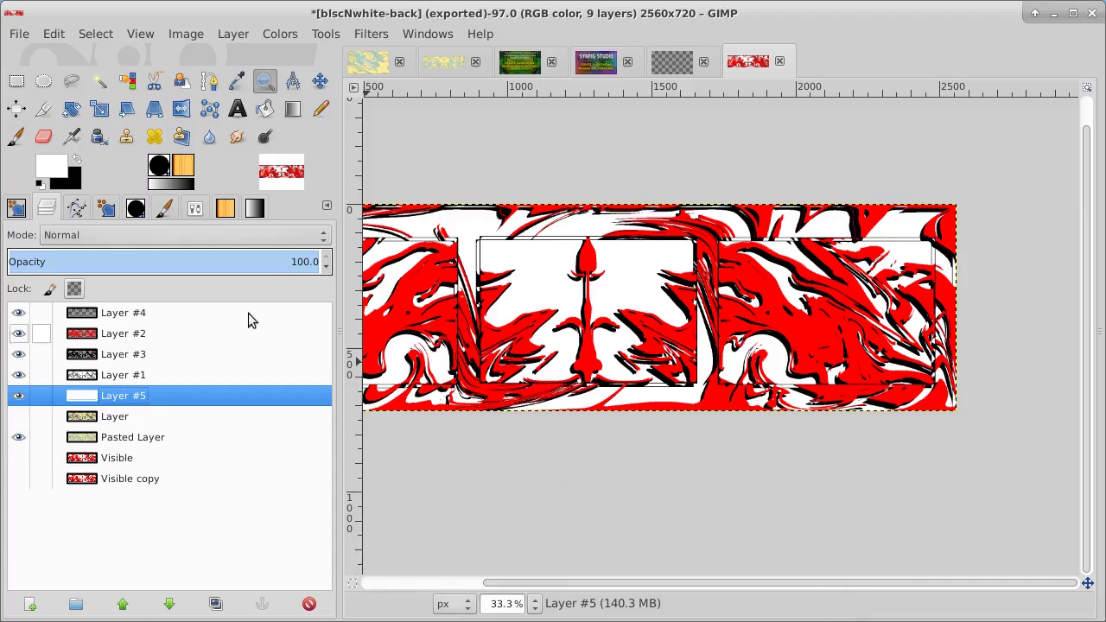
click(16, 36)
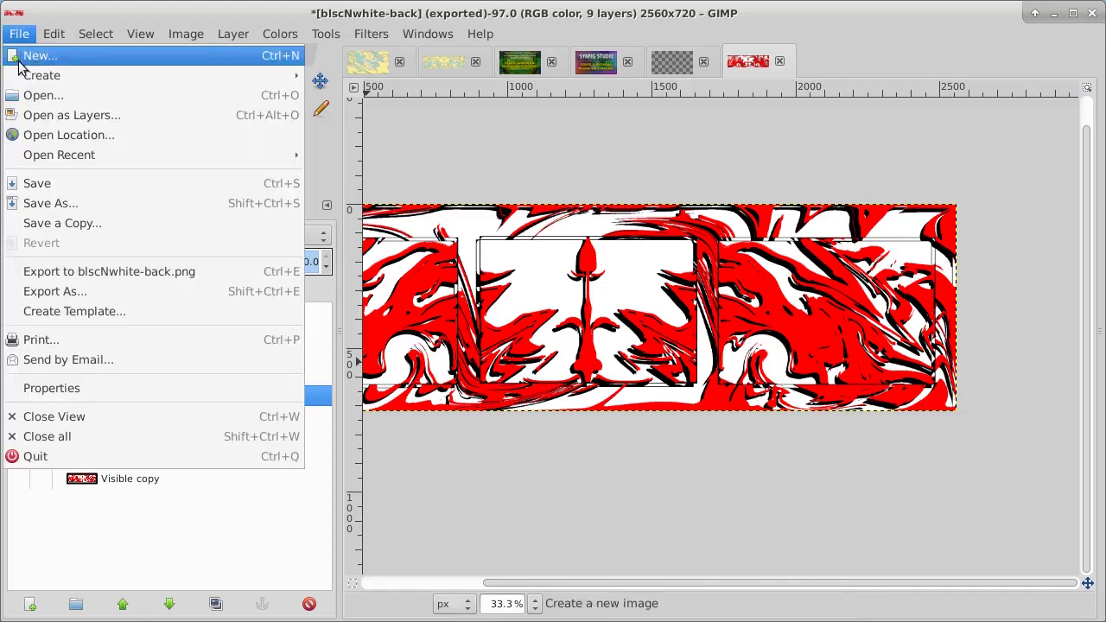
click(30, 94)
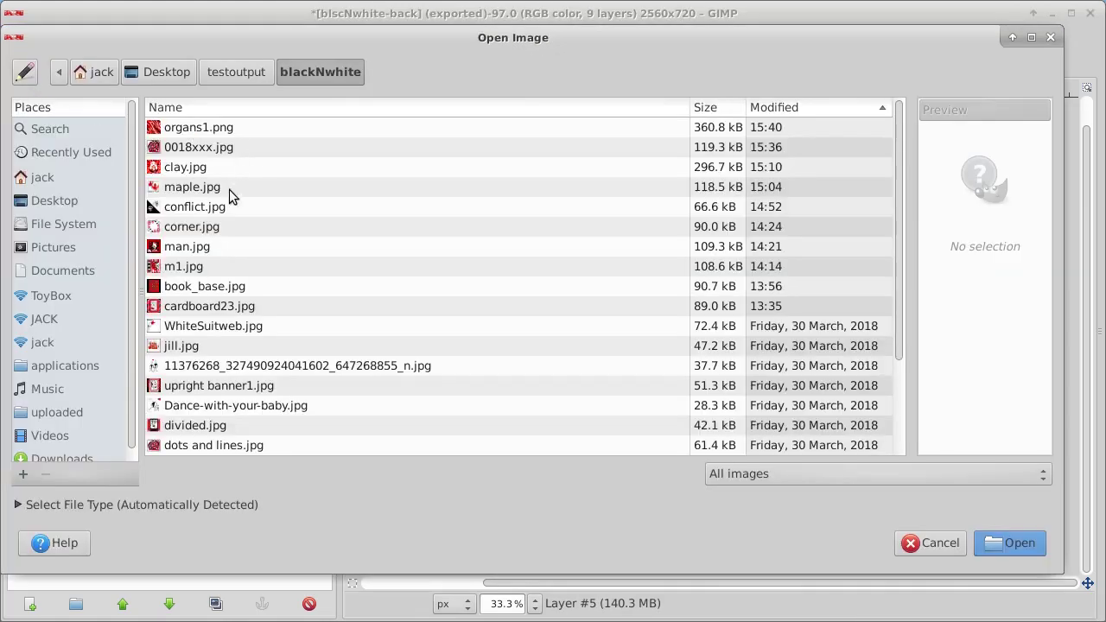
click(183, 343)
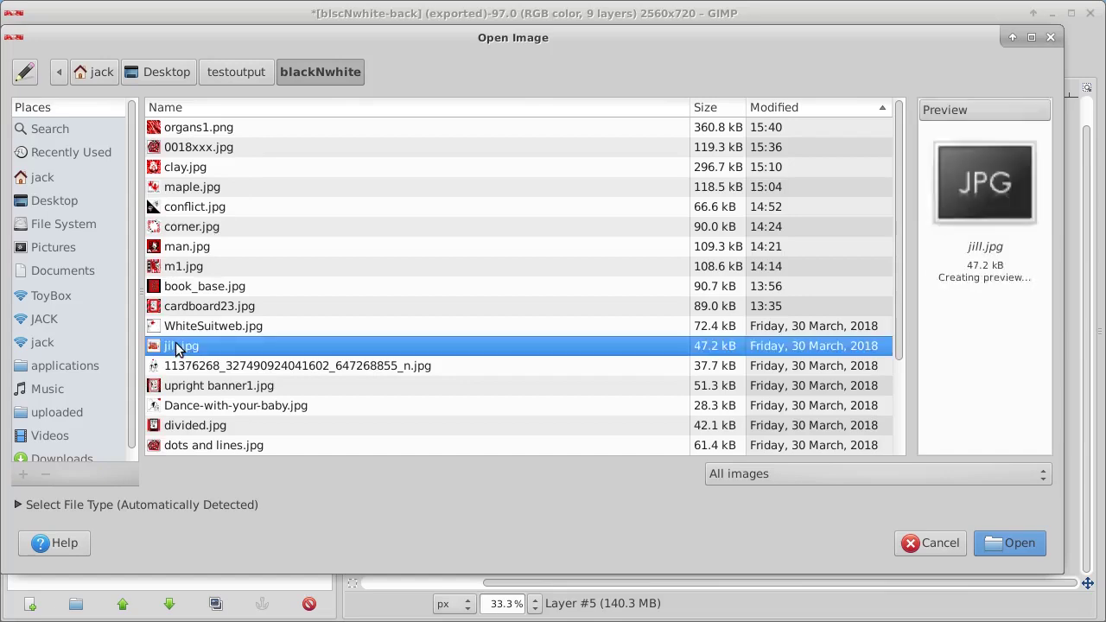
click(1013, 547)
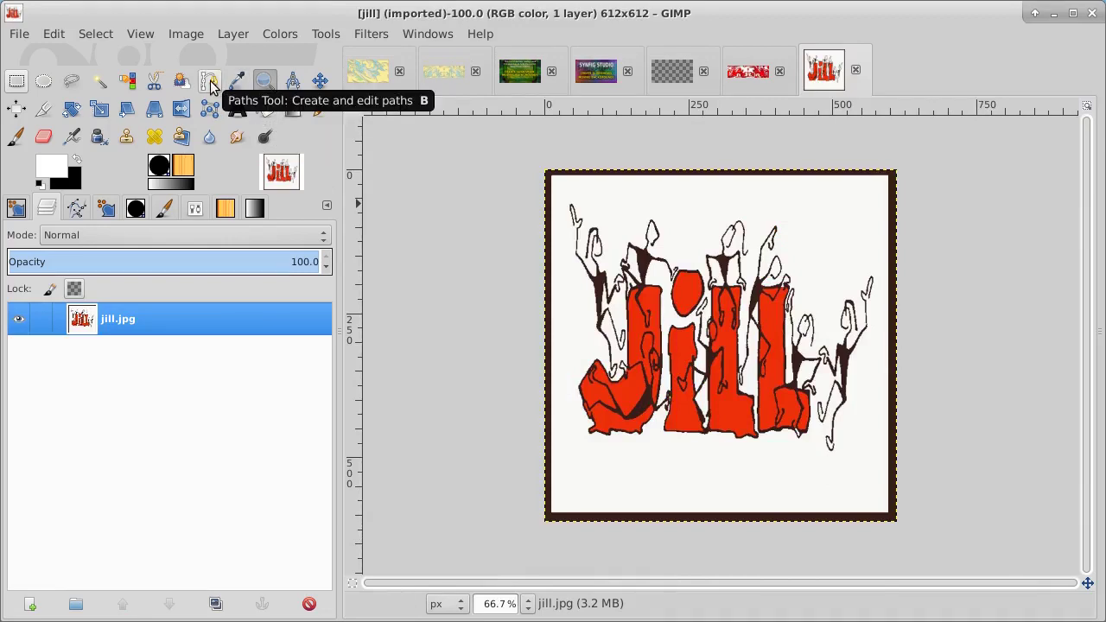
Step: Add a new layer below jill.jpg, bucket-fill it white, and reselect the jill.jpg layer
click(29, 604)
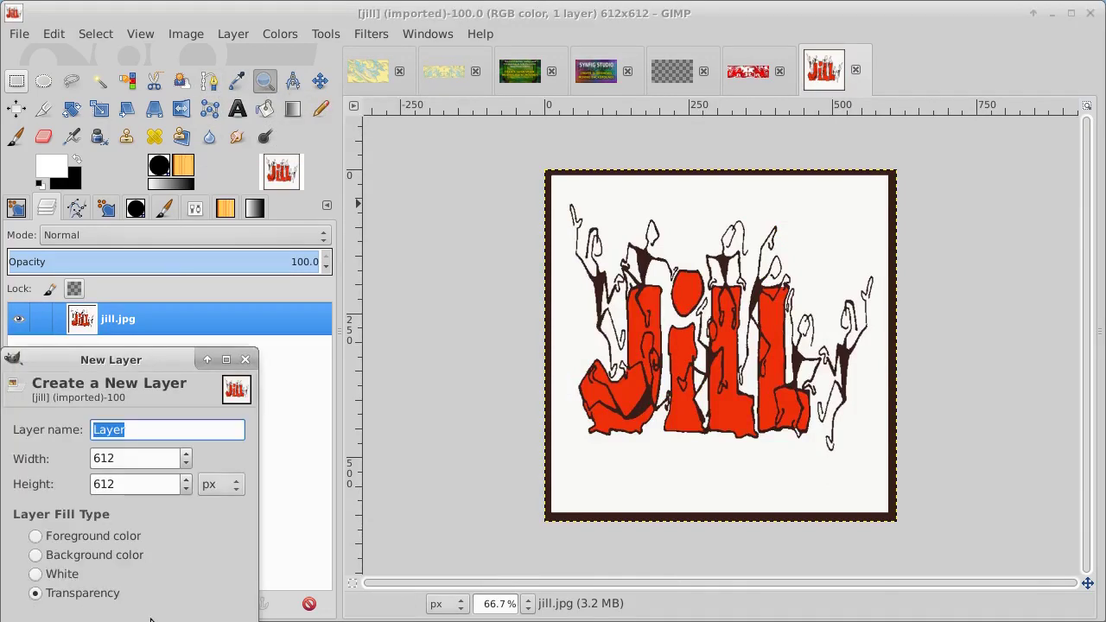
key(Return)
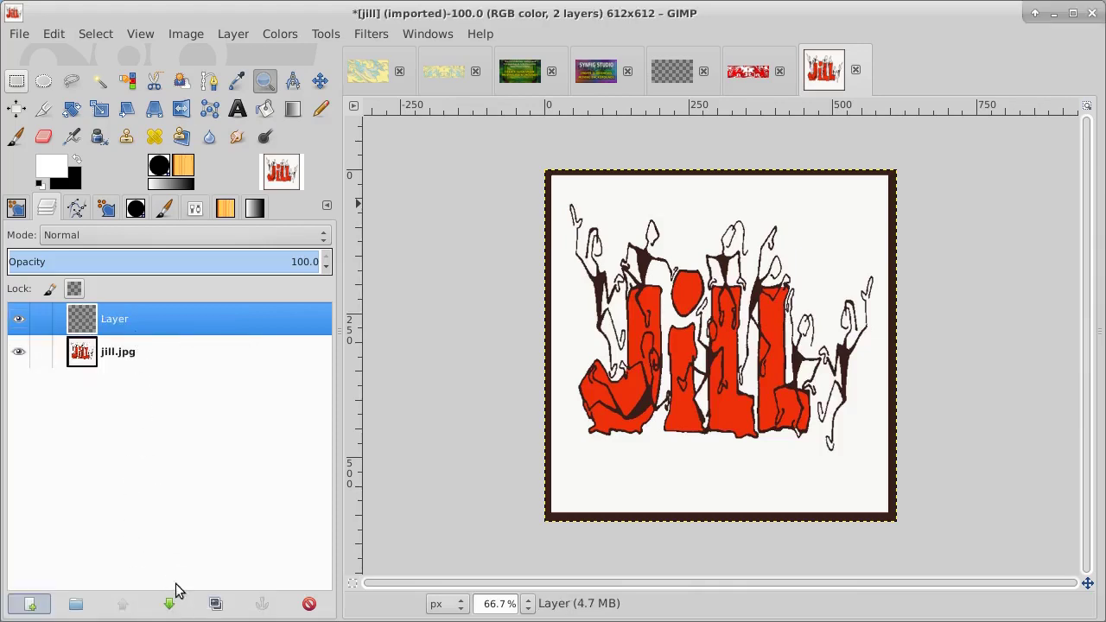
click(169, 605)
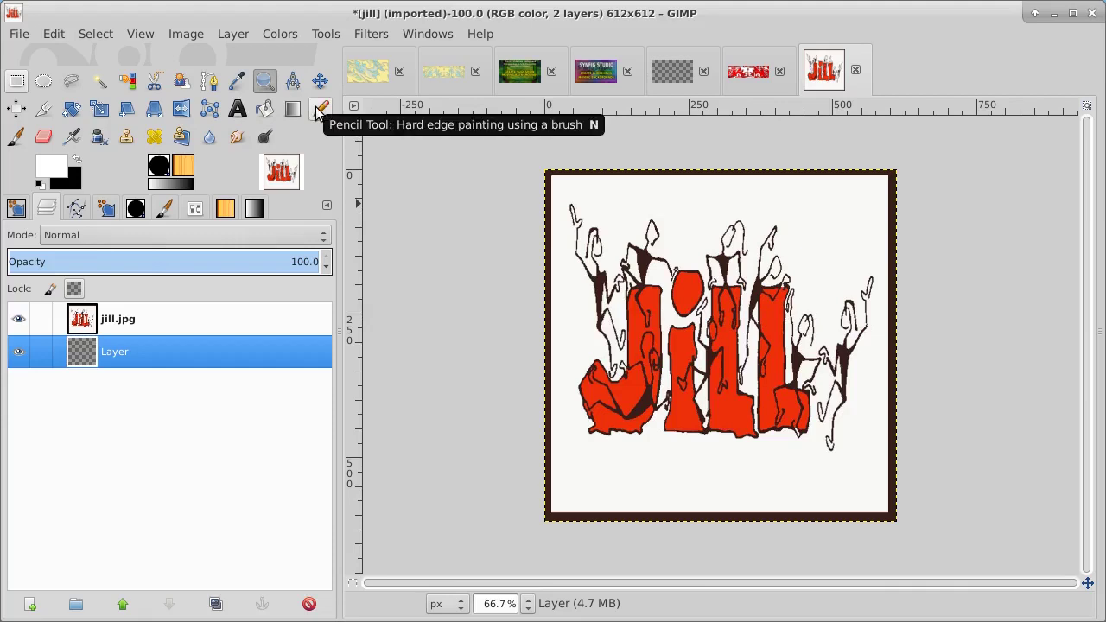
click(265, 108)
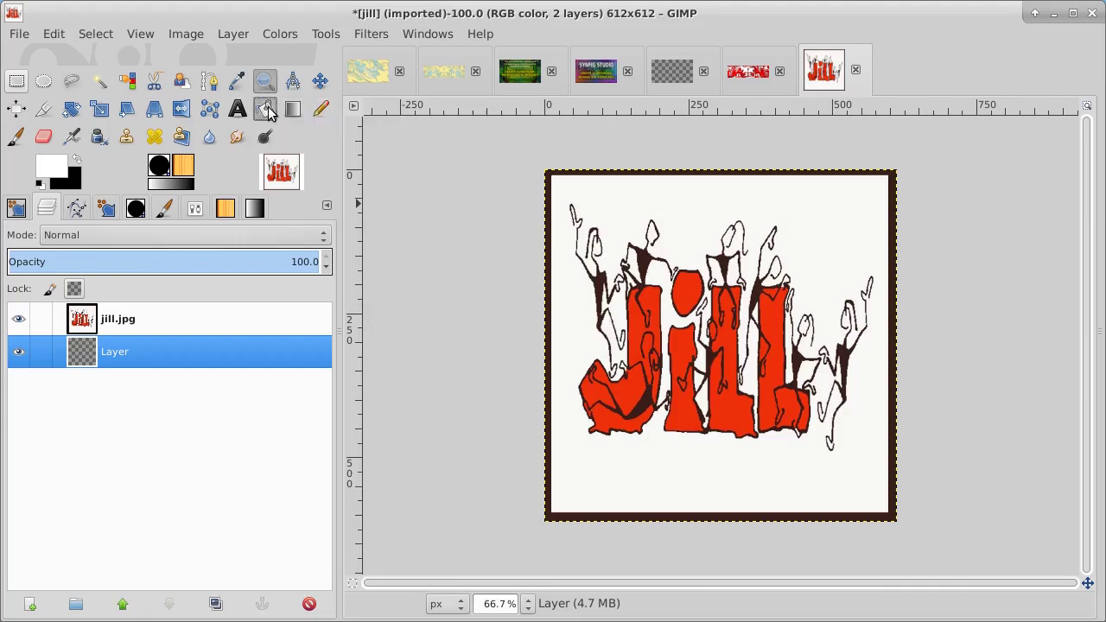
click(638, 285)
click(224, 328)
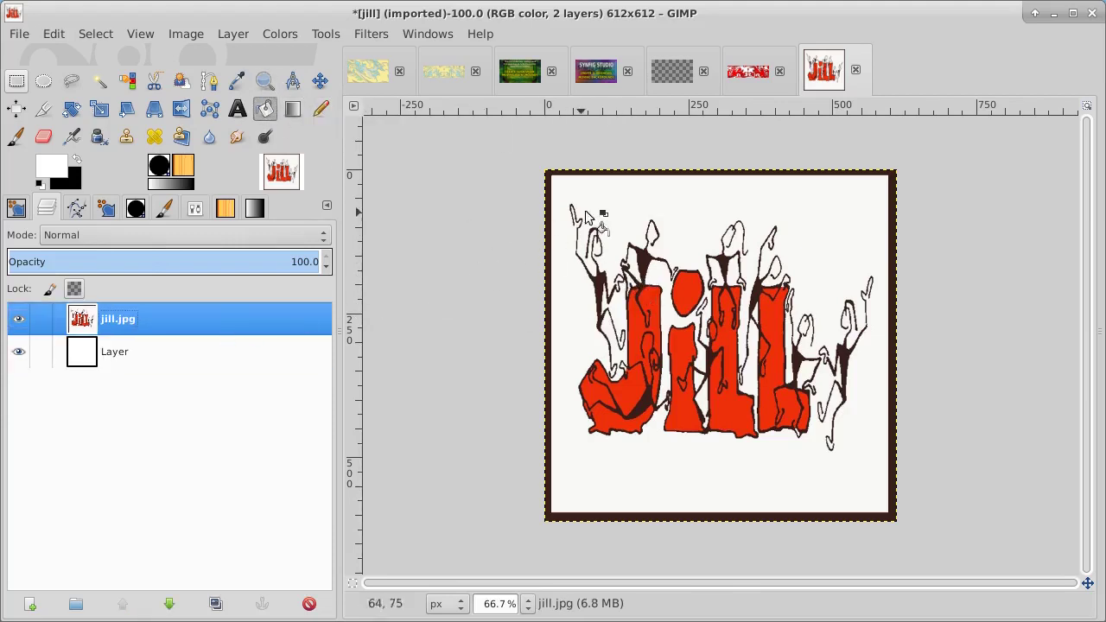
Step: Apply Color to Alpha to the jill.jpg layer, sampling the white background as the colour to remove
click(280, 34)
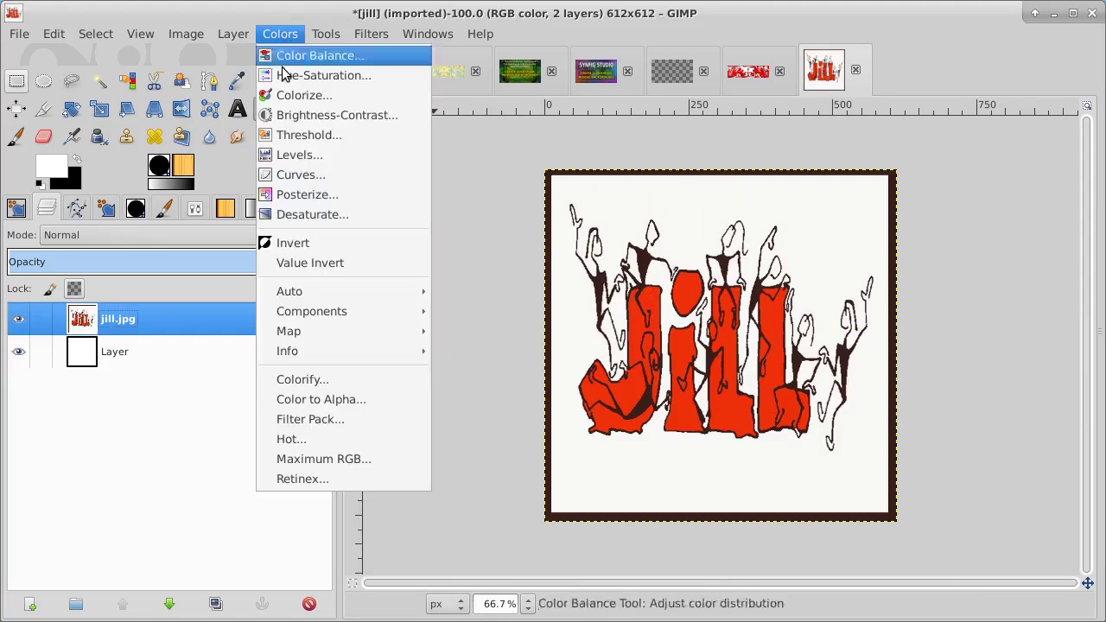
click(279, 402)
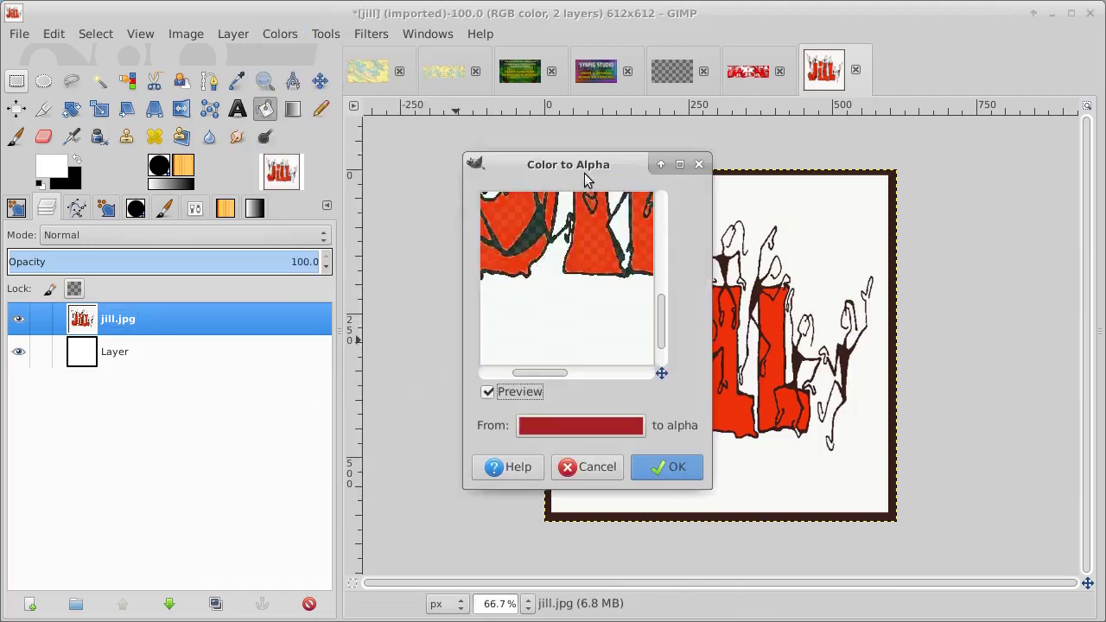
drag(585, 173, 381, 124)
click(426, 377)
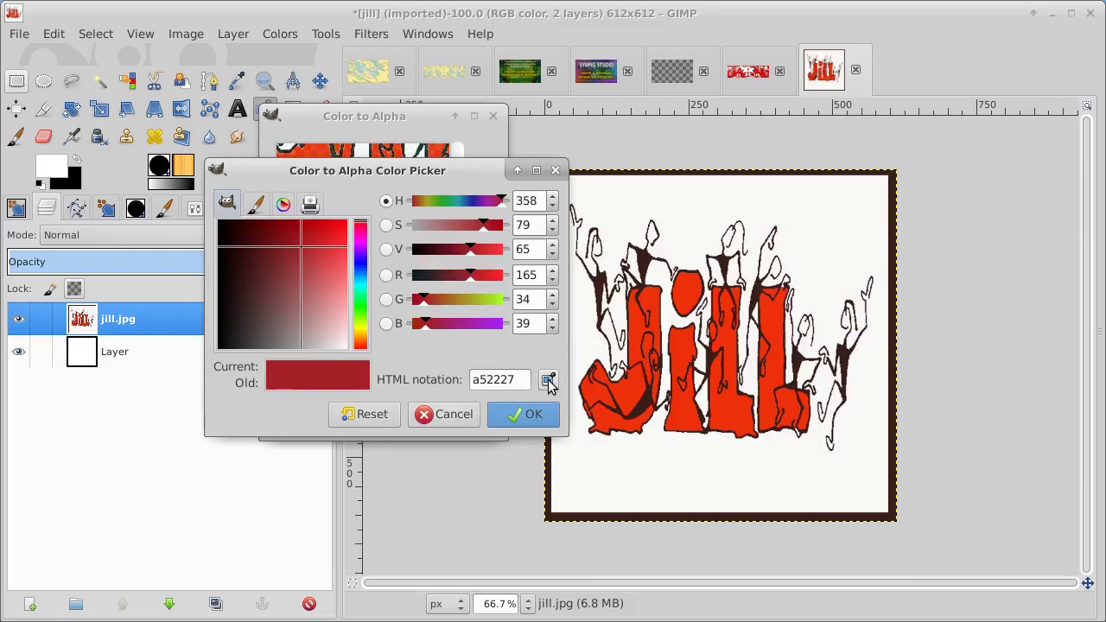
click(549, 381)
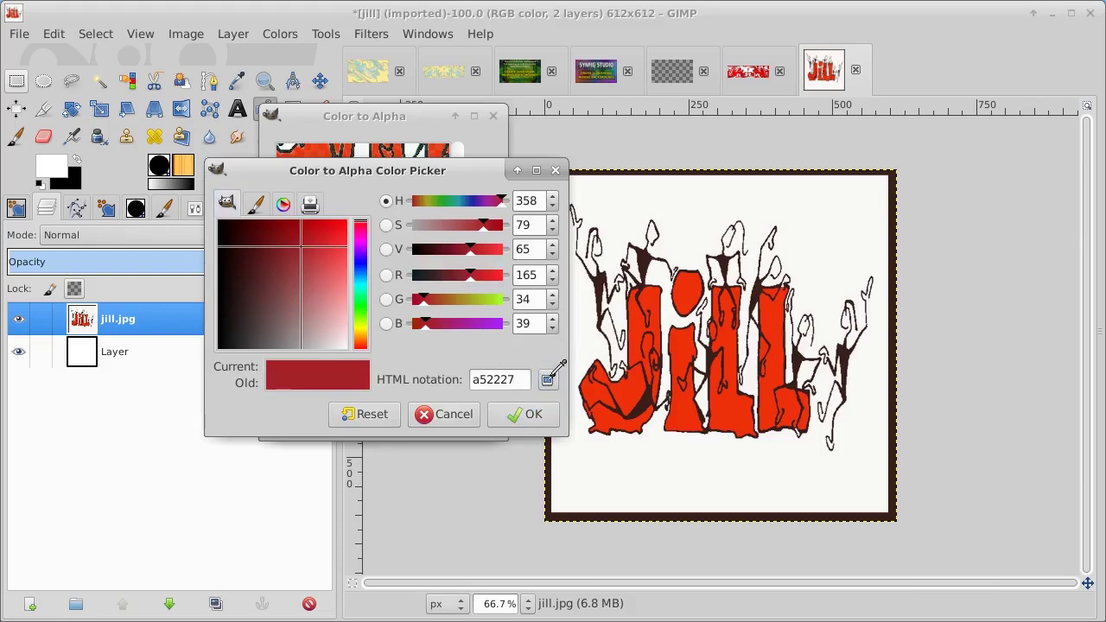
click(781, 204)
click(526, 415)
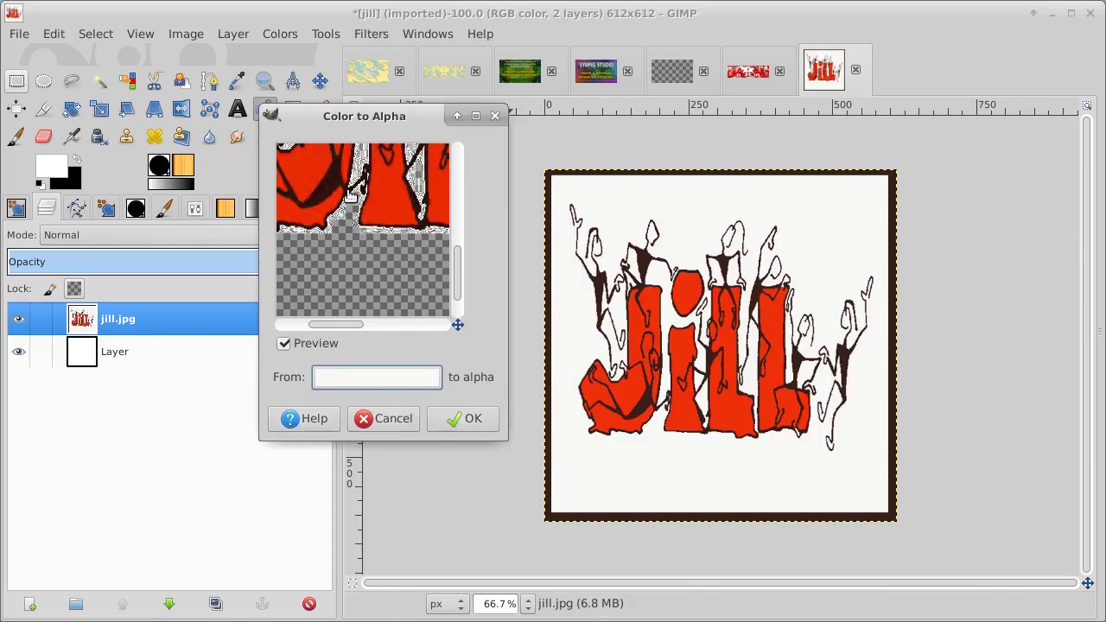
click(460, 420)
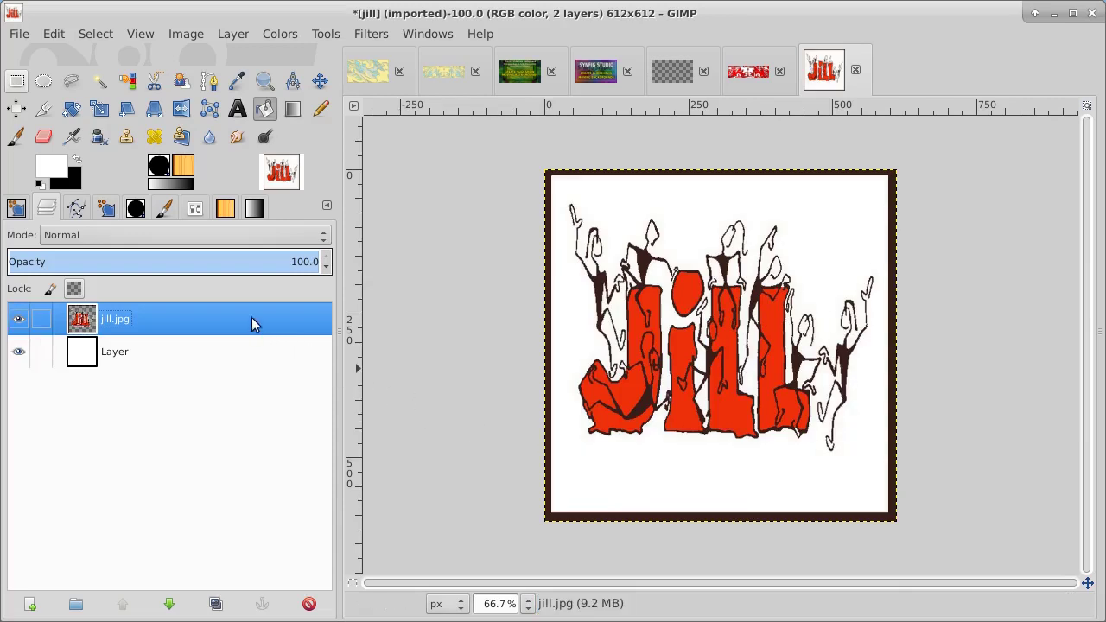
click(127, 81)
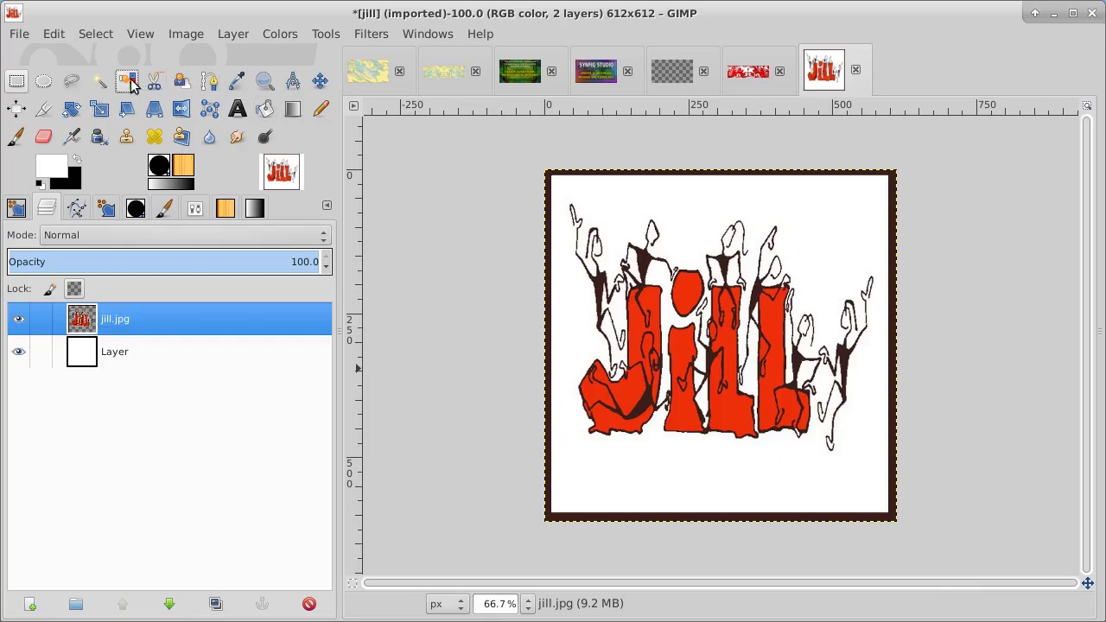
drag(677, 205, 690, 254)
drag(659, 469, 659, 473)
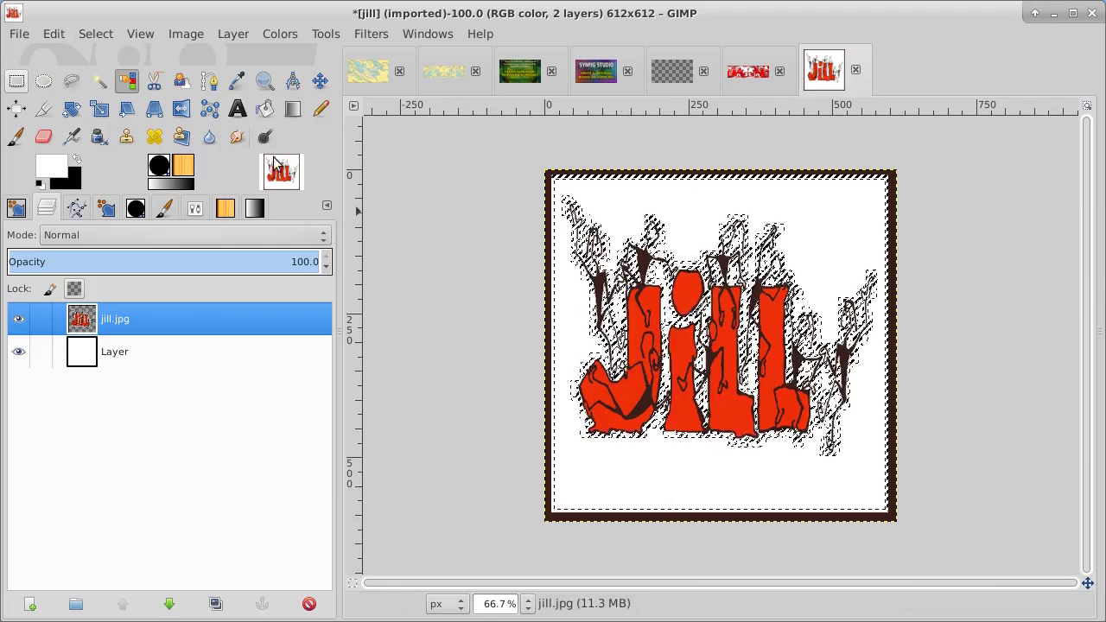
click(97, 35)
click(107, 76)
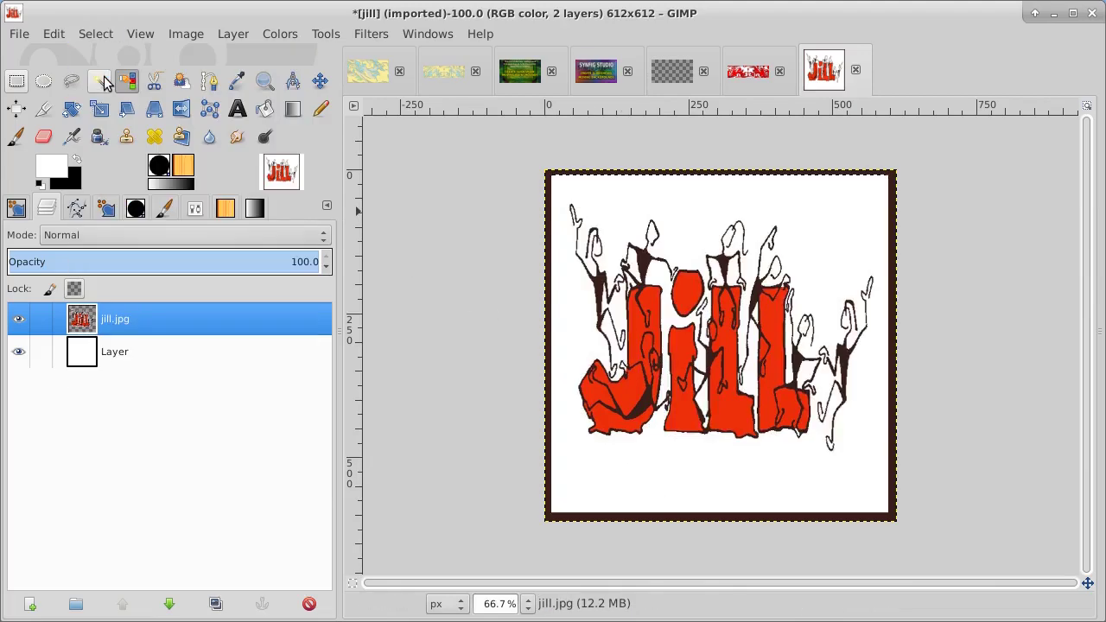
drag(612, 206, 739, 265)
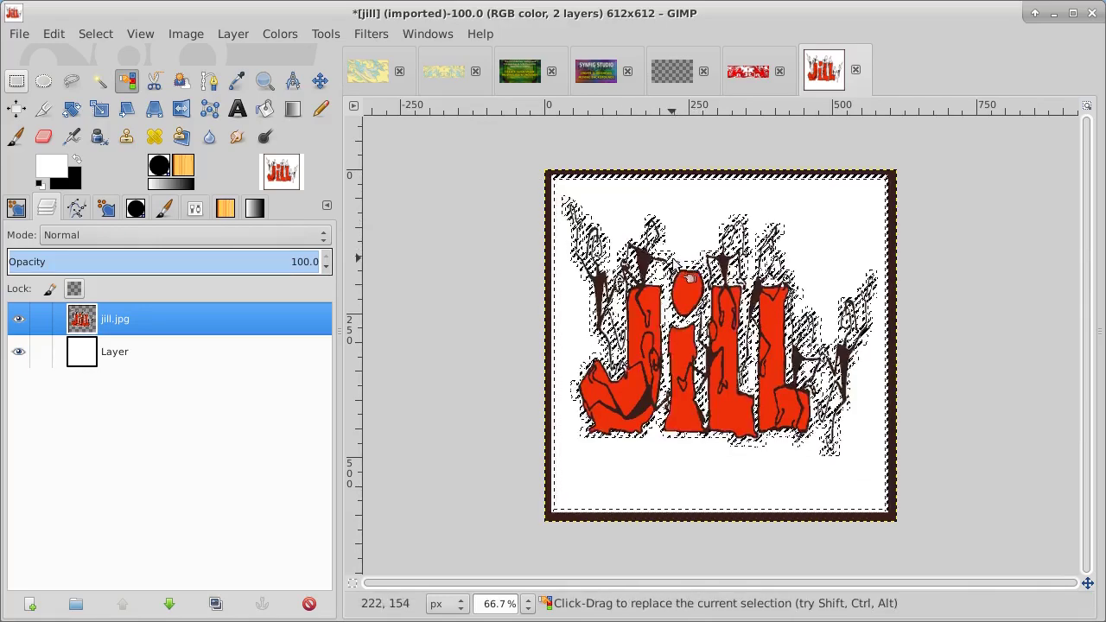
click(95, 33)
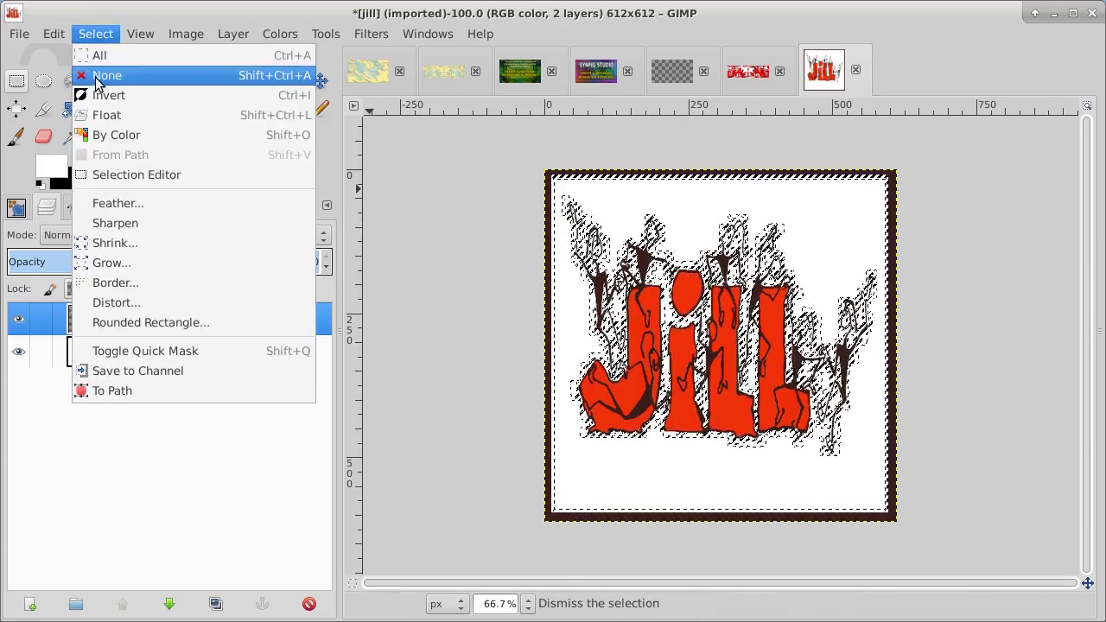
click(98, 75)
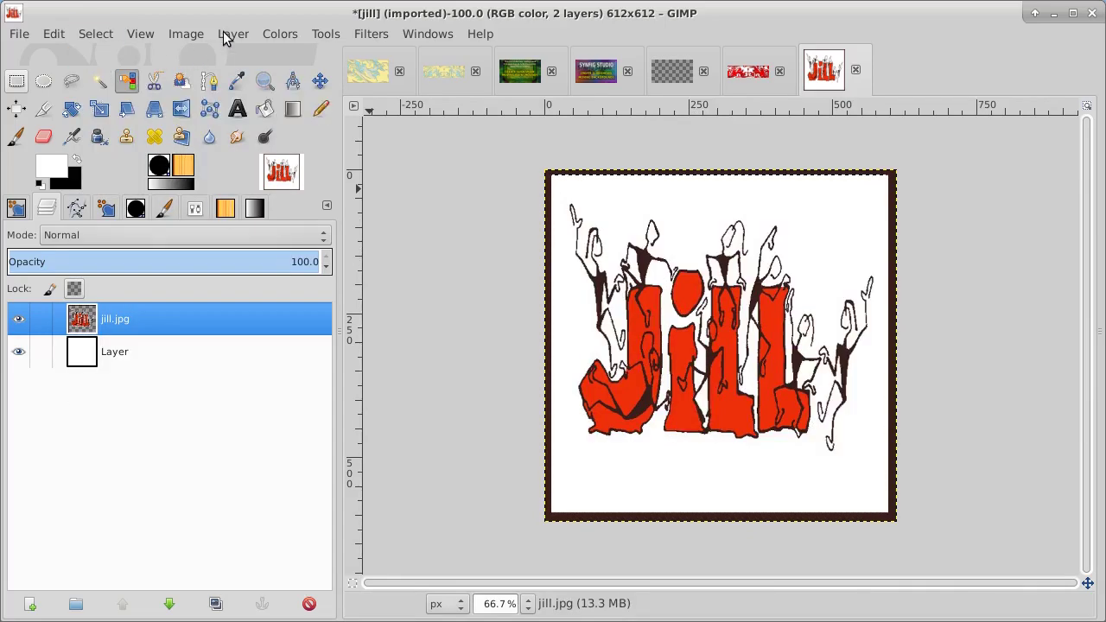
Step: Convert the image to indexed mode with a generated optimum 3-colour palette
click(187, 34)
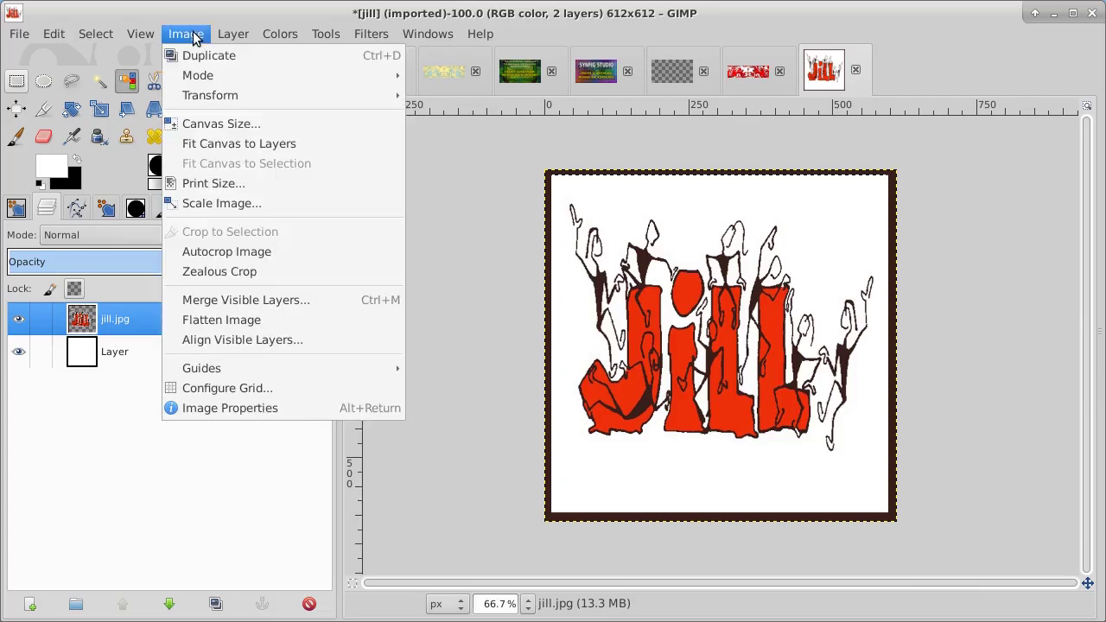
mouse_move(195, 97)
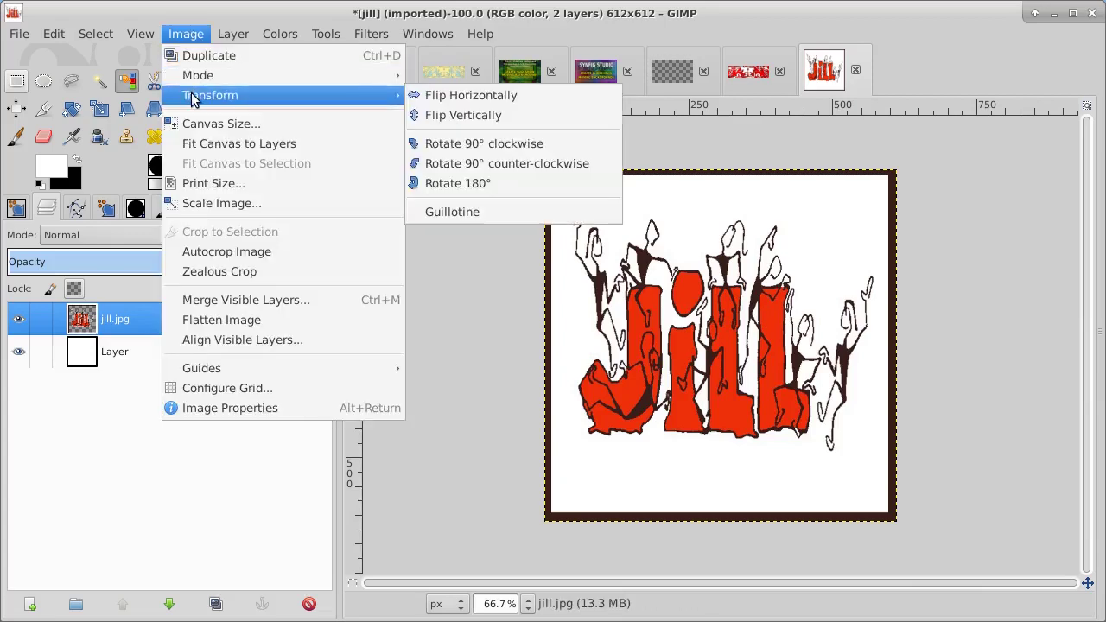
mouse_move(204, 77)
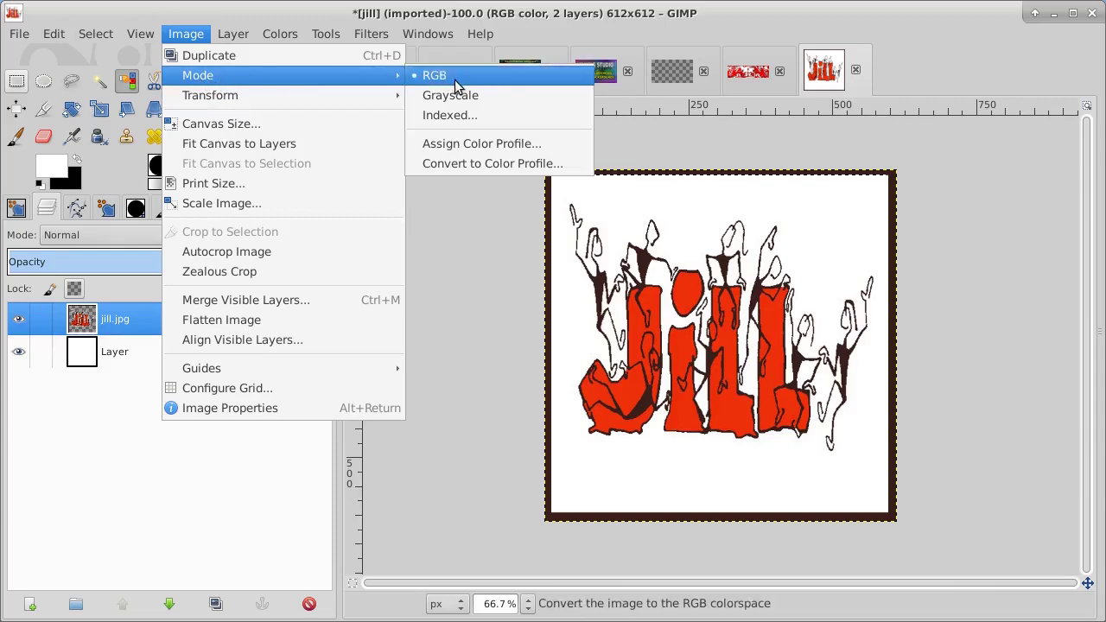
click(460, 117)
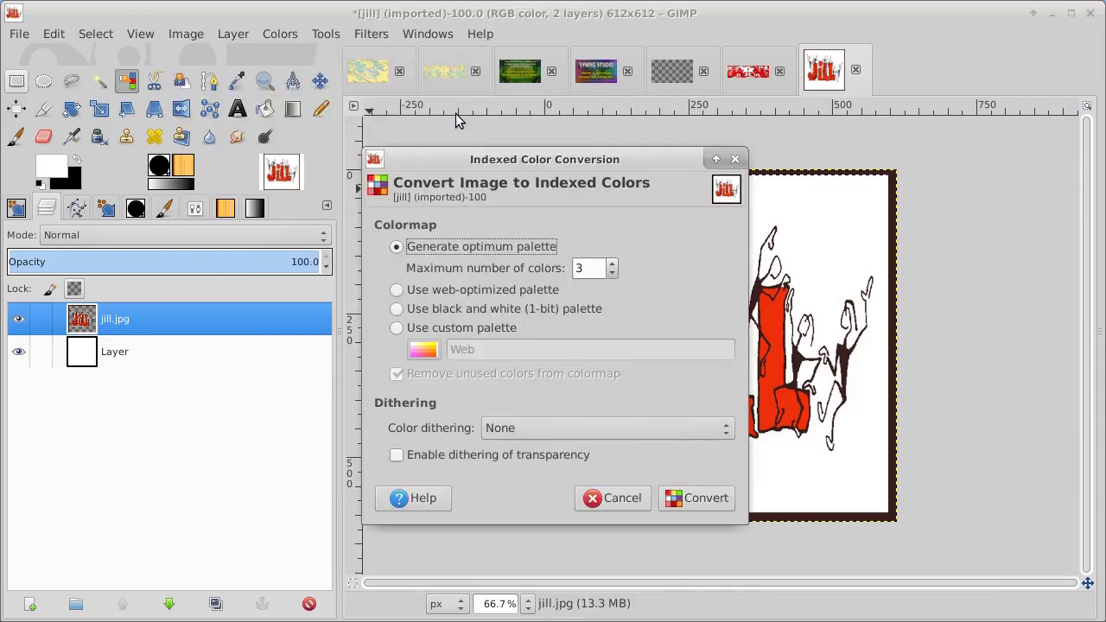
click(709, 504)
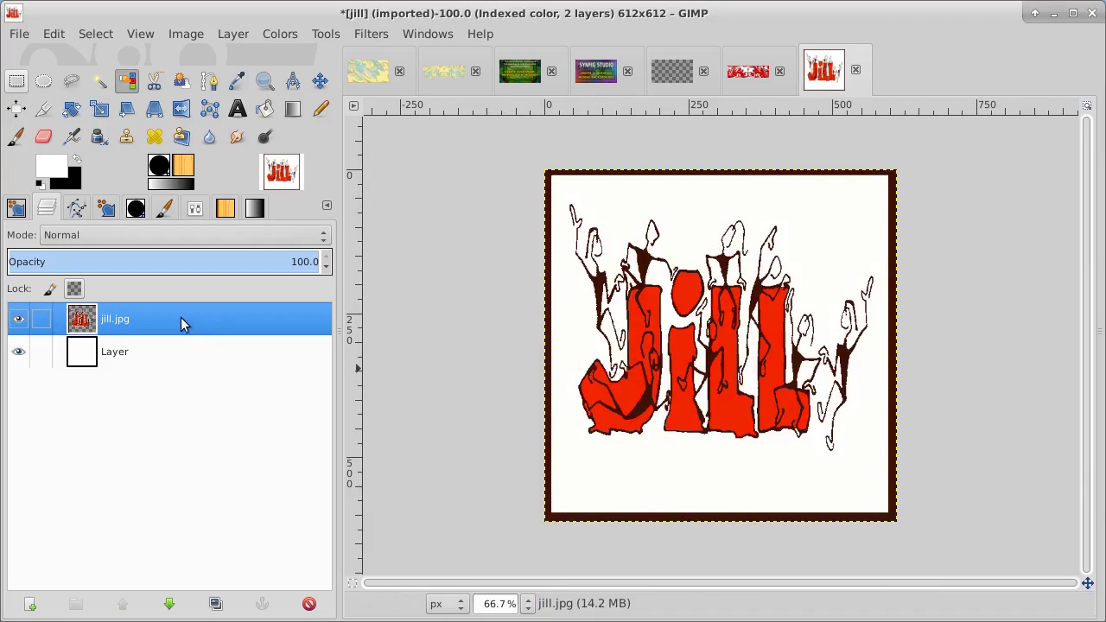
Step: Hide the white layer, fuzzy-select the artwork's areas, deselect, then show the white layer again
click(18, 353)
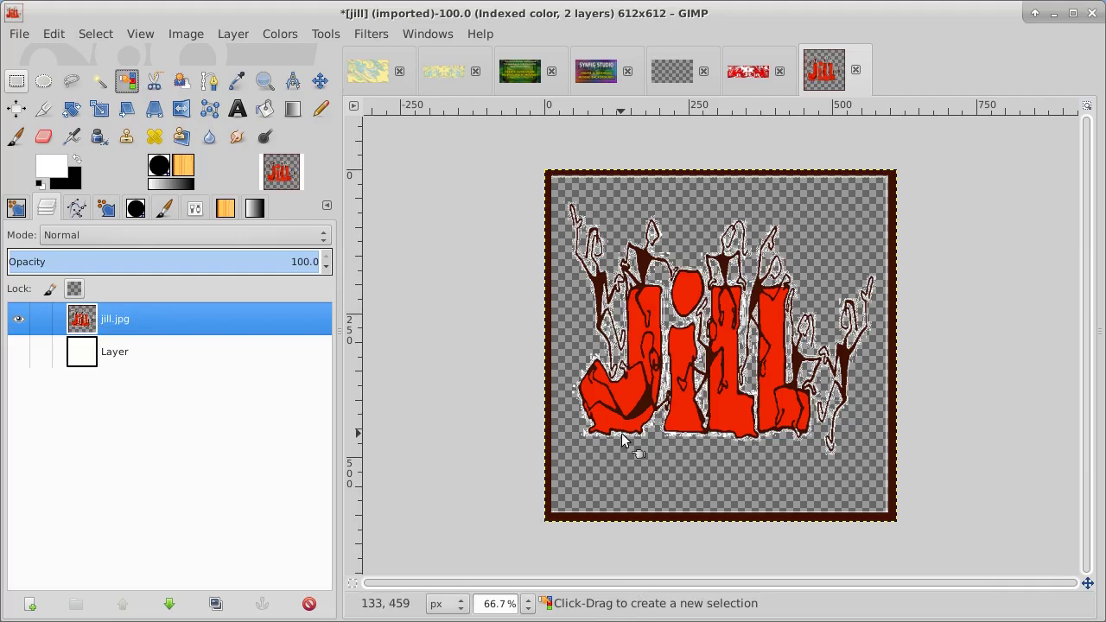
drag(624, 438, 630, 440)
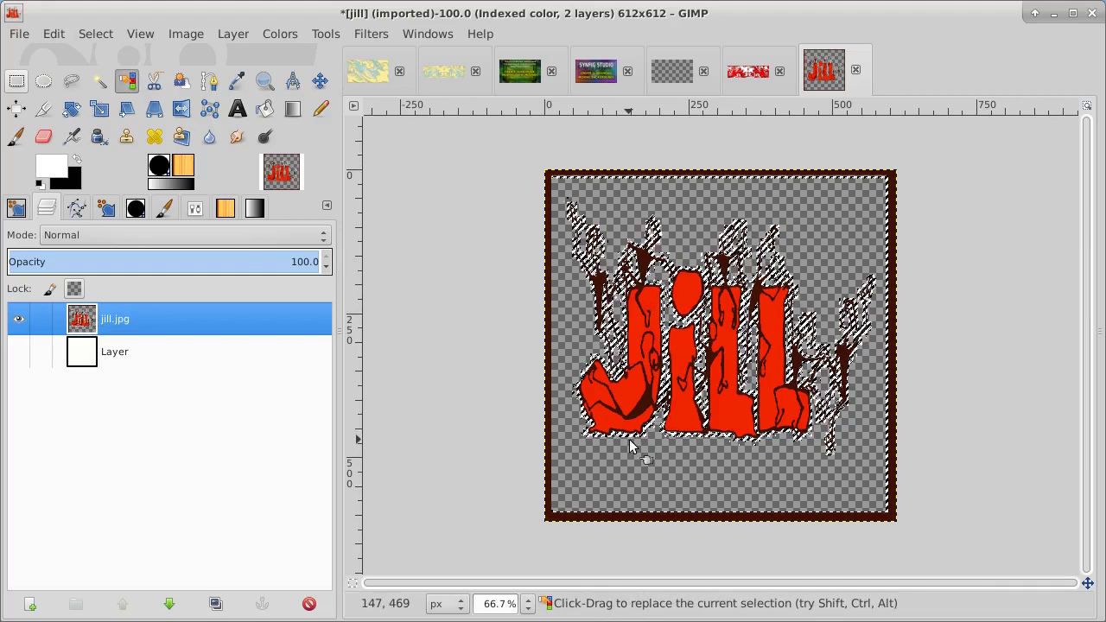
click(96, 34)
click(96, 76)
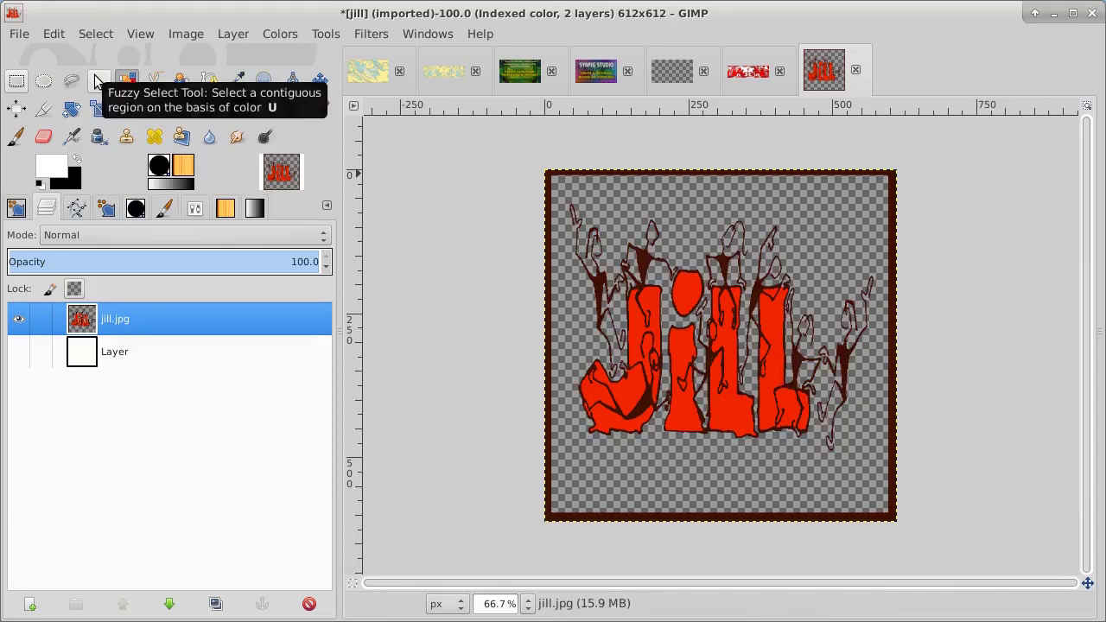
click(19, 352)
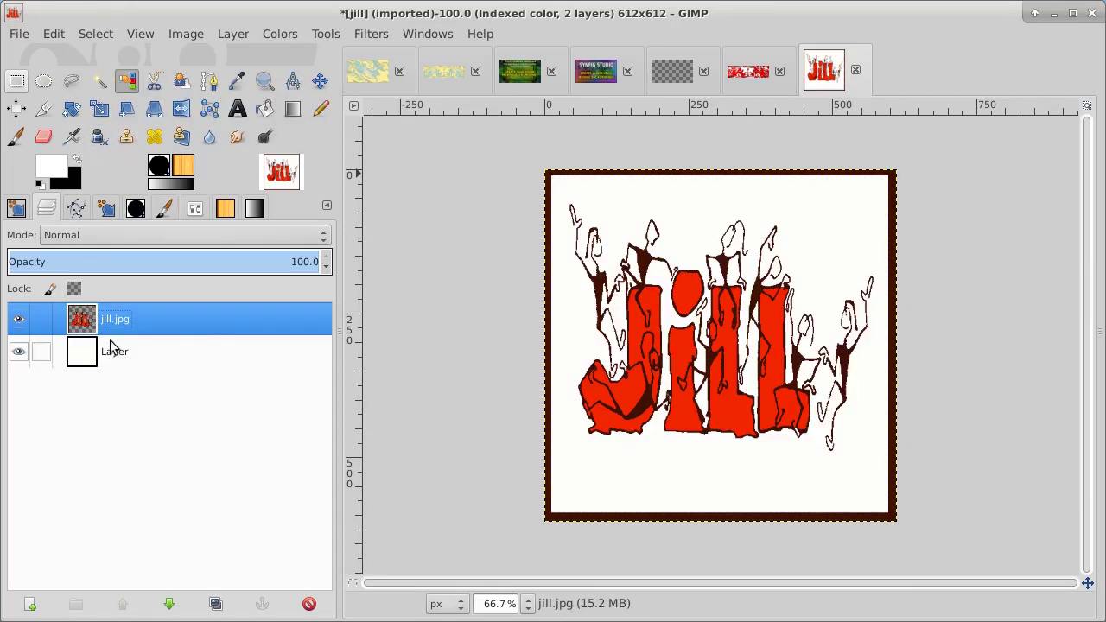
Step: Merge jill.jpg down onto the white layer, overwrite jill.jpg, and return to Kdenlive
right_click(199, 325)
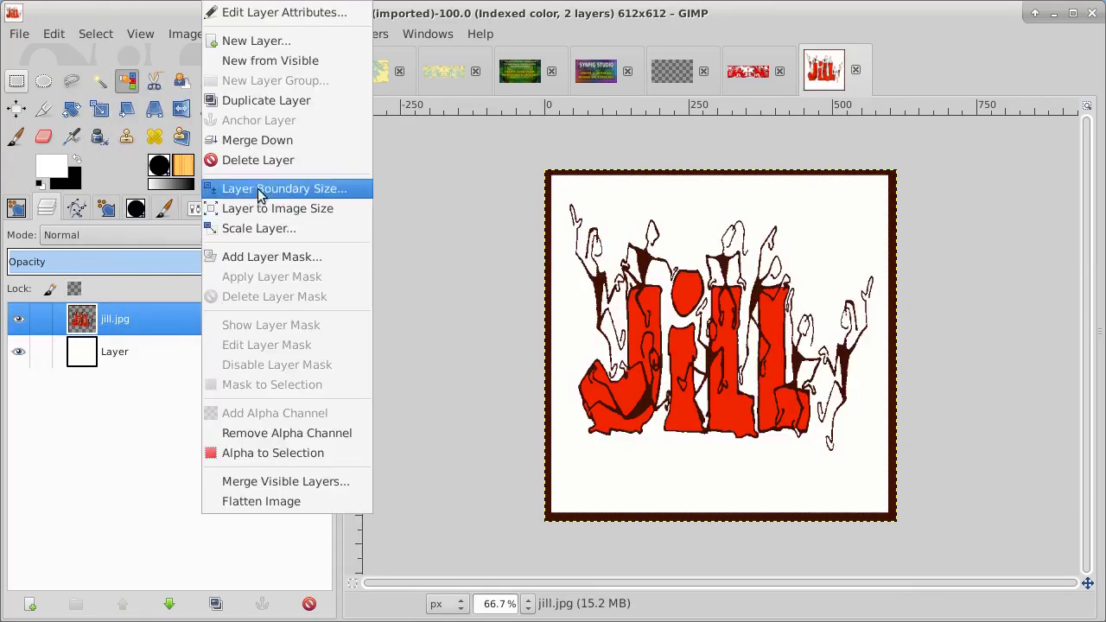
click(275, 142)
click(19, 34)
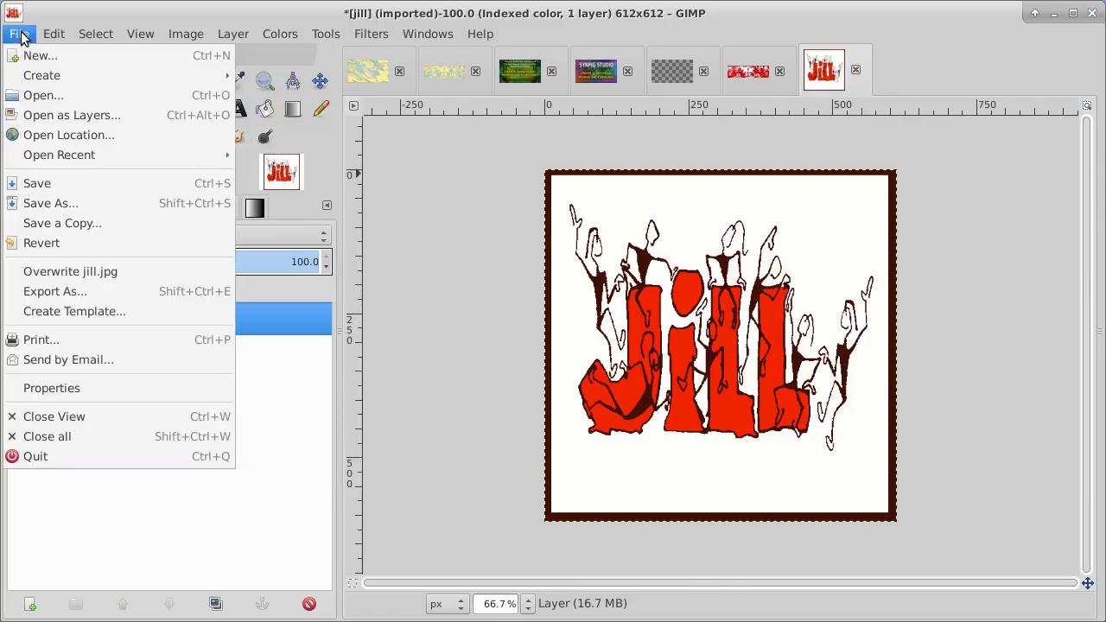
click(40, 273)
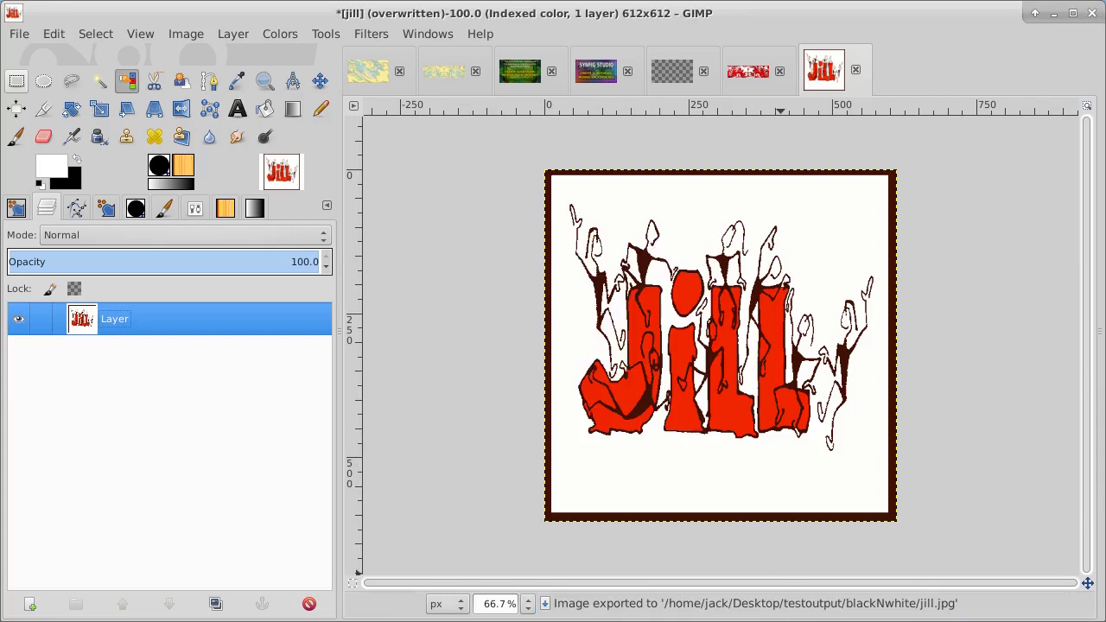
key(alt+Tab)
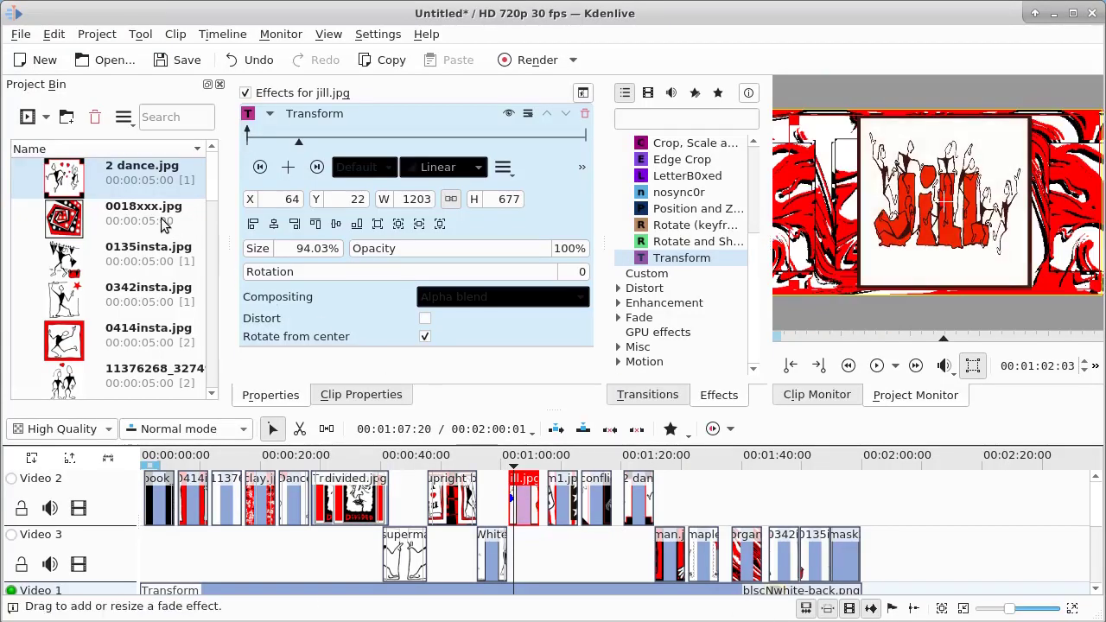
Step: Delete the original jill.jpg clip from Video 2
click(206, 194)
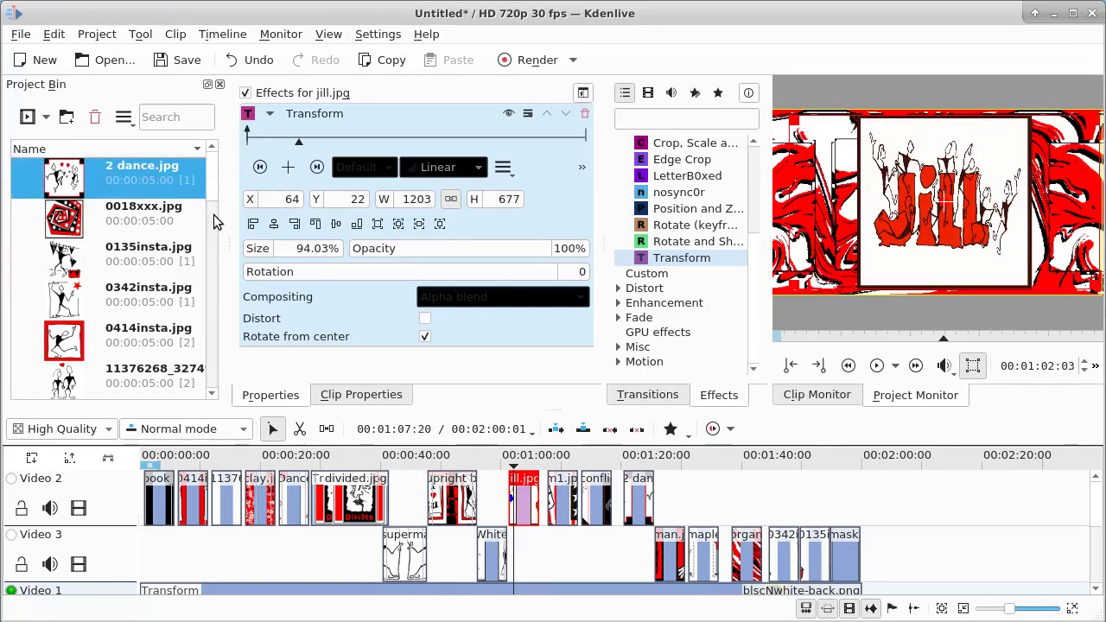
click(523, 481)
key(Delete)
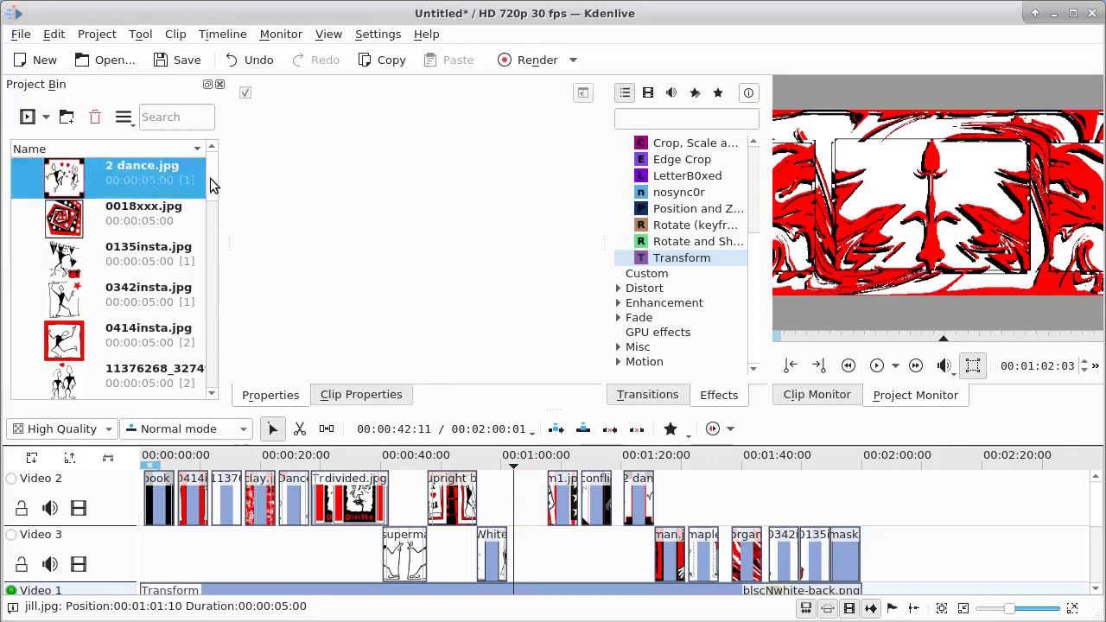
Step: Place the updated jill.jpg on Video 2 near one minute, preview it at about 1:05, then delete it
drag(210, 178, 210, 291)
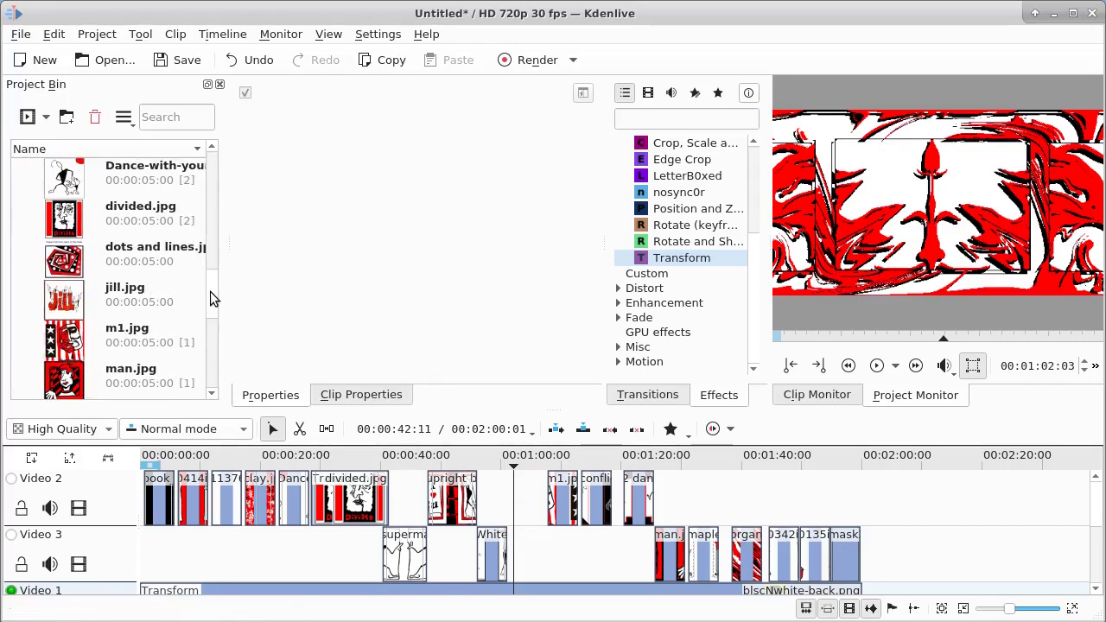
click(63, 306)
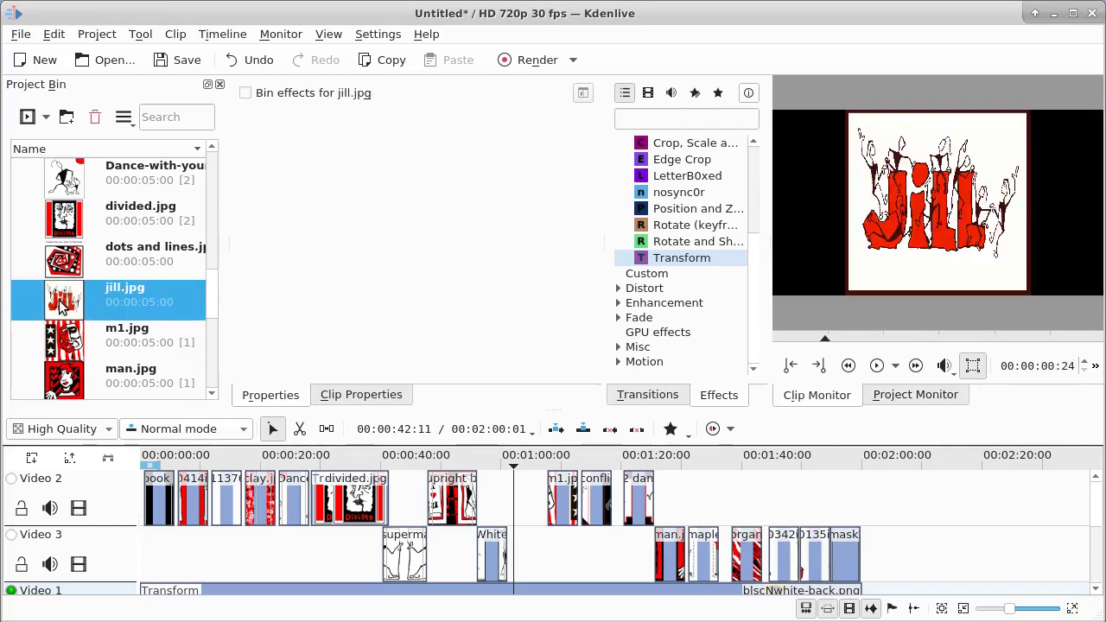
drag(62, 306, 515, 491)
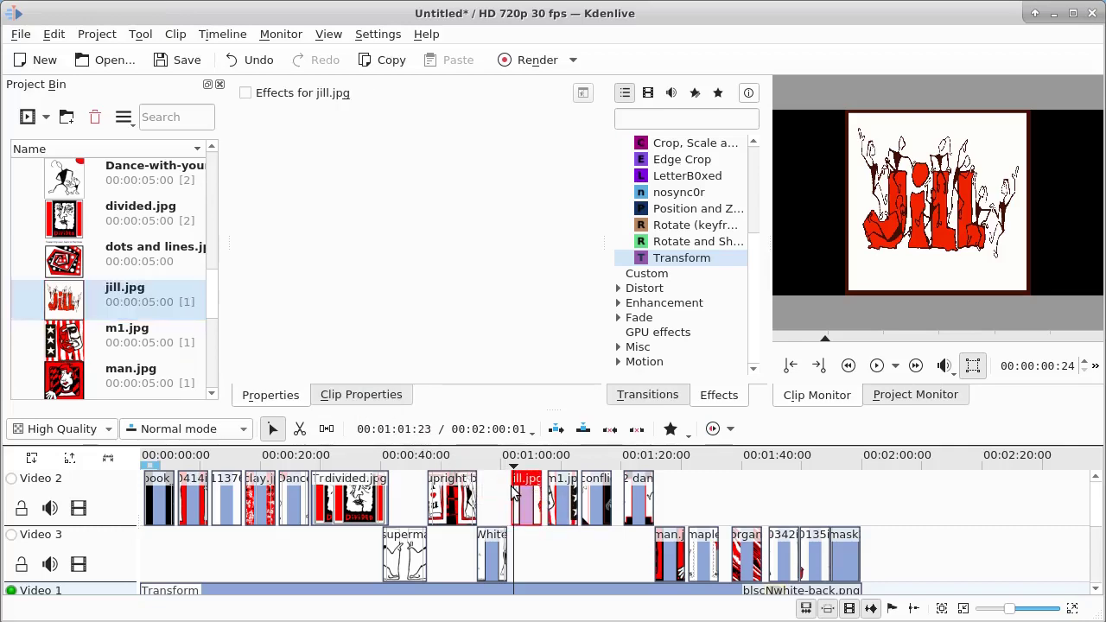
click(535, 461)
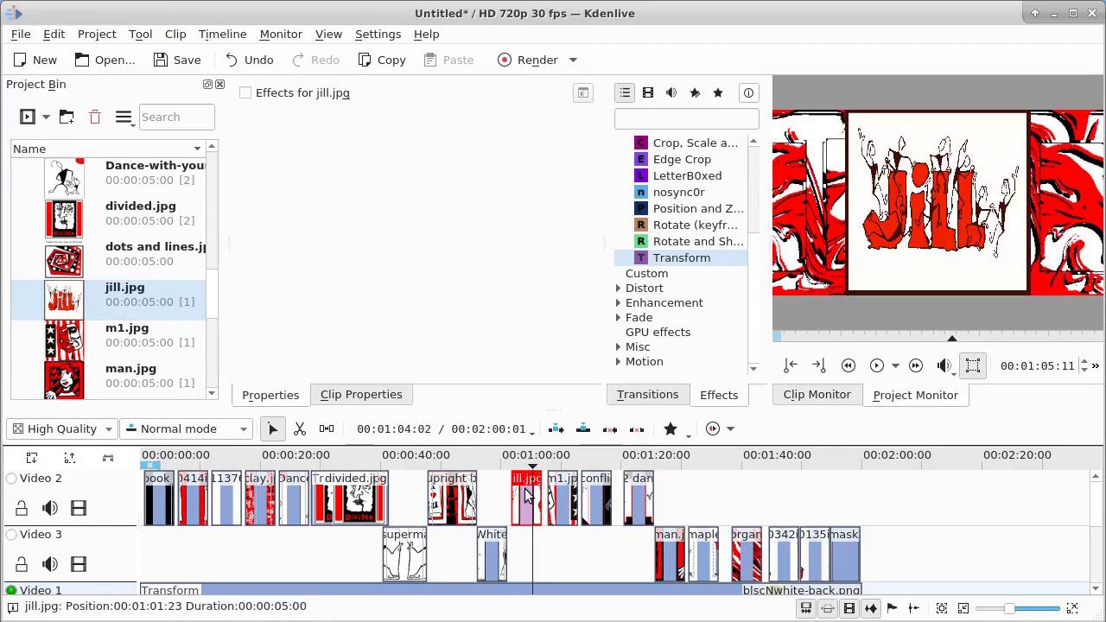
key(Delete)
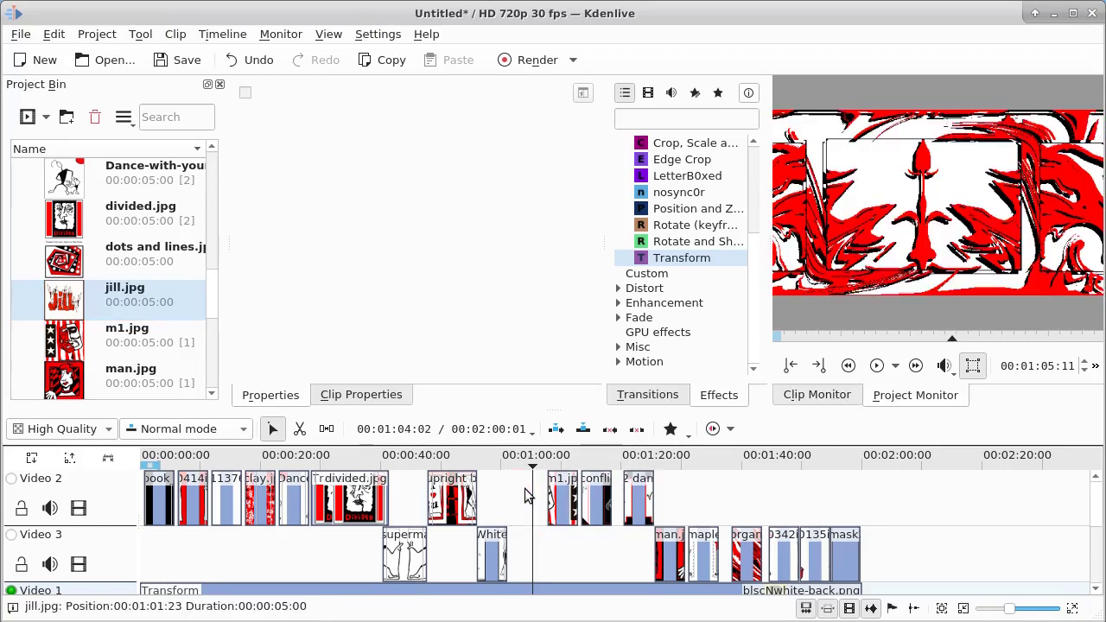
Step: Add jill.jpg from the blackNwhite folder to the Project Bin as a second jill.jpg clip
click(47, 116)
click(61, 141)
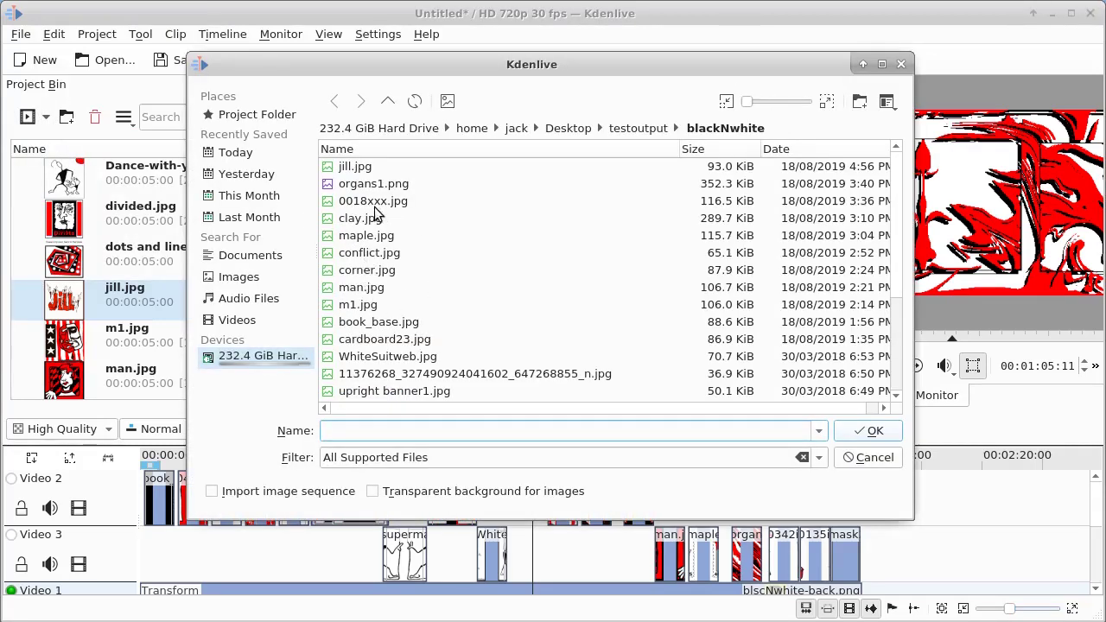
click(367, 166)
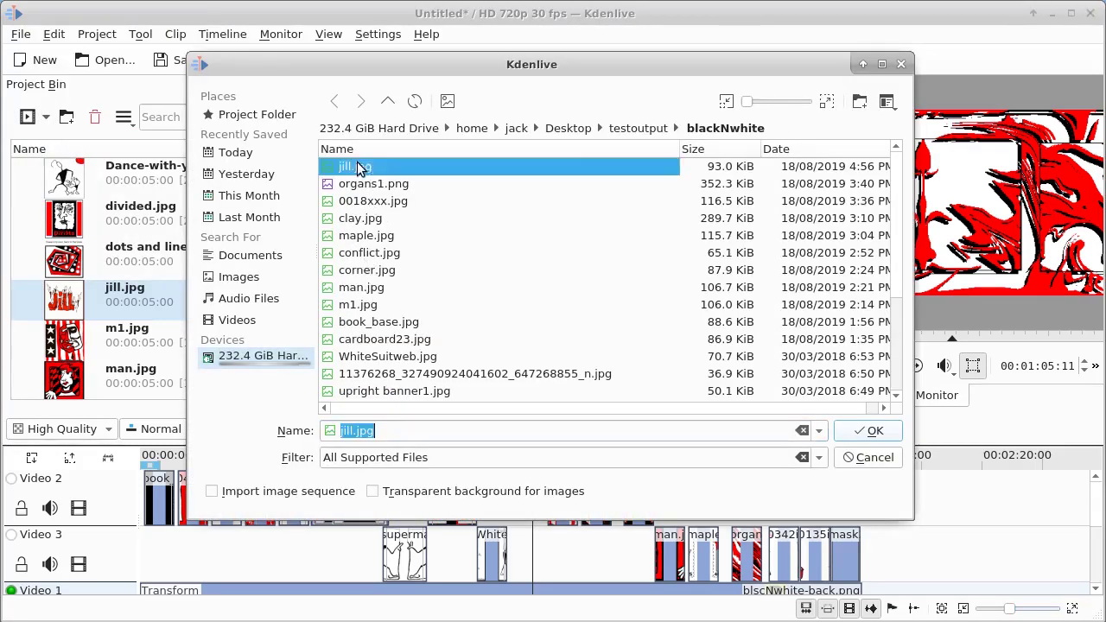
click(873, 431)
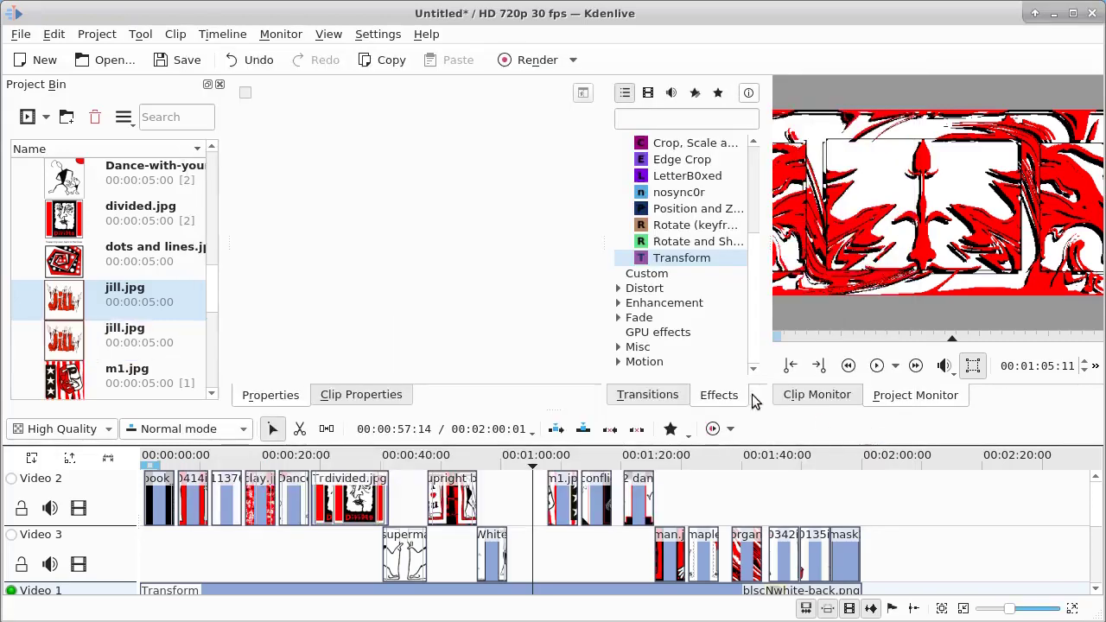
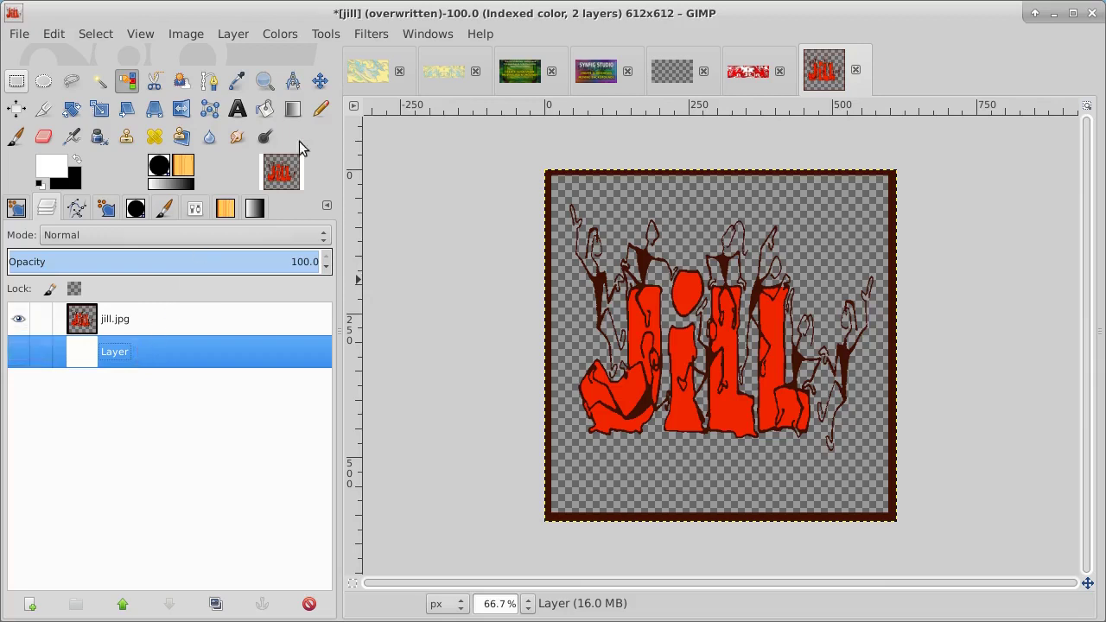
Step: Reveal the empty layer beneath jill.jpg and bucket-fill it with white
click(265, 108)
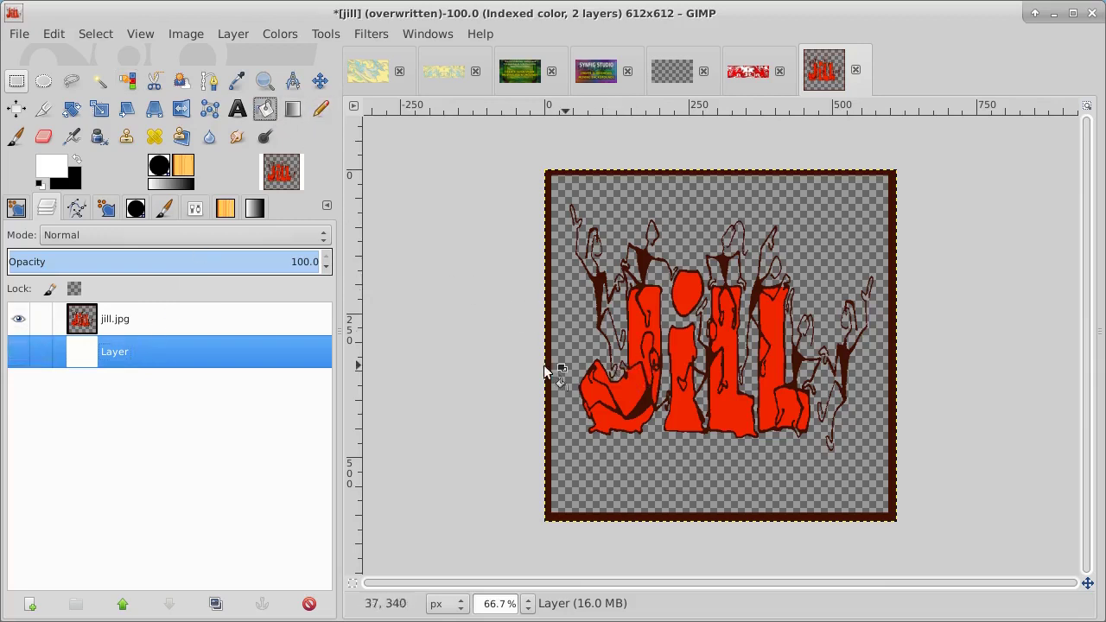
click(19, 352)
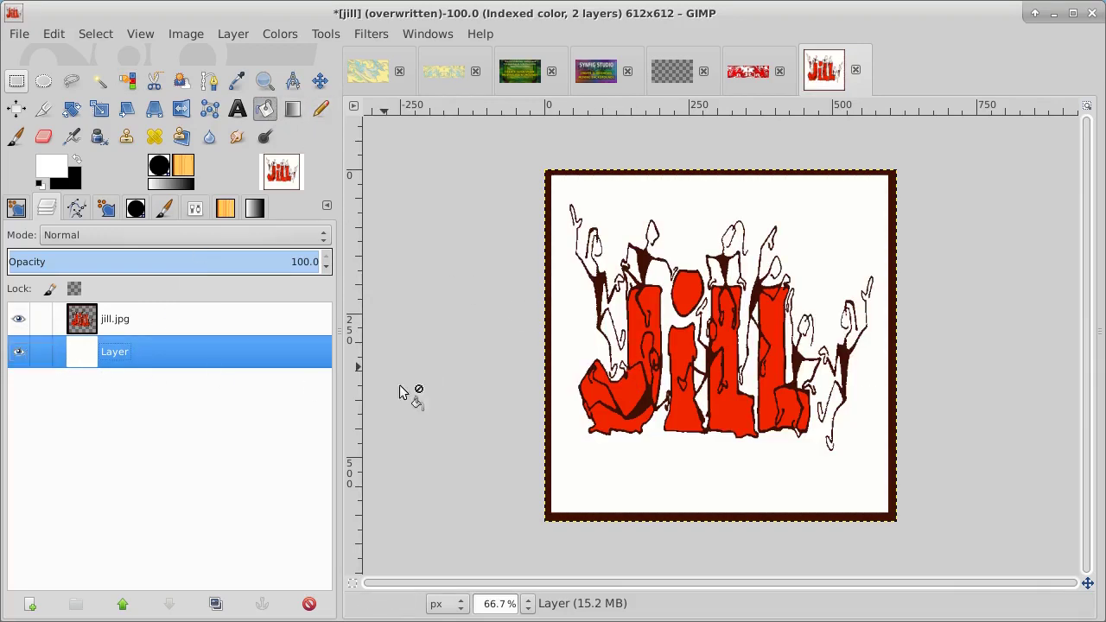
click(609, 471)
click(609, 470)
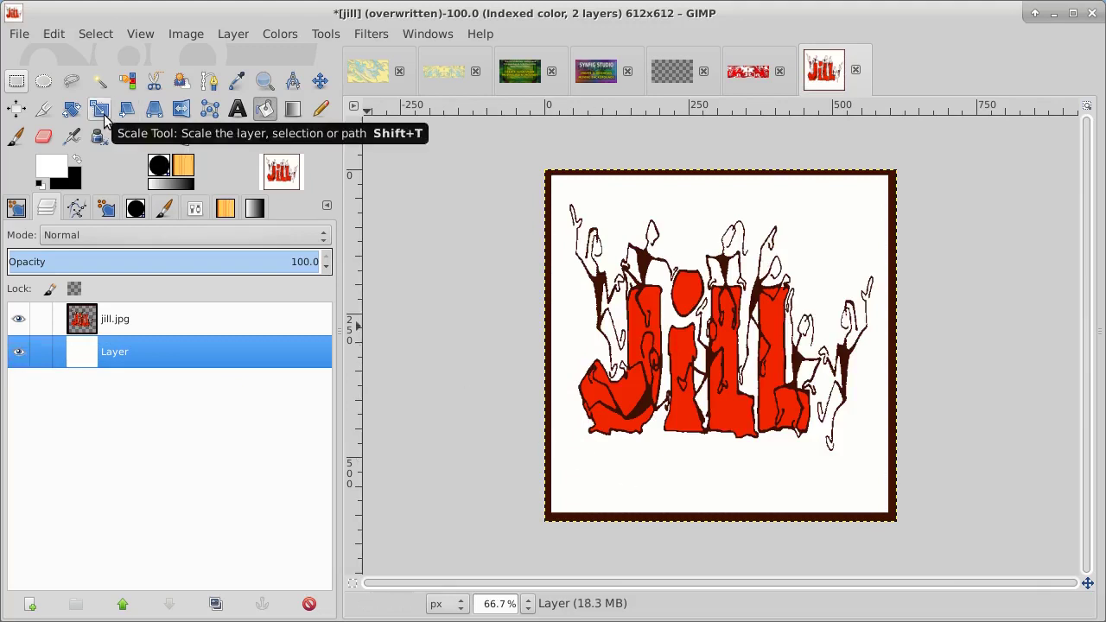
Step: Export the image as jill.png into the blackNwhite folder, accepting the PNG settings
click(18, 34)
click(39, 291)
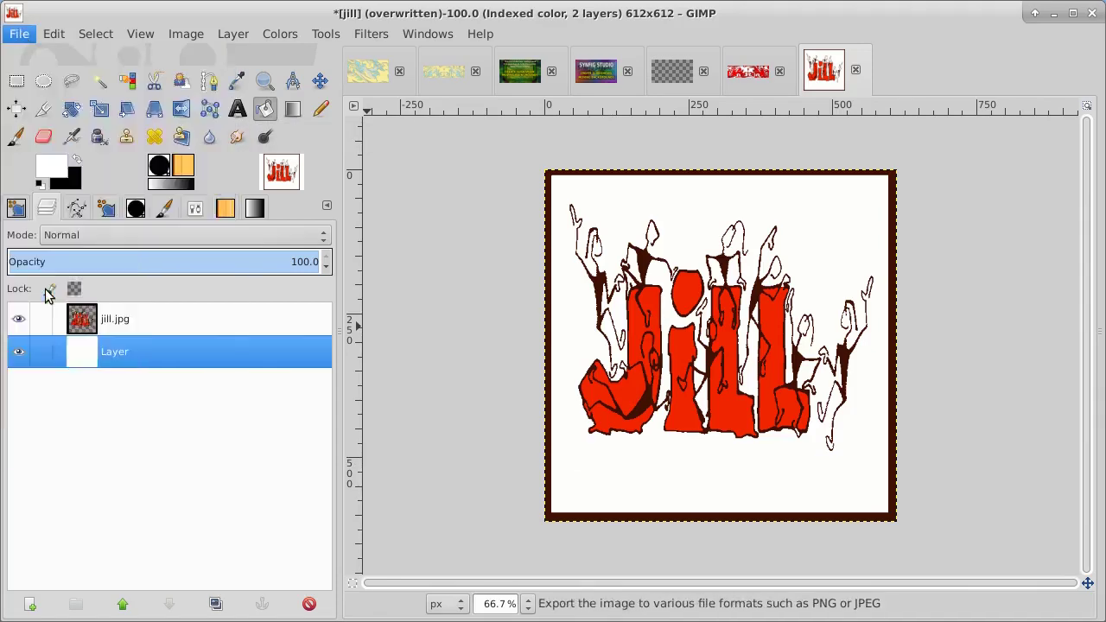
click(189, 102)
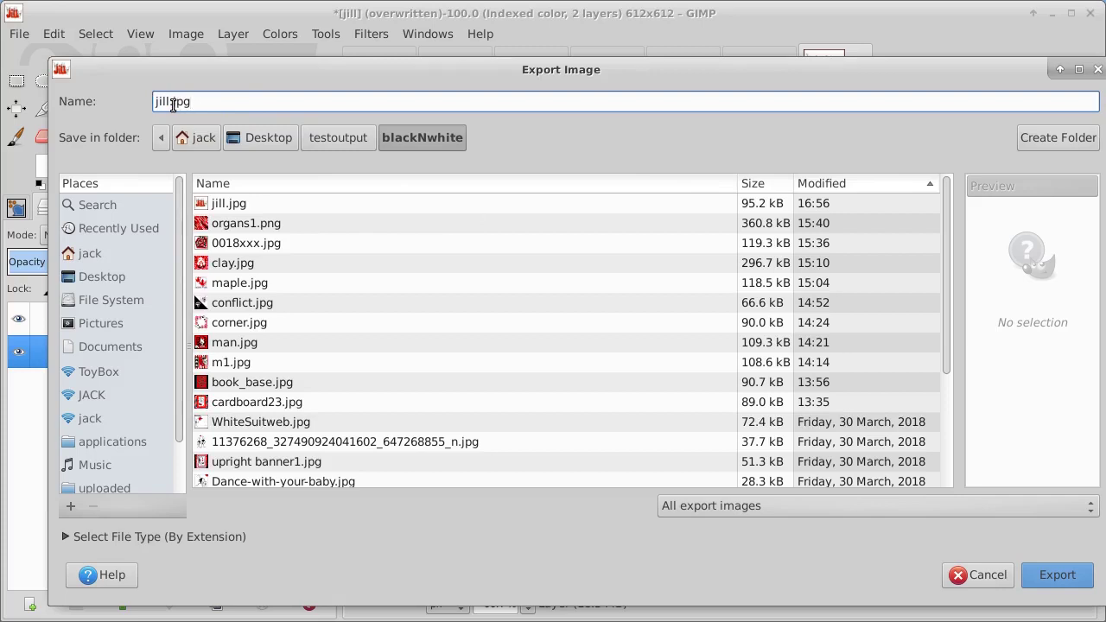
drag(173, 102, 226, 105)
text(p)
click(1052, 577)
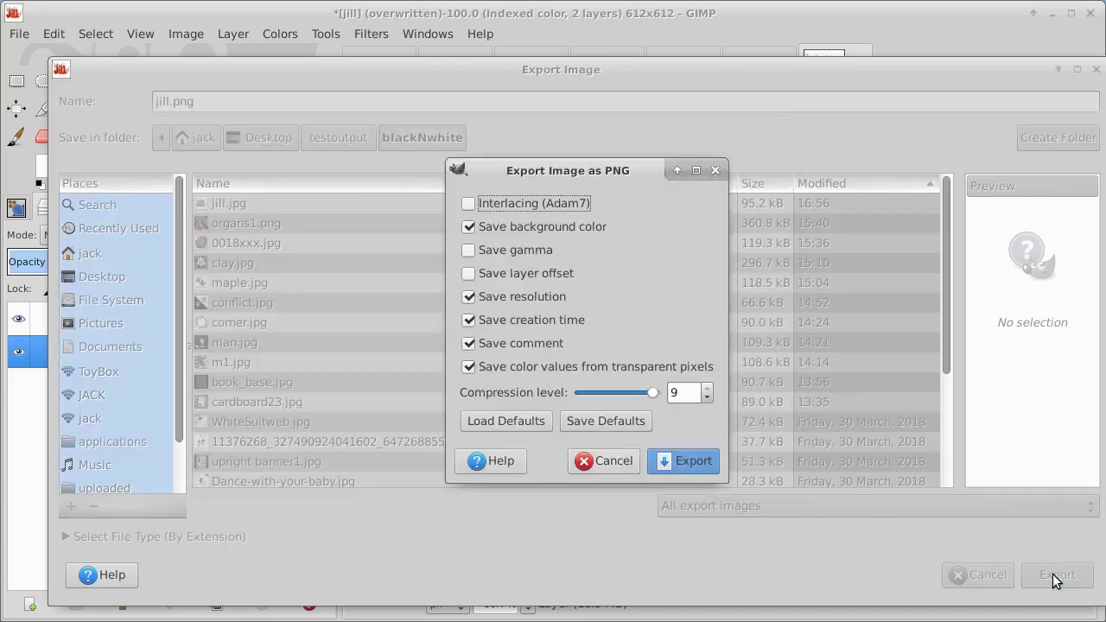
click(688, 461)
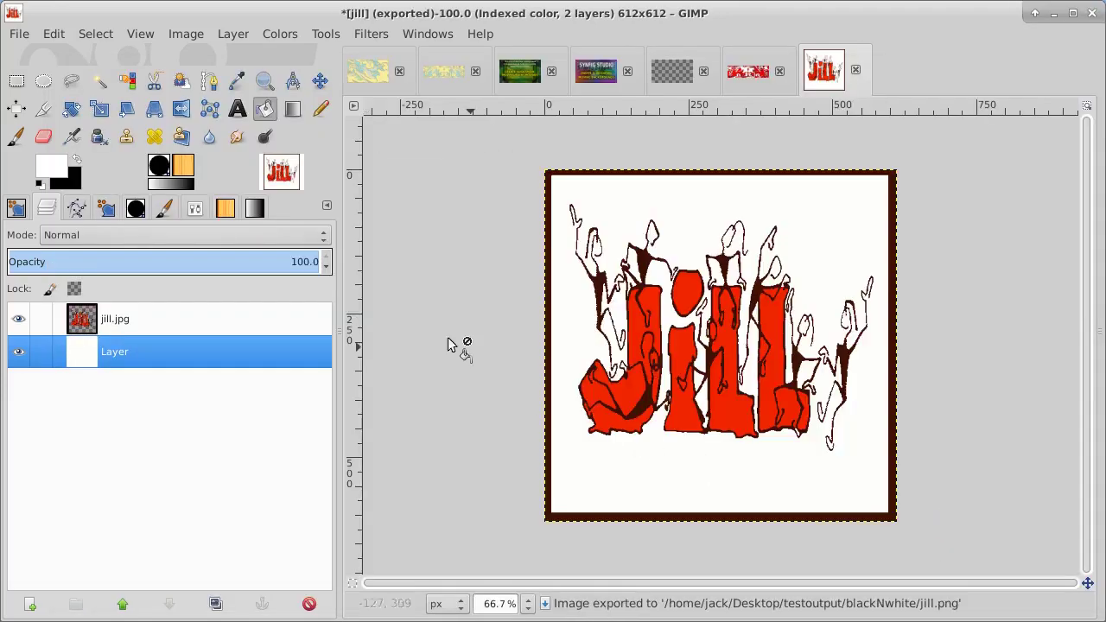
Step: Reset the GIMP foreground colour to white and reselect the Bucket Fill tool
click(56, 164)
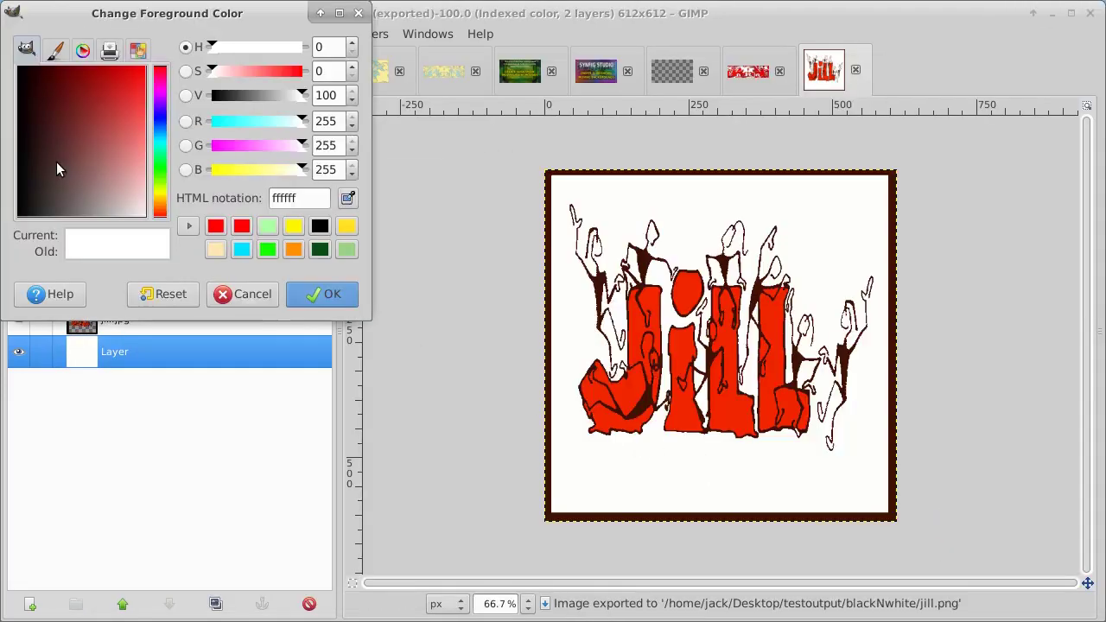
drag(56, 162, 169, 247)
click(325, 298)
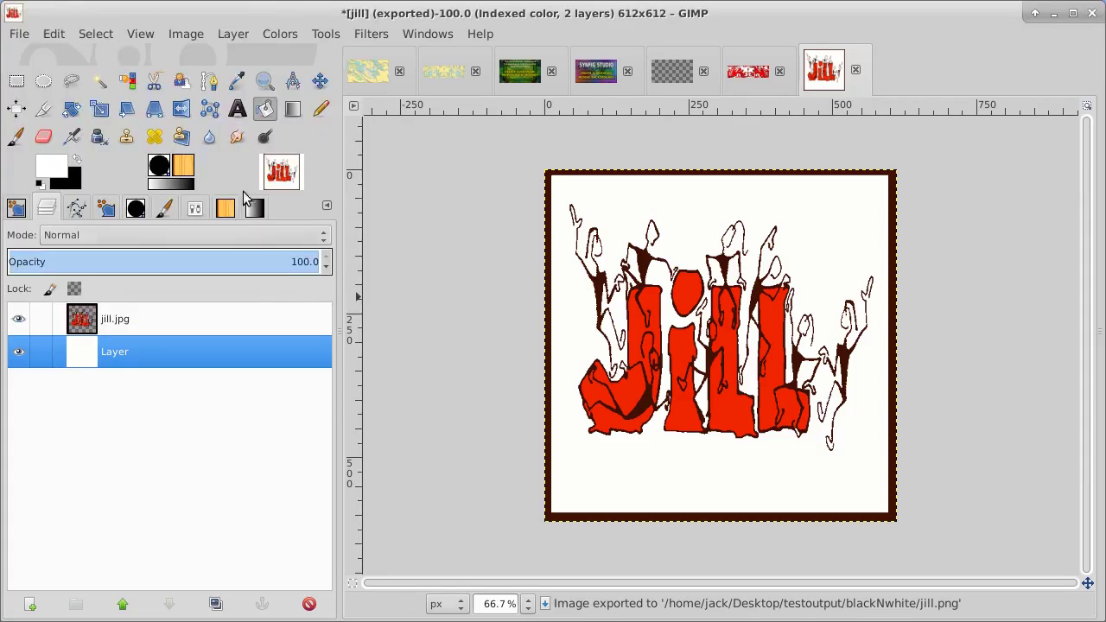
click(267, 111)
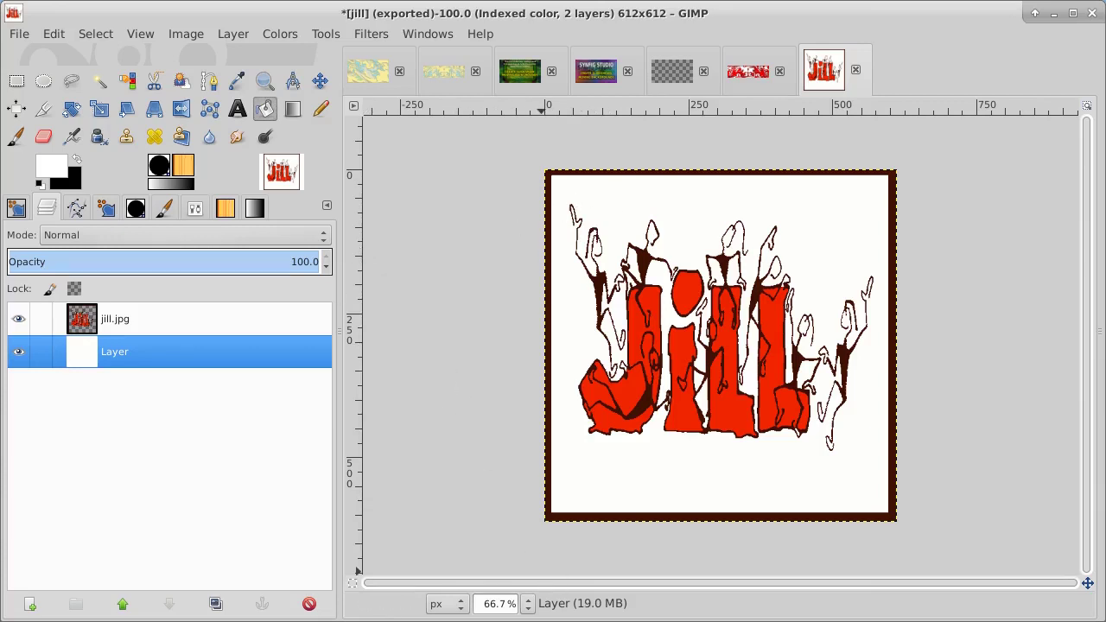
key(alt+Tab)
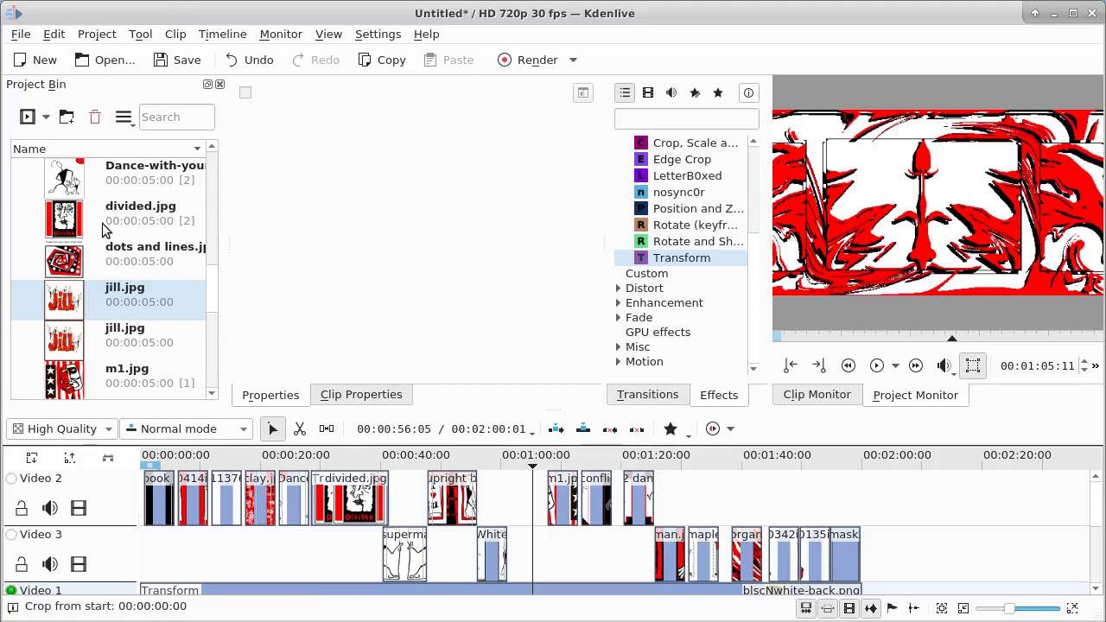
Step: Place jill.jpg on Video 2 just before m1.jpg, starting at 00:01:02:02 for 5 seconds
drag(67, 294, 522, 520)
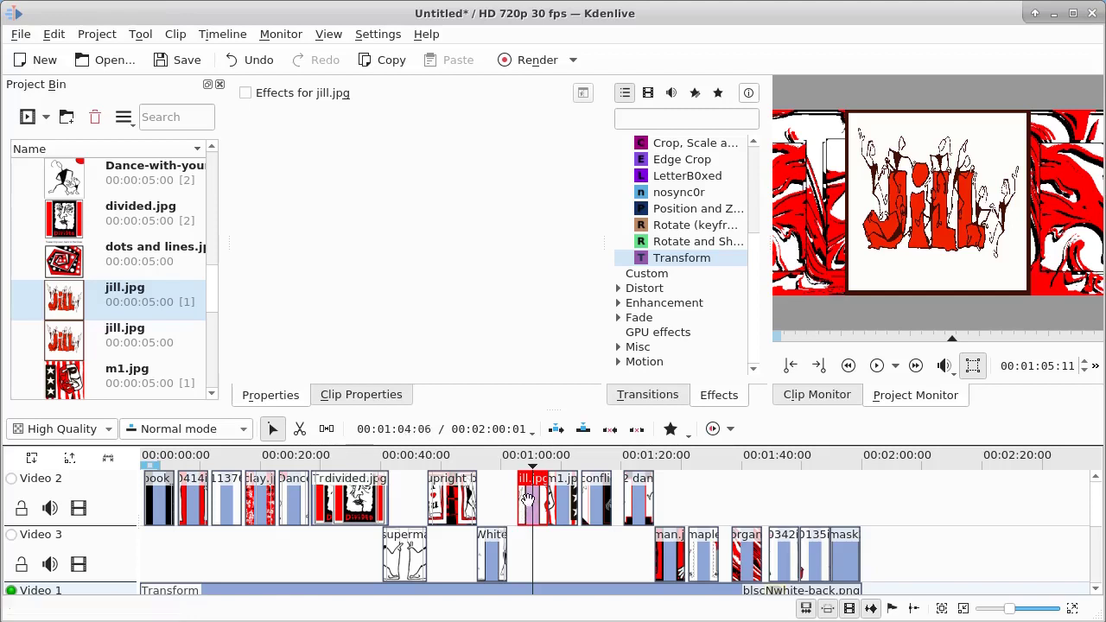
drag(527, 500, 528, 503)
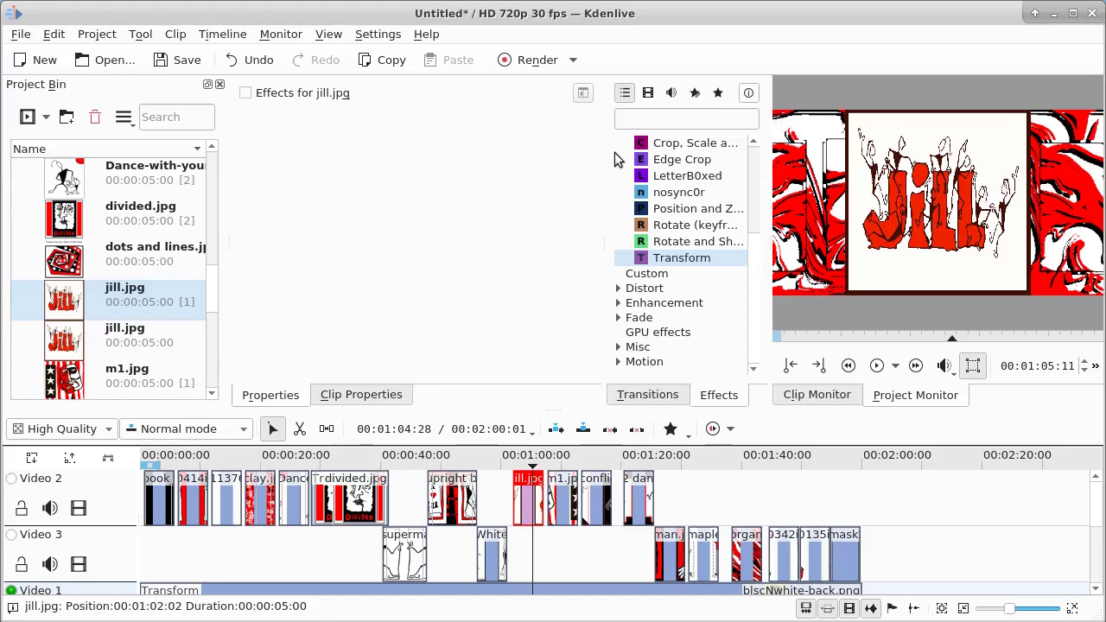
Step: Add a Transform effect to jill.jpg, shrinking it to 89.77% and centring it
double_click(683, 258)
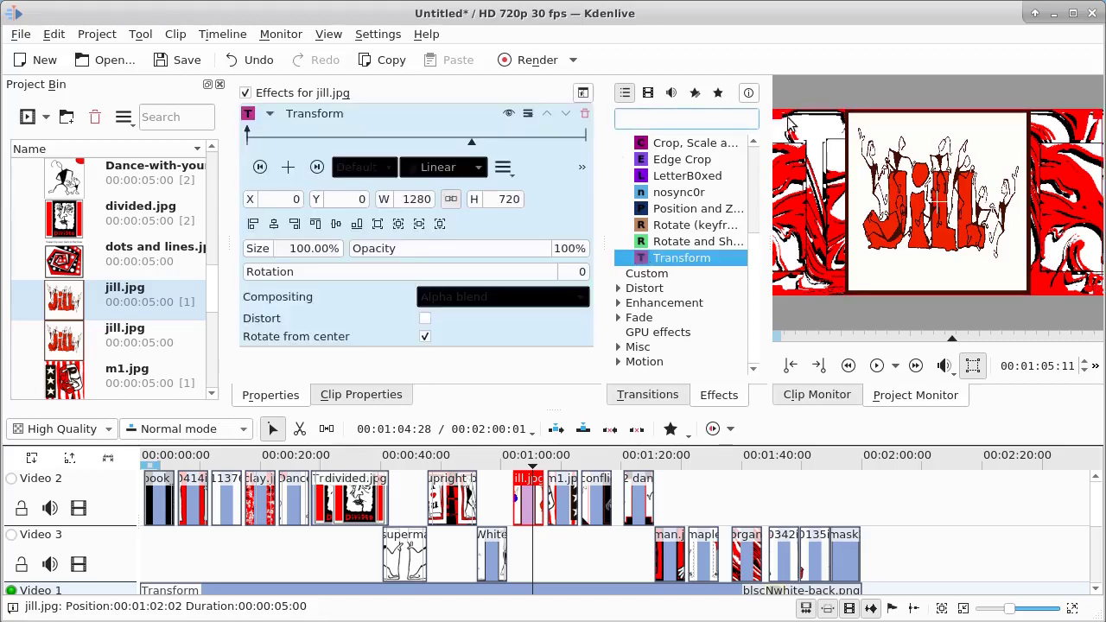
drag(775, 110, 808, 128)
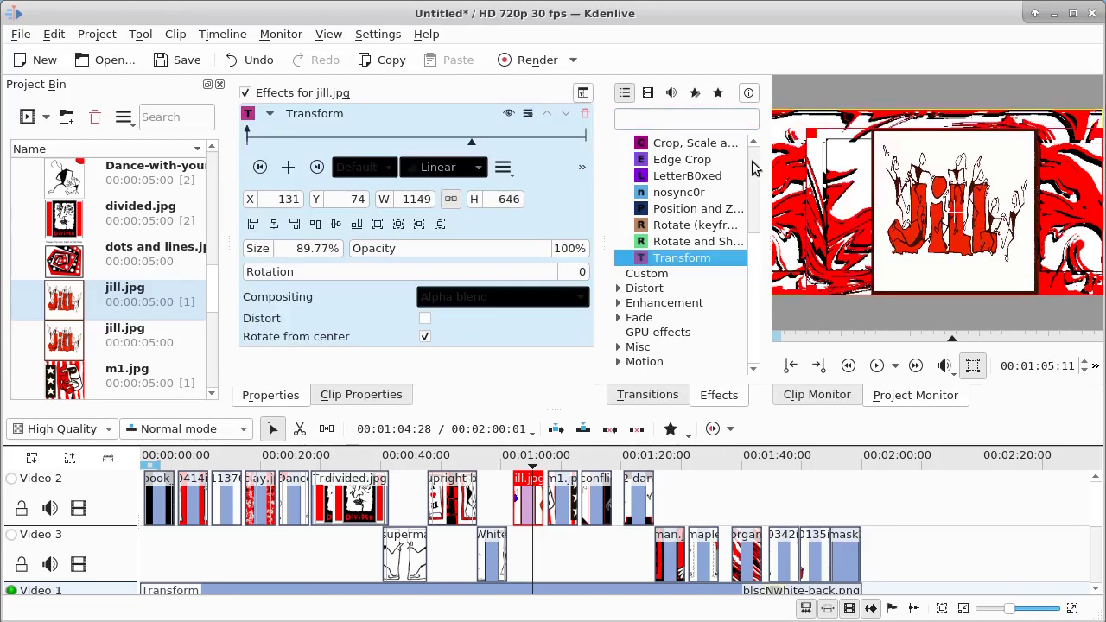
click(327, 432)
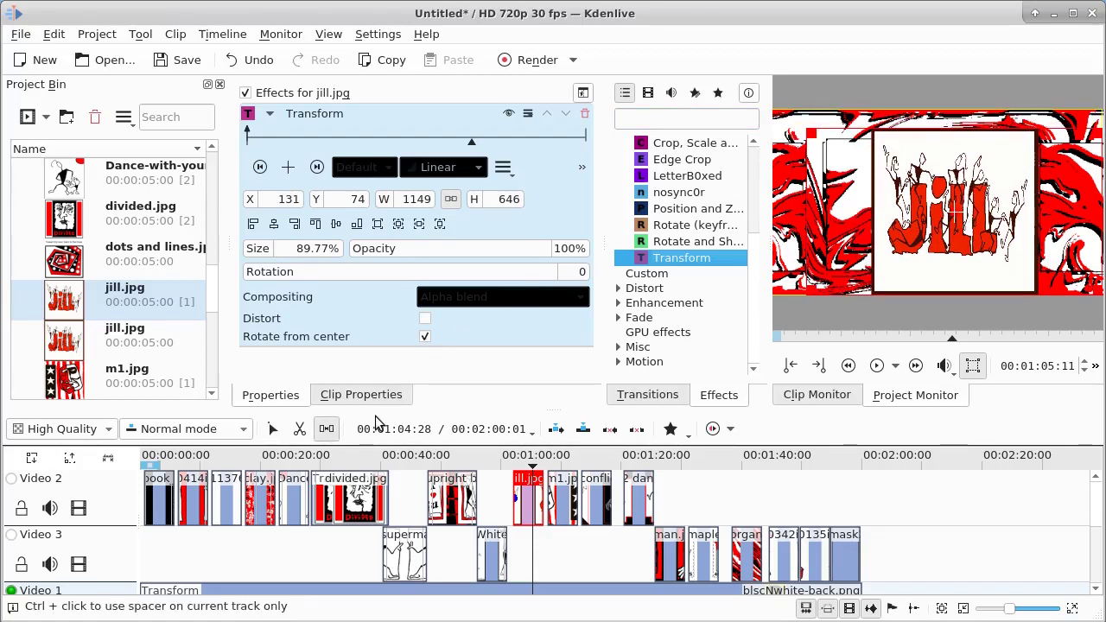
click(275, 225)
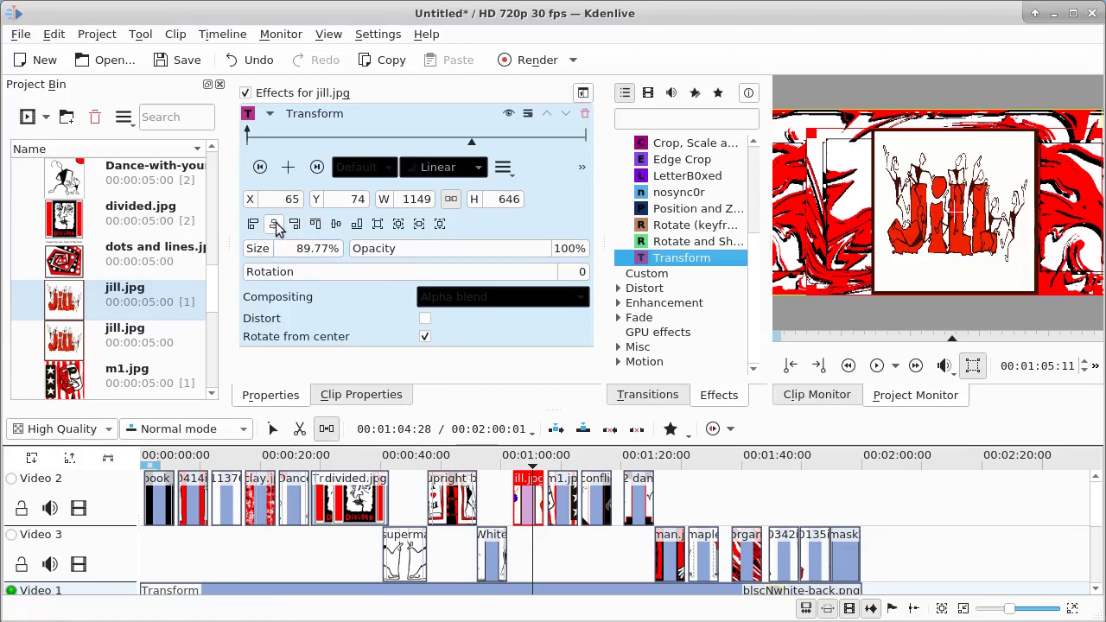
click(336, 225)
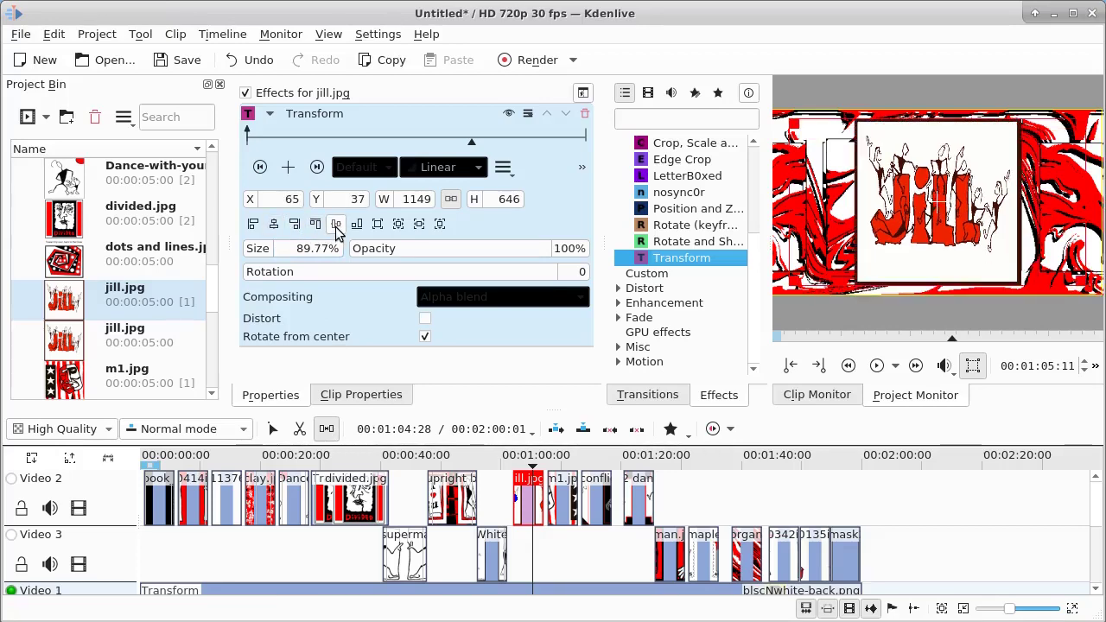
Step: Keyframe jill.jpg's first frame with opacity set to 0%
click(261, 167)
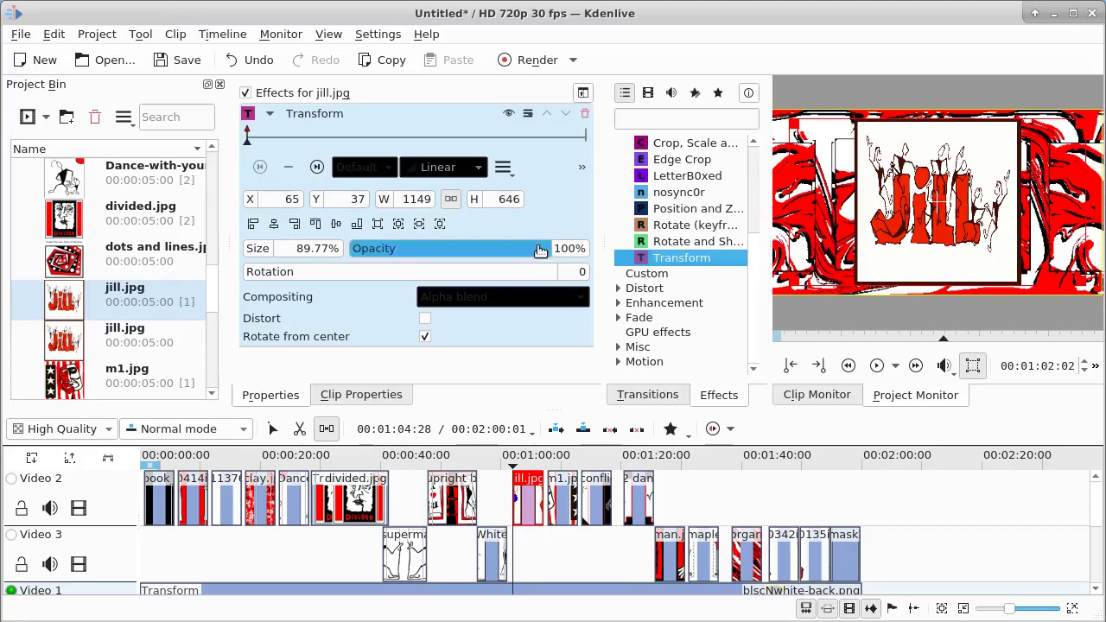
drag(556, 248, 594, 252)
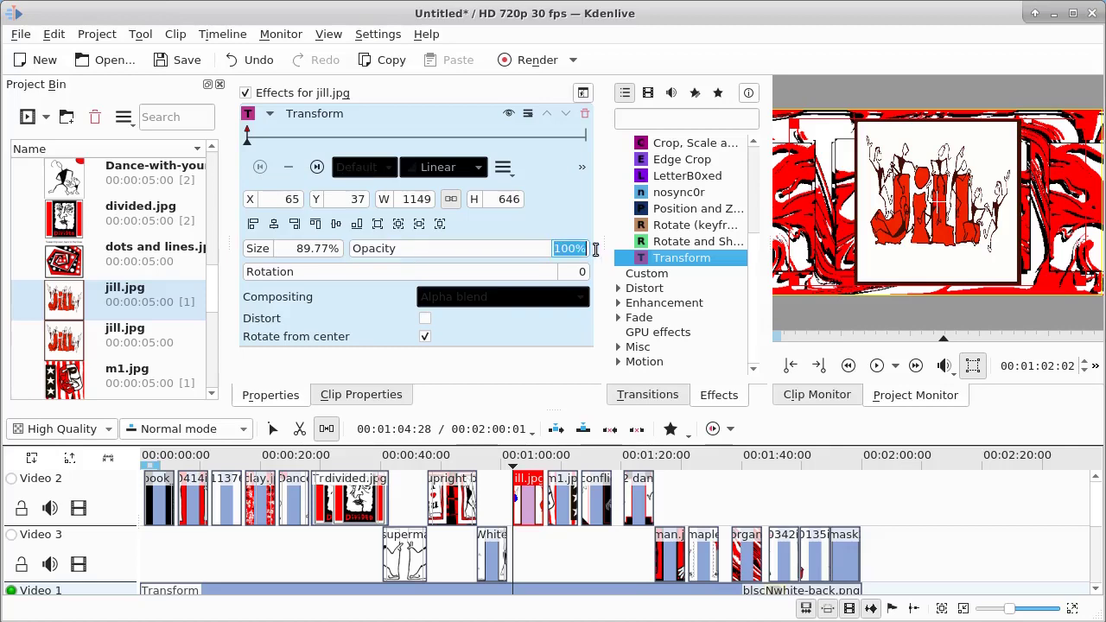
text(0)
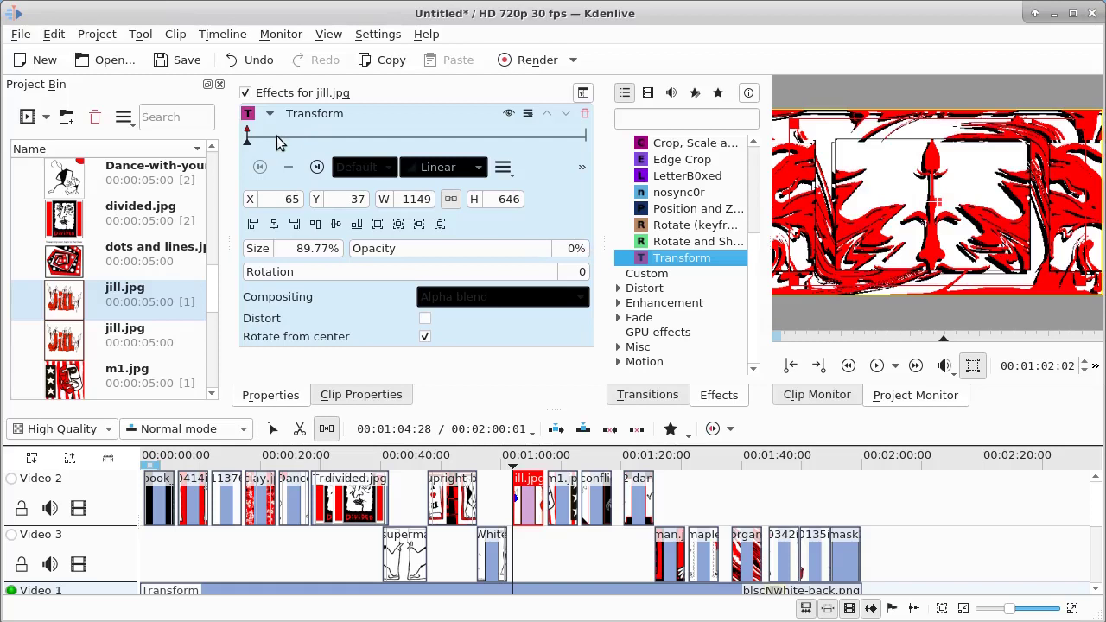
Step: Add a Transform keyframe at jill.jpg's last frame with opacity 0%
click(275, 136)
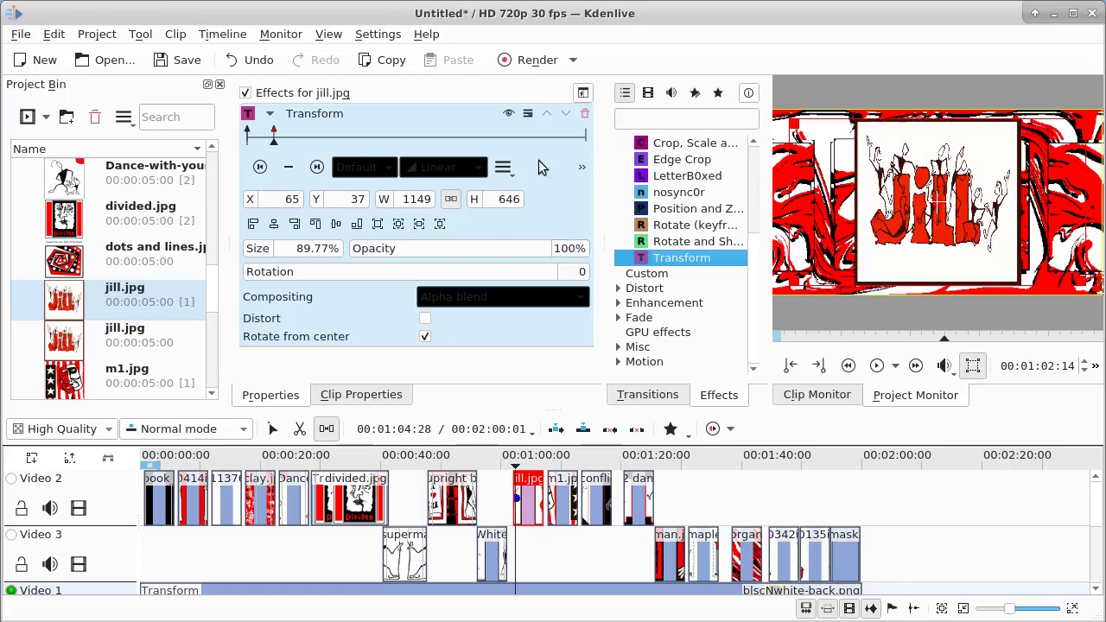
click(551, 136)
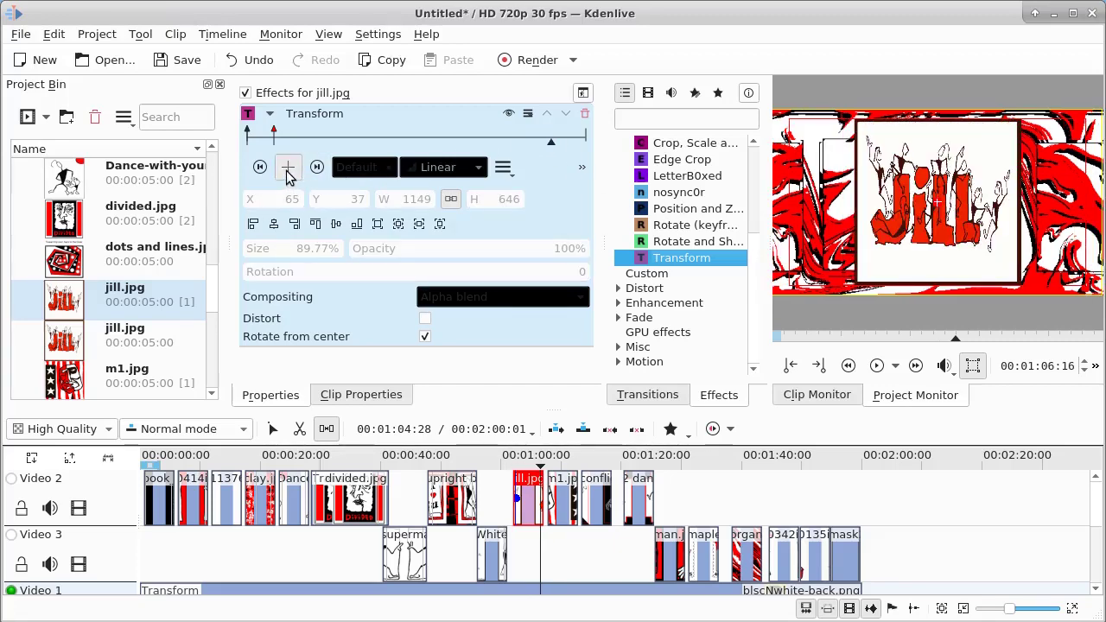
click(288, 166)
click(316, 167)
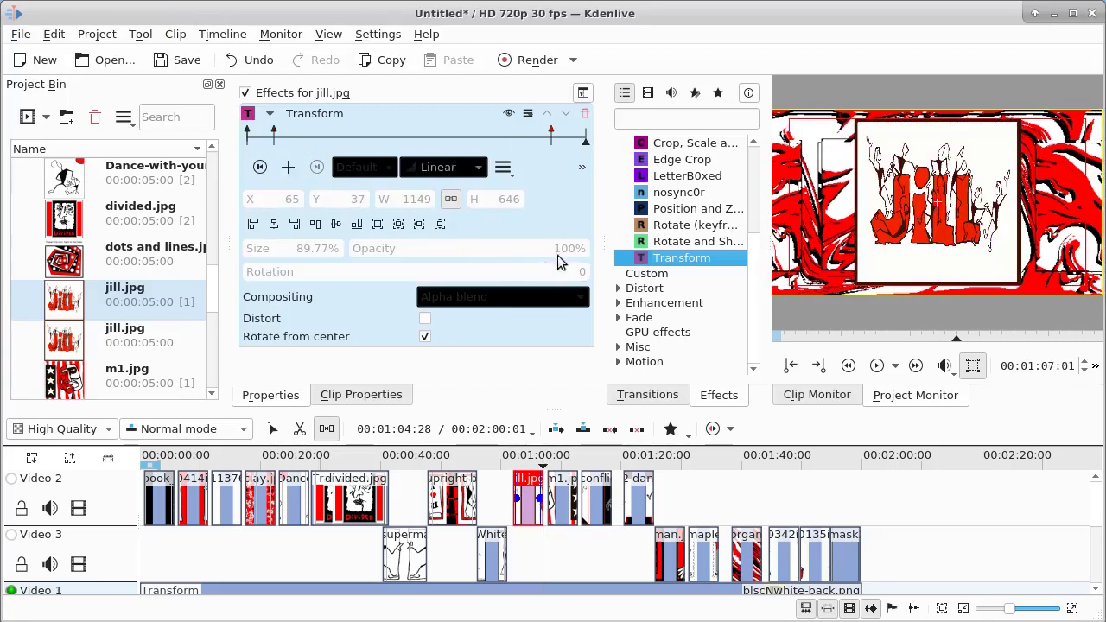
click(287, 166)
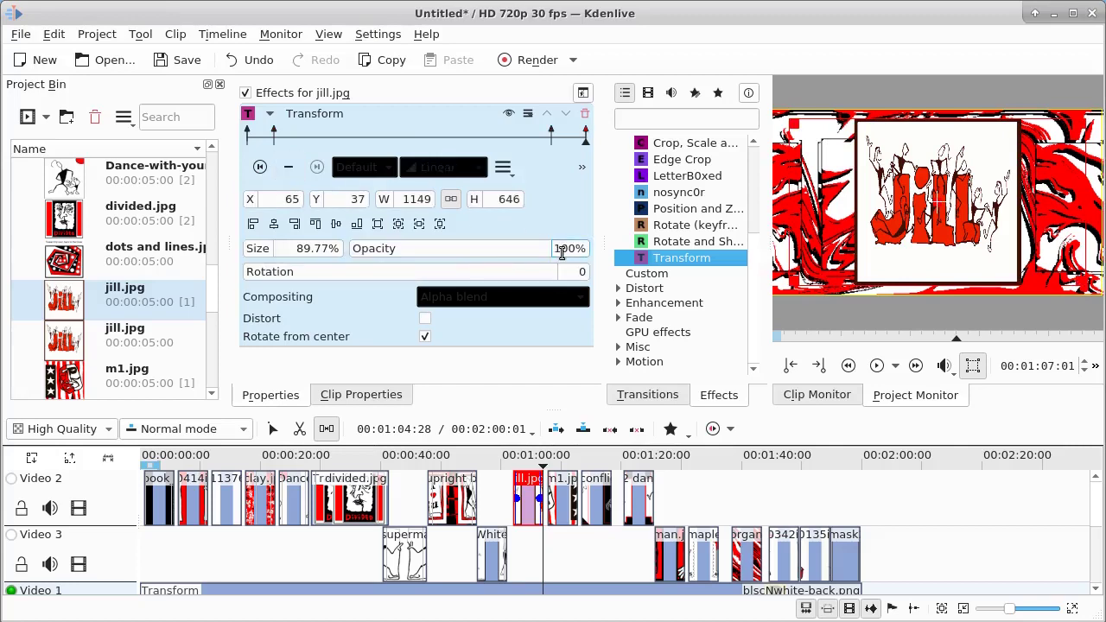
double_click(555, 249)
text(0)
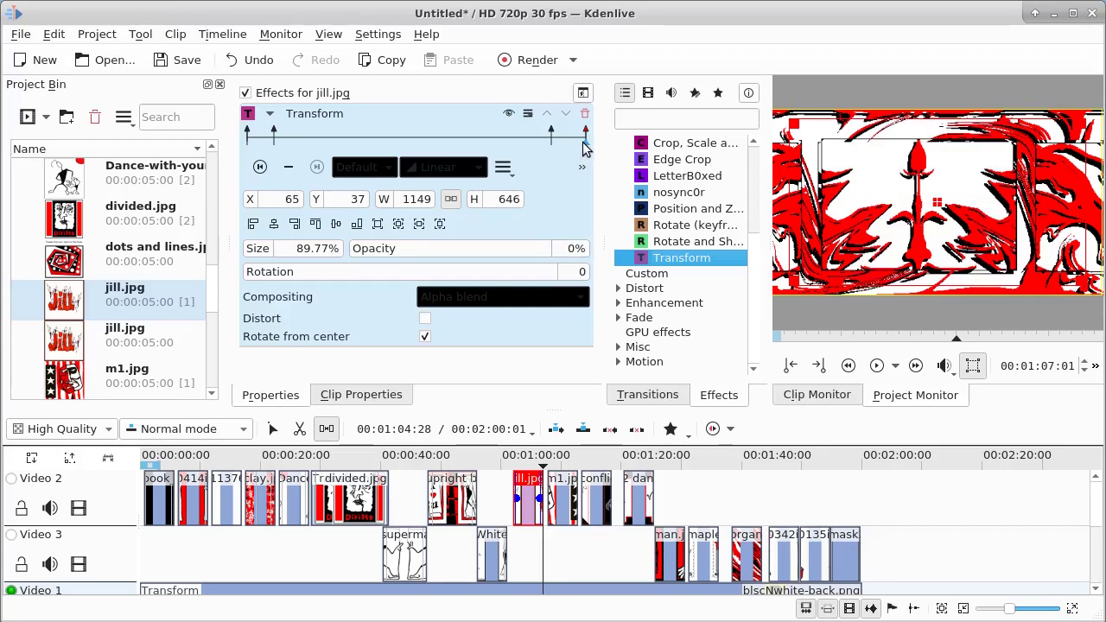
Step: Shift the end keyframe down-left to X -283, Y 581 and preview the motion
drag(940, 202, 850, 344)
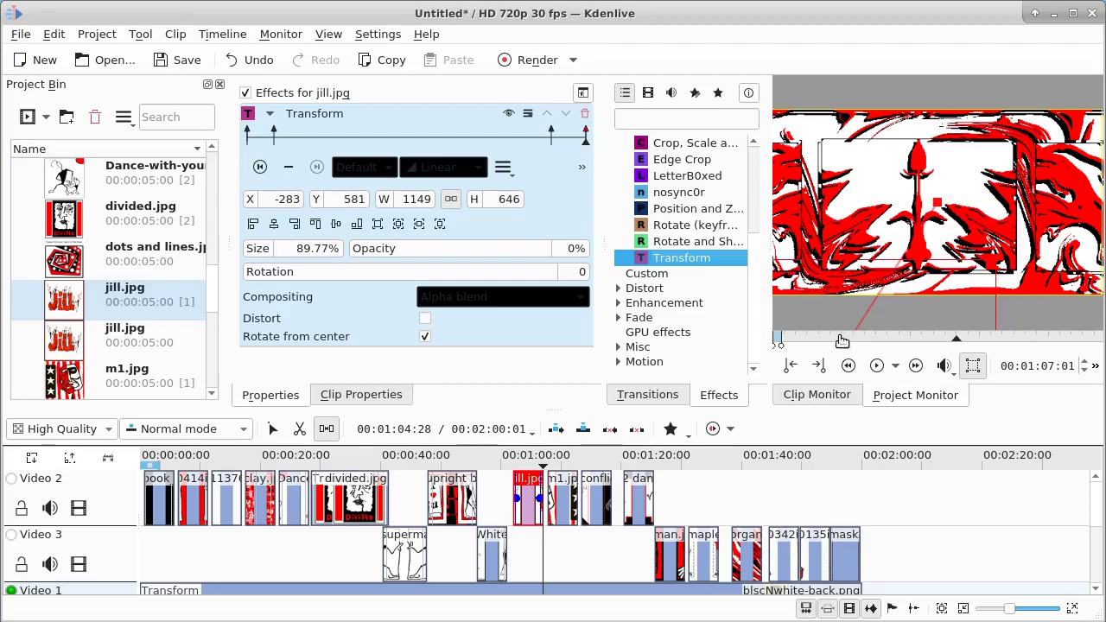
click(877, 366)
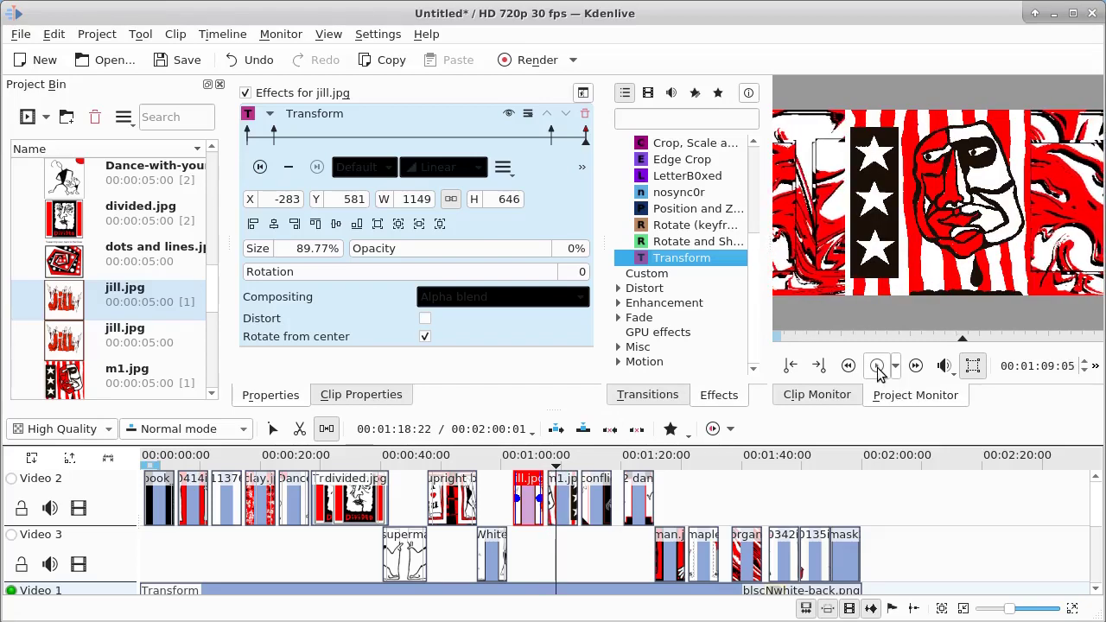
click(876, 366)
Step: Select the m1.jpg clip at 00:01:07:24 to show its still-empty effect stack
key(Escape)
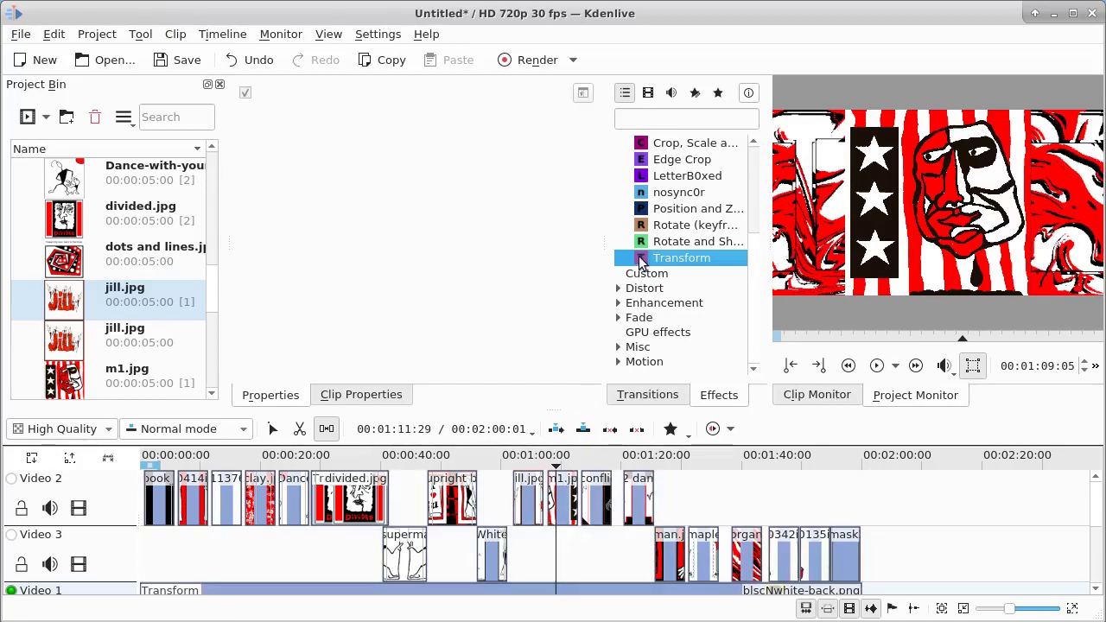
double_click(642, 259)
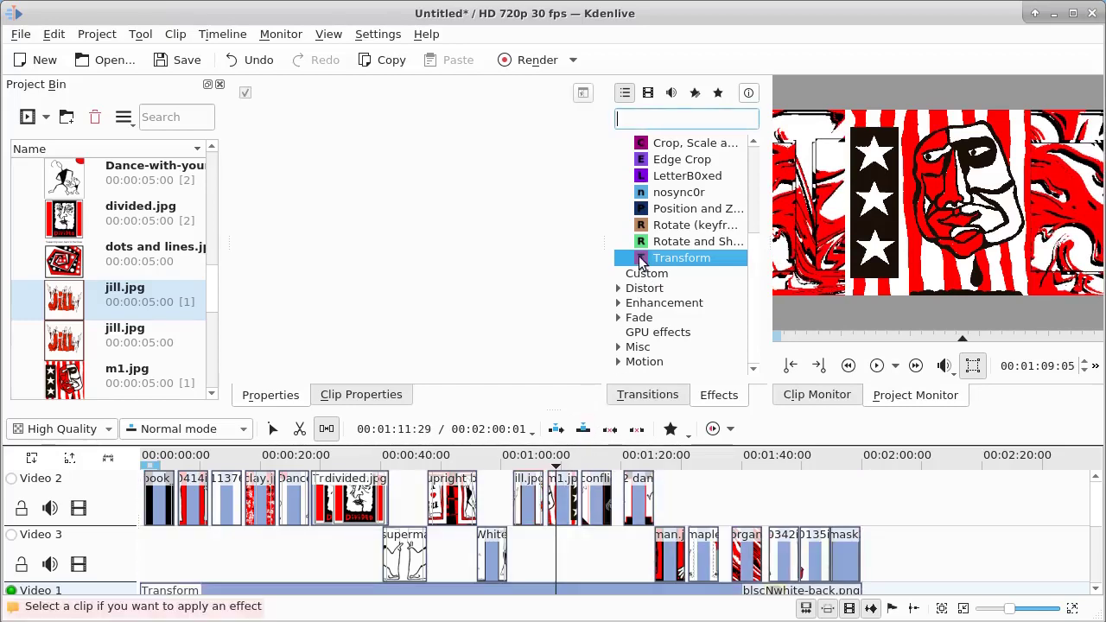
drag(642, 262, 558, 483)
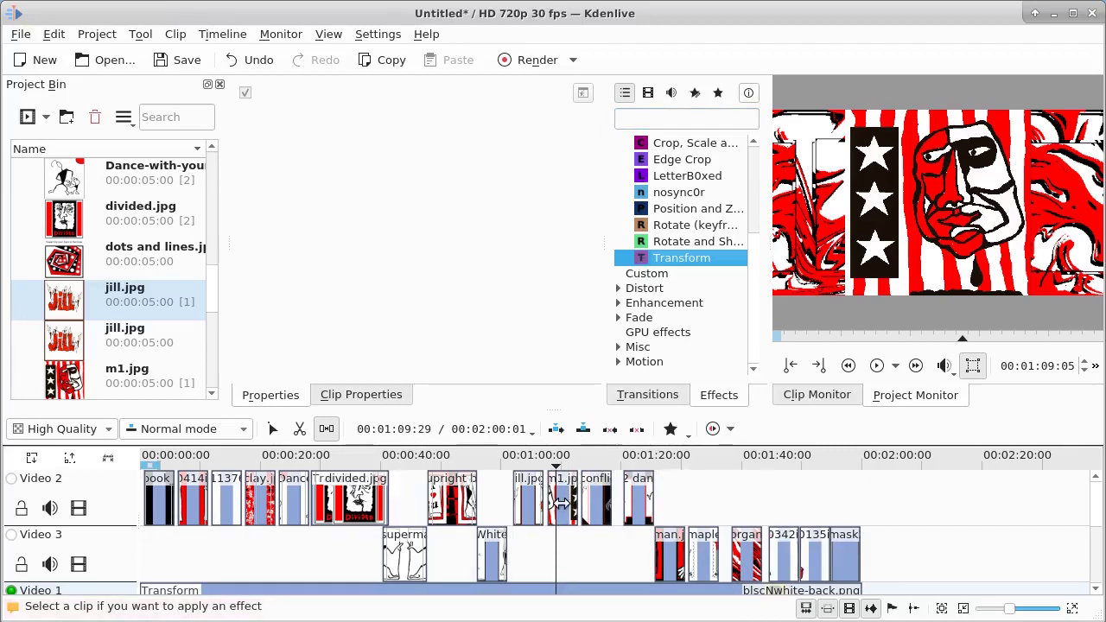
click(273, 429)
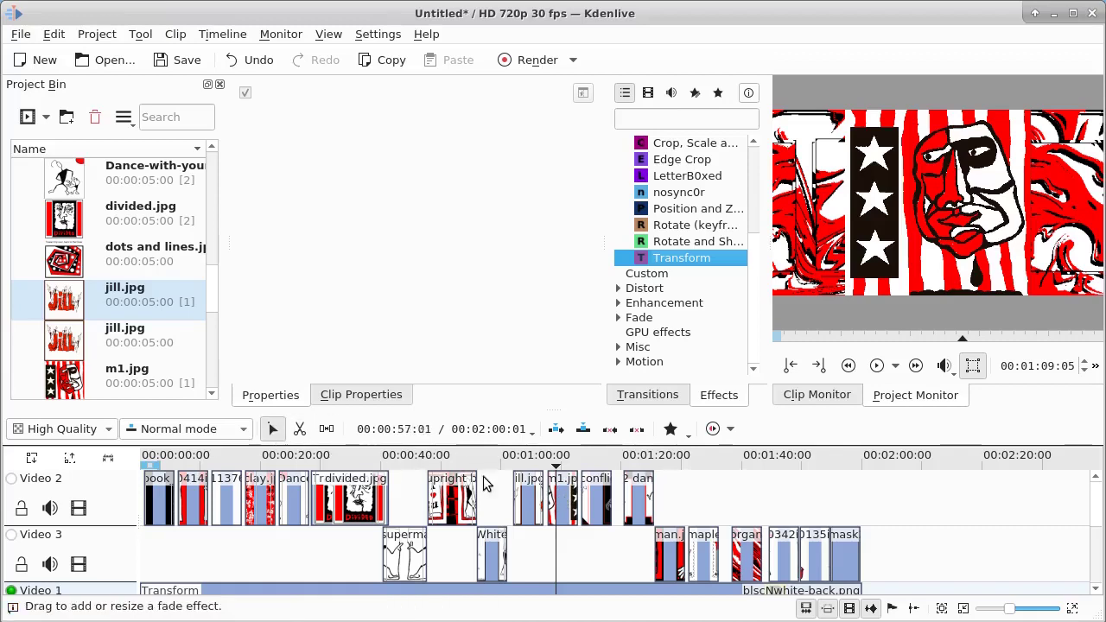
click(558, 505)
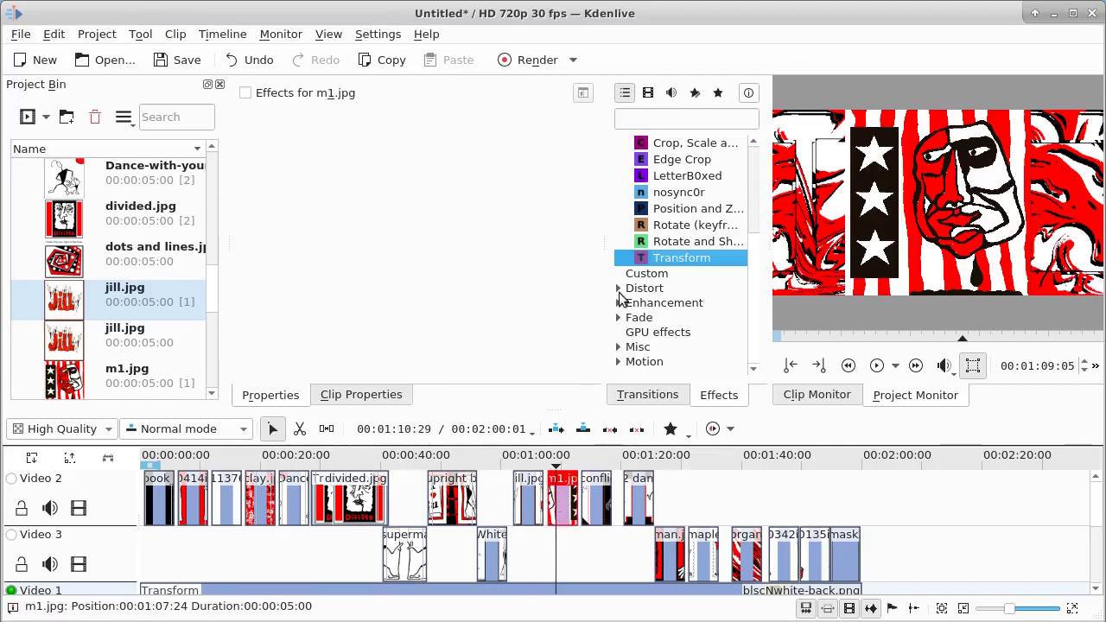
Step: Start m1.jpg's Transform at 32.08% size, centred at X 435, Y 725
double_click(646, 258)
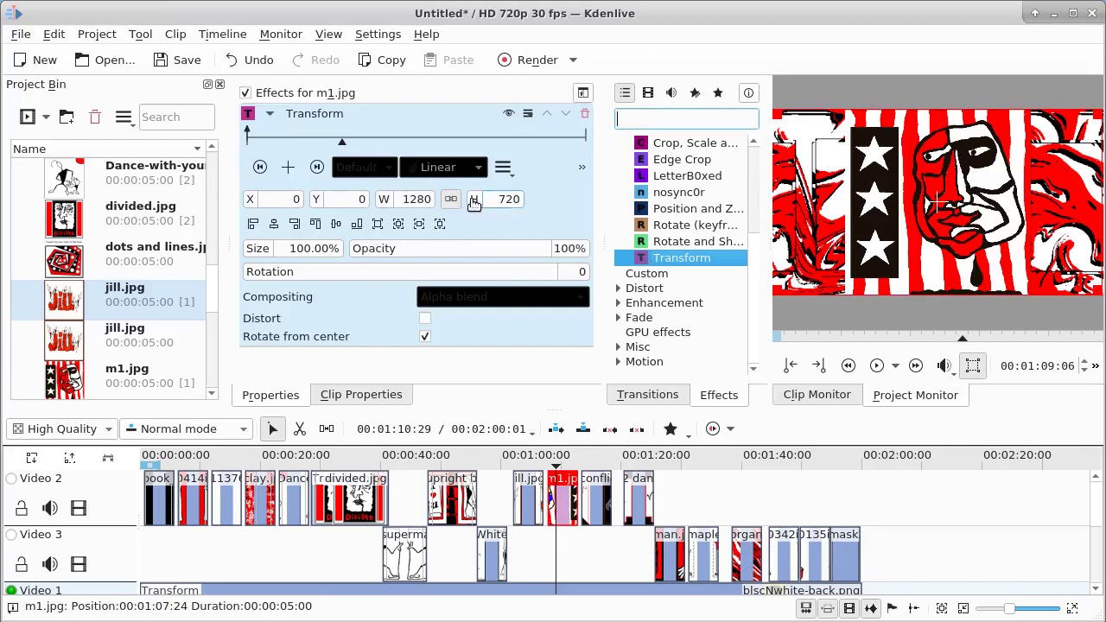
click(261, 167)
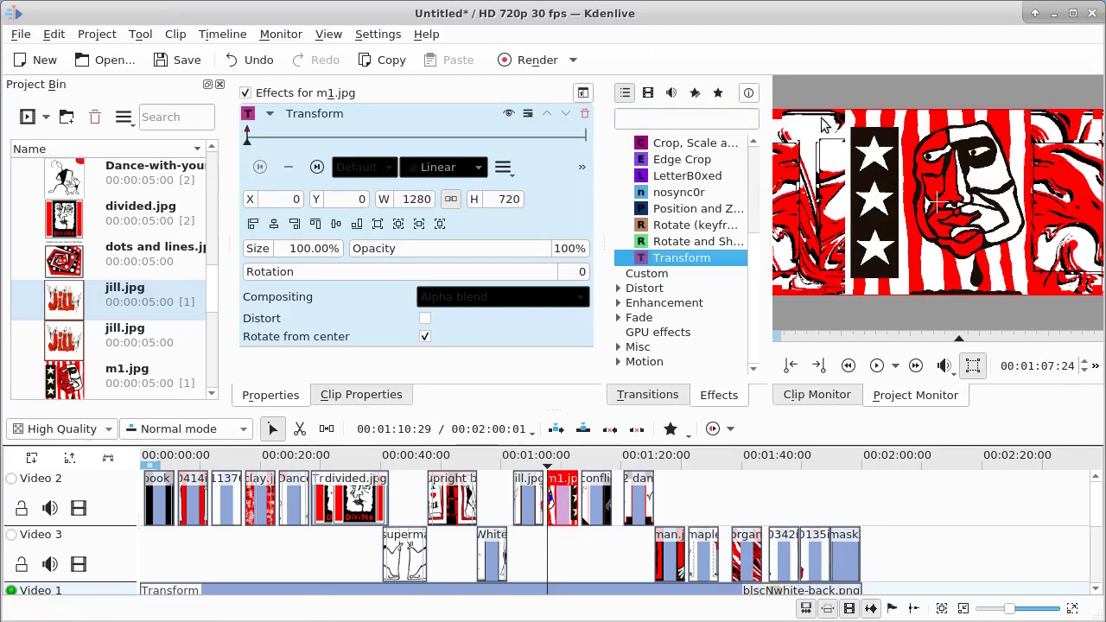
drag(772, 105, 934, 241)
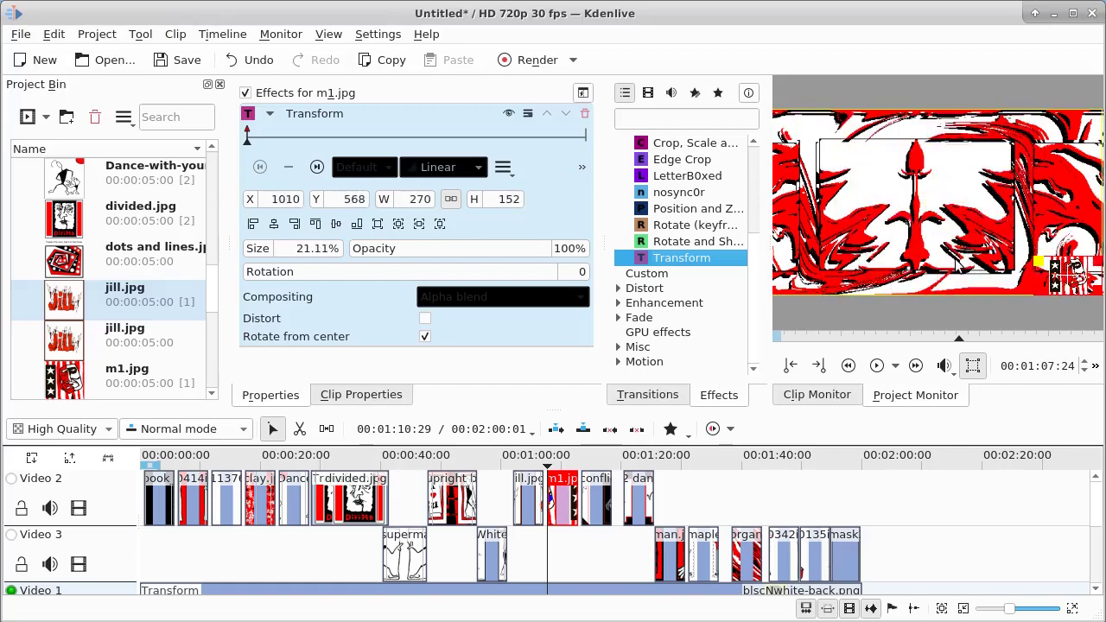
drag(957, 268, 912, 242)
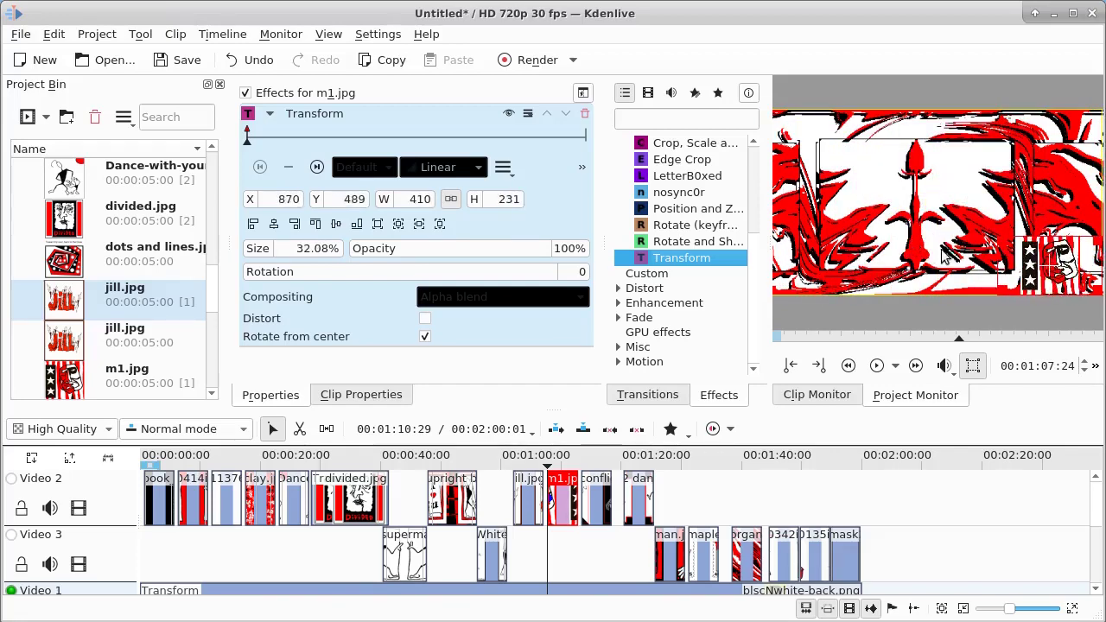
drag(1047, 268, 966, 327)
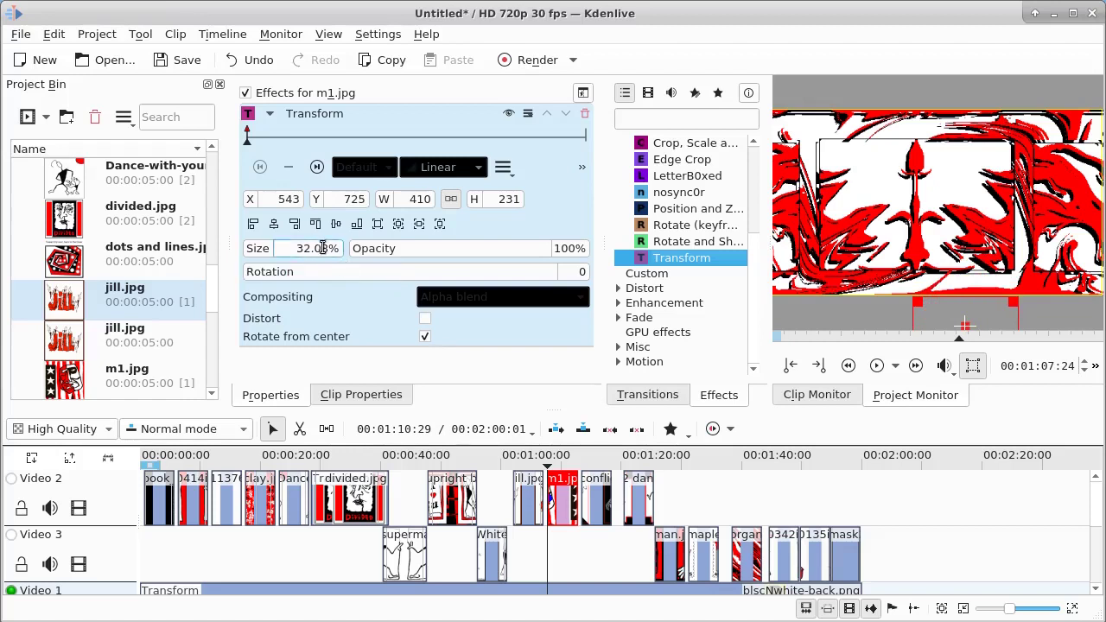
click(274, 223)
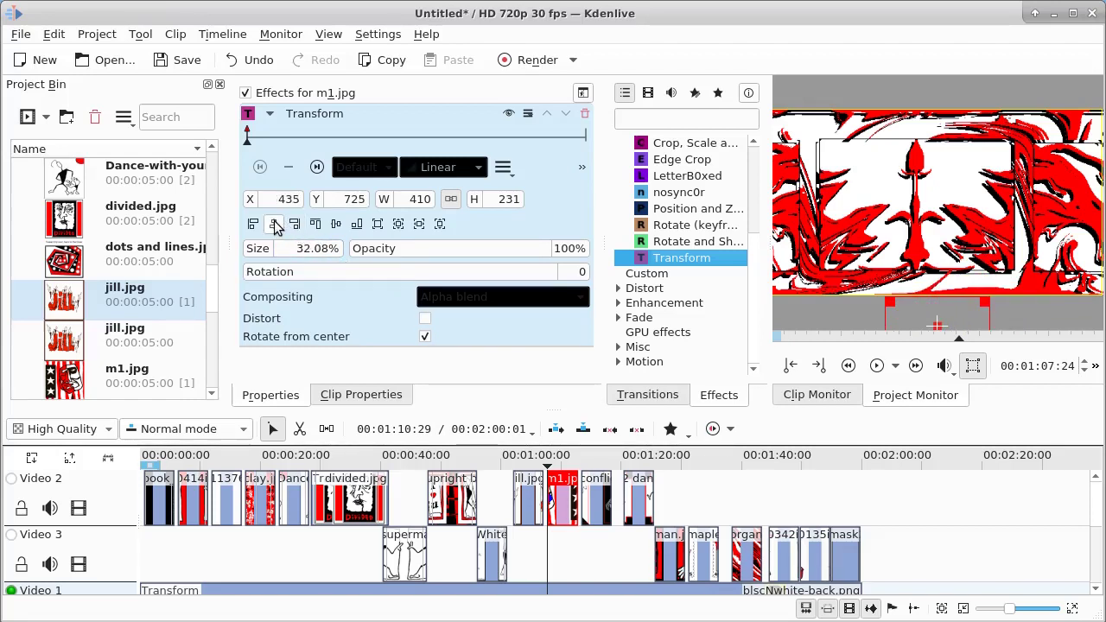
Step: Add a second m1.jpg keyframe at X 0, Y 0, enlarged to 88.36% (1131×636)
click(278, 142)
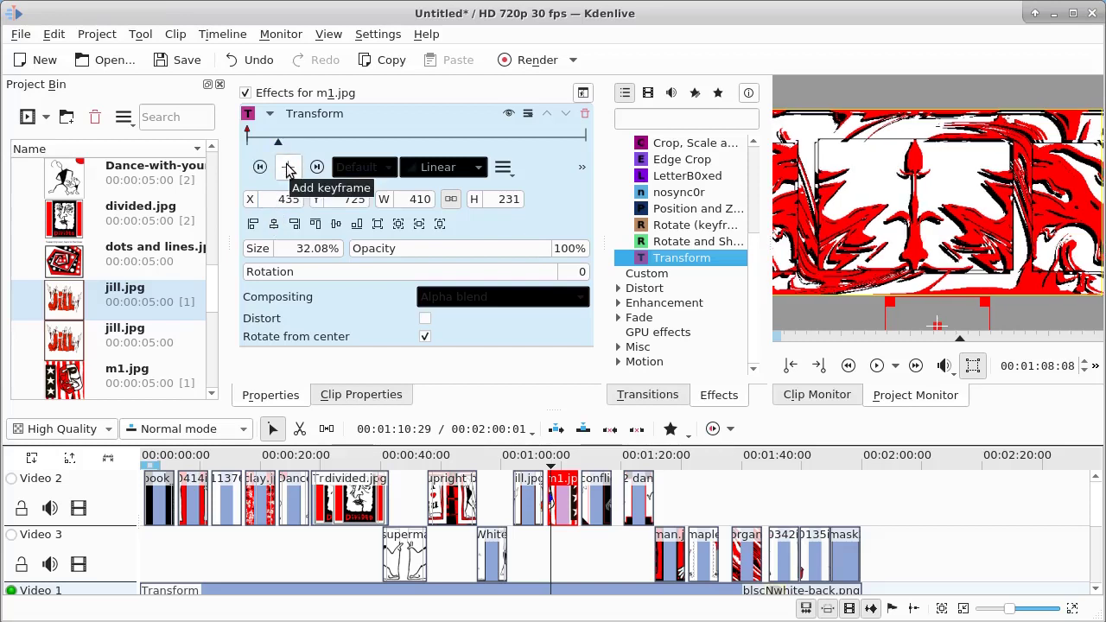
click(289, 166)
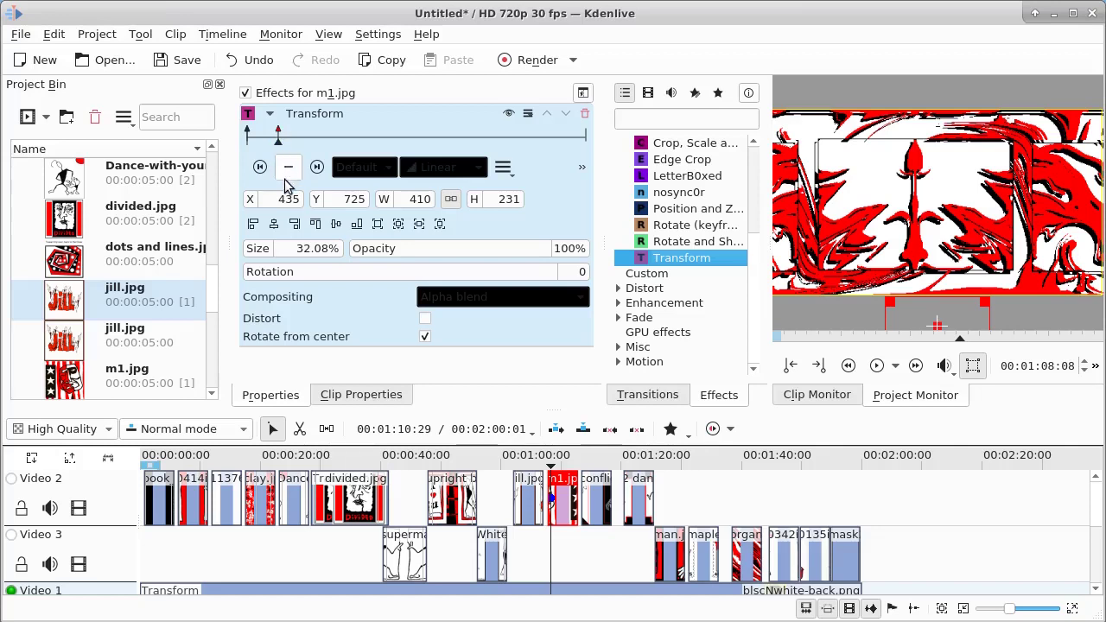
double_click(281, 199)
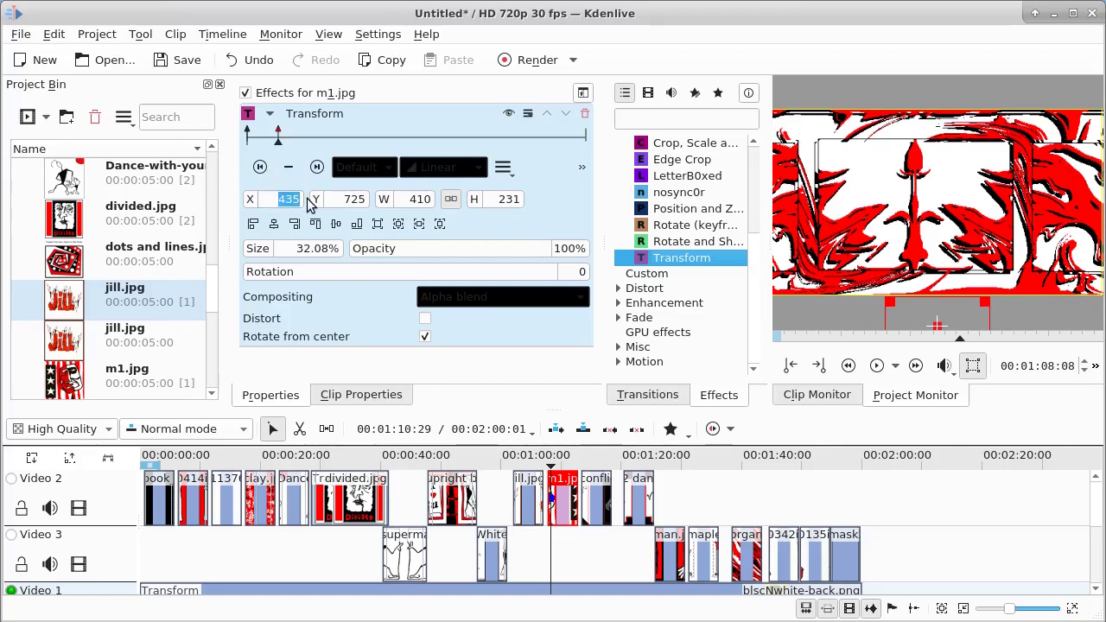
text(0)
key(Tab)
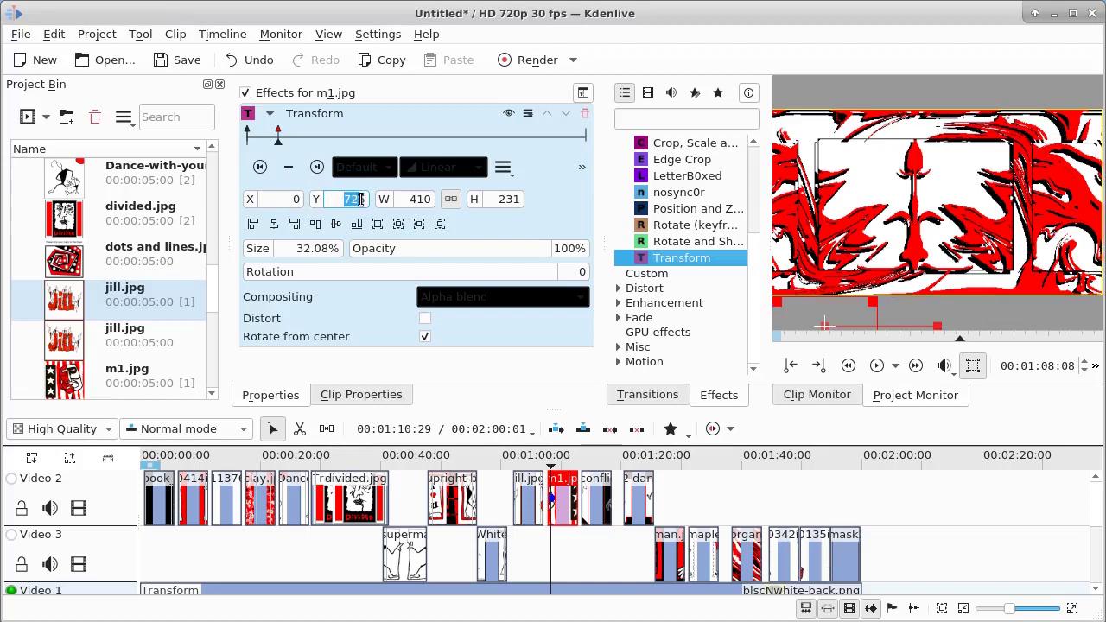
text(0)
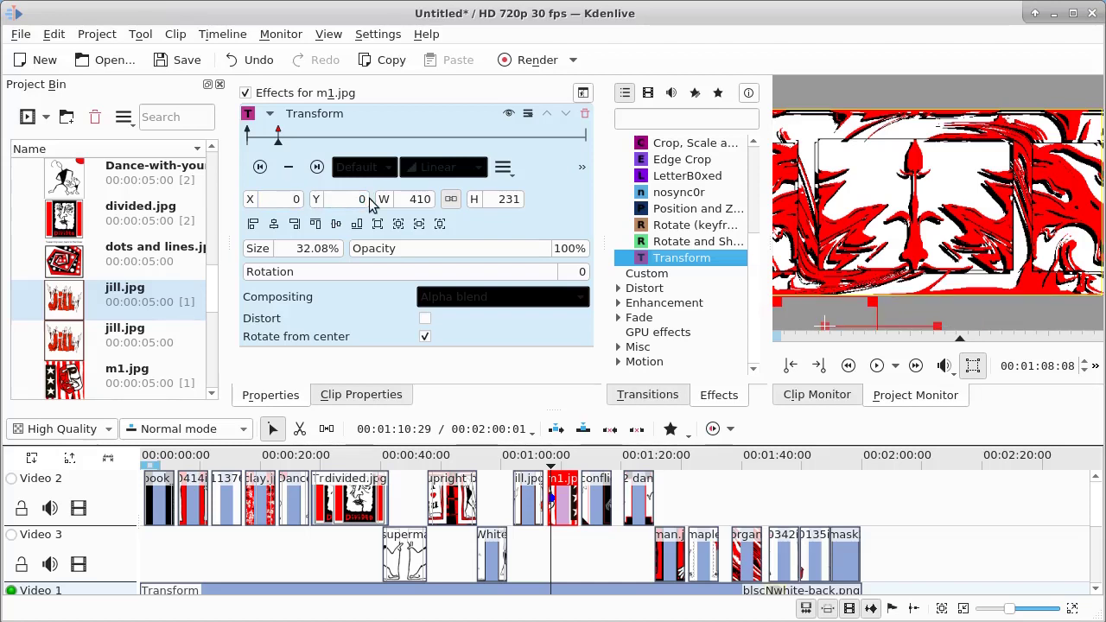
key(Return)
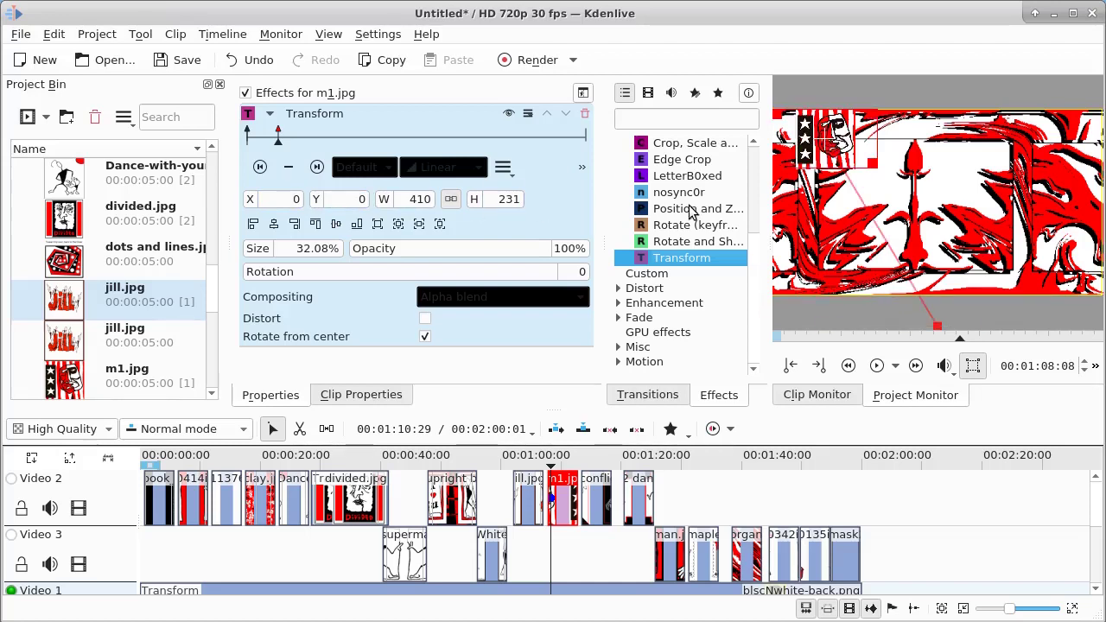
drag(867, 158, 1063, 377)
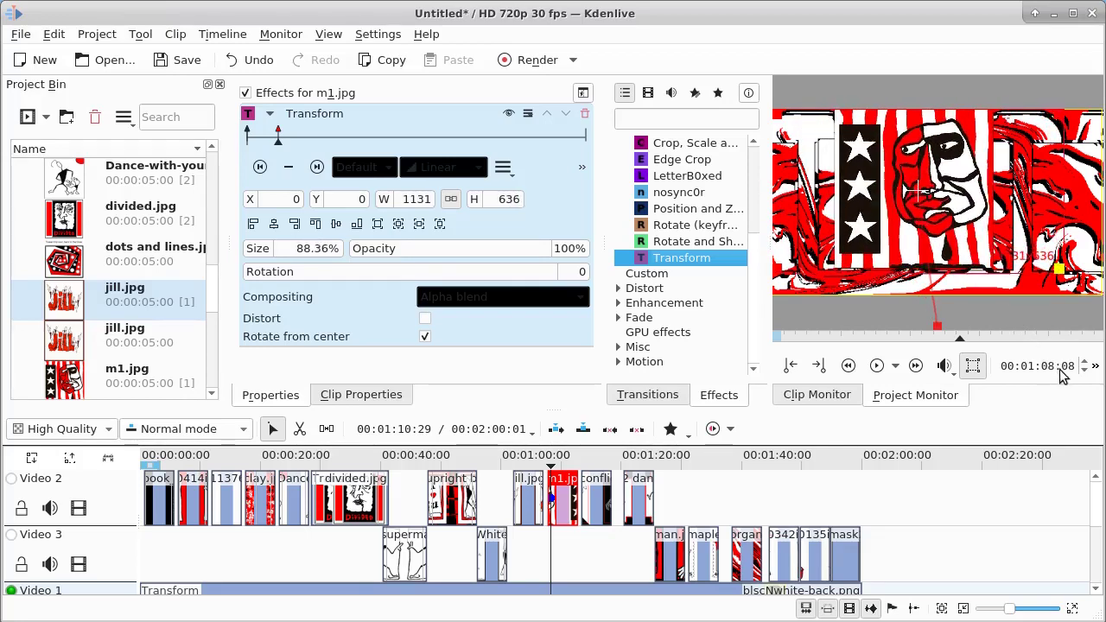
Step: Centre the enlarged m1.jpg image and hold it with a keyframe near the clip's end
click(274, 225)
click(337, 225)
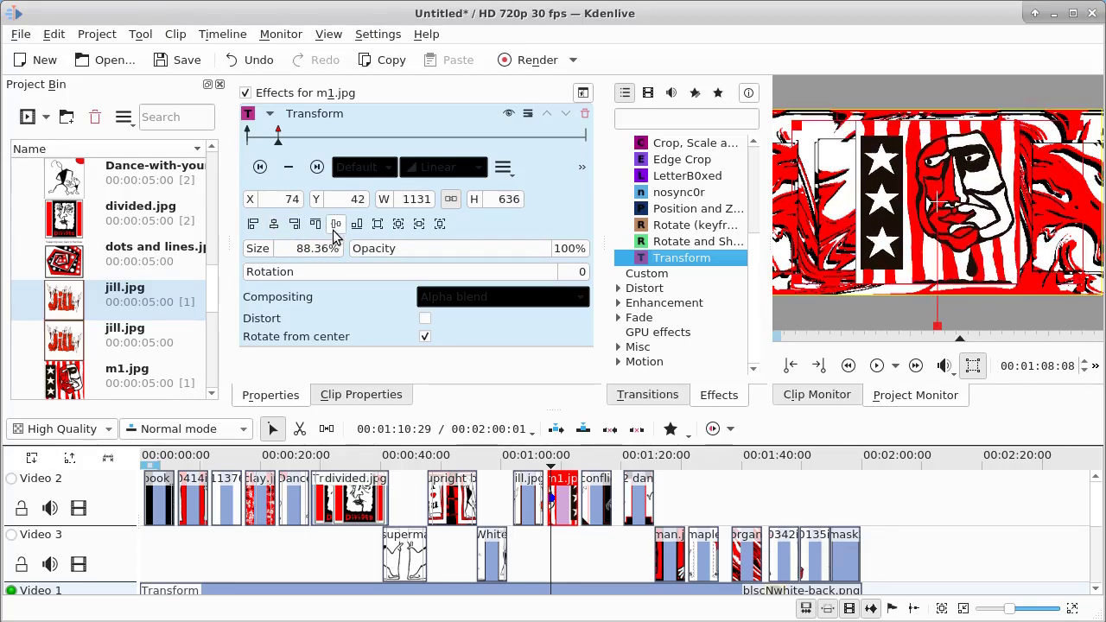
click(553, 141)
click(288, 167)
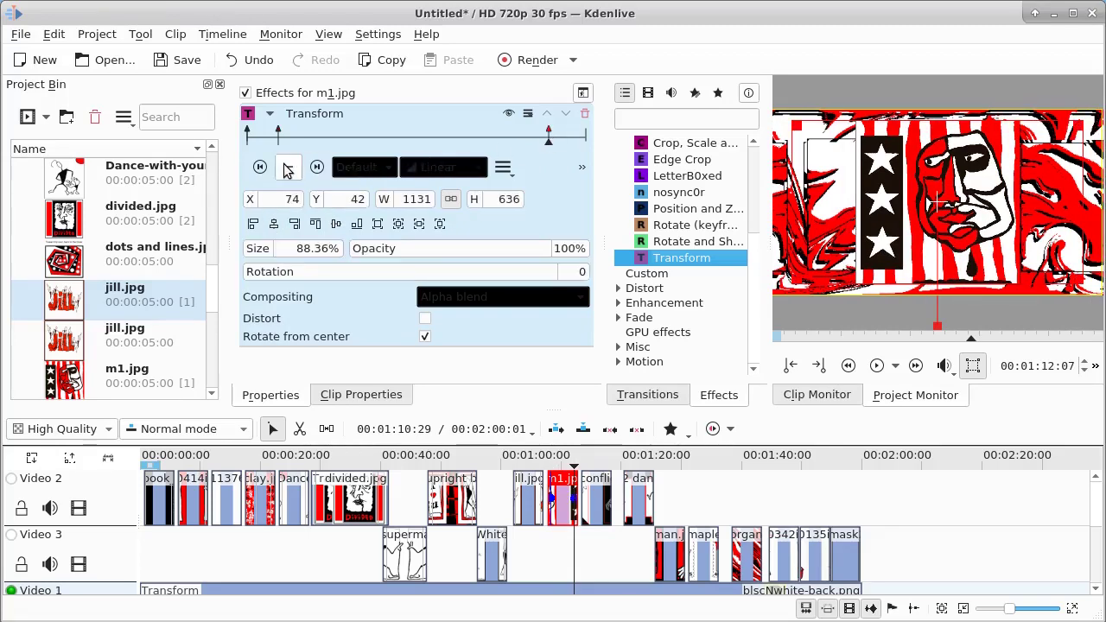
Step: Add an end keyframe sliding m1.jpg up to X 52, Y -679, then preview
click(317, 167)
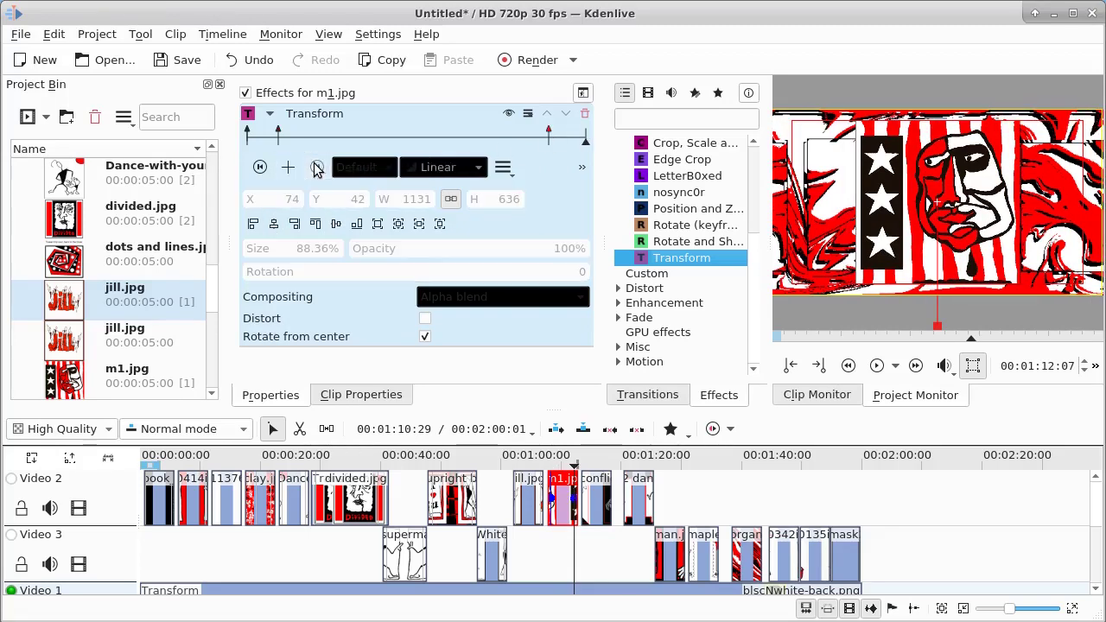
click(289, 167)
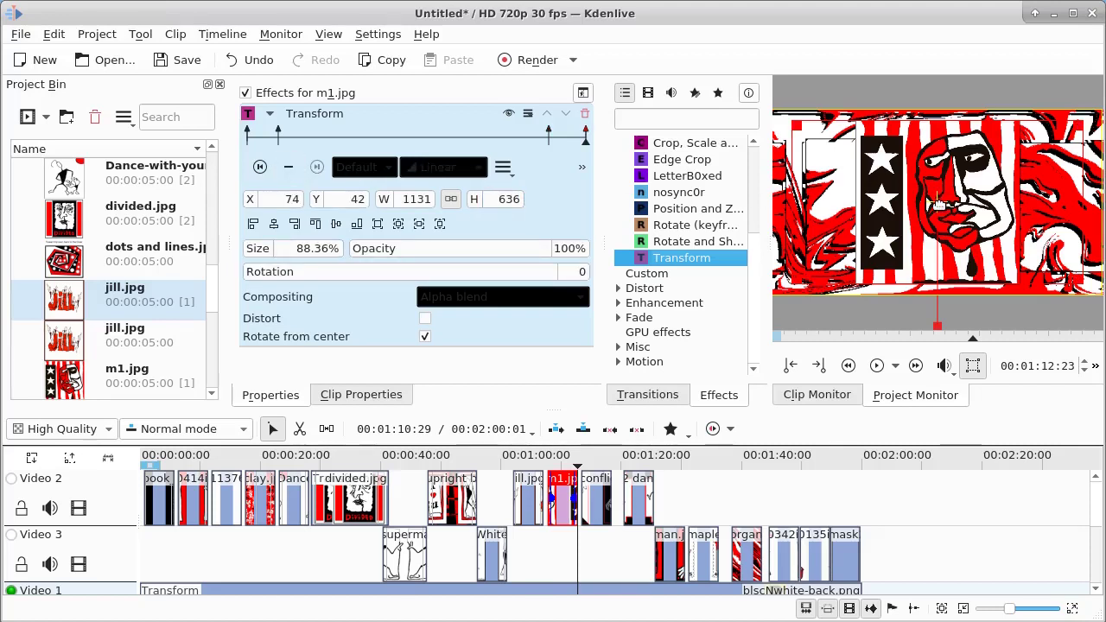
drag(939, 203, 933, 17)
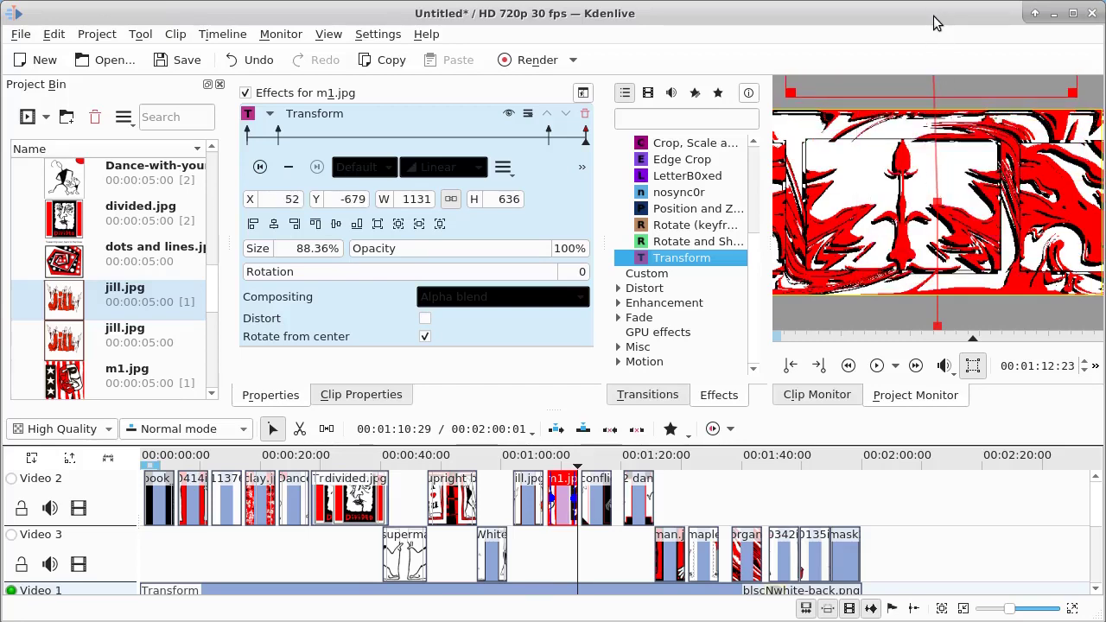
click(547, 459)
click(877, 366)
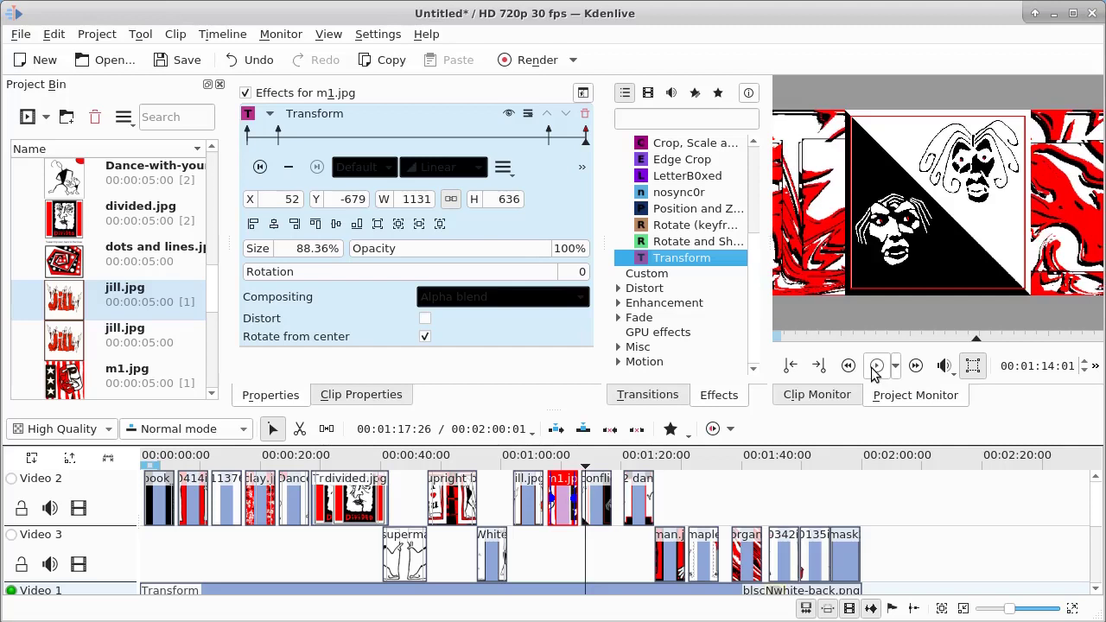
Step: Add a Transform effect to conflict.jpg with 0% opacity at its first keyframe
click(597, 484)
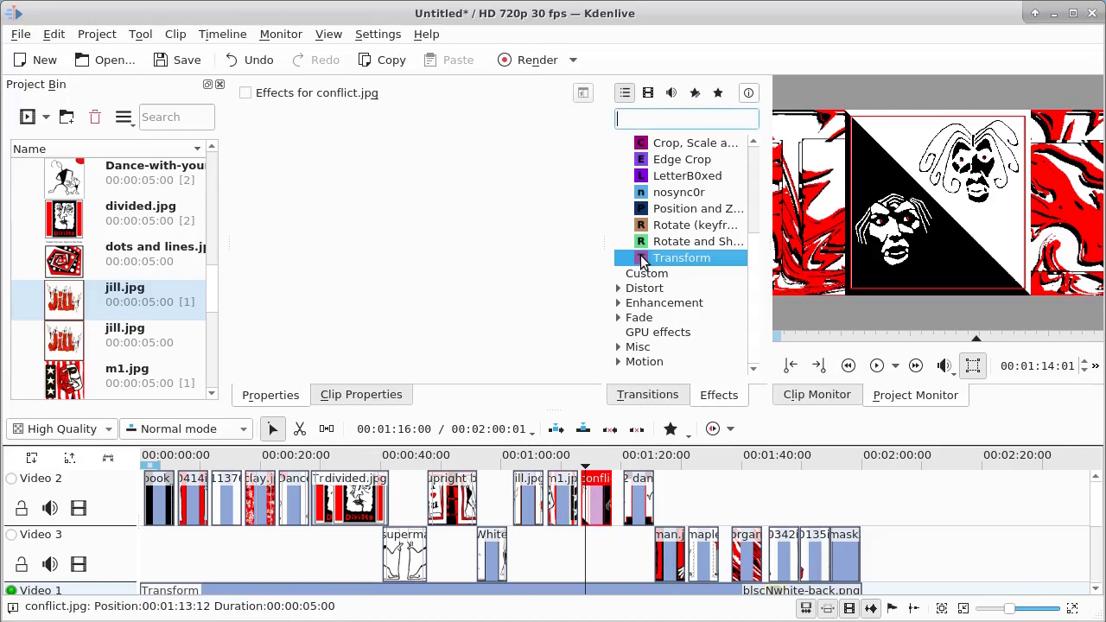
double_click(644, 258)
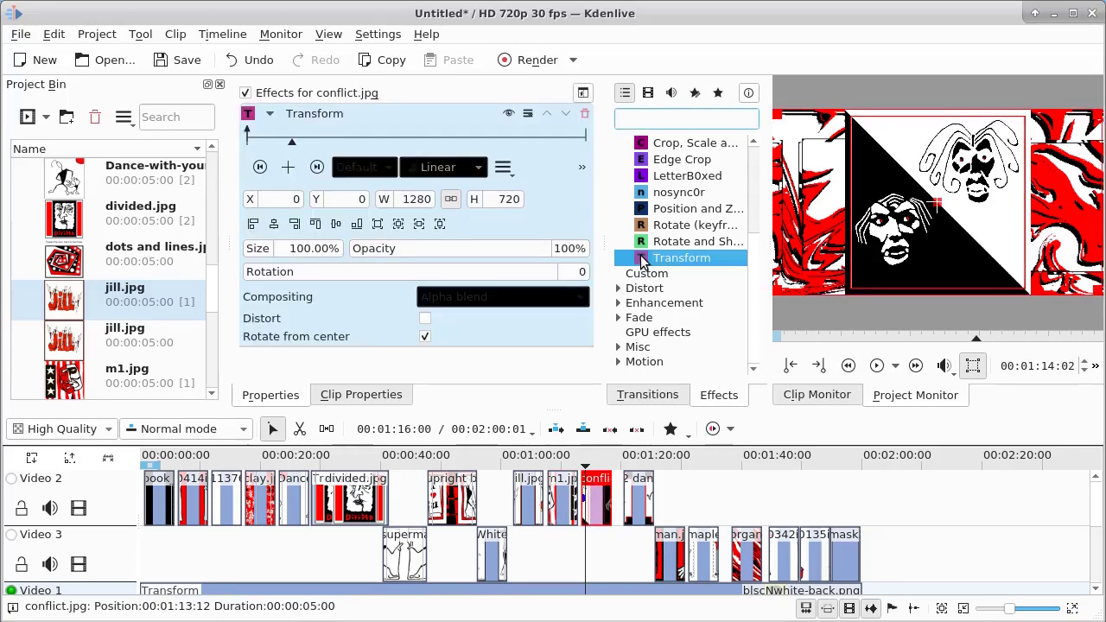
click(261, 167)
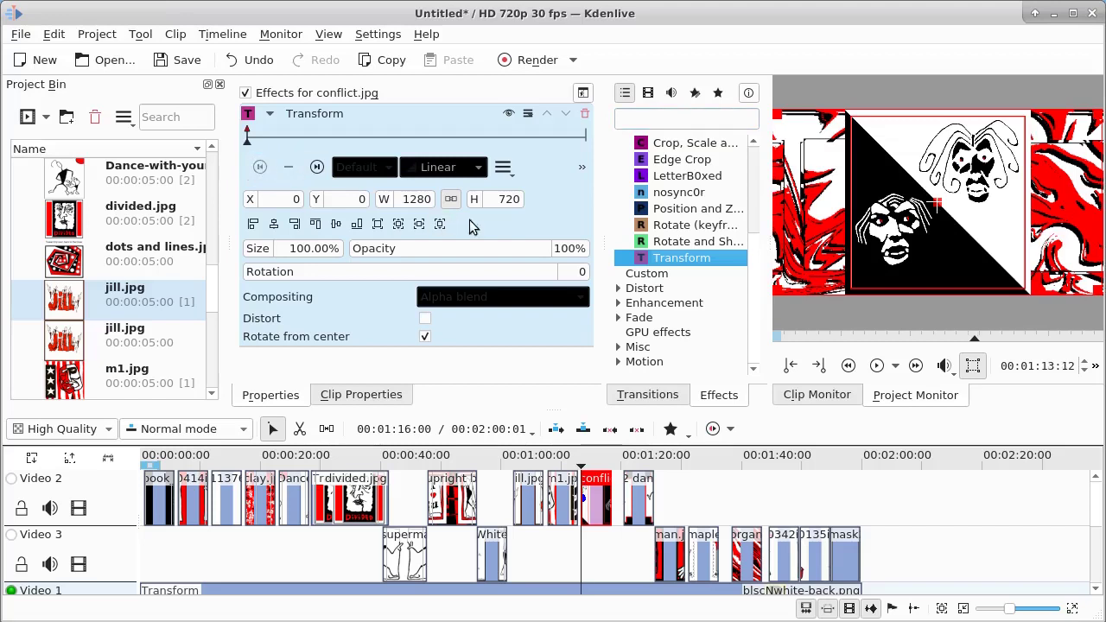
click(558, 248)
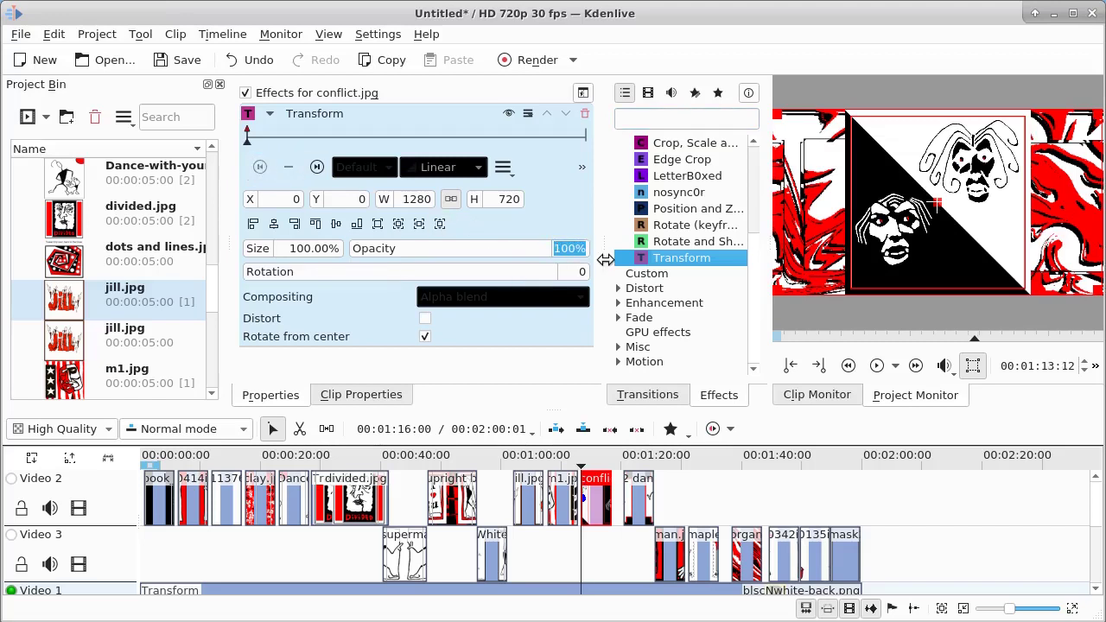
text(0)
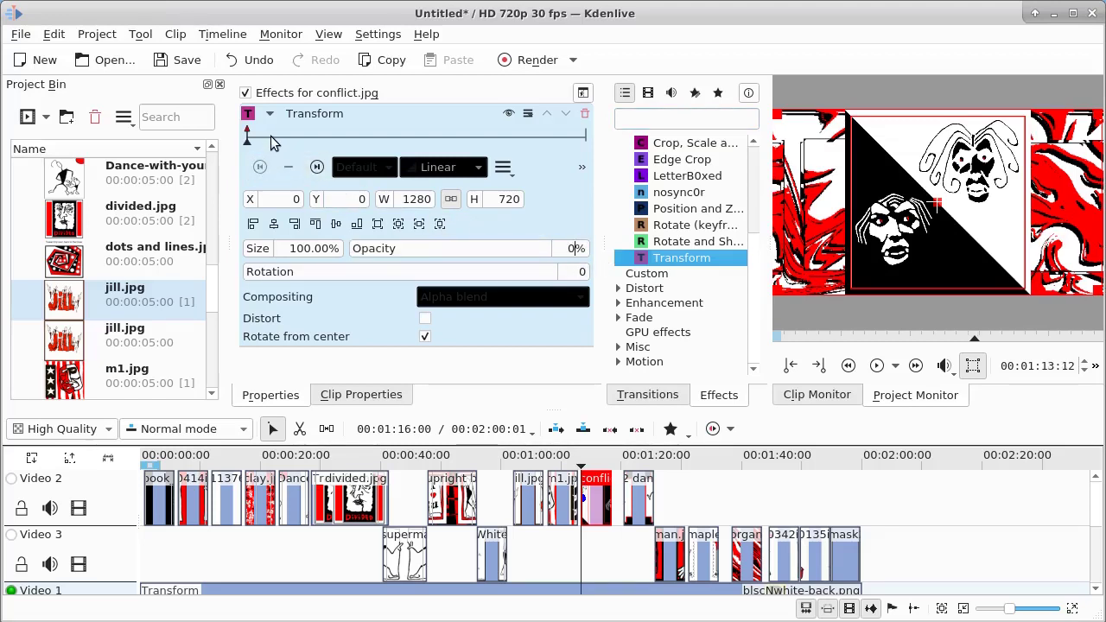
Step: Add full-opacity keyframes shortly after the start and shortly before the end of conflict.jpg
click(307, 136)
click(287, 169)
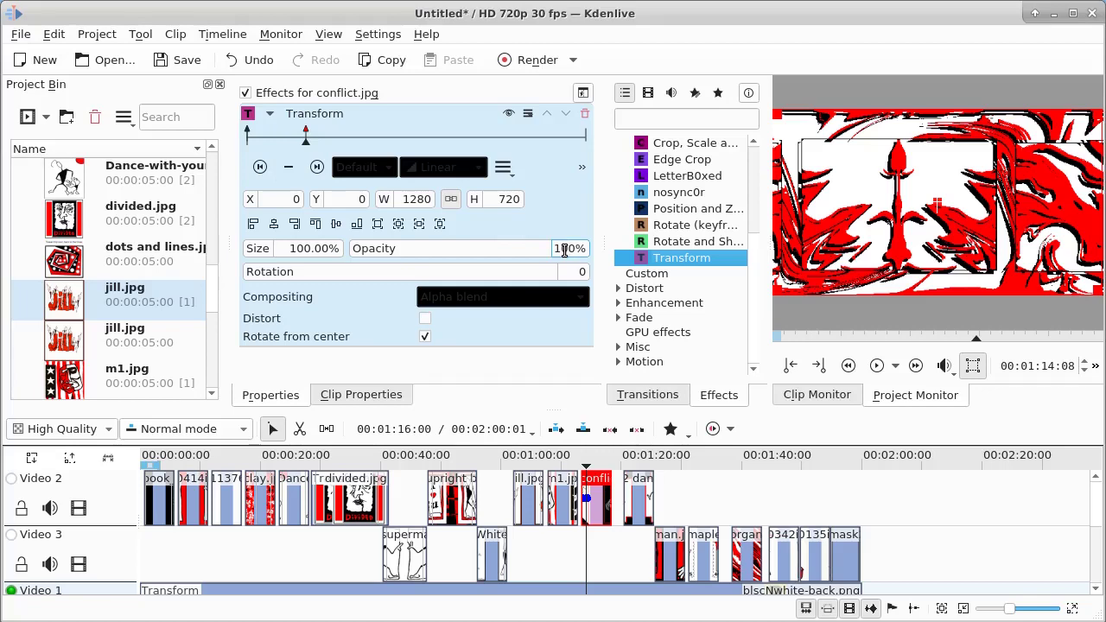
click(535, 136)
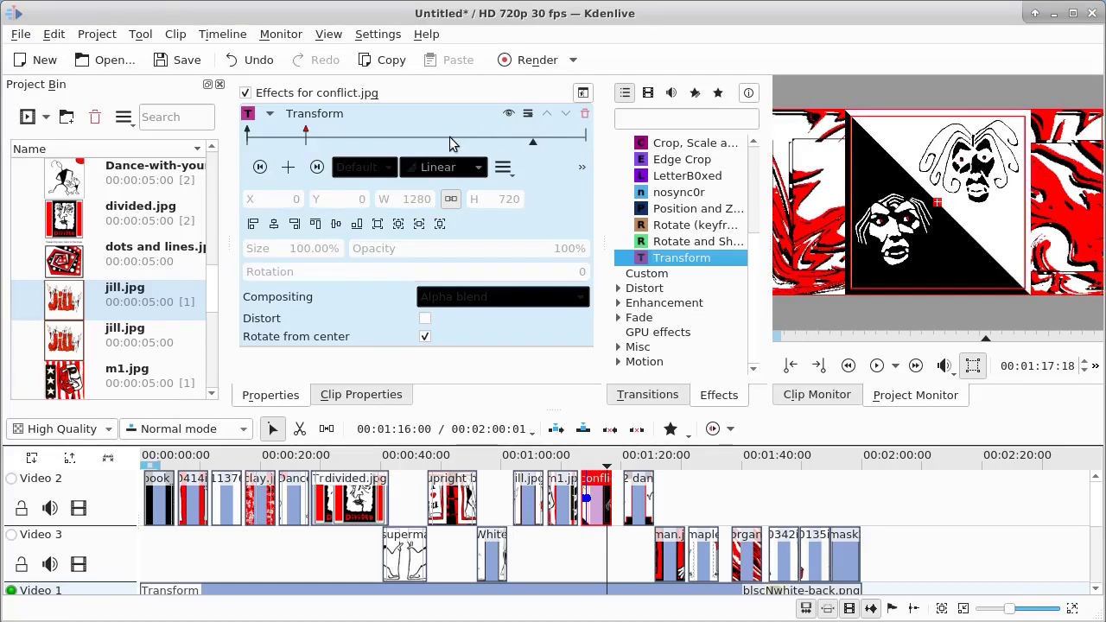
click(288, 169)
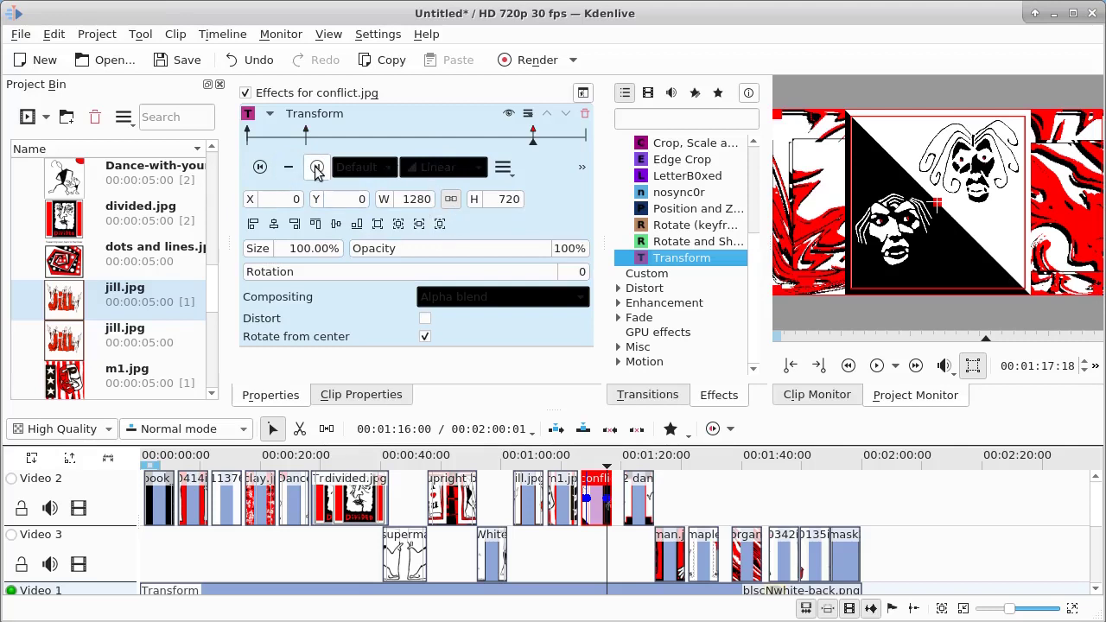
Step: Add a keyframe at conflict.jpg's end with opacity set to 0%
click(316, 166)
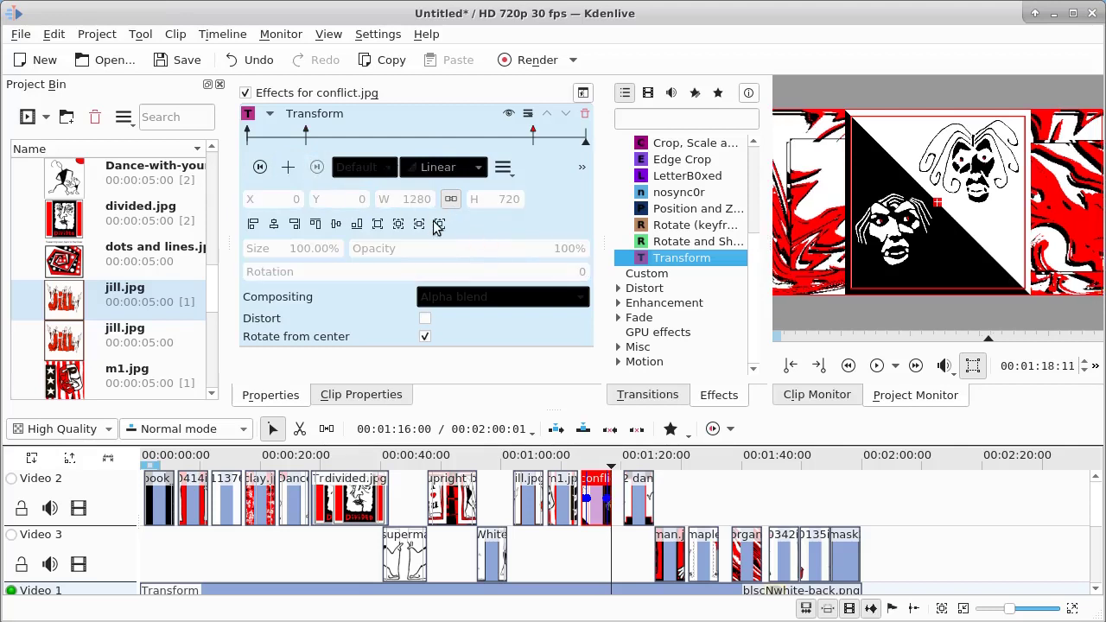
click(288, 167)
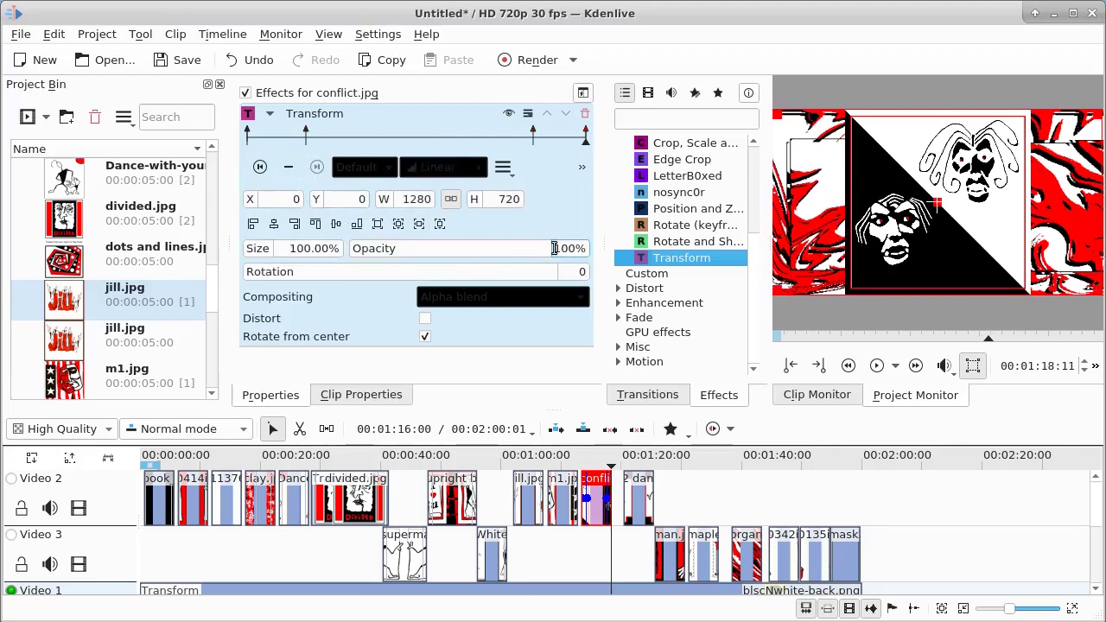
drag(555, 248, 598, 255)
text(0)
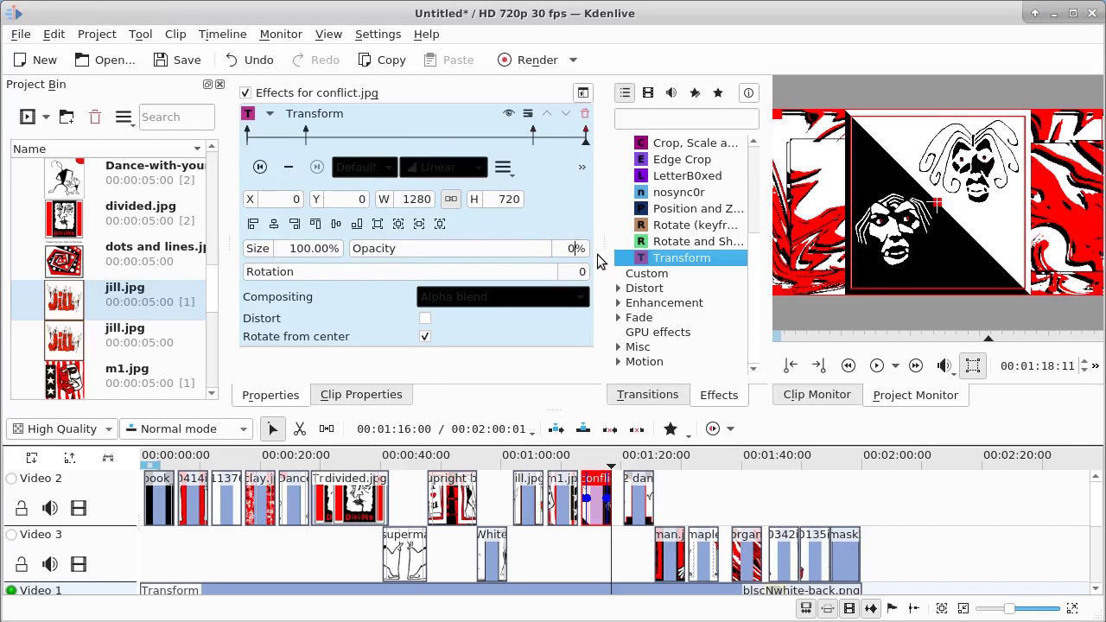
key(Return)
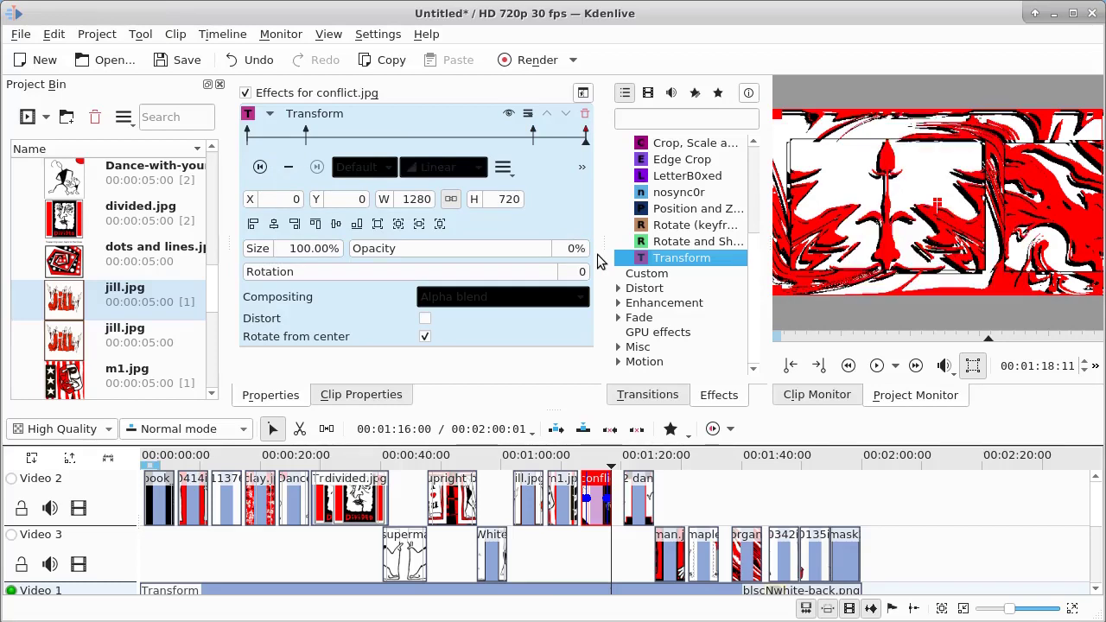